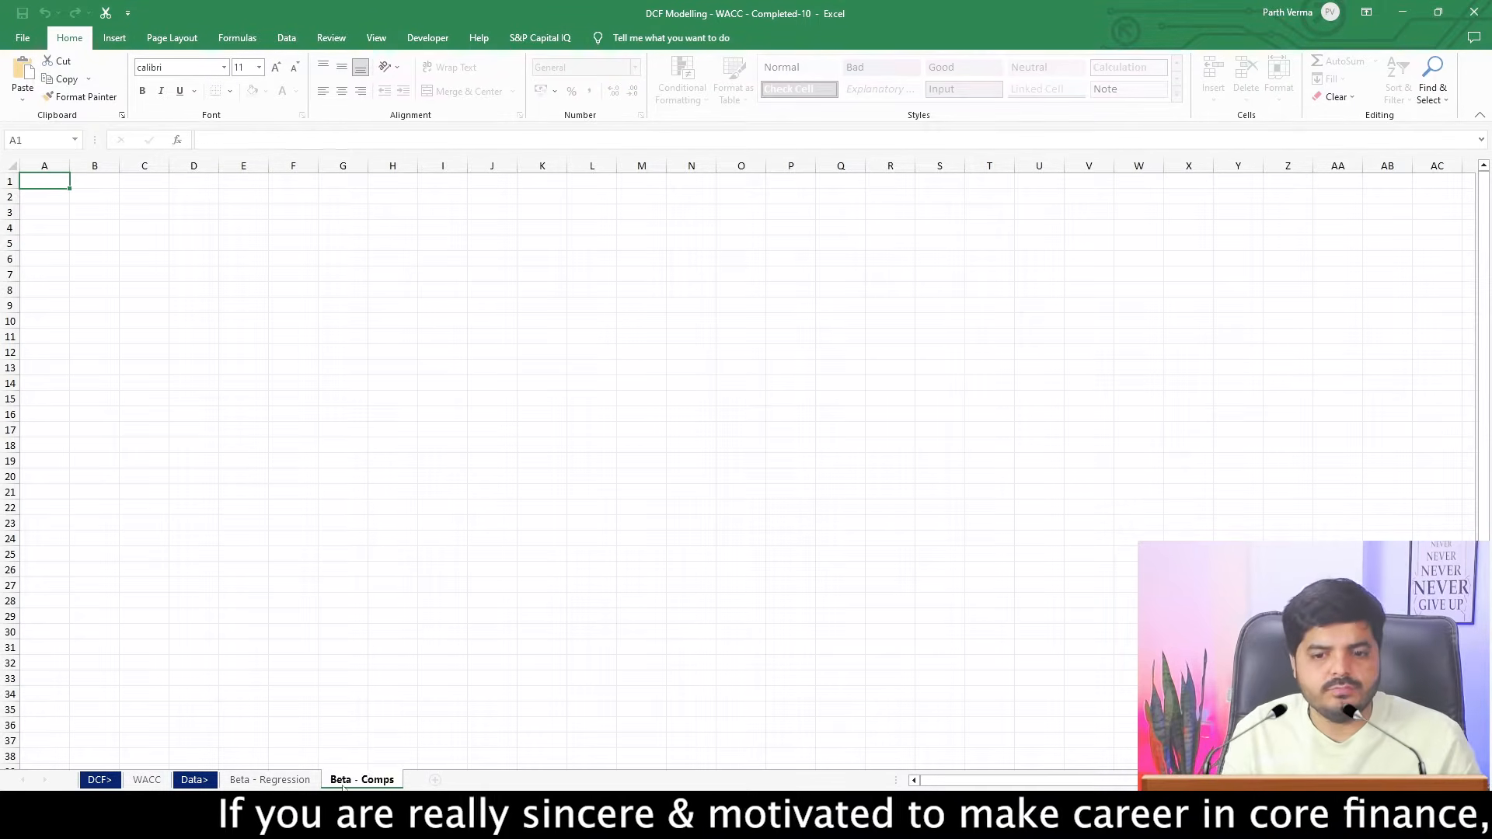
Name the new sheet Beta - Comps and copy the banner rows 1 to 4 from the Beta - Regression sheet to its top
key("Return")
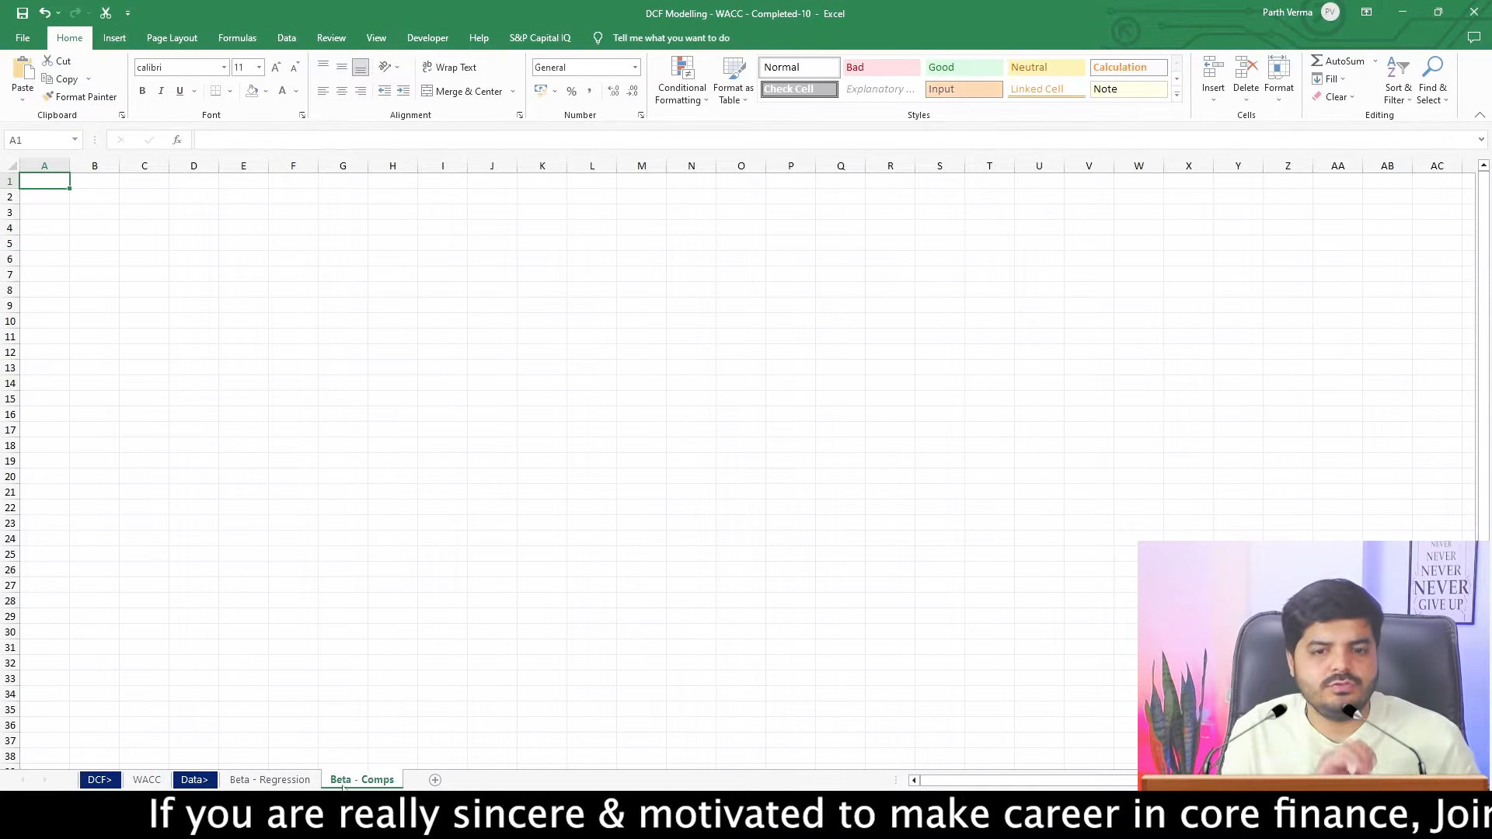
left_click(285, 780)
left_click_drag(11, 181, 11, 228)
key("ctrl+c")
left_click(361, 780)
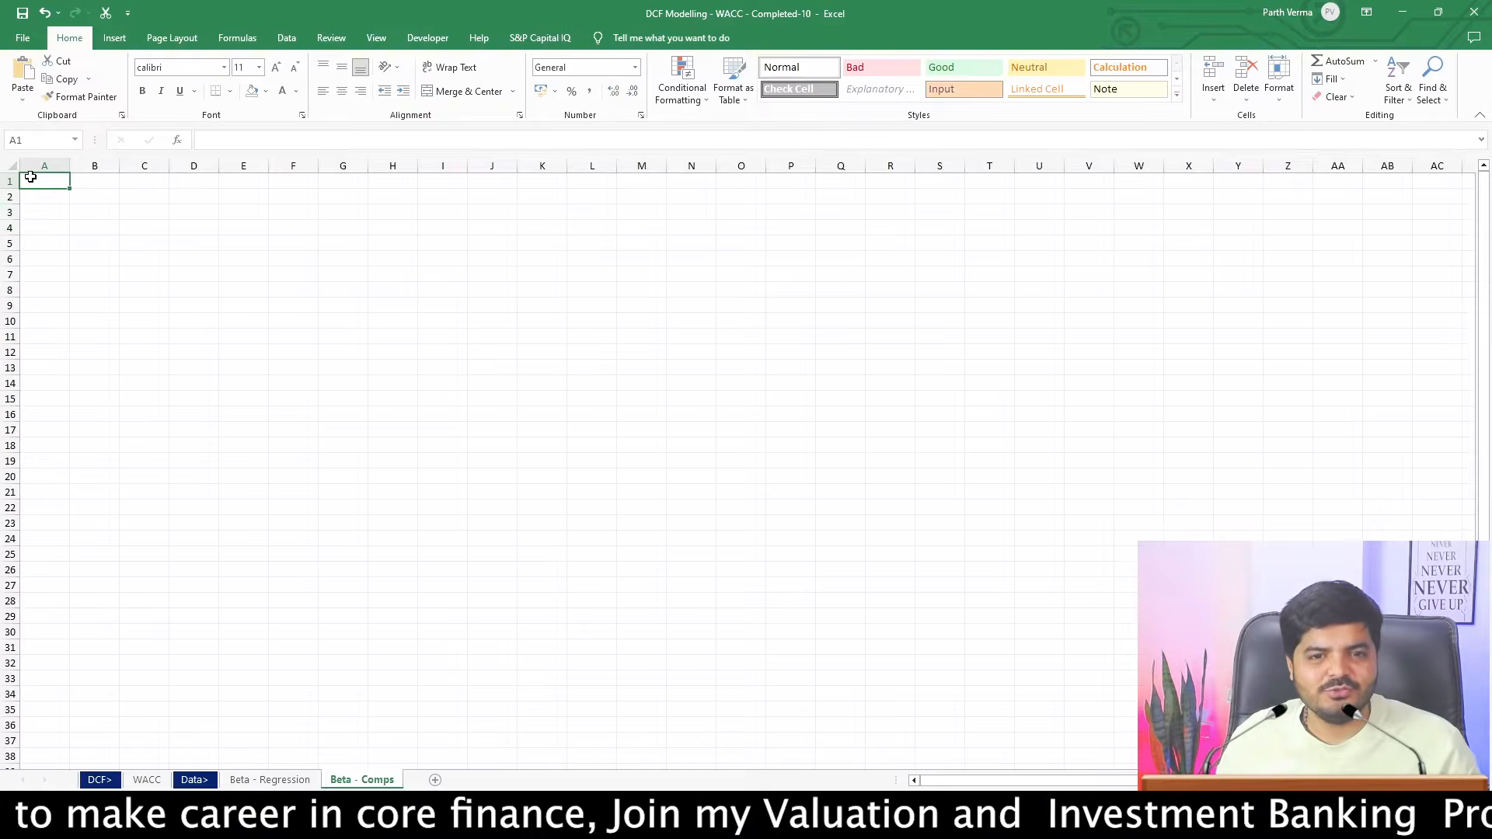
left_click(109, 180)
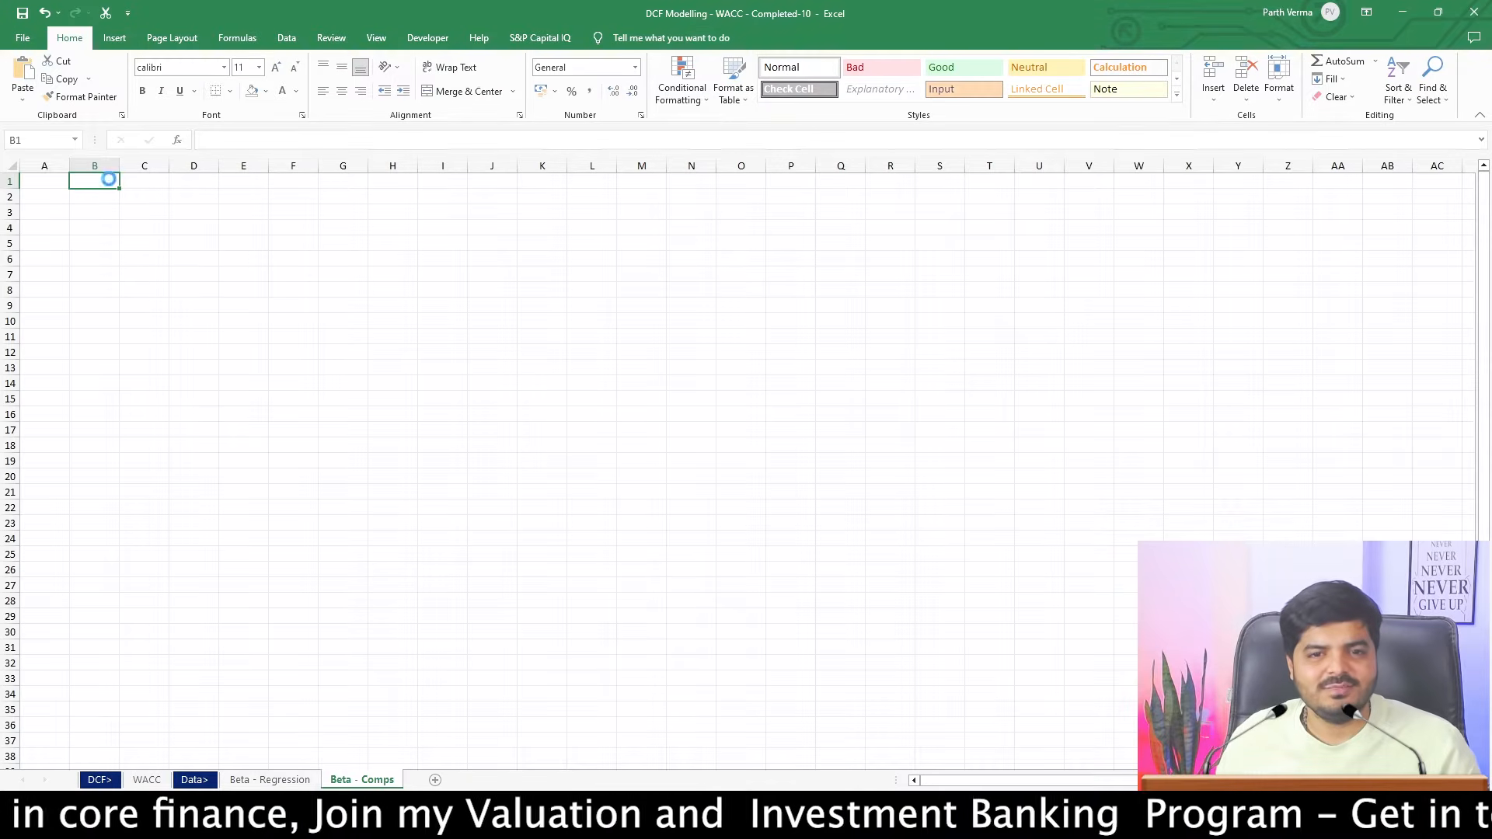
key("ctrl+v")
key("Return")
left_click(13, 180)
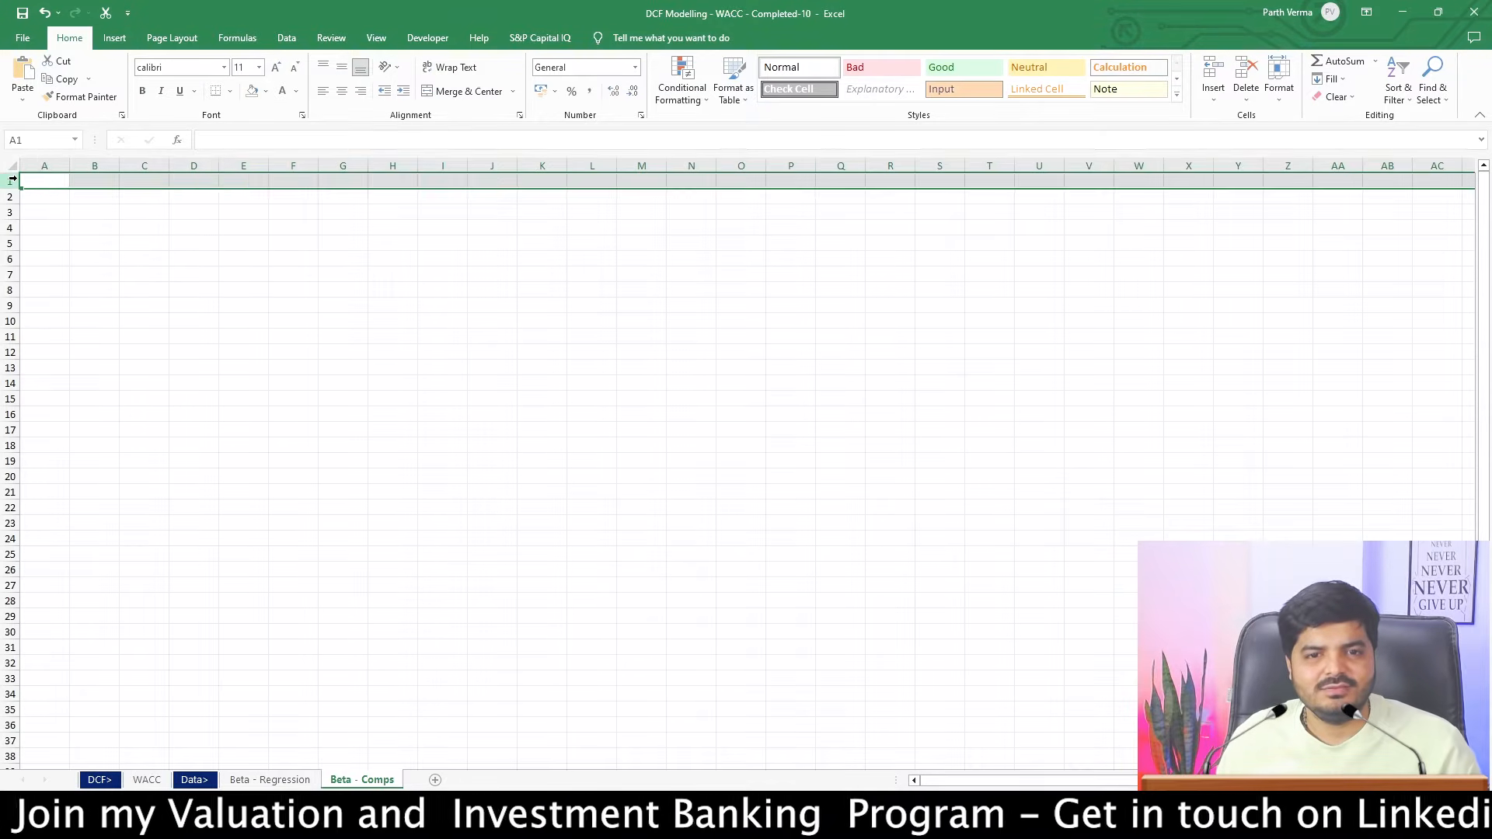
key("ctrl+v")
Set the width of column A on the Beta - Comps sheet to 1.15
left_click(44, 165)
key("alt+h")
type("ow1")
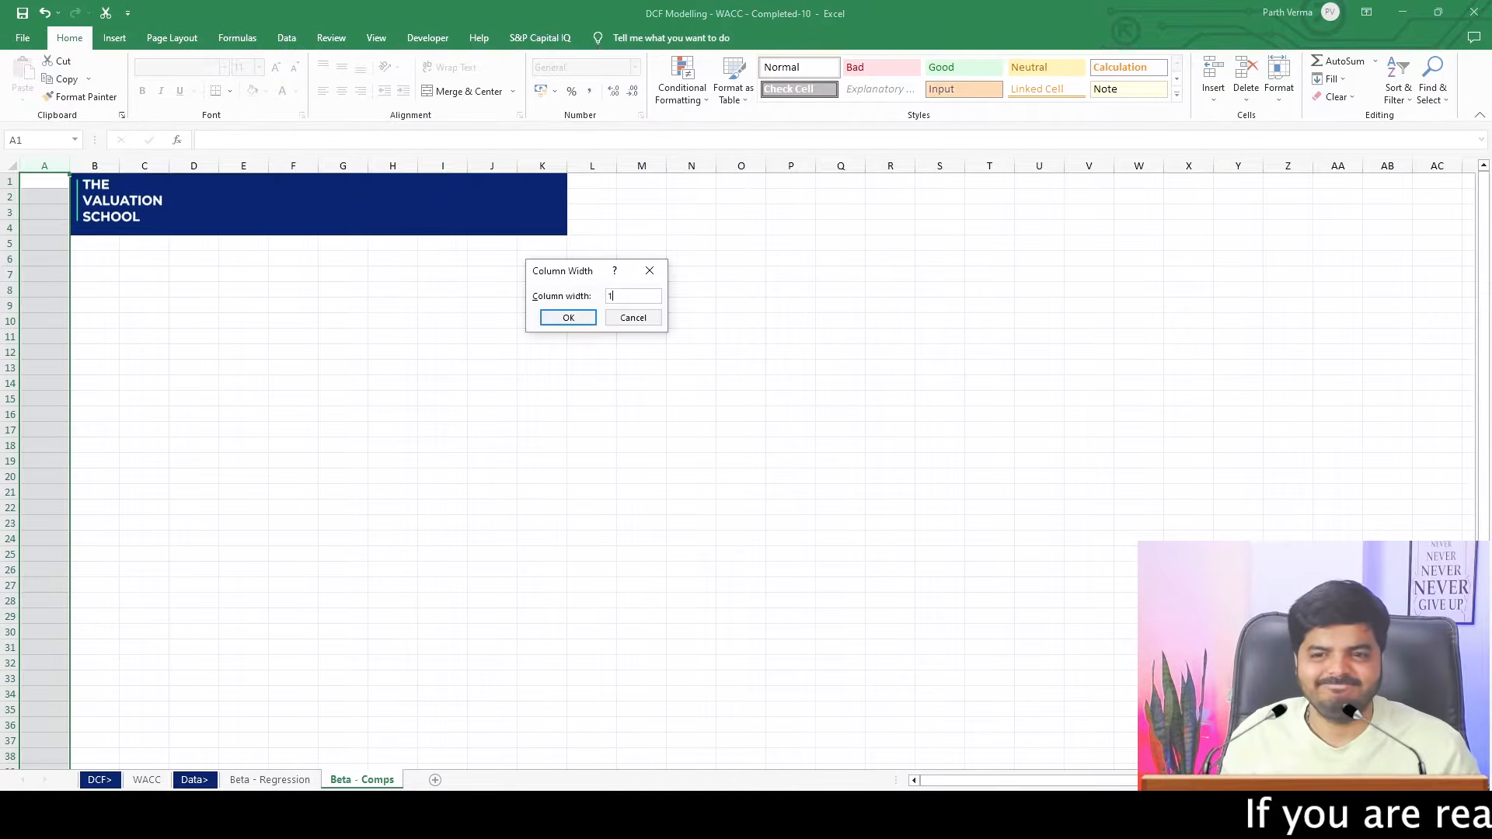
type(".15")
key("Return")
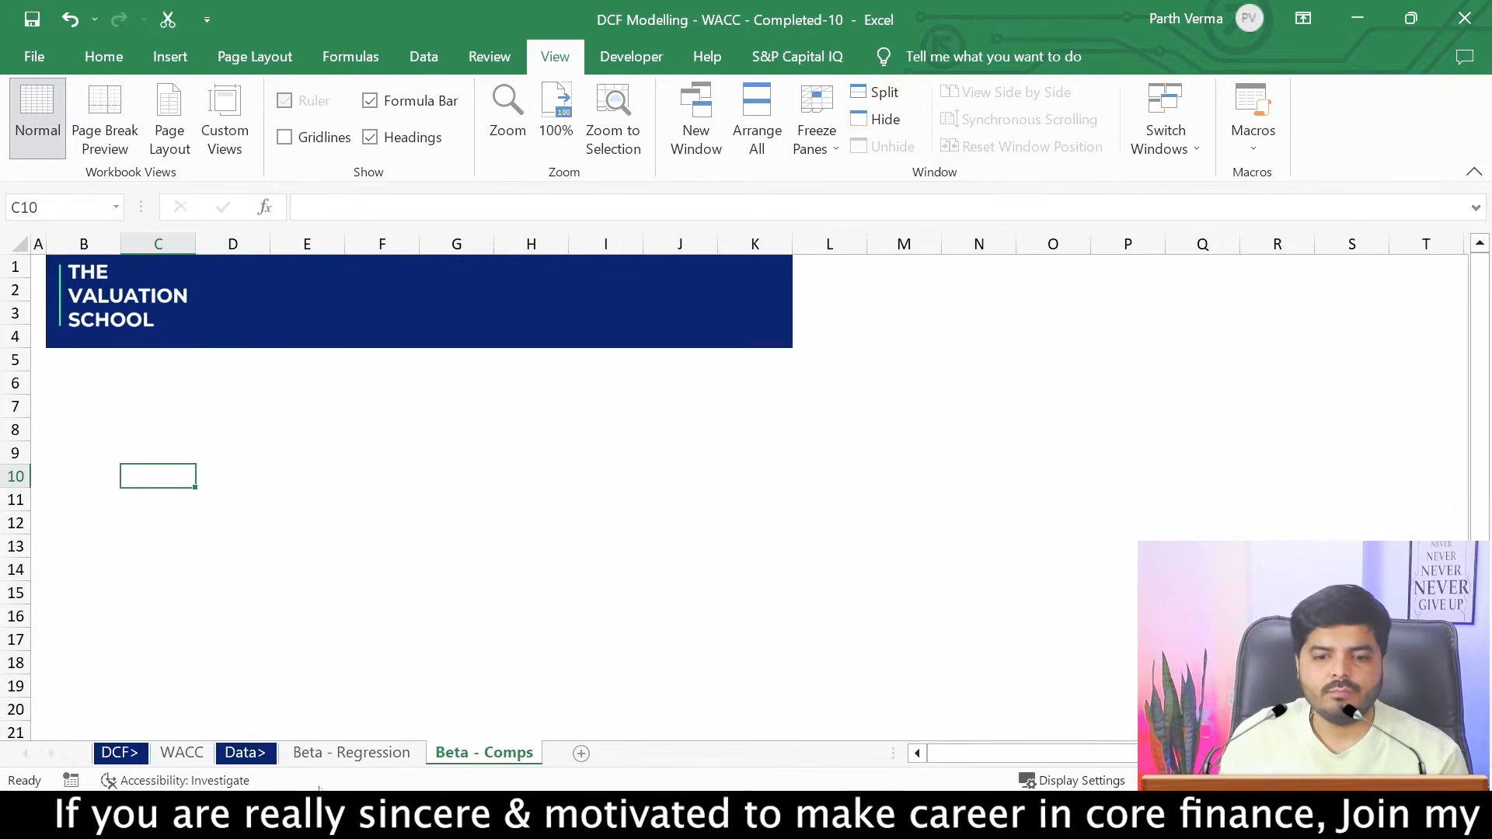
Review the Avenue Supermart and NIFTY closing prices on the Beta - Regression sheet
left_click(355, 720)
left_click(352, 752)
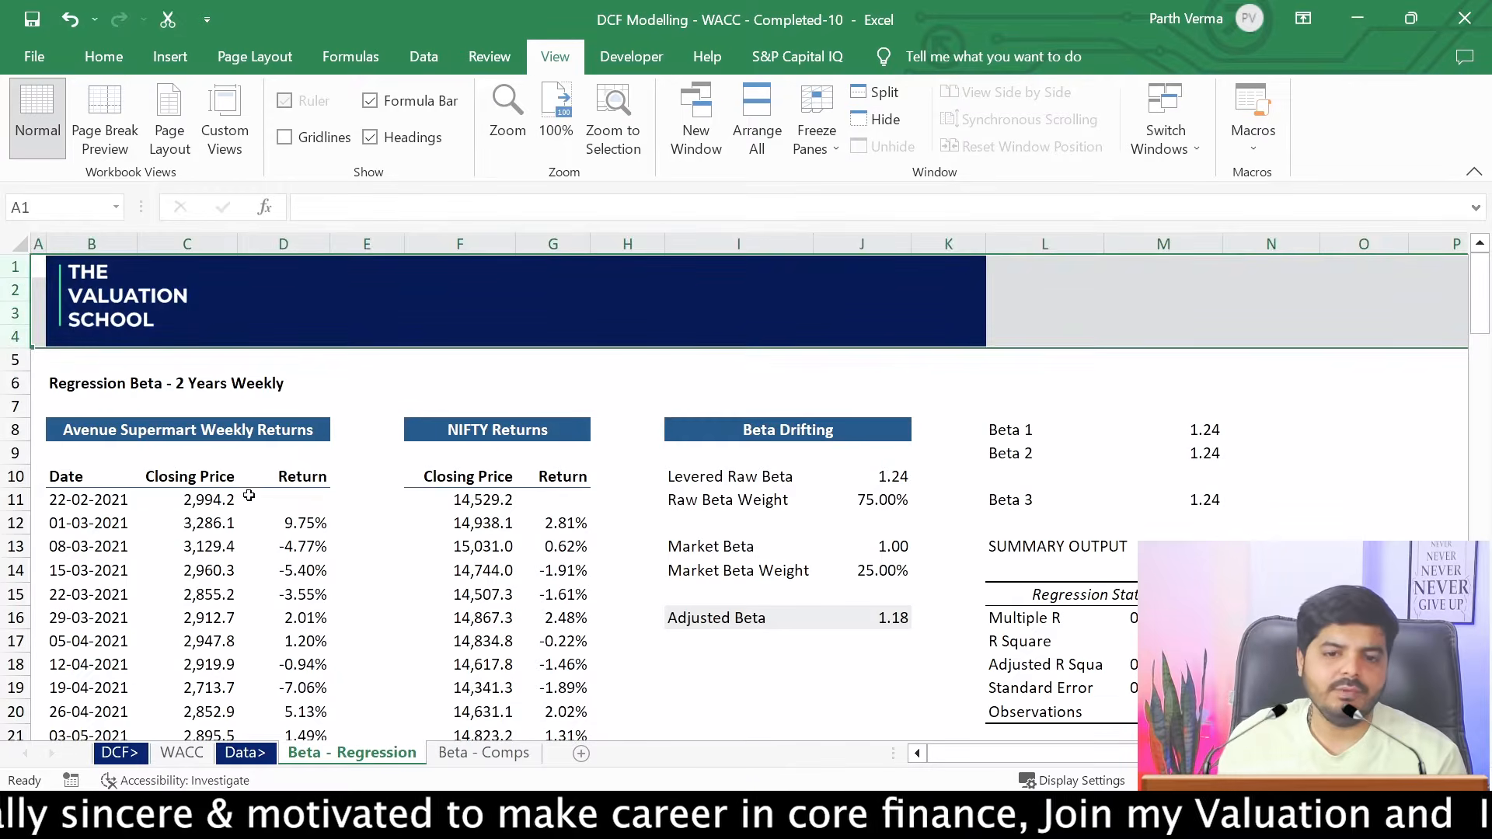
left_click(191, 523)
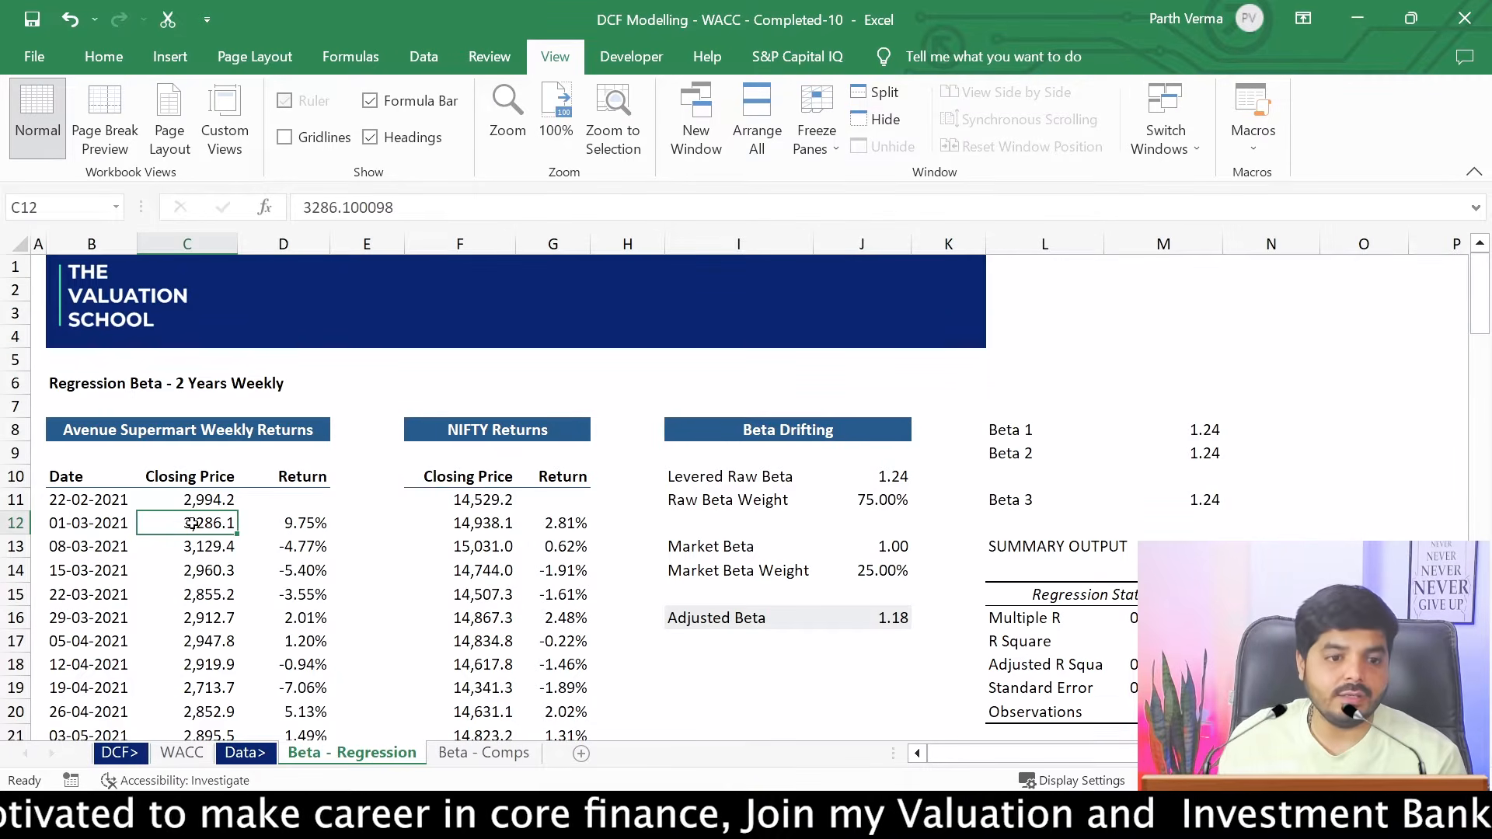
left_click(467, 498)
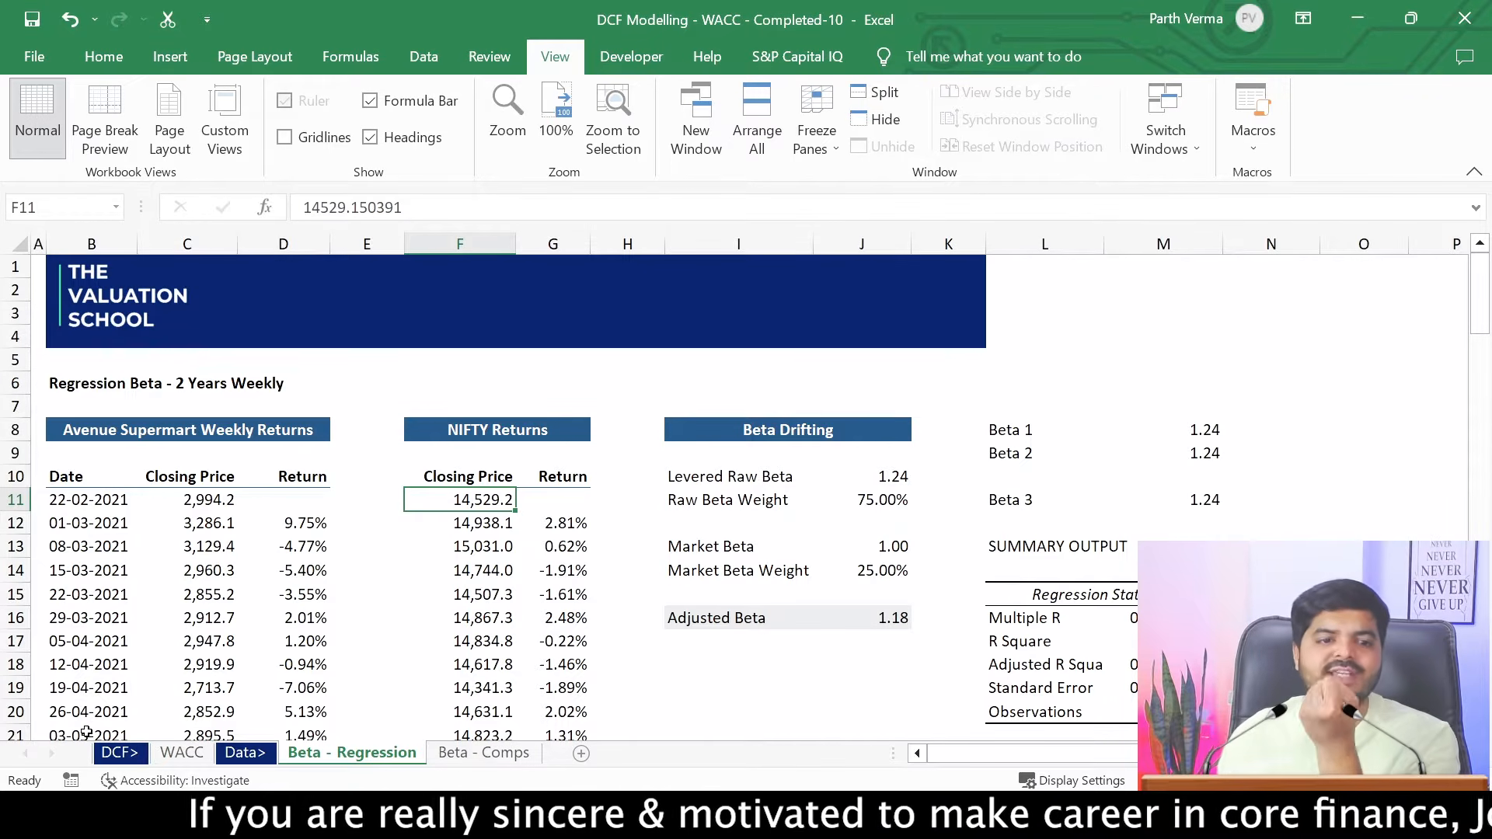
Examine the WACC sheet's Peer Comps, Cost of Equity and Capital Structure sections, including the current and target Total Debt weights
left_click(181, 752)
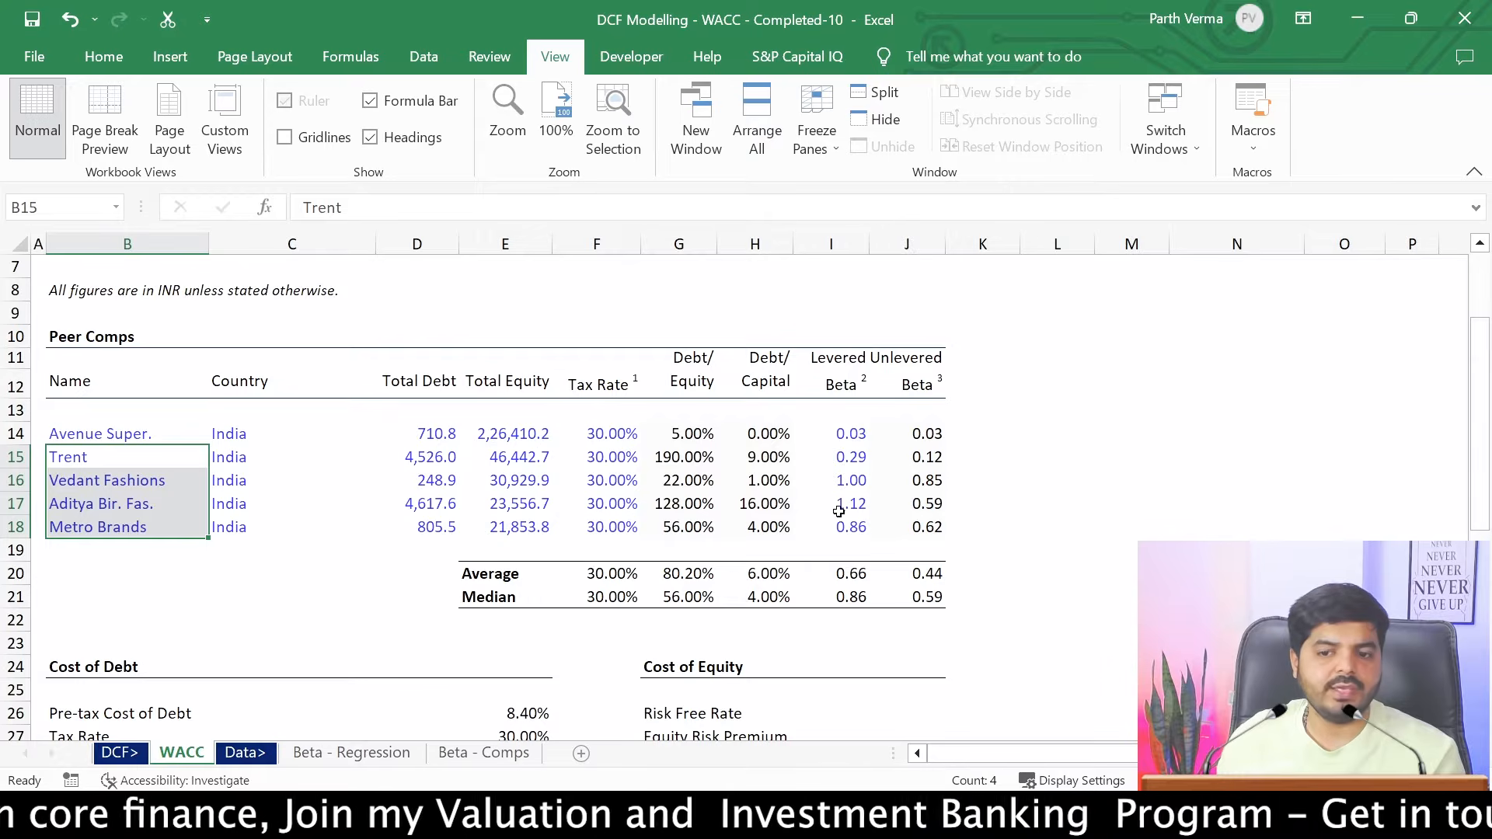
scroll(1097, 540, "down", 4)
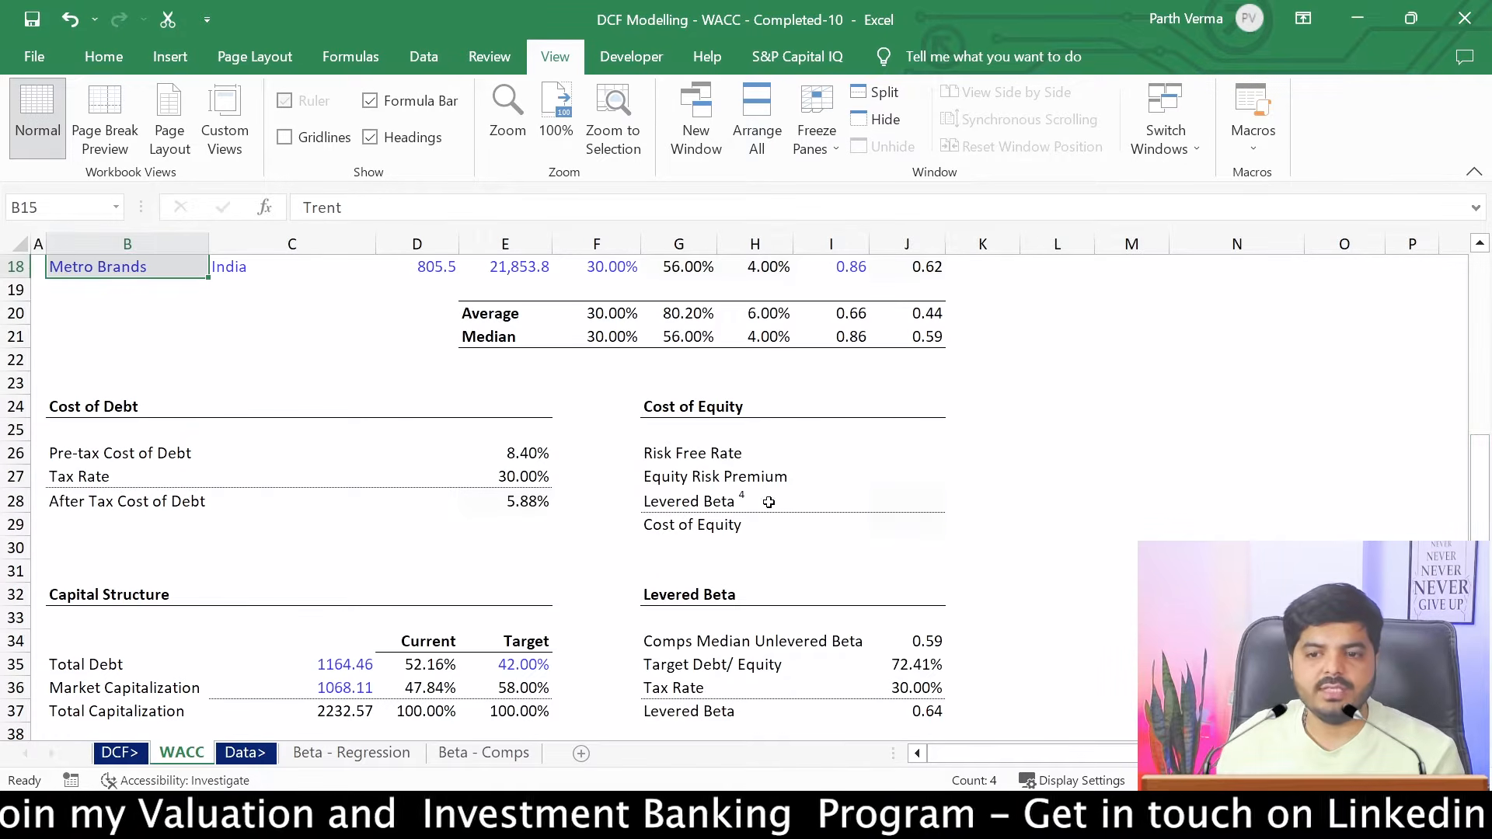
left_click(729, 483)
left_click(917, 480)
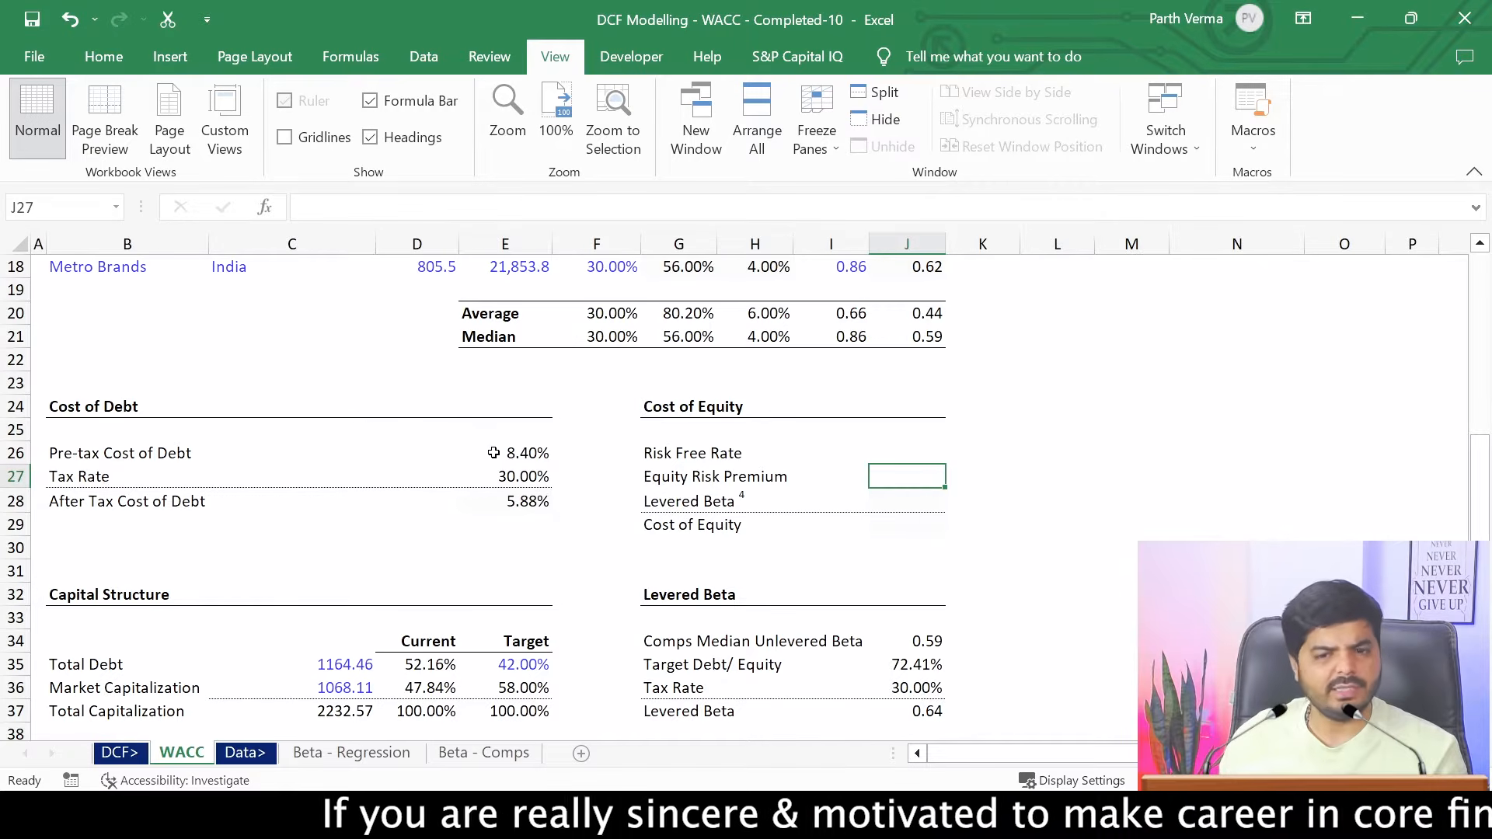
left_click_drag(1480, 466, 1480, 485)
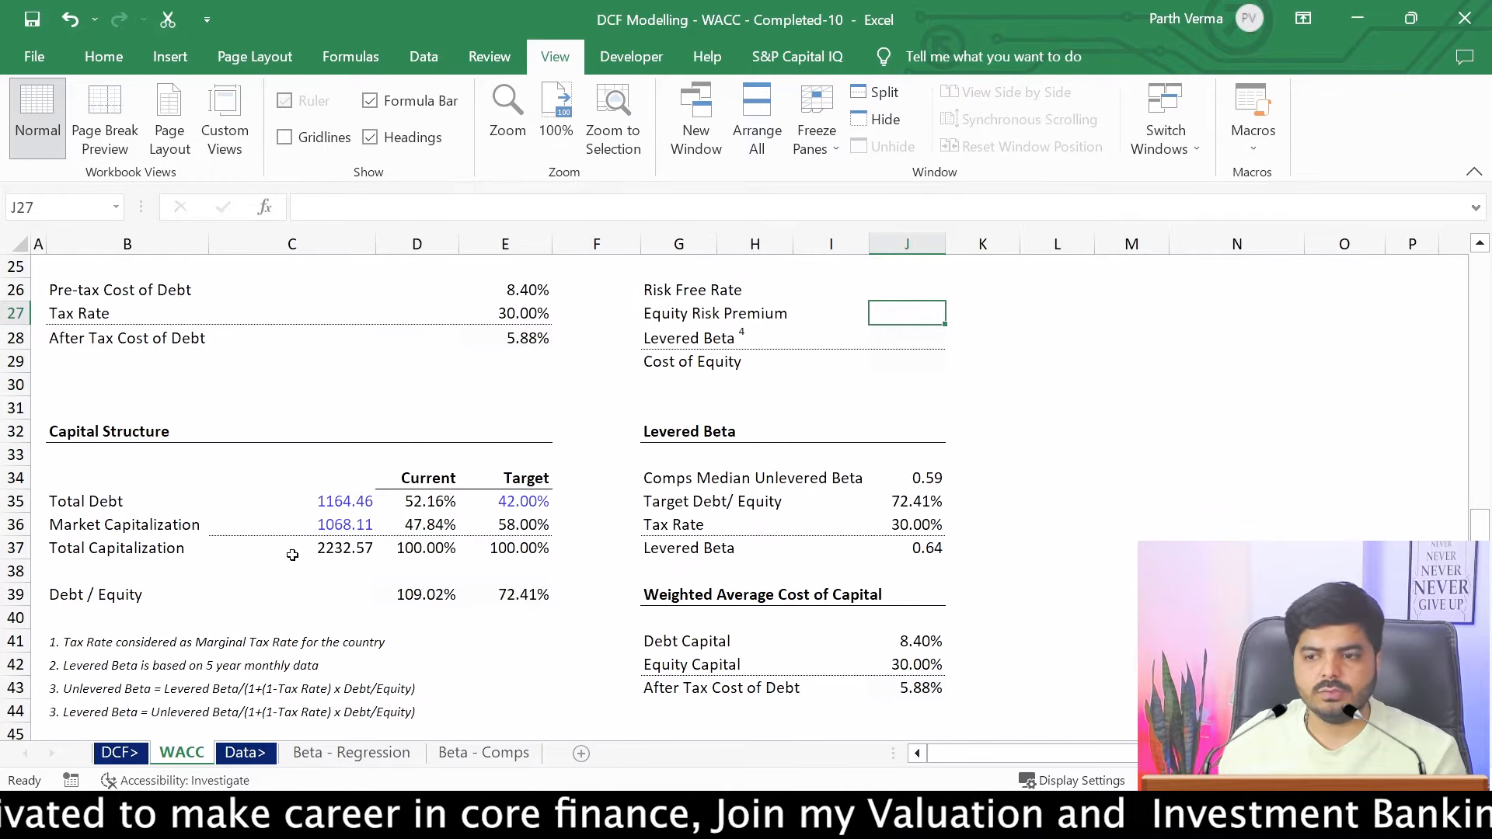
left_click(514, 501)
left_click(437, 503)
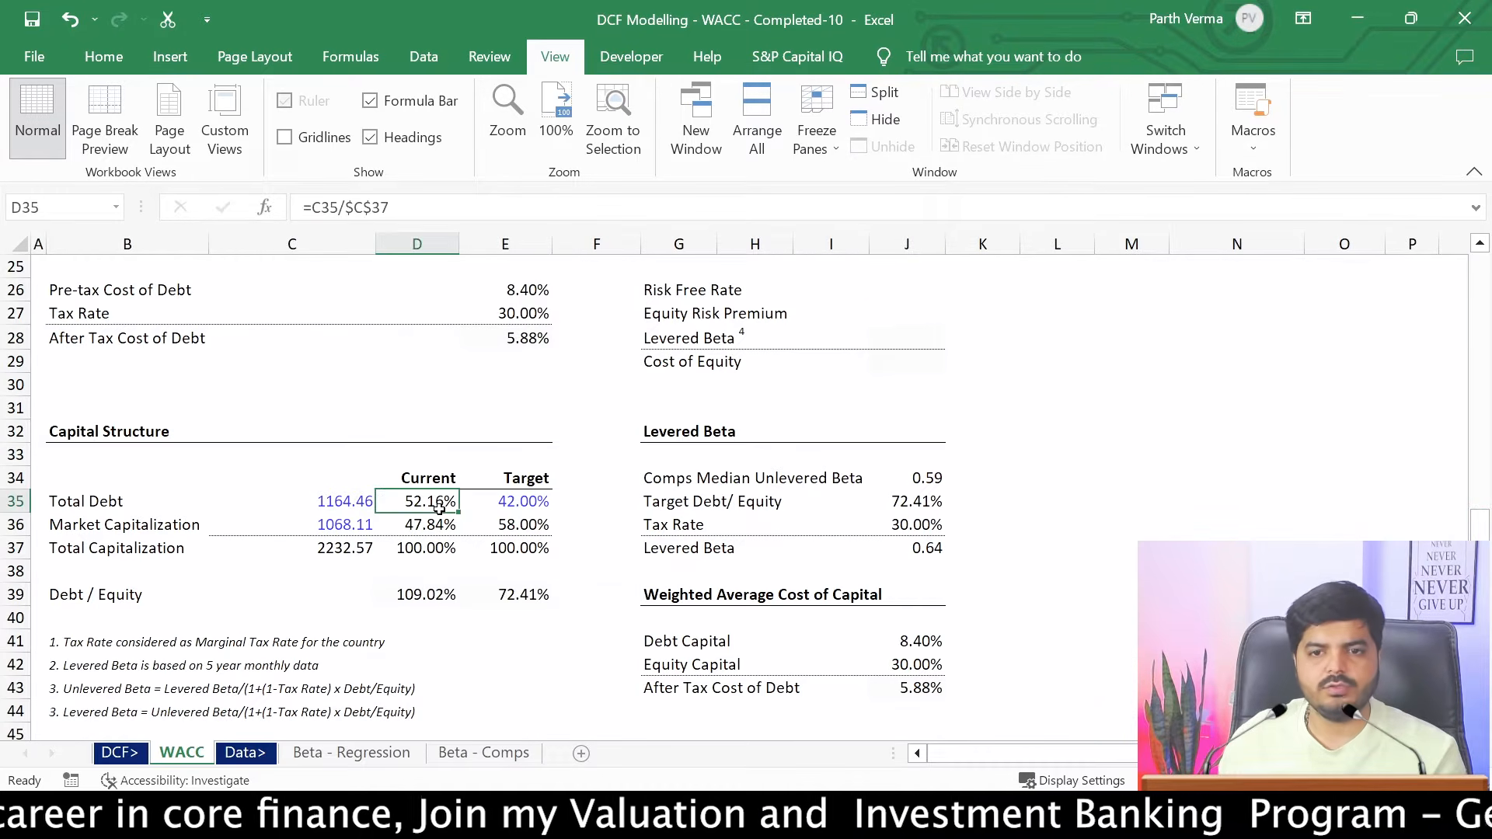
double_click(439, 504)
key("Escape")
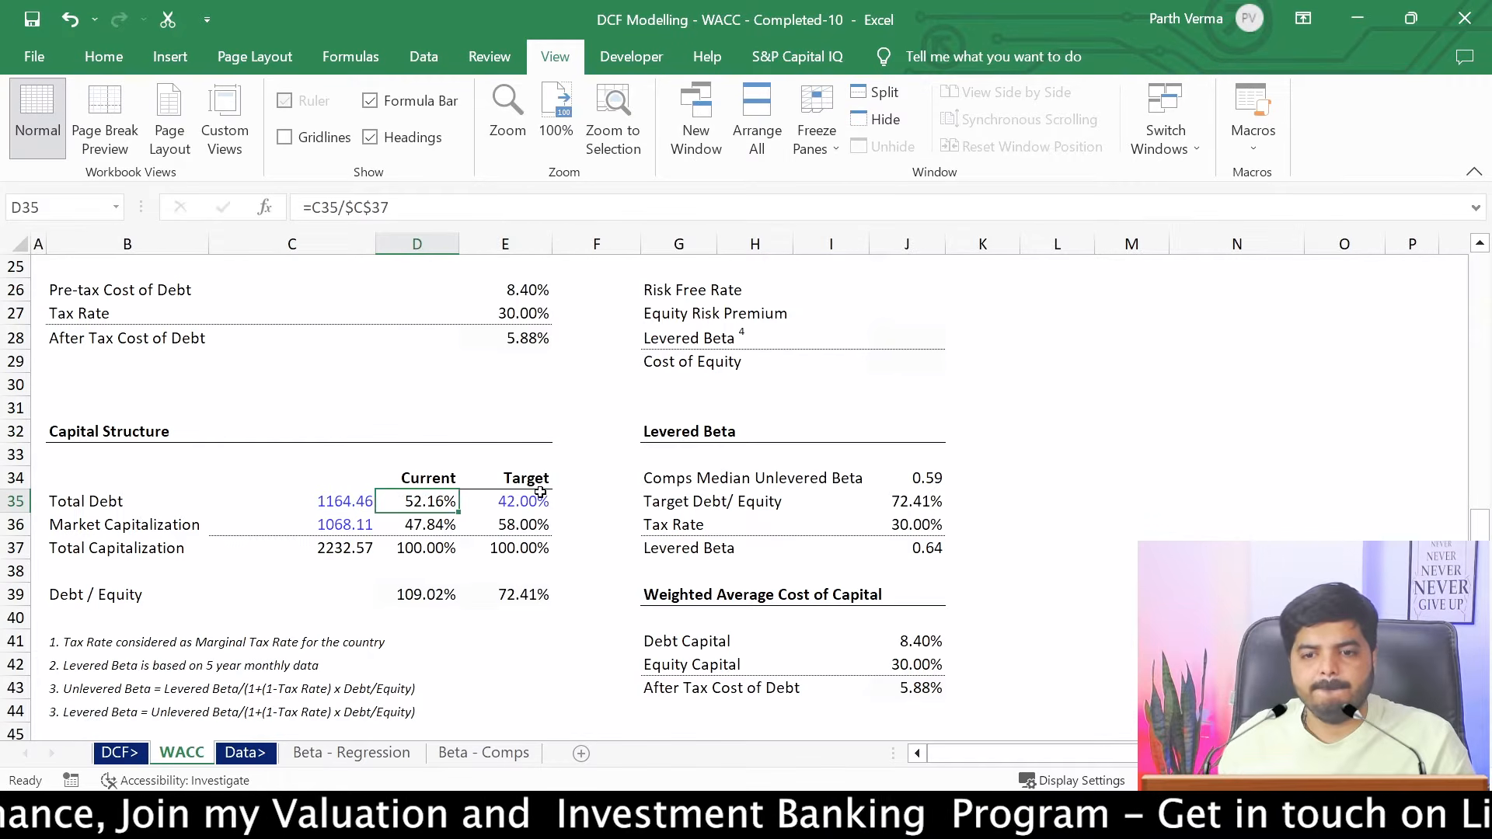
left_click(540, 497)
scroll(498, 497, "up", 5)
scroll(497, 498, "down", 4)
scroll(498, 497, "up", 7)
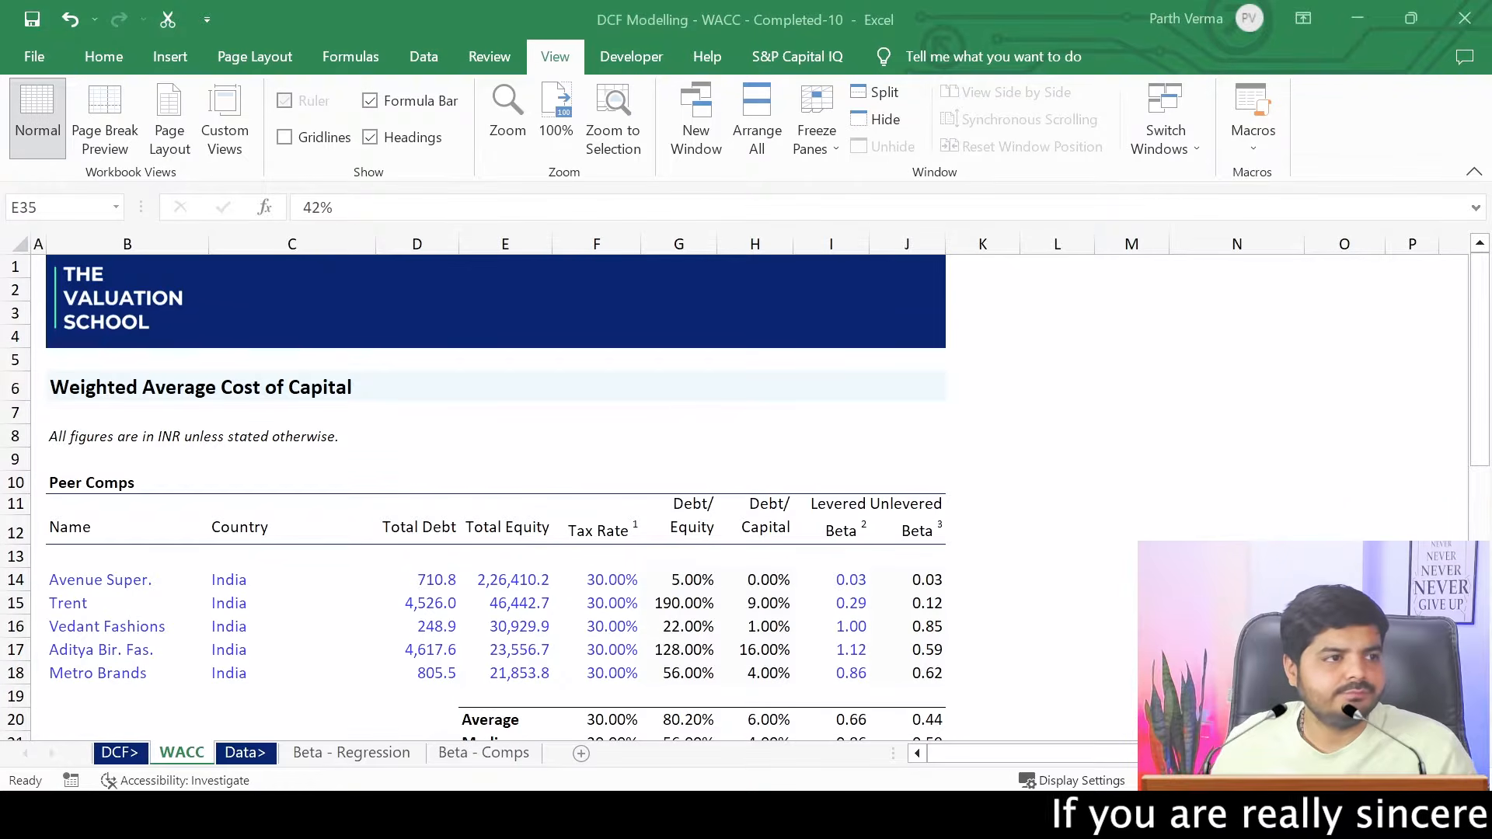
Switch to a maximized Chrome window and open screener.in
left_click_drag(1491, 210, 492, 154)
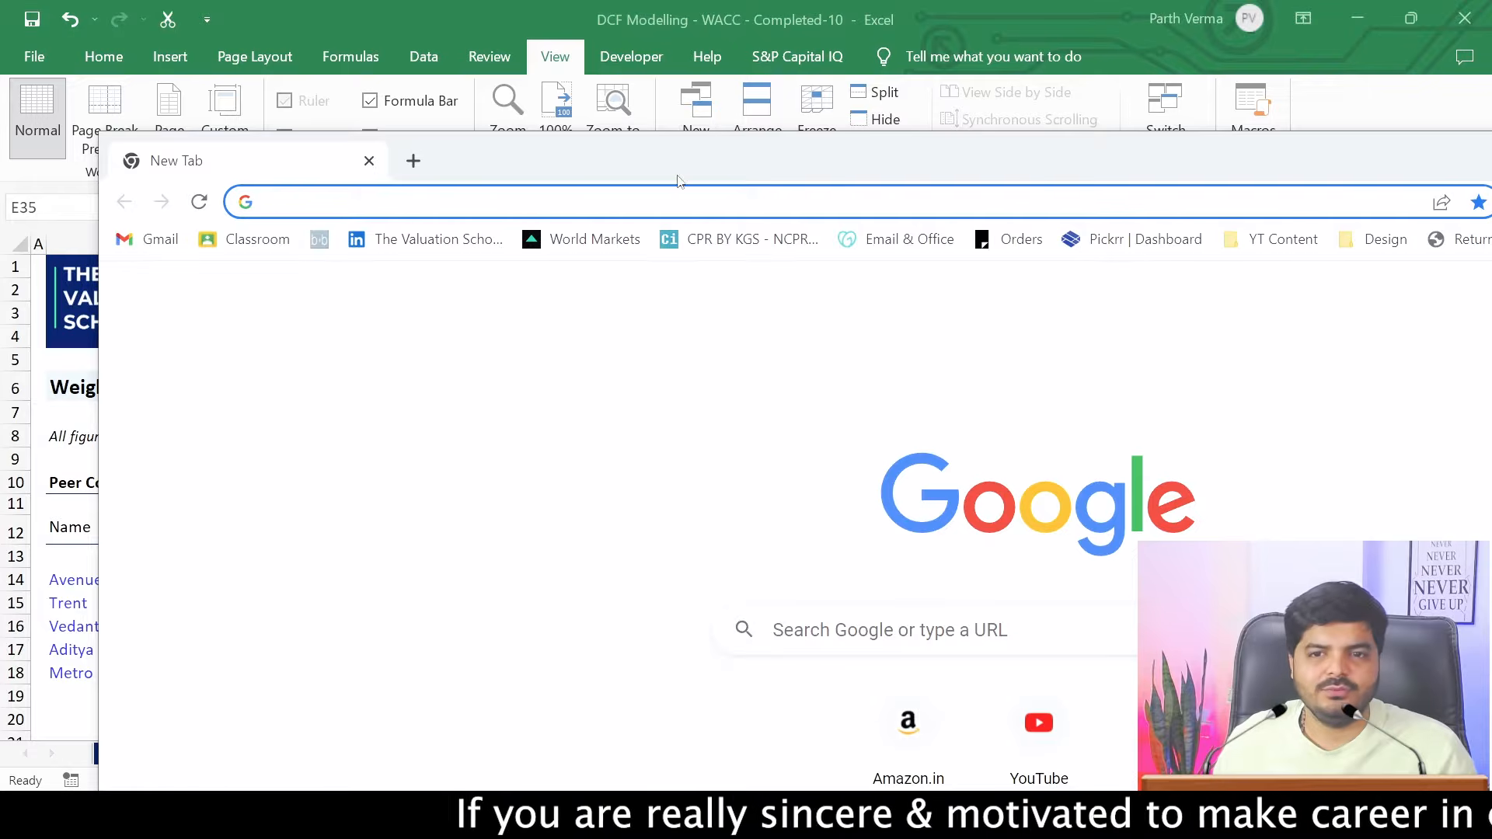
double_click(679, 148)
type("screener.in")
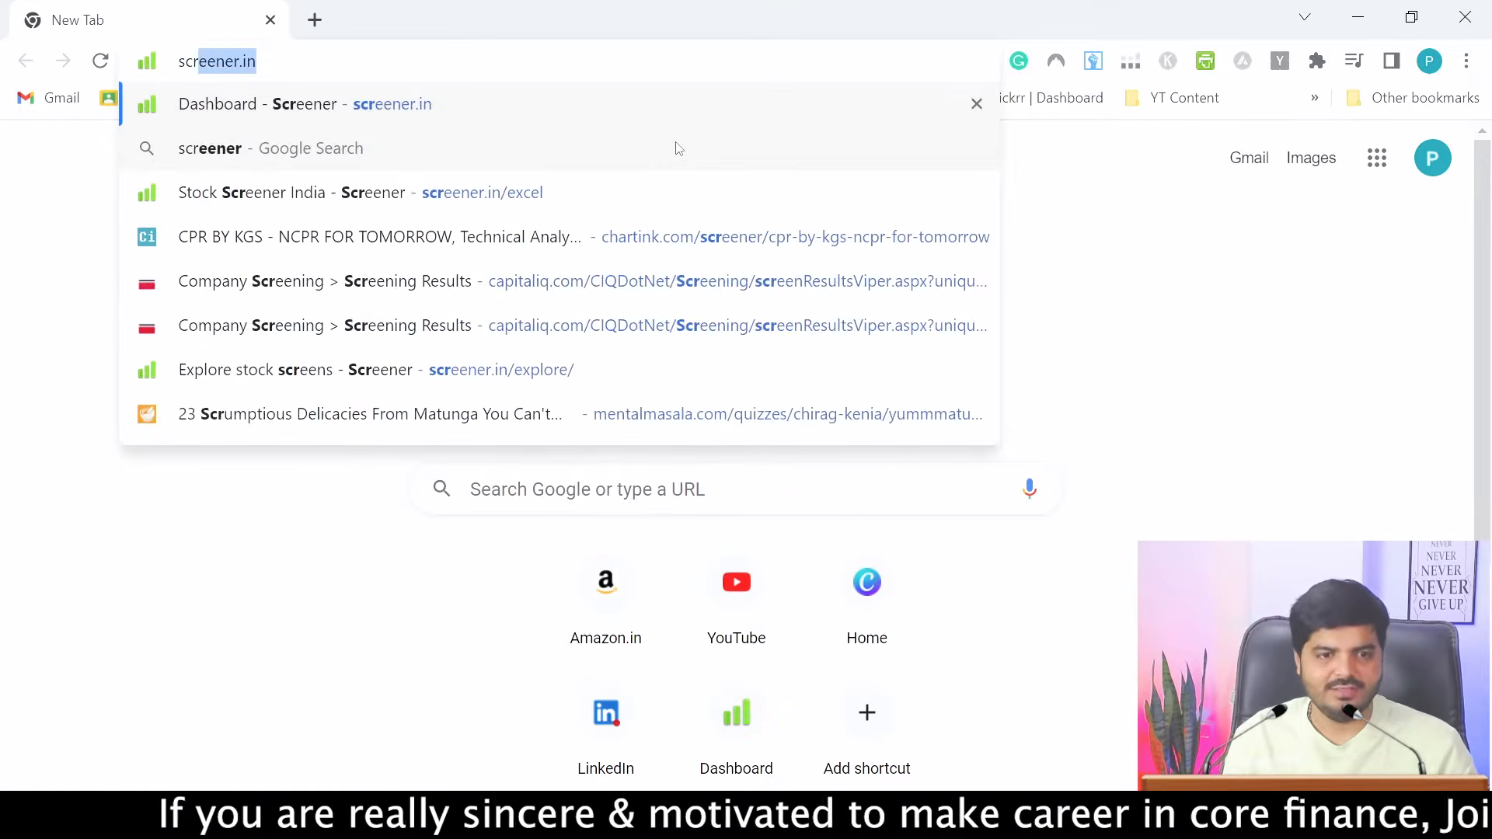
key("Return")
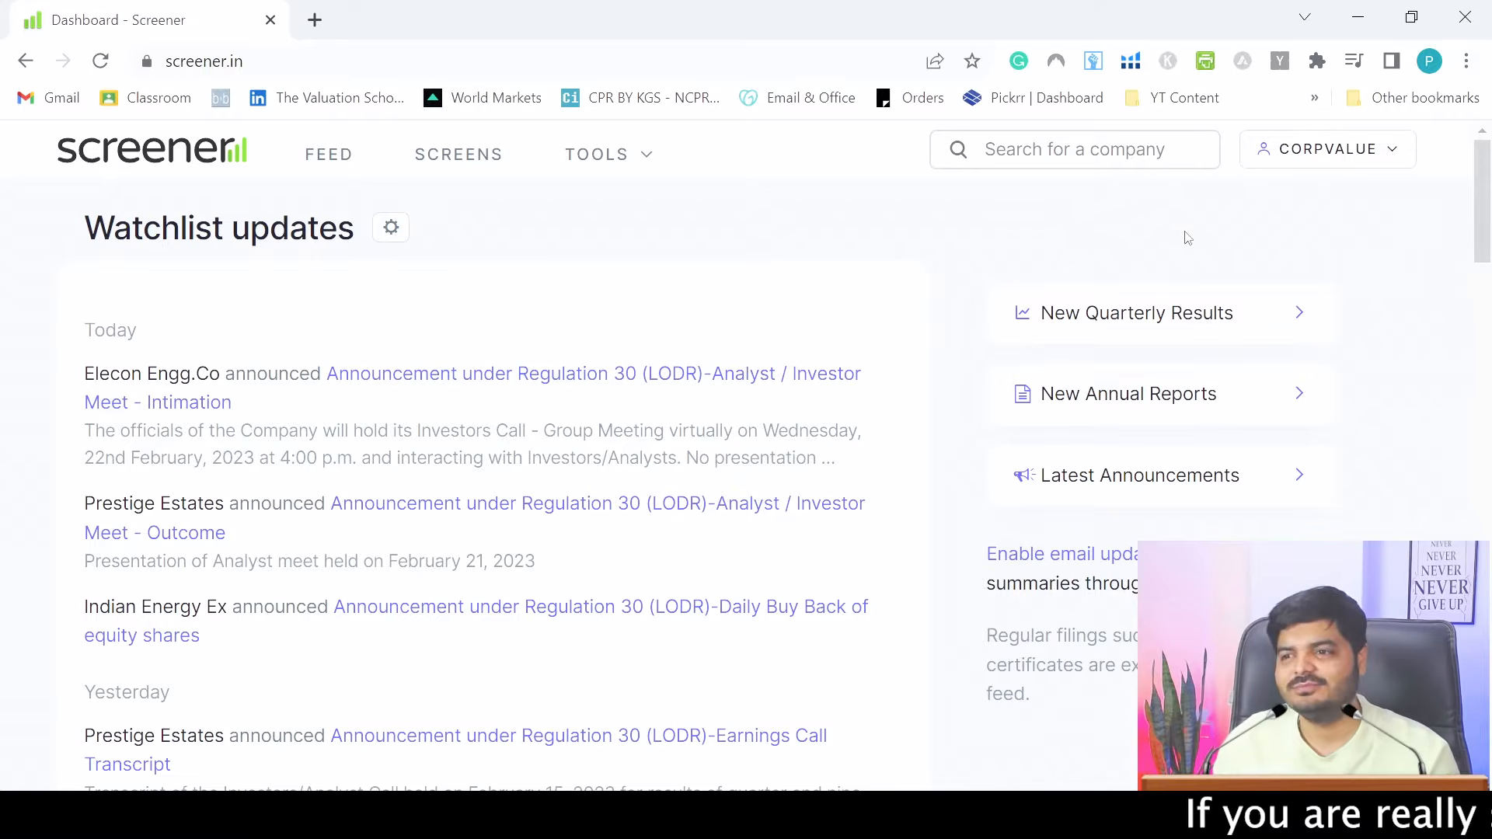
Open the Avenue Supermarts Ltd company page and, from its peer comparison, the full list of Retail sector companies
left_click(1049, 153)
type("avenue")
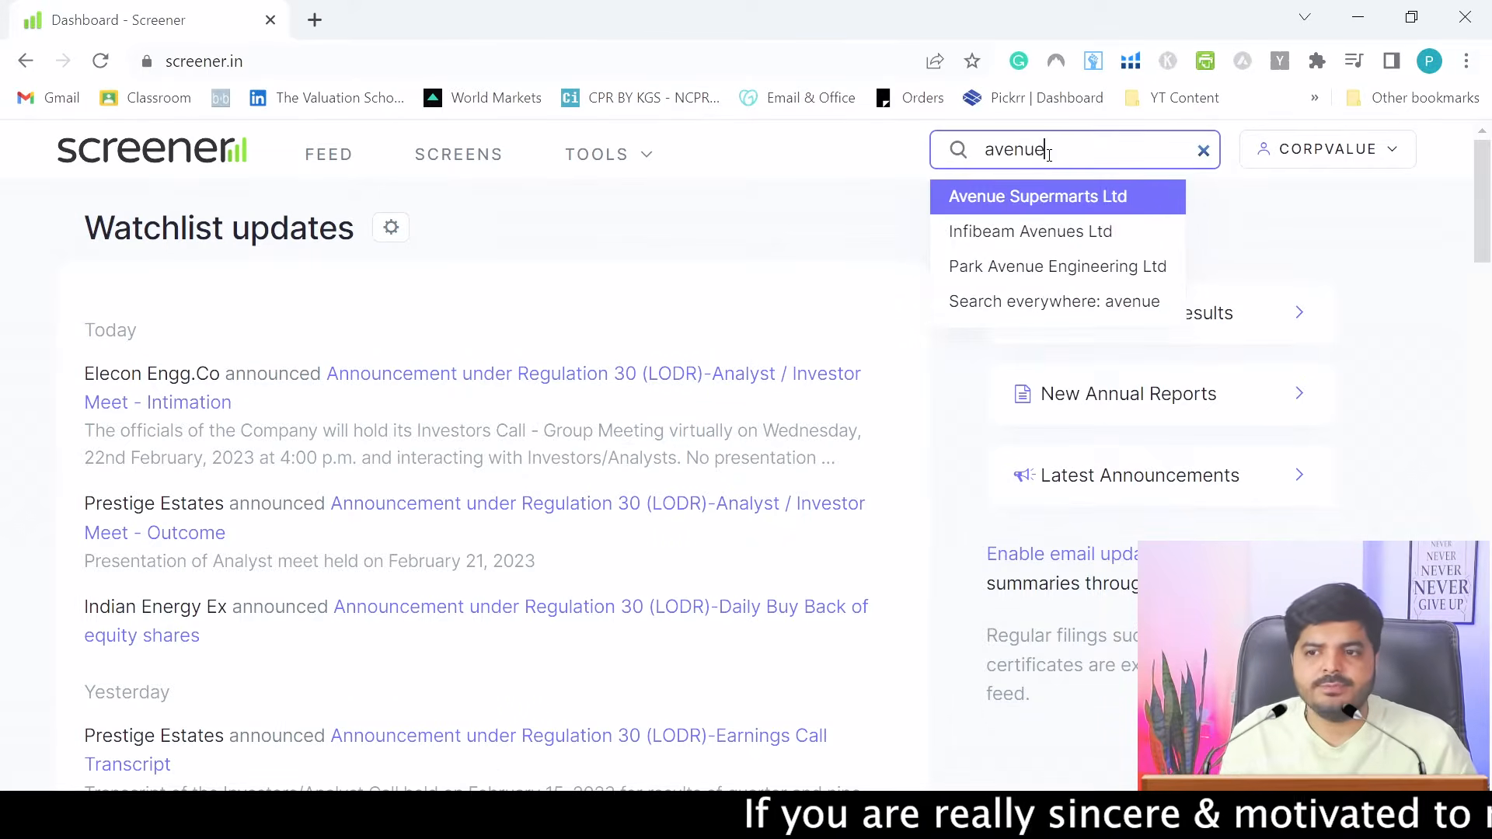
key("Return")
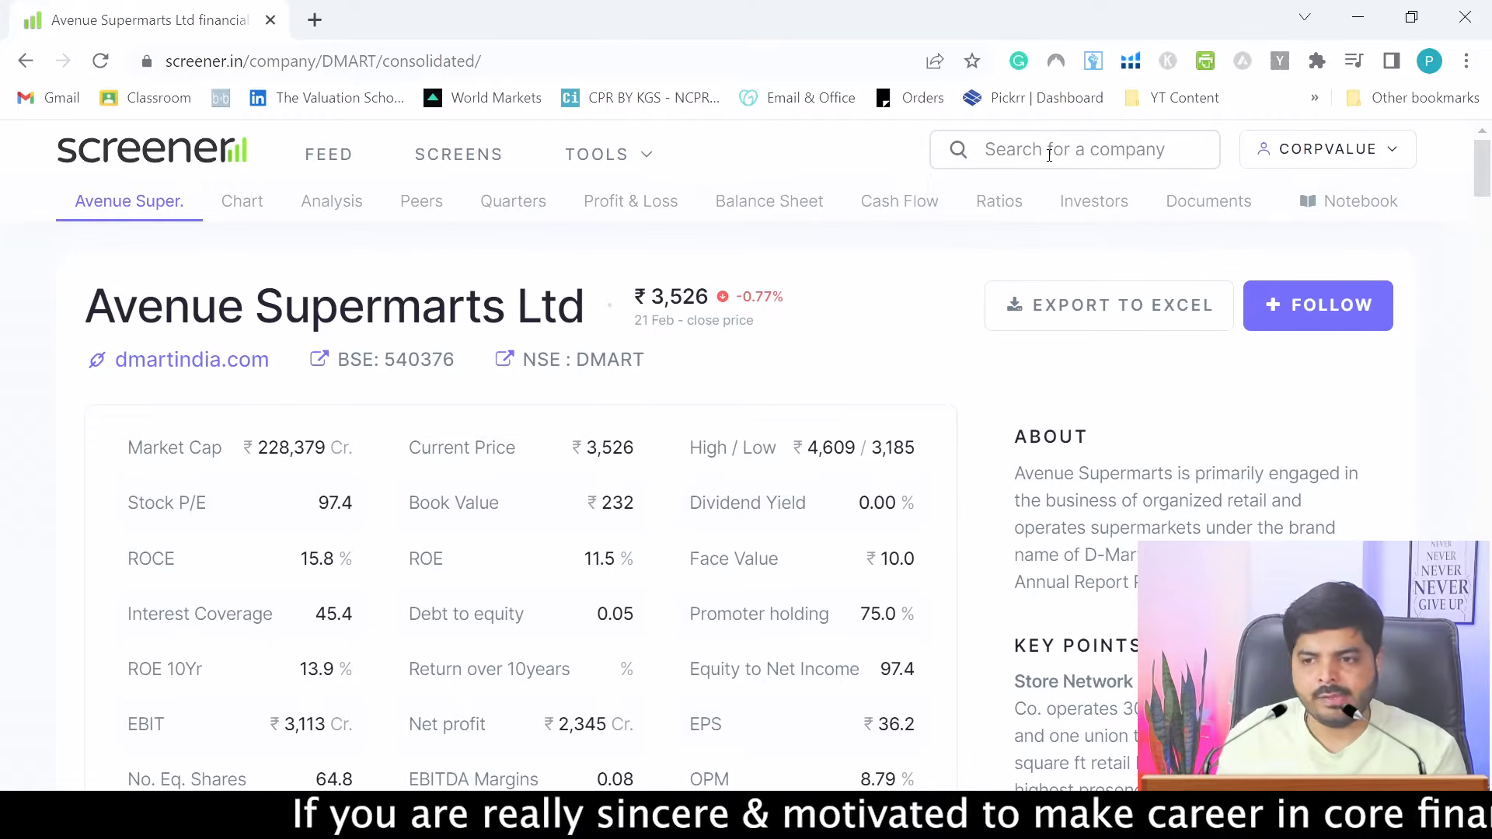
left_click_drag(1482, 140, 1486, 339)
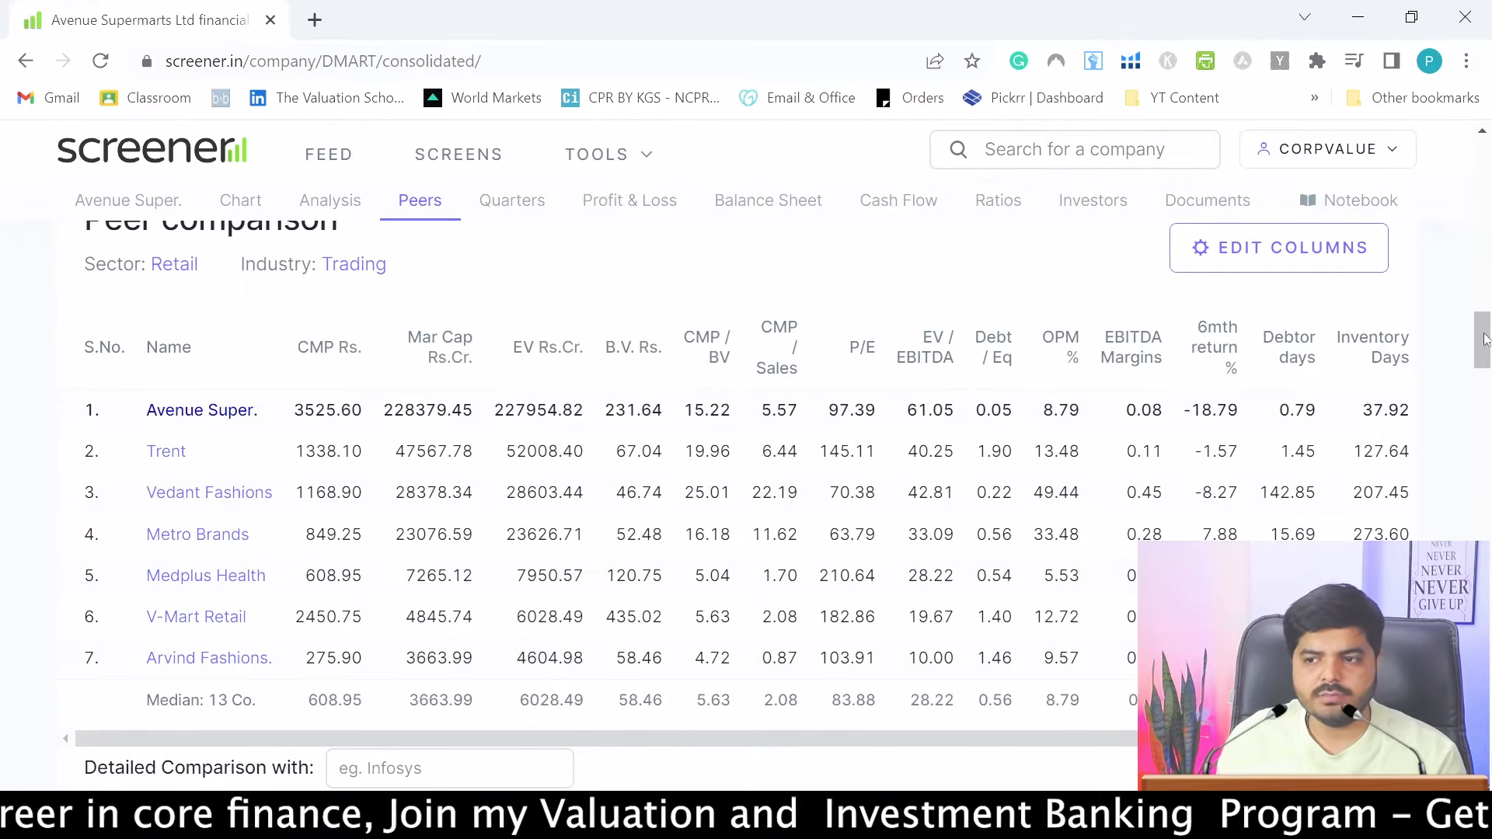
left_click(167, 266)
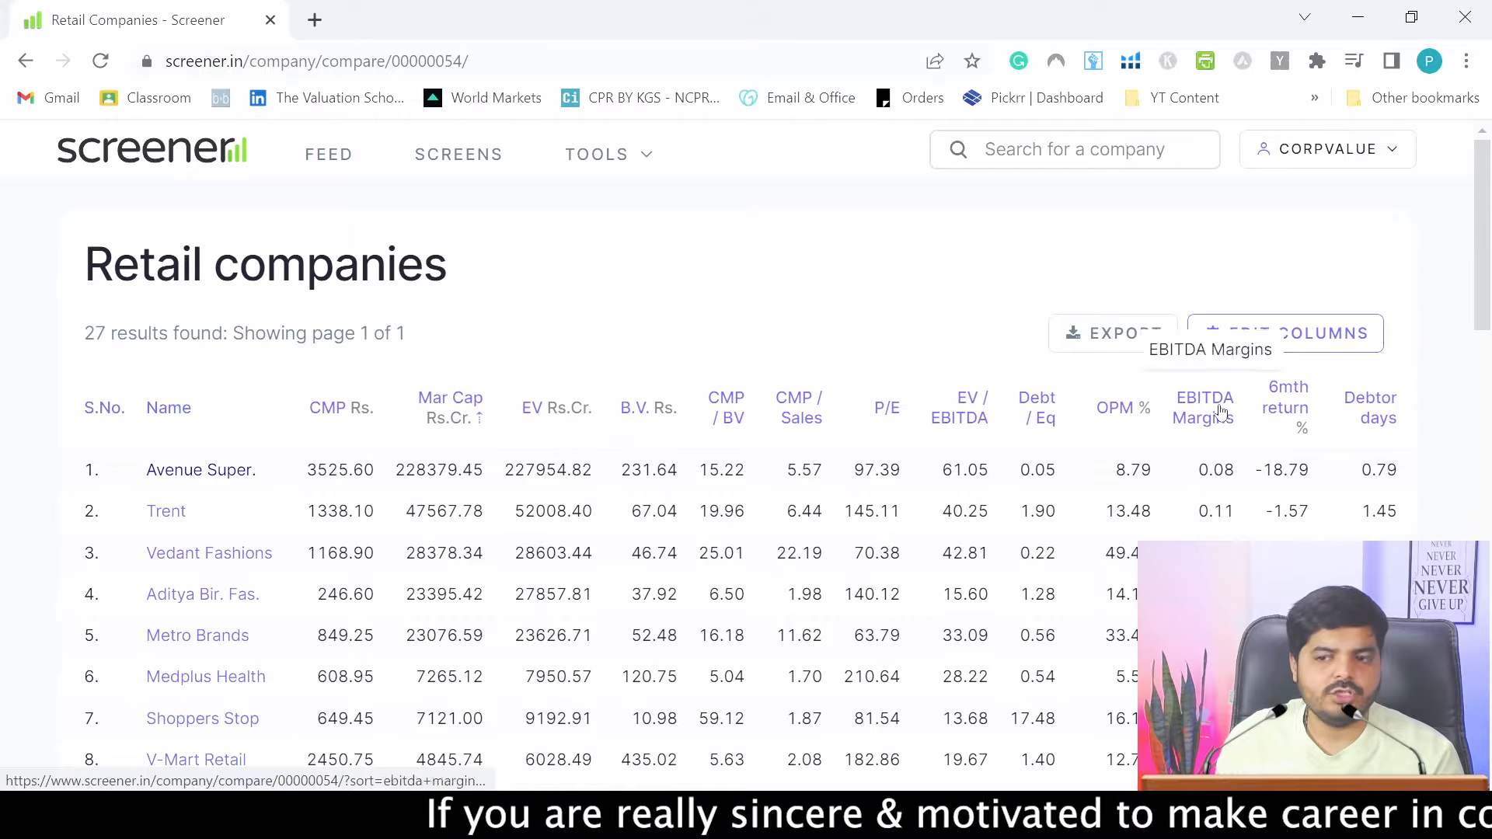
Open column editing for the Retail companies list and remove all the existing columns
left_click(1296, 340)
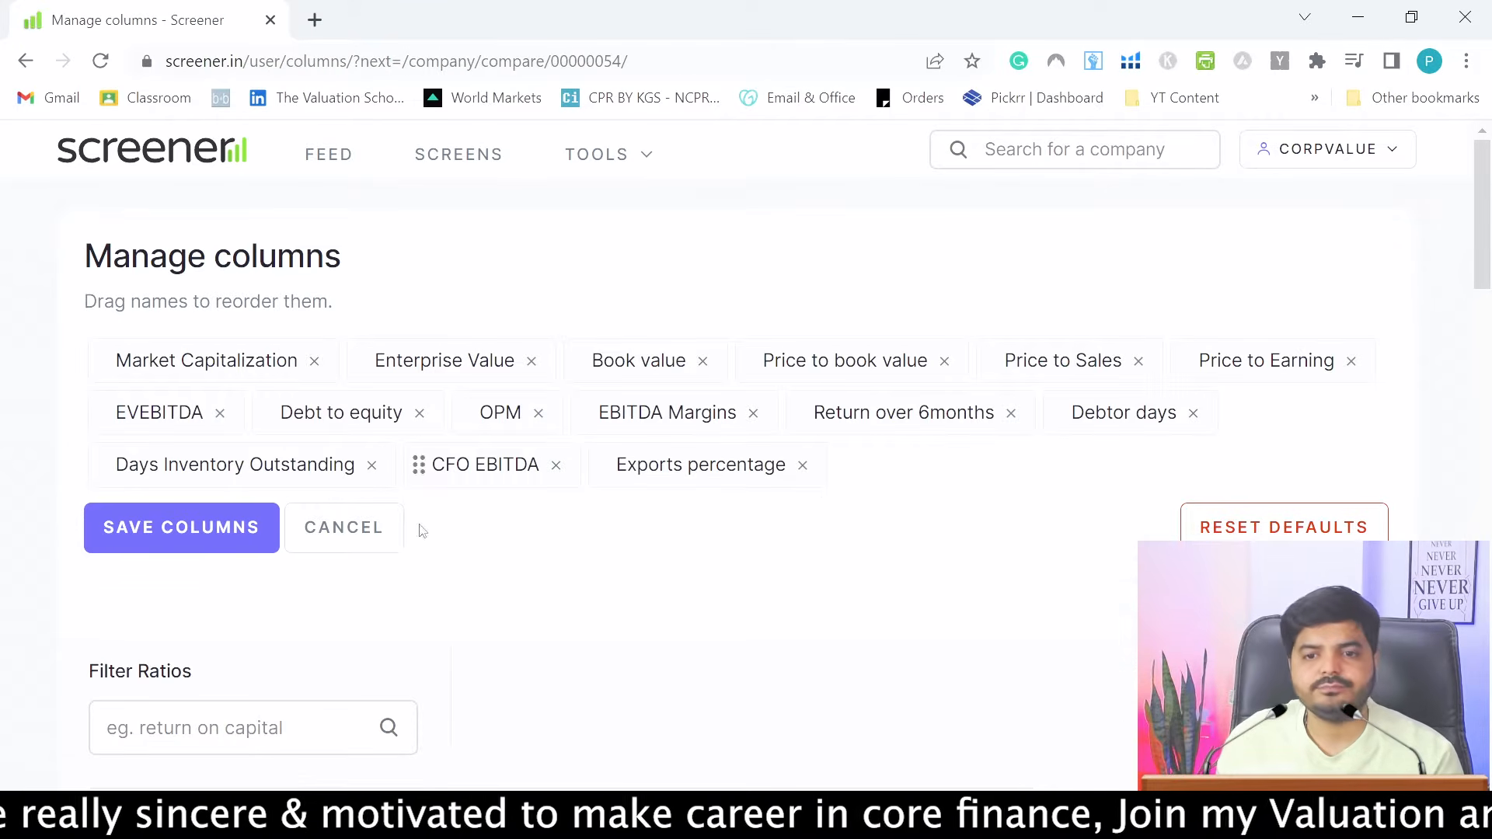
left_click(312, 362)
left_click(276, 362)
left_click_drag(1481, 694, 1421, 280)
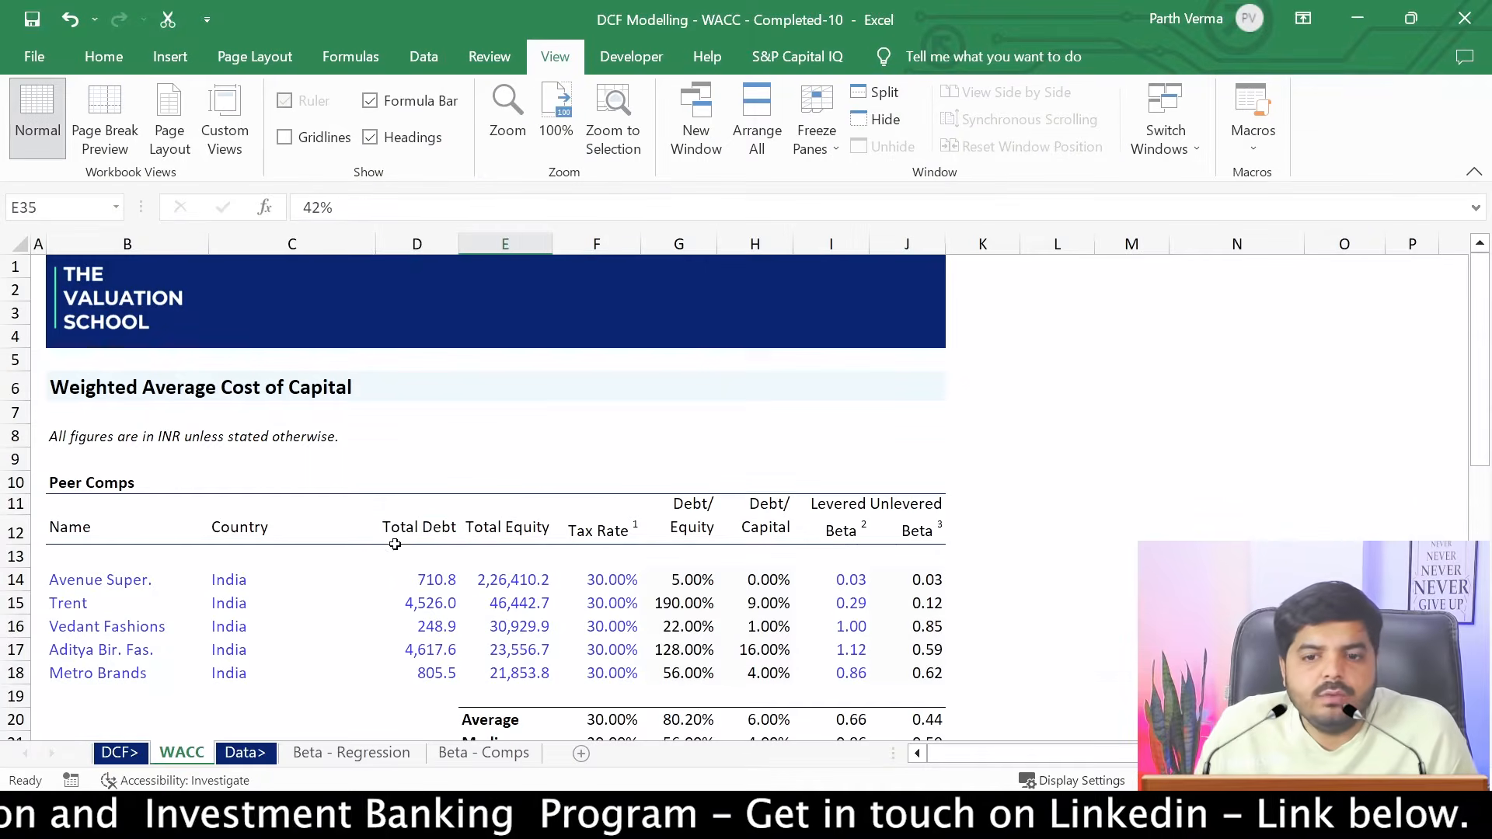
Check the Peer Comps column headings and company names on the WACC sheet in Excel, then return to Chrome
left_click(402, 517)
left_click(507, 527)
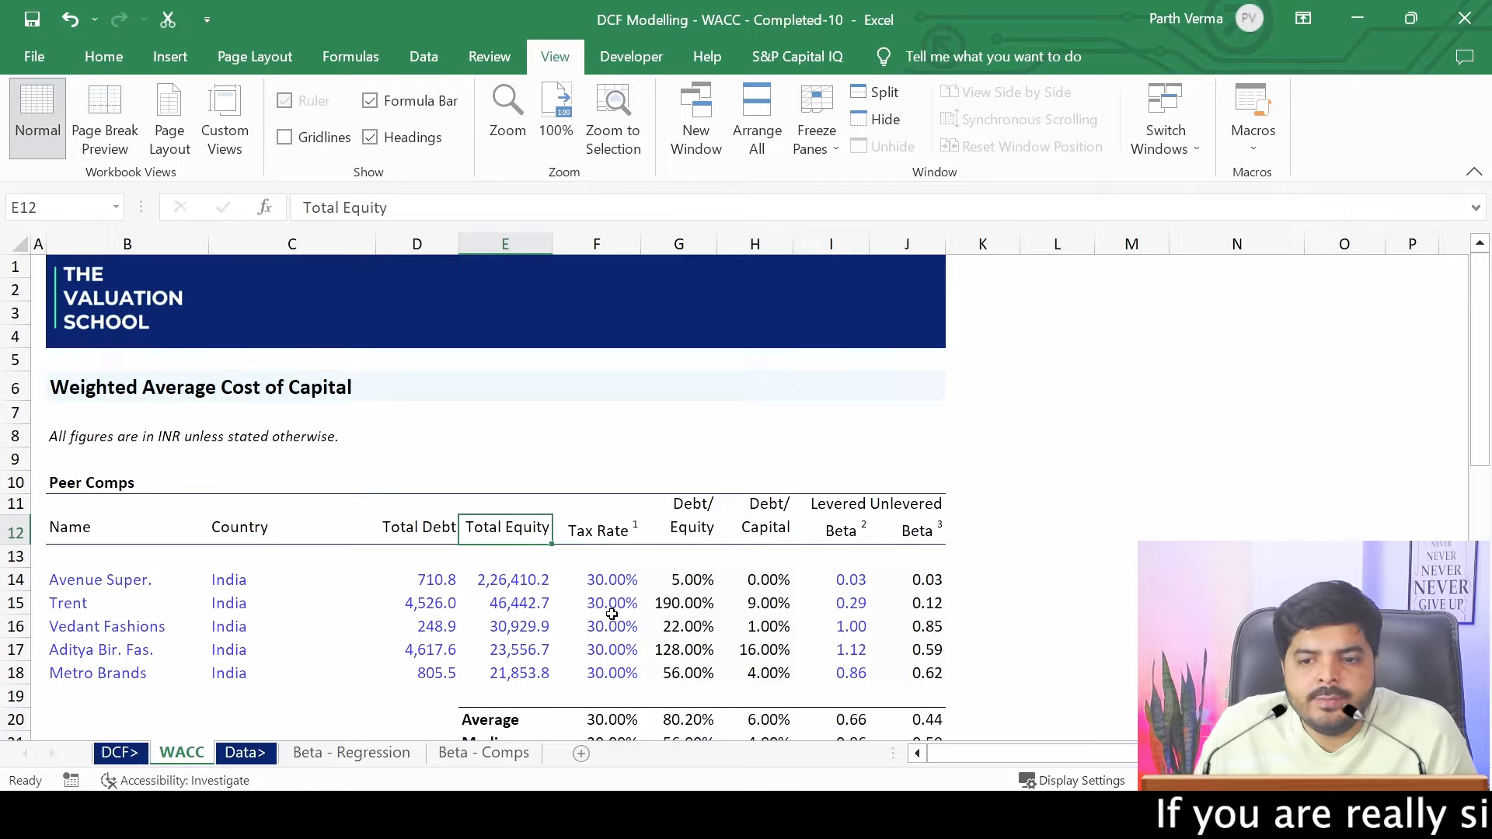
left_click(687, 518)
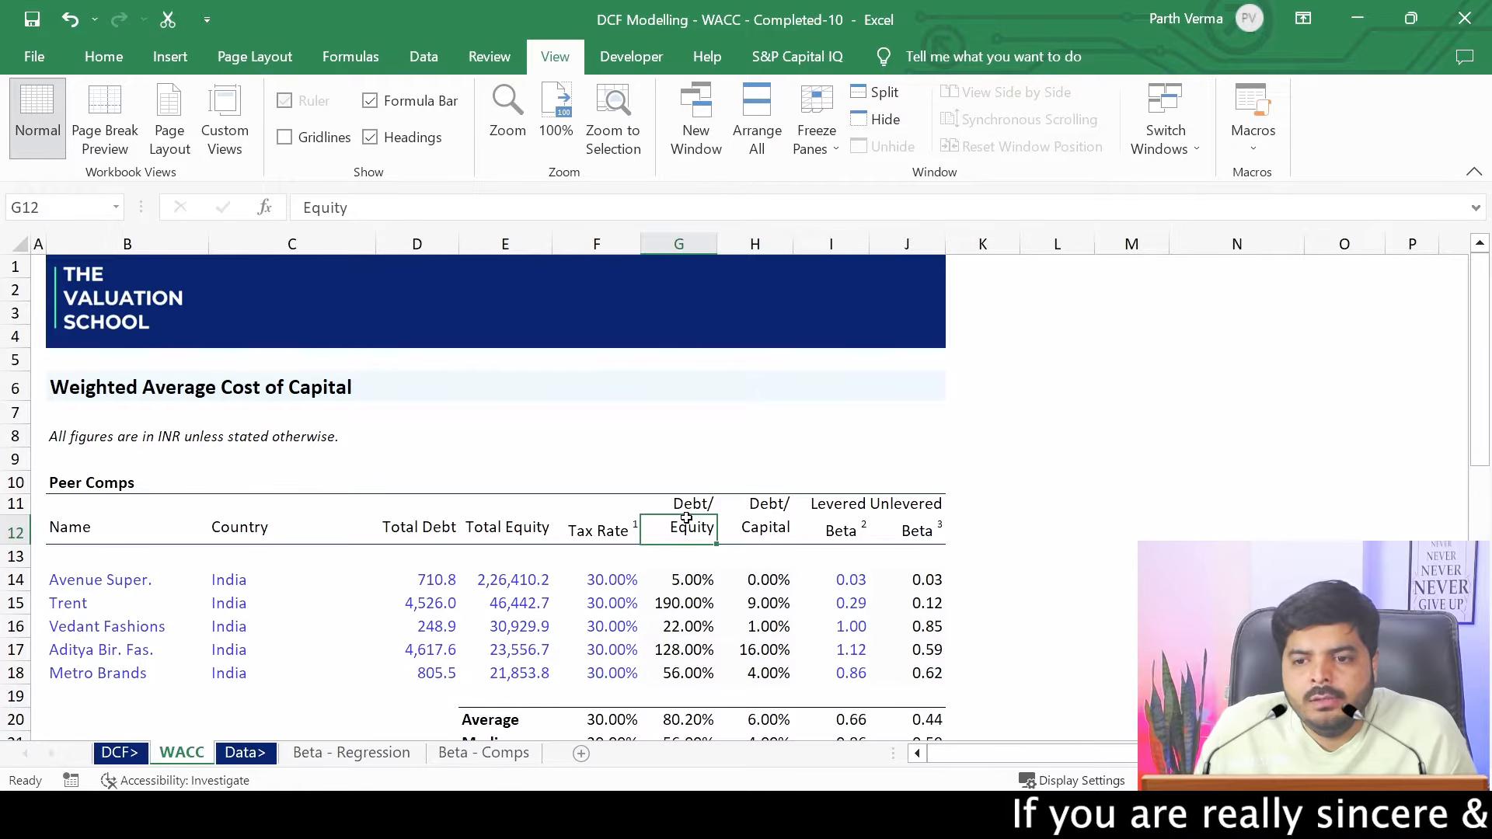
left_click(785, 519)
left_click_drag(114, 581, 125, 722)
key("alt+Tab")
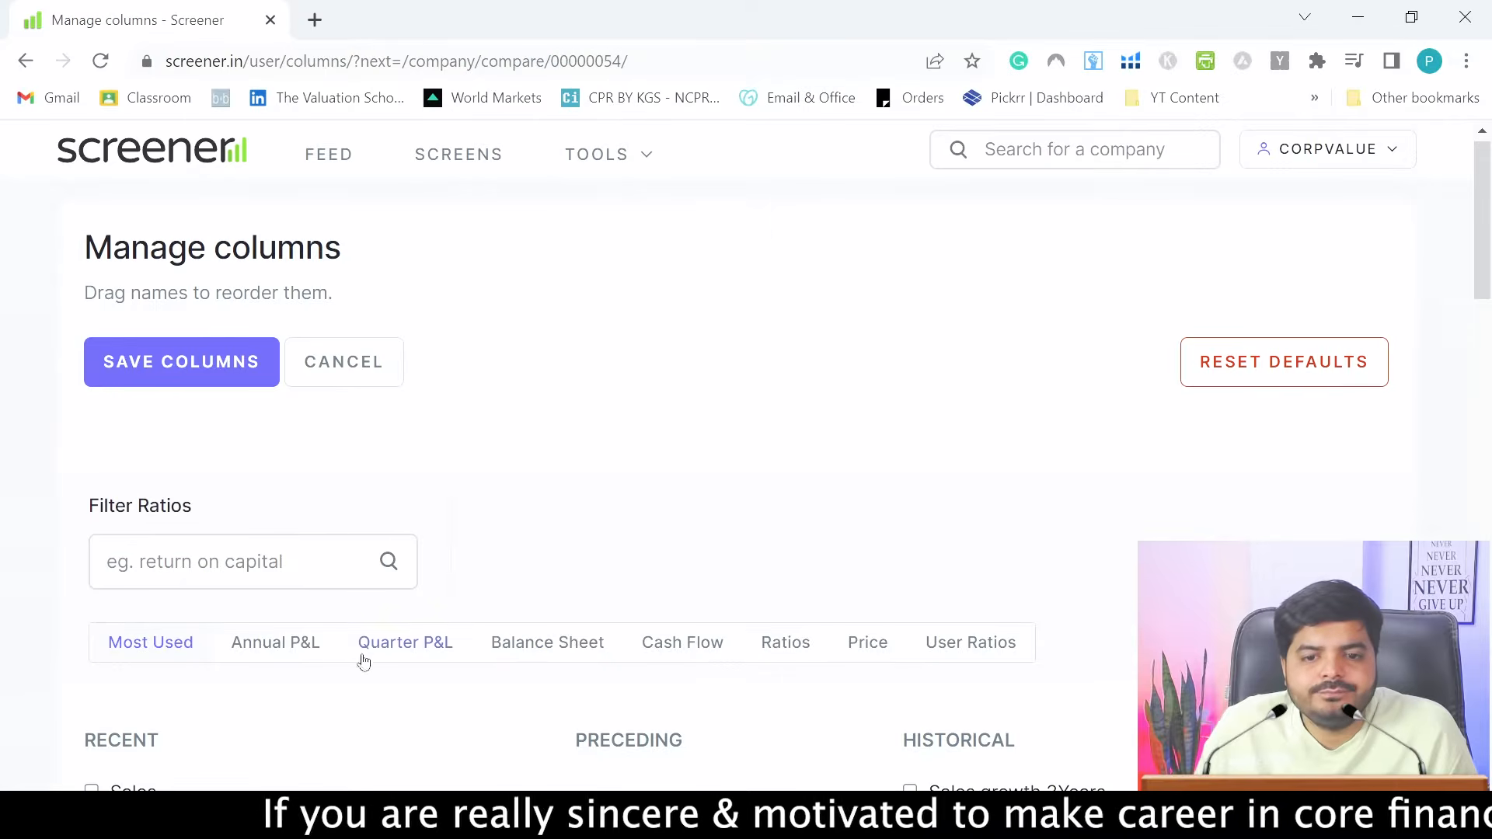
Filter the ratios by "market" and add the Market Capitalization column
left_click(257, 567)
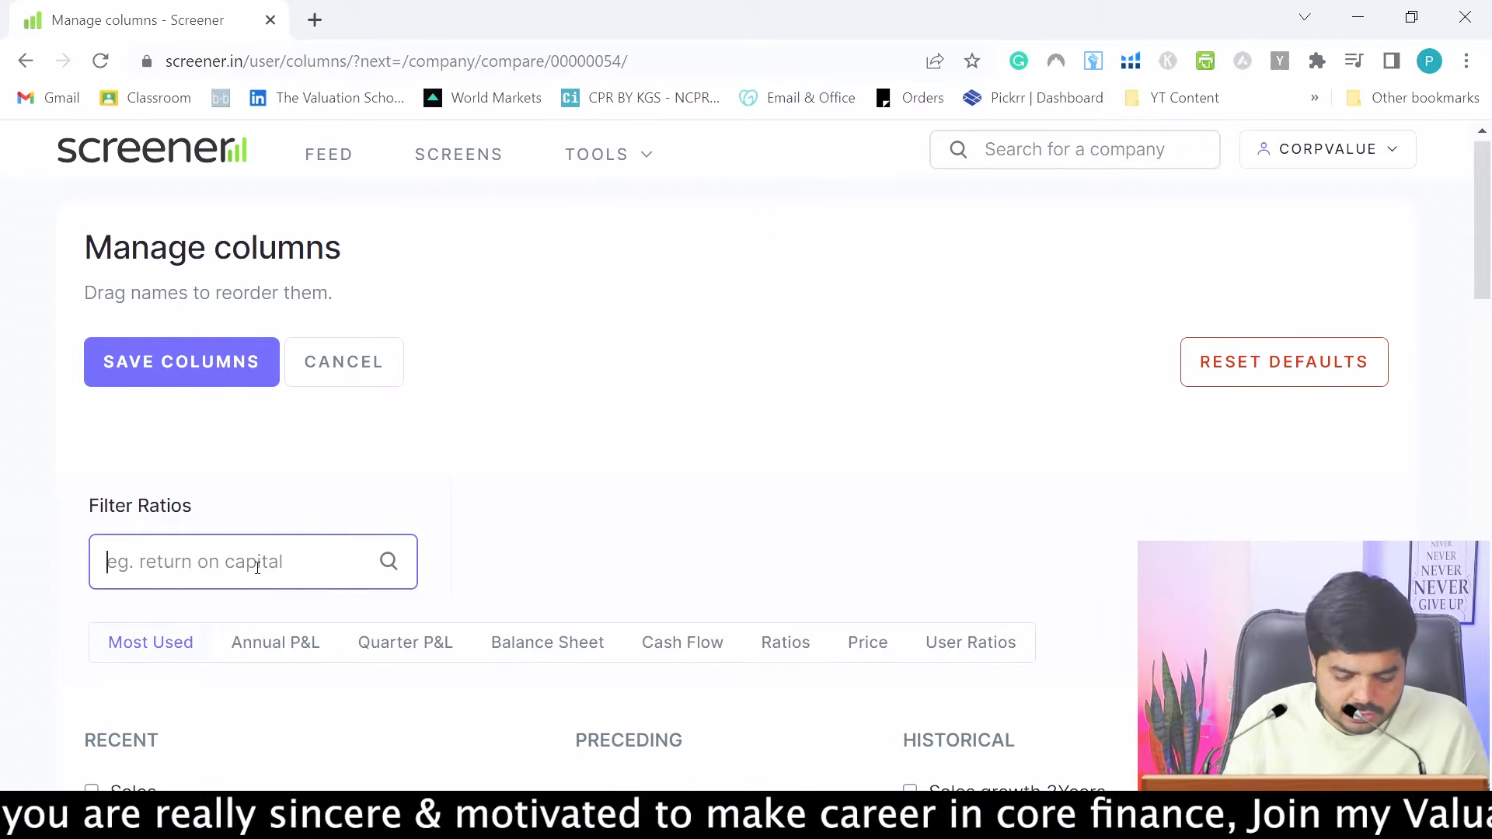
type("market")
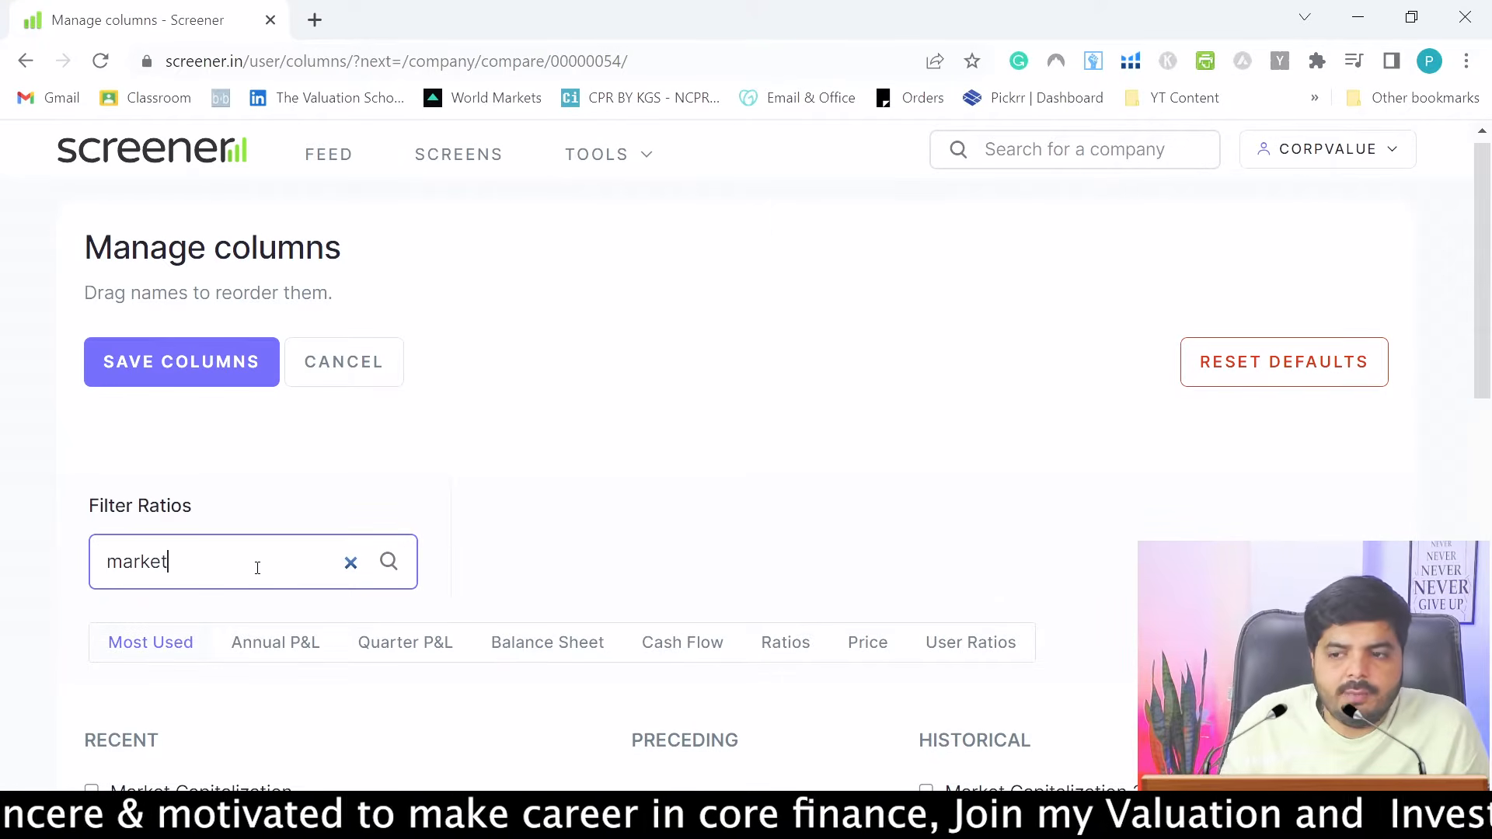
left_click_drag(1490, 274, 1490, 365)
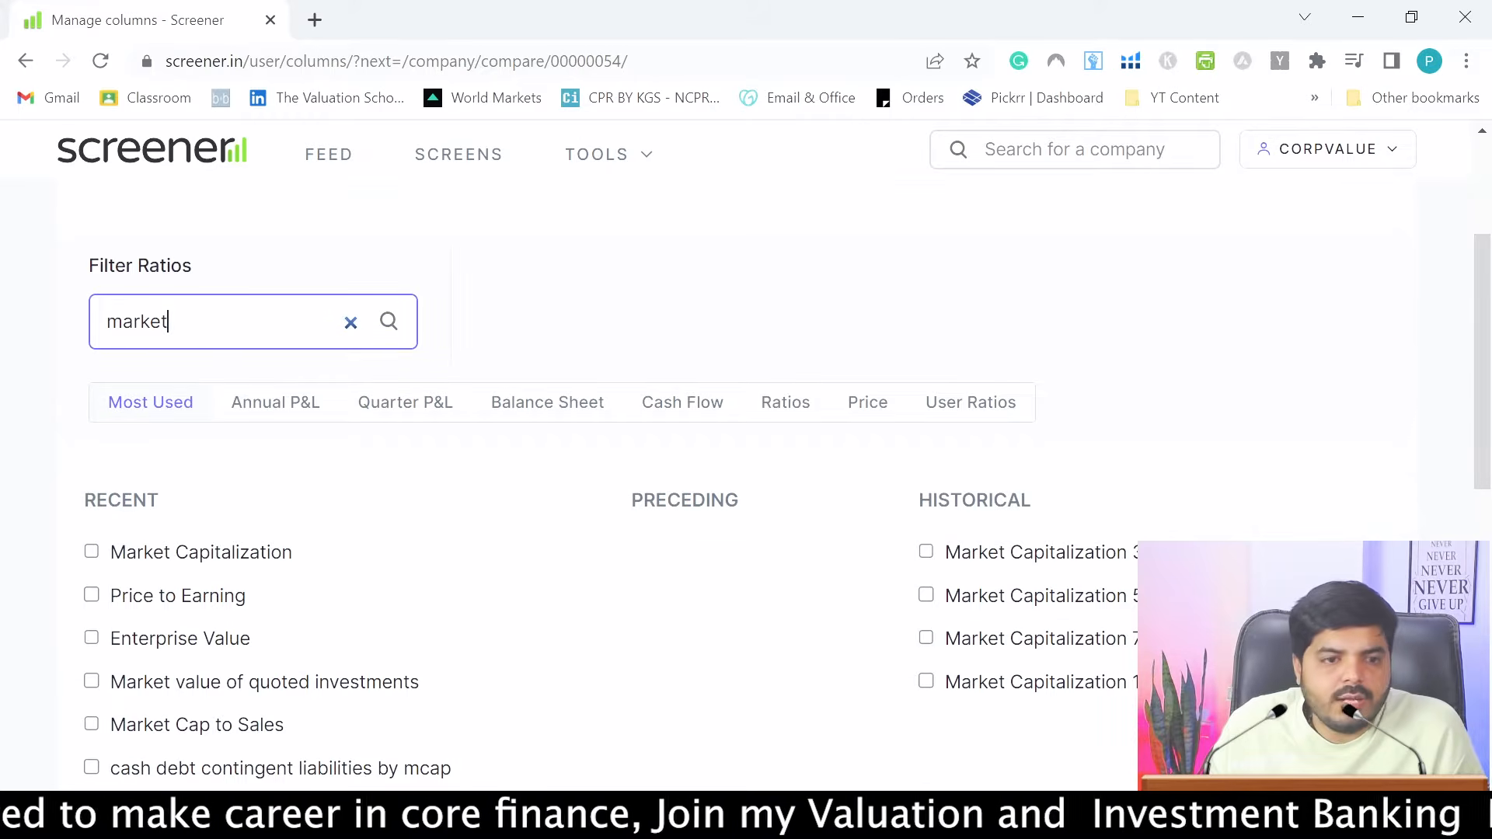
left_click(92, 552)
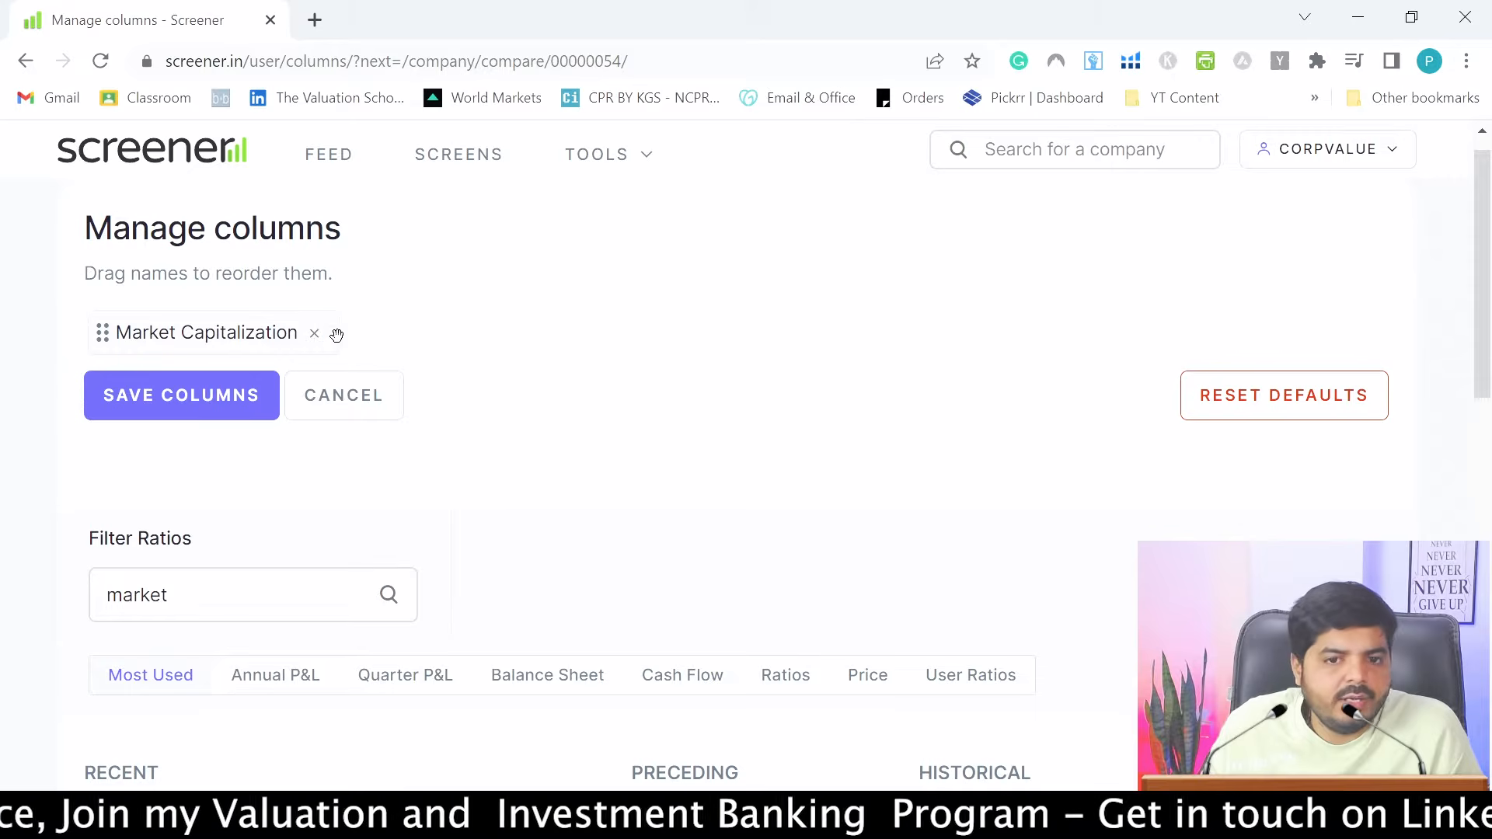
Reduce the page zoom to 90%, filter the ratios by "debt" and add the Debt column
left_click(1466, 61)
left_click(1311, 279)
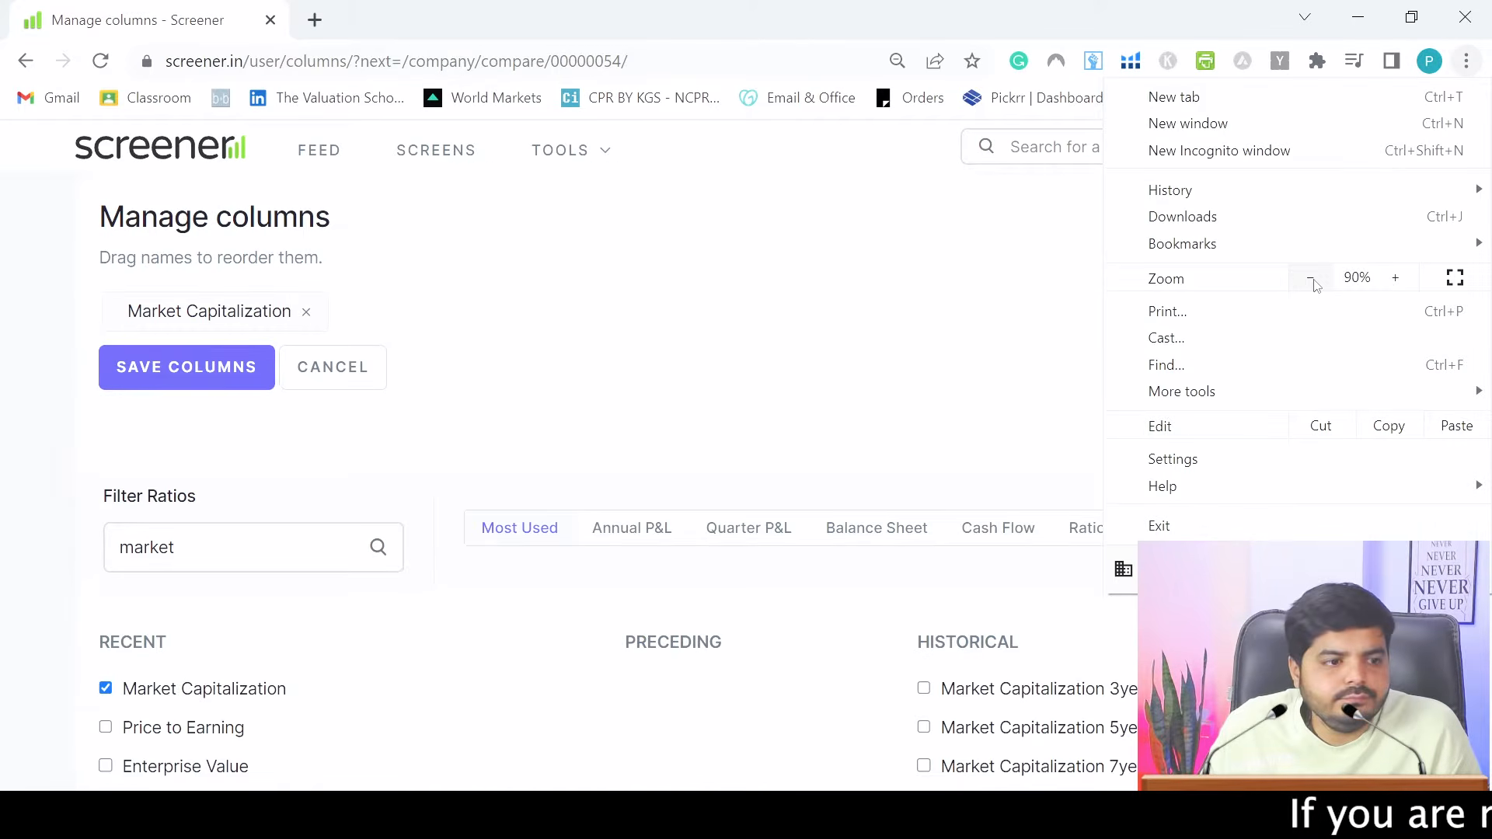
left_click(649, 326)
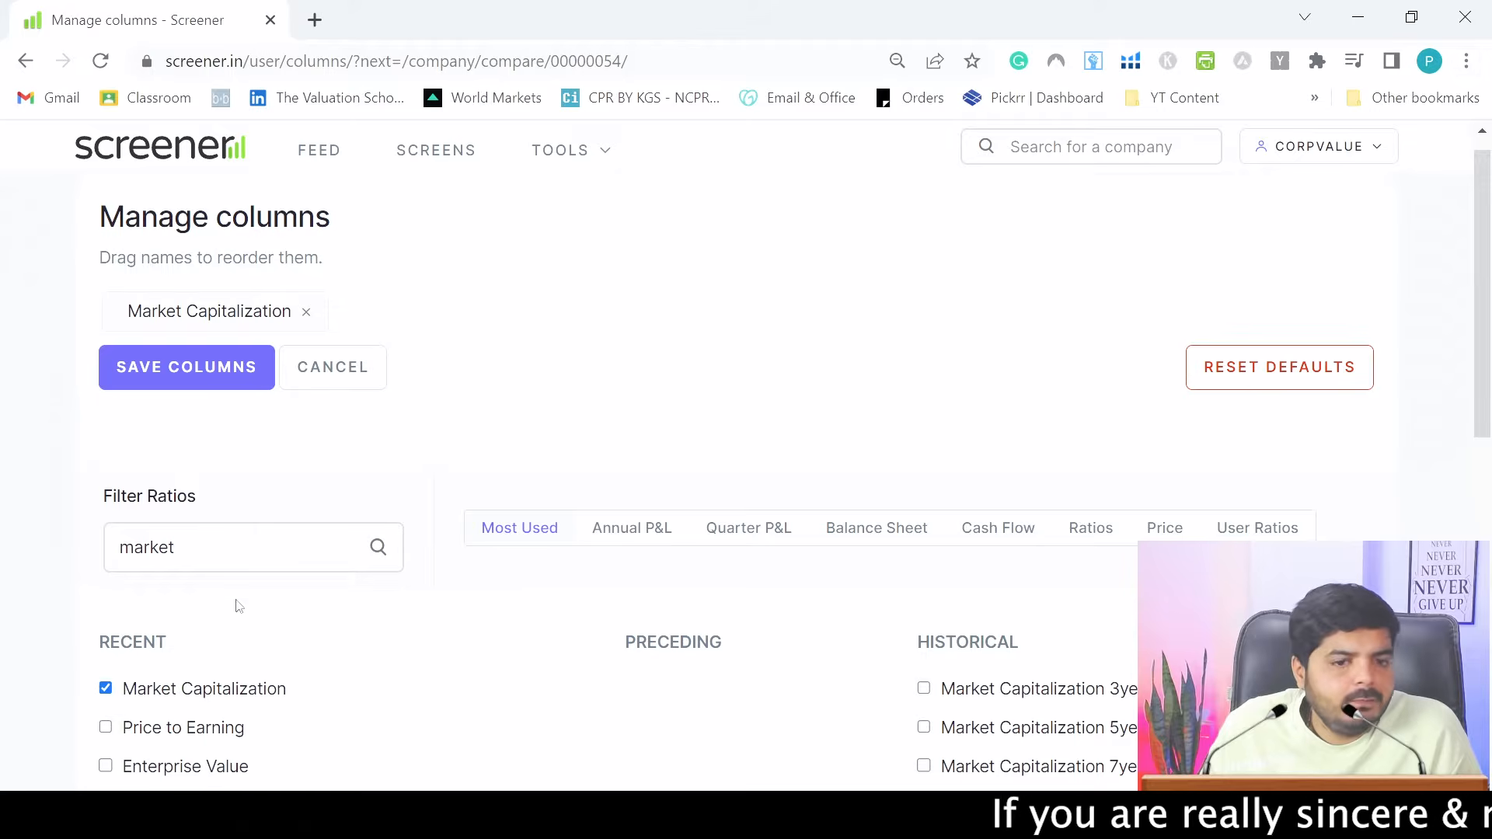
left_click_drag(188, 533, 36, 532)
type("debt")
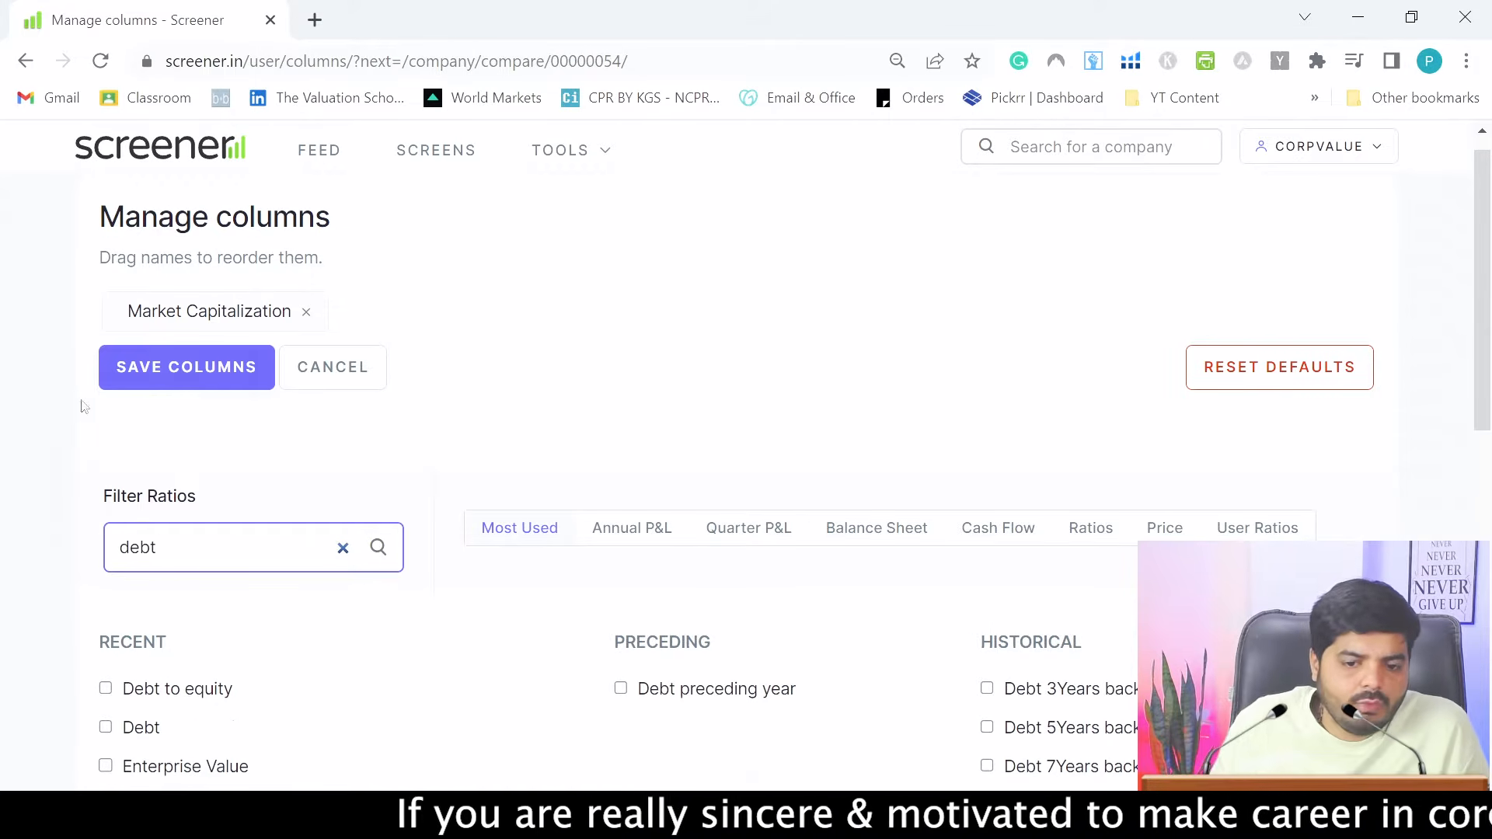
left_click(125, 728)
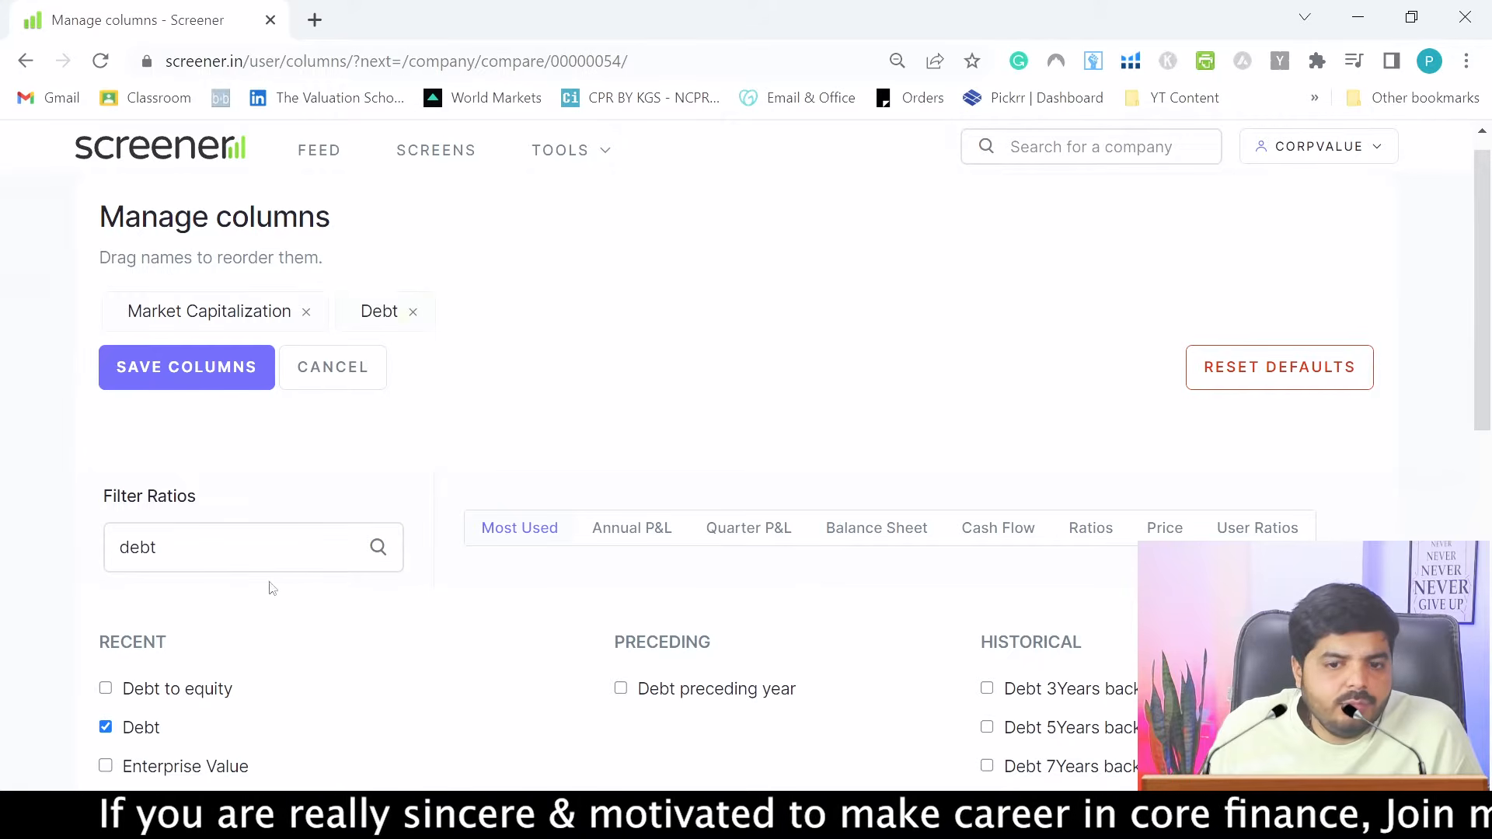
left_click_drag(214, 526, 48, 547)
type("equity")
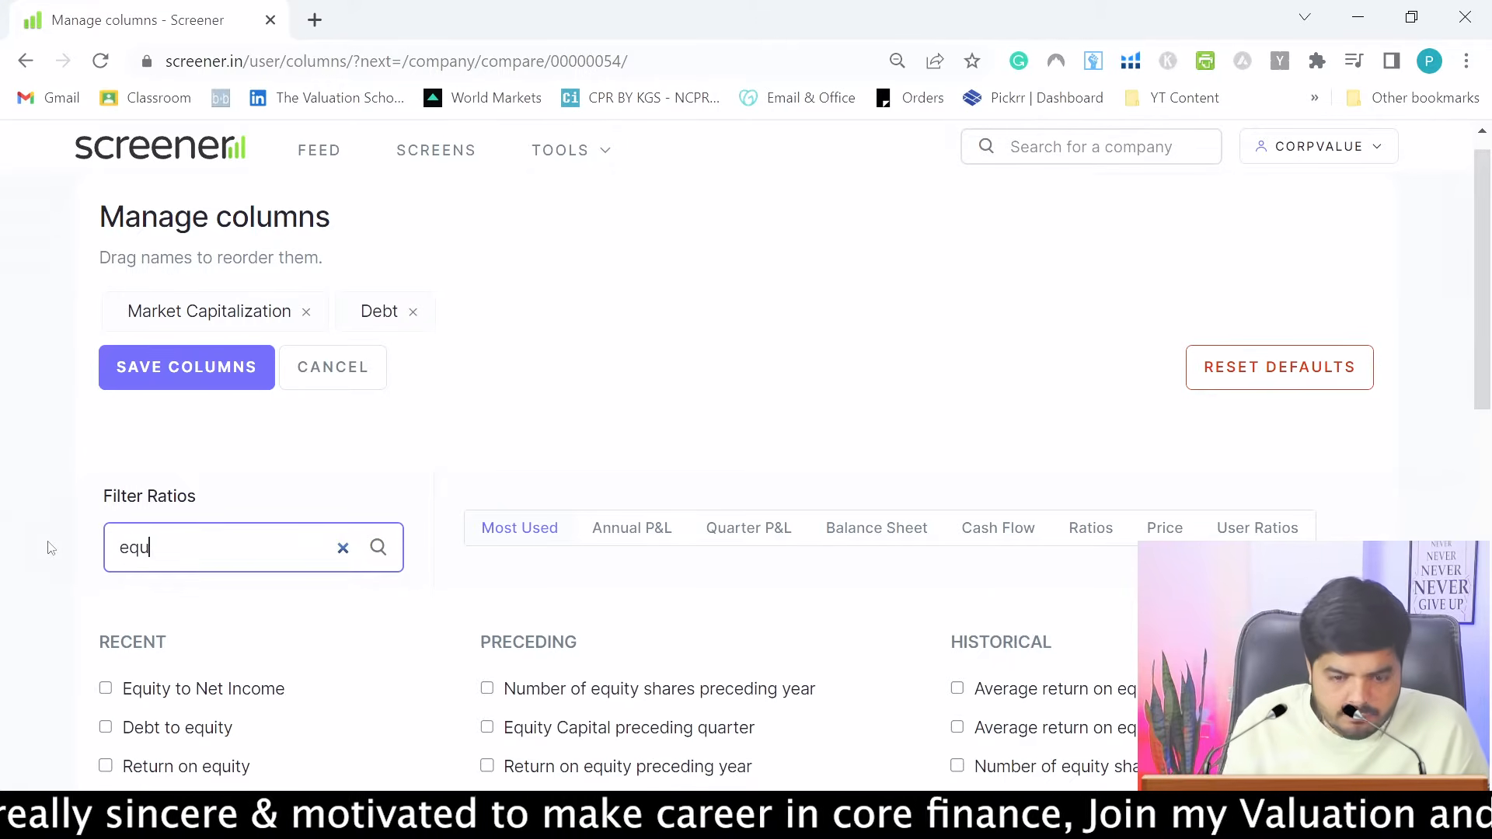
key("BackSpace")
key("BackSpace")
key("BackSpace")
key("BackSpace")
key("BackSpace")
key("BackSpace")
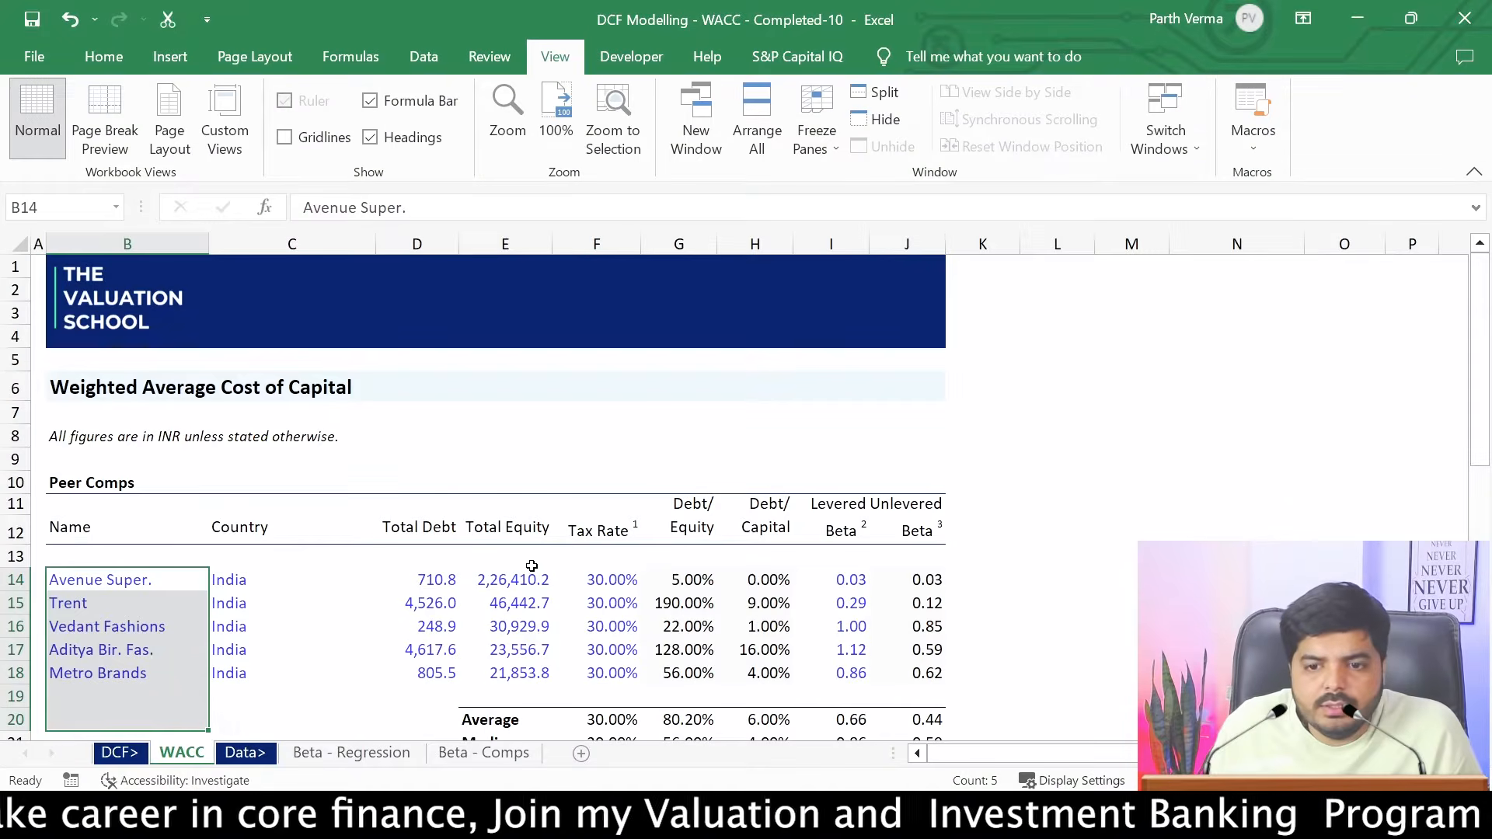
Check the total equity and debt entries on Excel's WACC sheet, then in Chrome filter ratios by "debt" and add the Debt to equity column
left_click(501, 579)
left_click(416, 600)
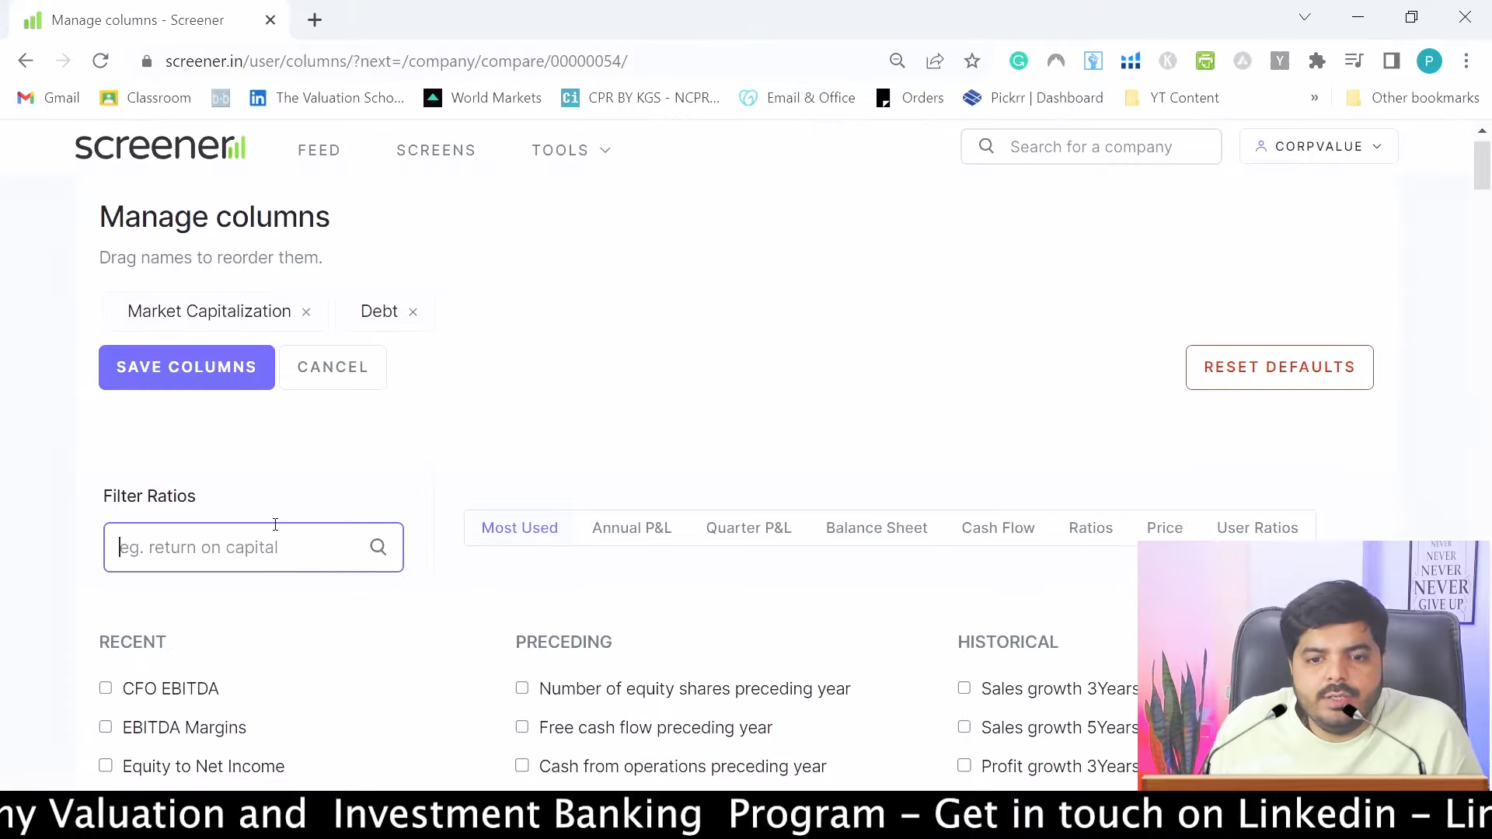
type("debt")
left_click(214, 689)
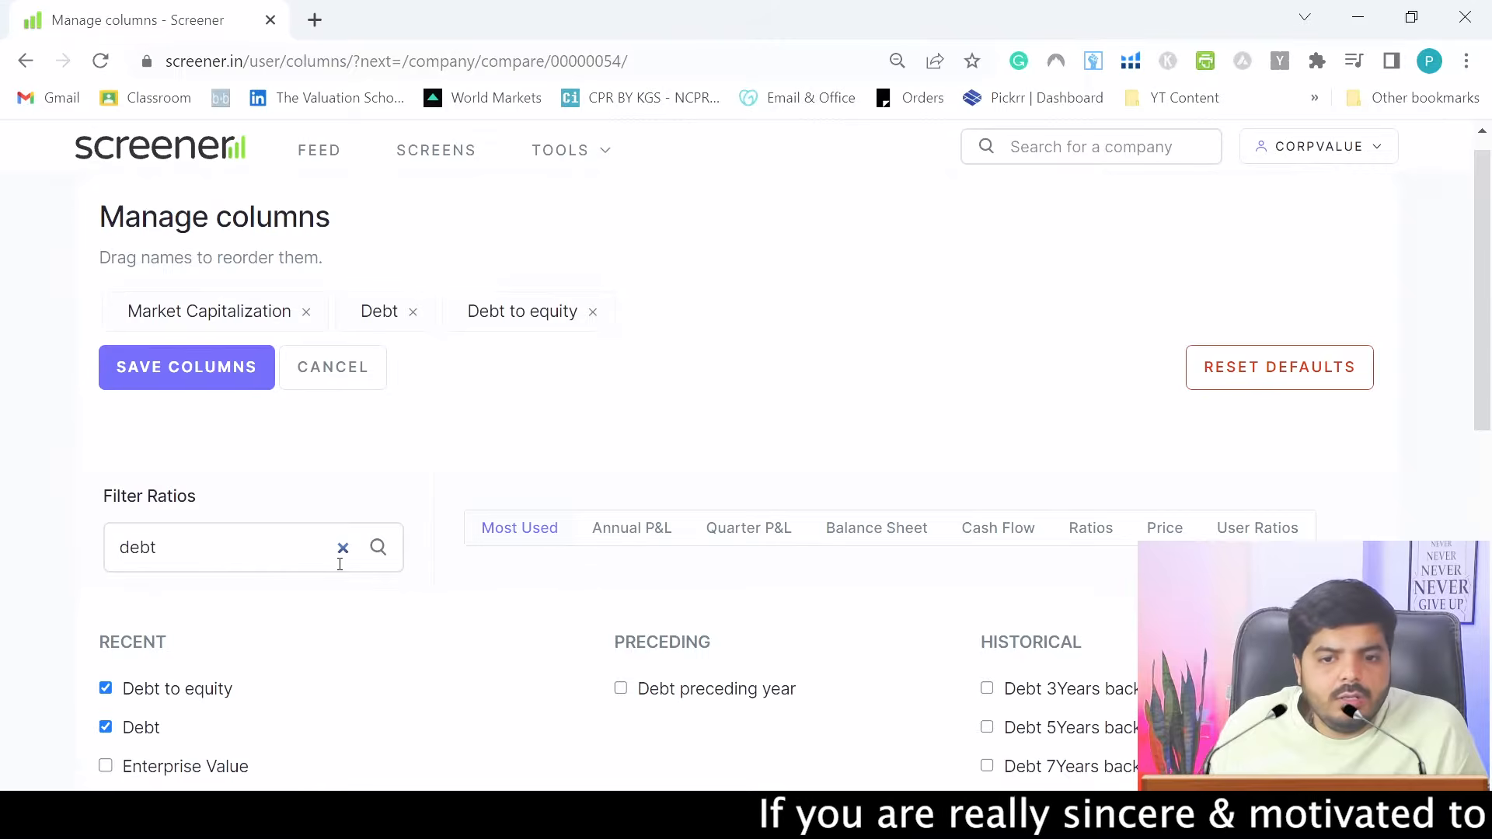
Search the available ratios for "debt to capi"
double_click(336, 560)
type("debt to cap")
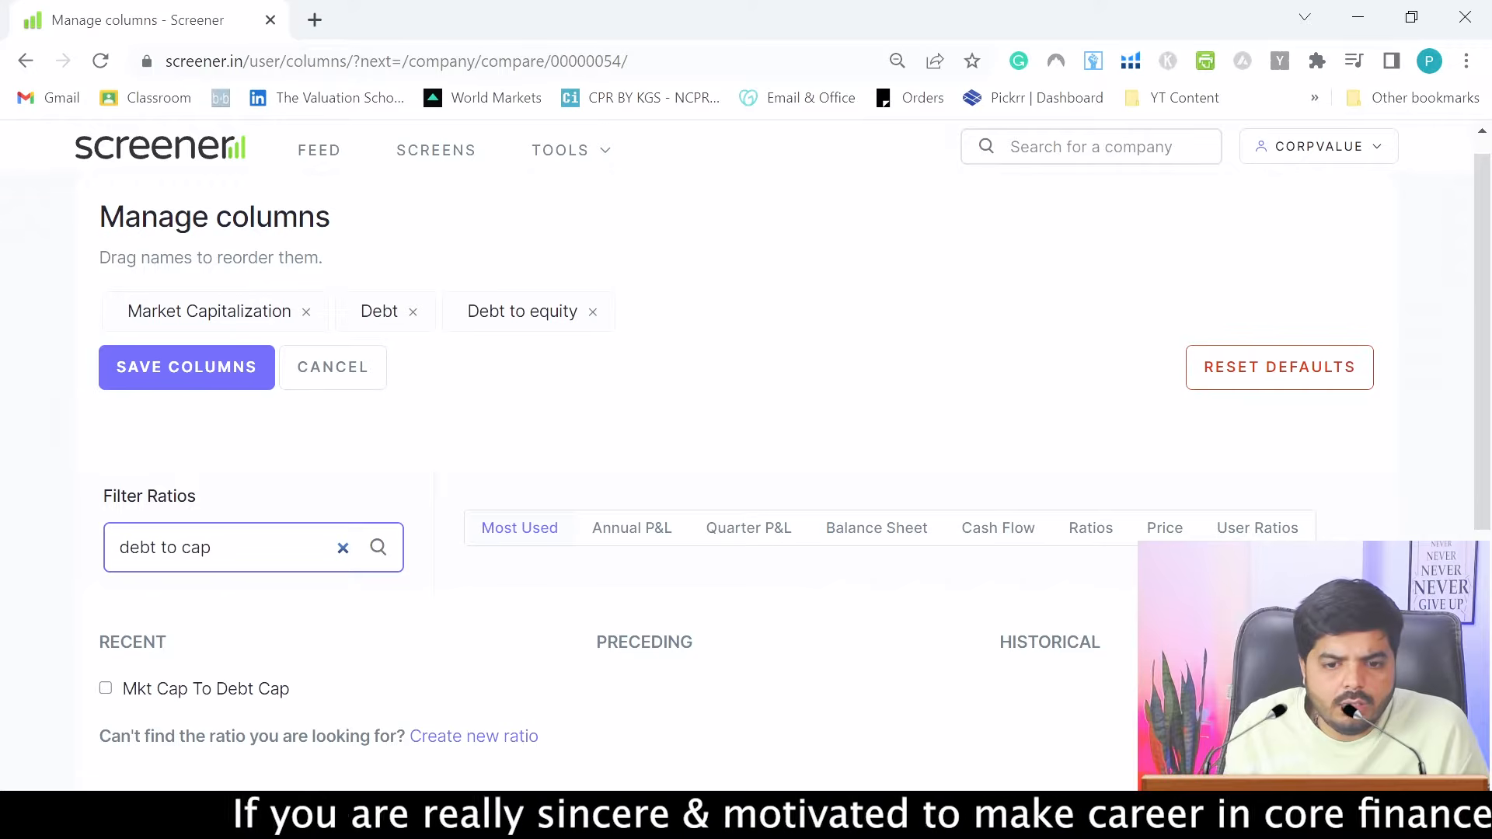
type("i")
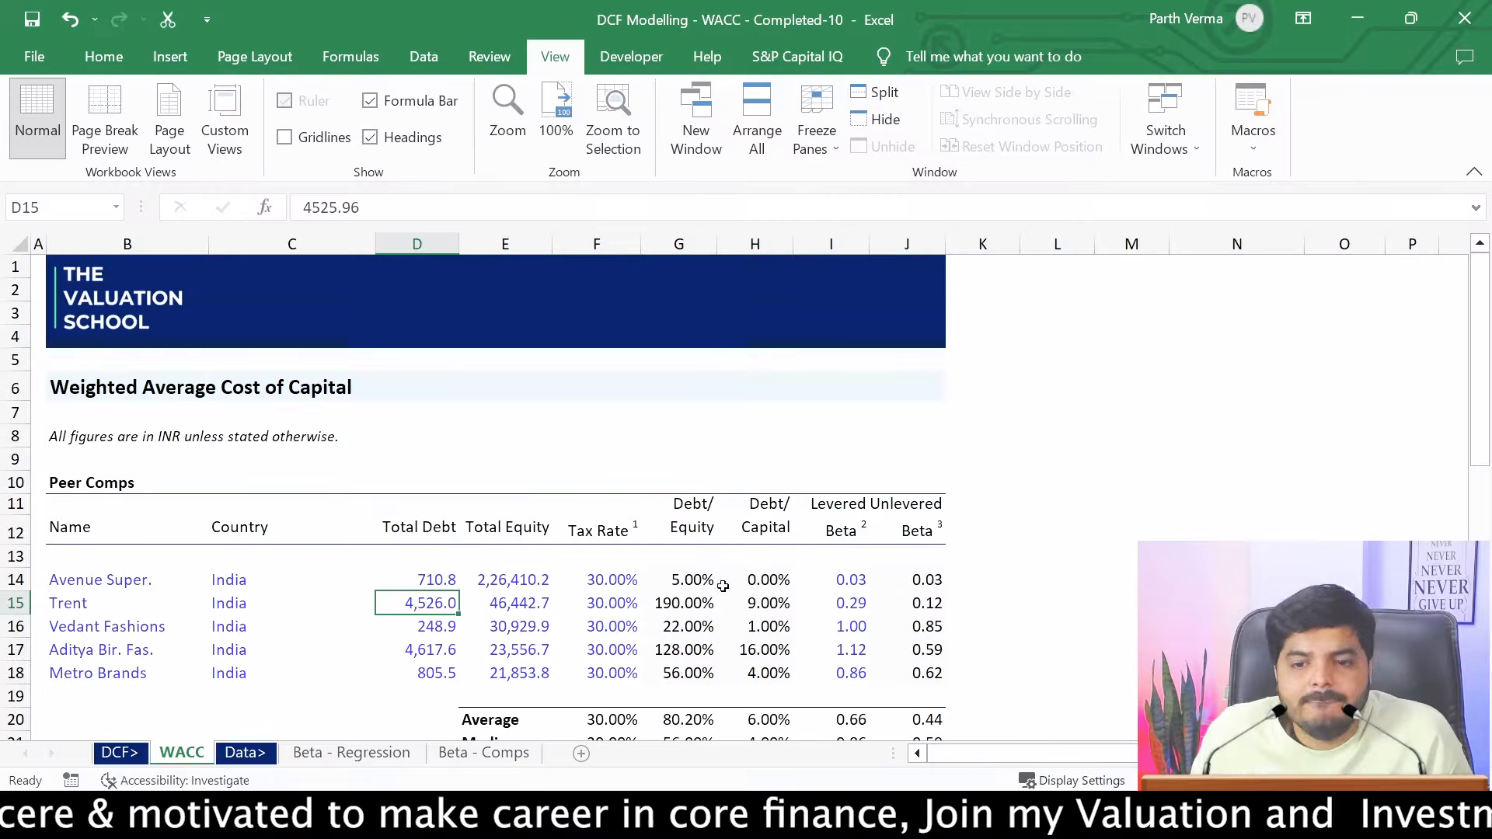
Switch to Excel and review the peers' total debt, total equity, debt/equity and debt/capital entries on the WACC sheet
left_click(681, 581)
left_click_drag(431, 580, 525, 595)
left_click_drag(684, 603, 759, 630)
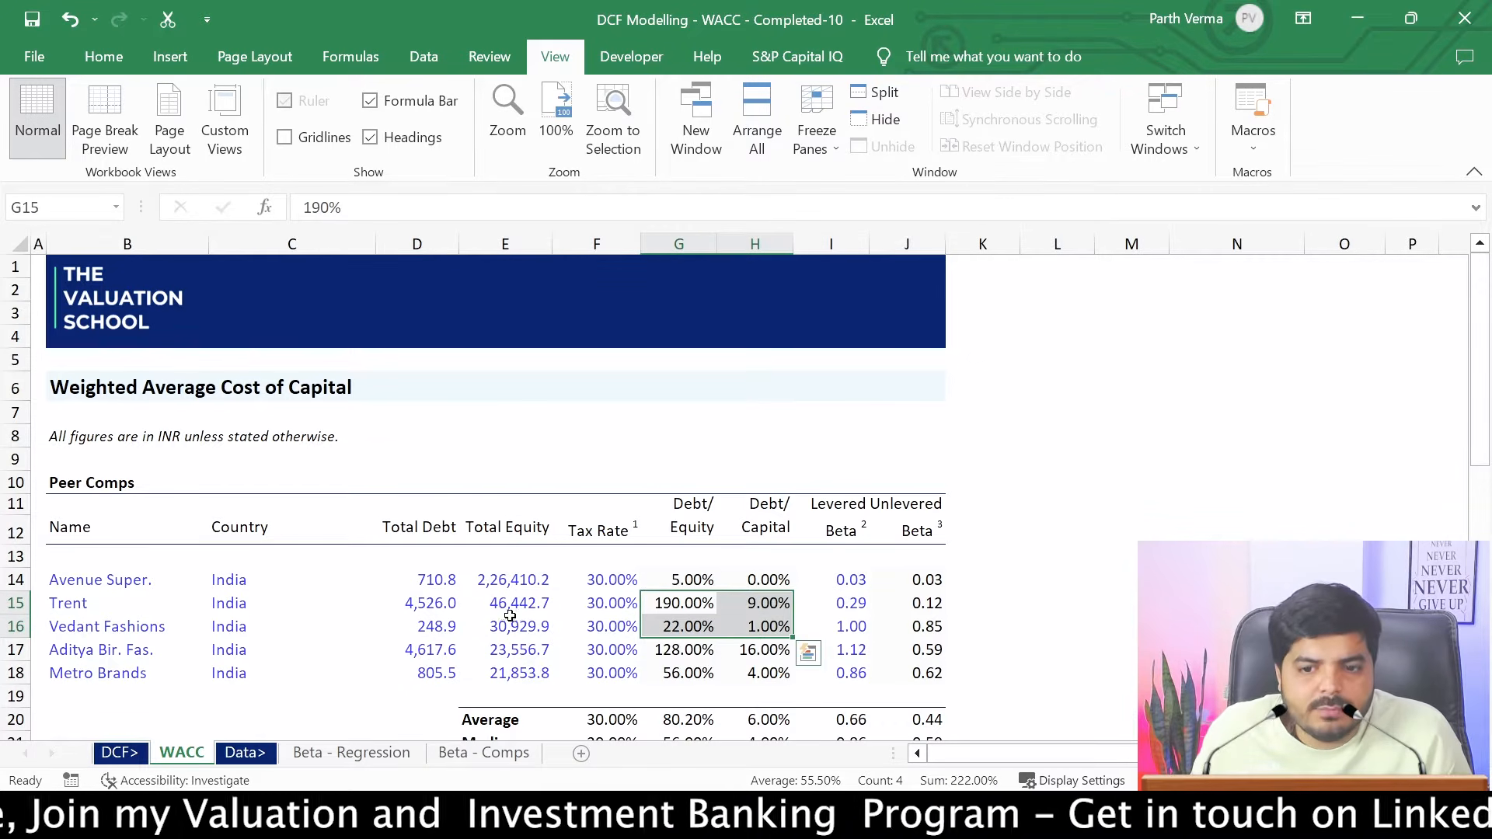
left_click_drag(437, 580, 521, 673)
left_click_drag(505, 579, 513, 627)
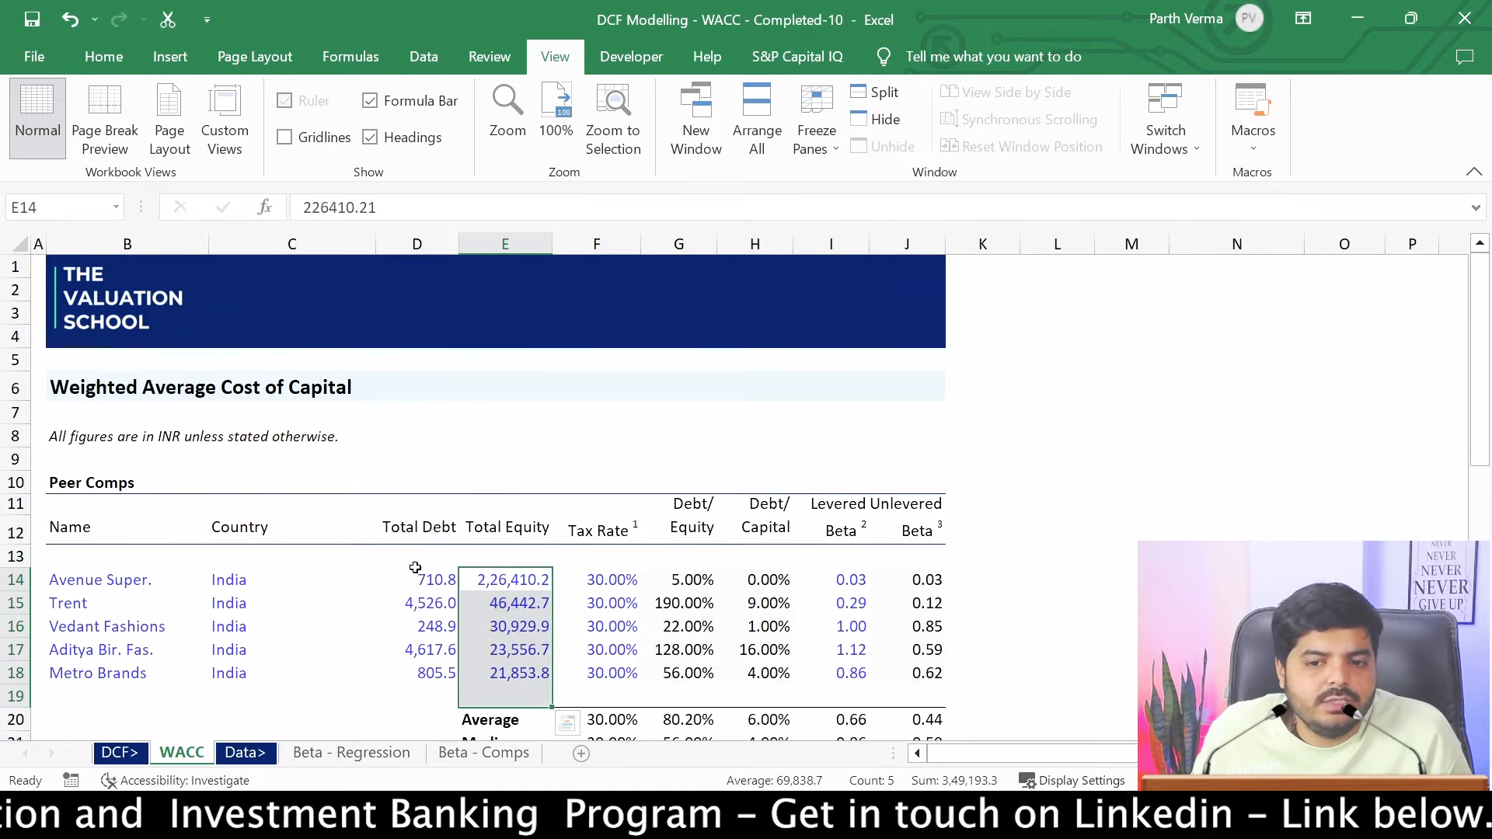
left_click_drag(438, 580, 437, 673)
left_click(626, 600)
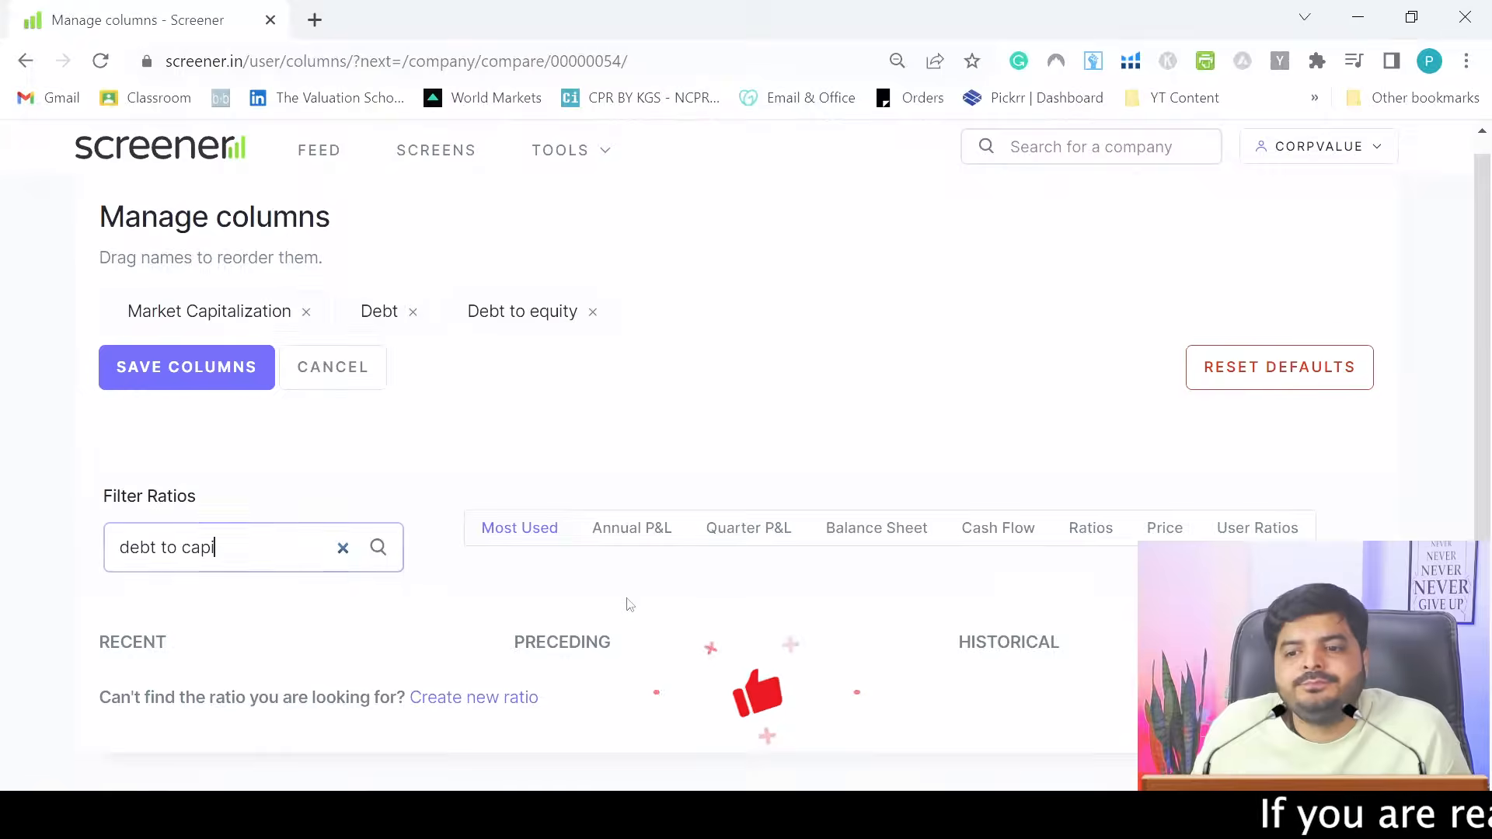
Search Screener's ratios for "beta" in Chrome, then view the Beta - Regression sheet in Excel
left_click(343, 549)
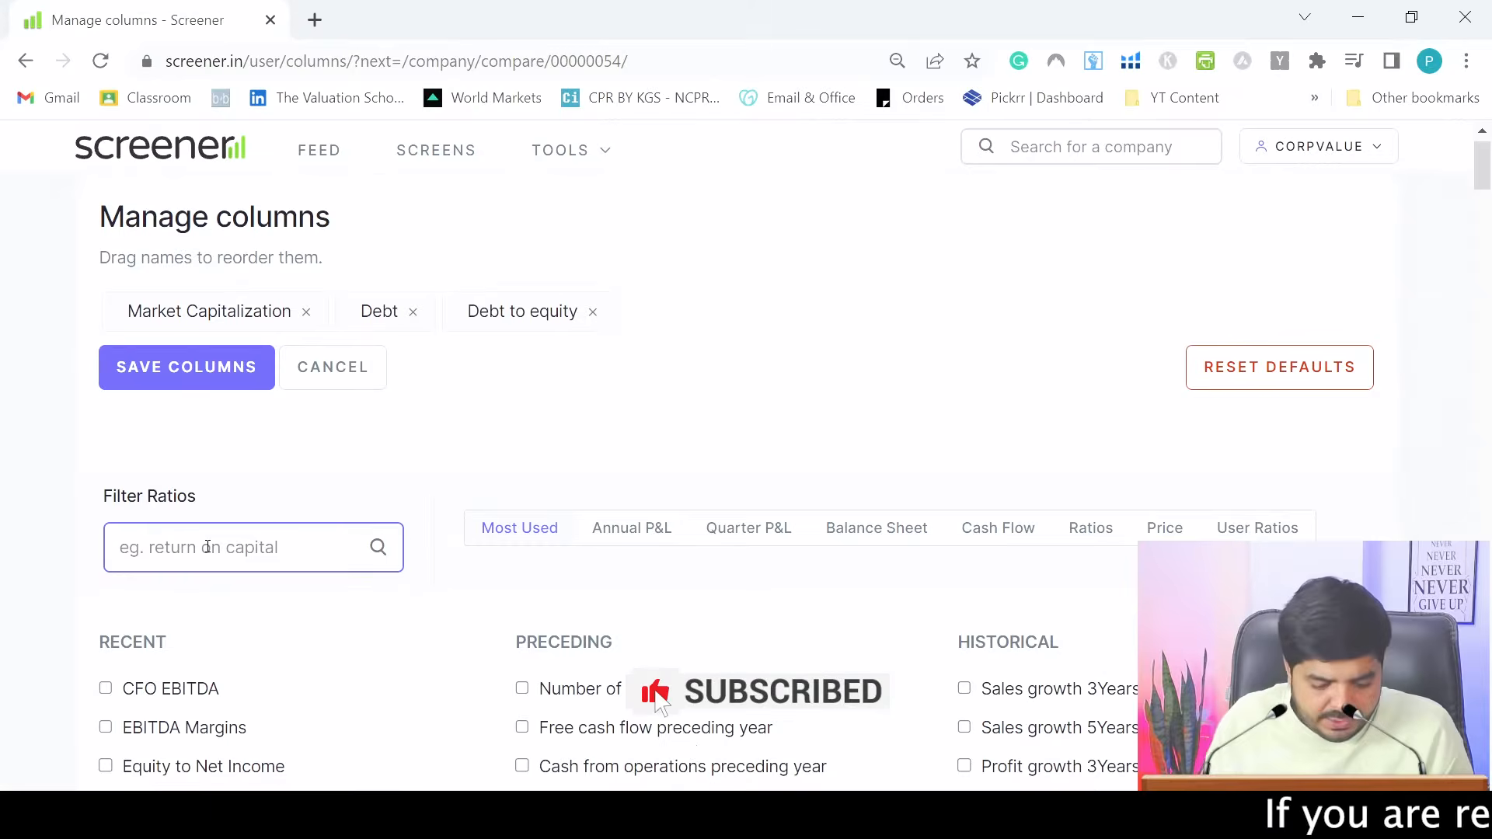
type("beta")
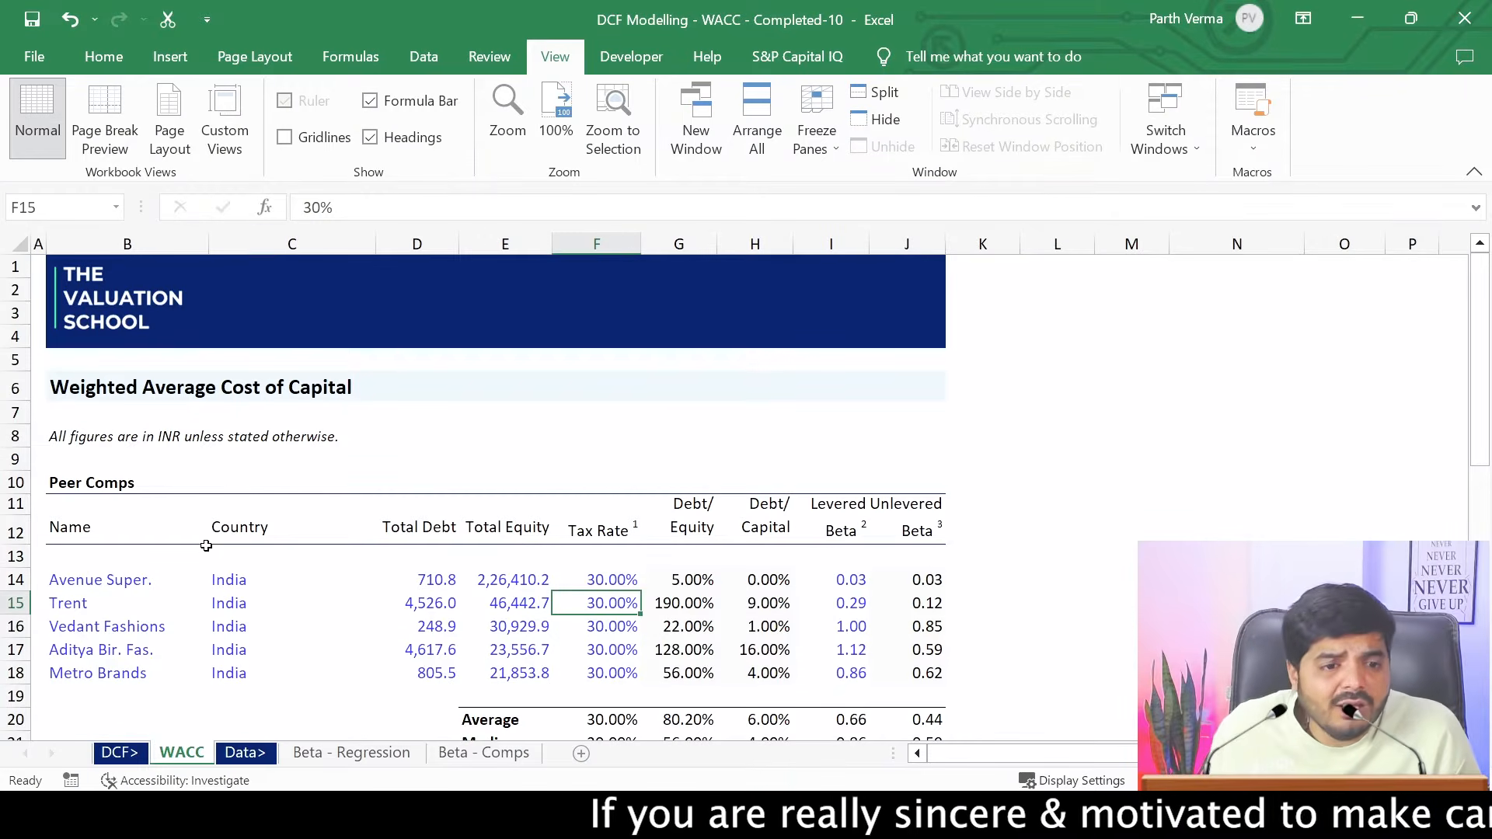
left_click(354, 754)
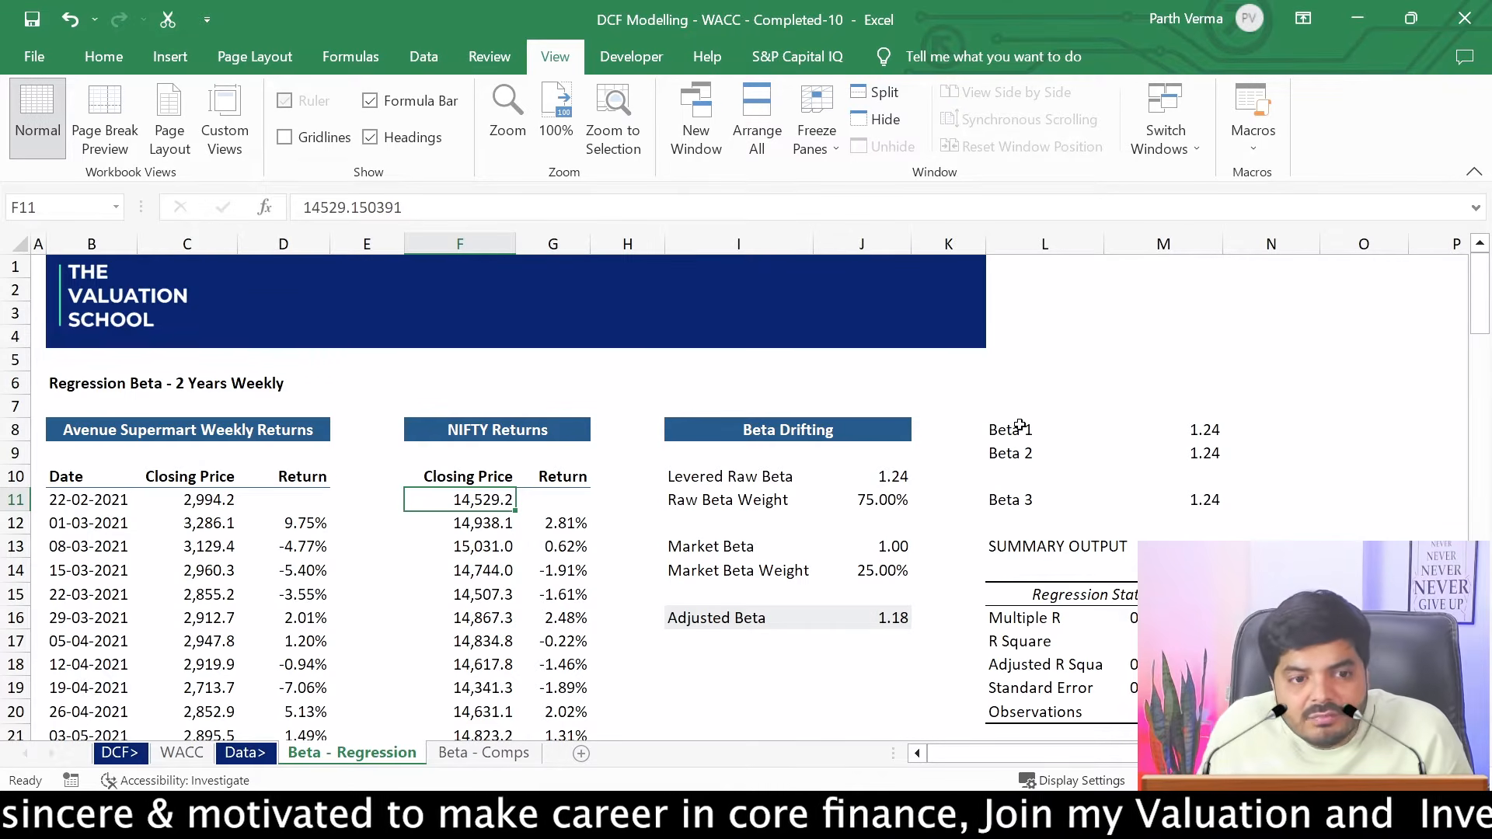
left_click_drag(588, 457, 624, 153)
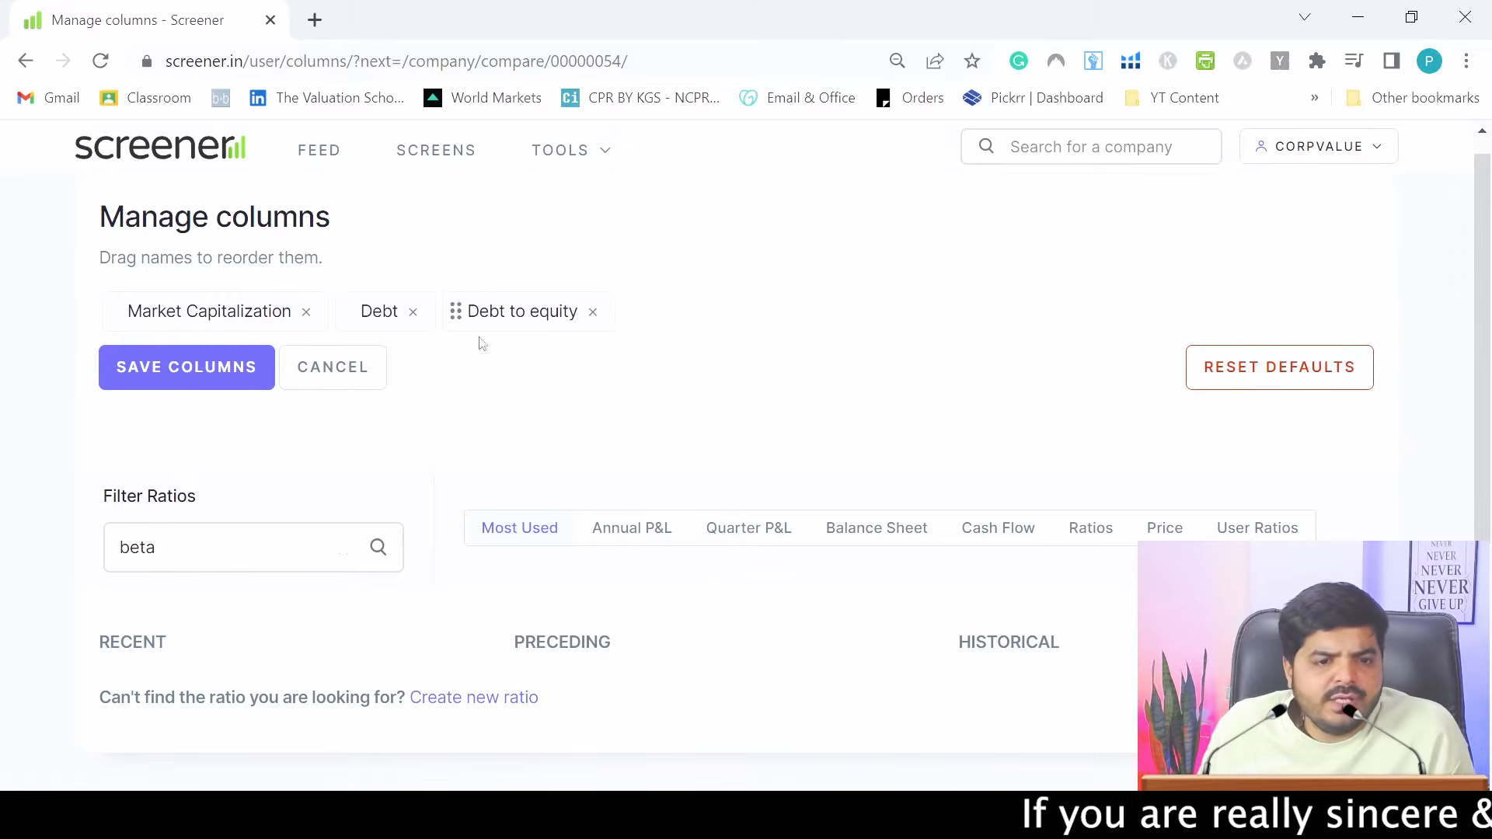
Save the chosen columns in Chrome and sort the Retail companies list by market capitalization in descending order
left_click(185, 388)
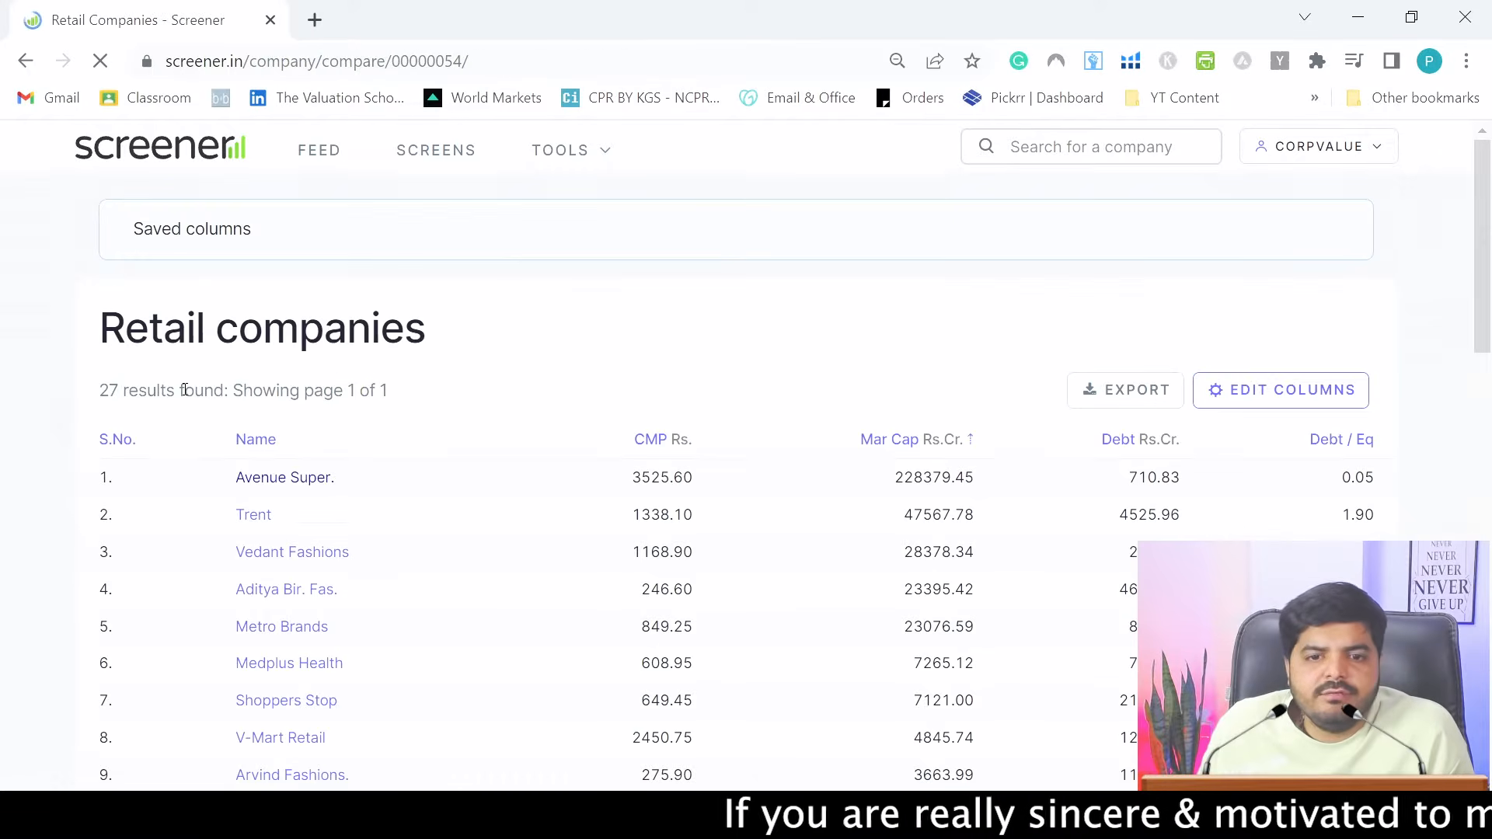
left_click_drag(1486, 175, 1488, 243)
scroll(1488, 243, "up", 1)
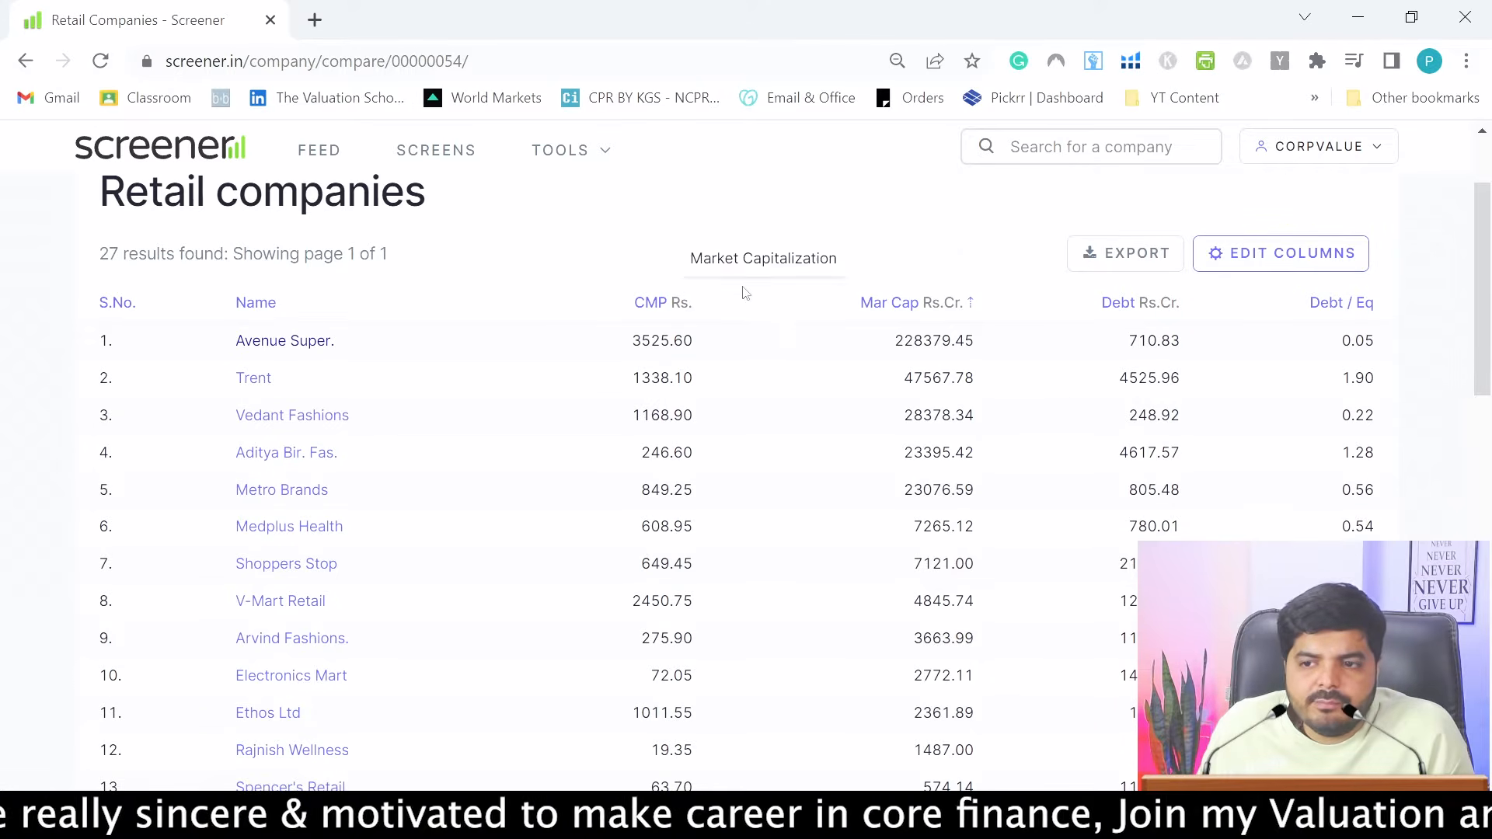
left_click(907, 311)
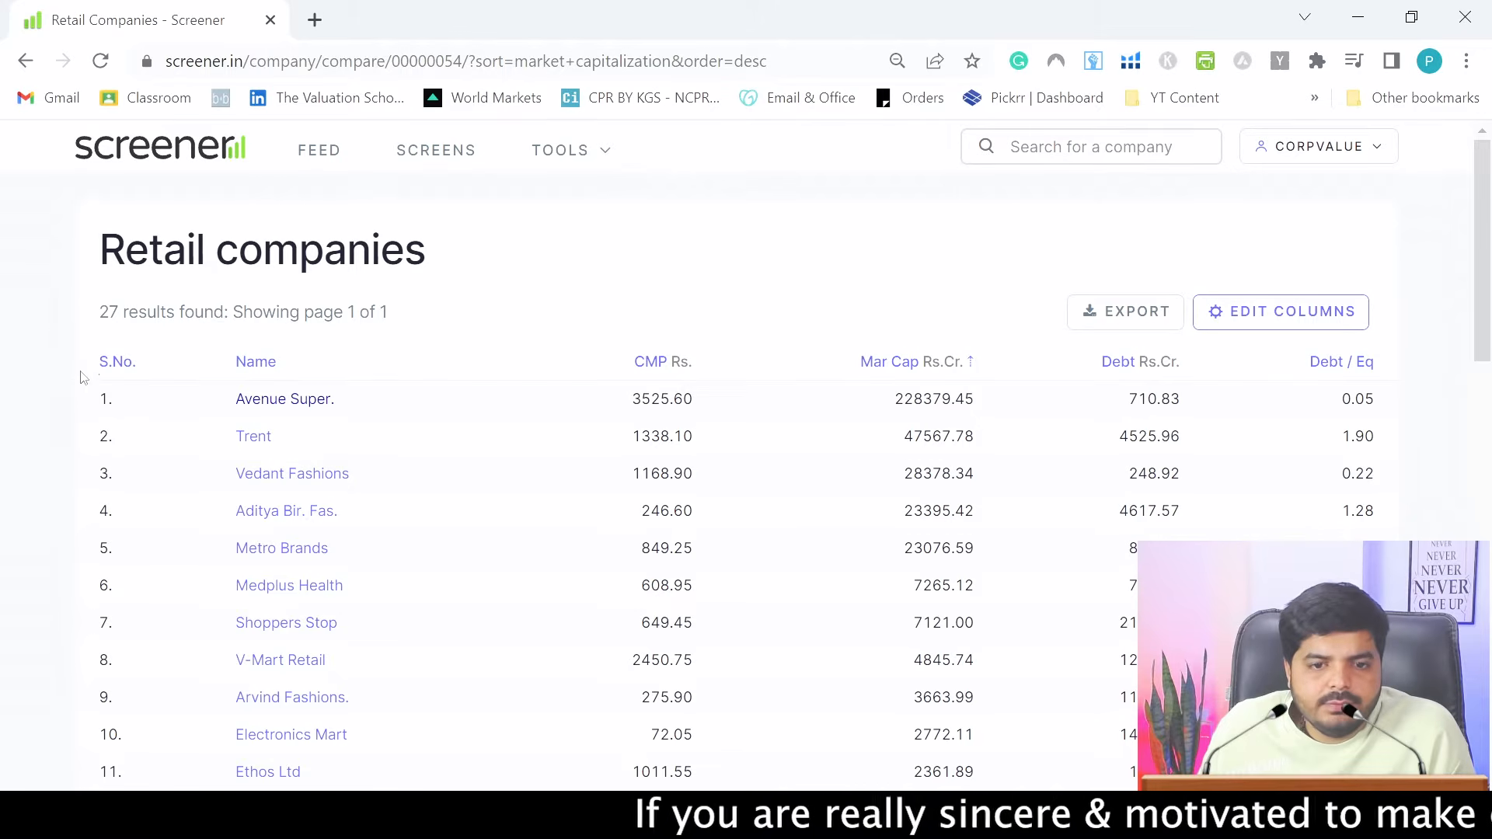
Copy the Retail companies table from its header row through company 15 and switch to Excel
left_click_drag(87, 361, 1389, 530)
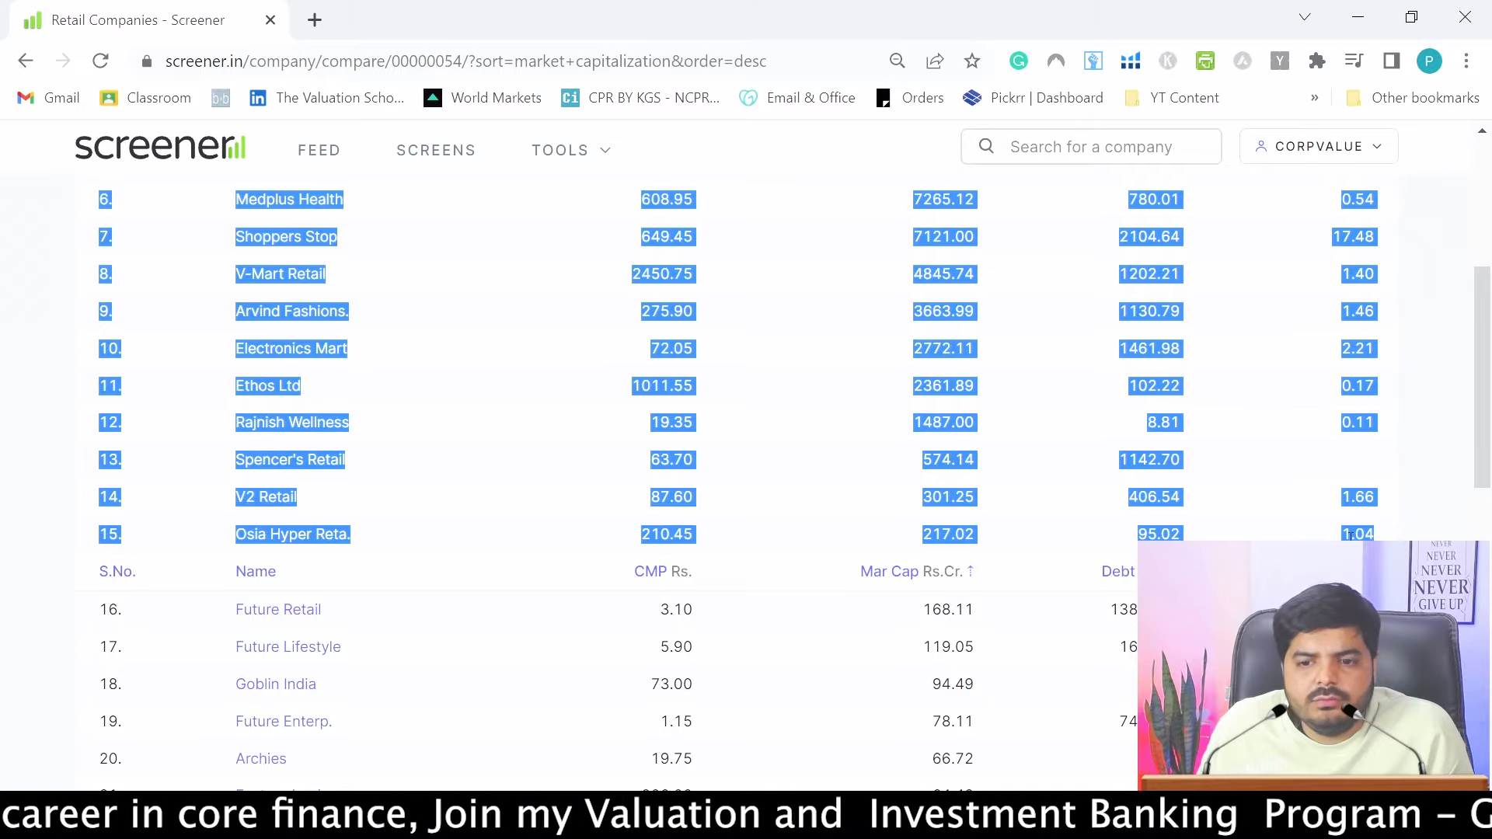
key("alt+Tab")
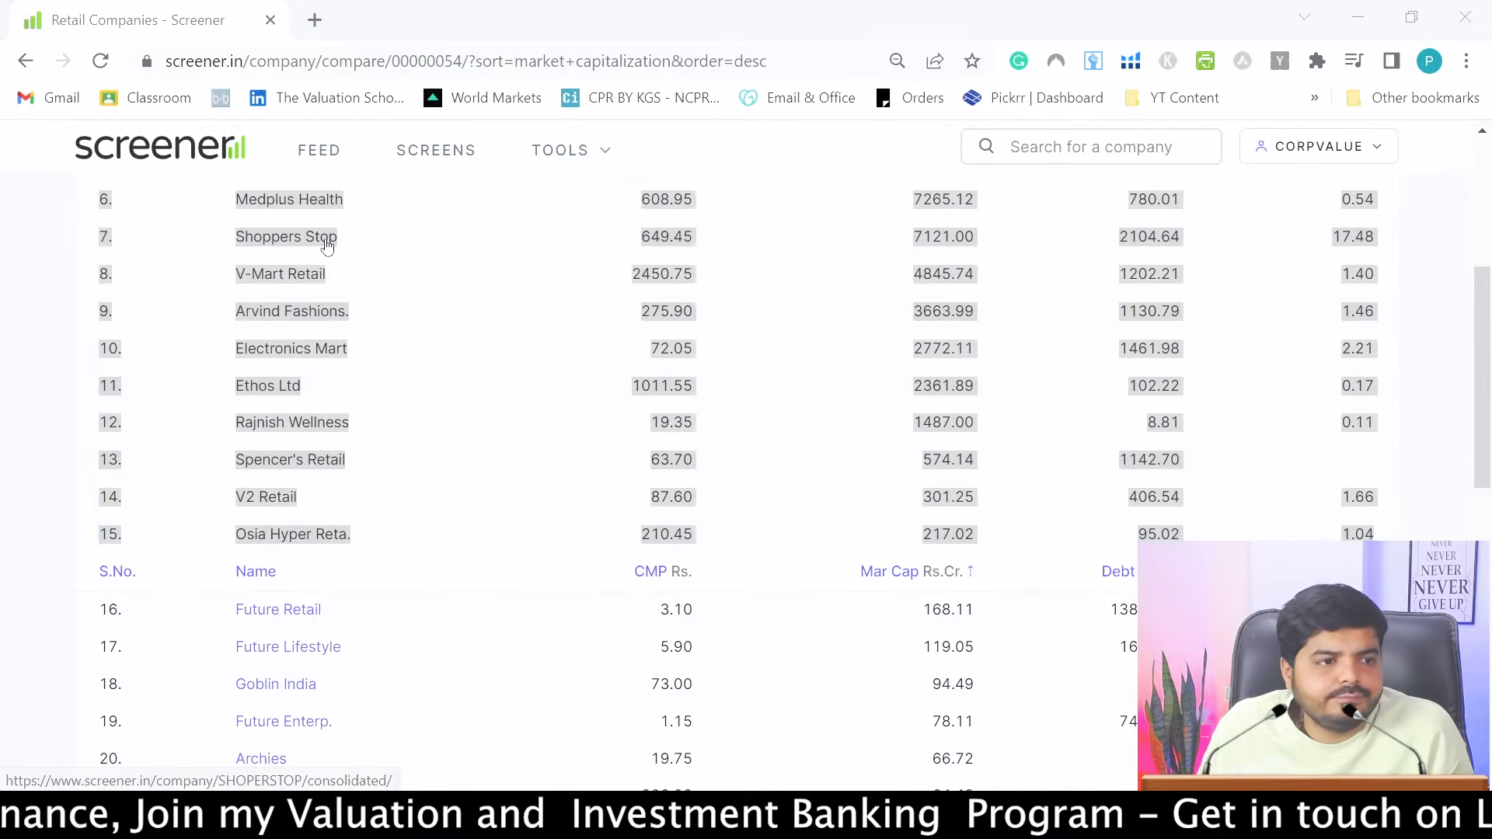
key("alt+Tab")
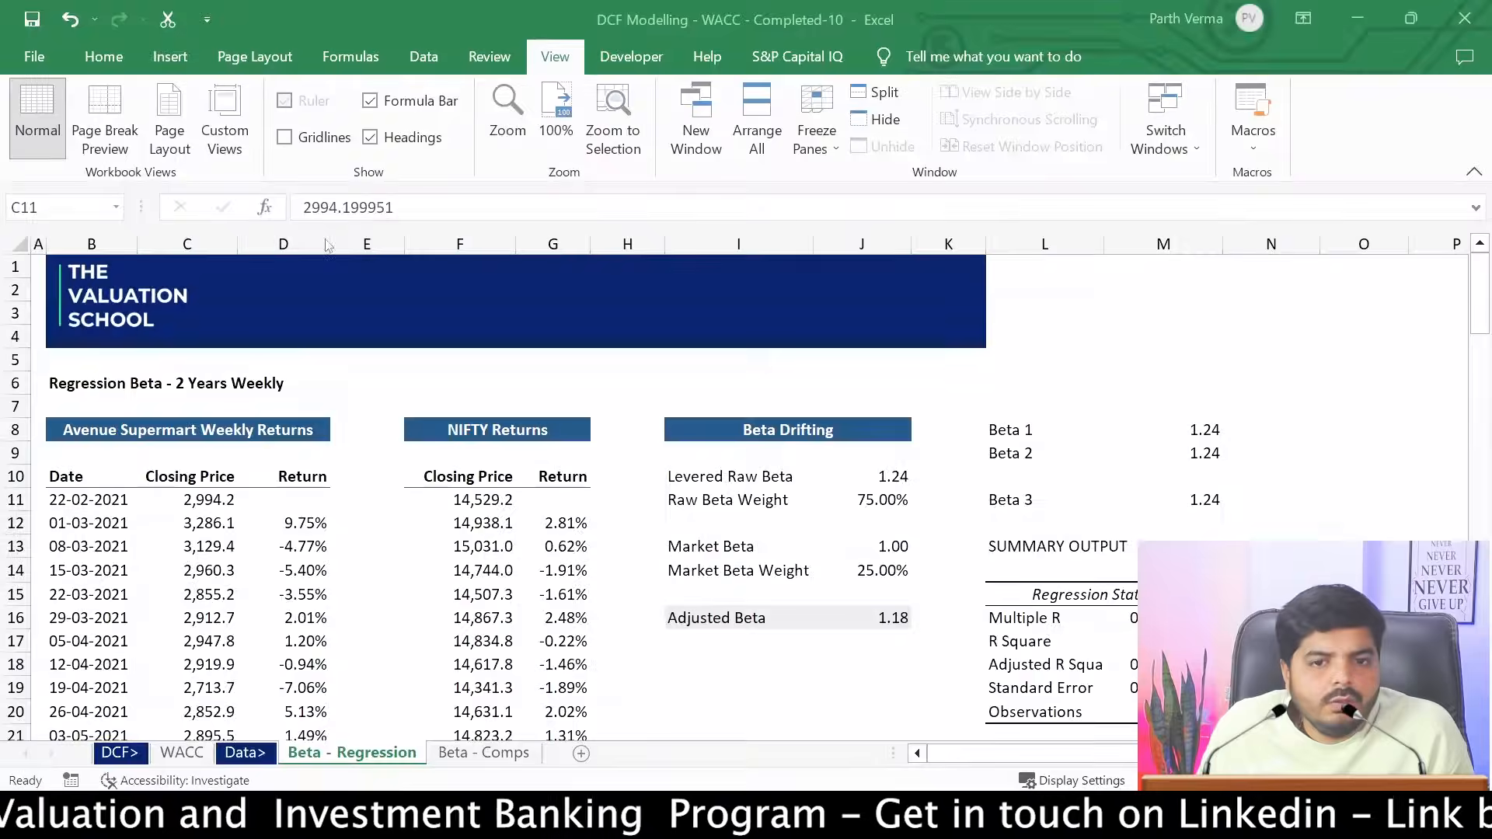
Open the Beta - Comps sheet and paste the copied table as plain text starting at cell Q5
left_click(509, 756)
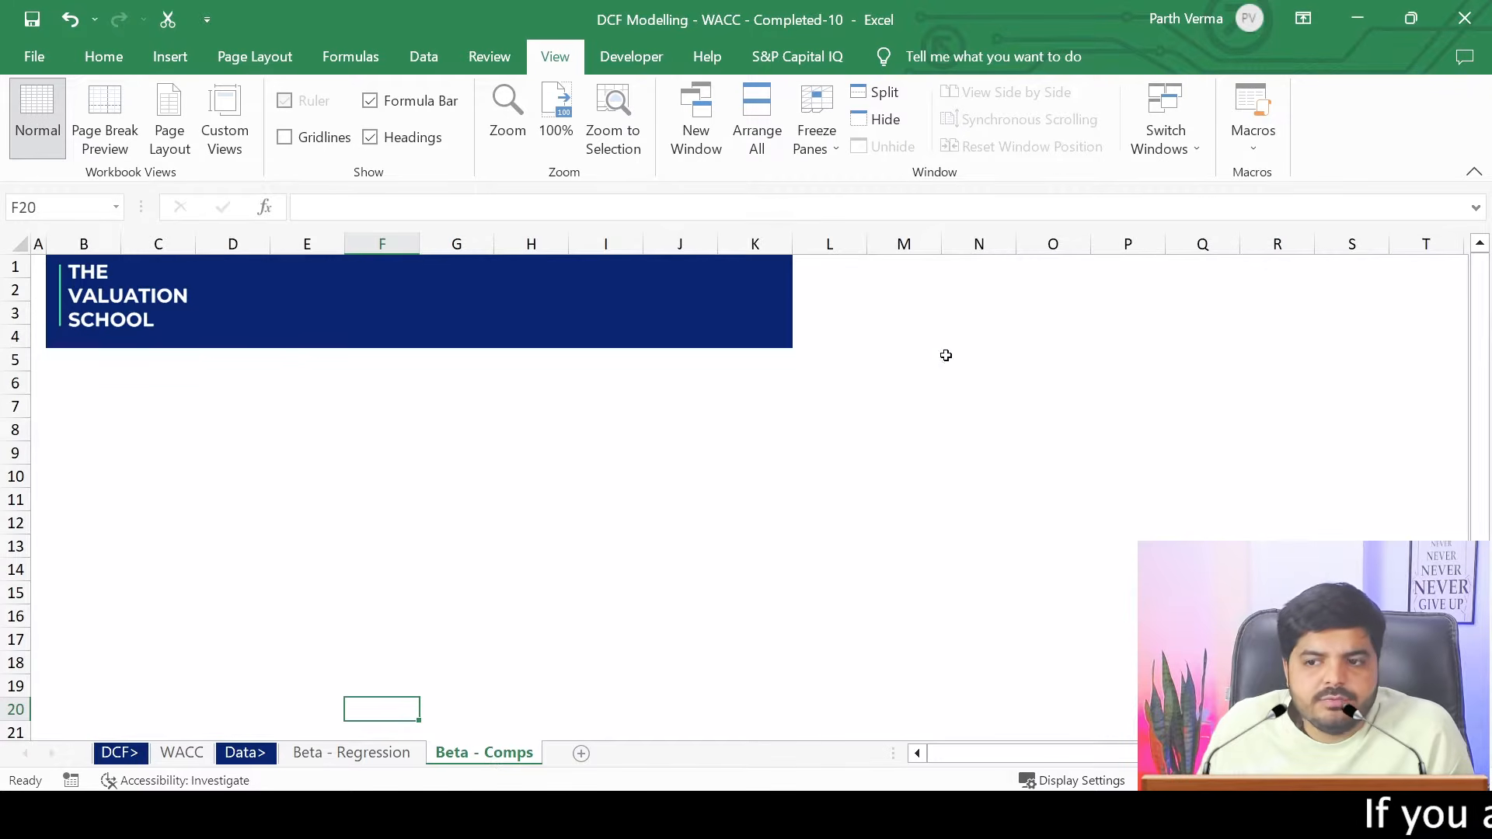
left_click(1226, 383)
left_click(1212, 355)
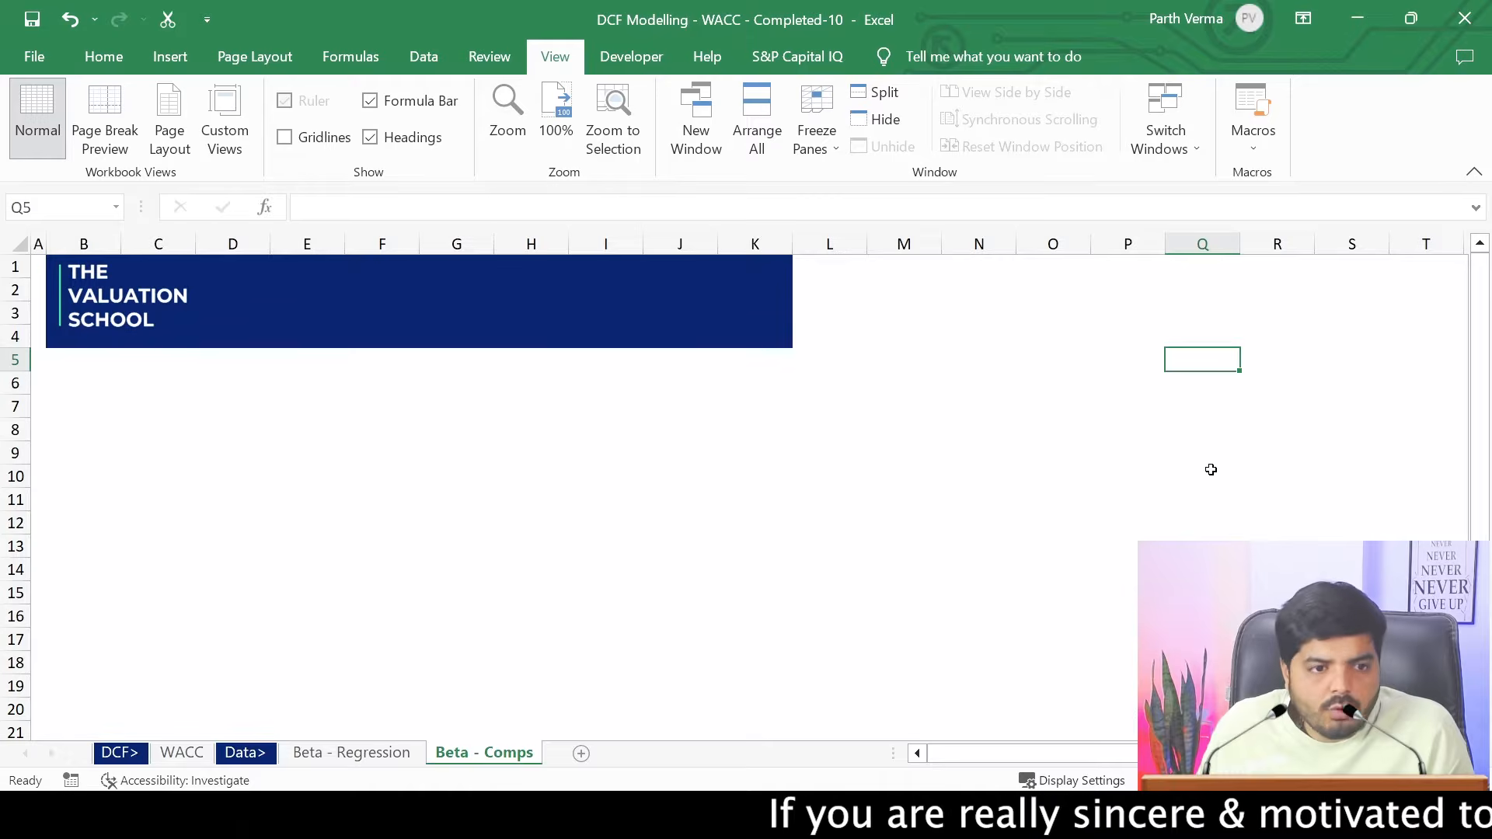
key("ctrl+alt+v")
left_click(718, 303)
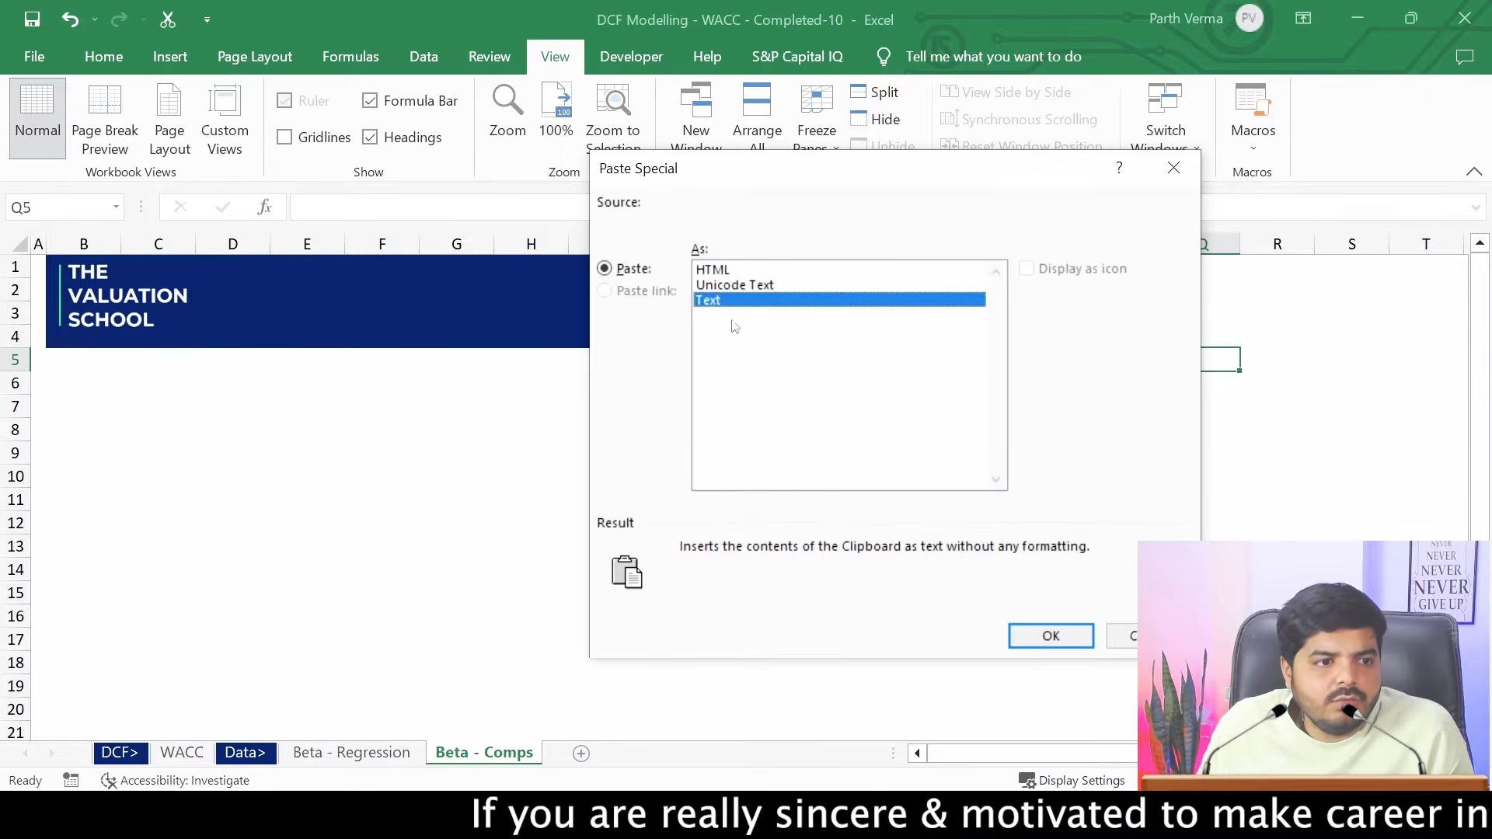
left_click(1042, 636)
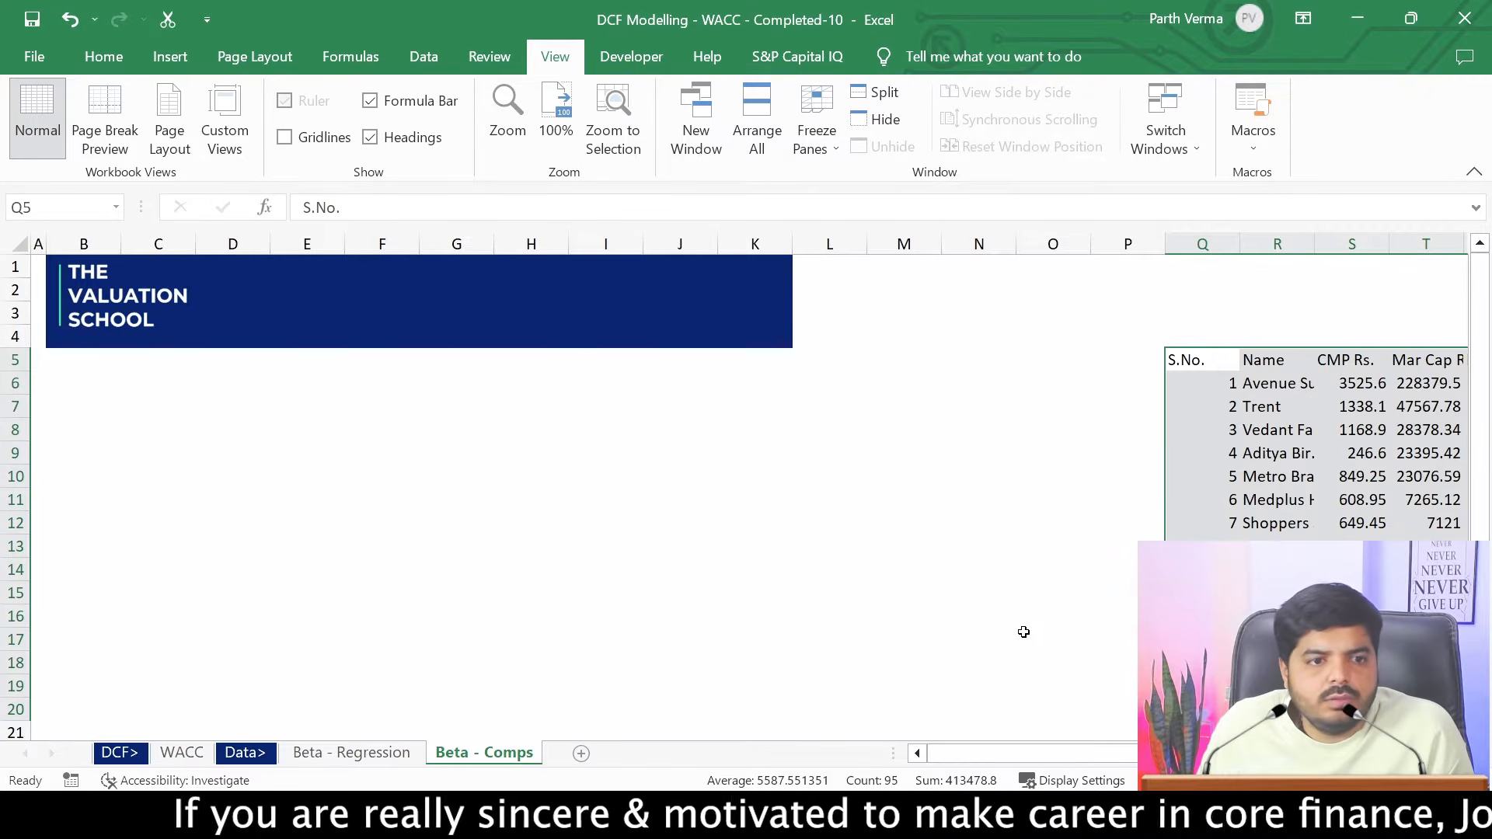
Autofit the widths of the pasted table's Name, CMP and Mar Cap columns
left_click(962, 469)
key("Right")
key("Right")
key("Right")
key("Right")
key("Right")
key("Right")
key("Right")
key("Right")
key("Right")
key("Right")
key("Right")
key("Right")
key("Right")
key("Right")
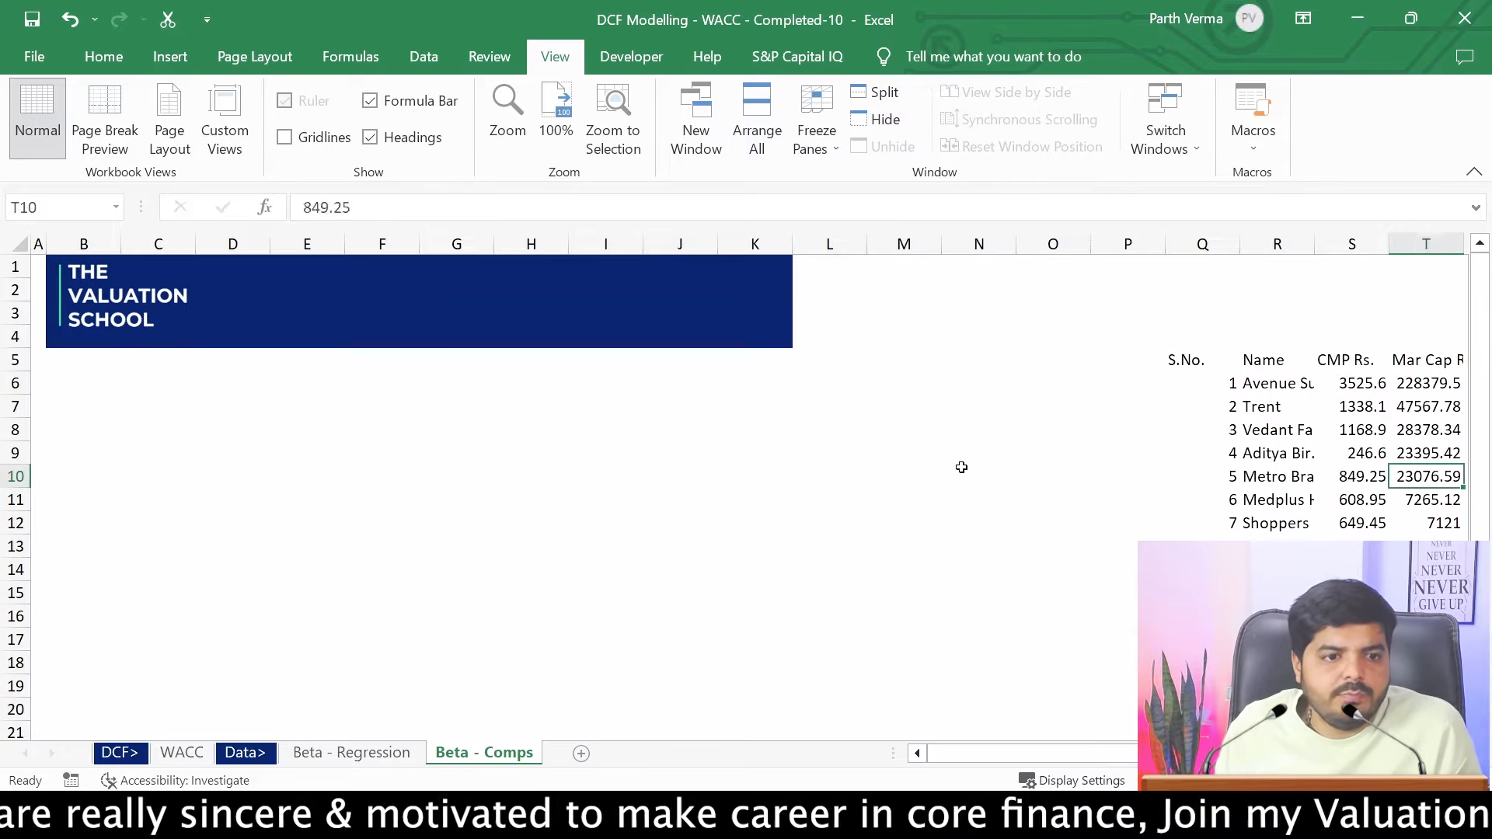
key("Left")
key("Left")
key("Left")
key("Left")
key("Left")
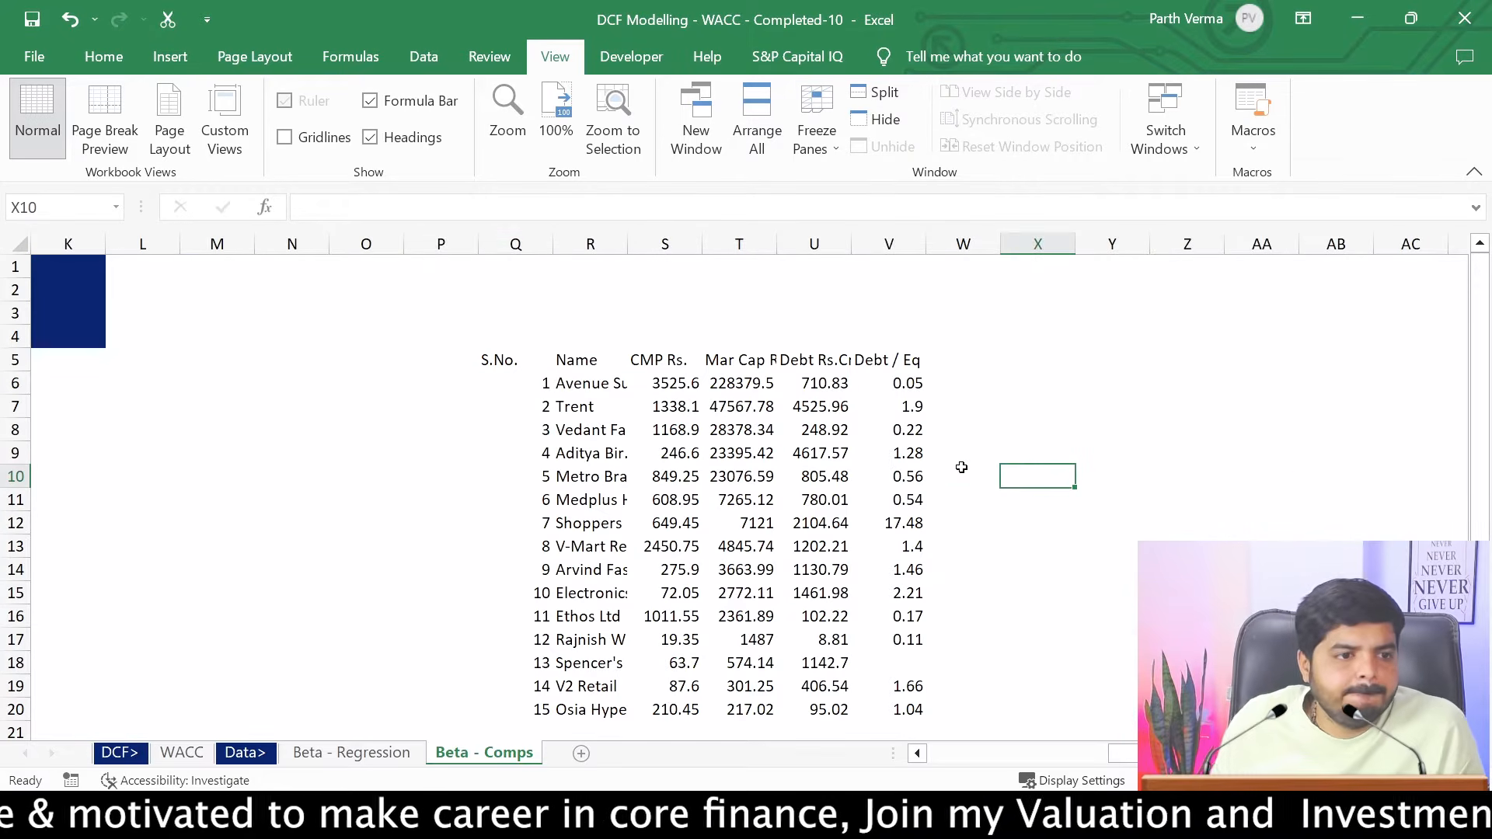
left_click(593, 244)
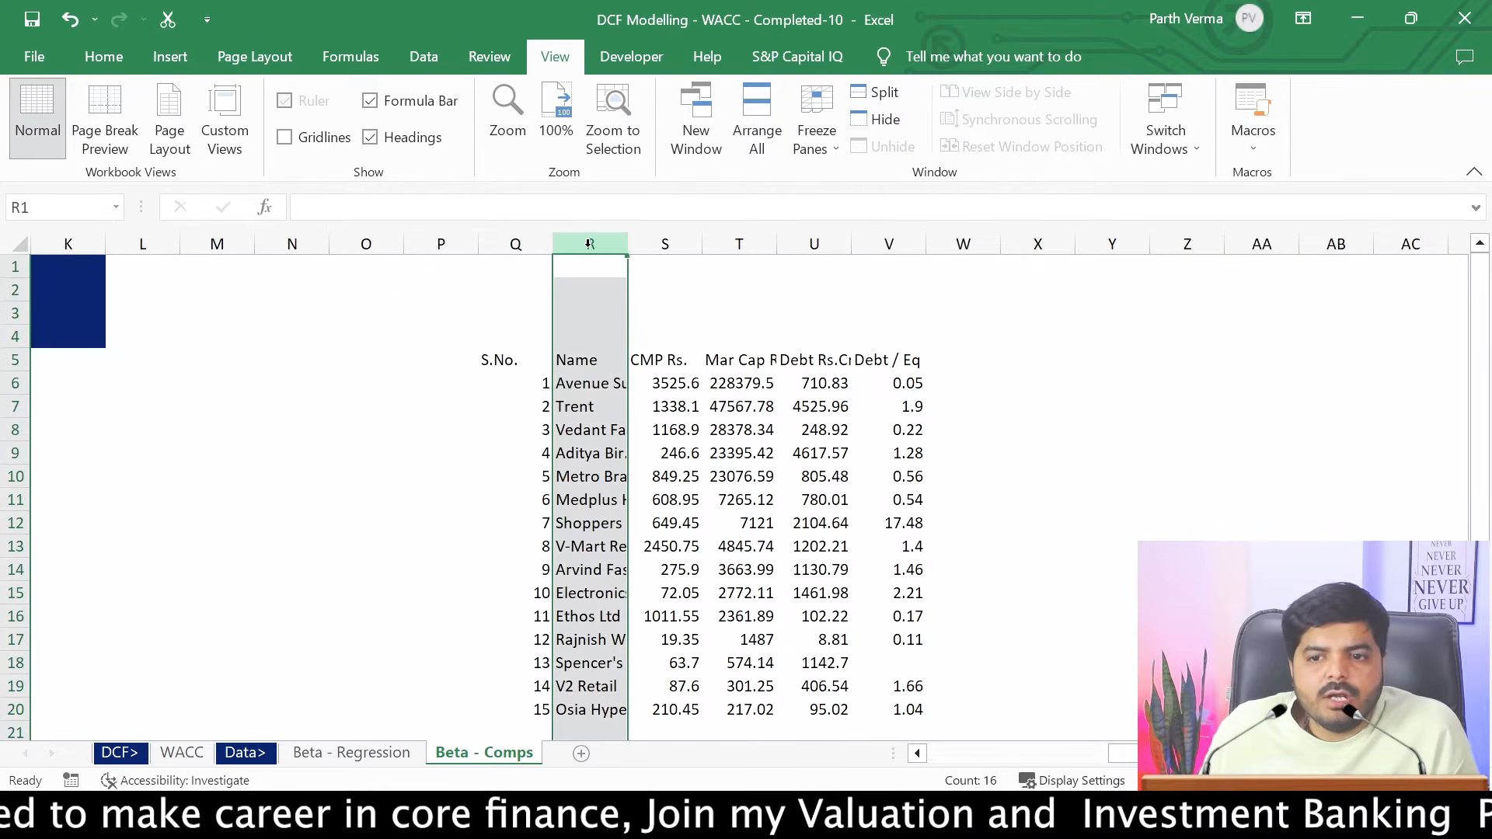
double_click(633, 243)
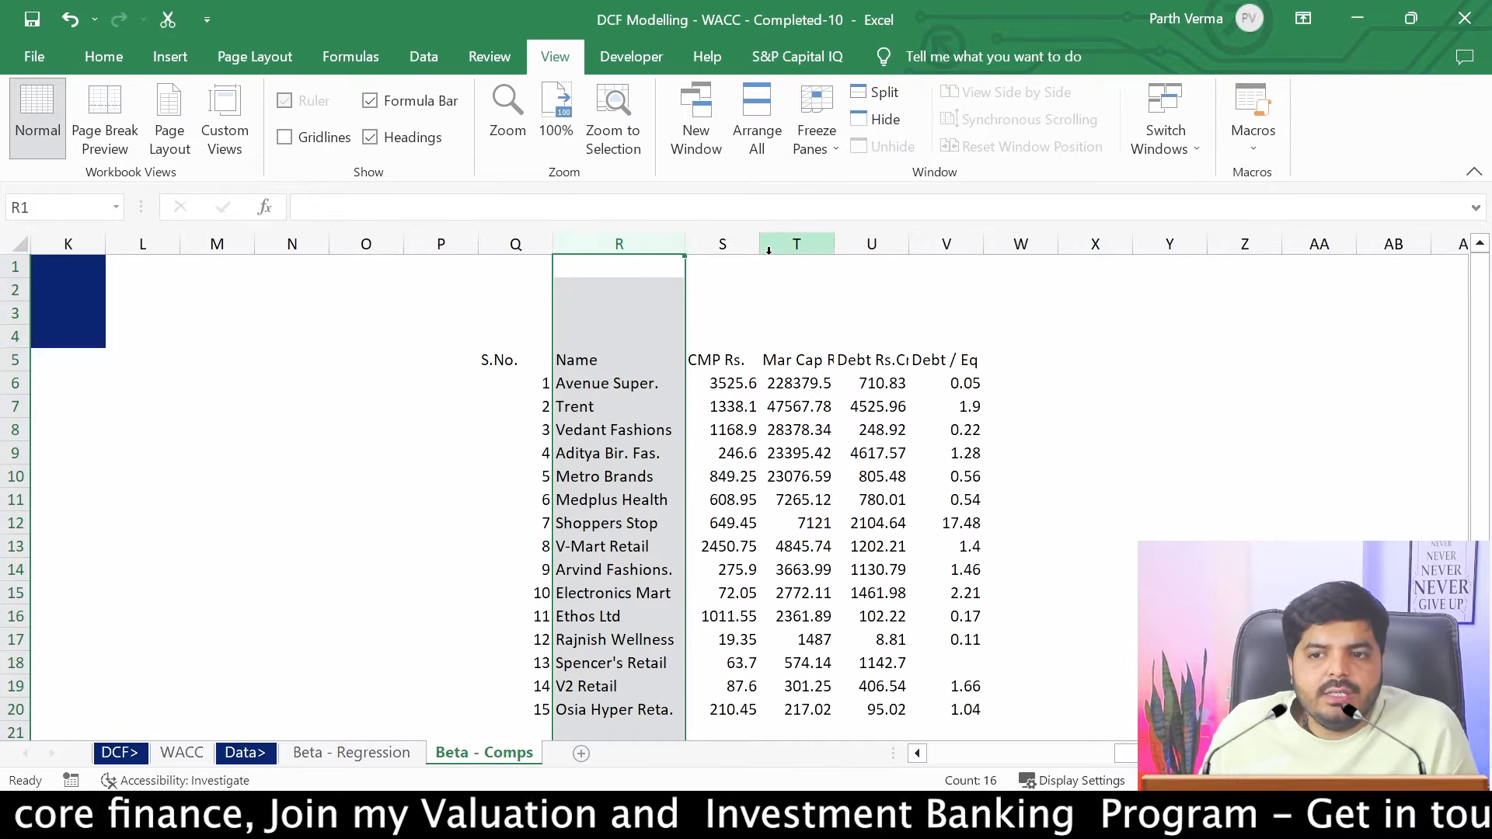
double_click(758, 244)
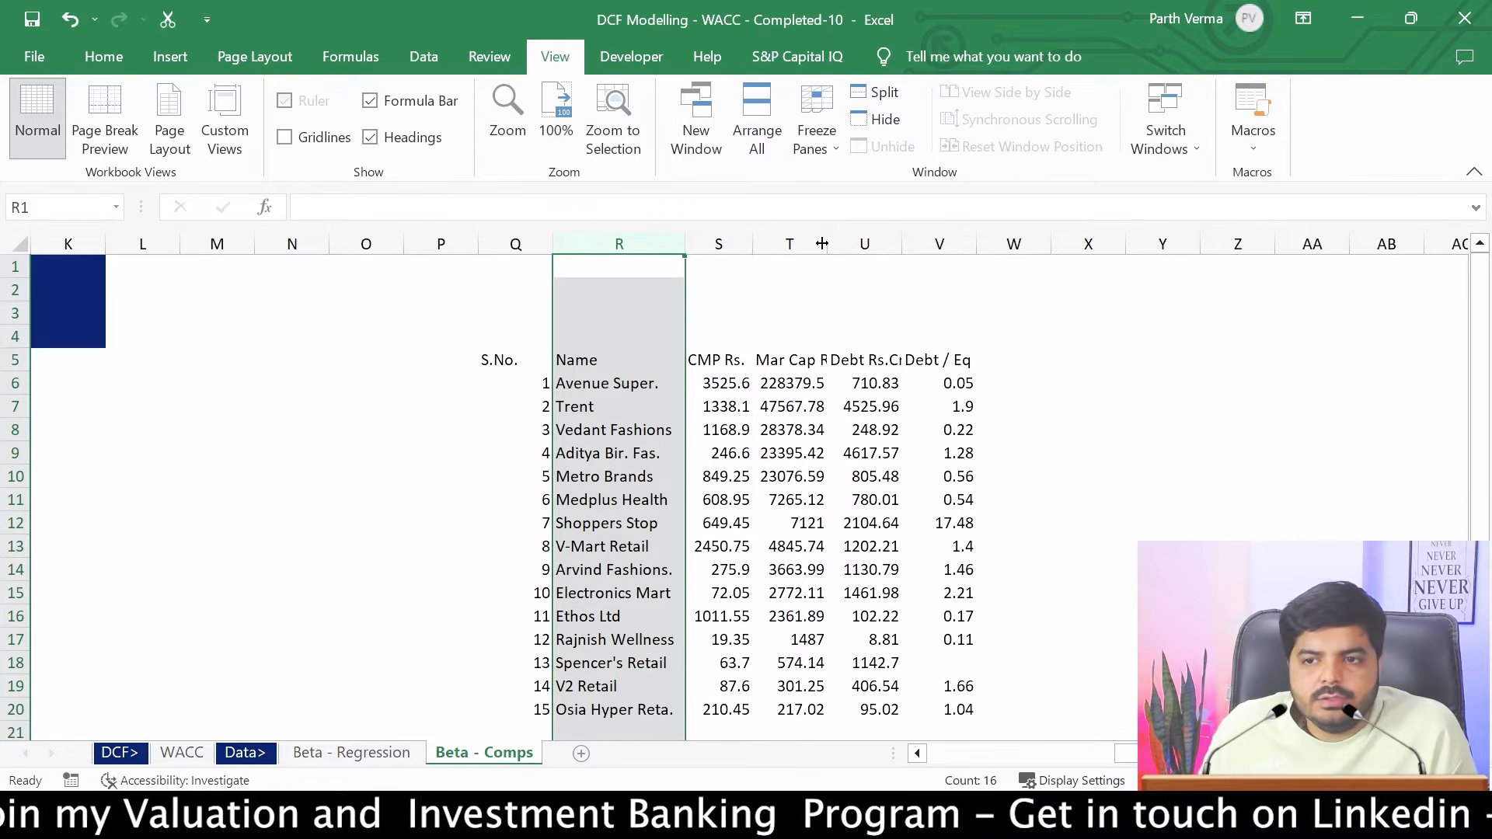
double_click(825, 243)
Copy the whole pasted table with its headings and paste it below the sheet's banner, starting at cell B6
left_click_drag(499, 360, 998, 598)
key("ctrl+c")
scroll(304, 380, "up", 2)
left_click(304, 380)
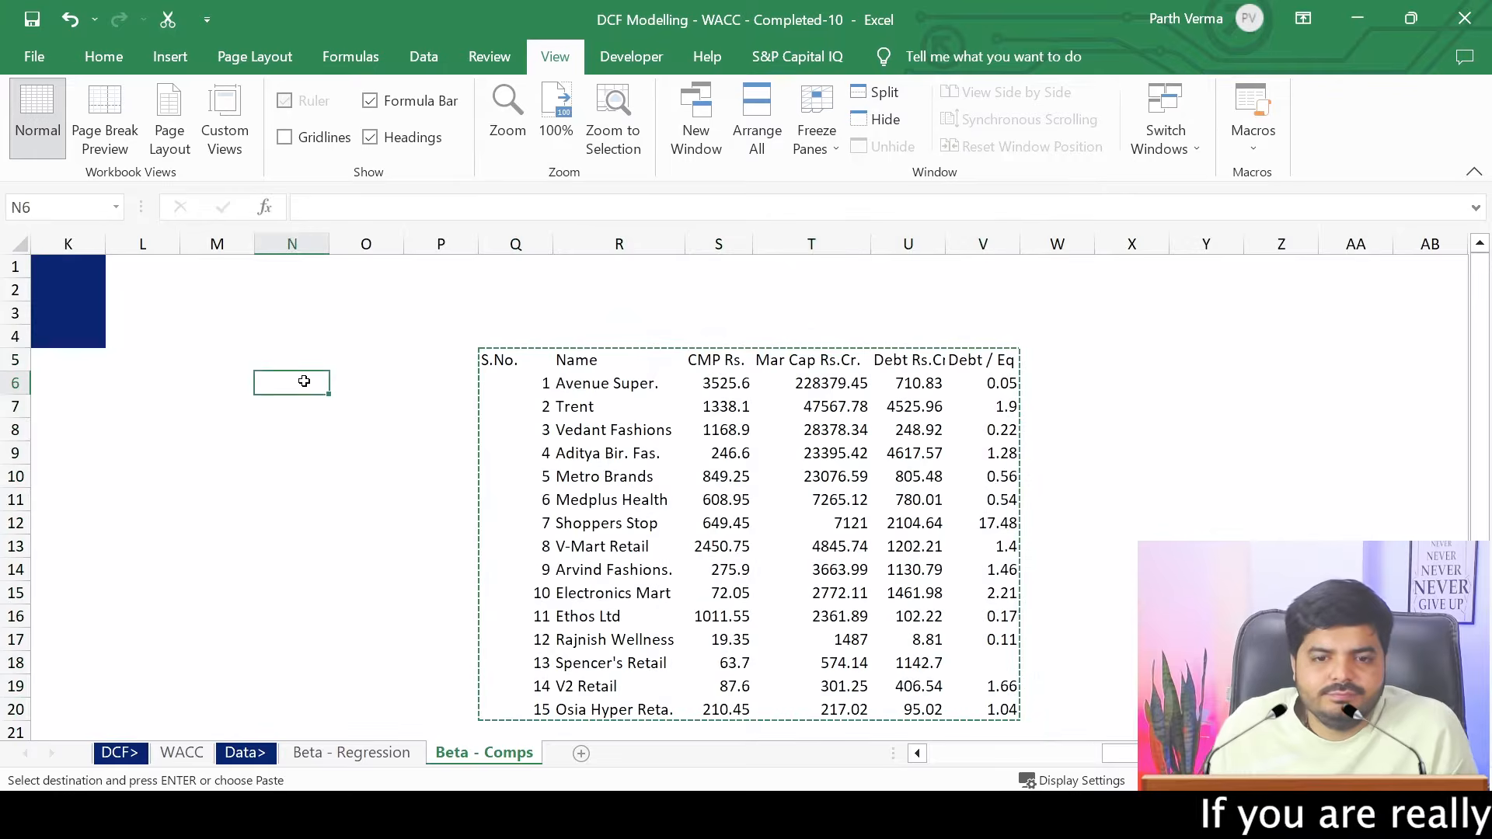
key("Home")
key("Right")
key("ctrl+v")
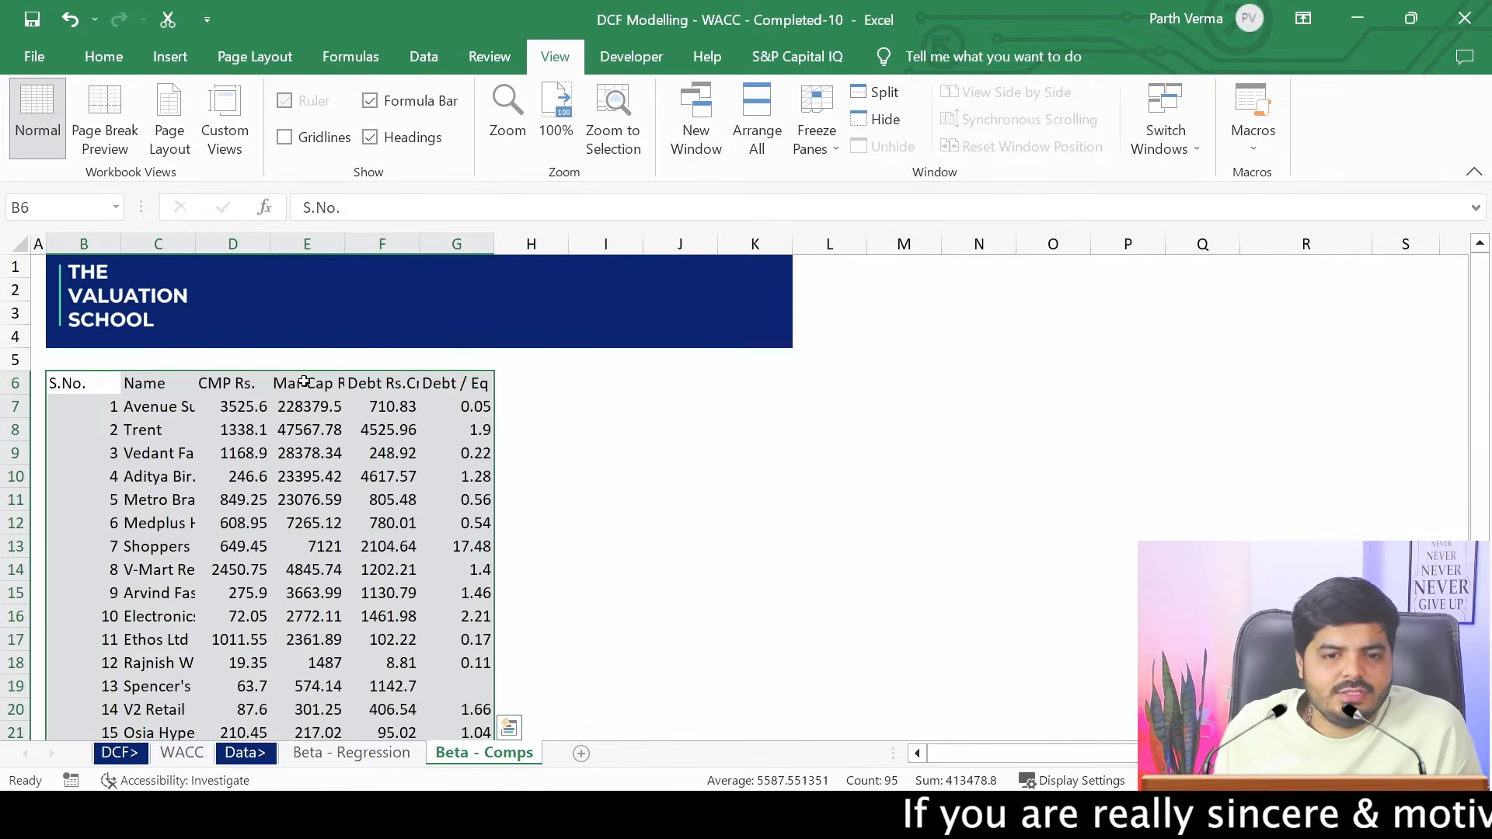
key("Up")
key("Down")
key("Right")
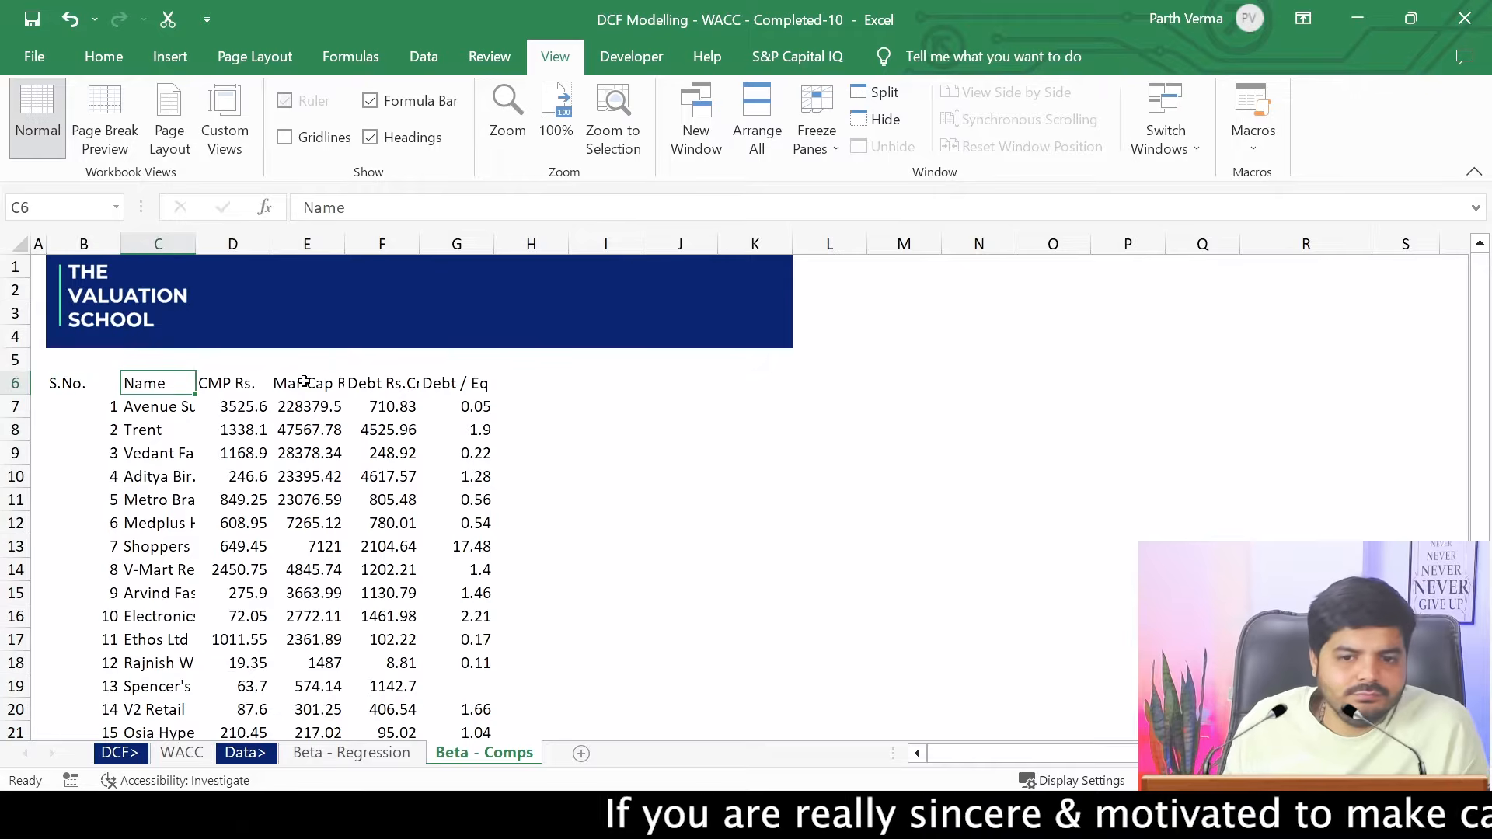
Autofit the column widths of the copied peer table from Name through Debt / Eq in C6:G21
key("shift+Right")
key("shift+Right")
key("shift+Right")
key("shift+Right")
key("ctrl+shift+Down")
key("alt+h")
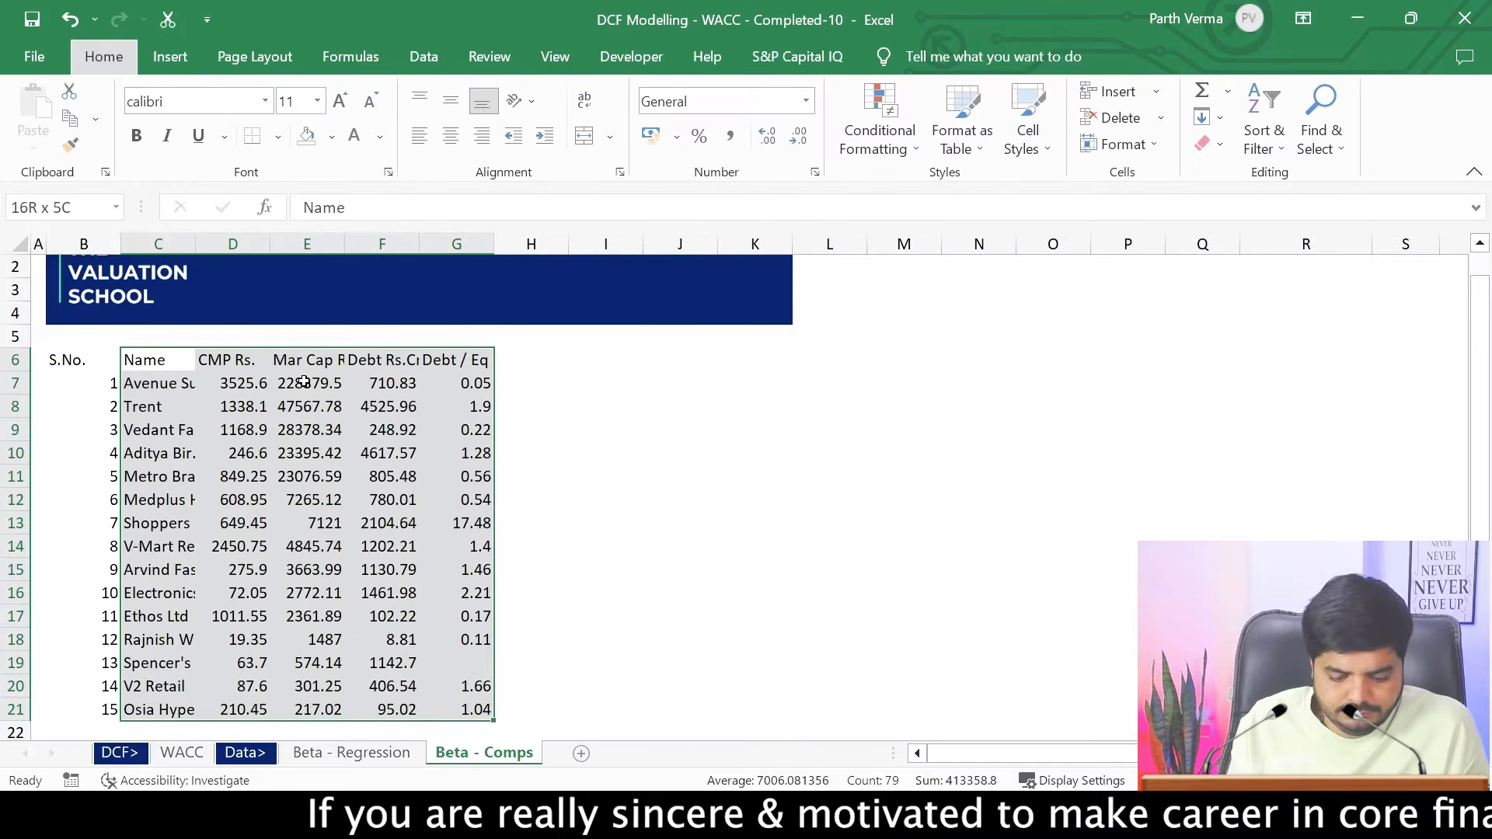
key("o")
key("i")
key("Left")
key("Down")
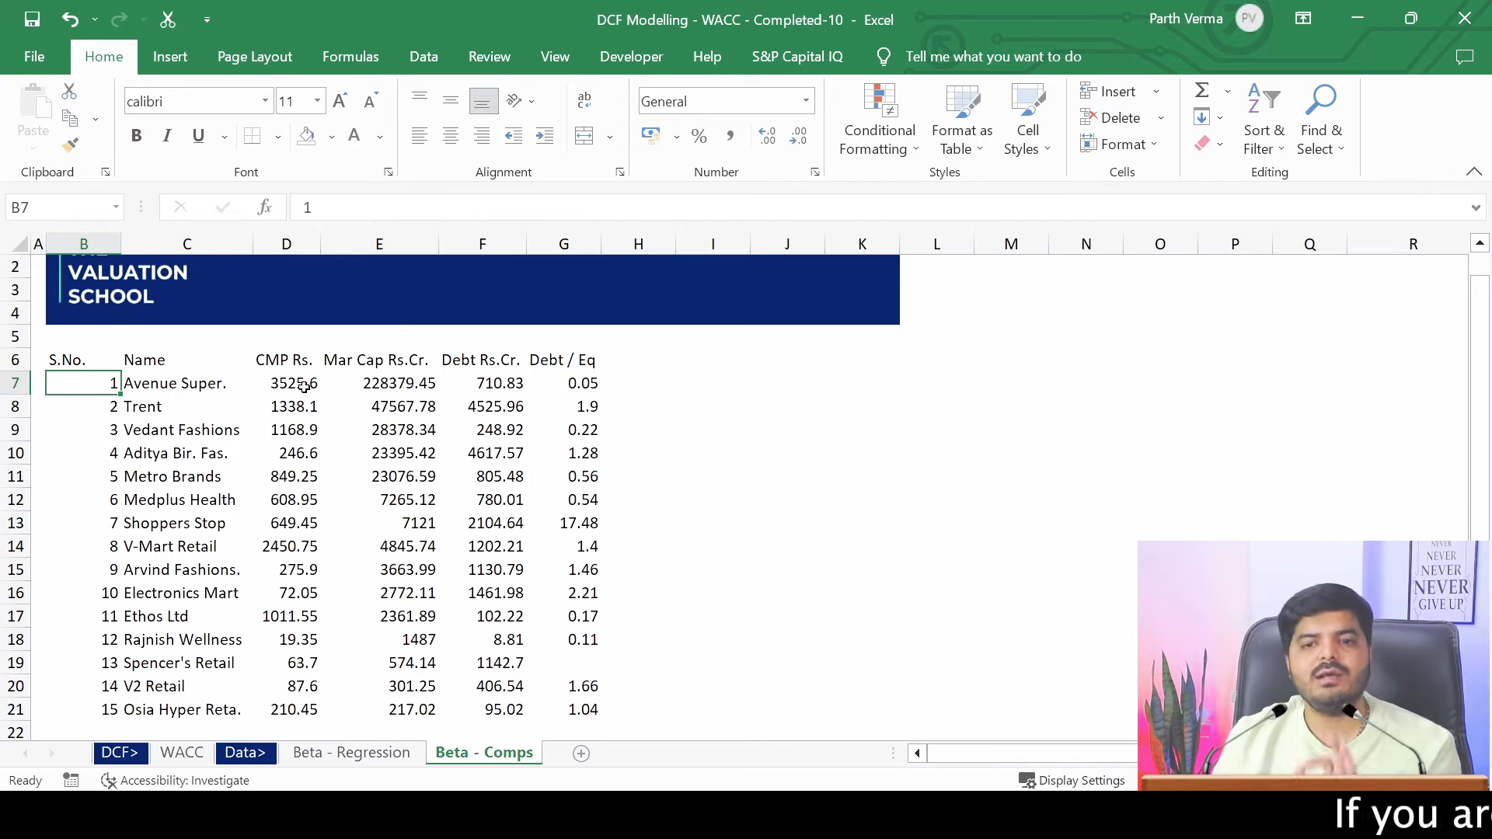
Review the peer table, comparing Avenue Supermarts' market capitalization with peers such as Trent and Vedant Fashions
left_click(437, 387)
left_click(108, 386)
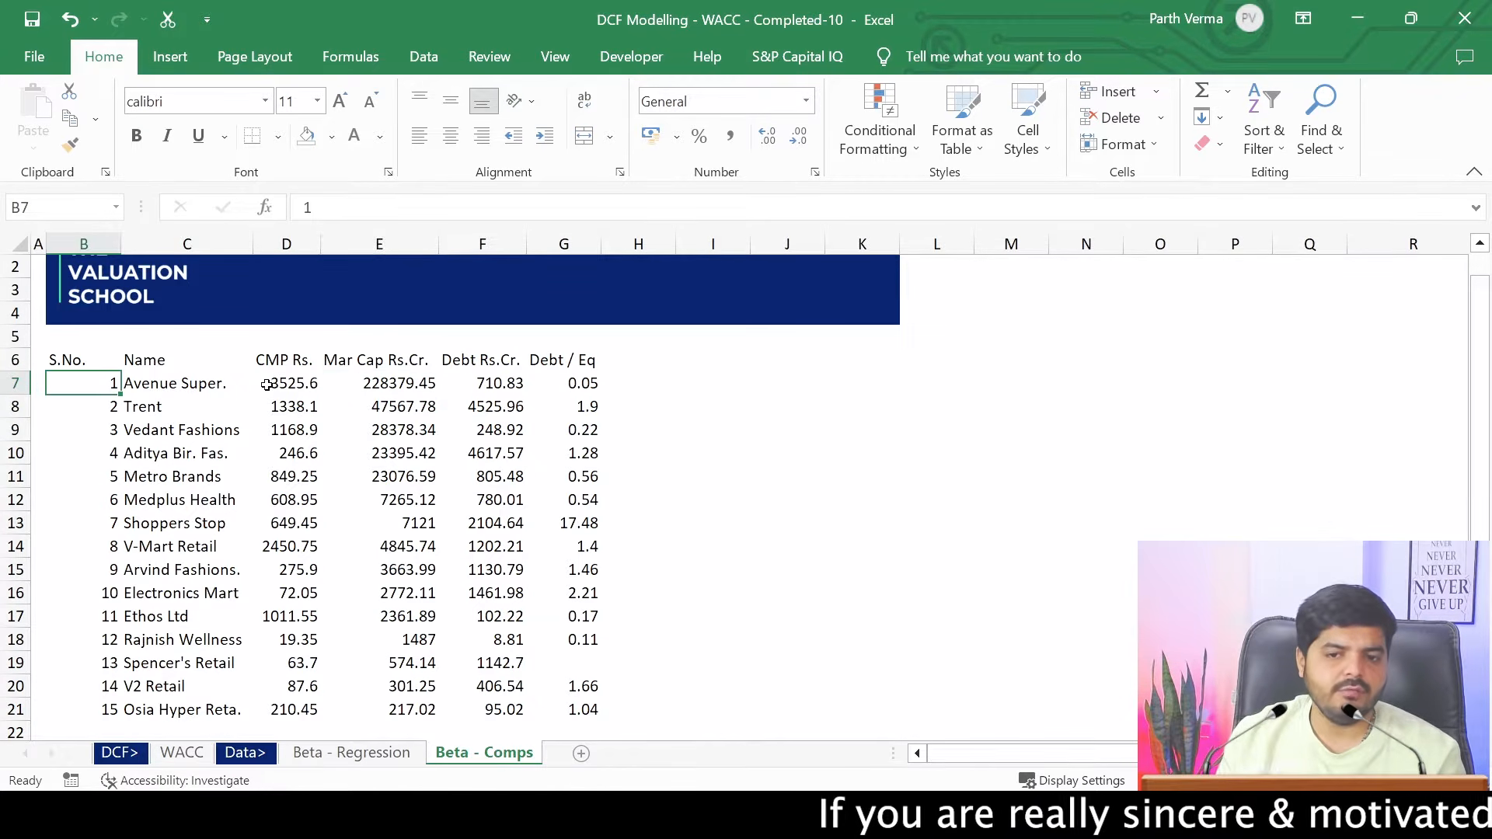
left_click(367, 382)
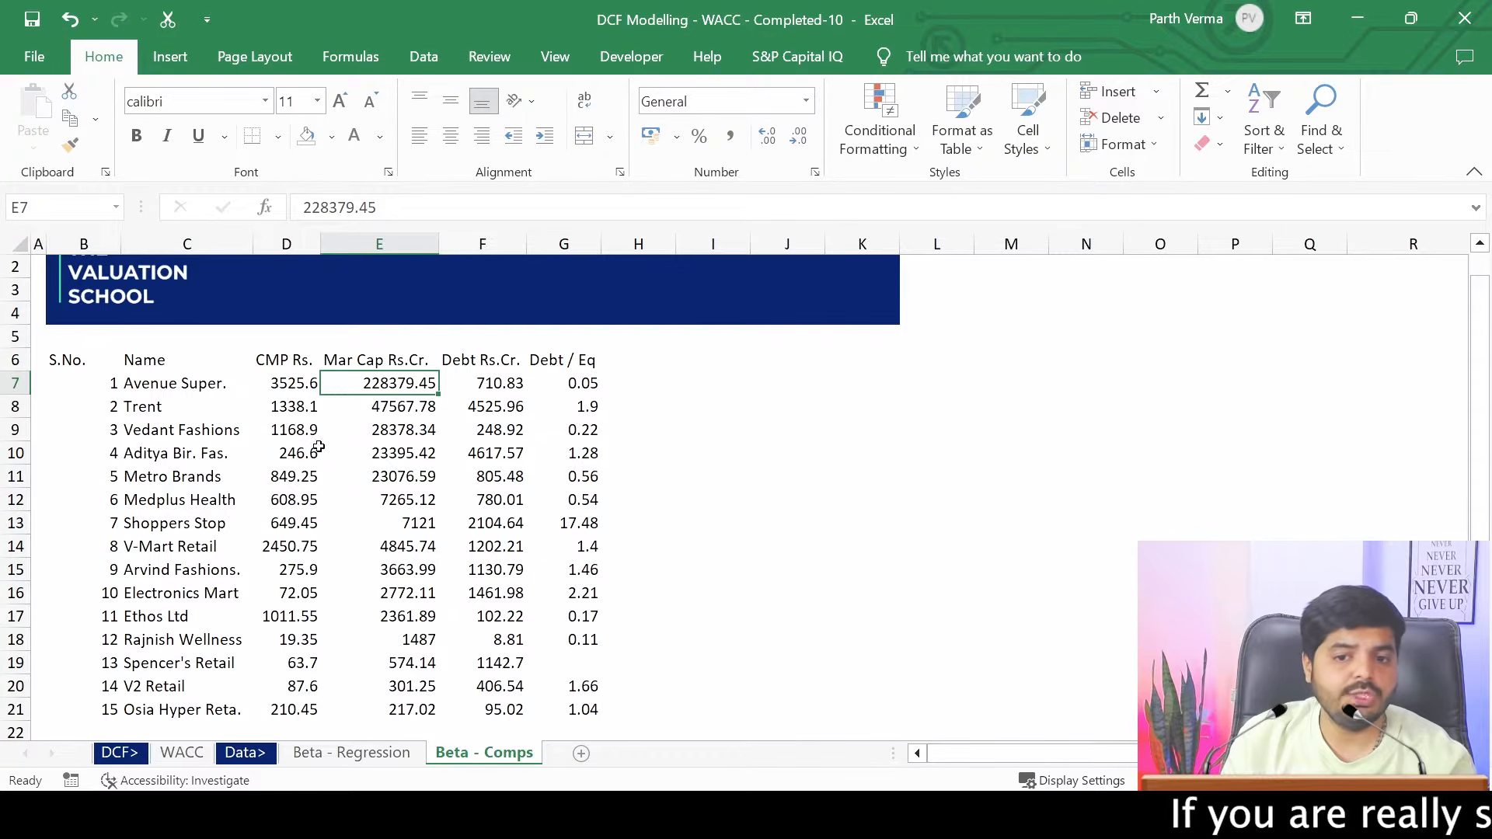
left_click(151, 411)
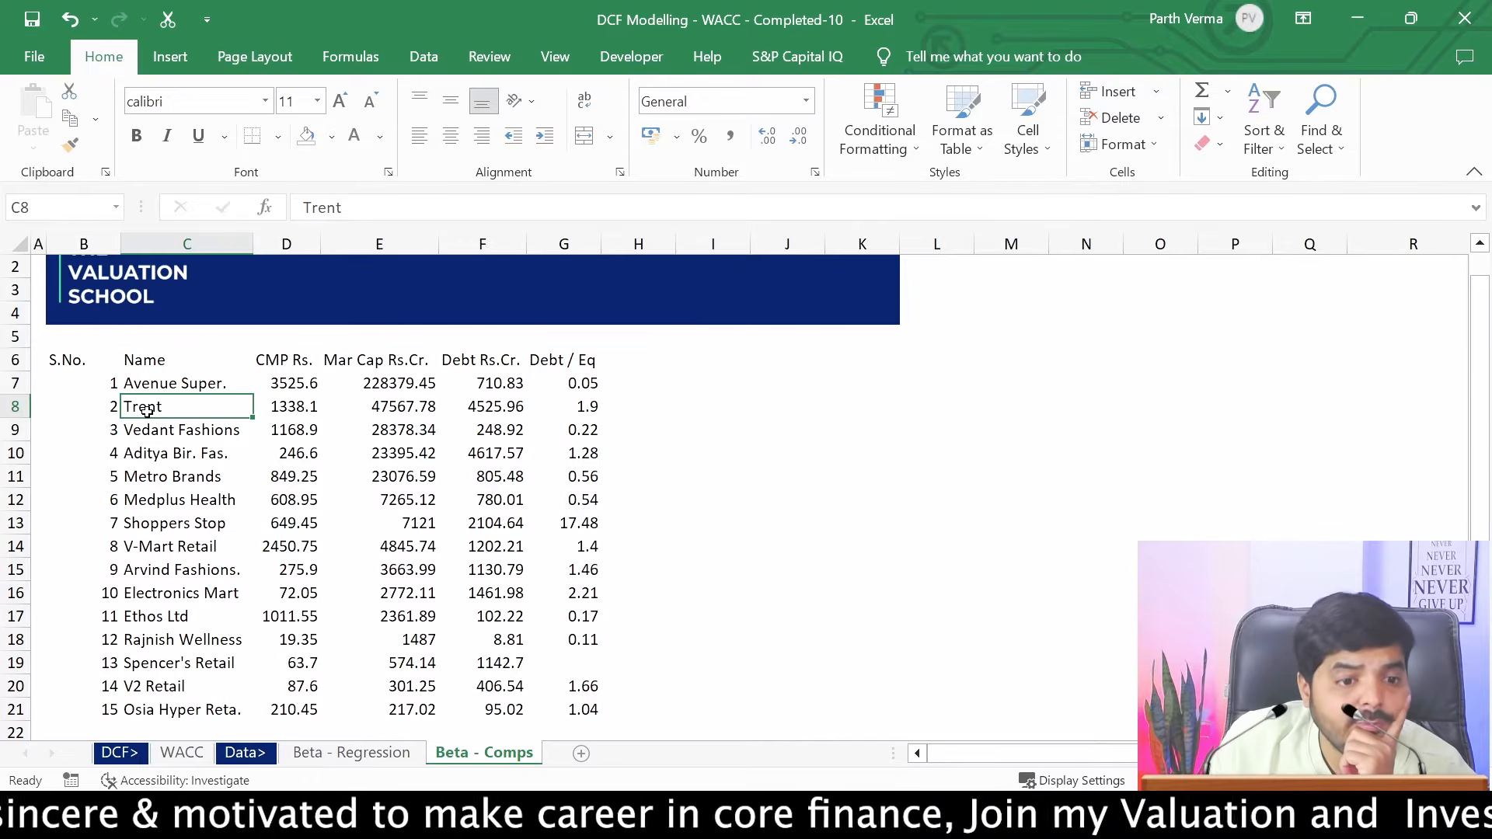
left_click(141, 443)
left_click(140, 431)
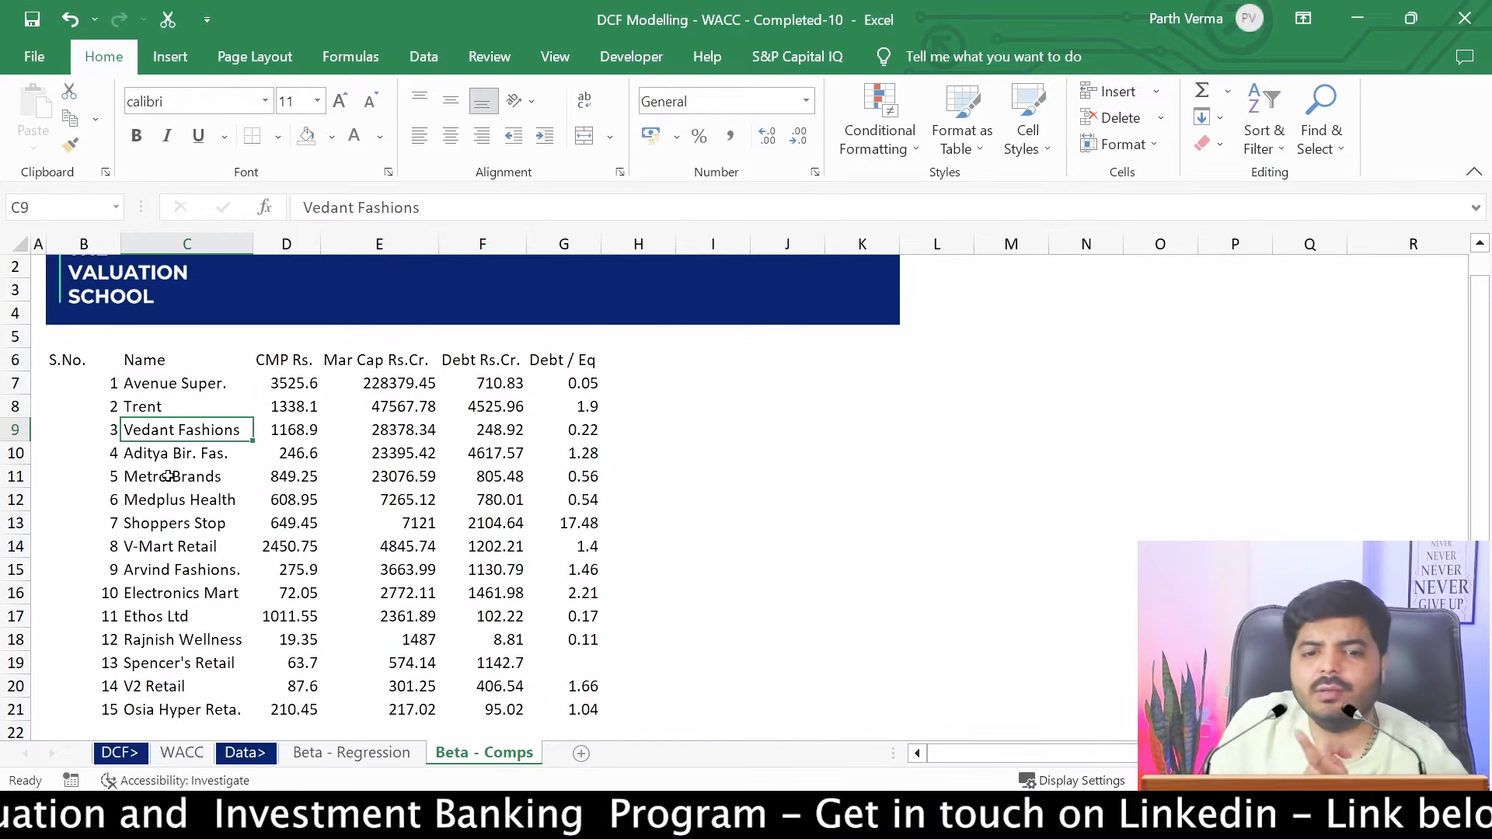
left_click(170, 386)
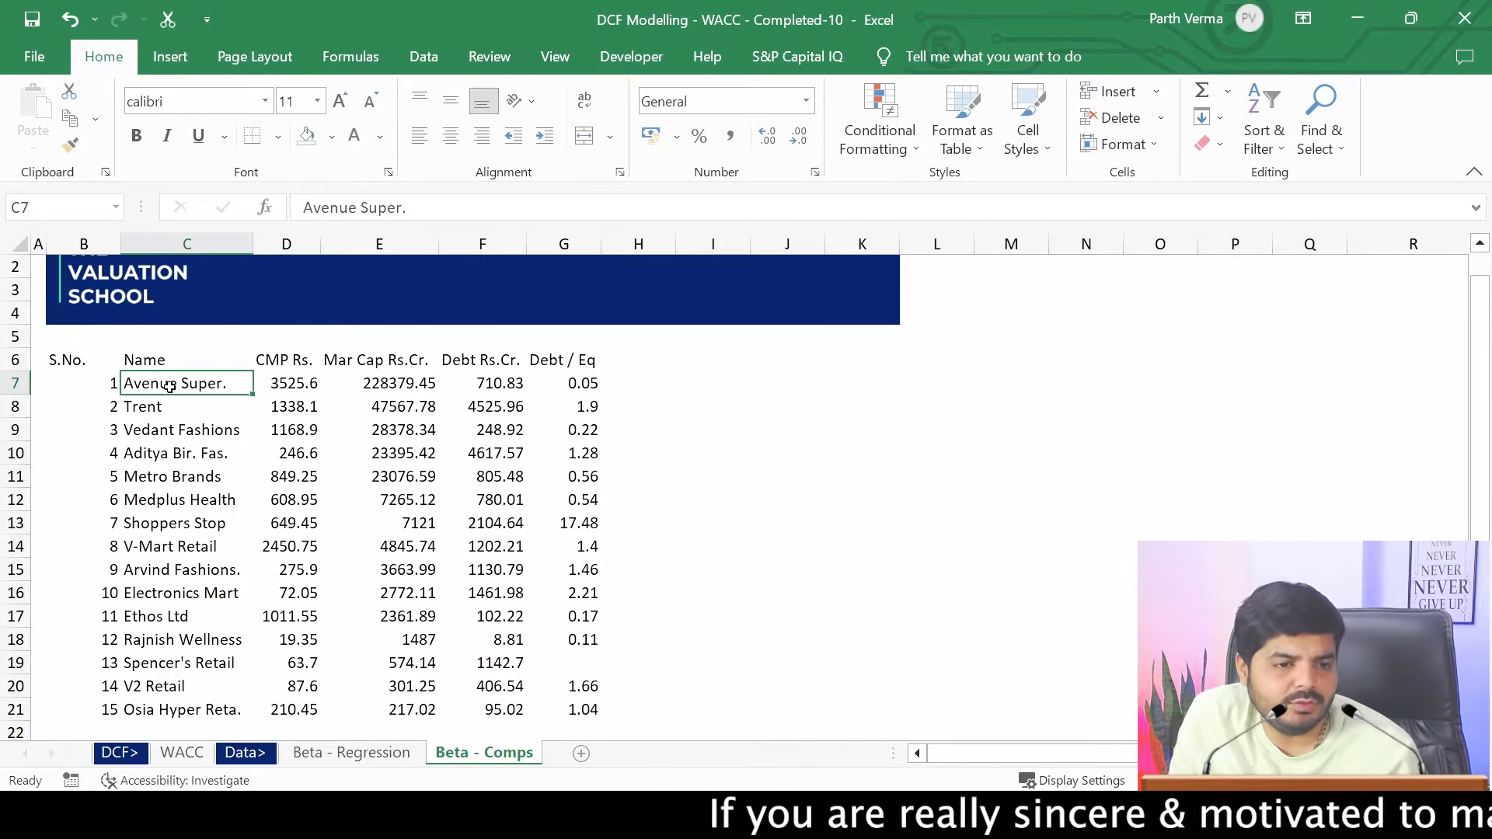
Switch to Screener, look up ITC and open its Tobacco Products sector list to compare the companies' market capitalizations
key("alt+Tab")
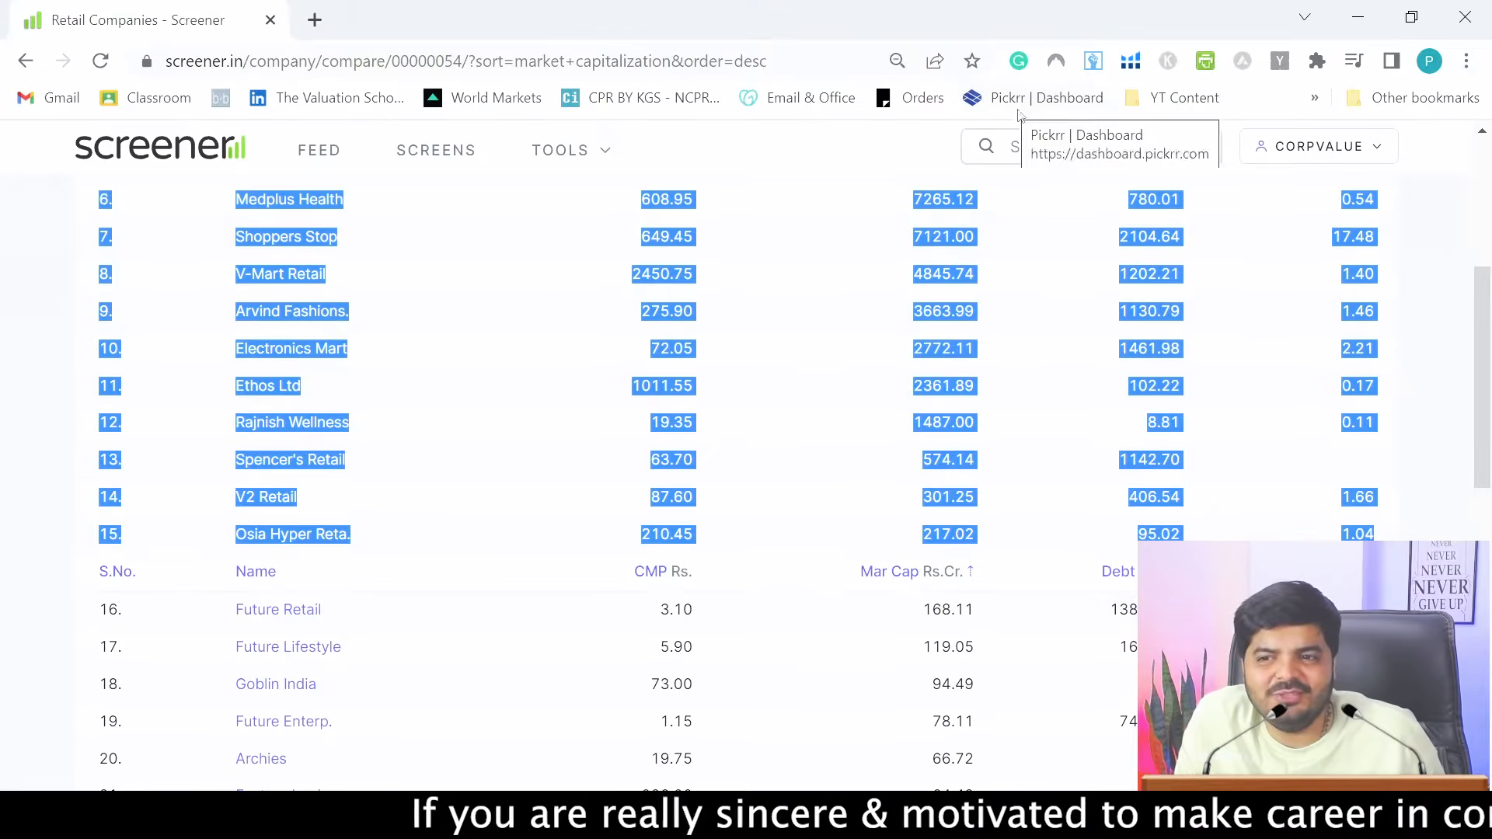
left_click(1052, 132)
type("ITC")
key("Return")
left_click_drag(1482, 172, 1486, 330)
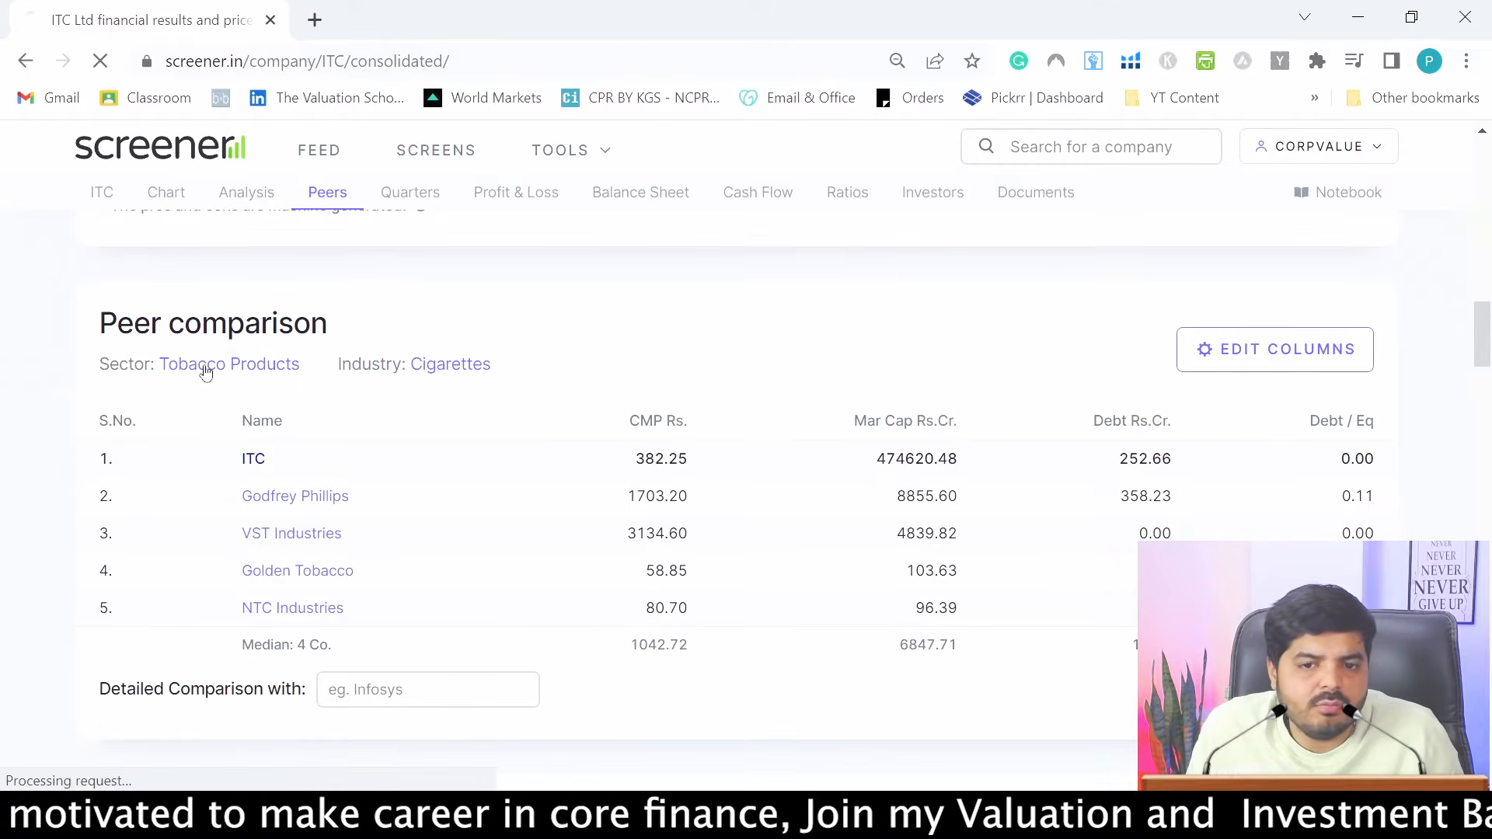
left_click(203, 365)
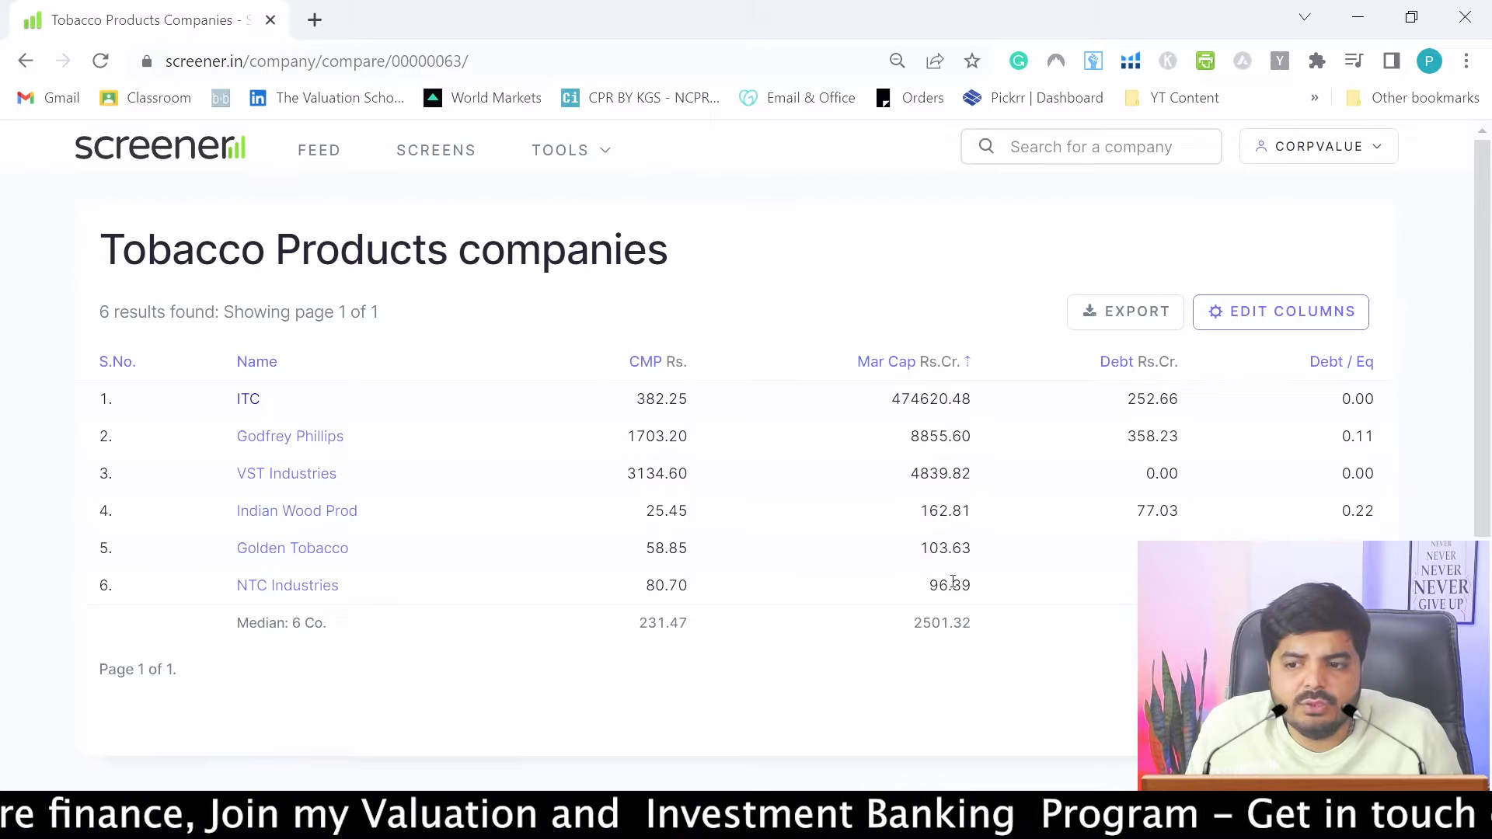
left_click_drag(920, 510, 988, 599)
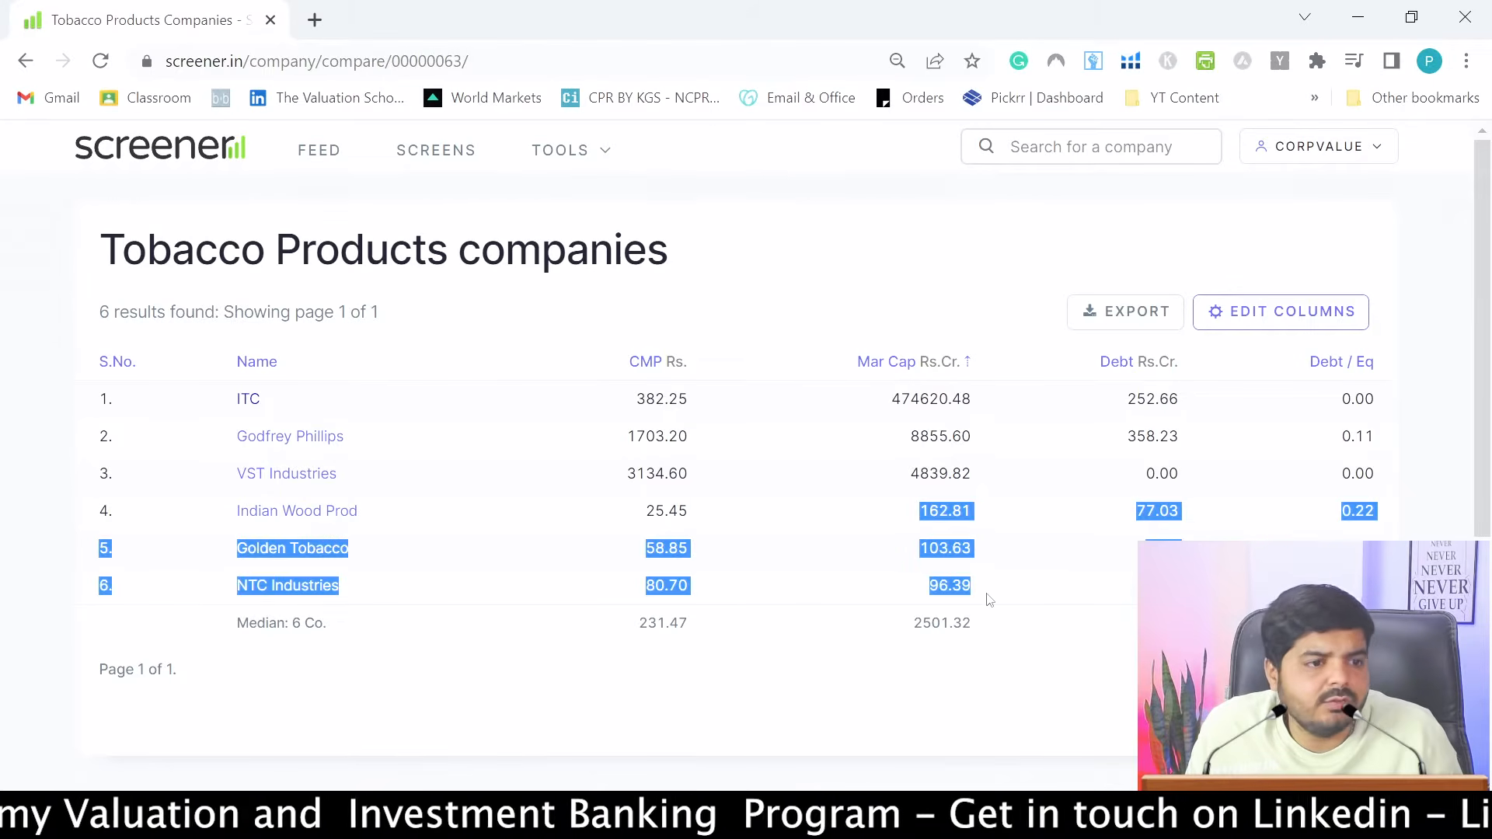
left_click_drag(858, 393, 987, 482)
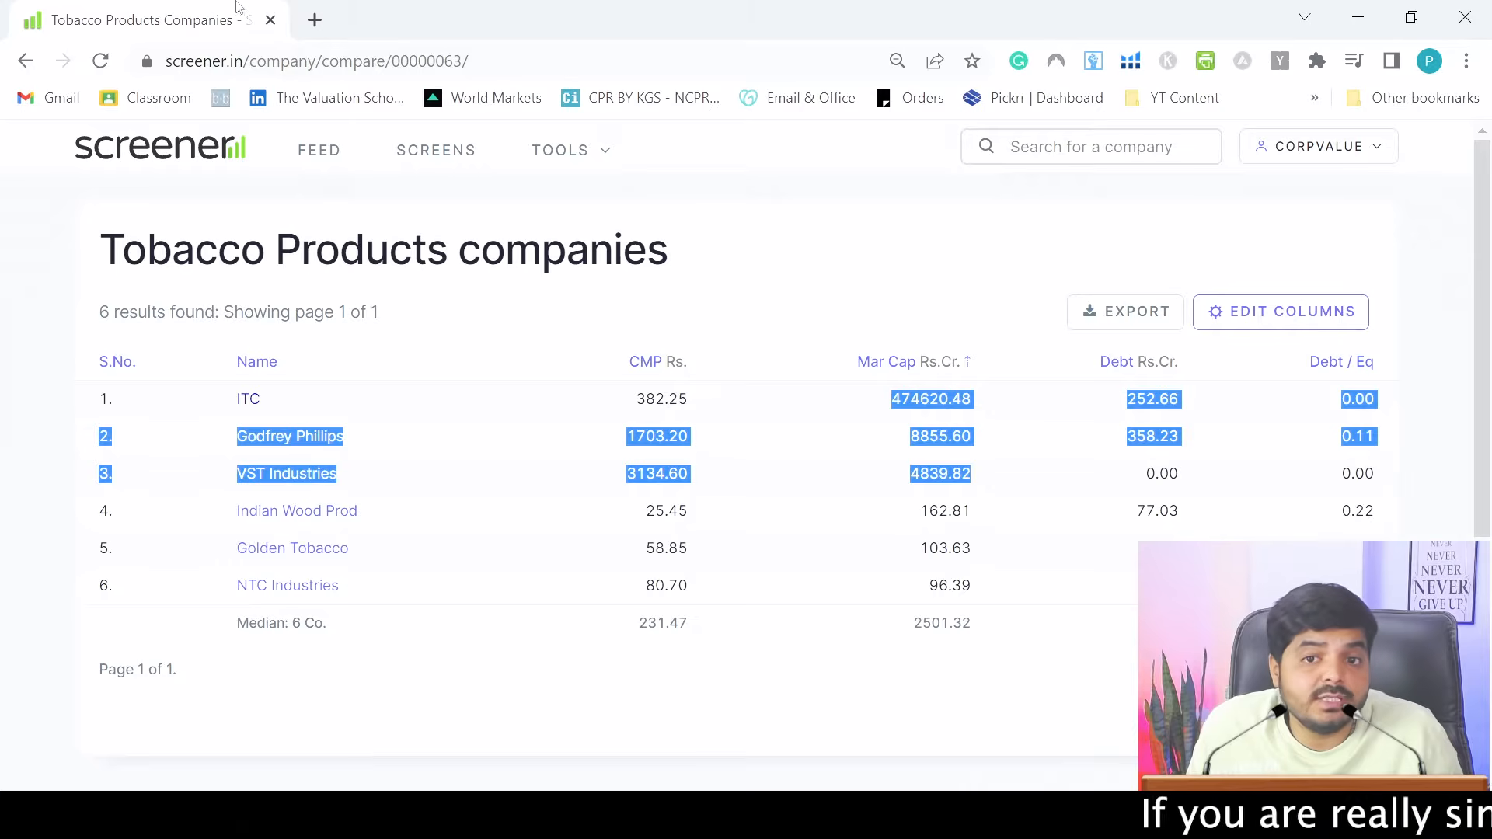
Search Google for trading economics in a new browser tab and open the Trading Economics website
left_click(304, 8)
type("trai")
key("BackSpace")
type("dingecon")
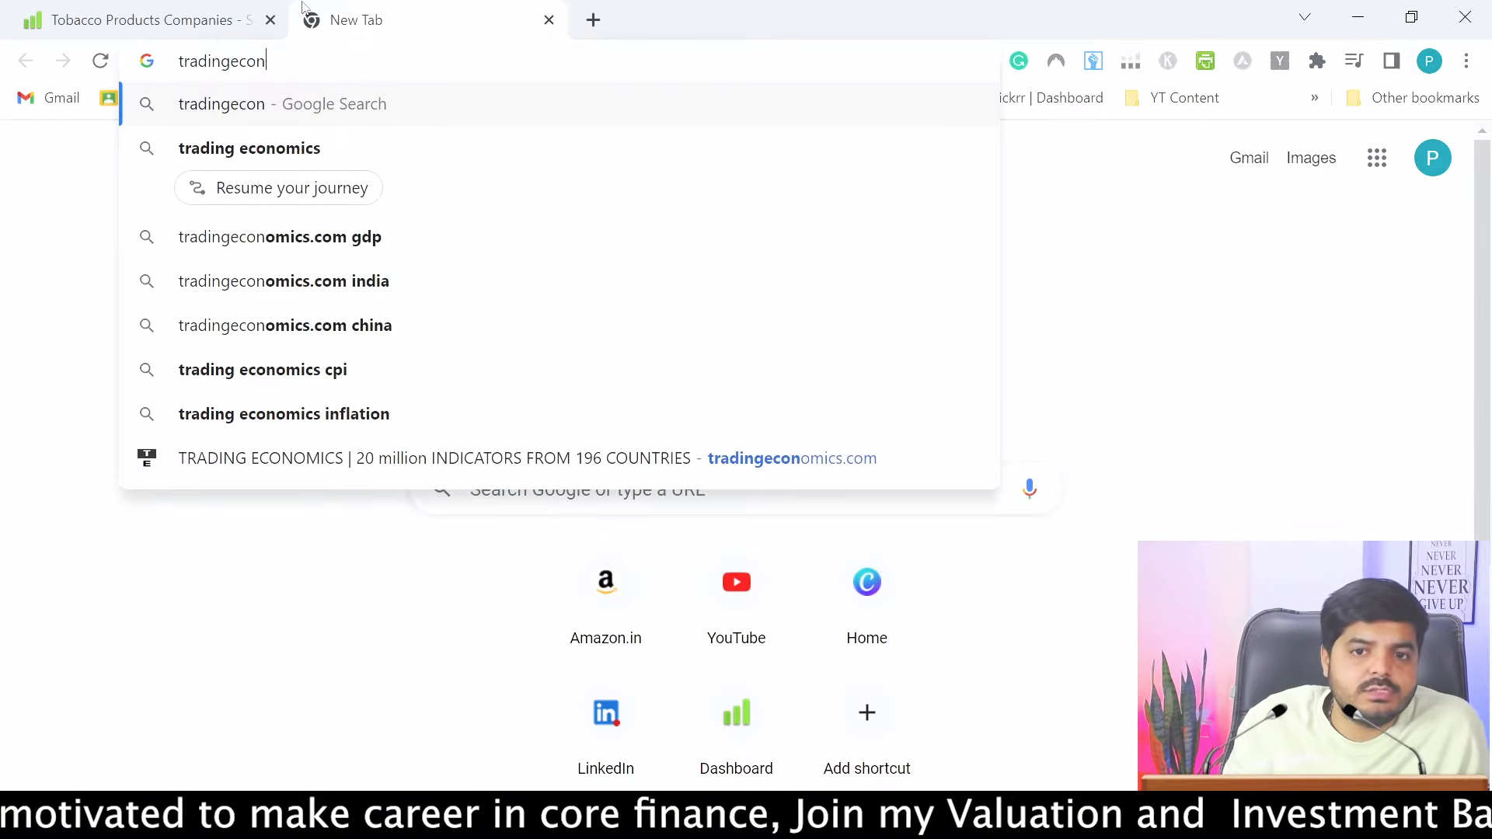
key("Down")
key("Return")
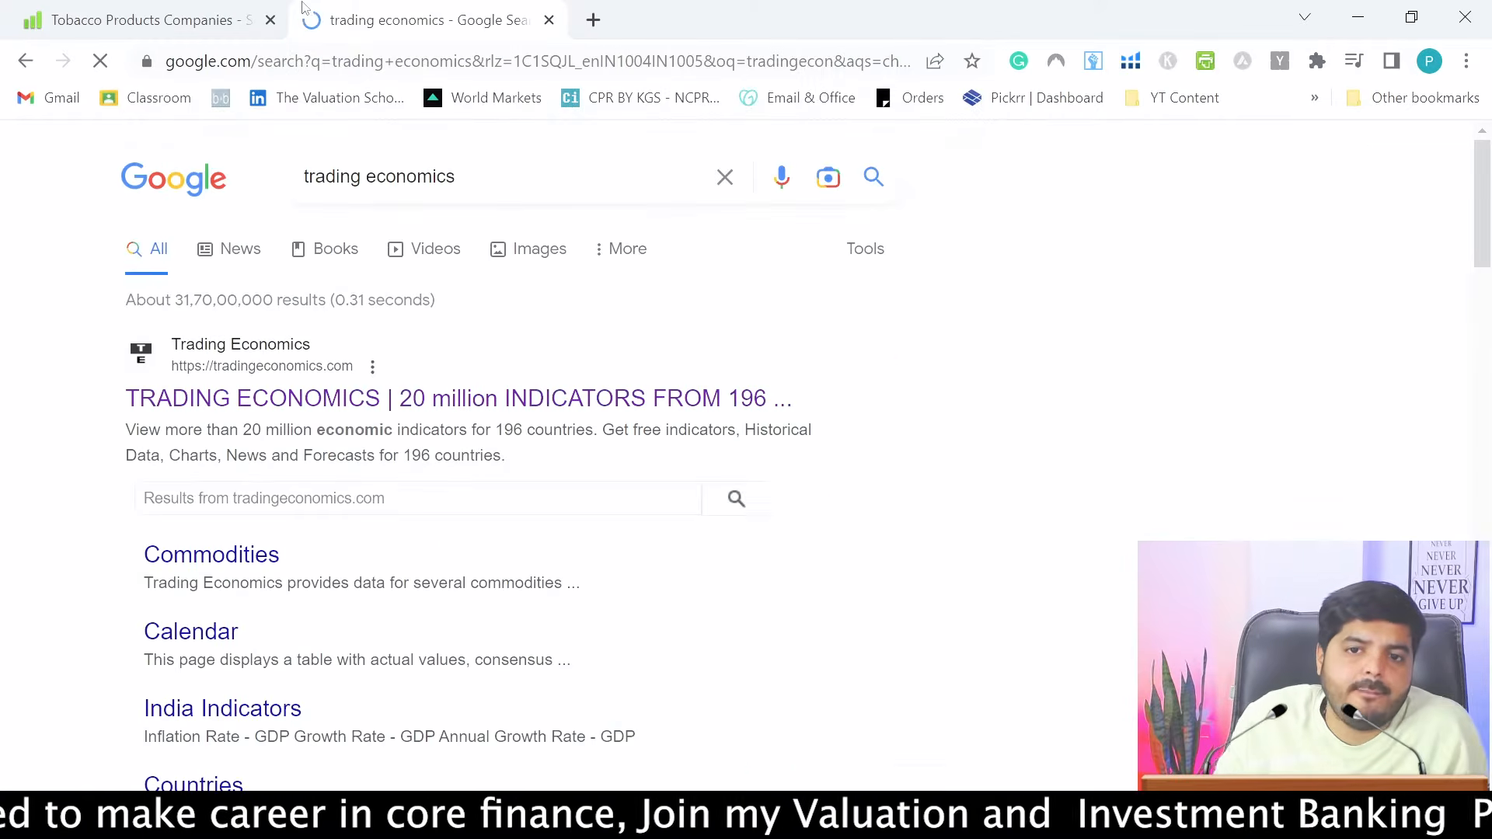
left_click(451, 393)
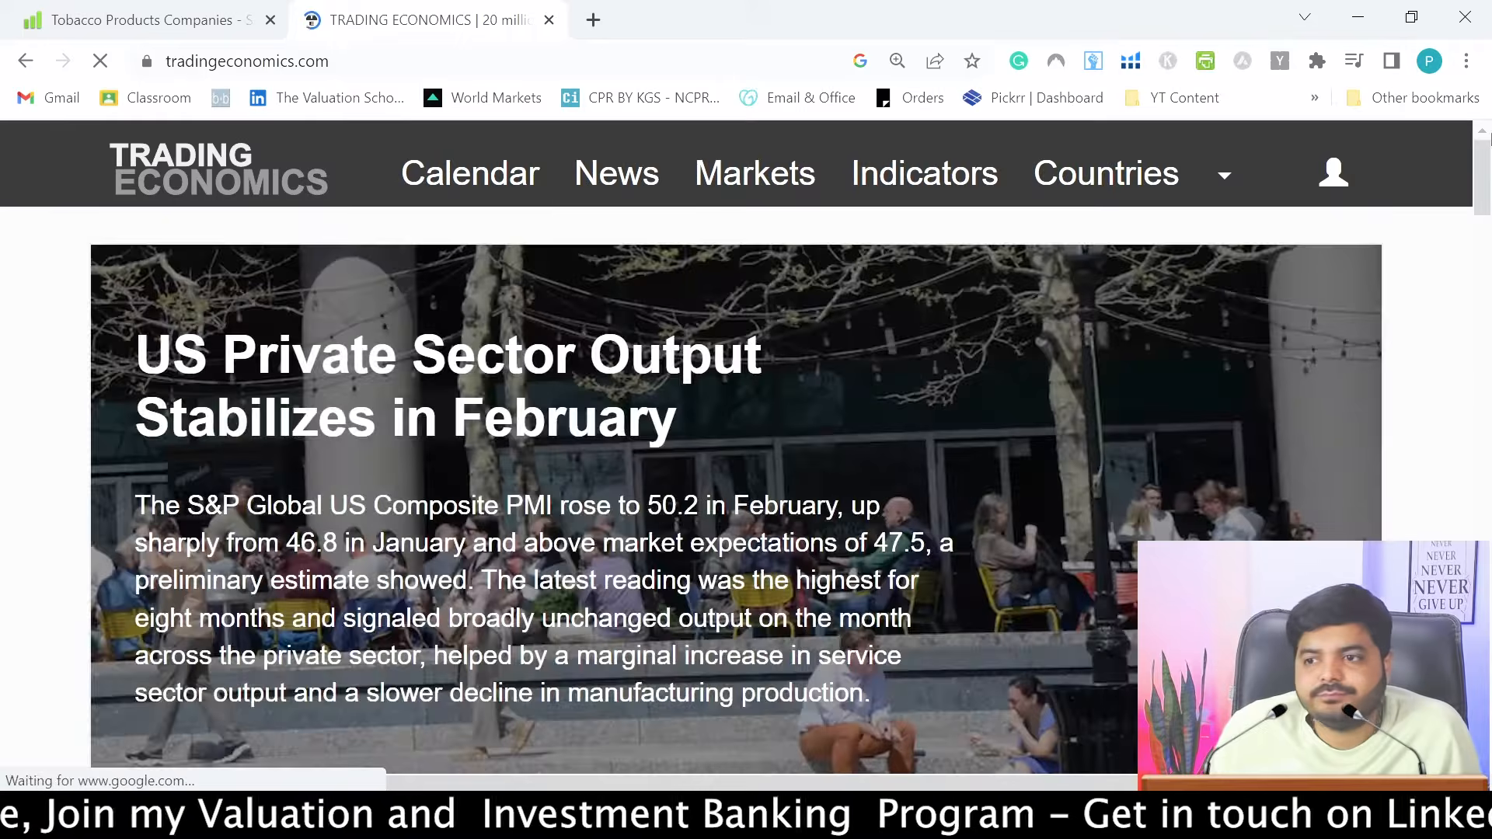
Look up the Indian company ITC on Trading Economics and examine the companies in its Peers table
mouse_move(1483, 185)
left_mouse_down()
mouse_move(1489, 247)
mouse_move(1484, 155)
left_mouse_up()
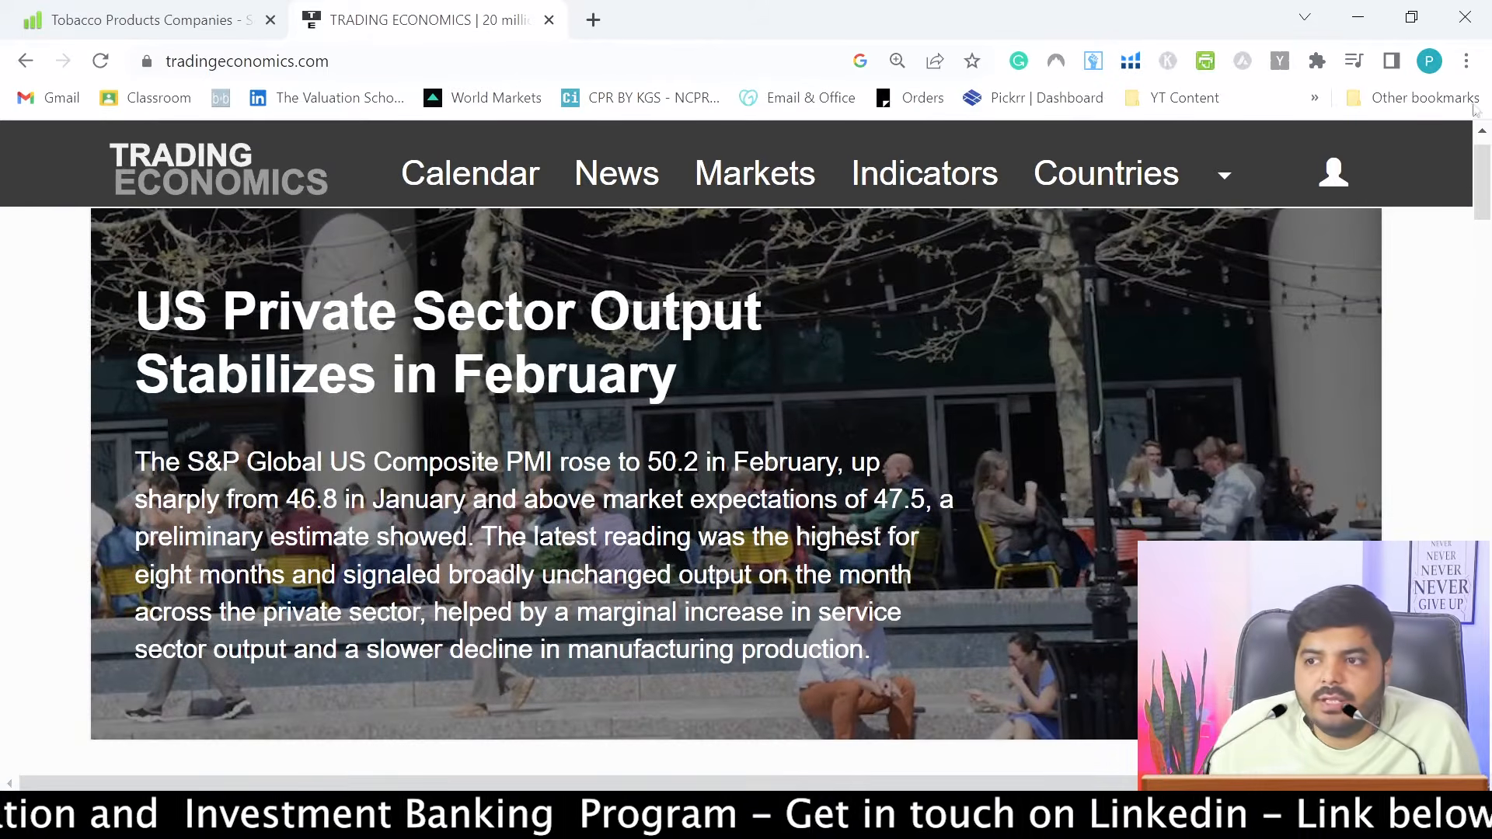
left_click(1467, 61)
left_click(1312, 286)
left_click(1312, 286)
left_click(1312, 286)
left_click(1311, 286)
left_click(129, 255)
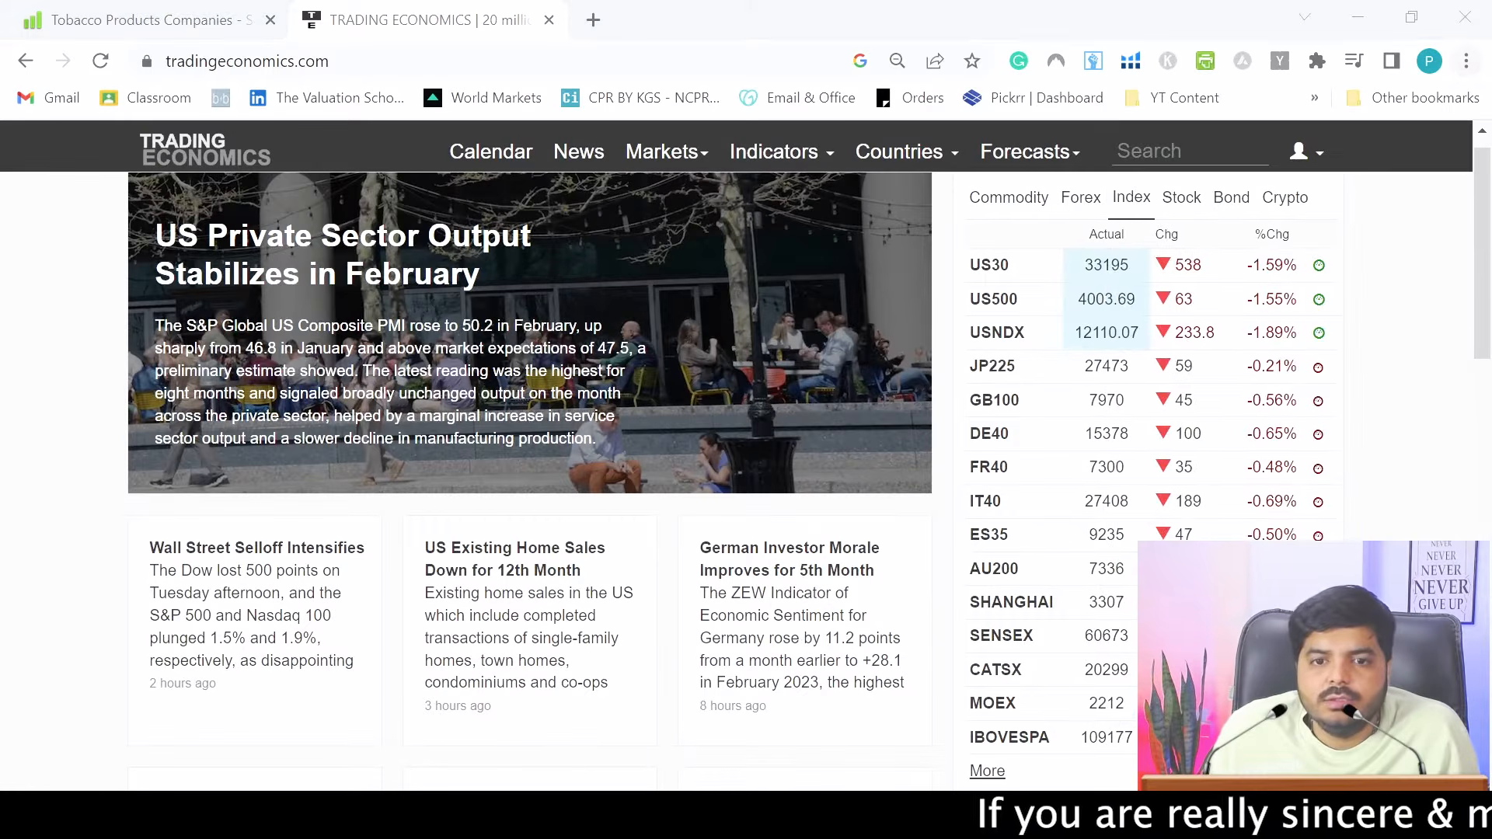
left_click(1197, 152)
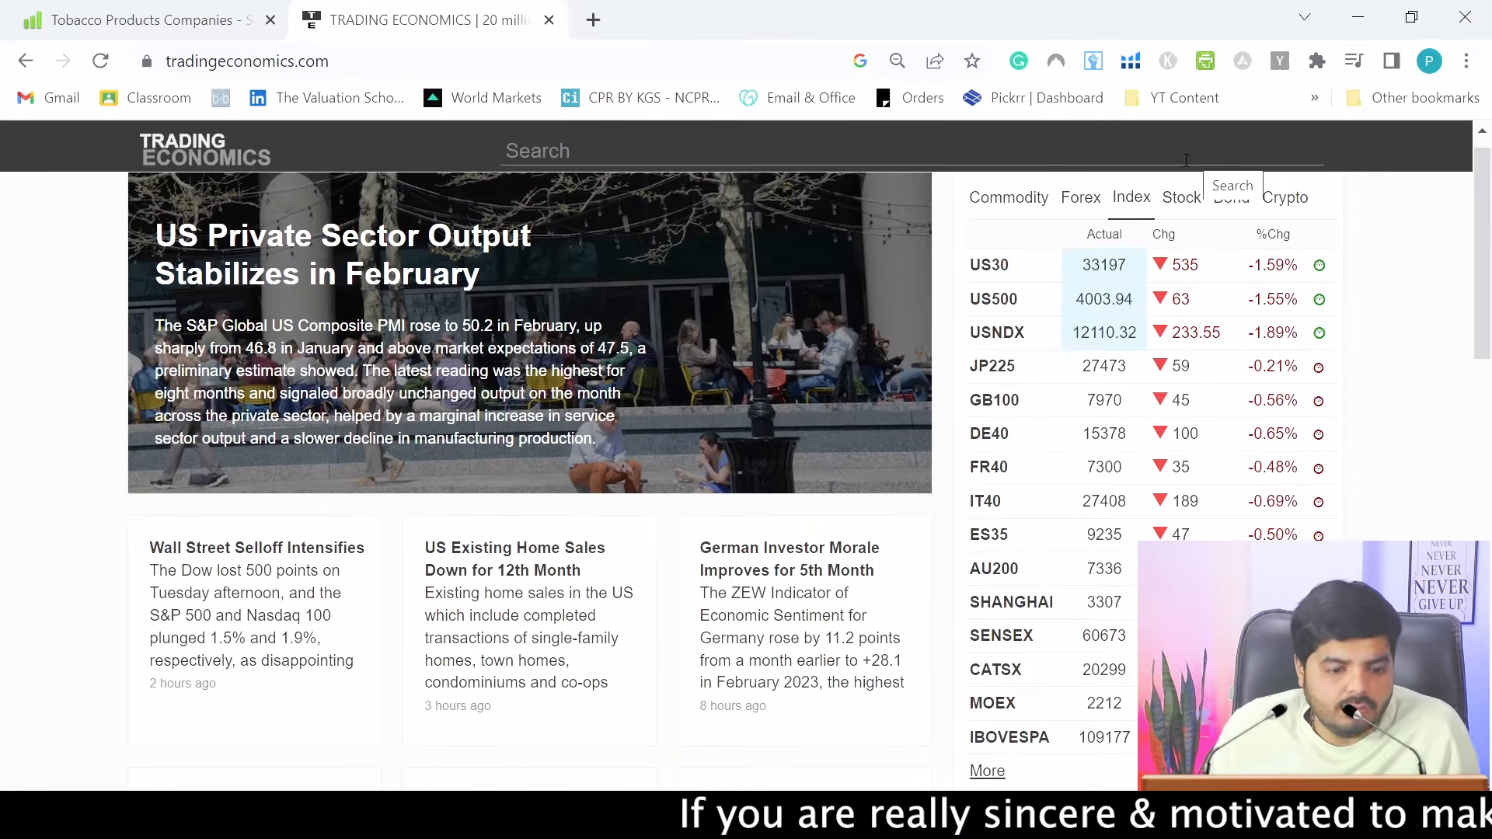
type("C")
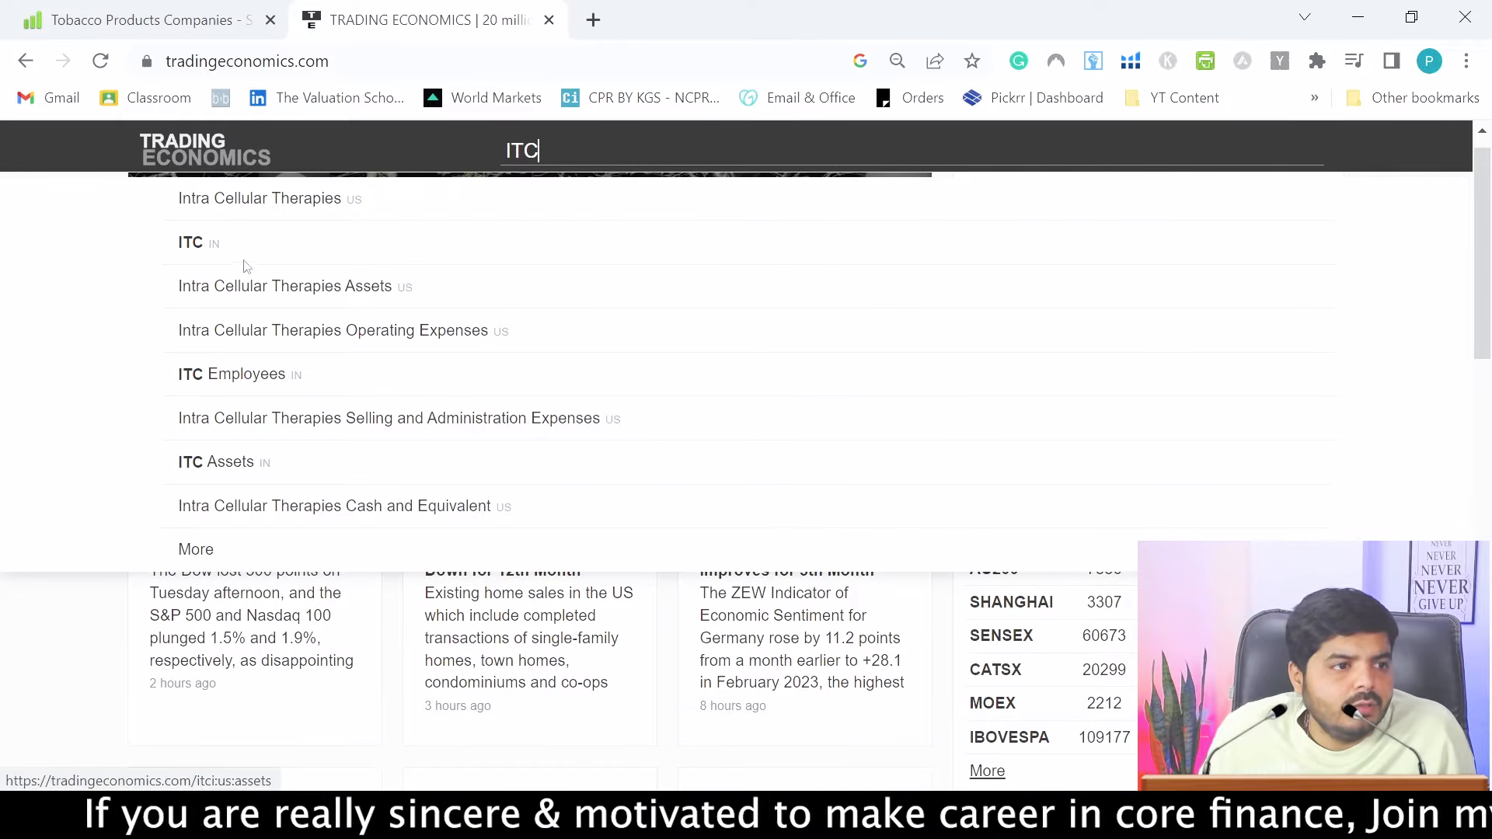
left_click(201, 242)
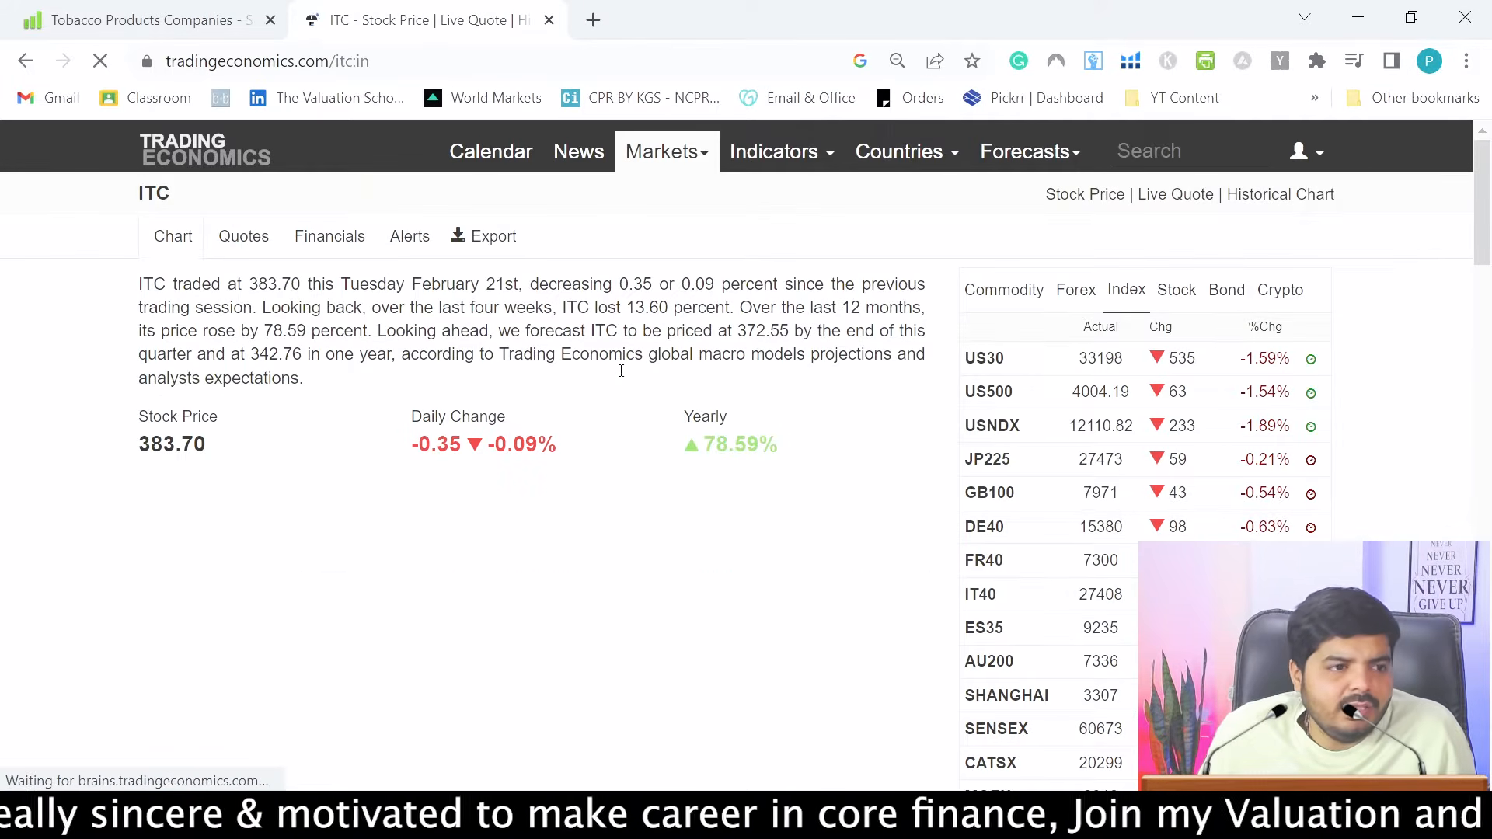
left_click_drag(1490, 194, 1487, 394)
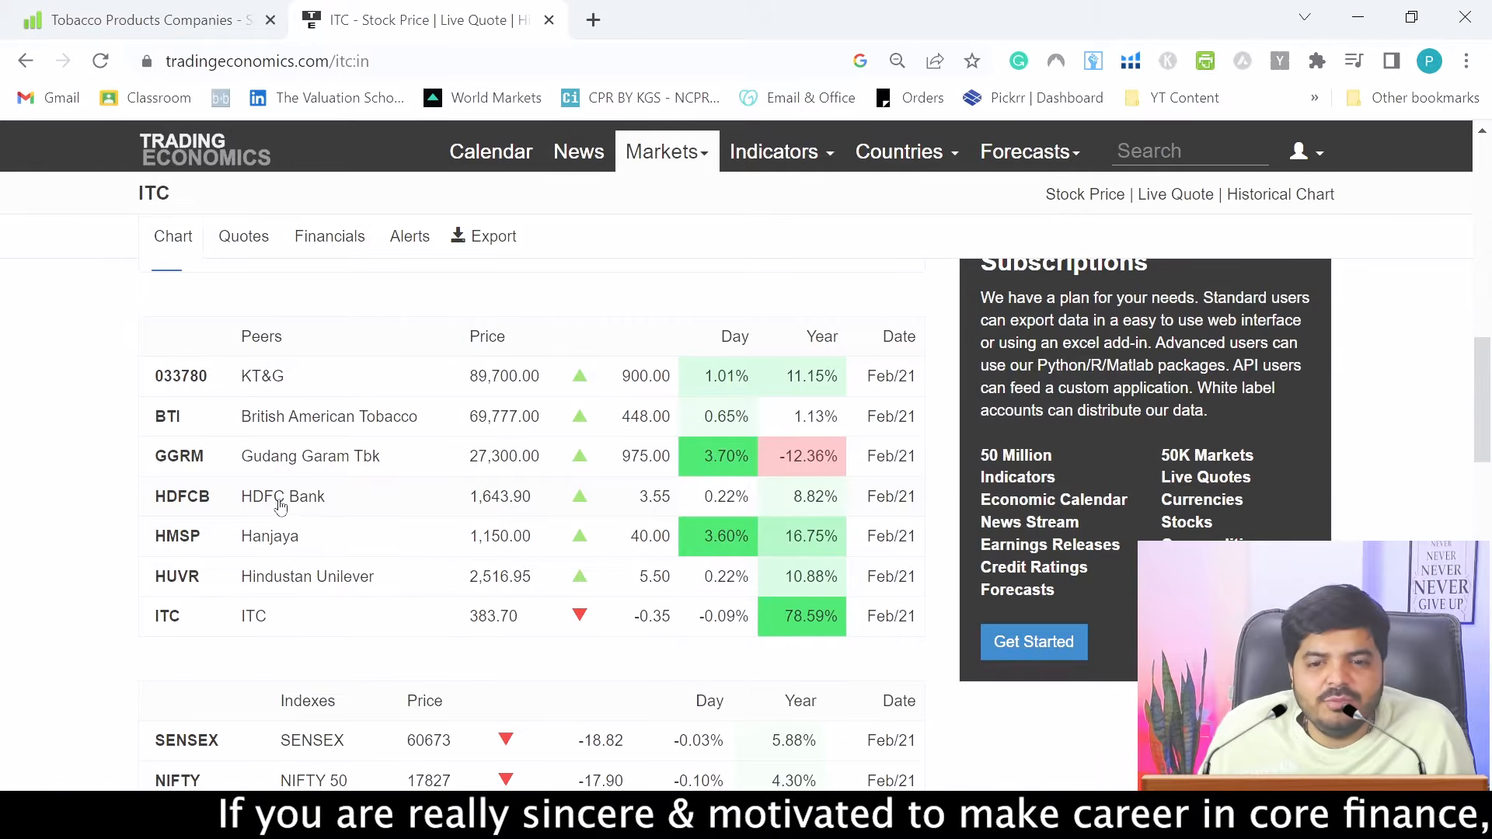
left_click_drag(334, 538, 233, 535)
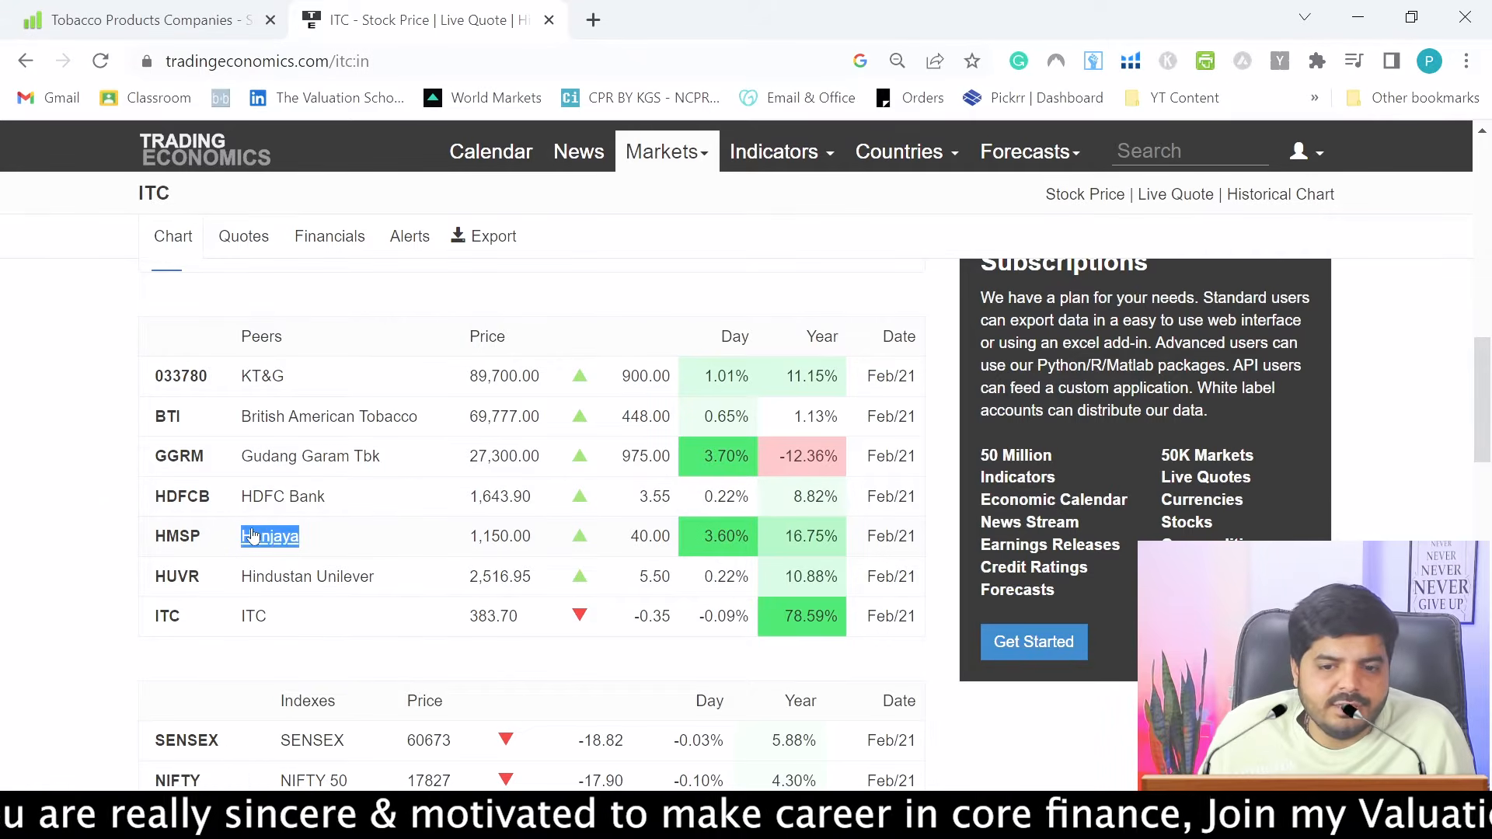
right_click(267, 535)
Search Trading Economics for Avenue supermart
left_click(1147, 149)
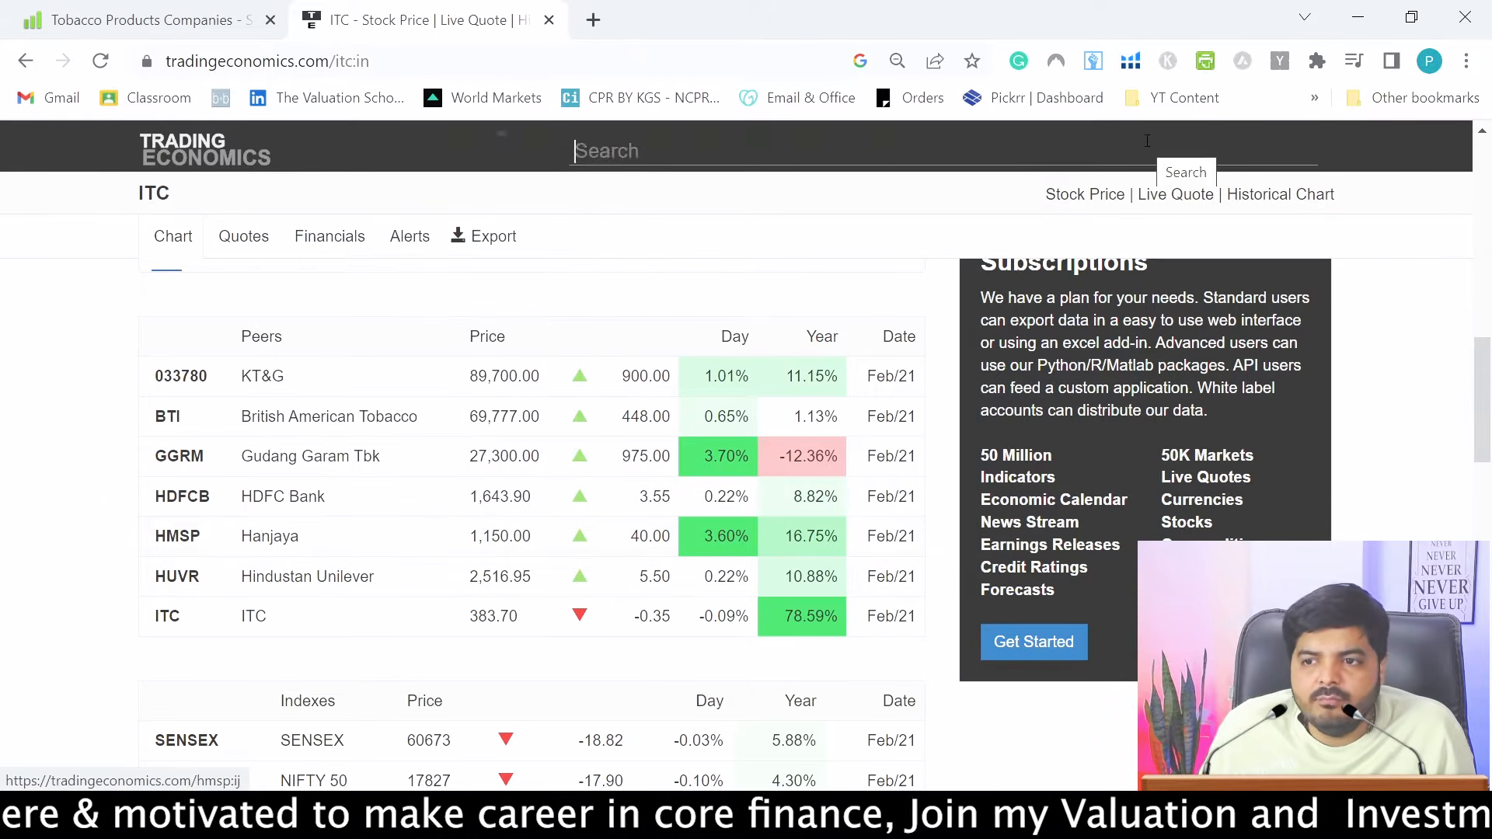
type("venue")
key("BackSpace")
key("BackSpace")
key("BackSpace")
key("BackSpace")
key("BackSpace")
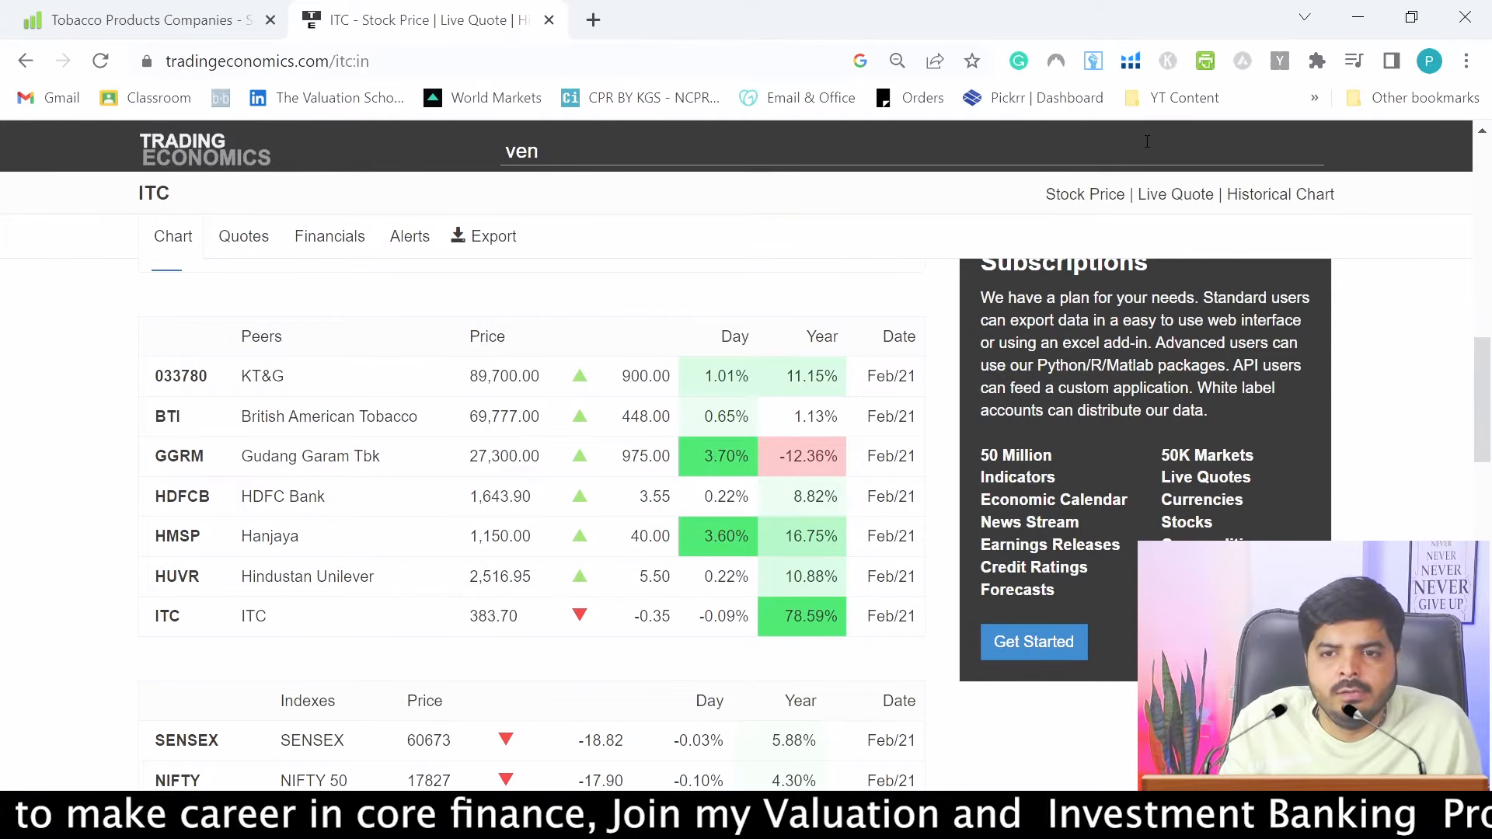
type("Av")
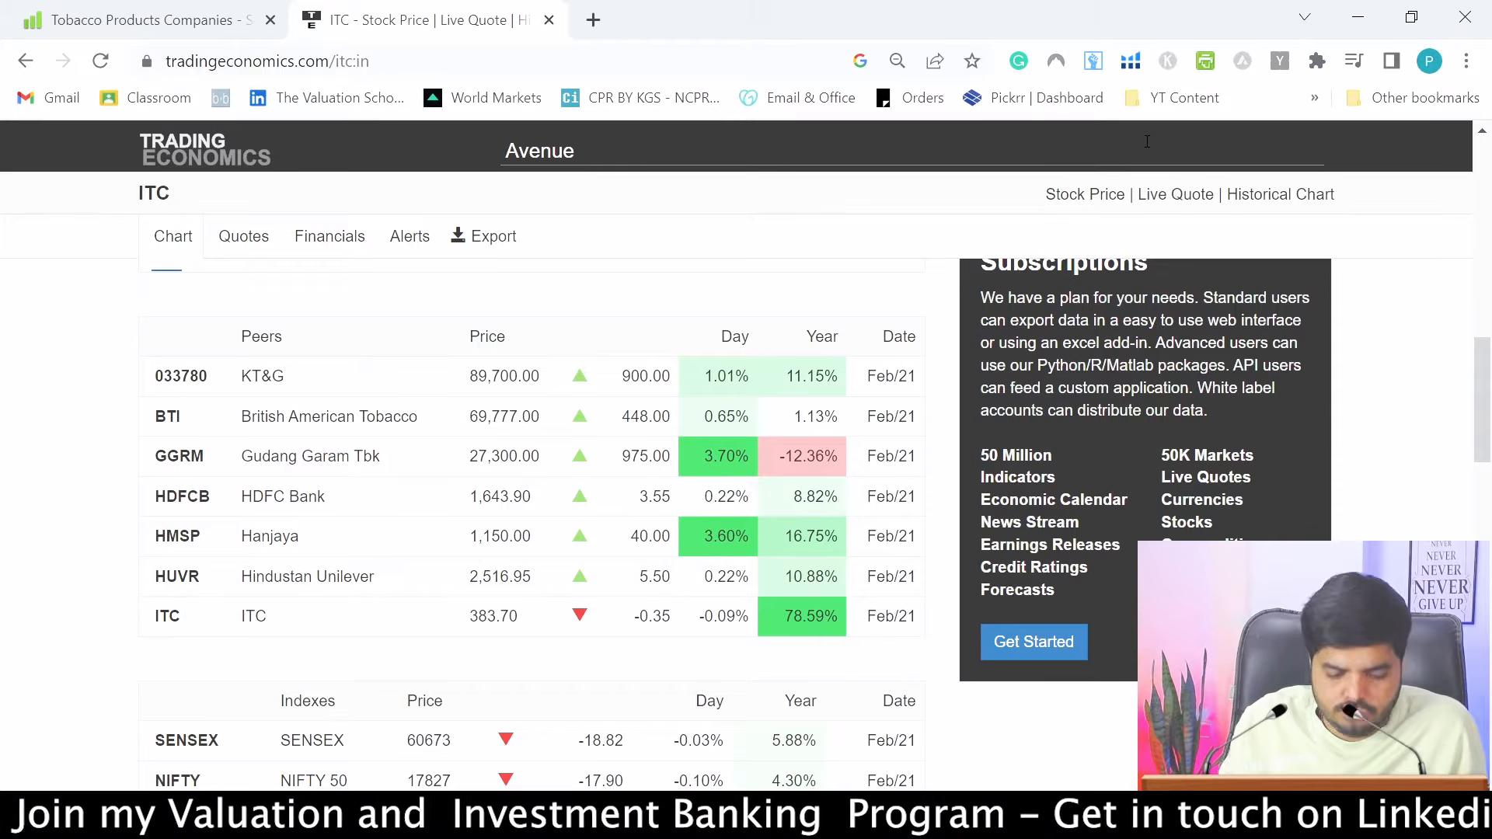
type("enue supermart")
key("Return")
Replace the query on the search results page with Dmart and run the search again
left_click_drag(685, 209, 348, 220)
type("D")
key("Return")
left_click(1276, 224)
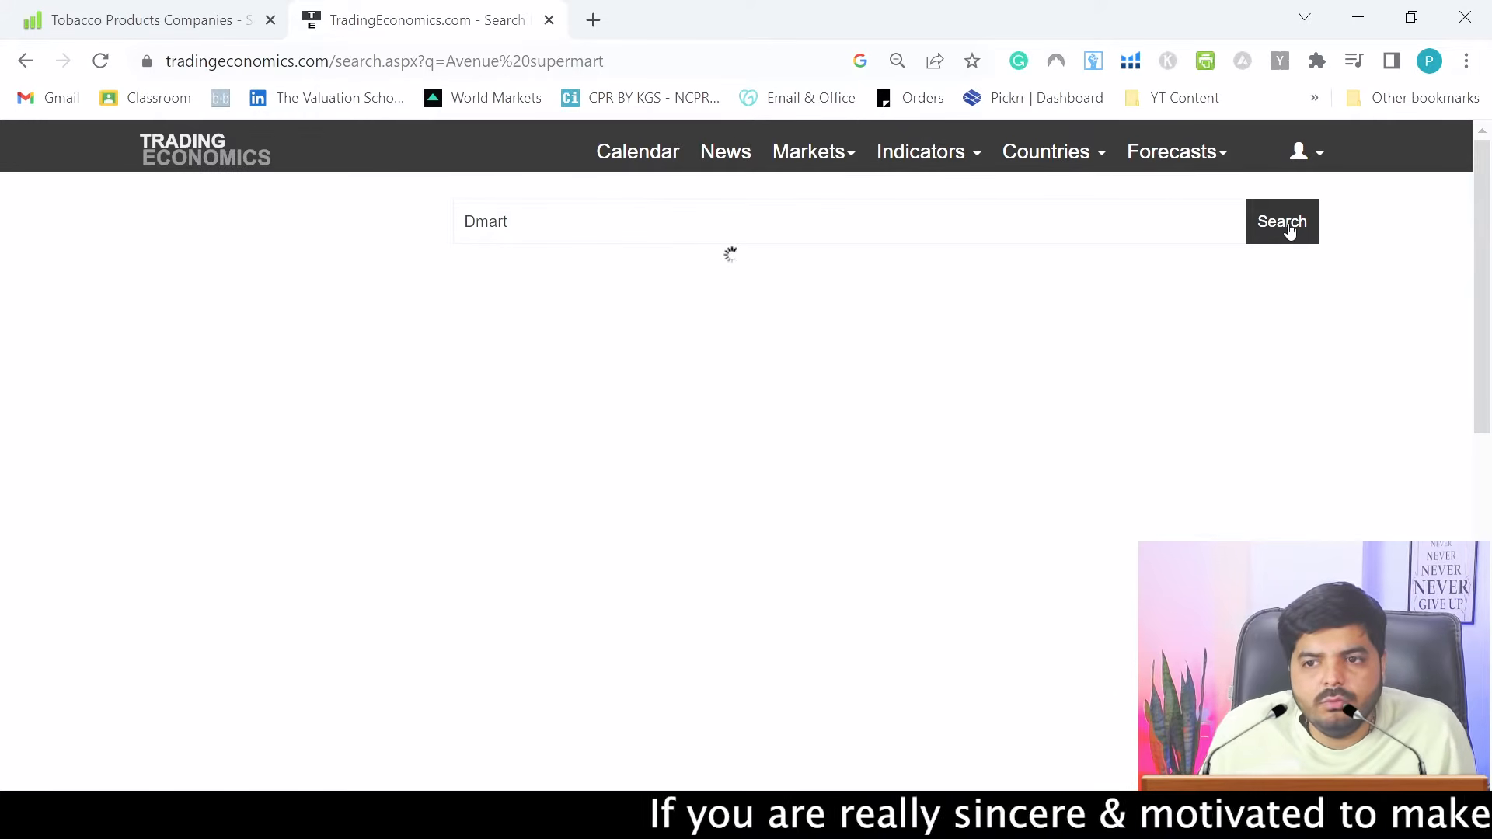
Return to the ITC page, try Dmart in the site search and clear the query
left_click(26, 60)
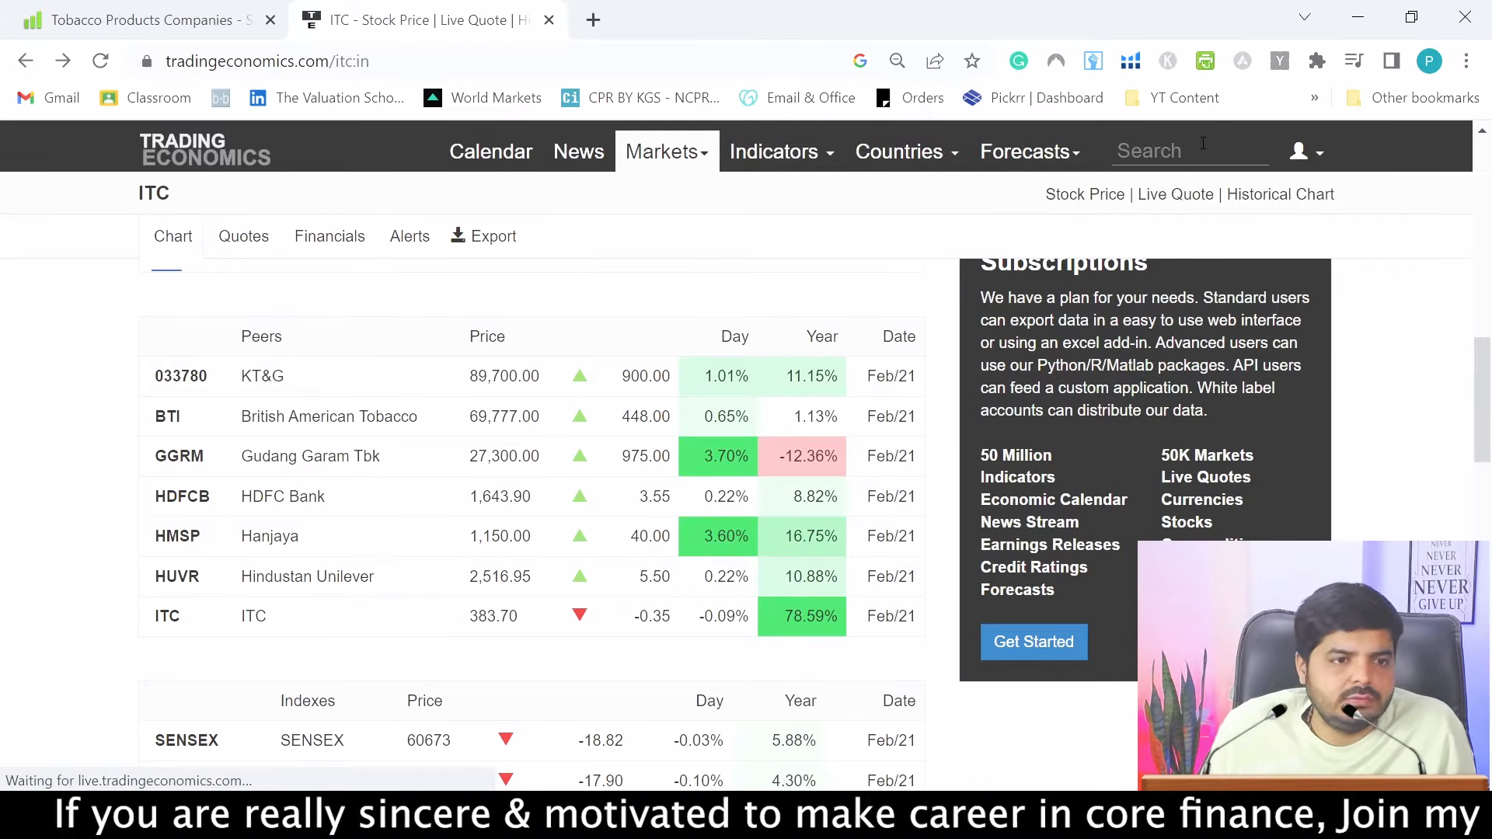
left_click(1203, 140)
type("Dmart")
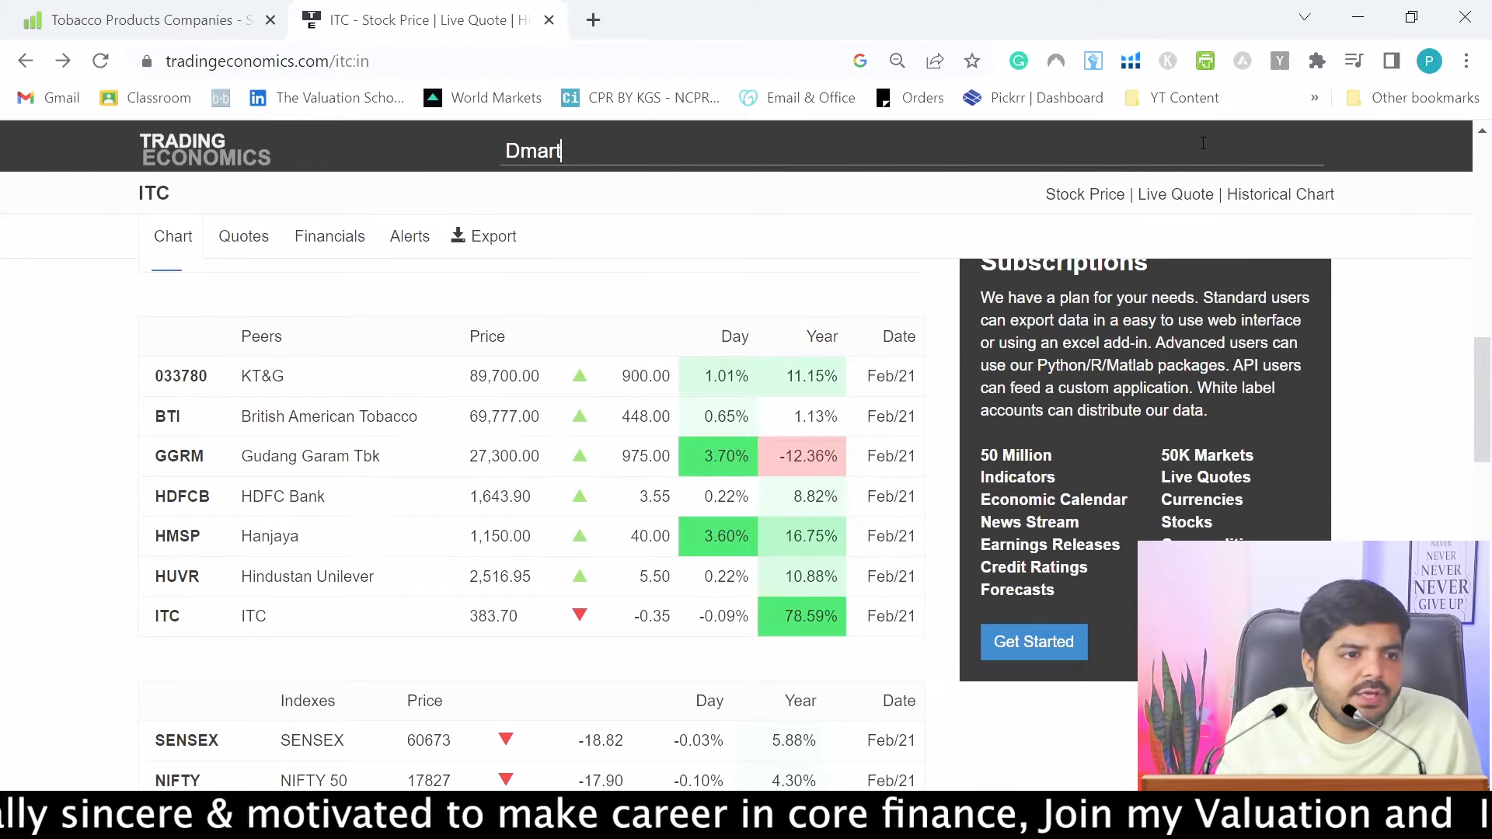
key("BackSpace")
key("BackSpace")
key("BackSpace")
key("BackSpace")
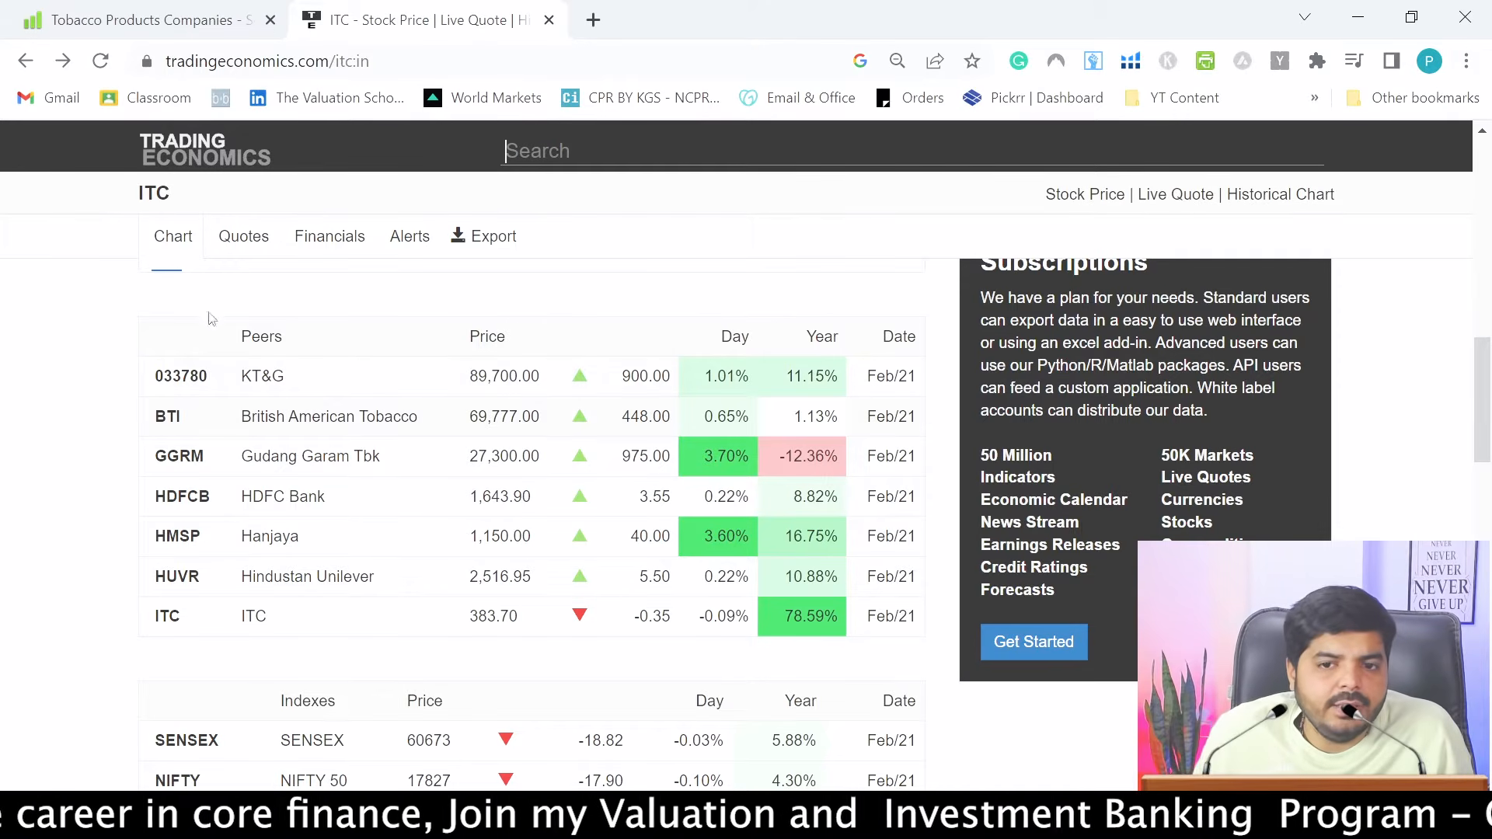
Open the Debt page from ITC's financials, examine the reported debt and close the Trading Economics tab
left_click(342, 241)
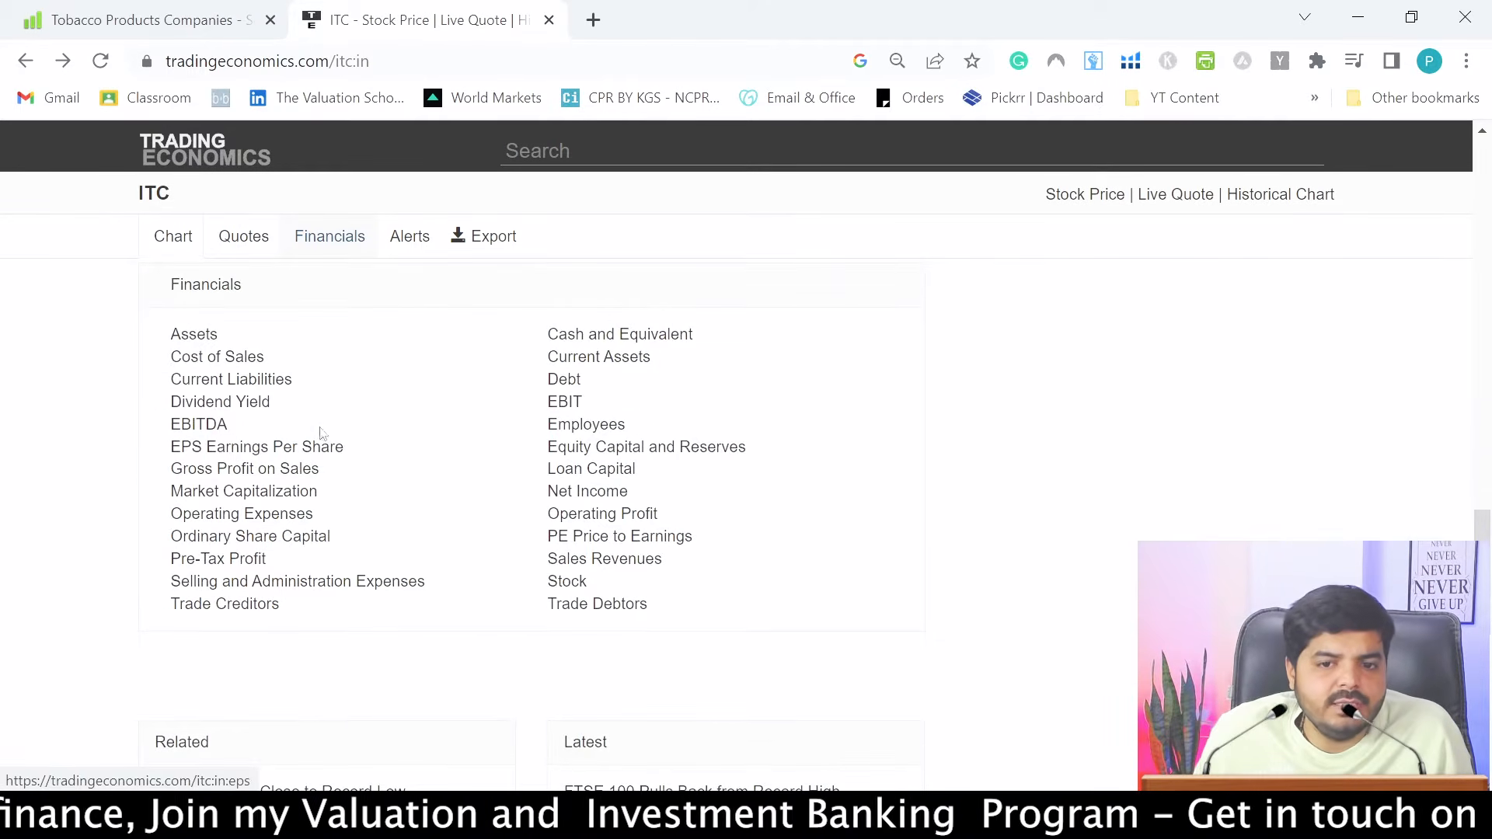
left_click(560, 381)
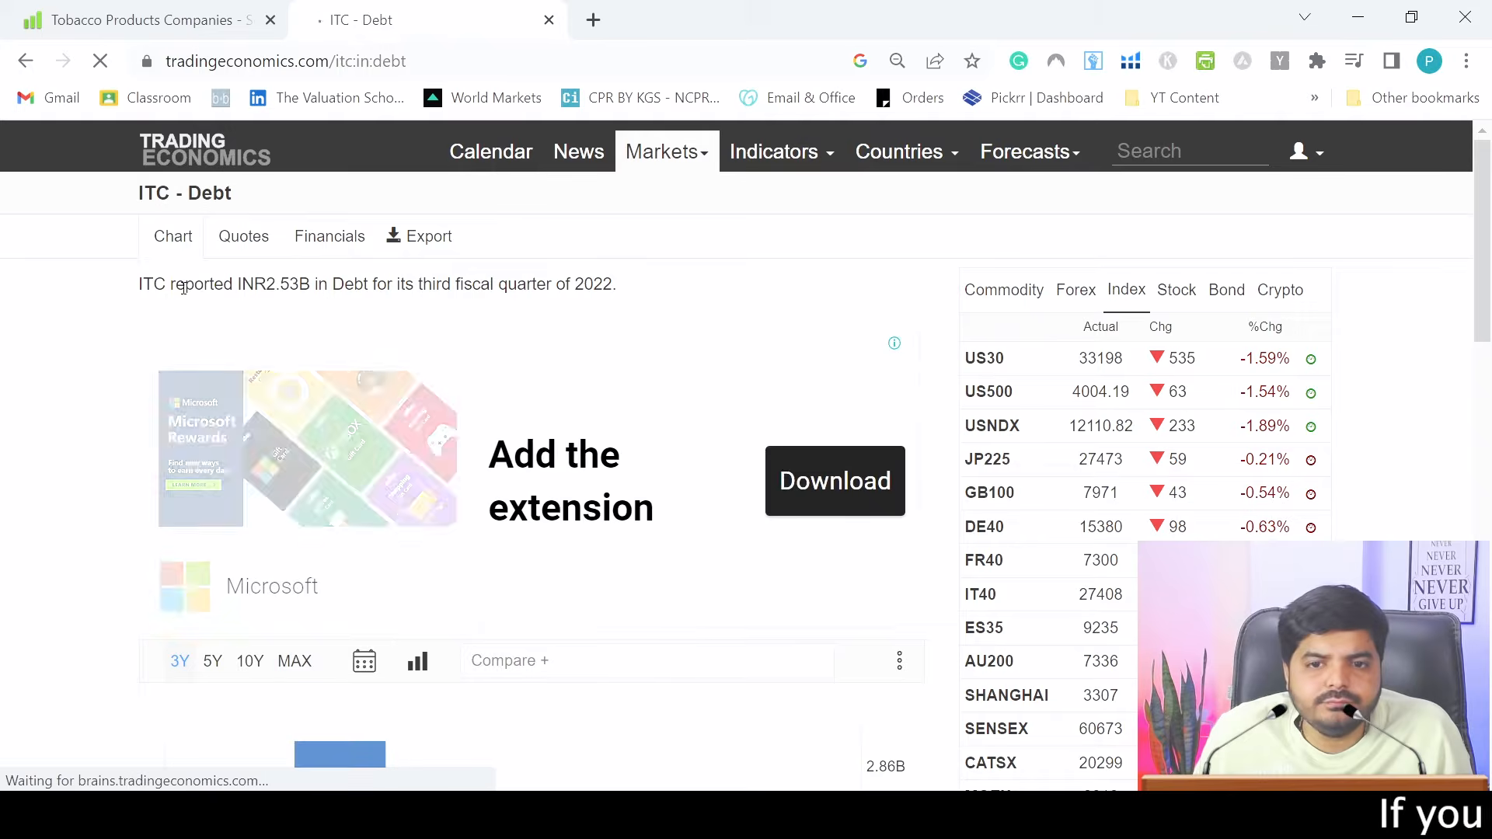
left_click_drag(167, 284, 304, 285)
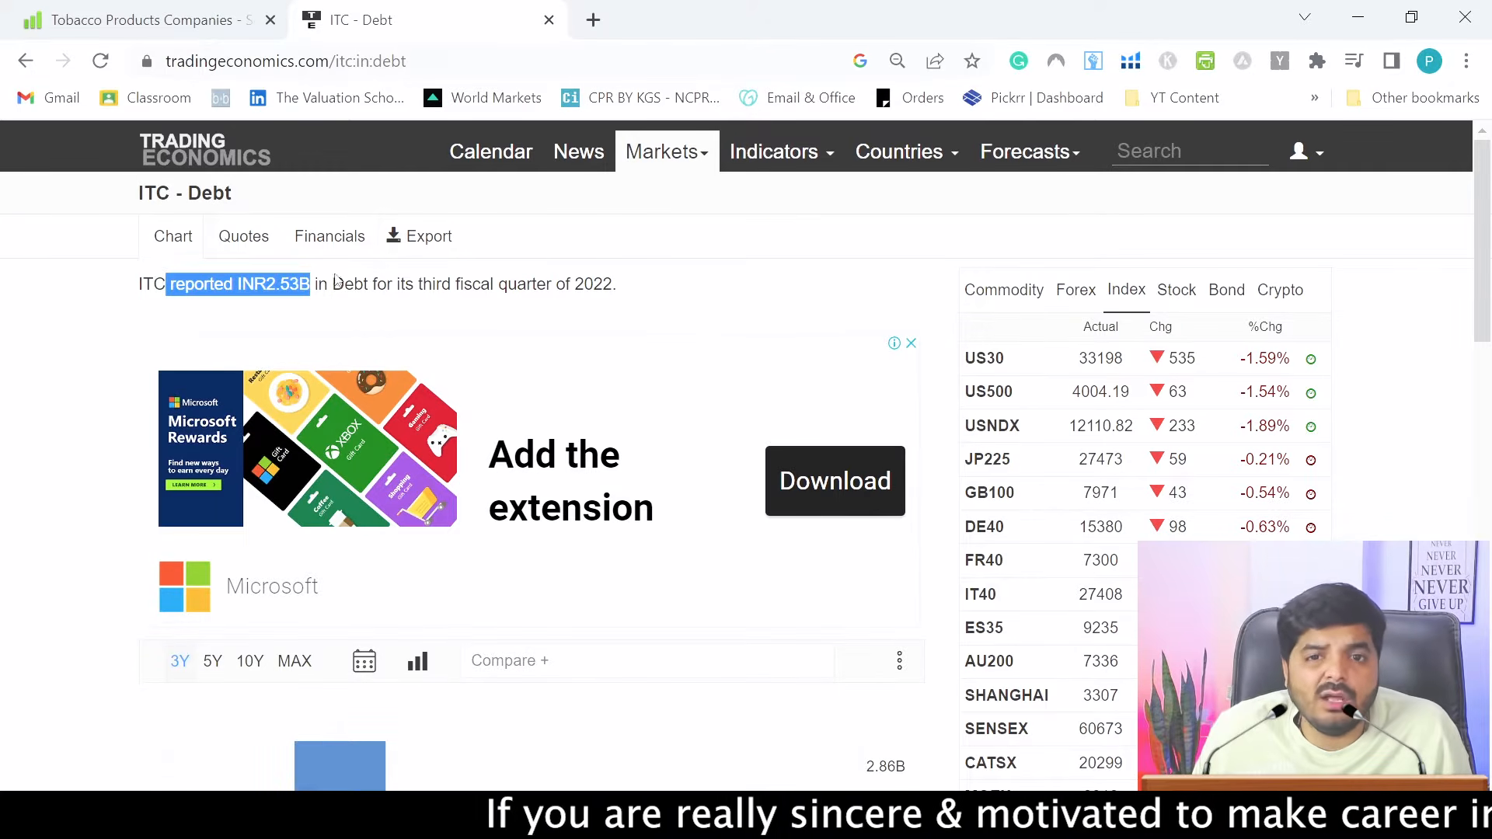
left_click(549, 20)
Look up TCS on Screener and open the Tata Consultancy Services Ltd company page
left_click(1177, 153)
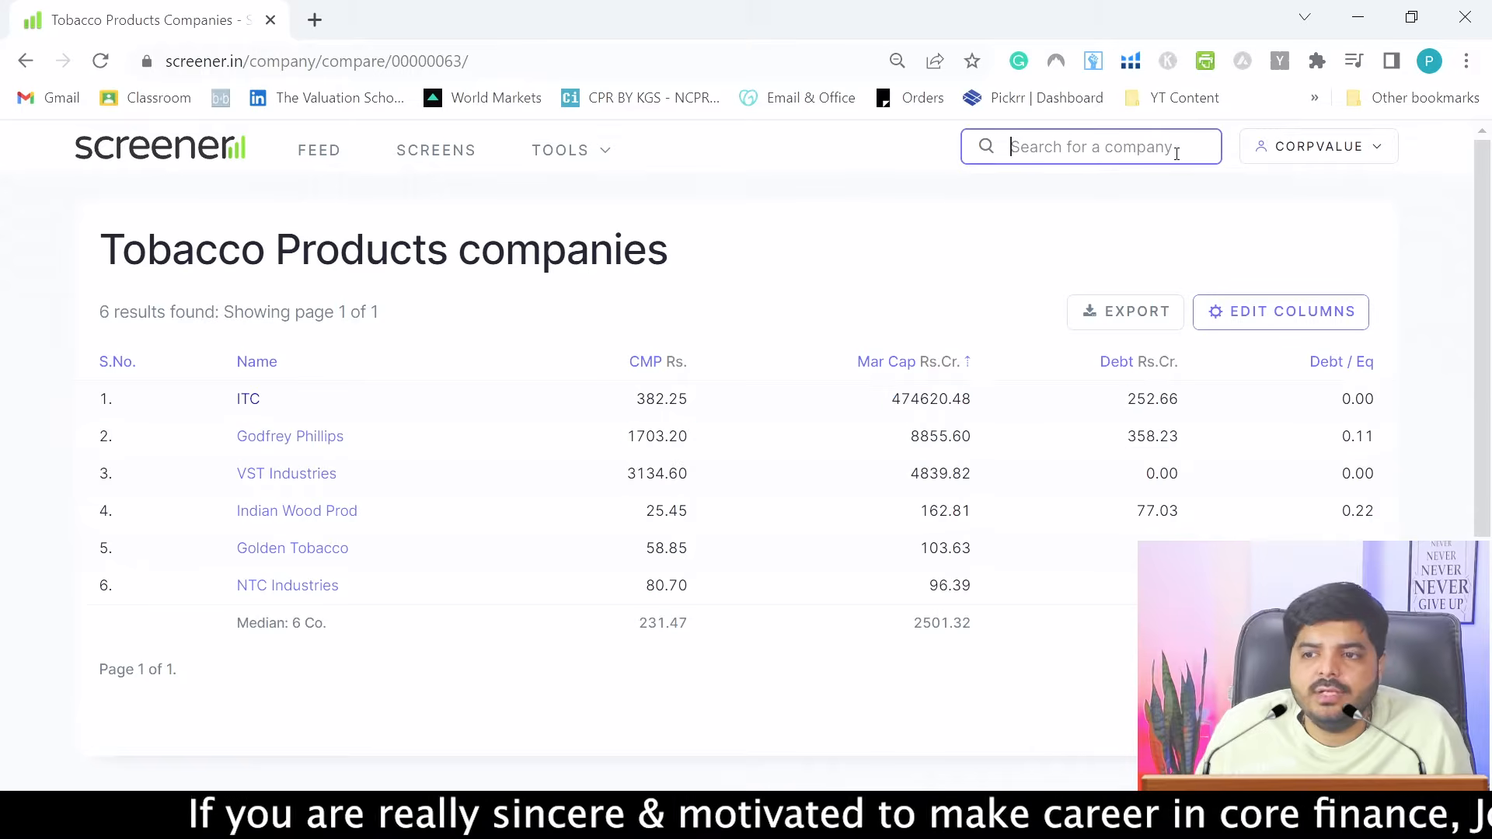
type("TCS")
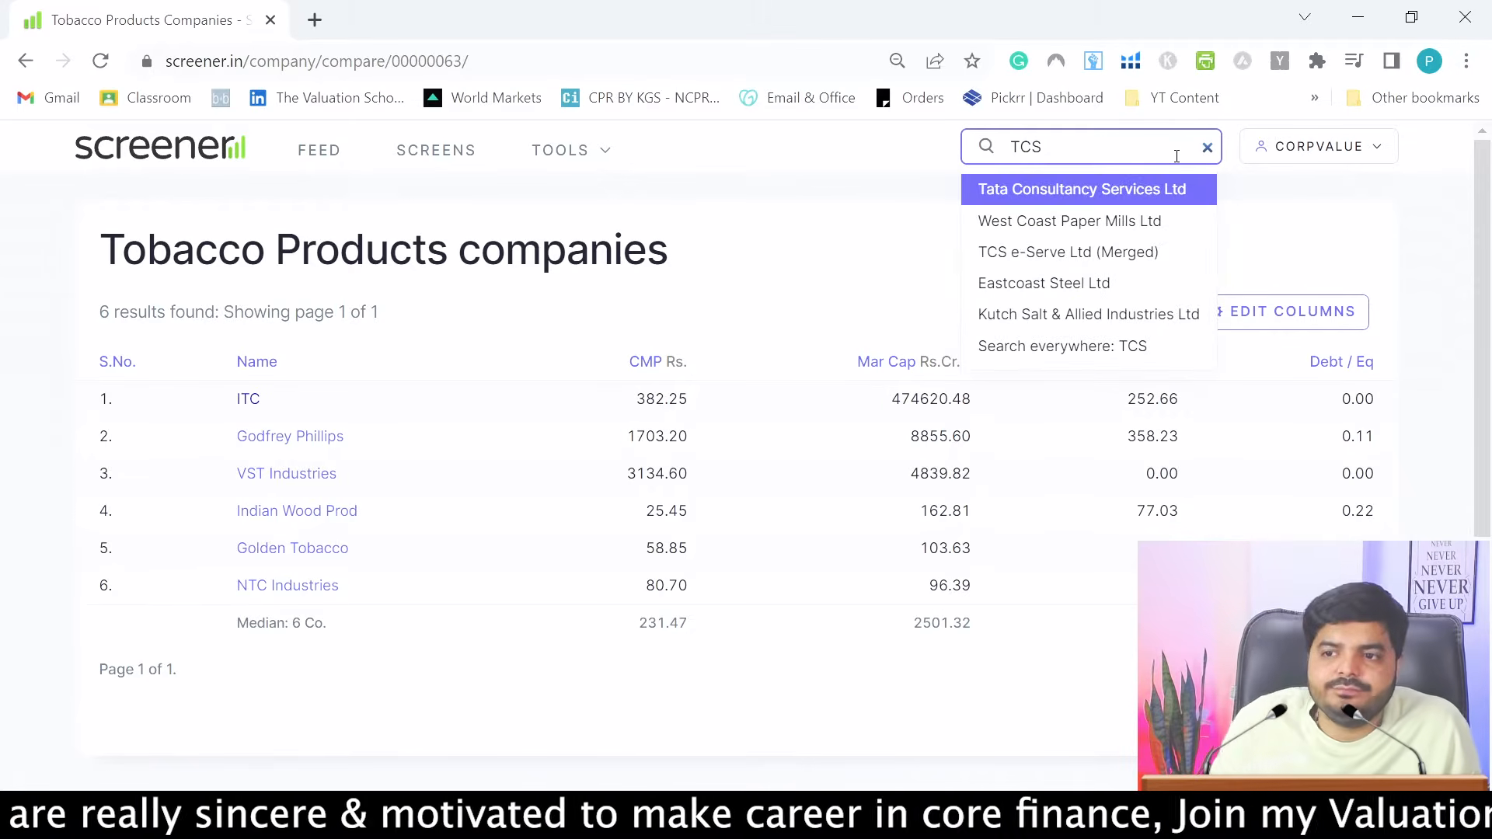
left_click(1085, 192)
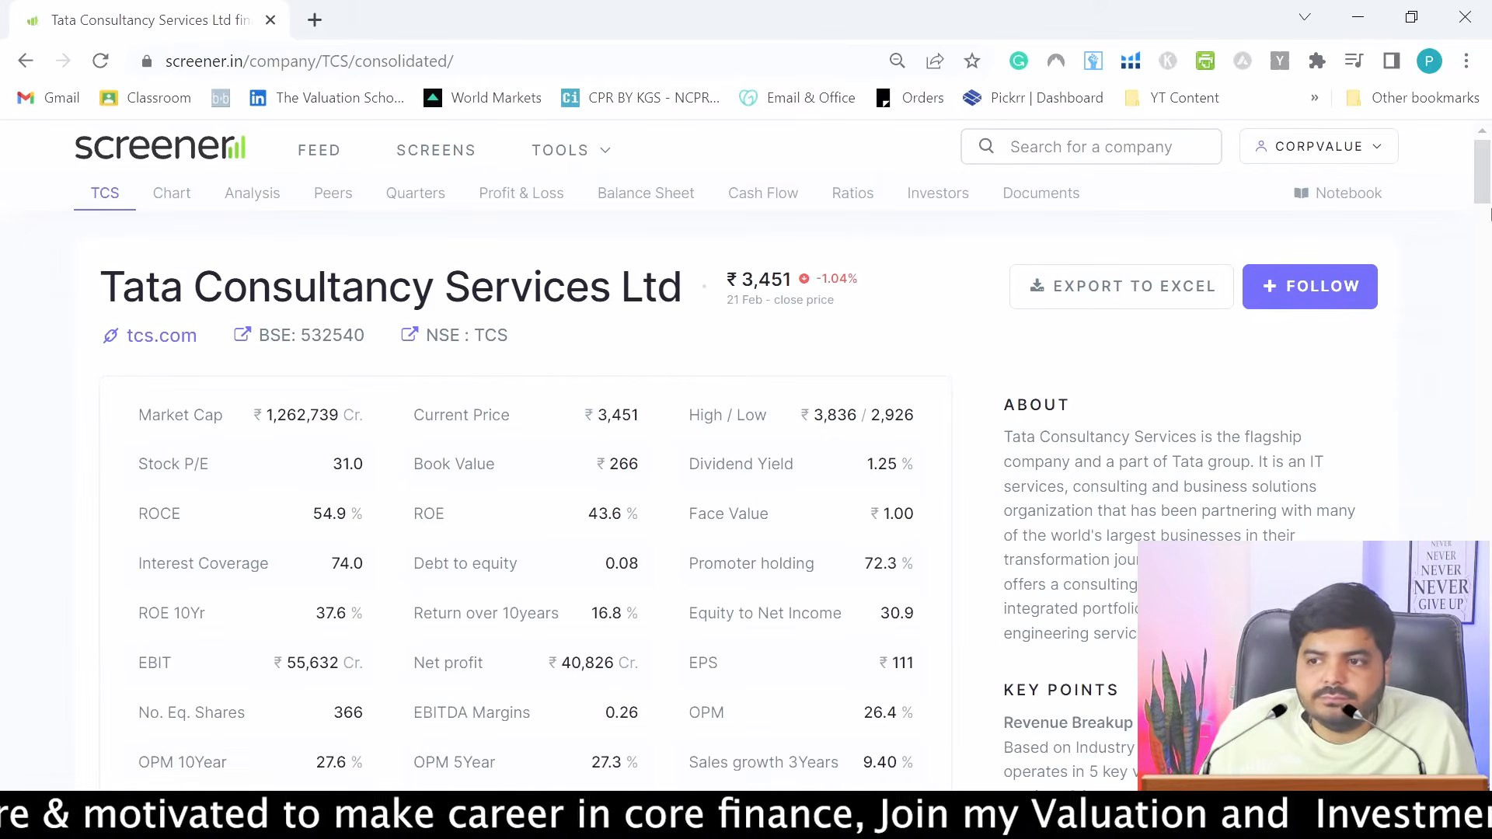
Open the IT - Software sector list from TCS's peer comparison and examine the market caps of its first six companies
scroll(1489, 233, "down", 12)
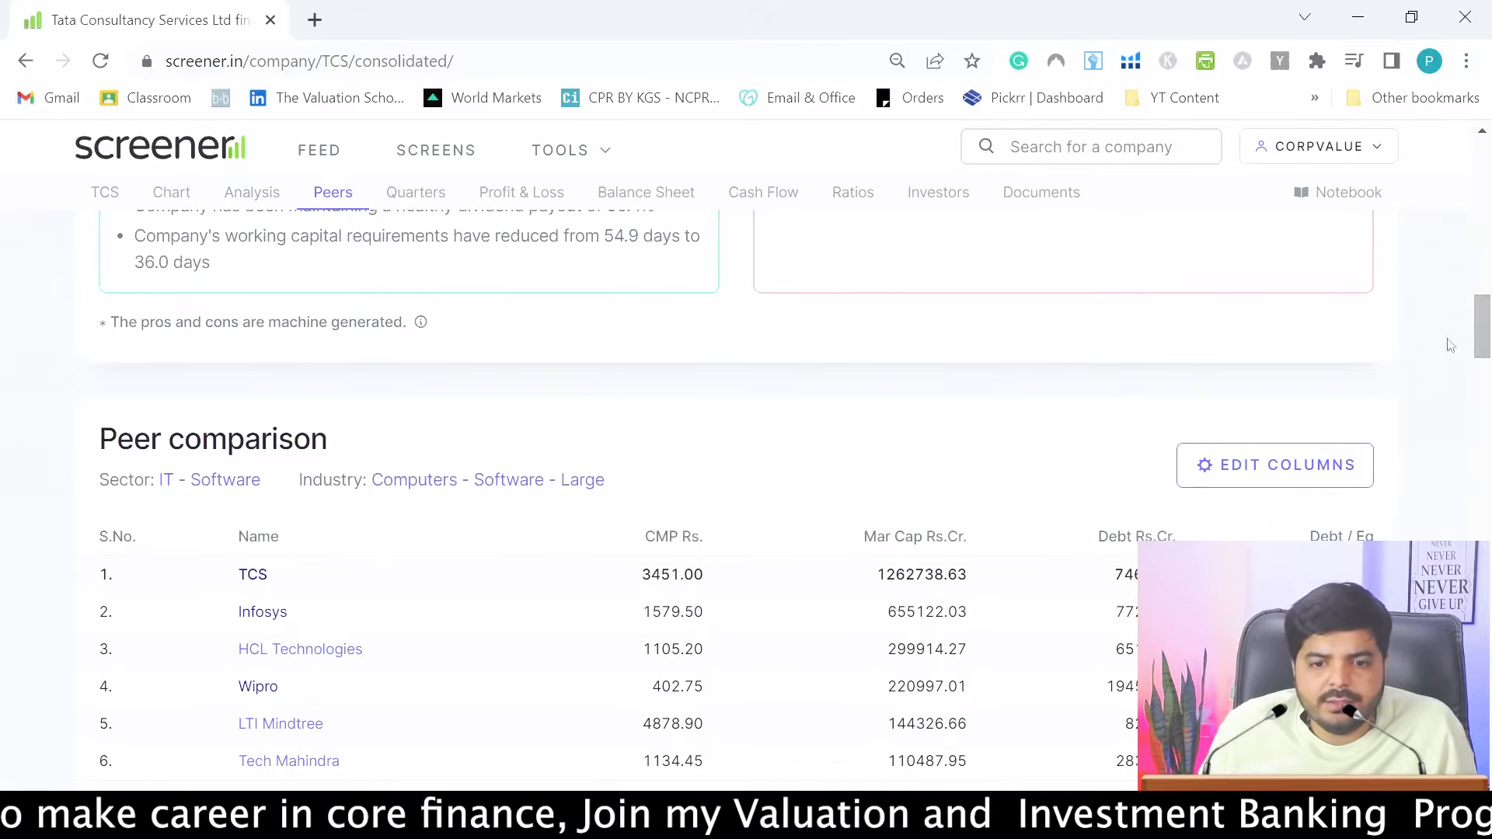
left_click(208, 480)
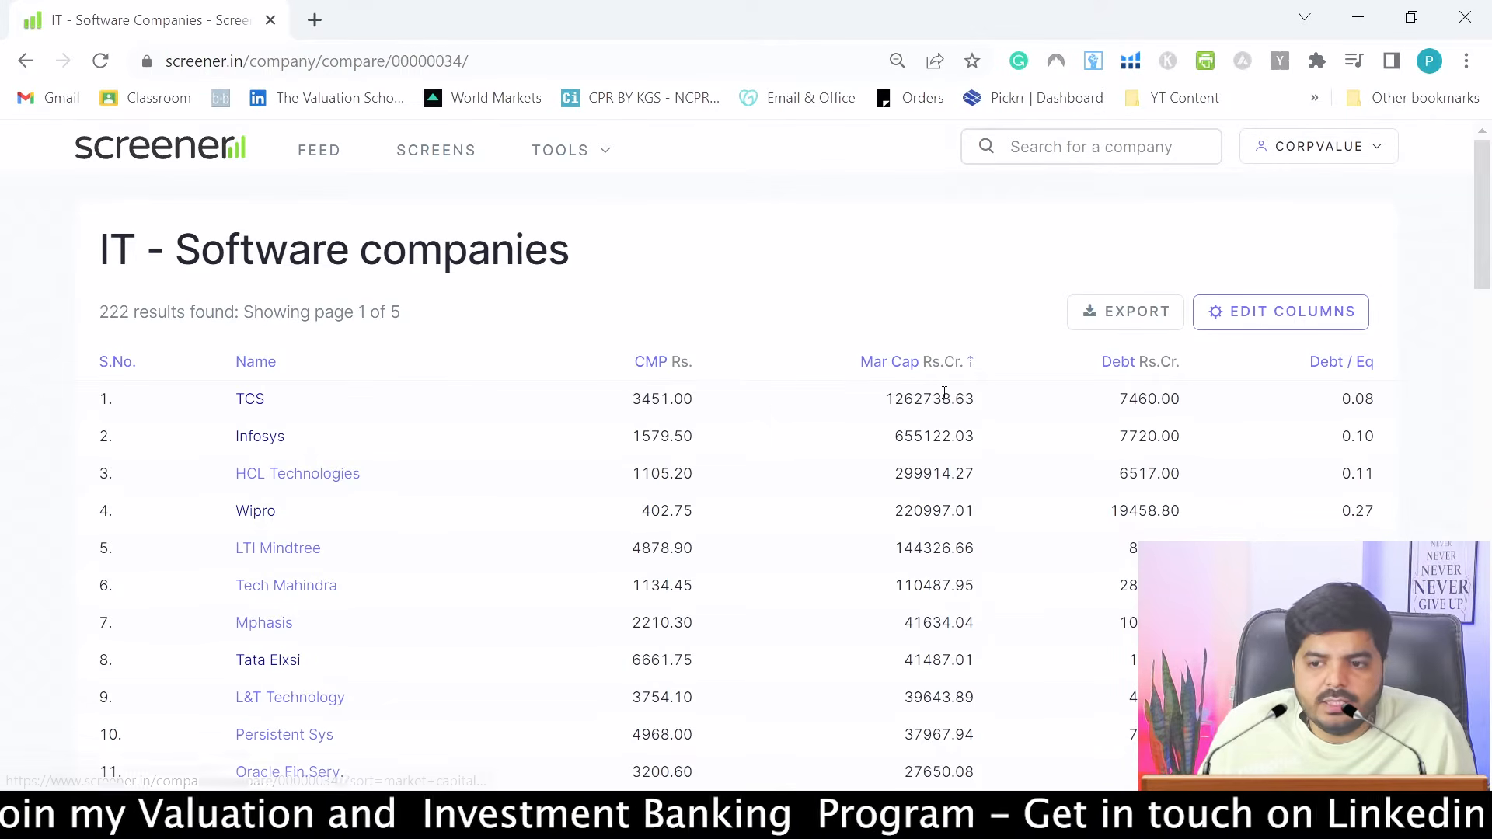
left_click_drag(894, 590, 868, 405)
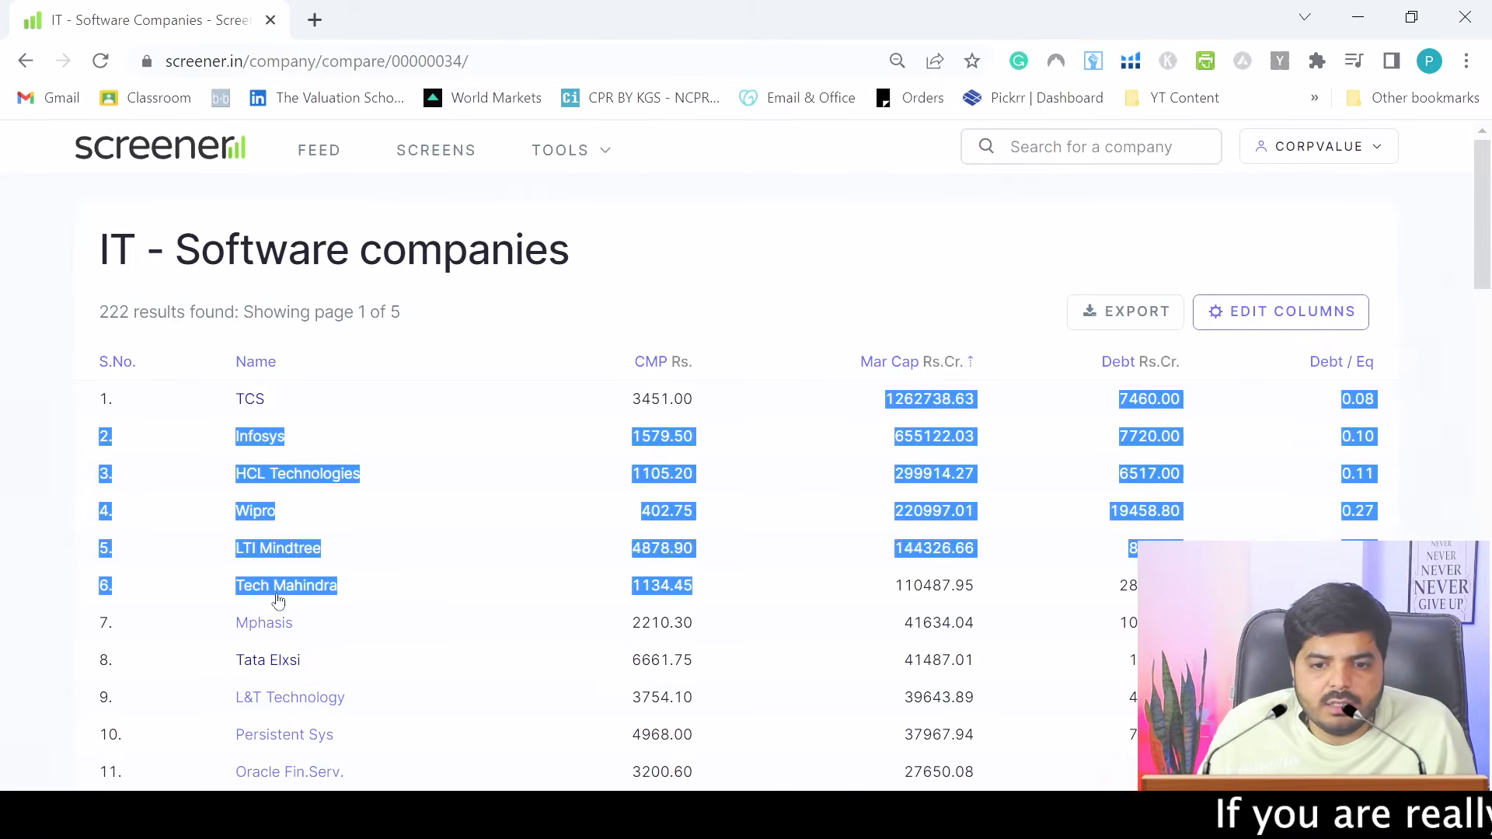
left_click_drag(64, 595, 1228, 587)
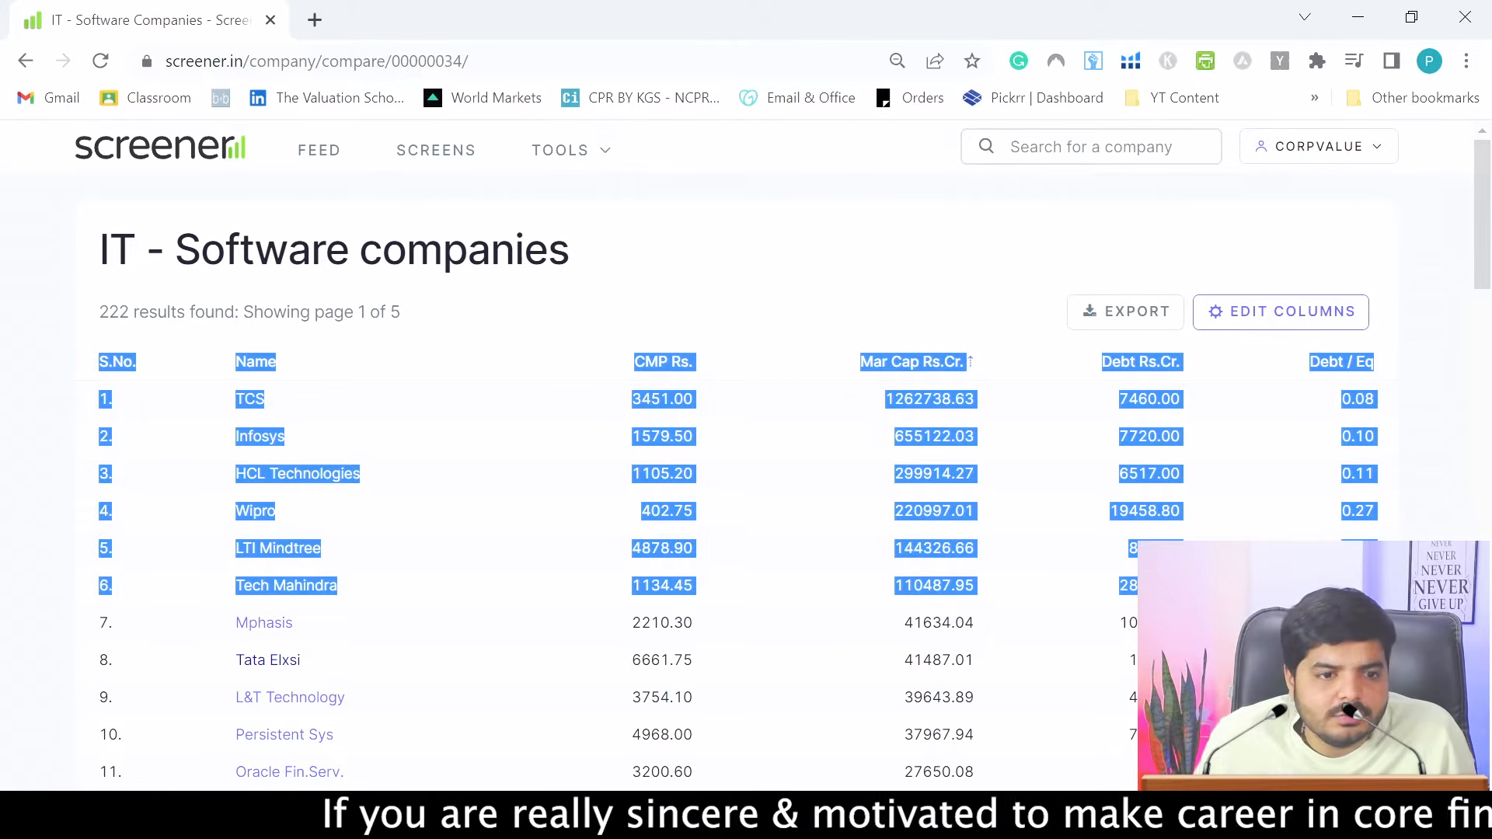
Switch to Excel's Beta - Comps sheet and compare the Avenue Super. and V-Mart Retail rows, including their market caps
key("alt+Tab")
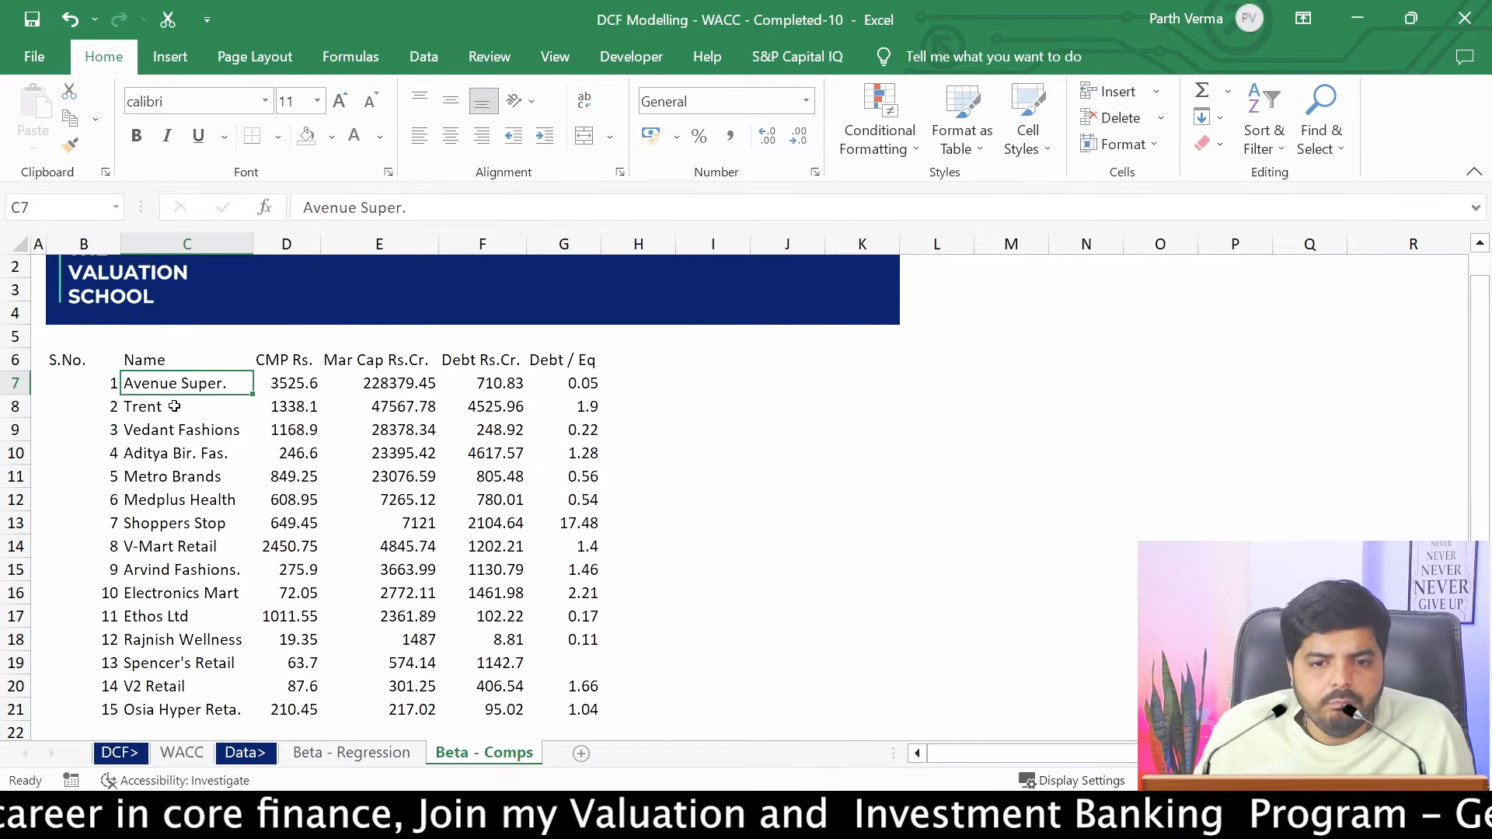
left_click_drag(133, 381, 191, 503)
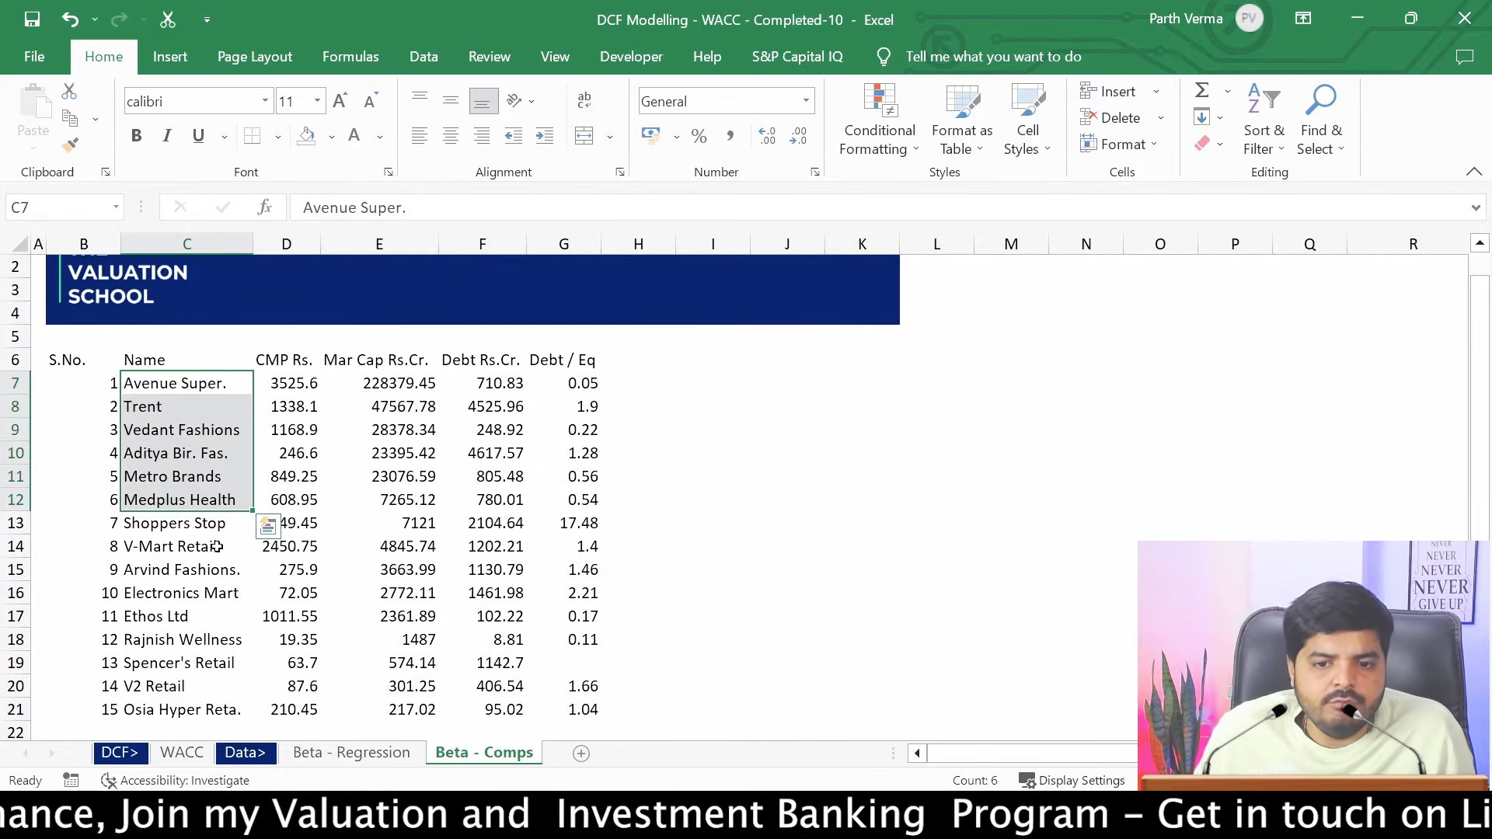
left_click(378, 550)
left_click(391, 384, "ctrl")
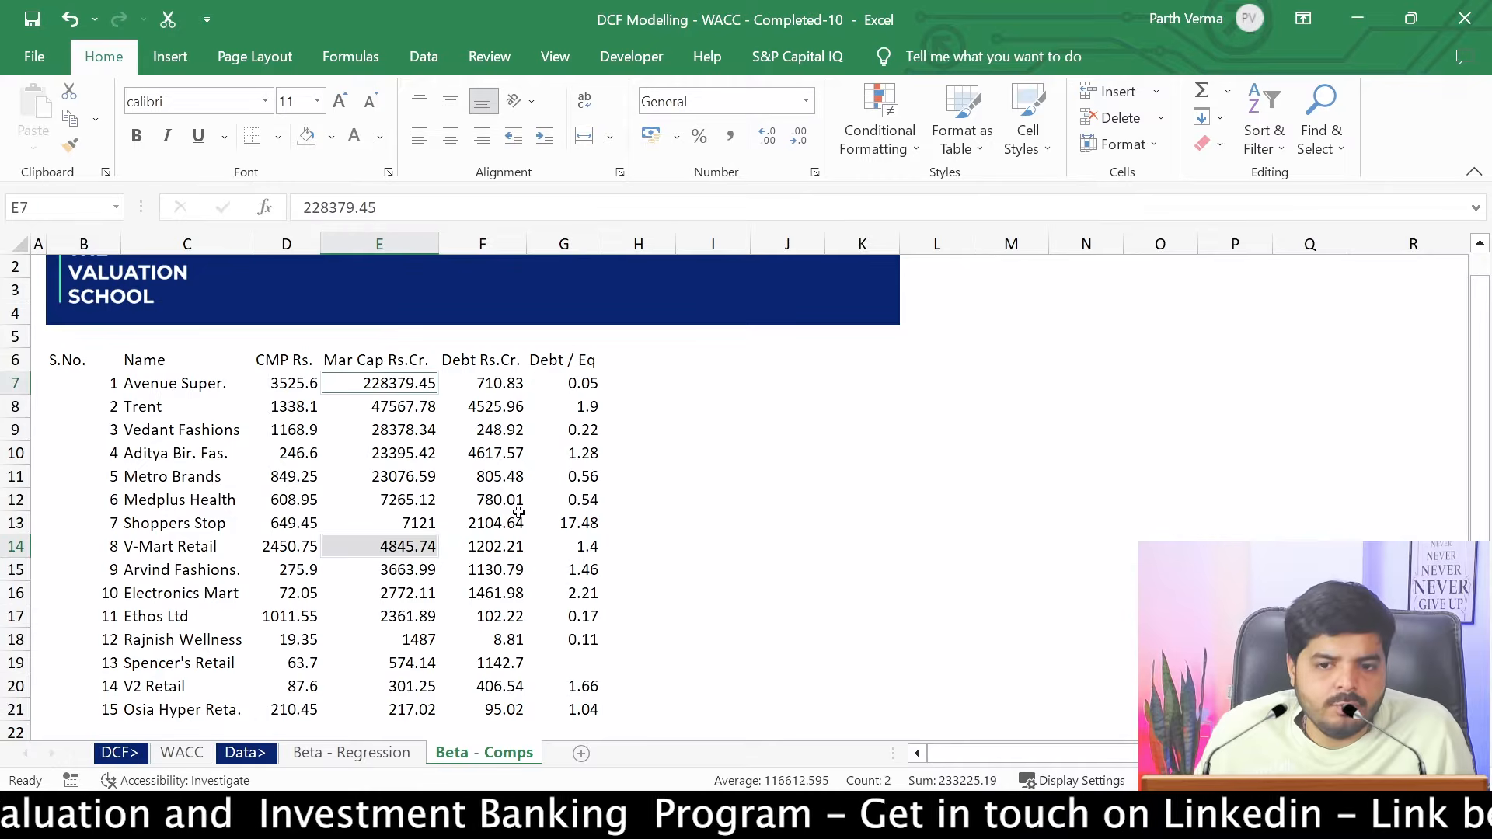
left_click(141, 547)
left_click(165, 381, "ctrl")
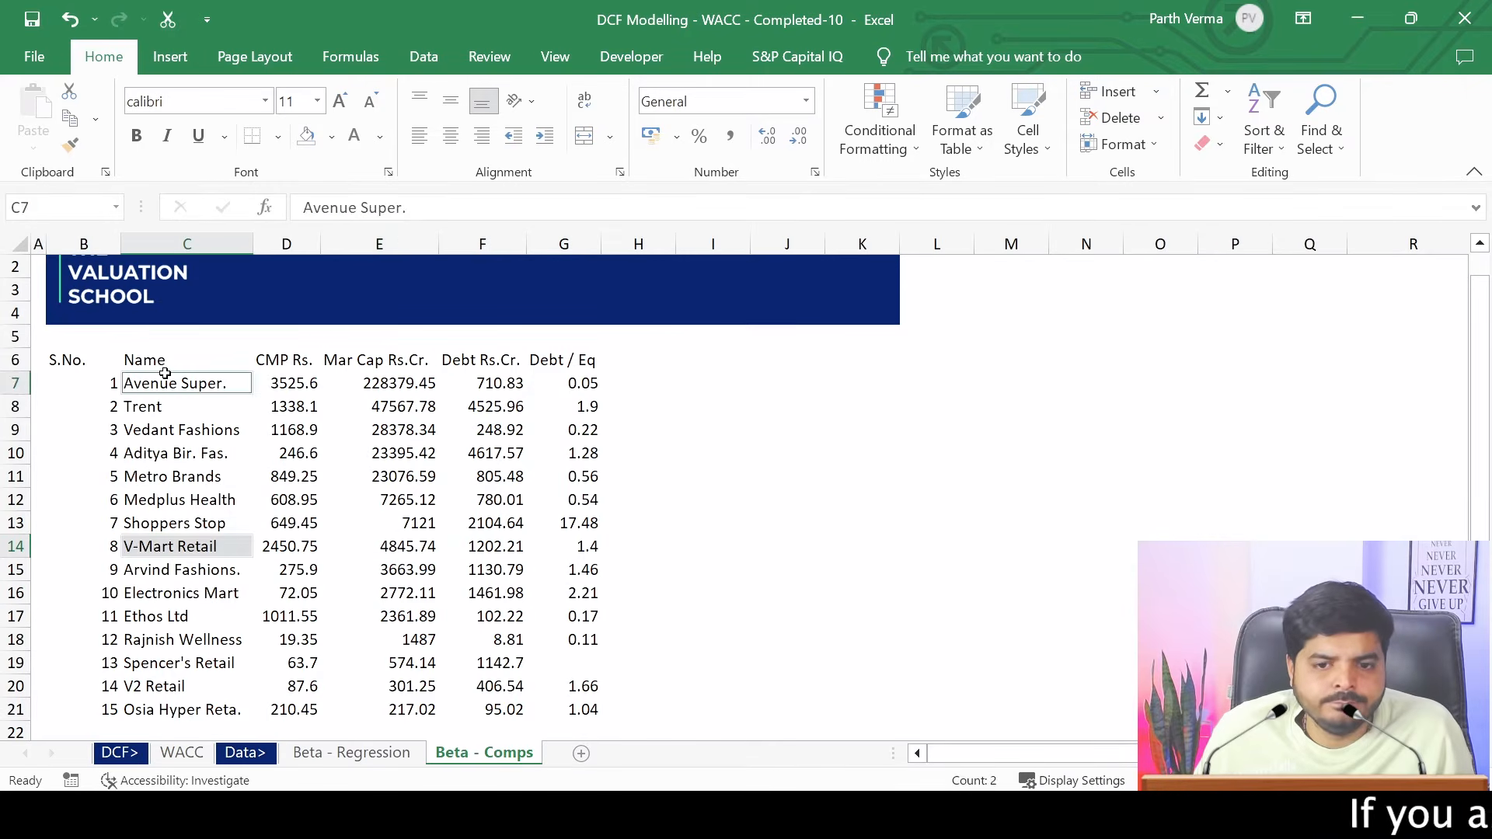
left_click(15, 383)
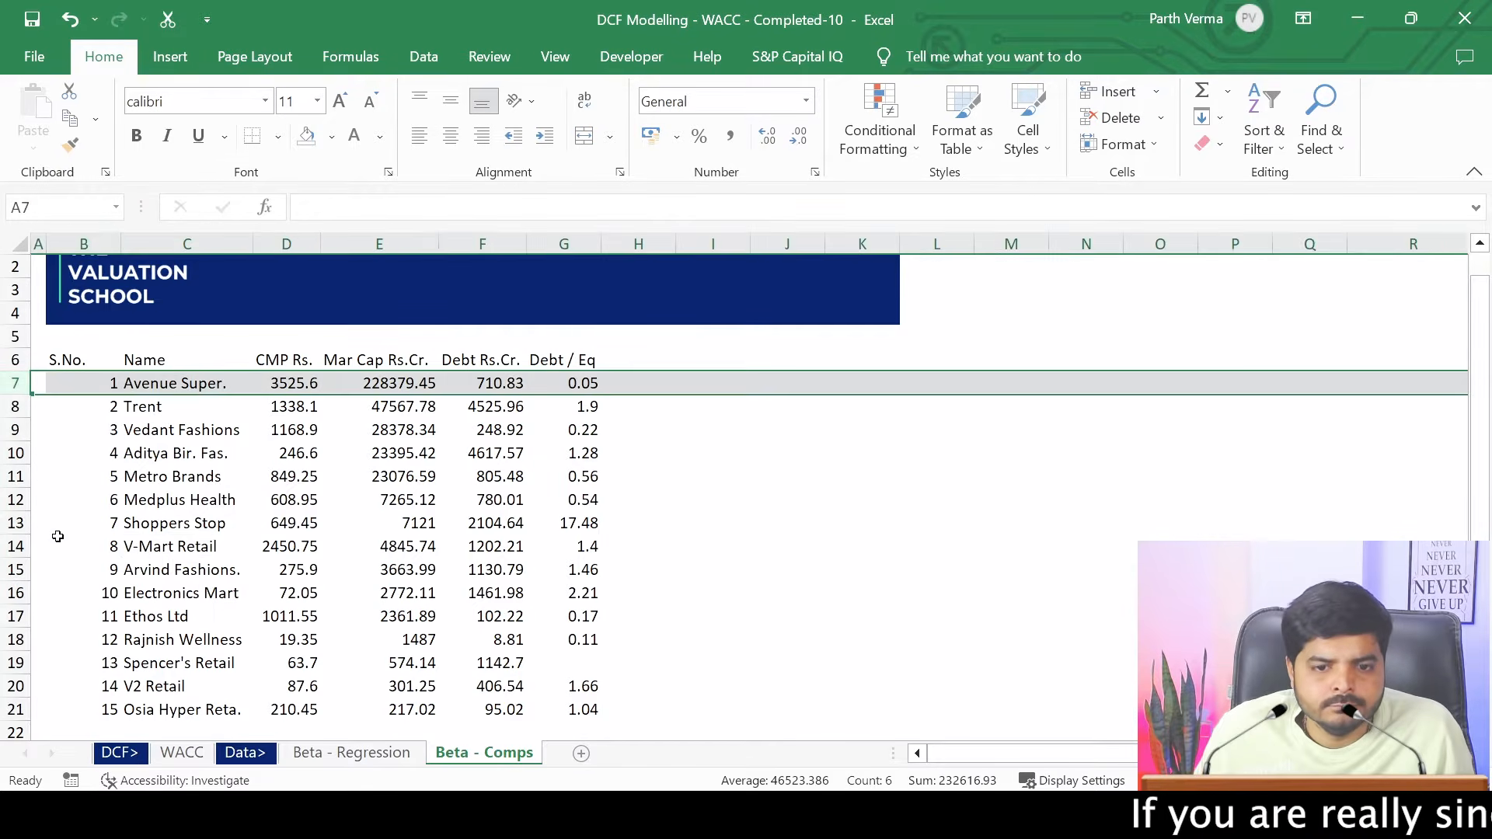
left_click(14, 546, "ctrl")
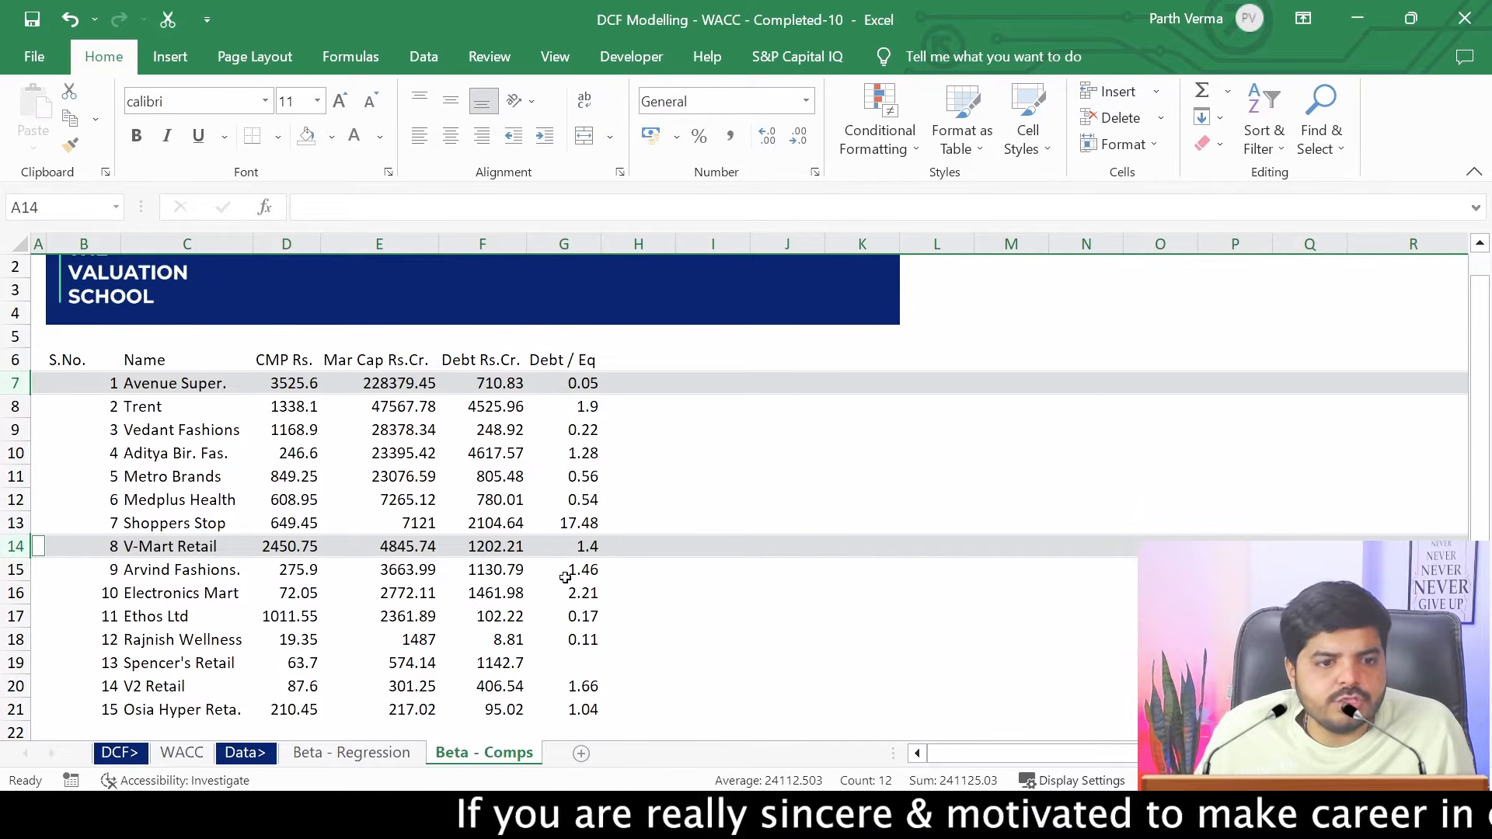
Examine V-Mart Retail's market cap against Avenue Super.'s, including V-Mart's price and debt figures
left_click(407, 548)
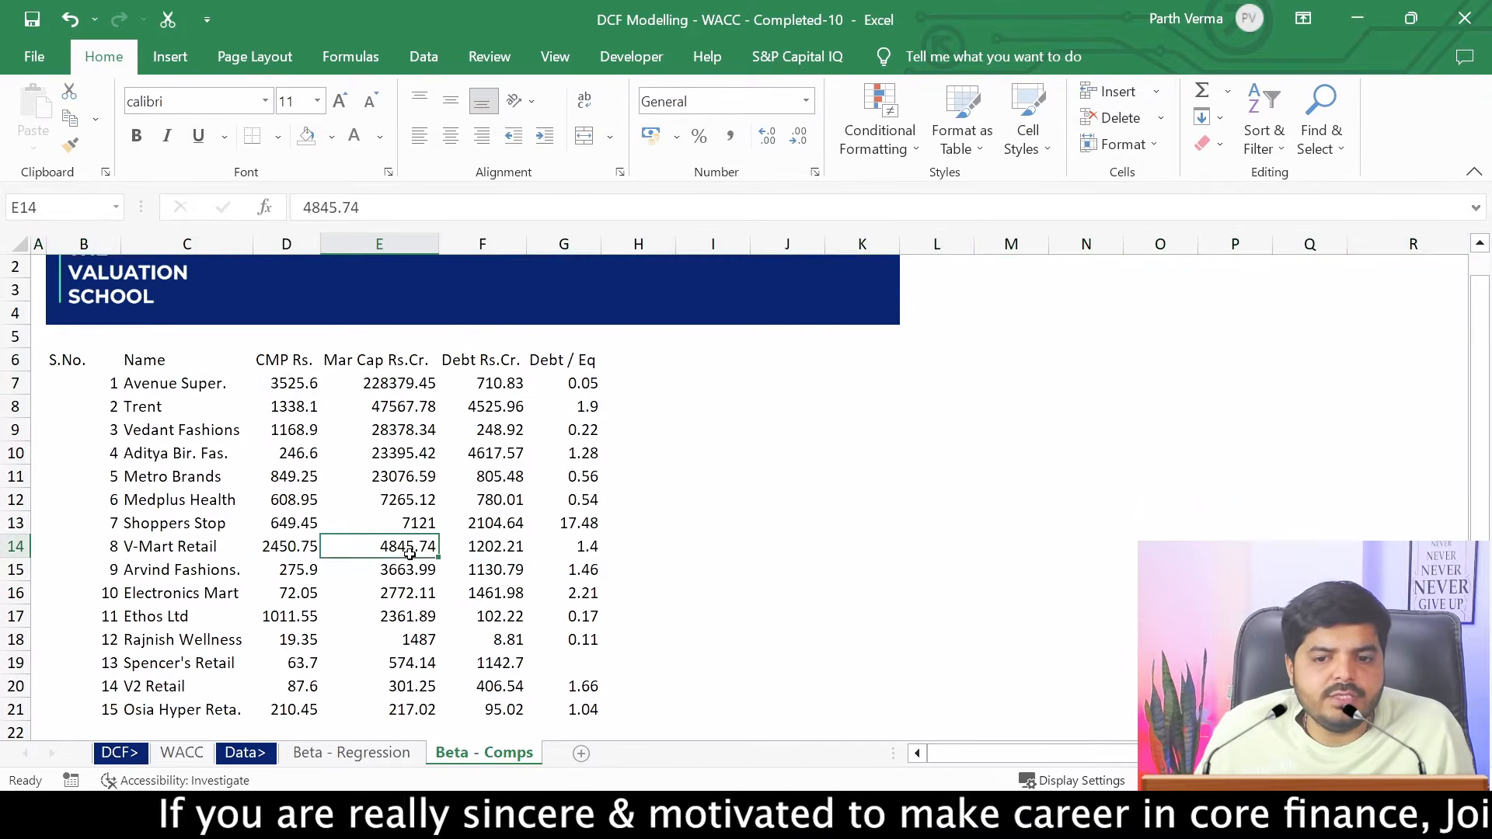
left_click(376, 385)
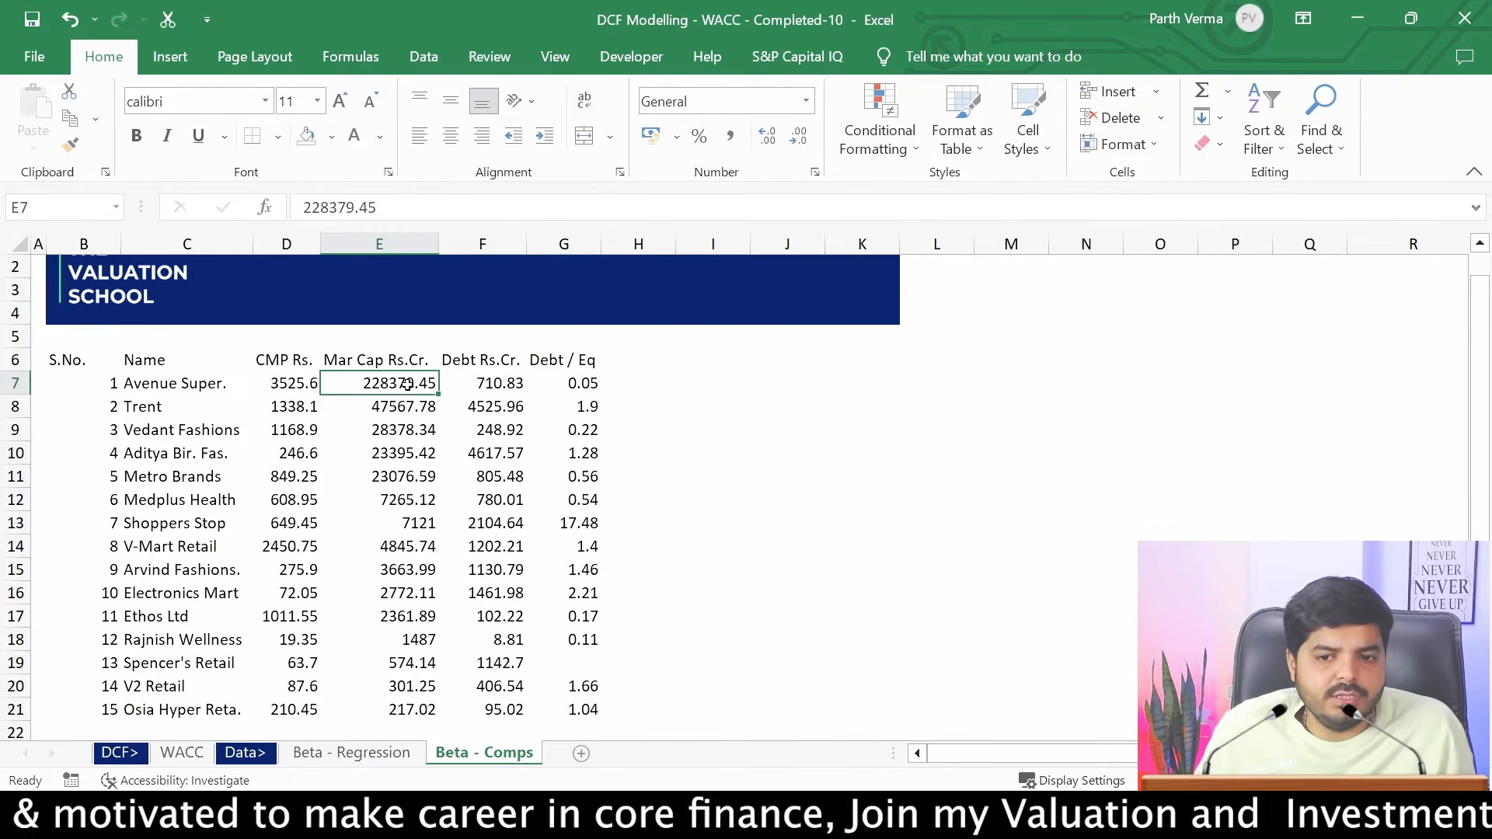
left_click(411, 544)
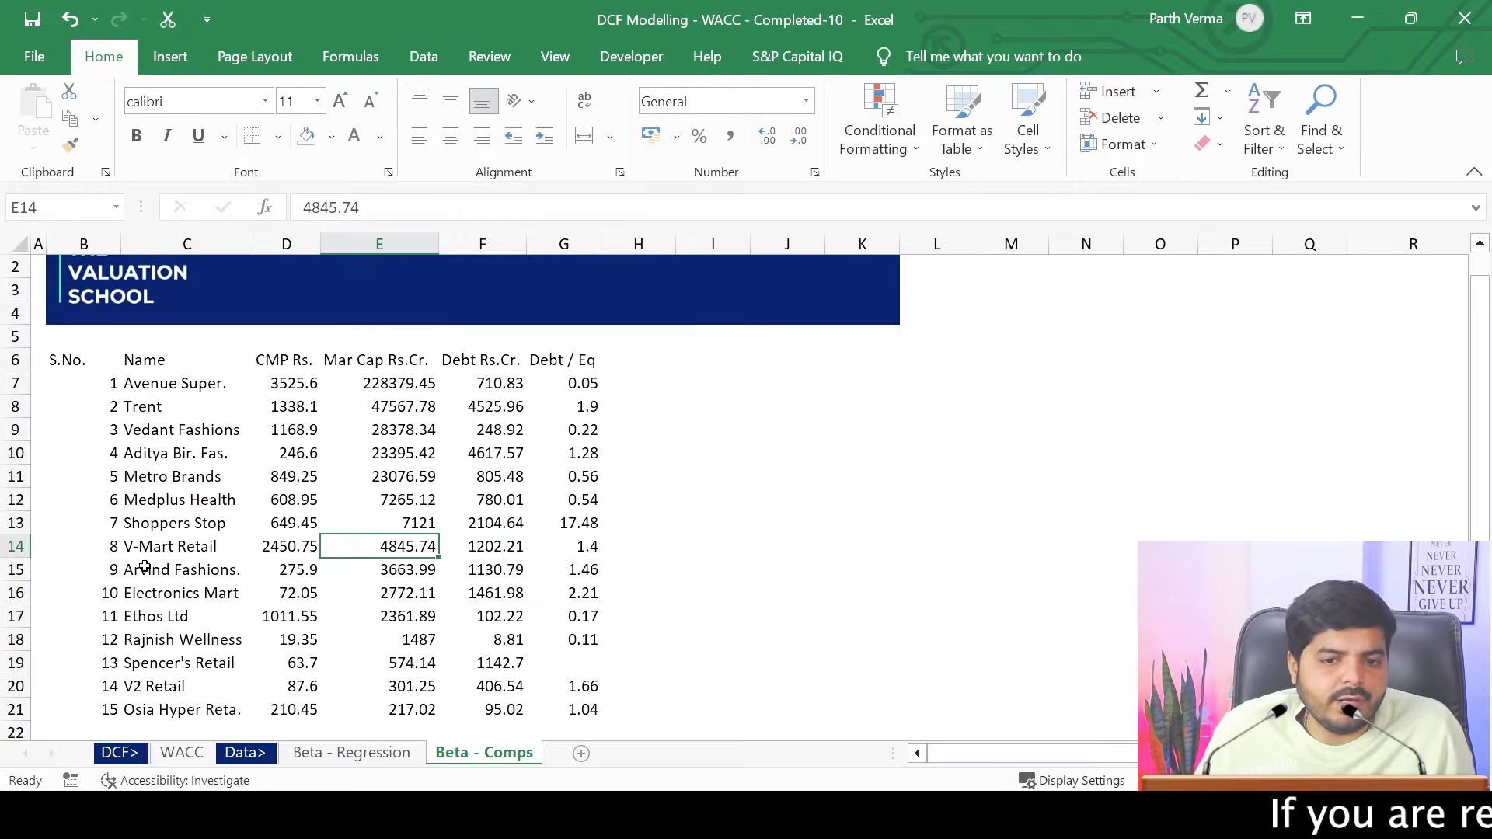
left_click(163, 542)
left_click(158, 382)
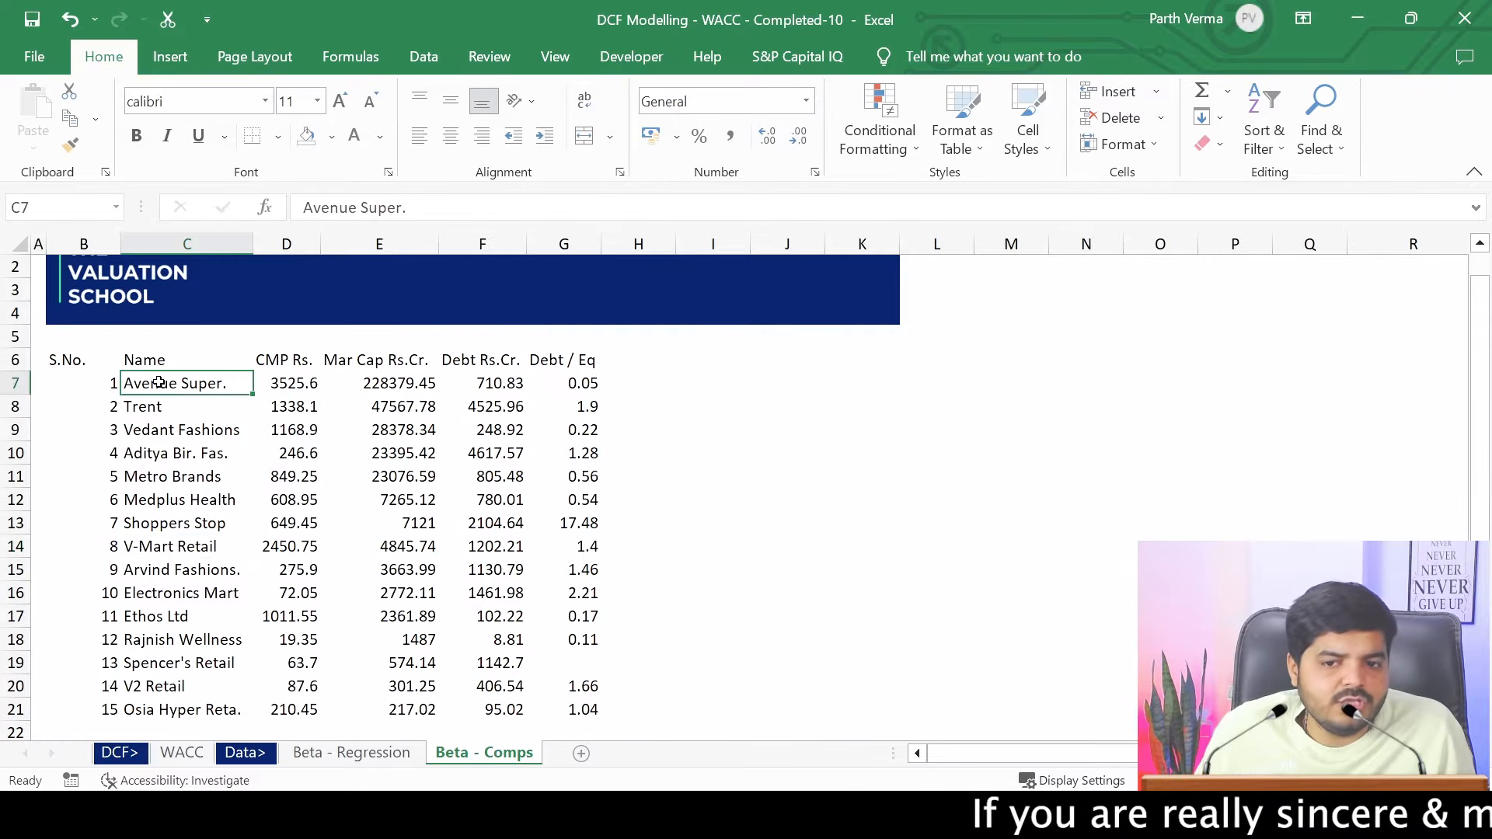
left_click_drag(168, 548, 484, 550)
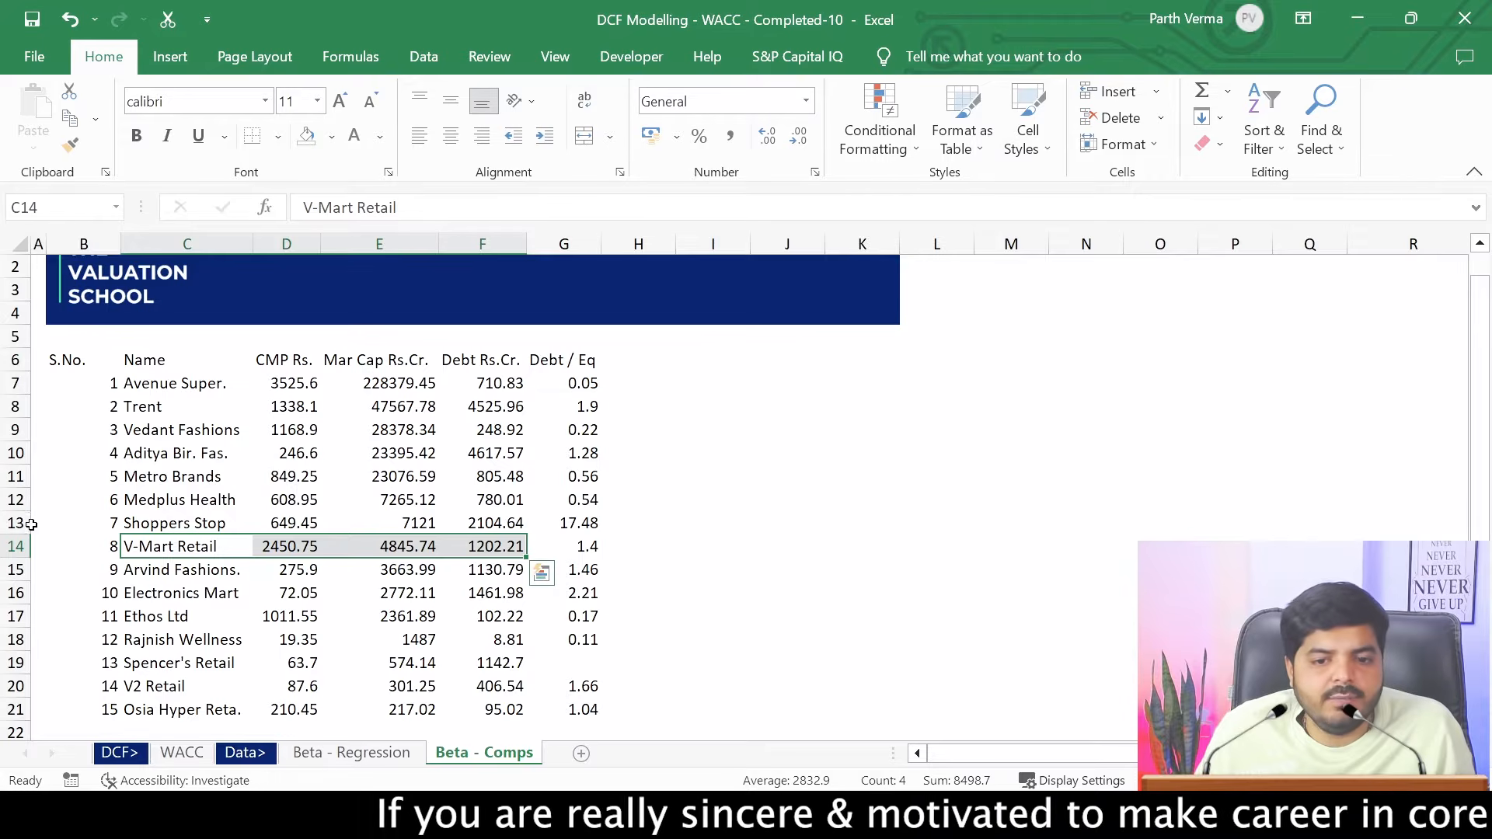
Remove all peers from Medplus Health down to Osia Hyper Reta. from the comps table, keeping the first five companies
left_click_drag(9, 522, 11, 663)
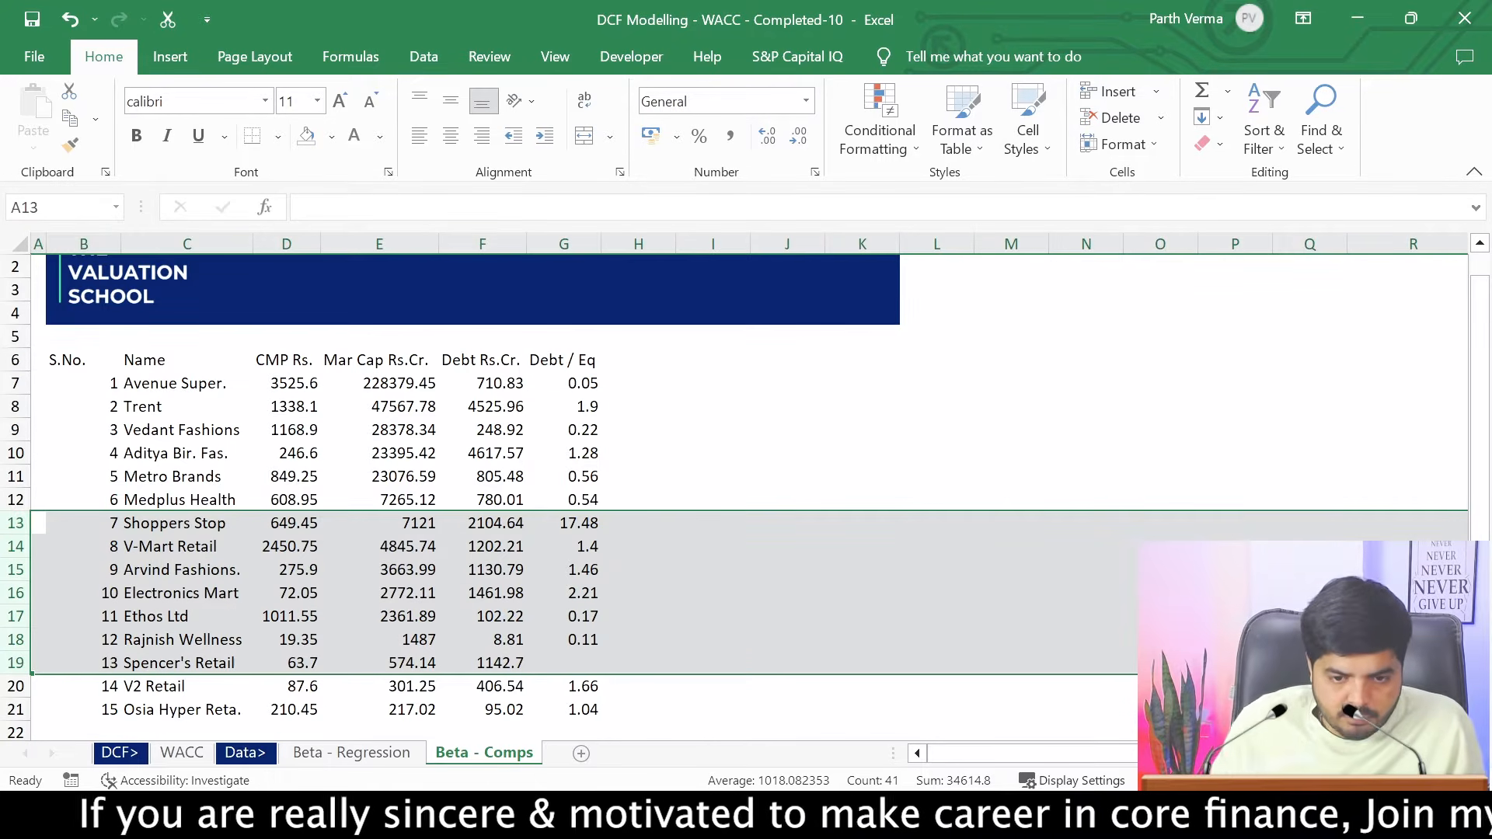
key("ctrl+minus")
key("Delete")
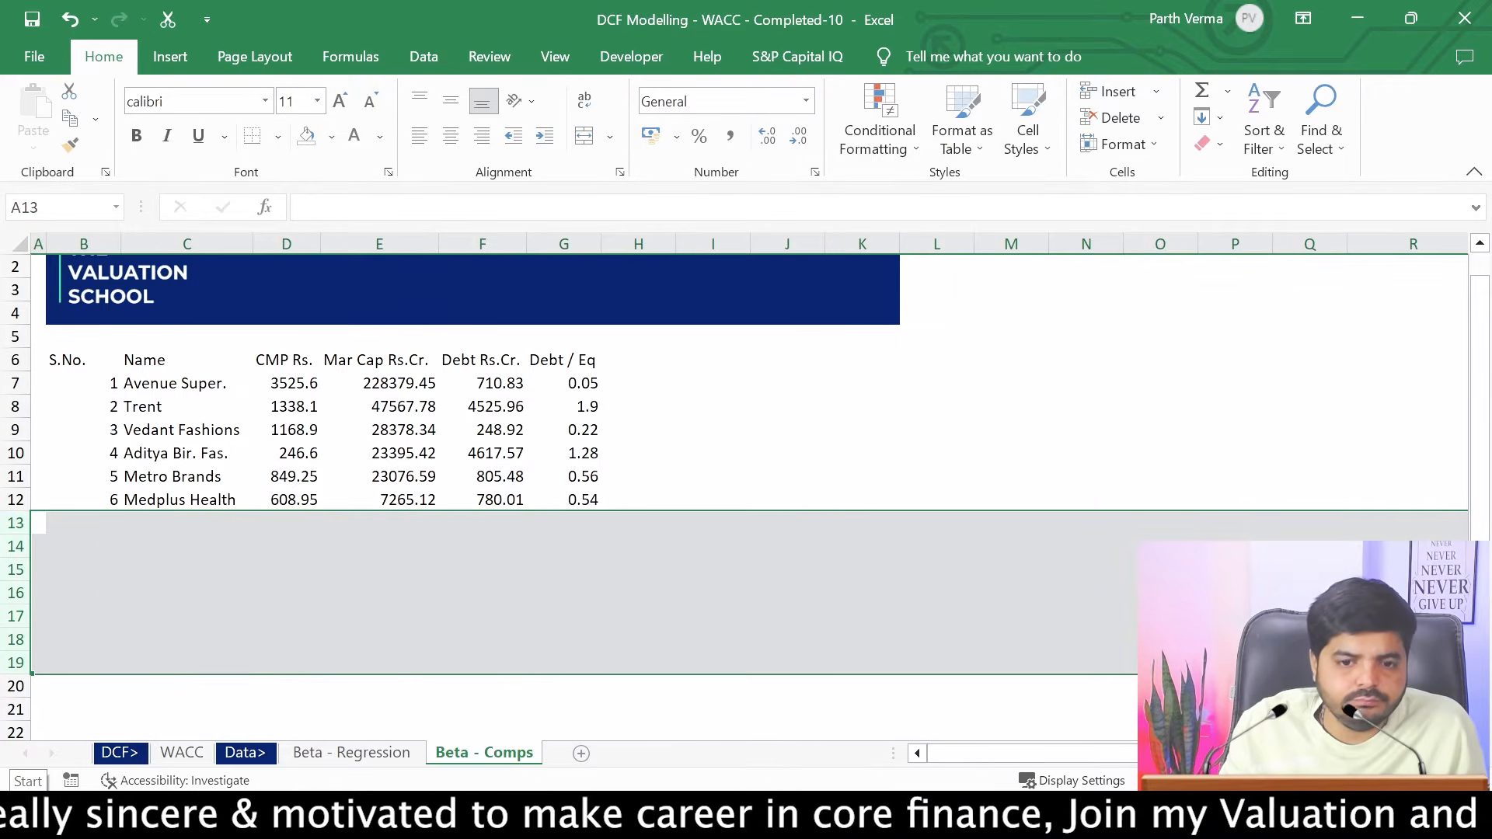
key("Up")
key("shift+space")
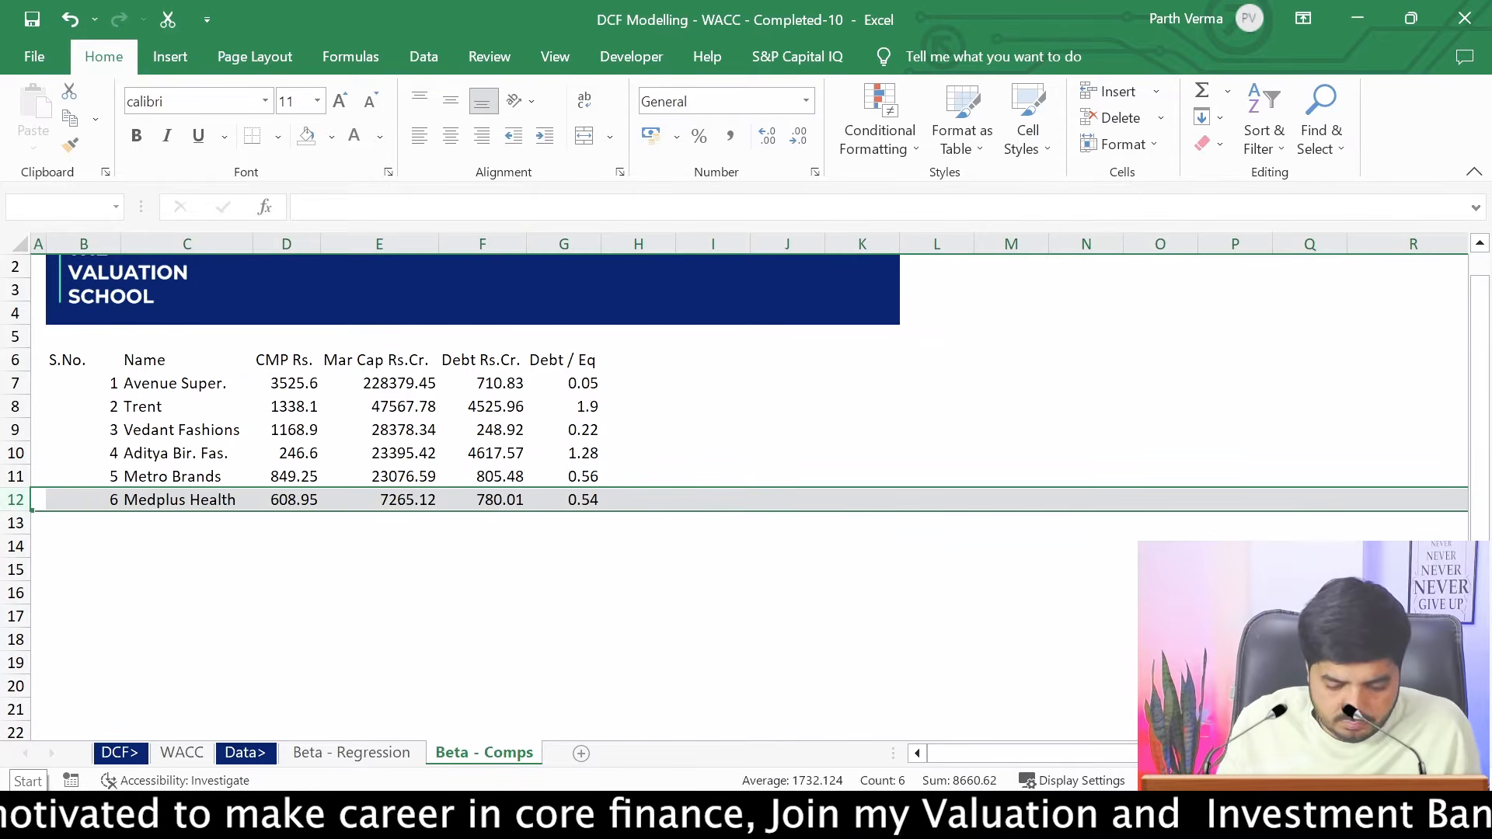
key("Delete")
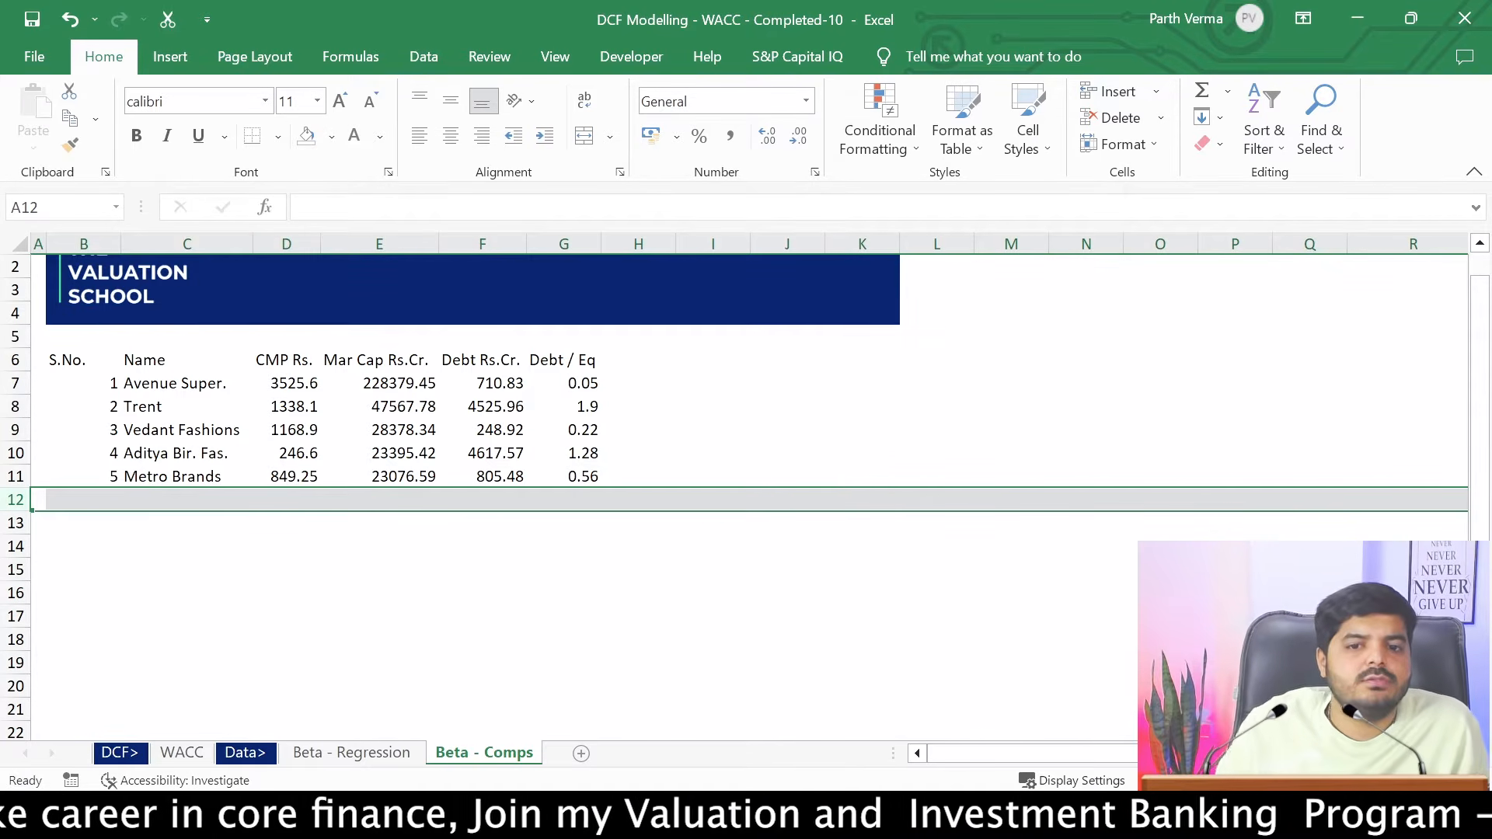
left_click(692, 337)
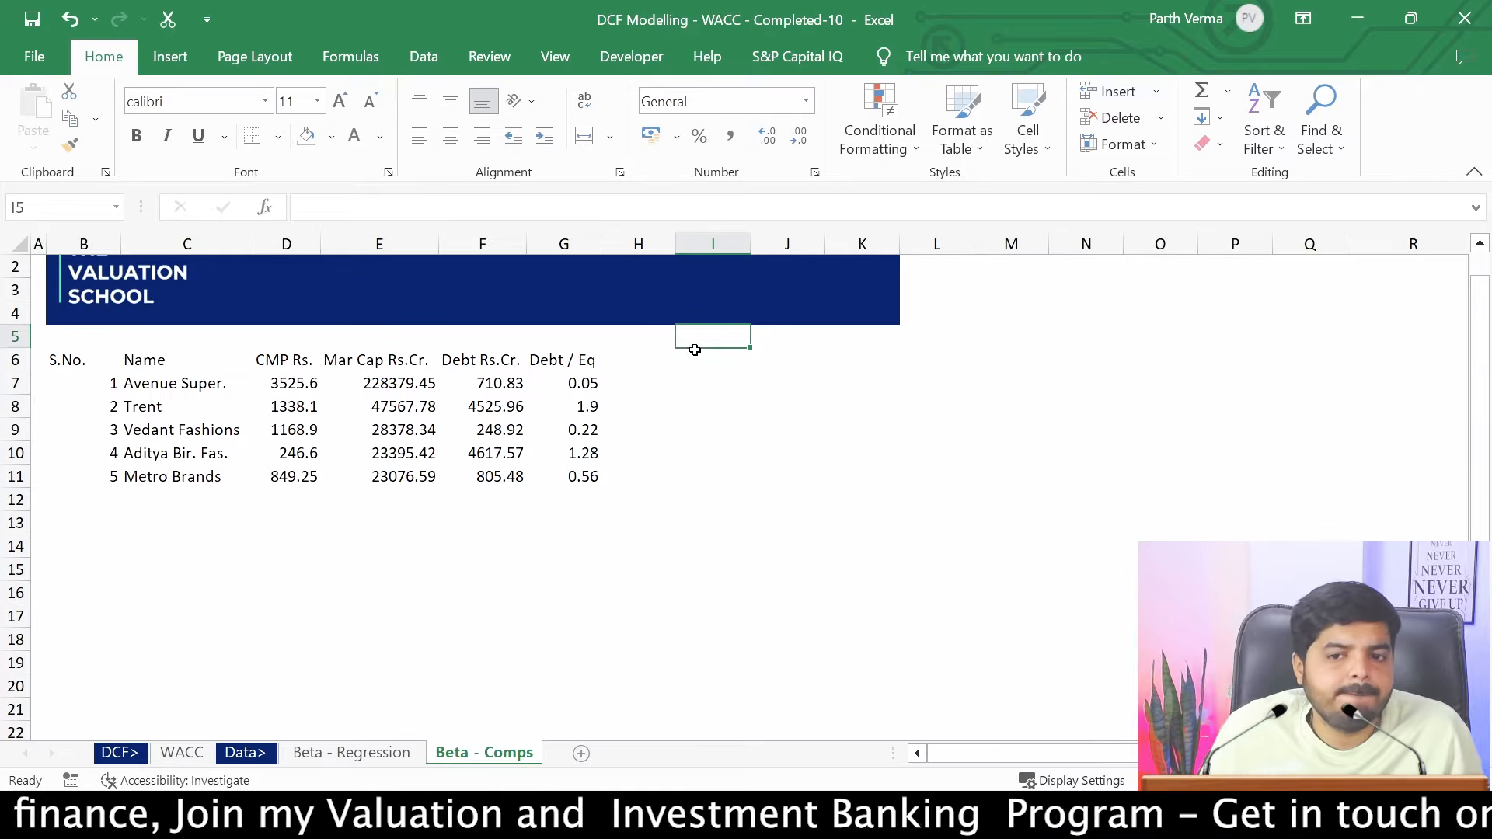
left_click(590, 391)
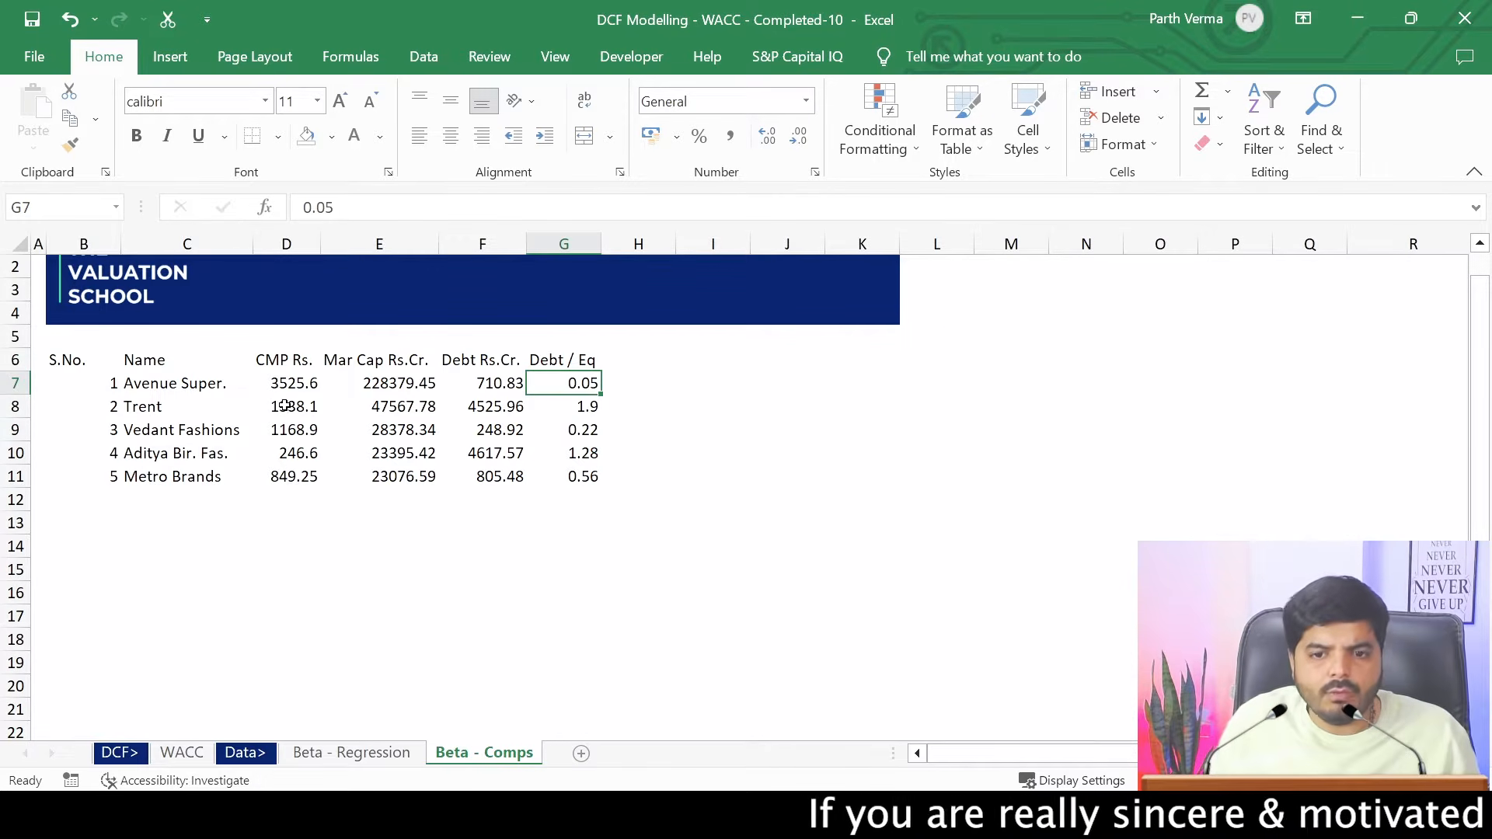
Copy the five company names from Beta - Comps and paste them as values into the WACC sheet's Peer Comps starting at B14
left_click_drag(165, 378, 150, 477)
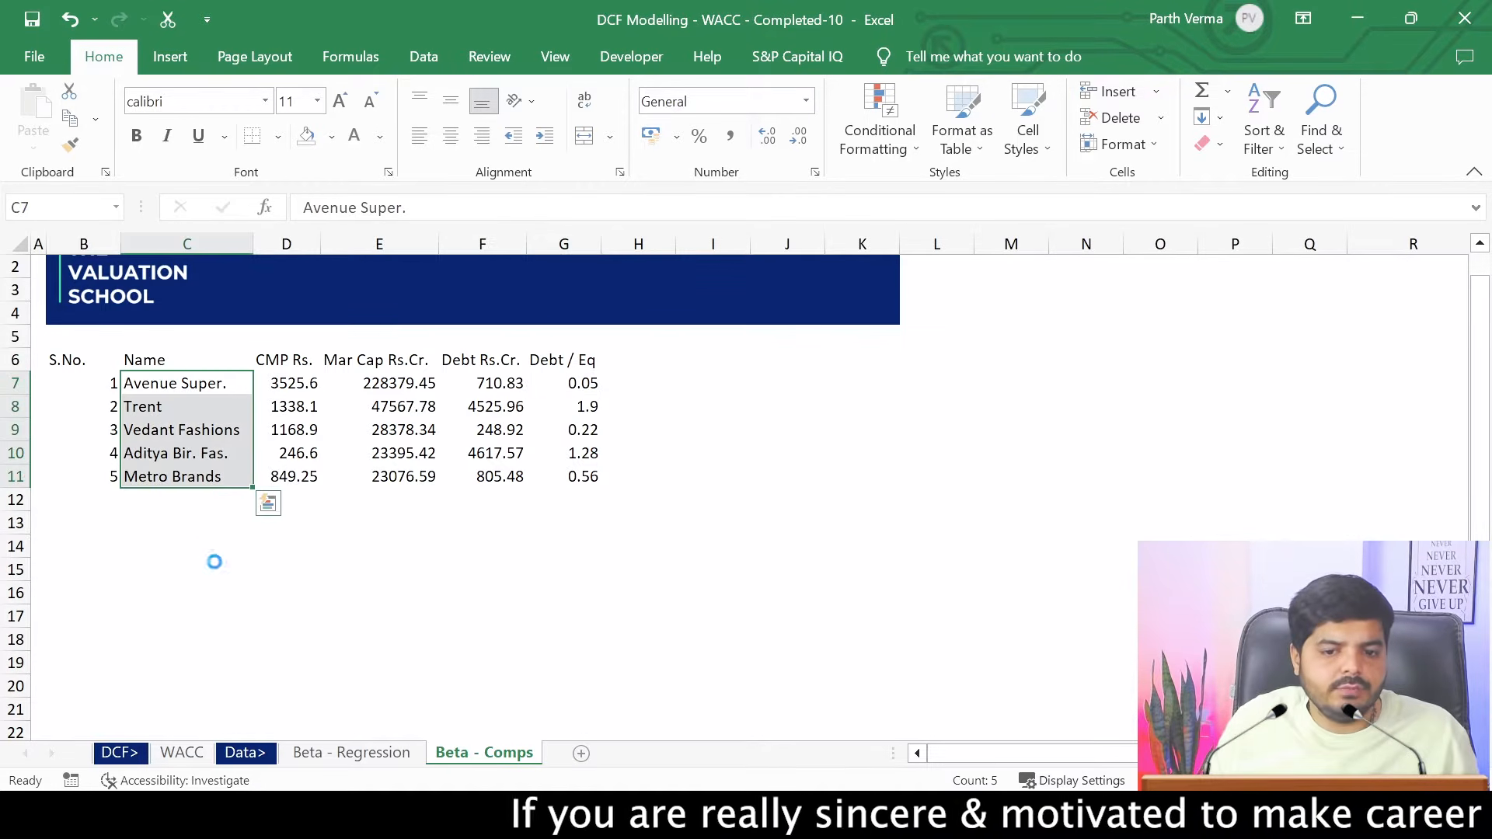
key("ctrl+c")
left_click(185, 758)
left_click(79, 576)
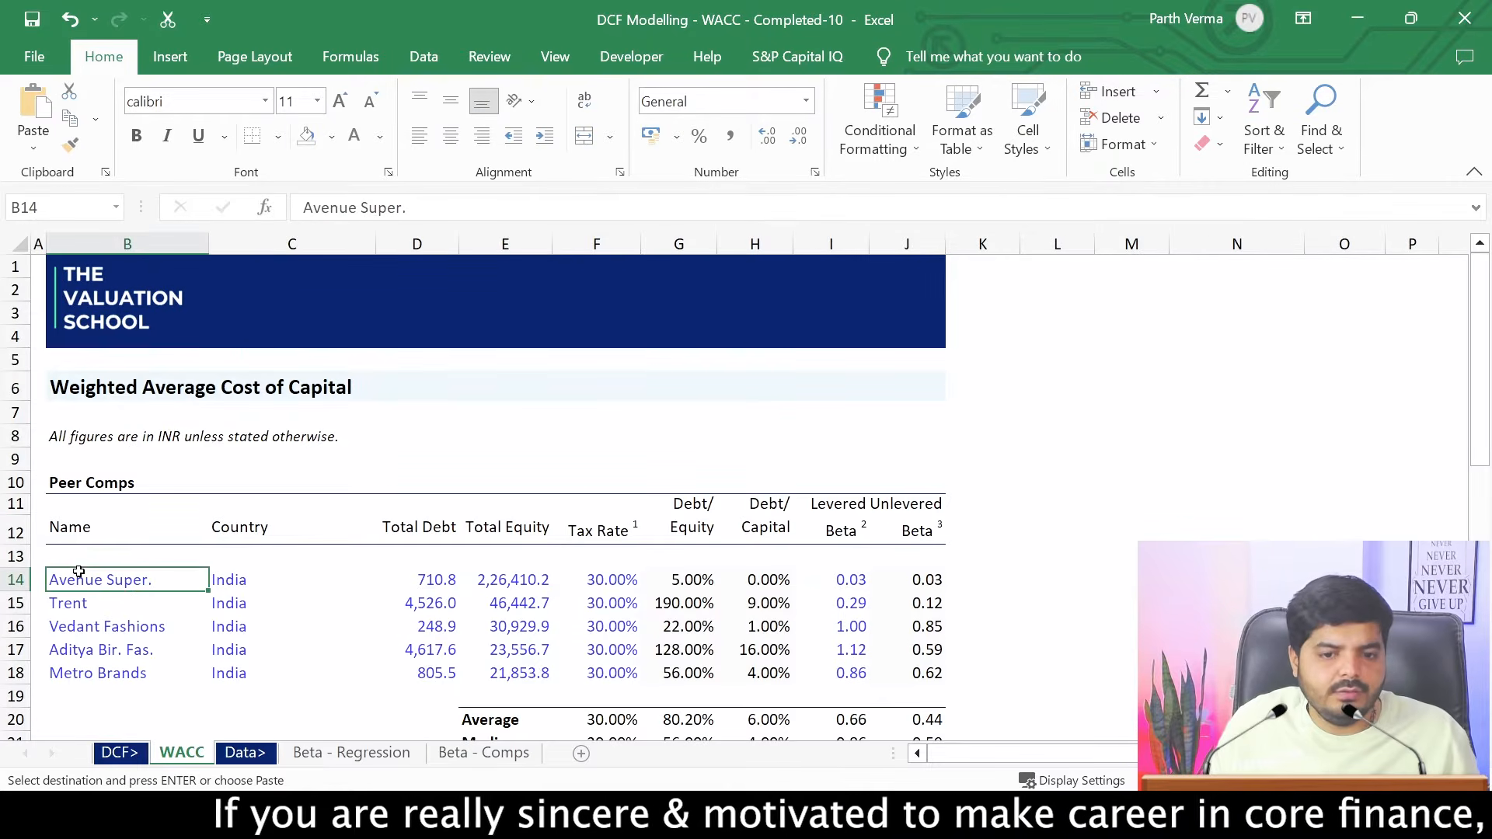
key("ctrl+alt+v")
key("v")
key("Return")
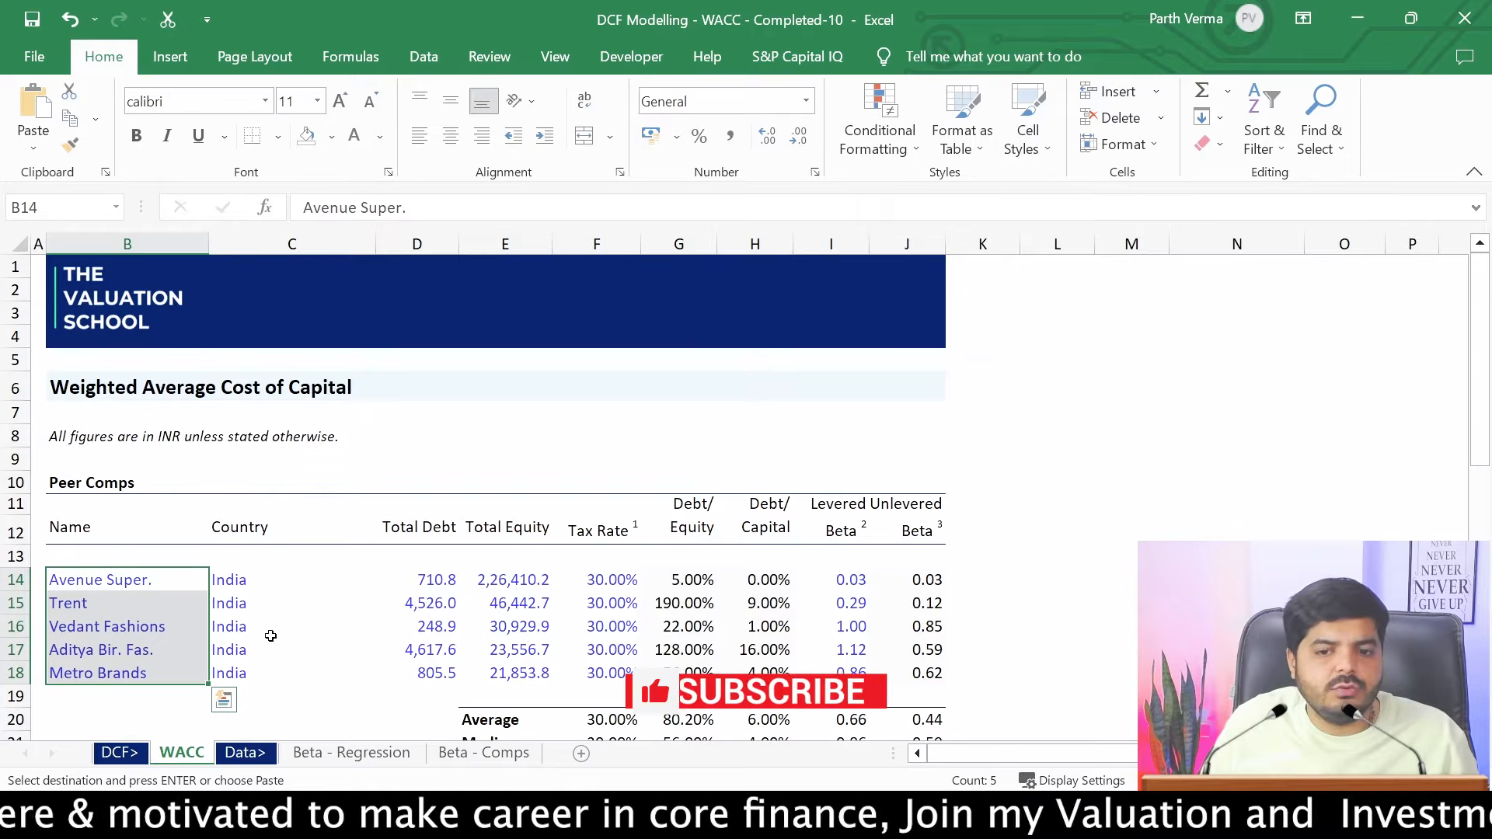
Link the WACC sheet's Total Debt in D14 to 'Beta - Comps'!F7 and fill the formula down for all five peers
left_click(466, 754)
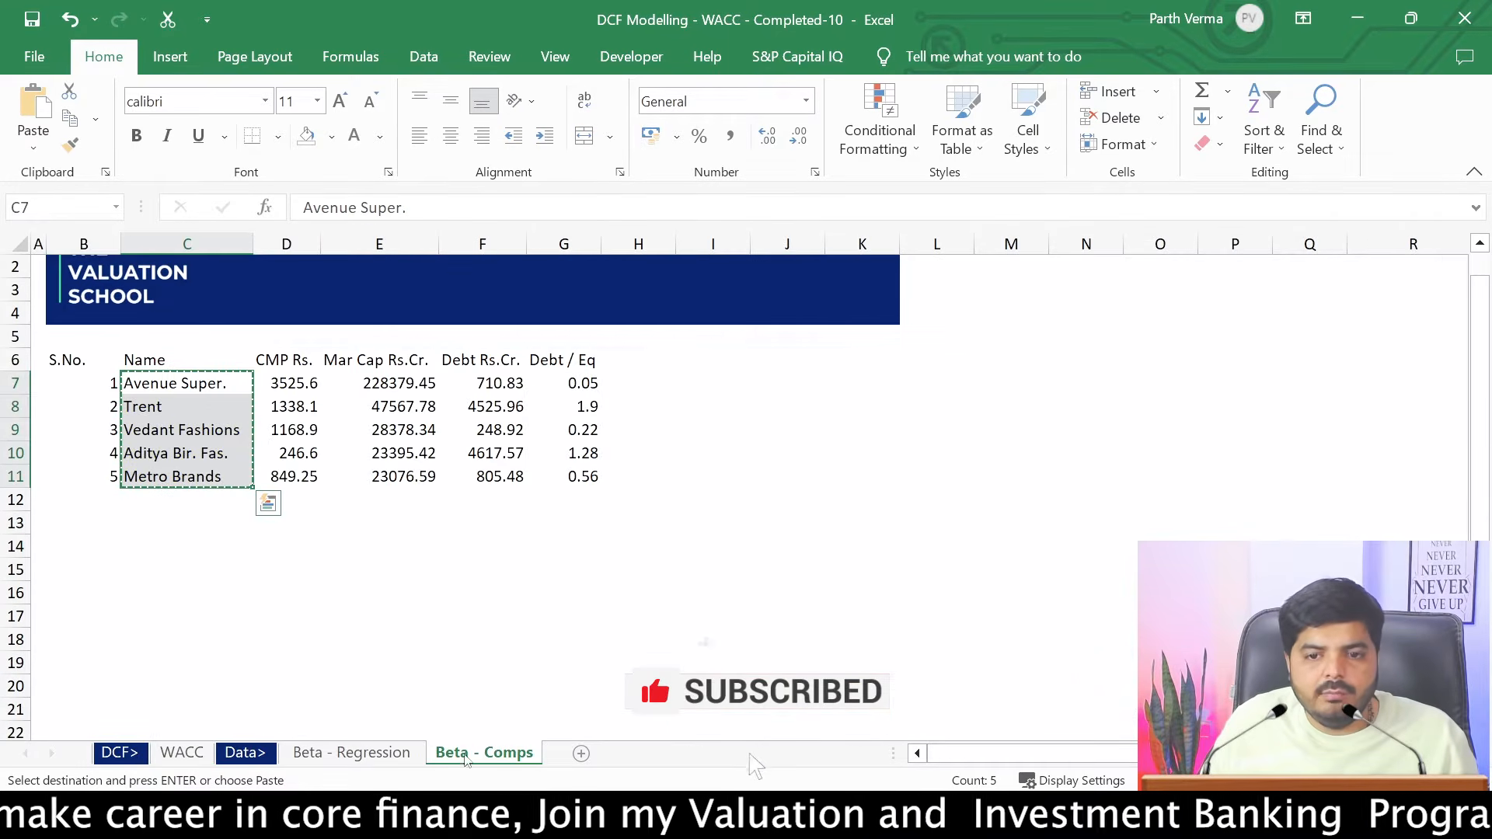
left_click(182, 753)
left_click(441, 582)
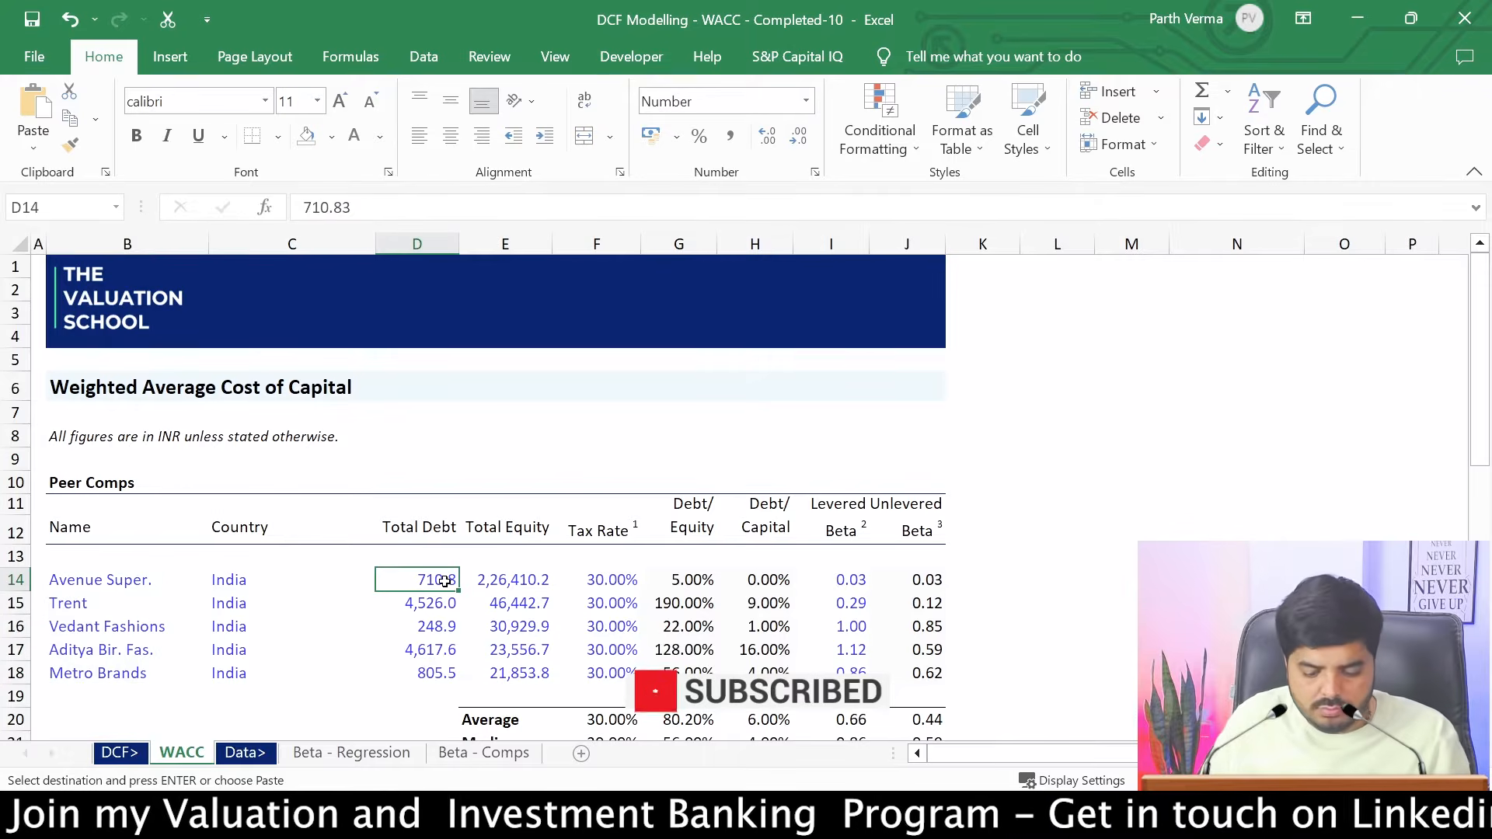
type("=")
left_click(488, 753)
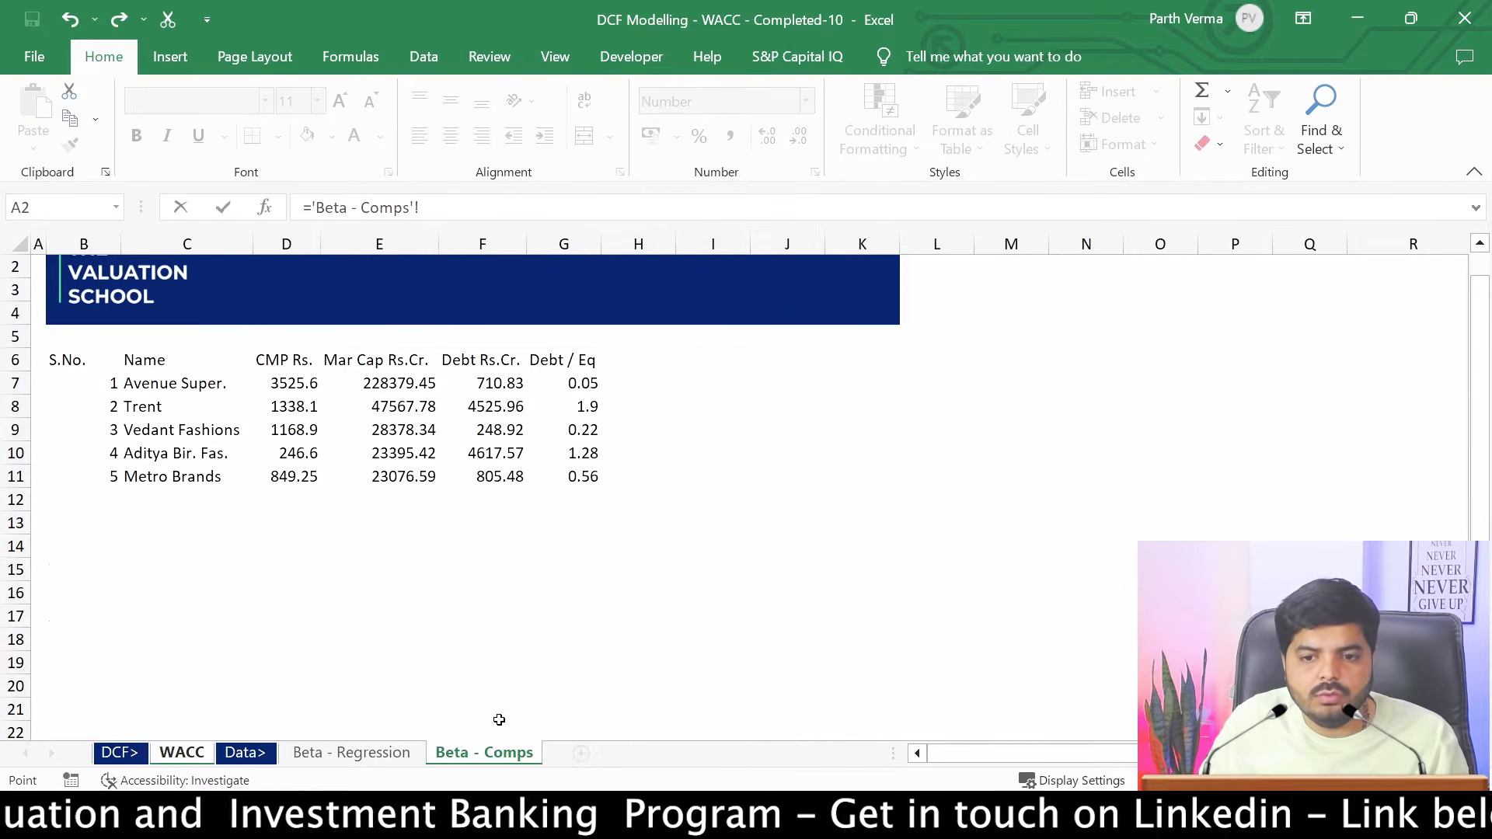
left_click(510, 379)
key("Return")
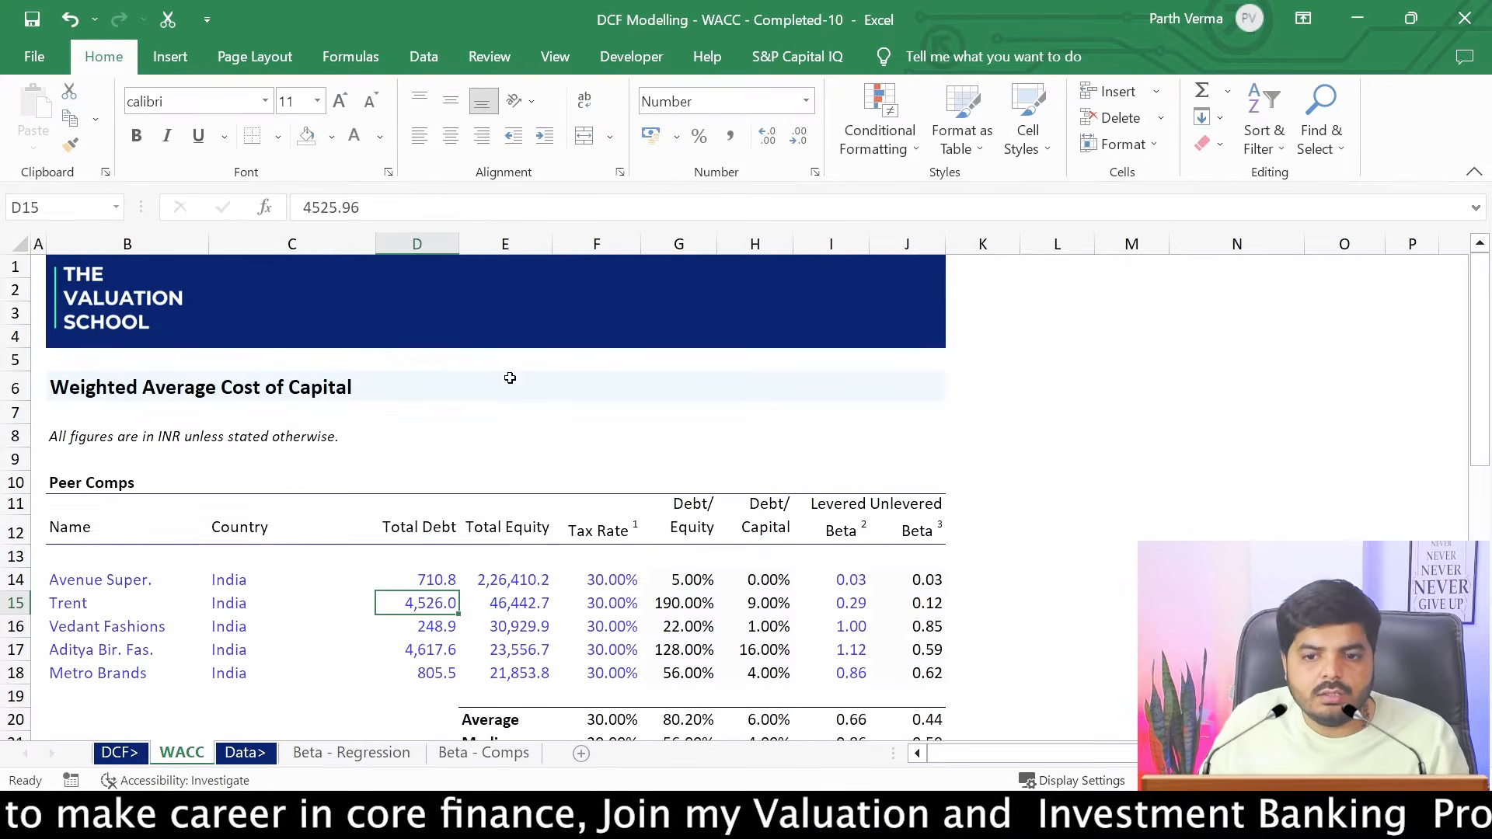
left_click(437, 574)
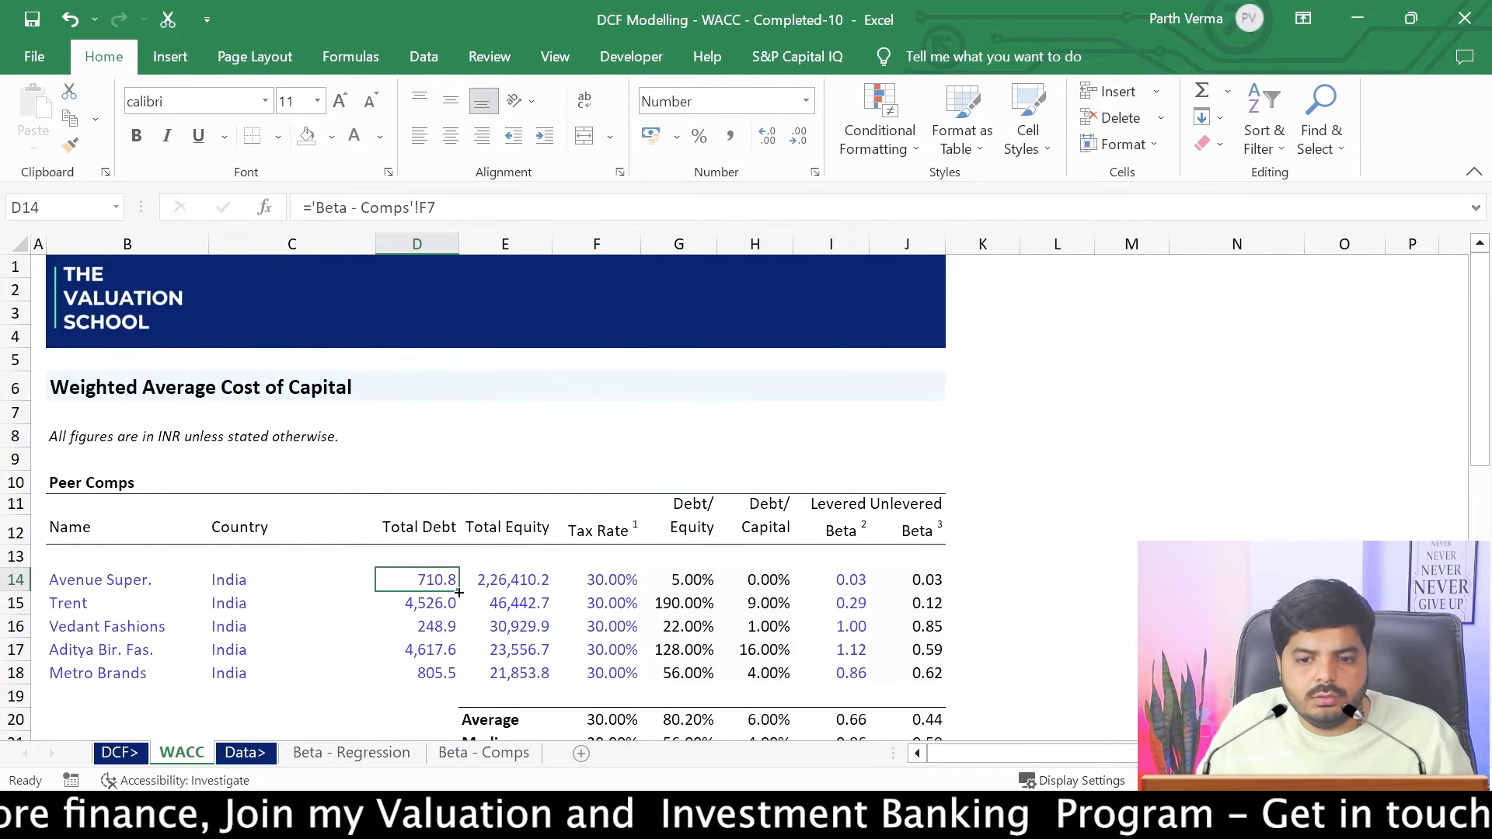
double_click(459, 593)
left_click(431, 612)
left_click(421, 623)
left_click(533, 585)
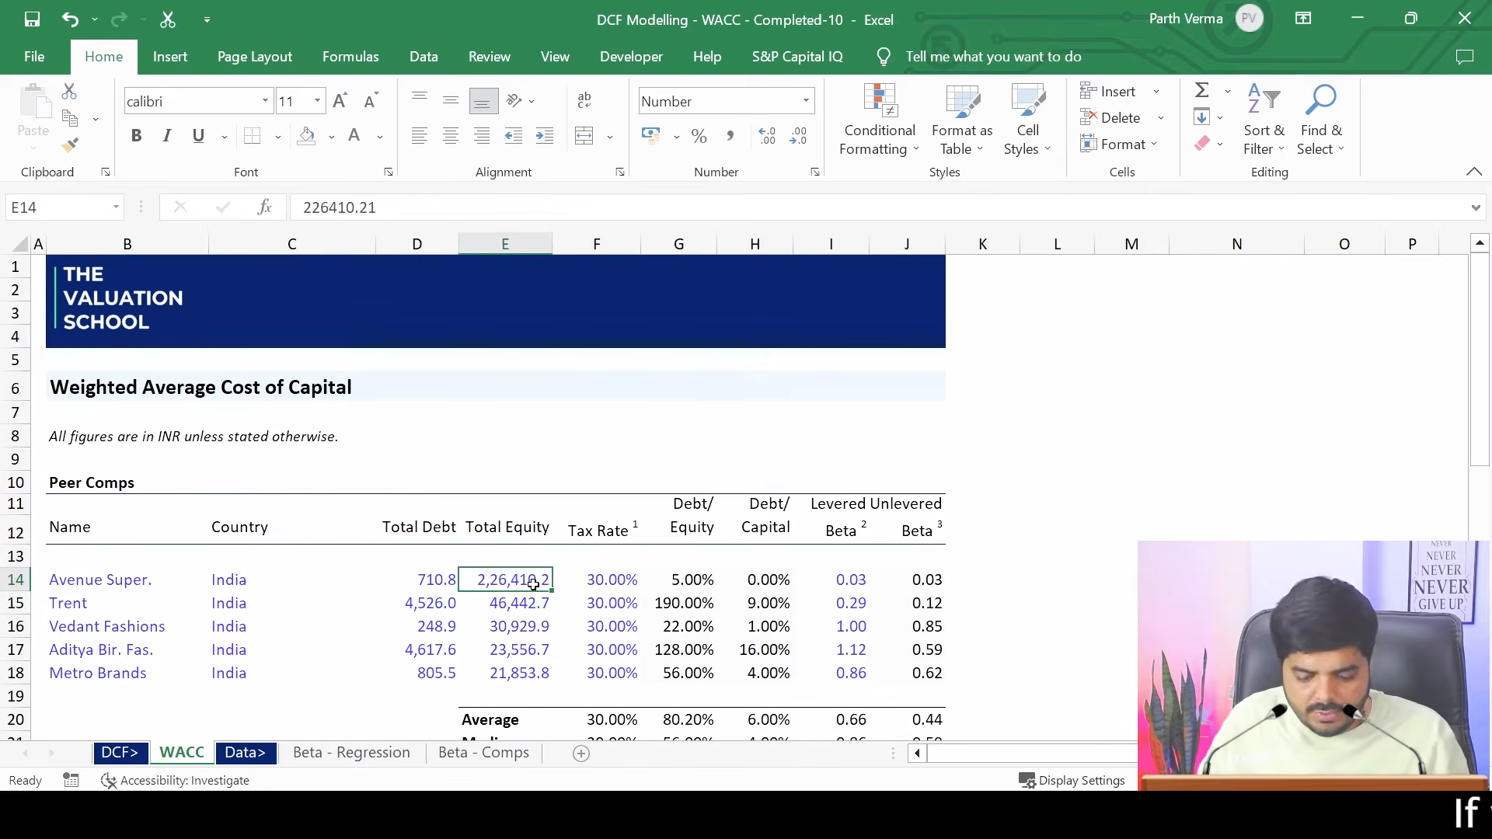
type("==")
left_click(484, 752)
type("=")
left_click(418, 383)
key("Return")
key("Return")
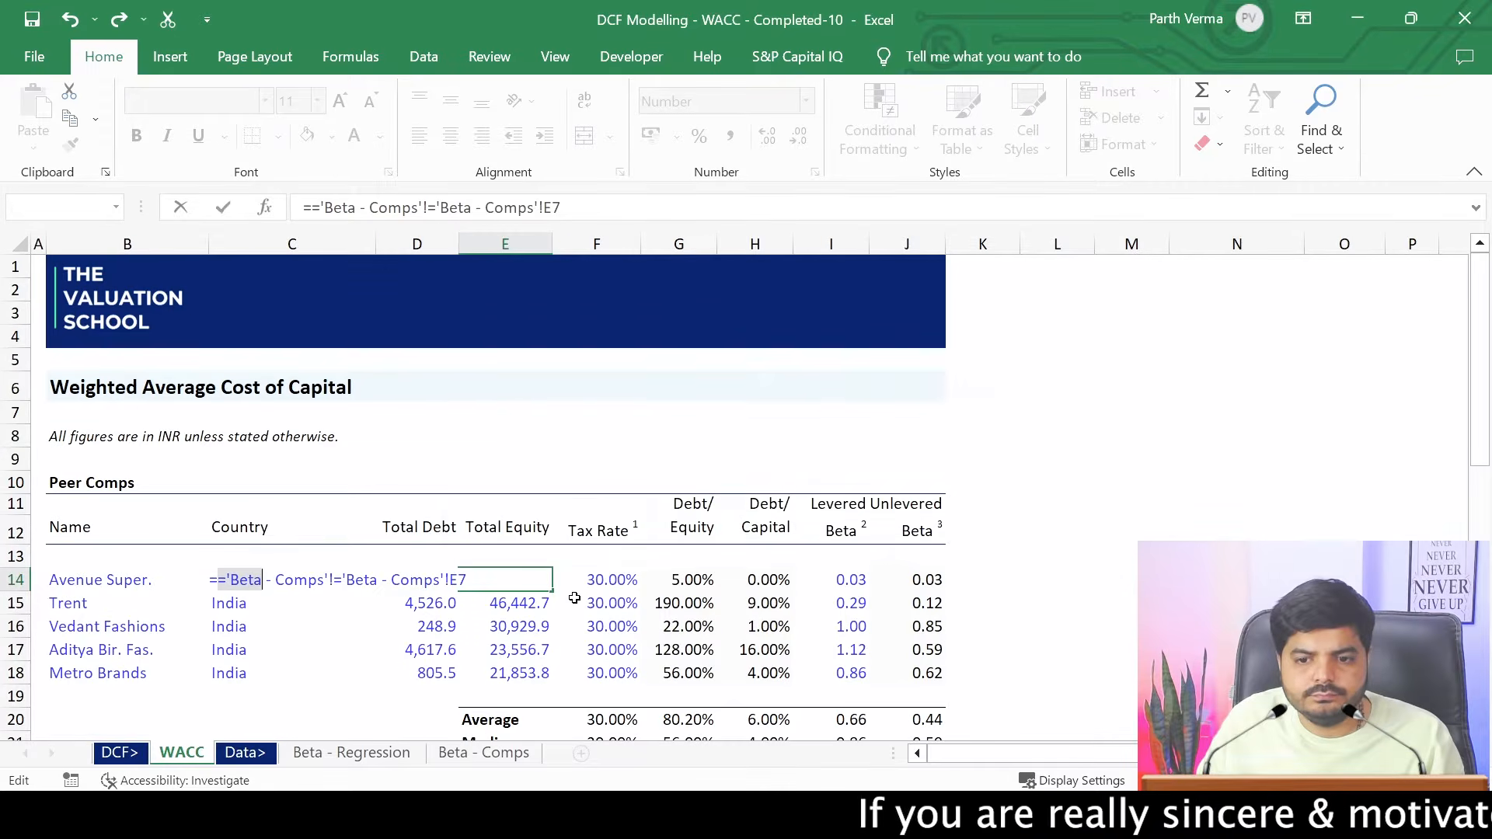
key("Escape")
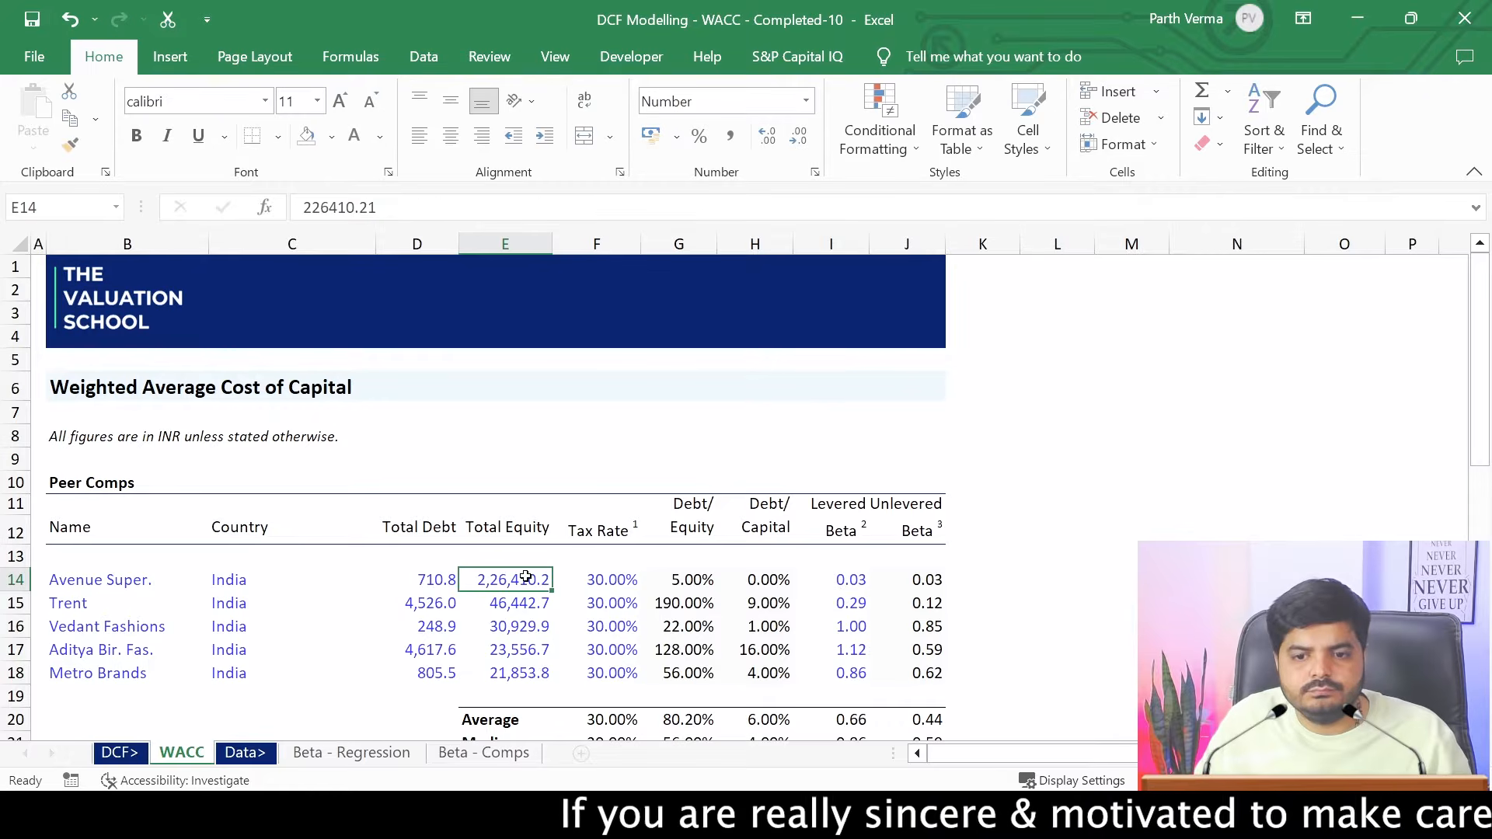
Link the WACC sheet's Total Equity in E14 to 'Beta - Comps'!E7 and fill the formula down for all five peers
type("=")
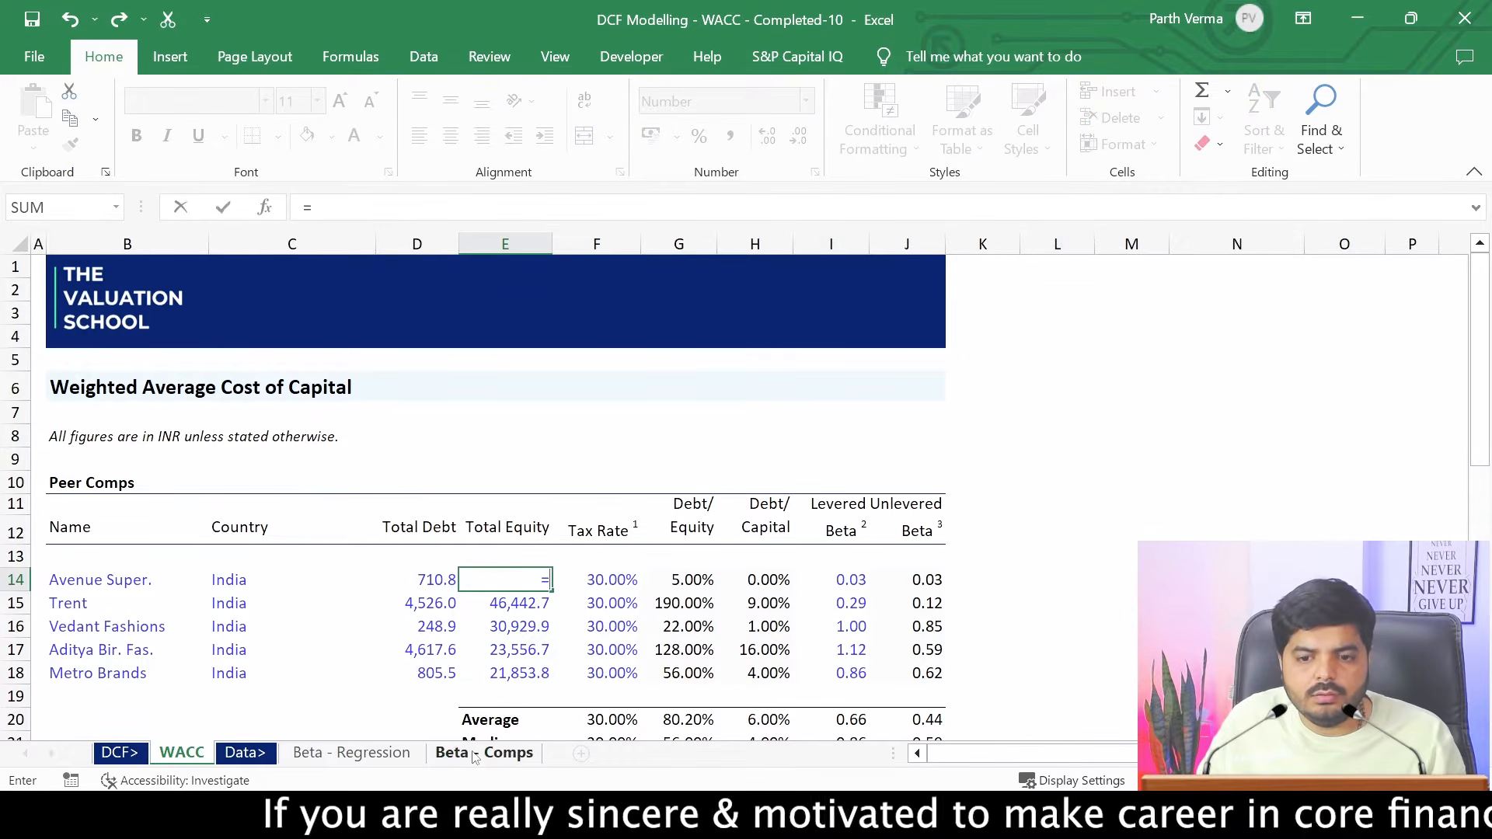
left_click(476, 754)
left_click(428, 374)
key("Return")
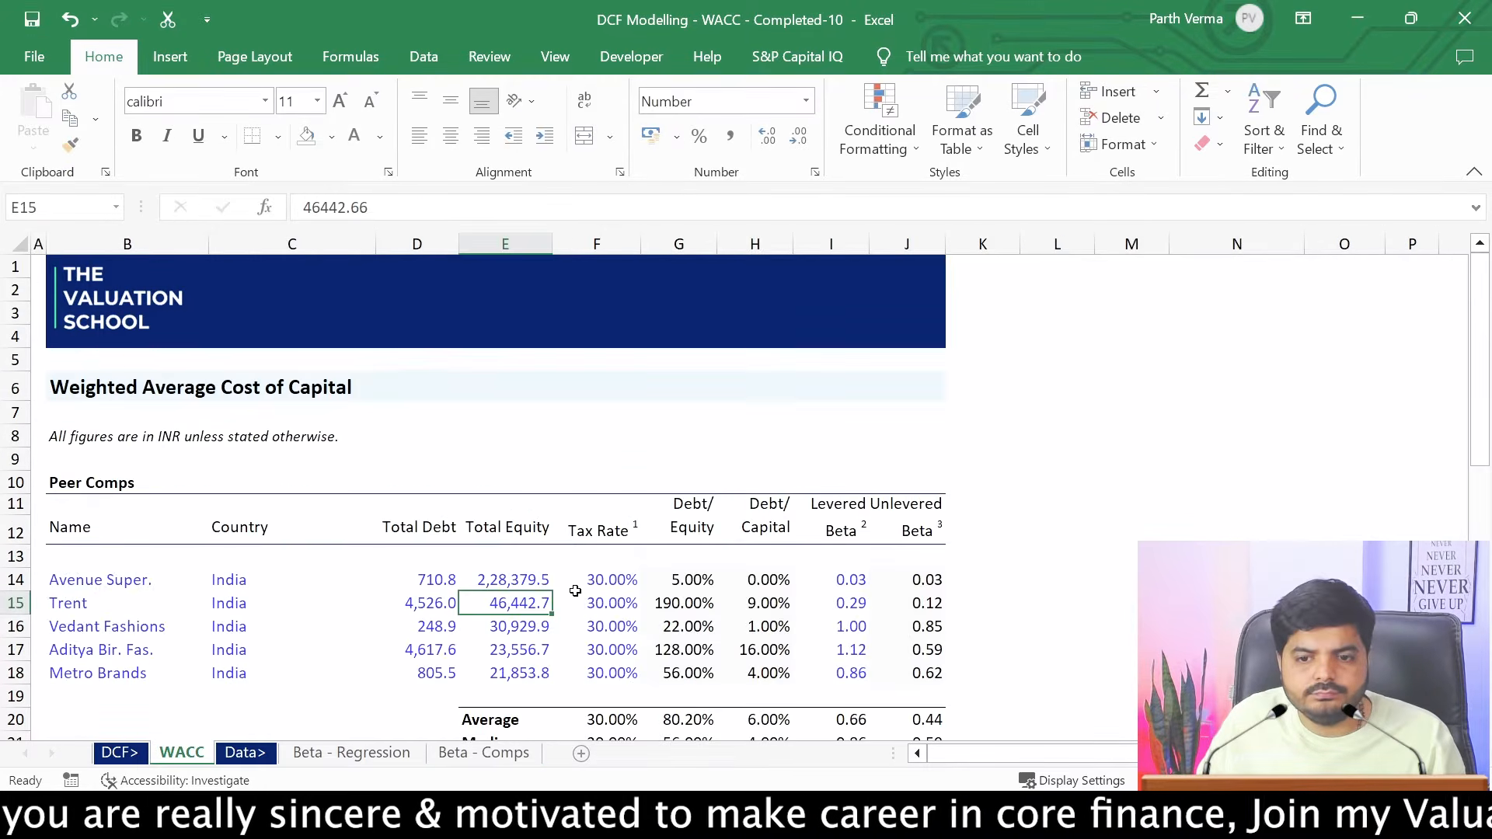
left_click(541, 585)
double_click(551, 592)
Calculate Avenue Super.'s Debt/Equity ratio in G14 with the formula =D14/E14
left_click_drag(594, 585, 617, 677)
left_click(681, 589)
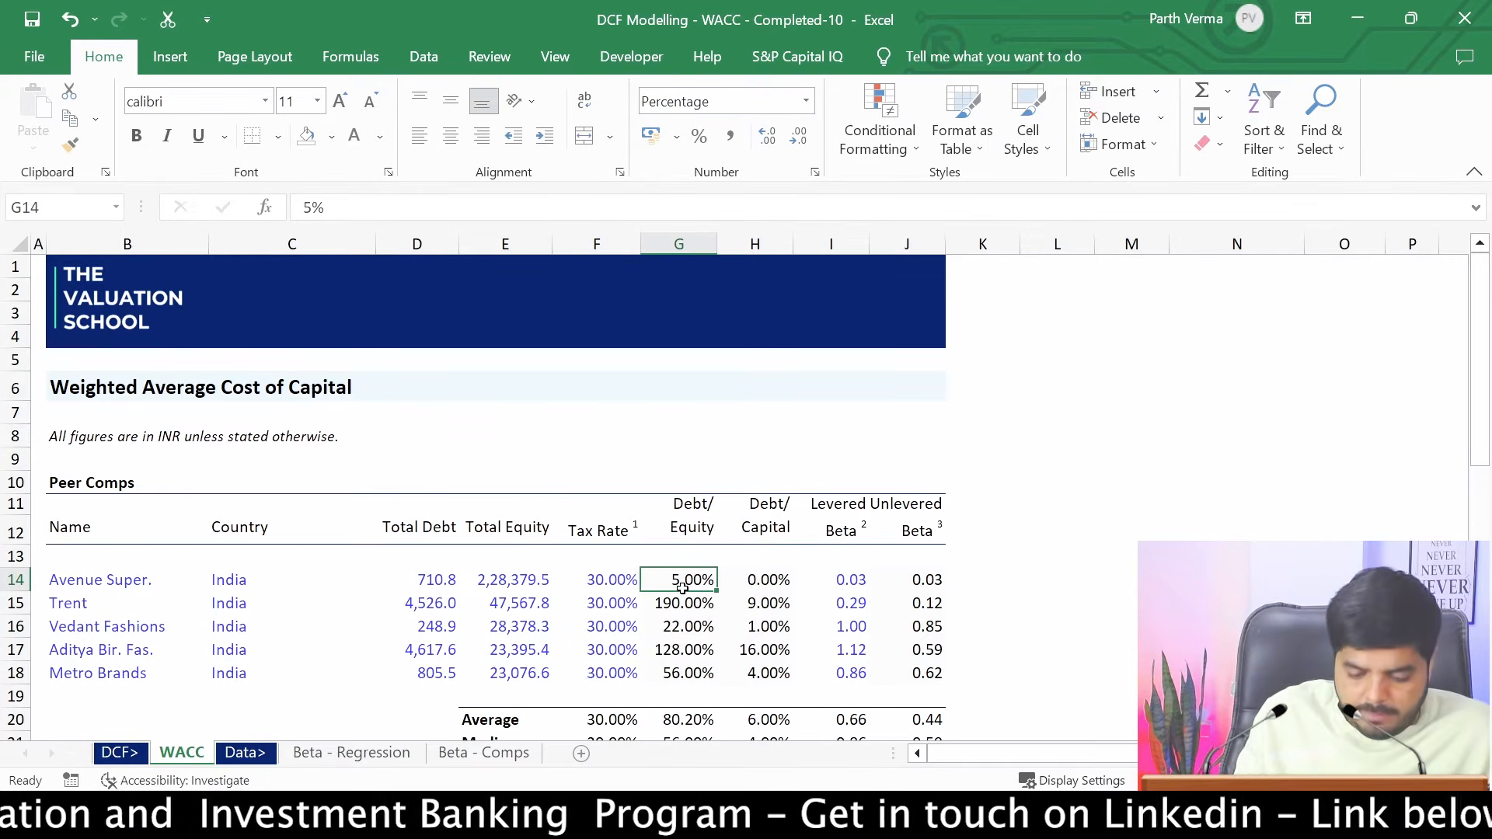
type("=")
key("Left")
key("Left")
key("Left")
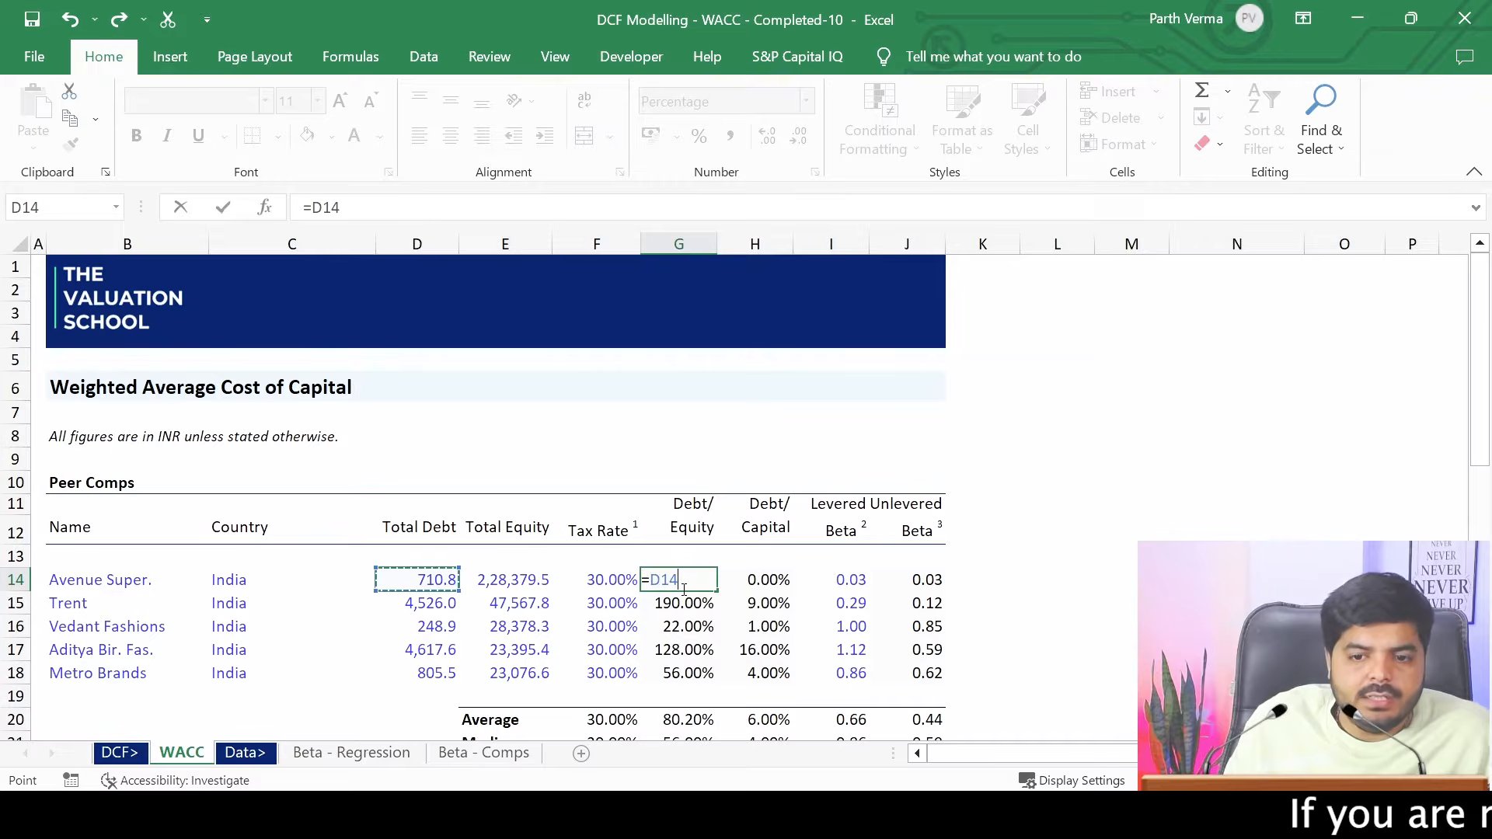
type("/")
key("Left")
key("Left")
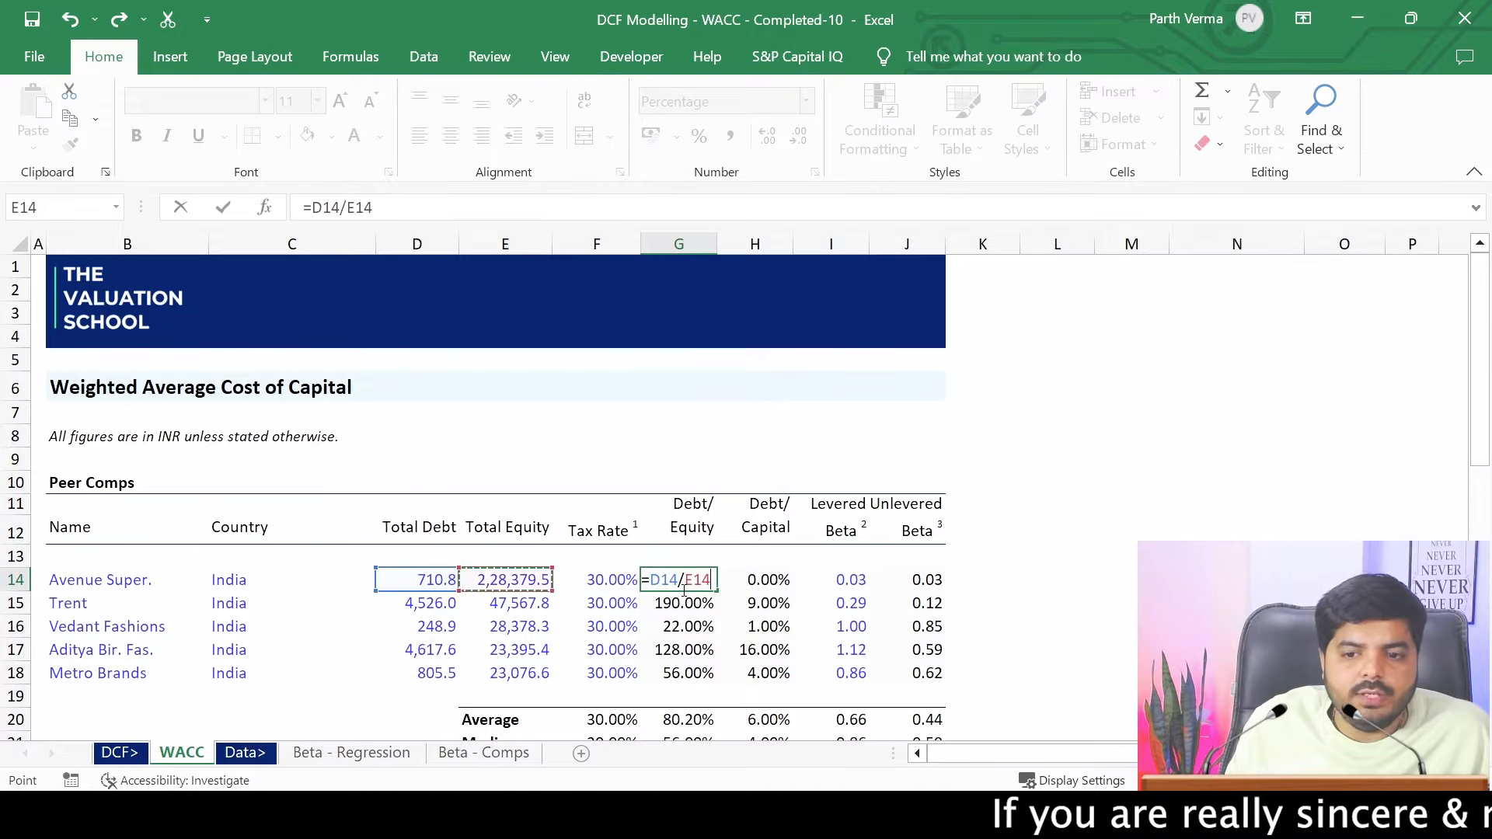
key("Return")
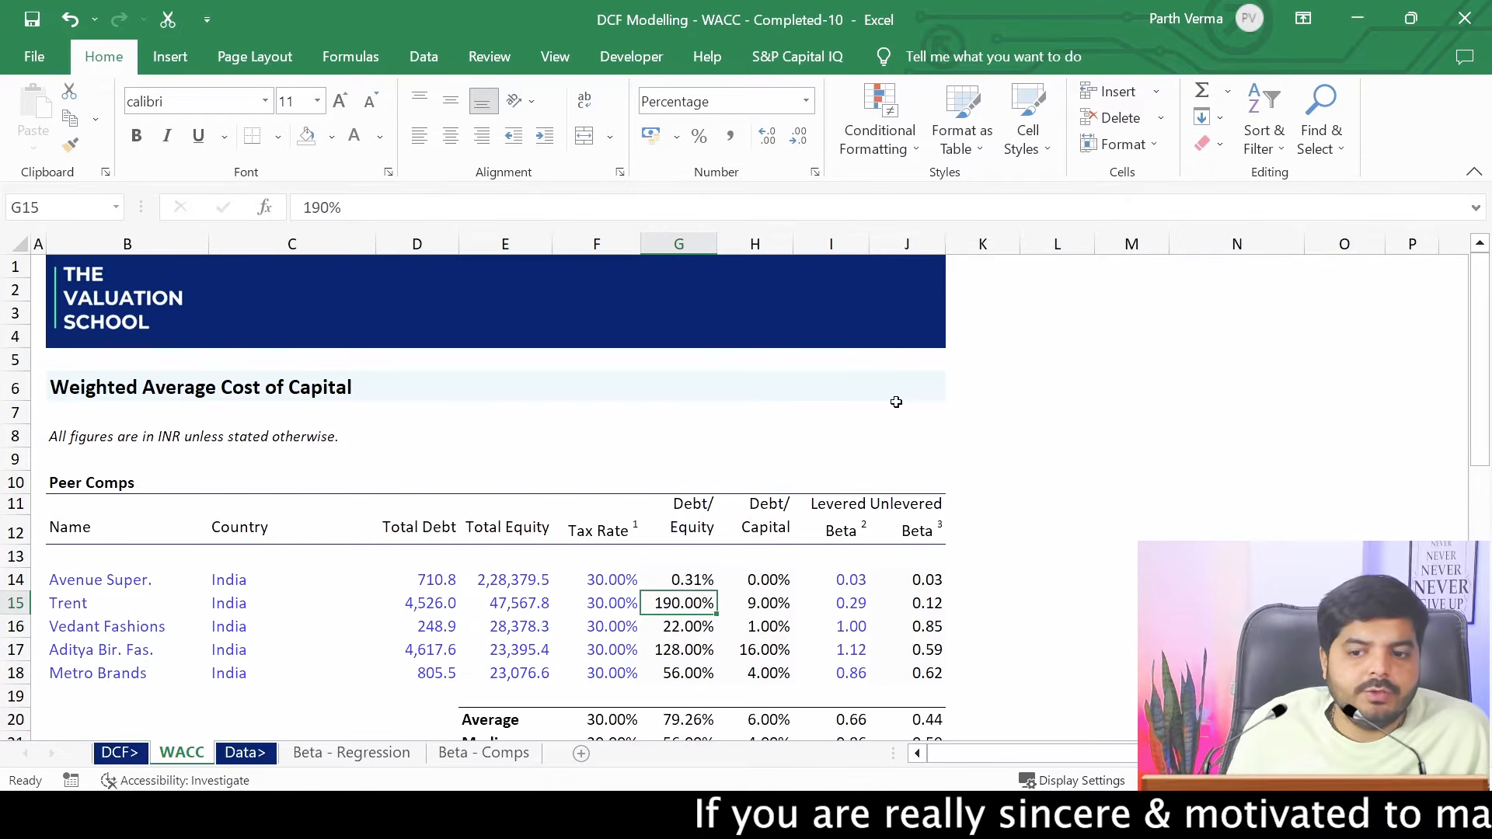
Copy the Debt/Equity formula from G14 down to G18 for the remaining peers
key("Up")
key("ctrl+c")
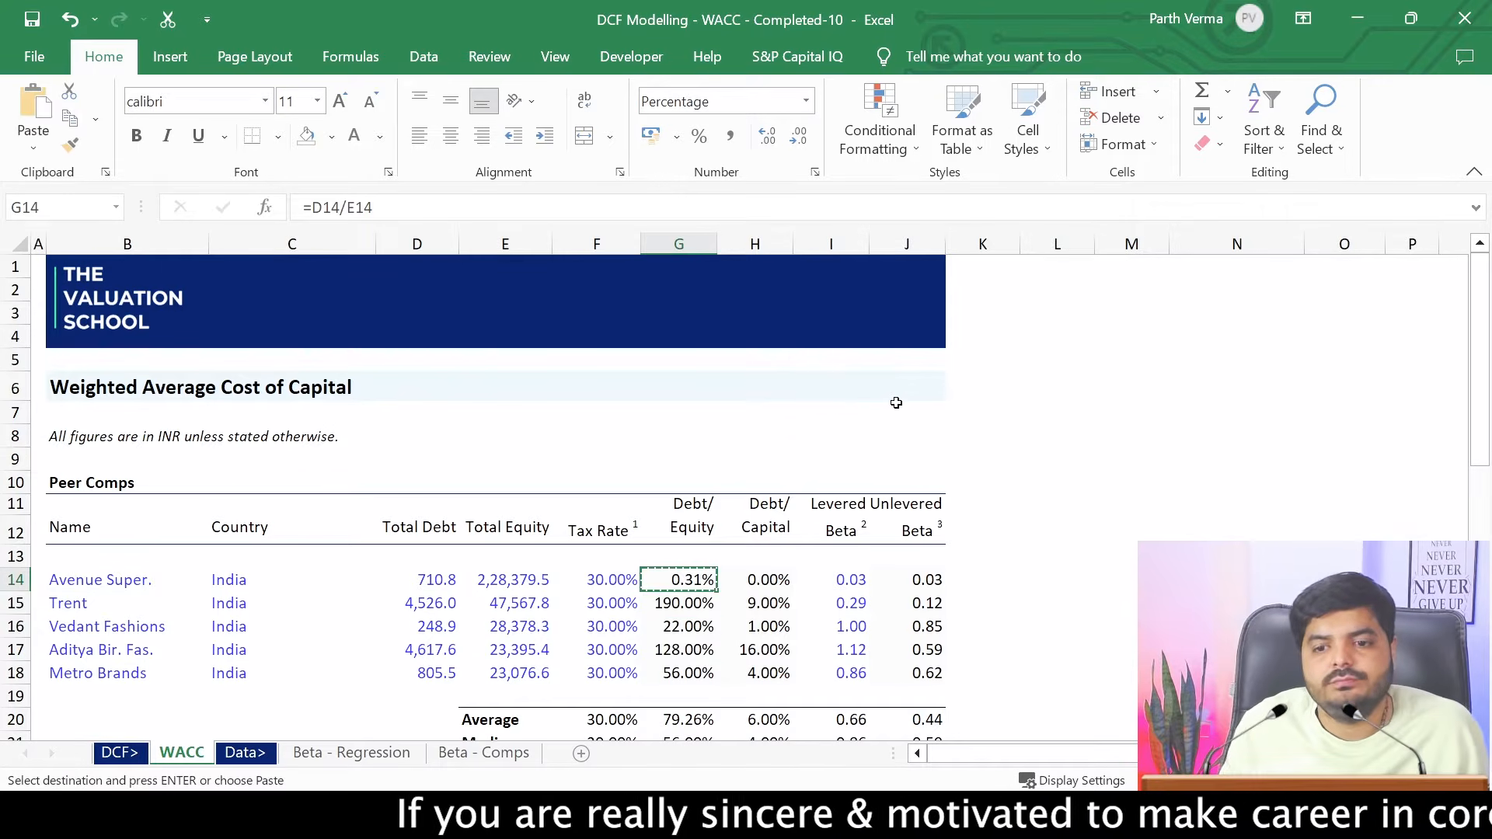
key("shift+Down")
key("shift+Down")
key("shift+Down")
key("shift+Down")
key("ctrl+v")
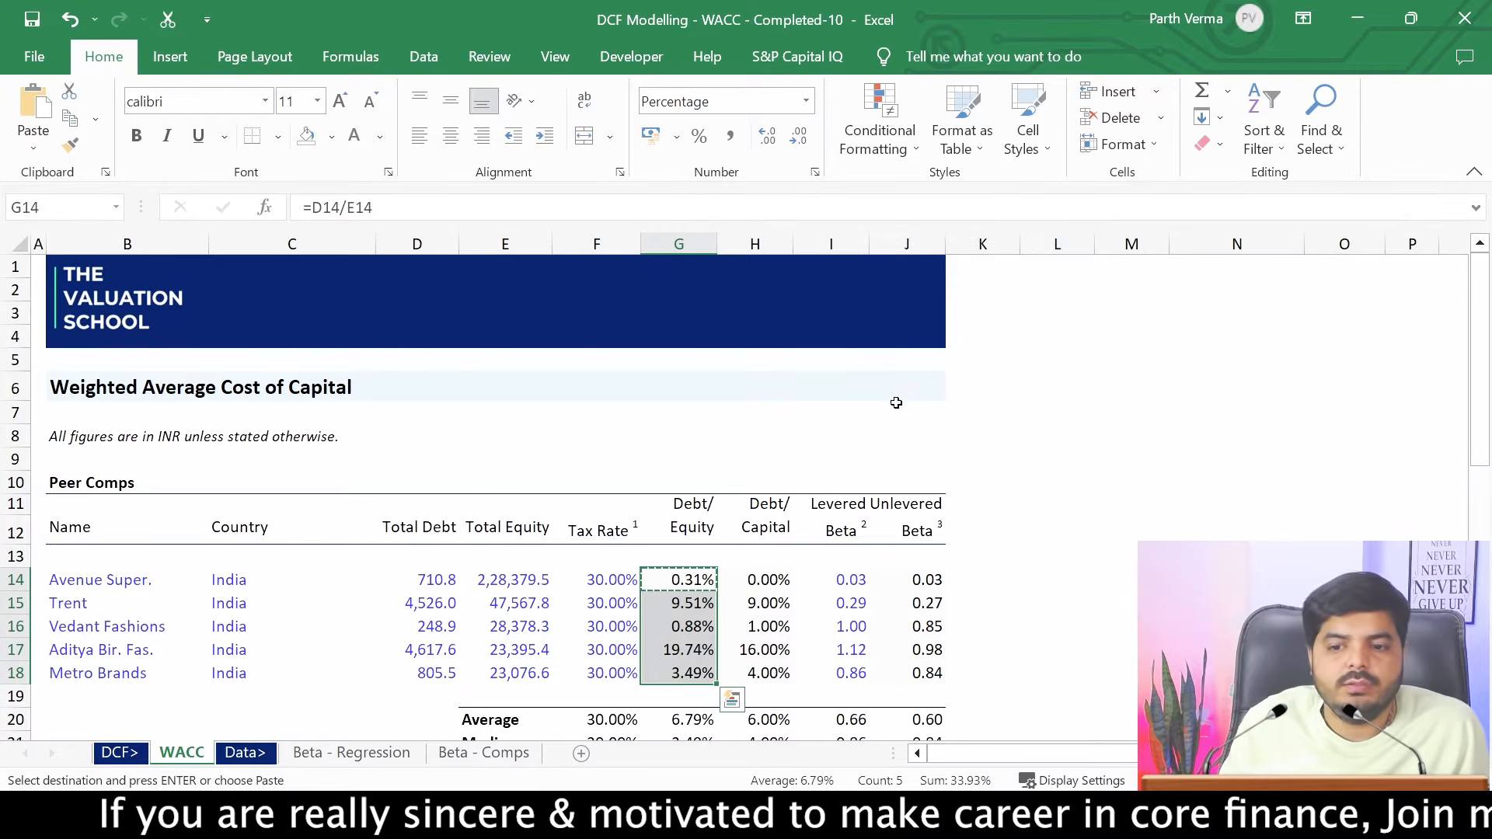
Check the cell references of each Debt/Equity formula from G14 down through the peer rows
key("shift+Up")
key("shift+Up")
key("shift+Up")
key("shift+Up")
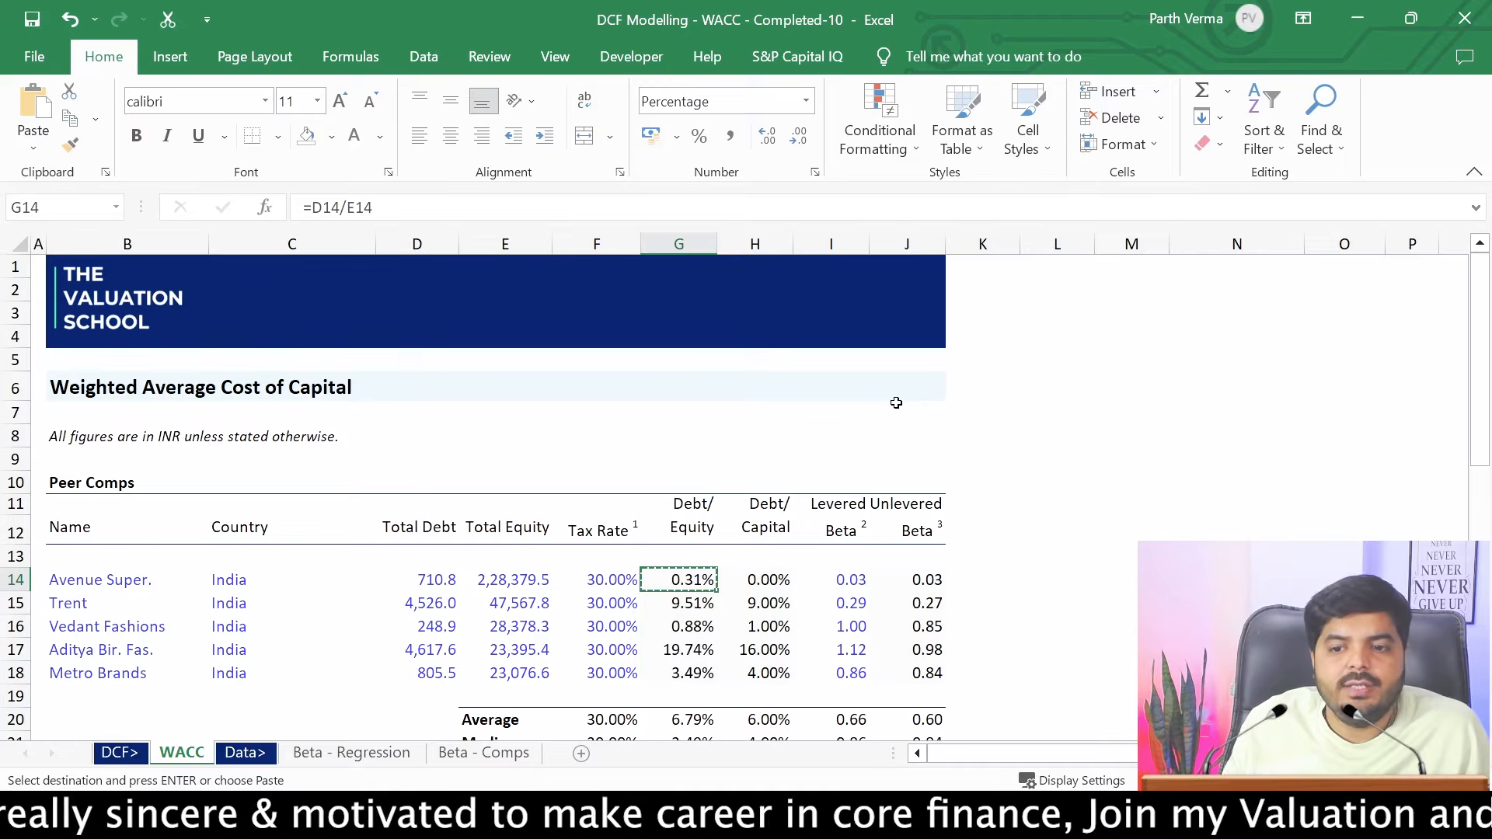
key("F2")
key("Return")
key("F2")
key("Return")
key("F2")
key("Return")
key("F2")
key("Return")
key("Return")
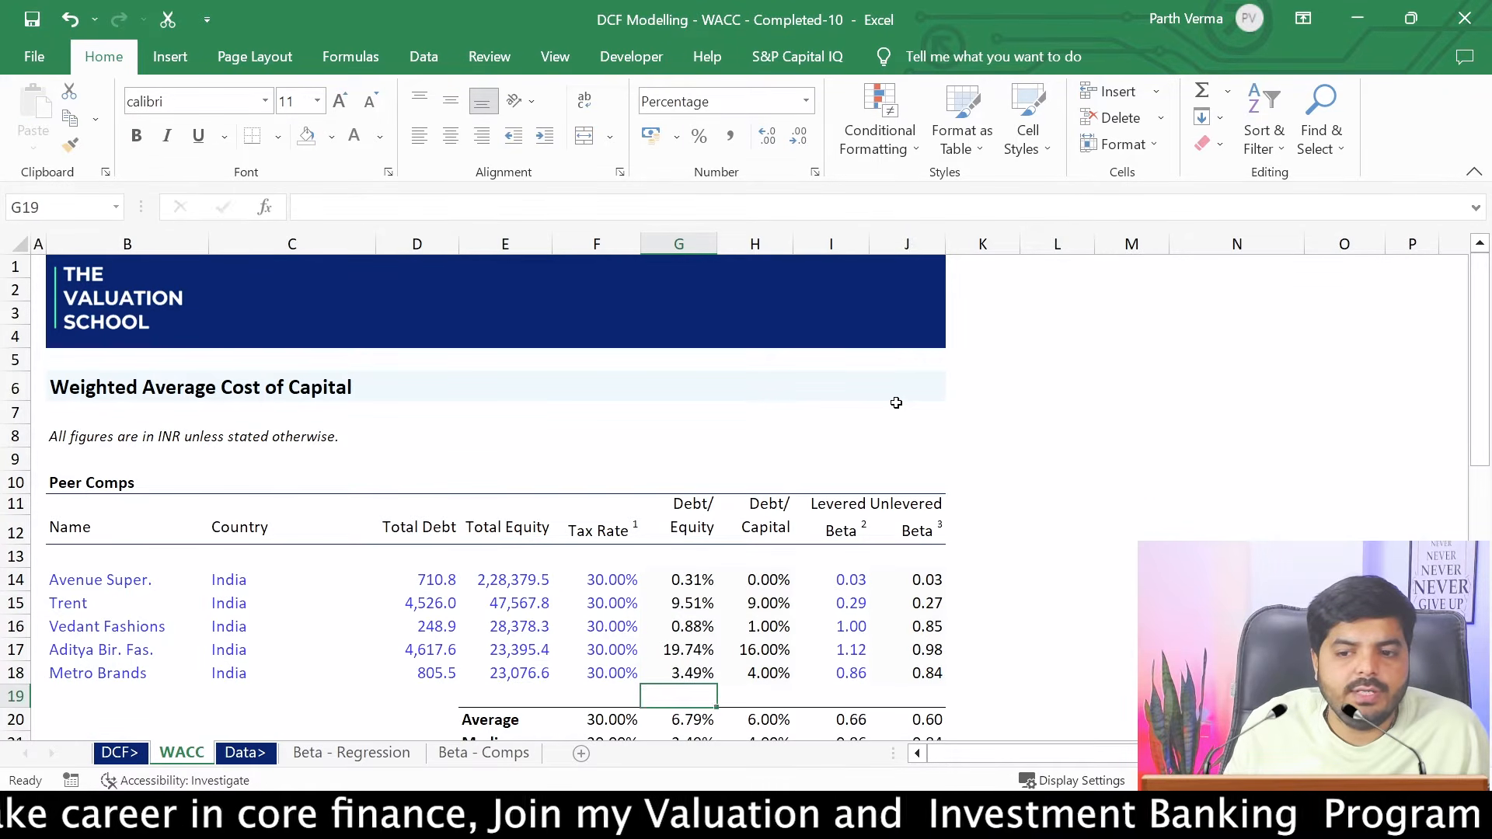
Calculate Avenue Super.'s Debt/Capital ratio in H14 with the formula =D14/(D14+E14)
key("Up")
key("Up")
key("Up")
key("Up")
key("Up")
key("Right")
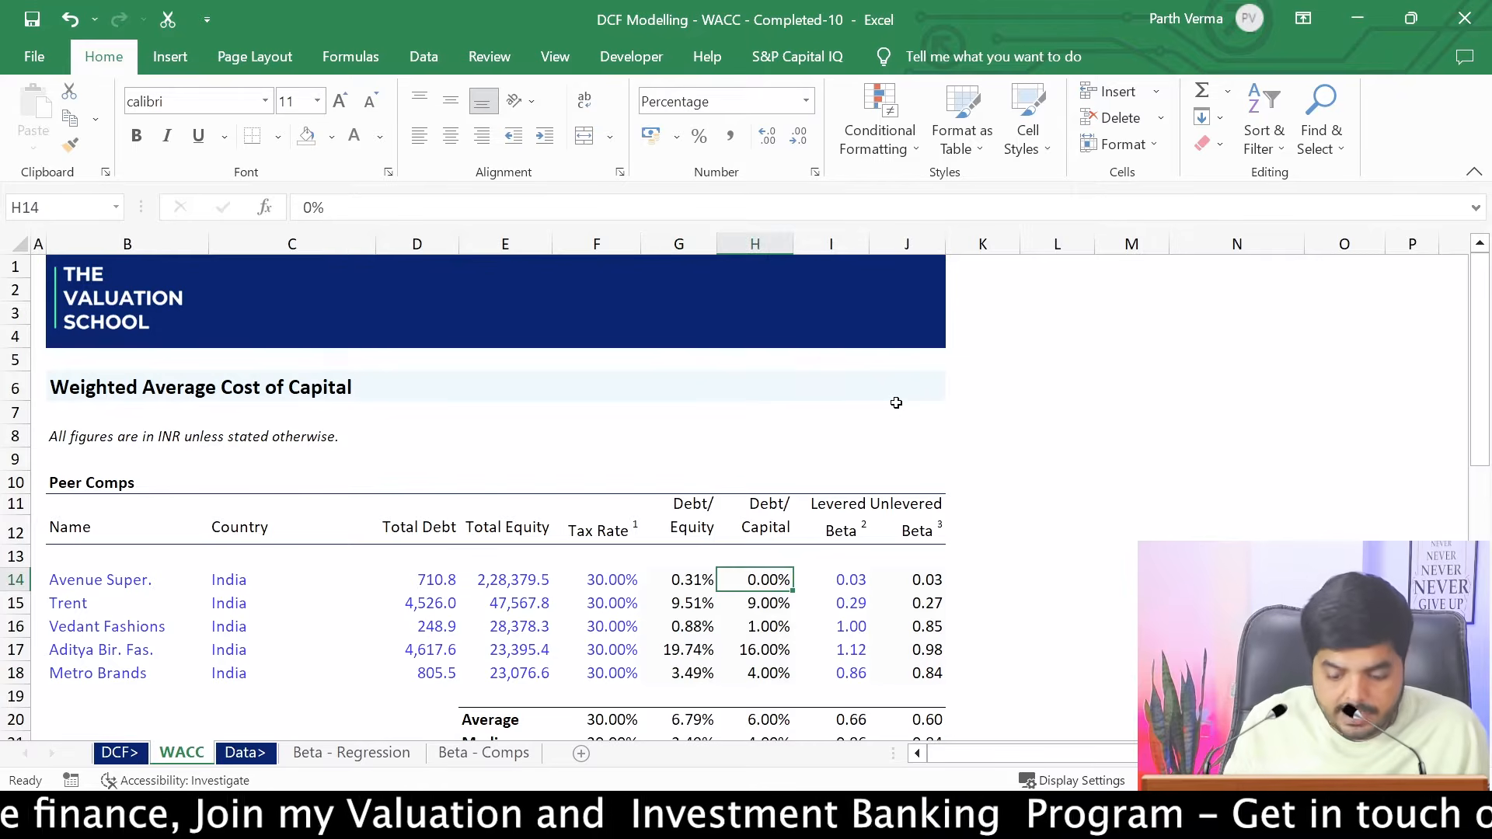
type("=")
key("Left")
key("Left")
key("Left")
key("Left")
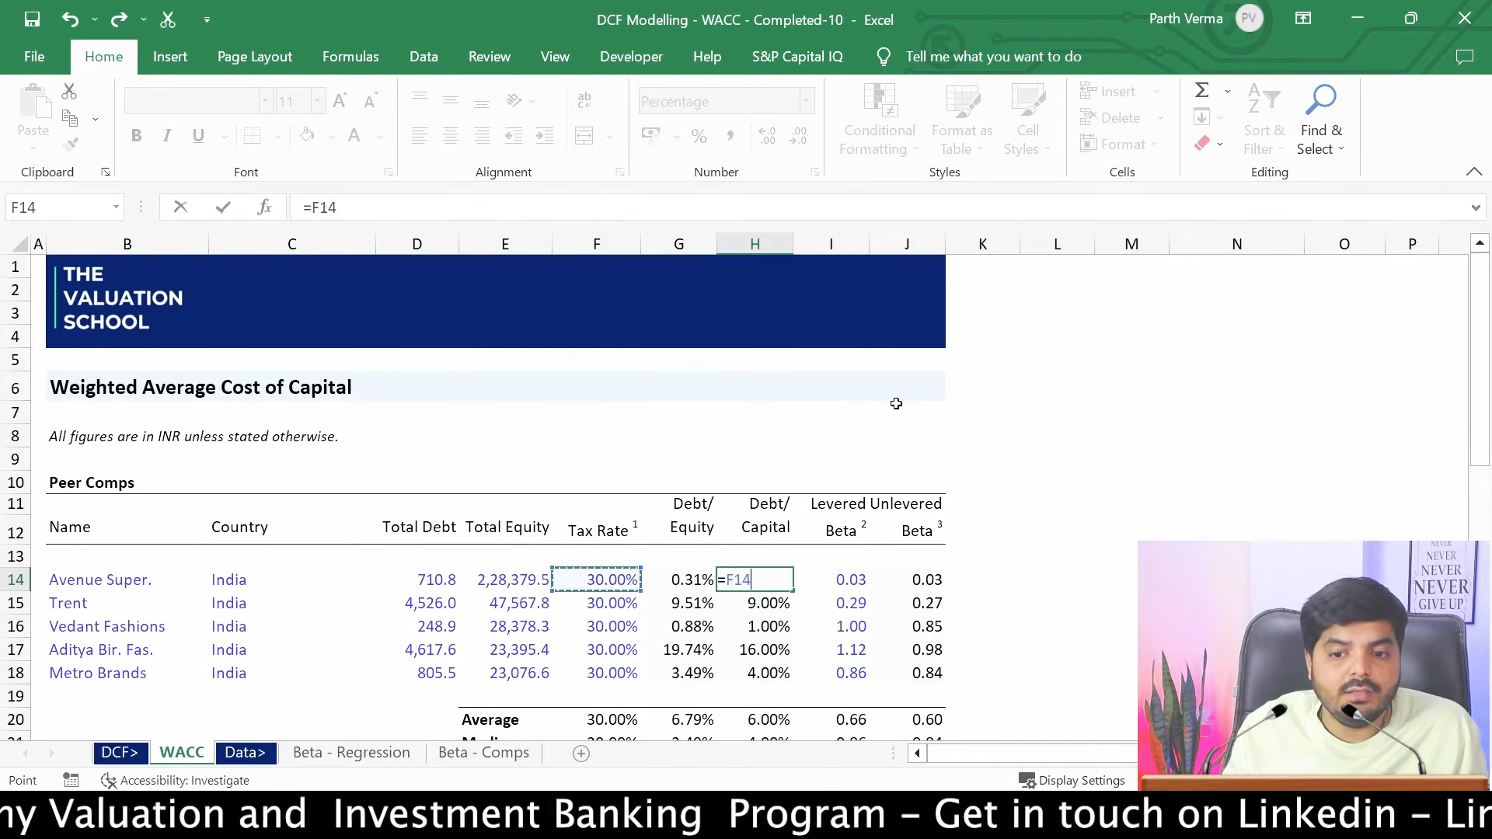
type("/")
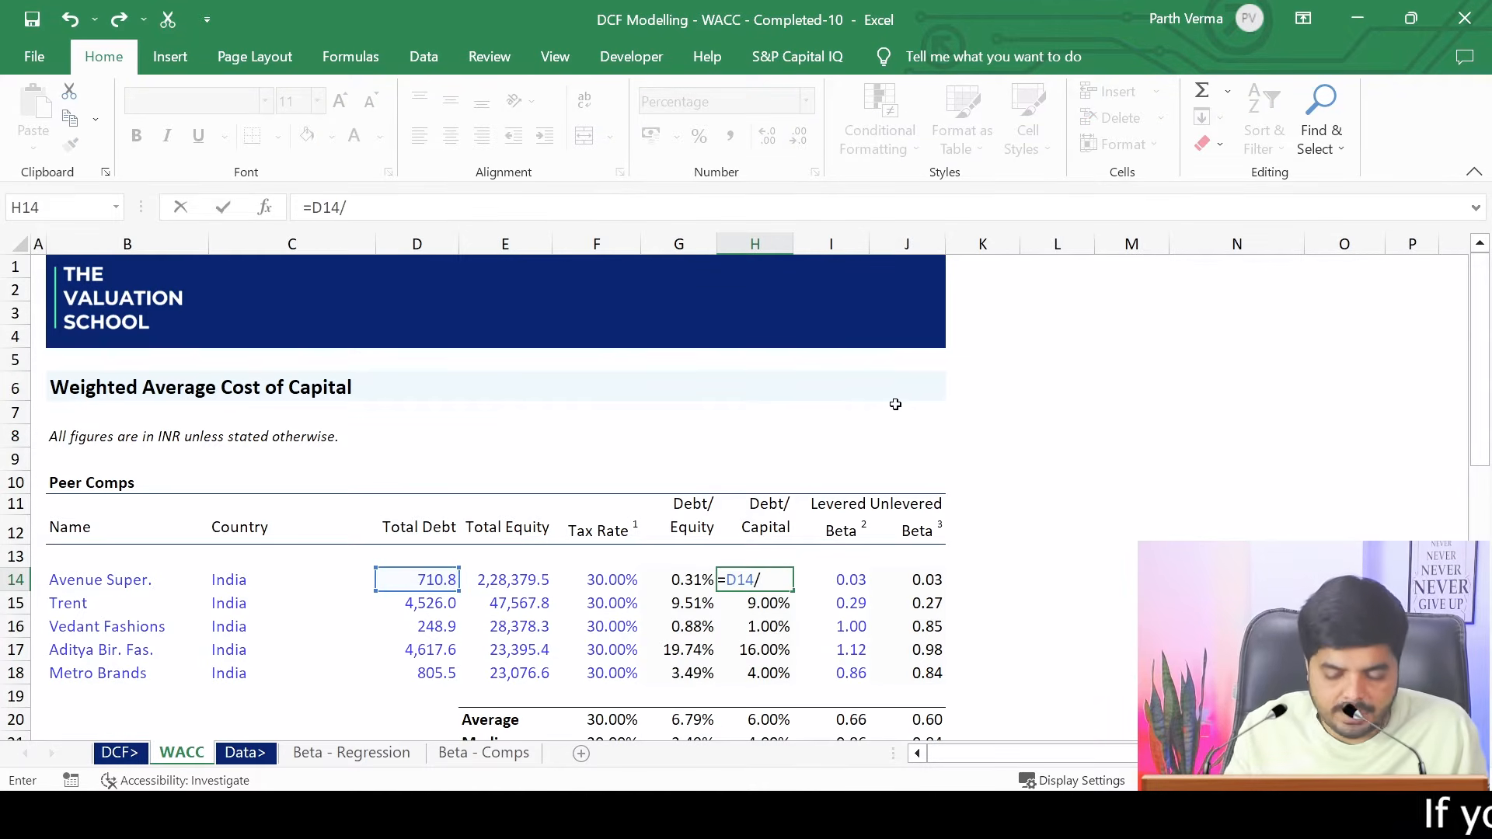
type("(")
key("Left")
key("Left")
key("Left")
key("Left")
type("+")
key("Left")
key("Left")
key("Left")
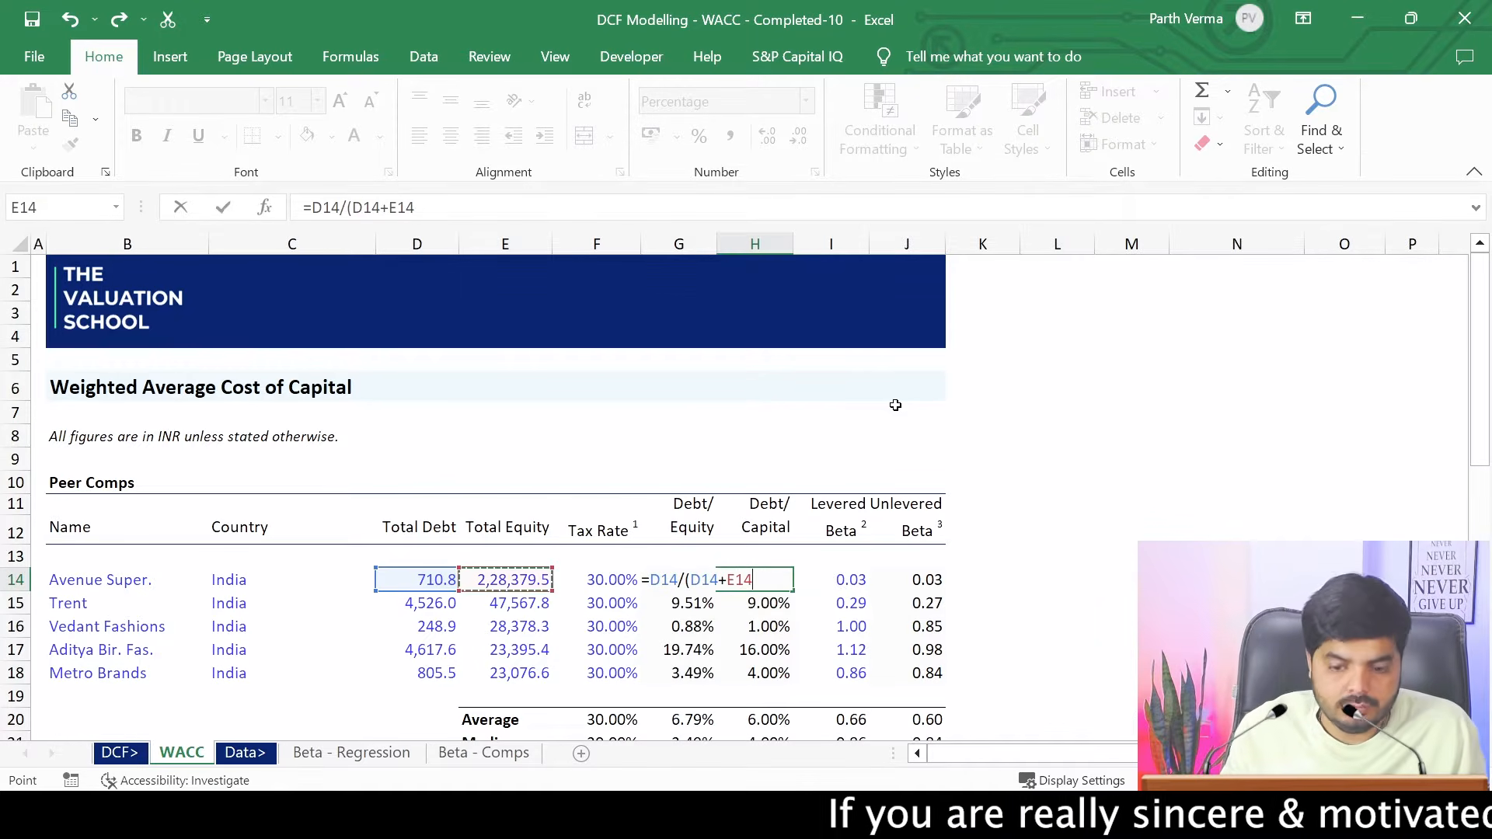
type(")")
key("ctrl+Return")
Copy the Debt/Capital formula from H14 down to H18 for the remaining peers
key("ctrl+c")
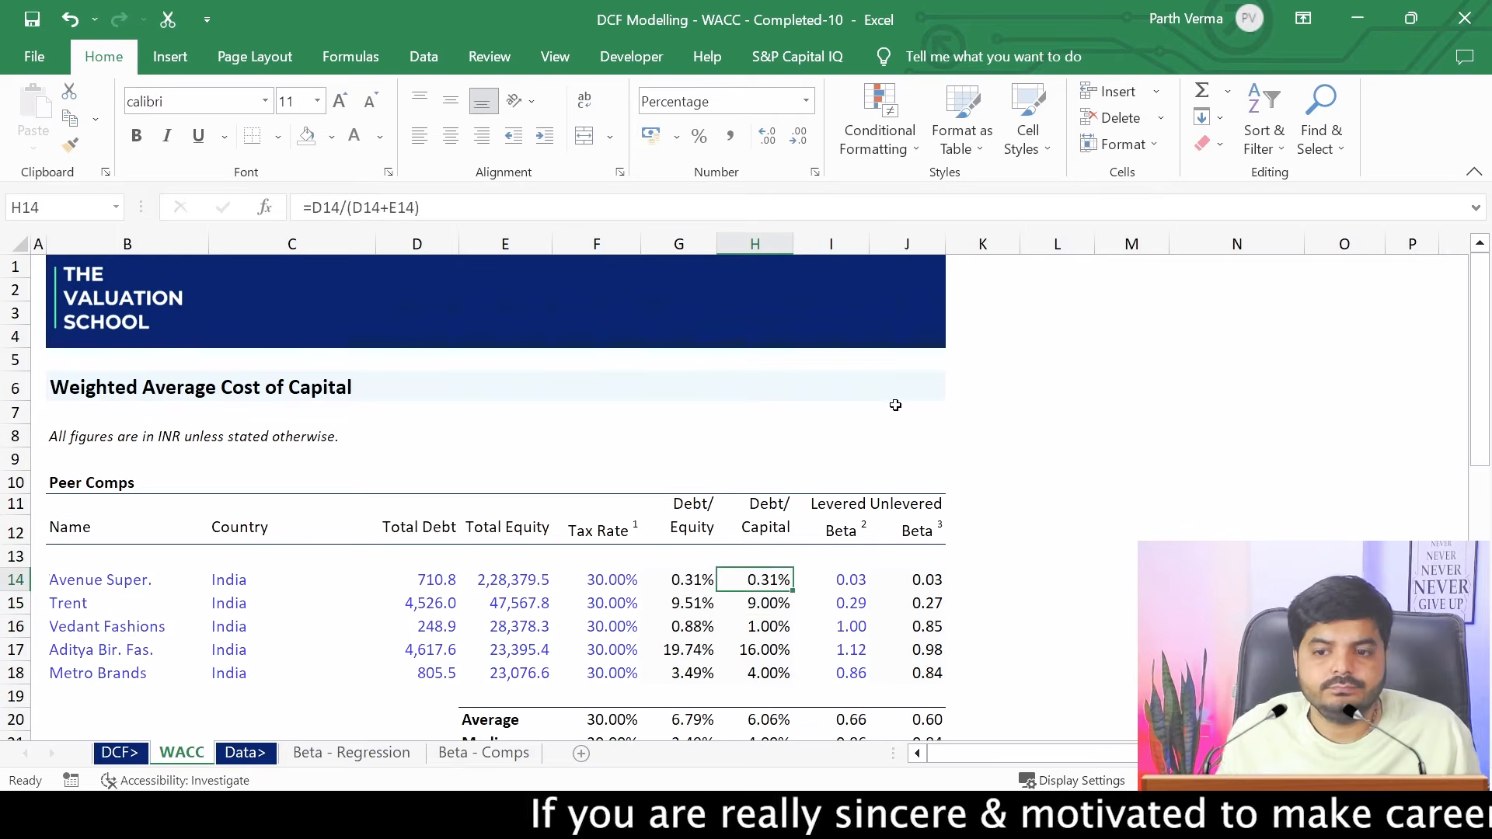
key("Left")
key("ctrl+Down")
key("Right")
key("ctrl+shift+Up")
key("Return")
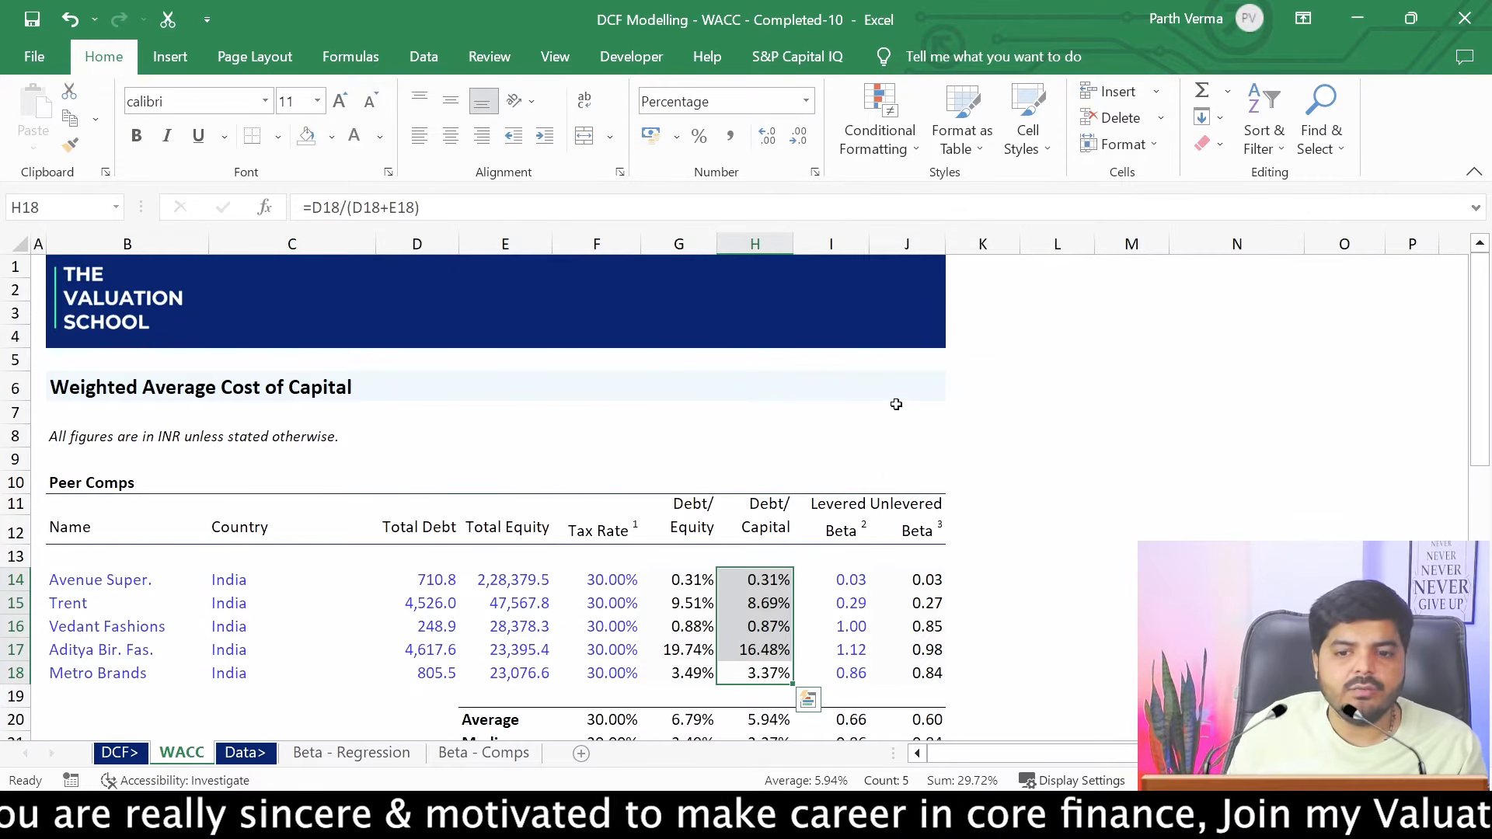
left_click(432, 580)
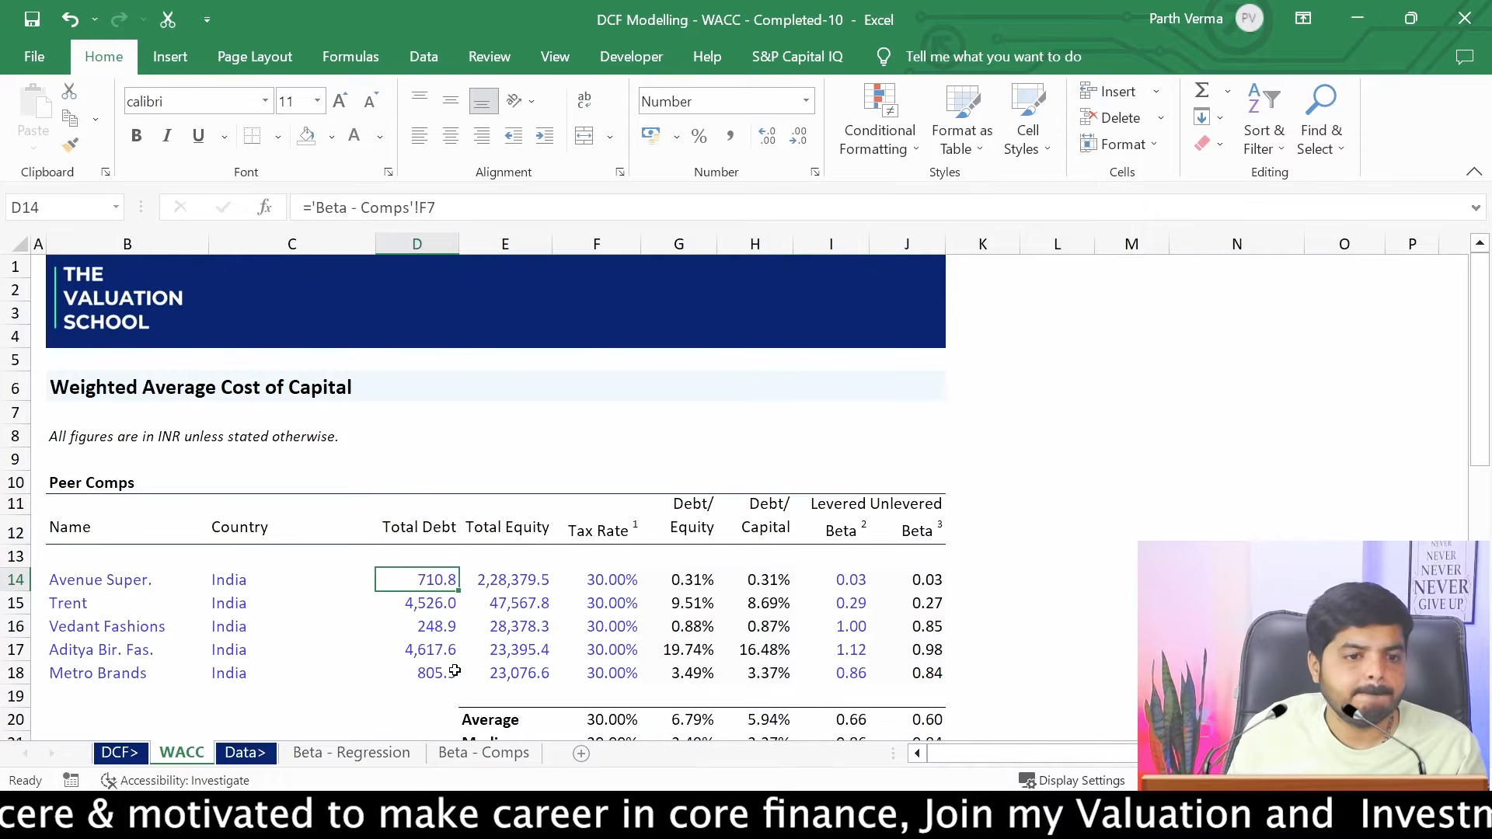
left_click(519, 578)
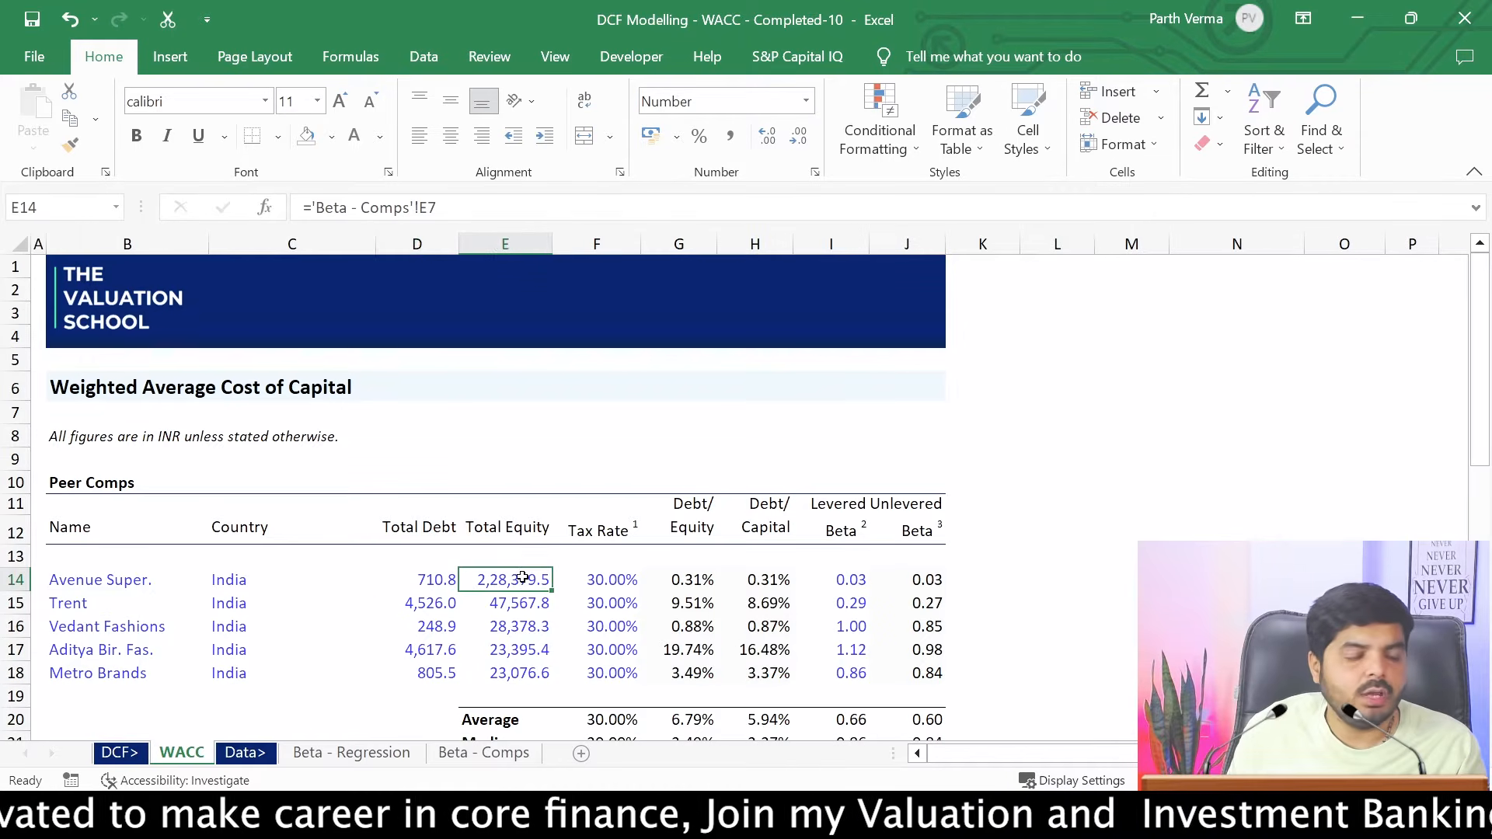
left_click(422, 582)
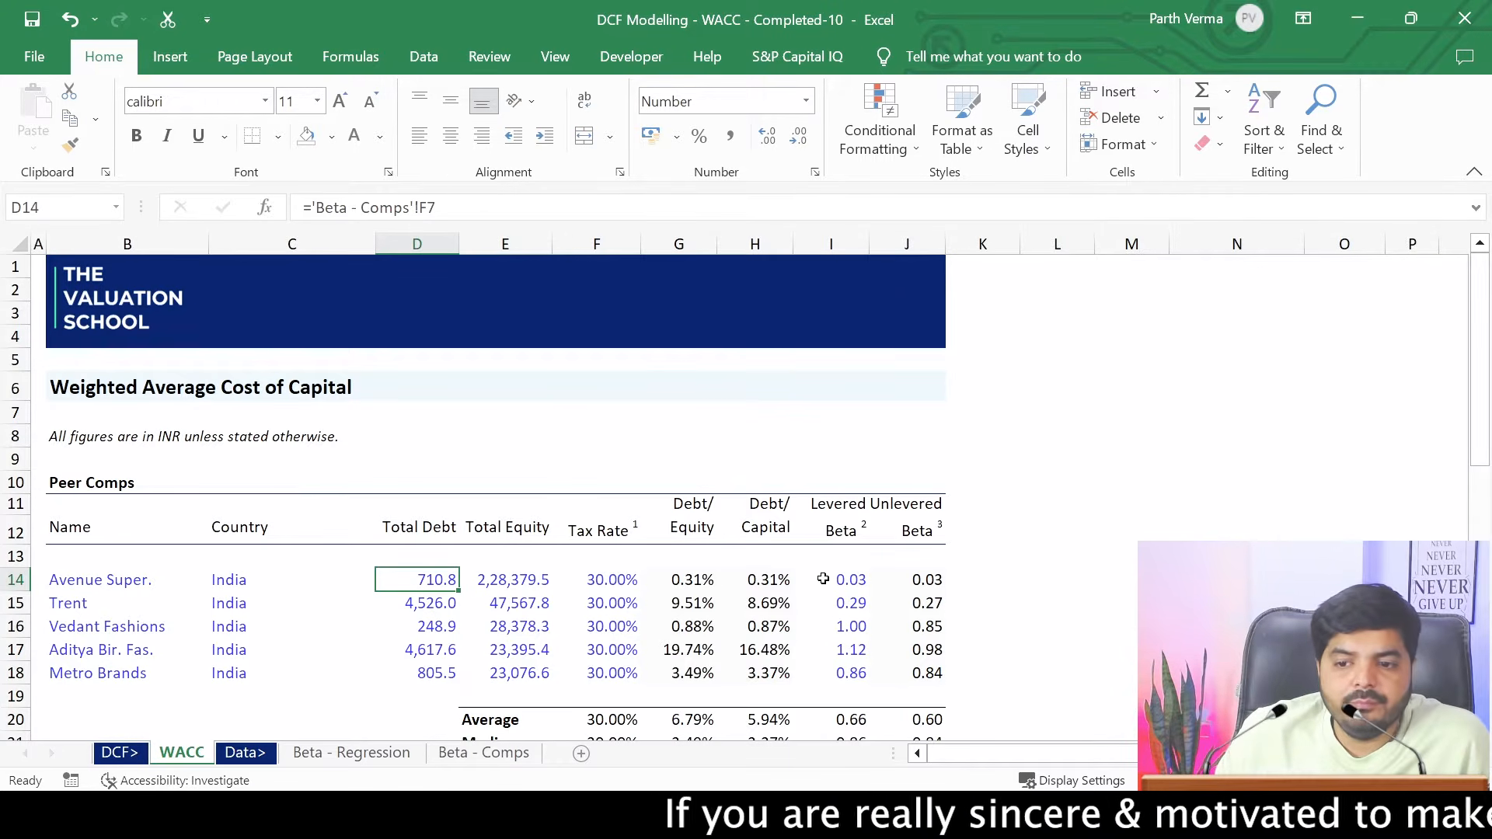
left_click_drag(791, 580, 745, 719)
left_click_drag(742, 602, 166, 680)
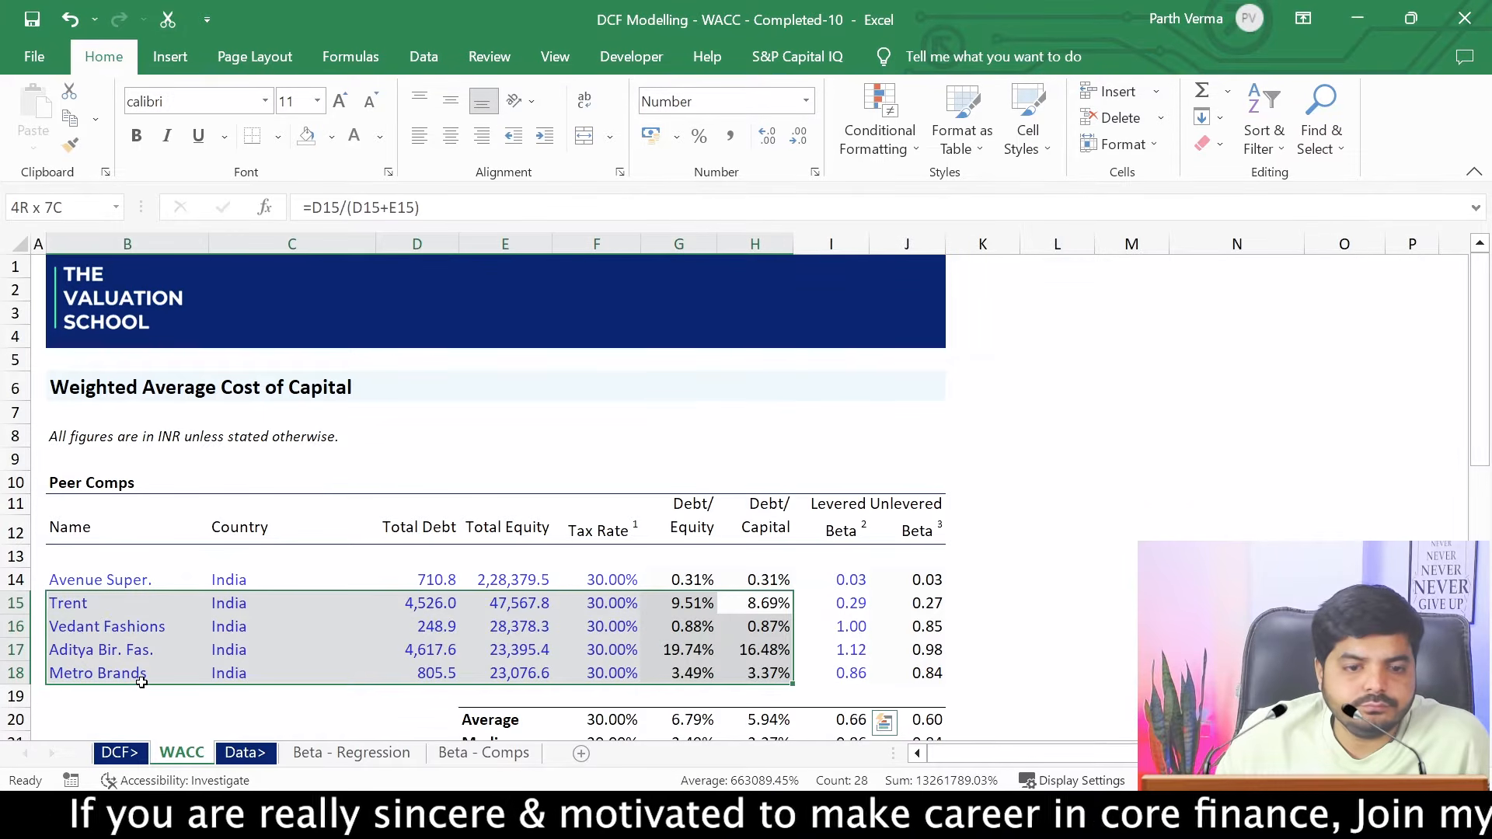
left_click_drag(142, 682, 142, 682)
Link Avenue Super.'s Levered Beta in I14 to the Beta 3 value at 'Beta - Regression'!M11
left_click(839, 576)
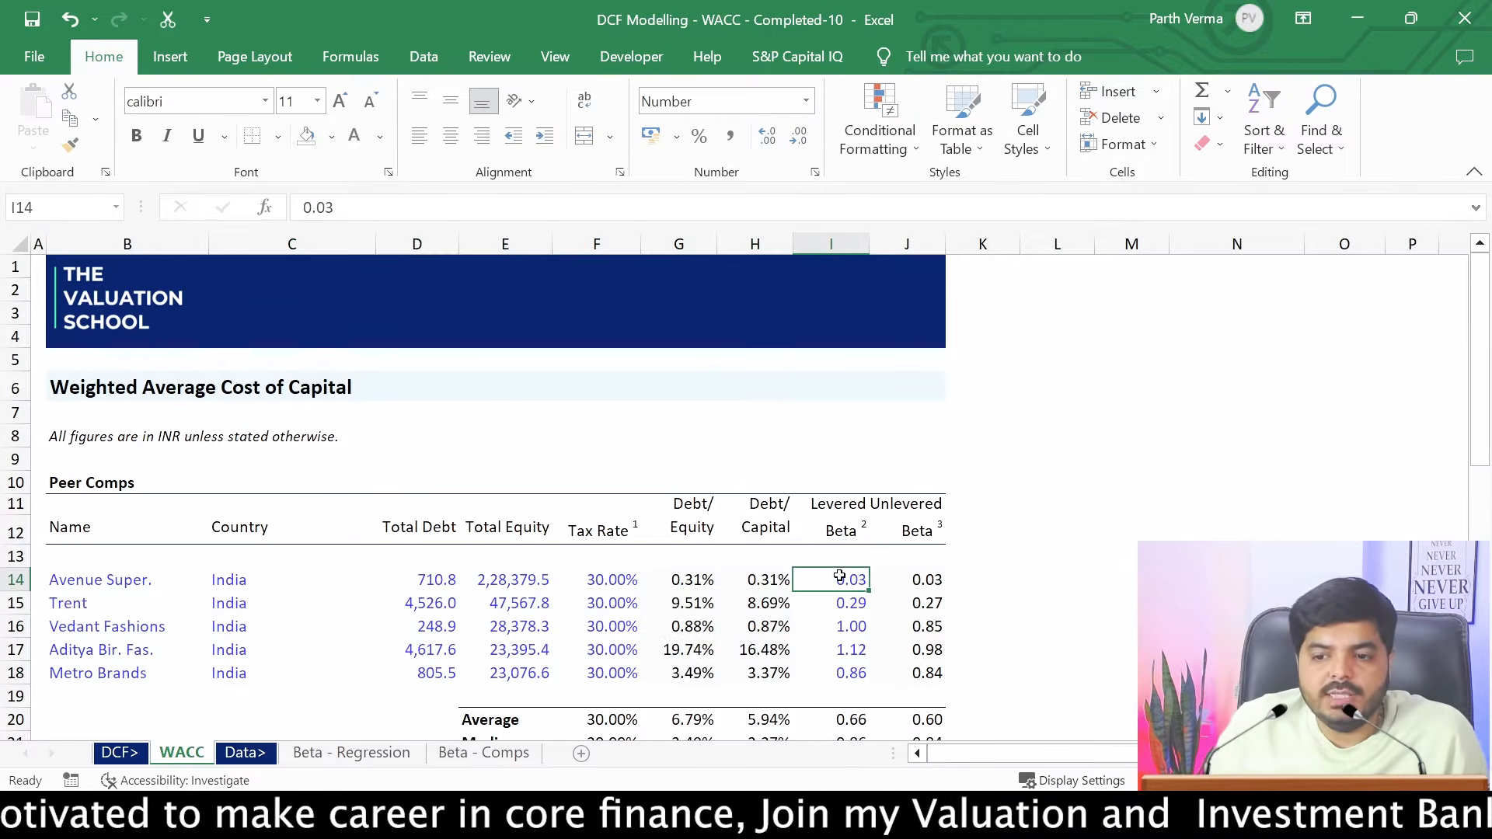
type("=")
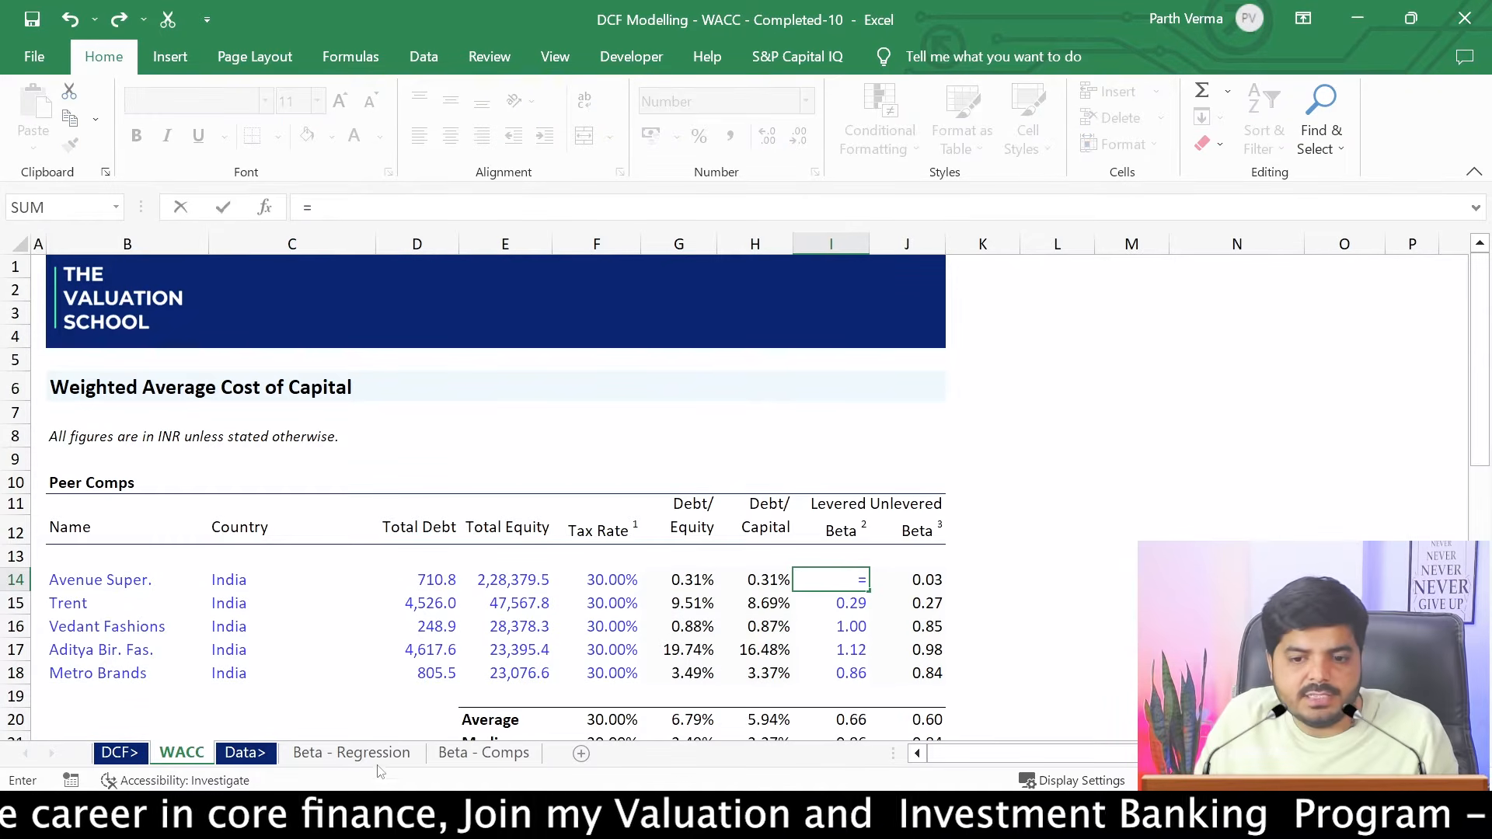
left_click(483, 752)
left_click(363, 752)
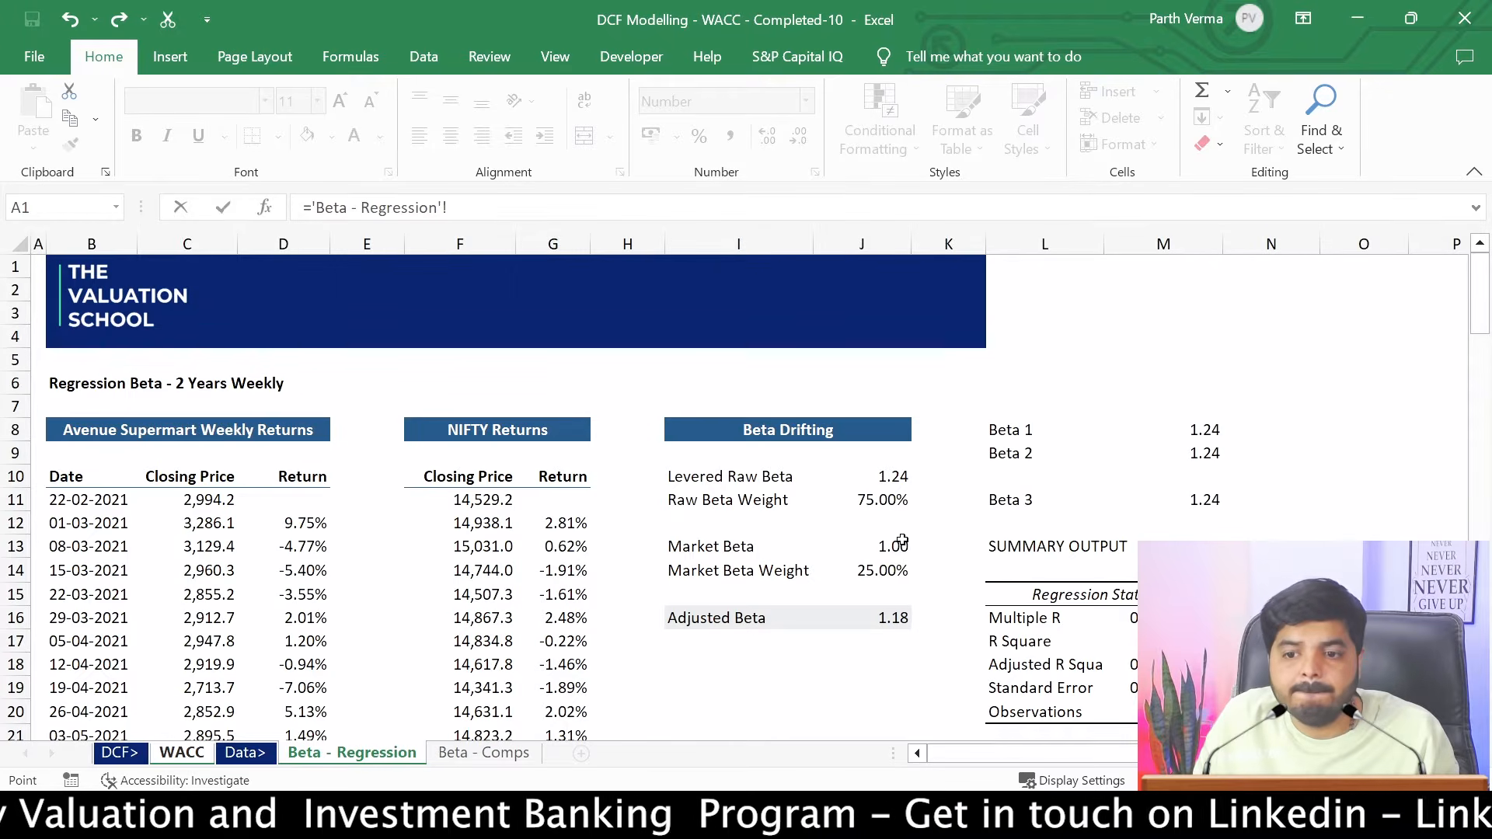
left_click(898, 477)
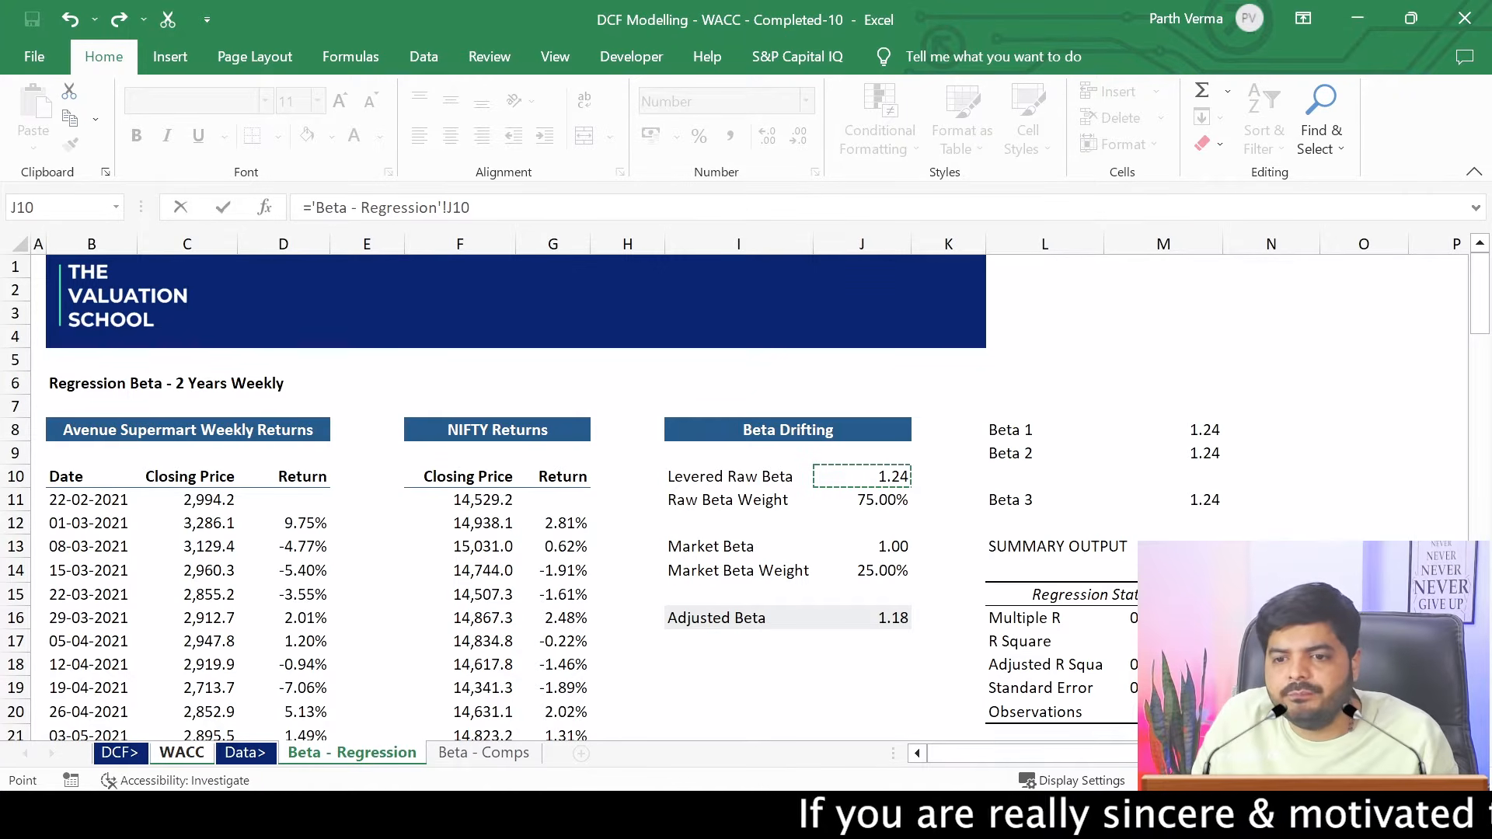
left_click(1206, 500)
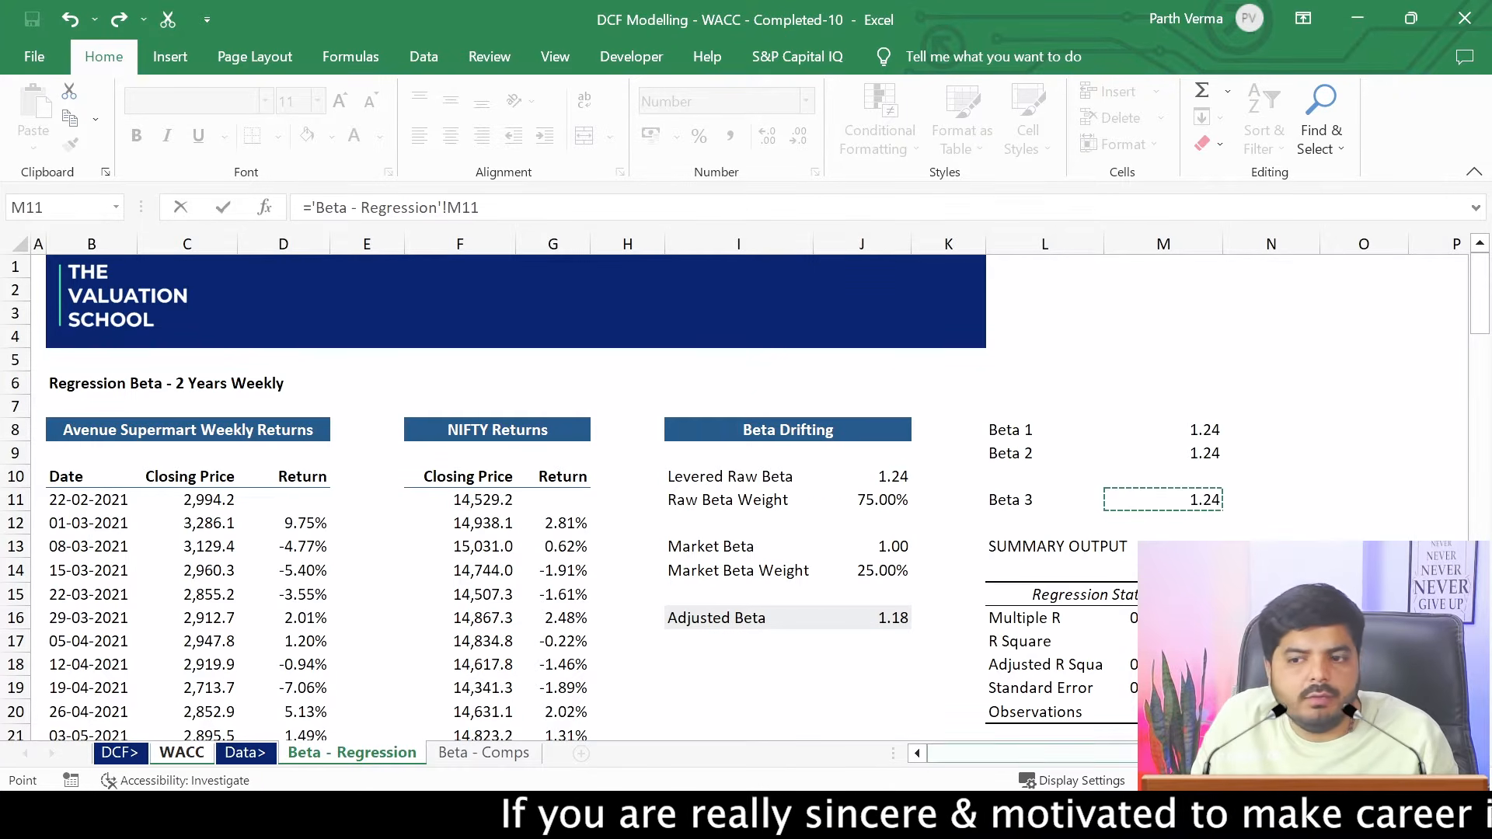
key("Return")
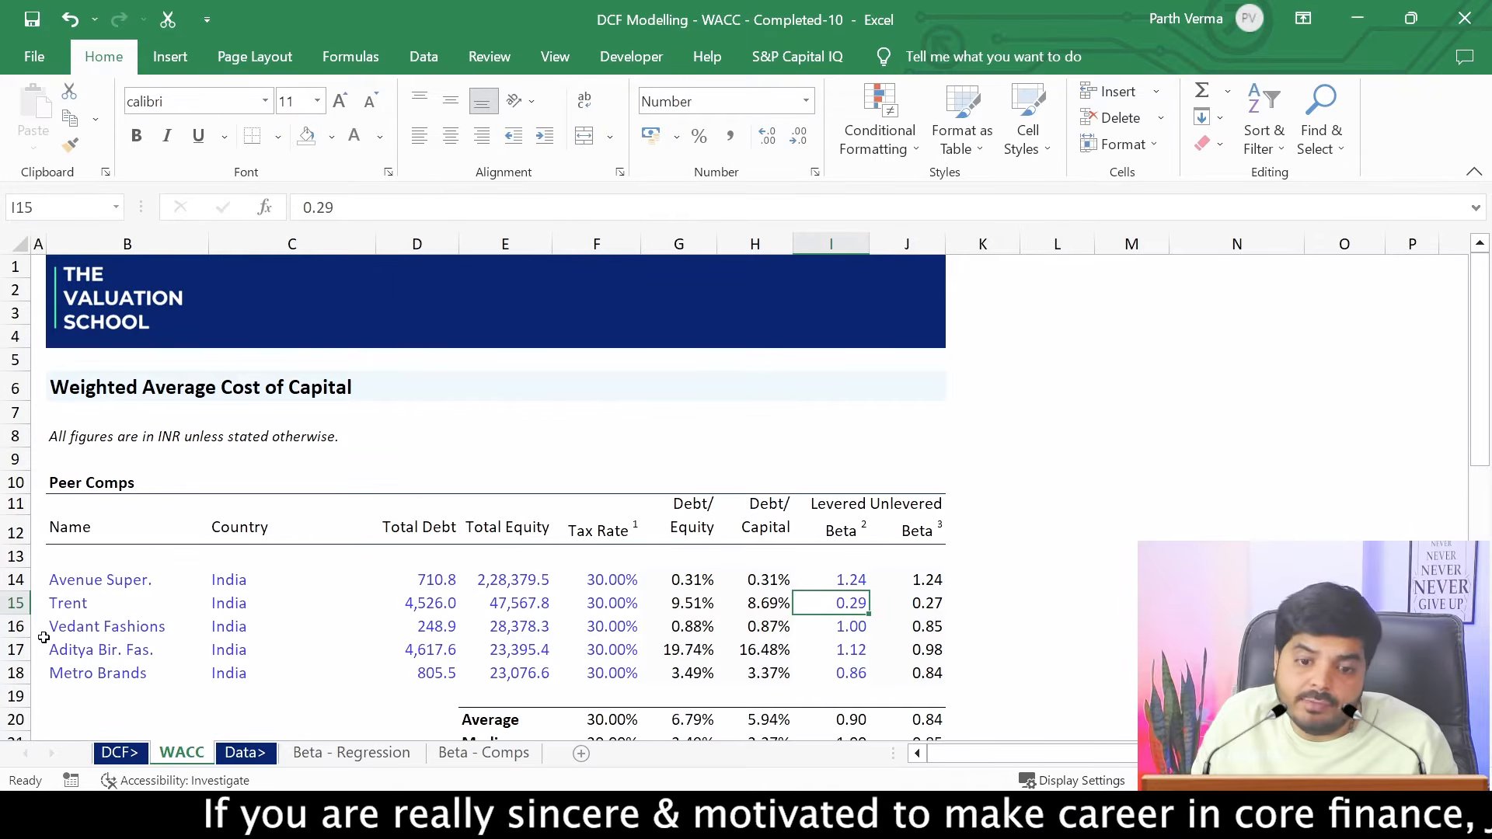
Copy the peer name Trent from B15, switch to Chrome and search the web for "Trent Beta"
left_click(60, 620)
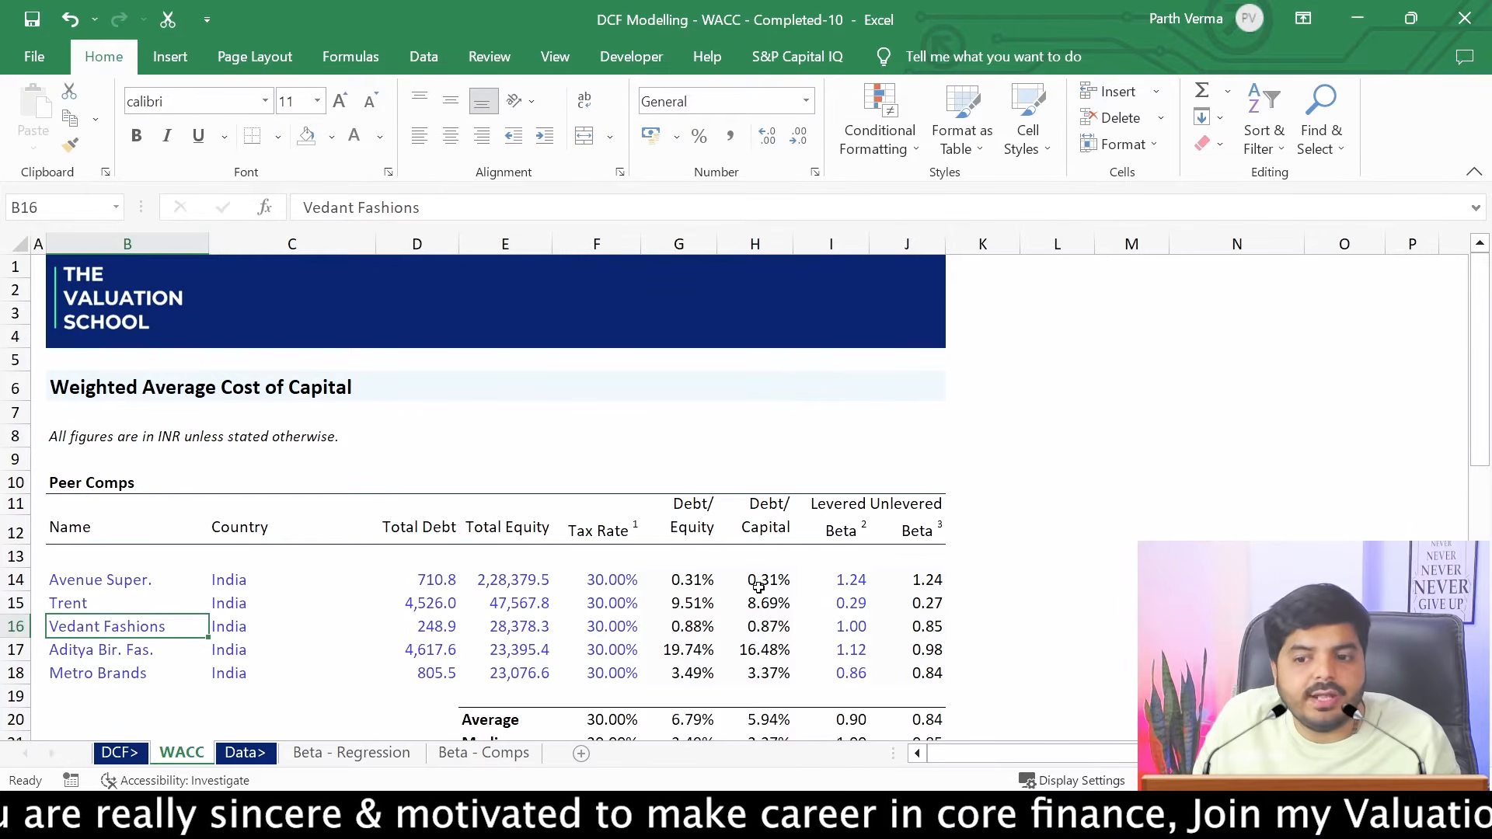
left_click(65, 605)
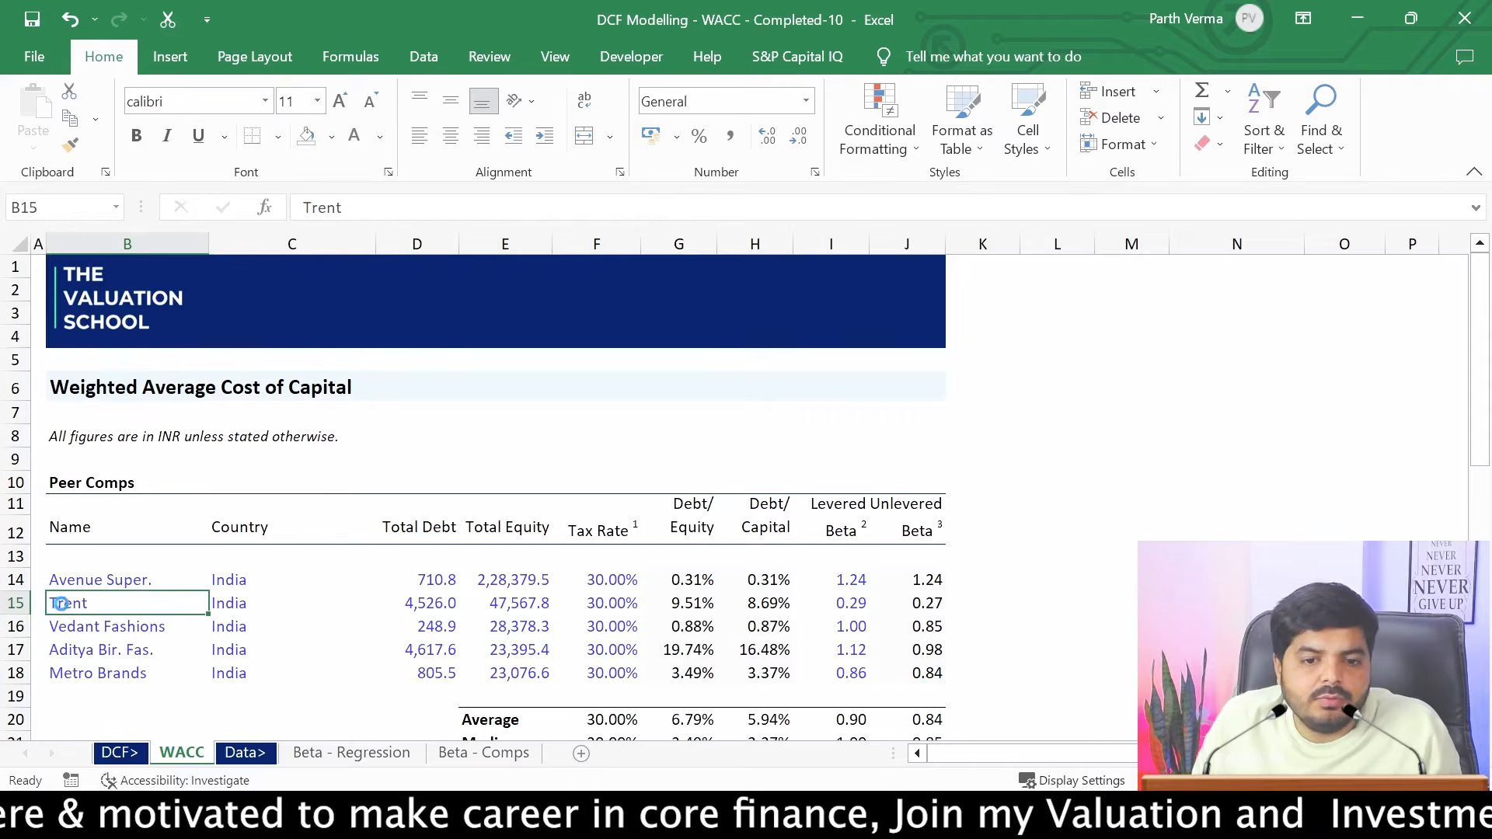
key("ctrl+c")
key("alt+Tab")
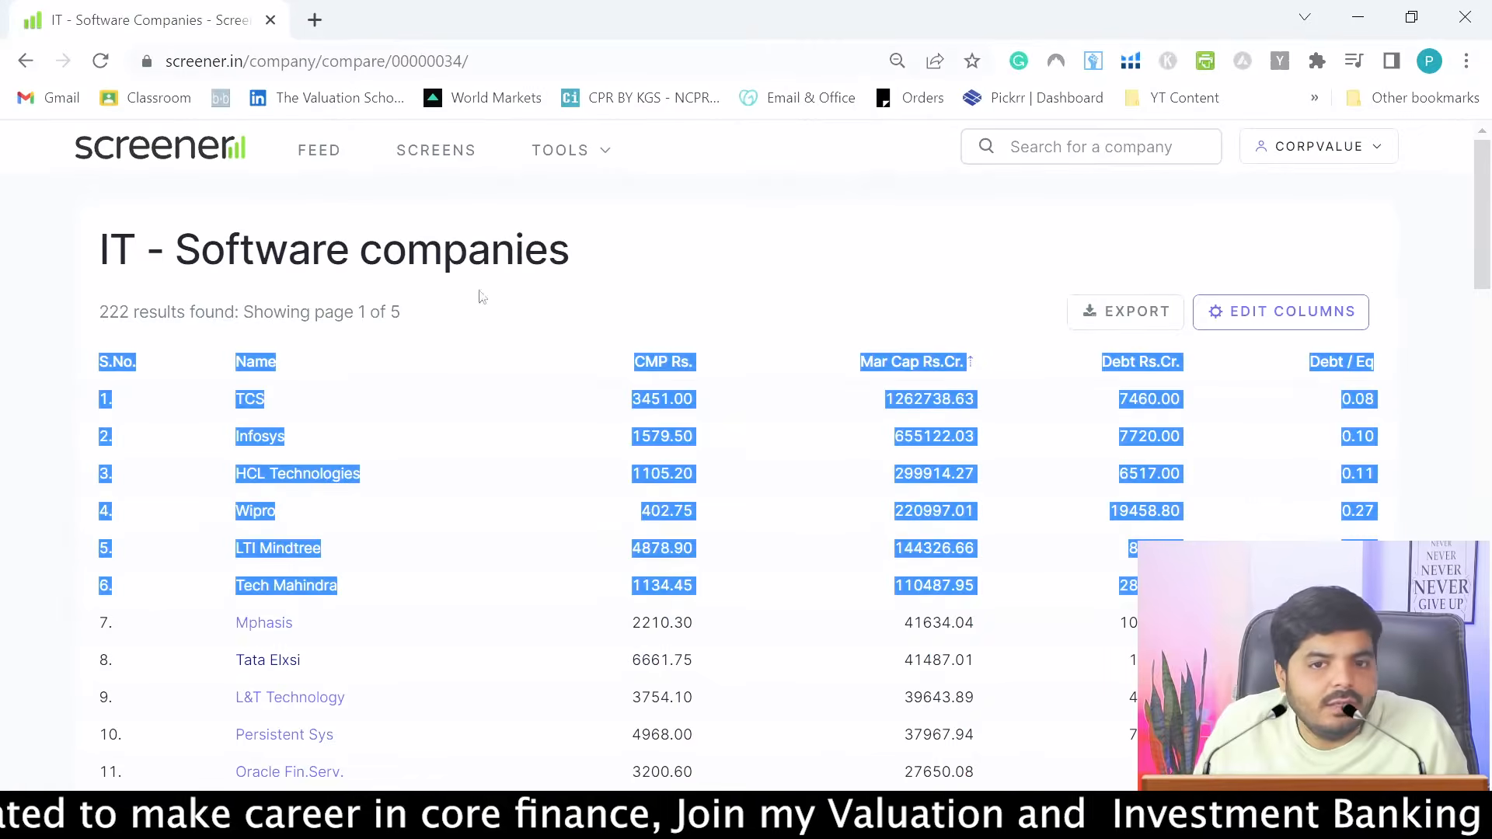
left_click(393, 58)
type("Trent Beta")
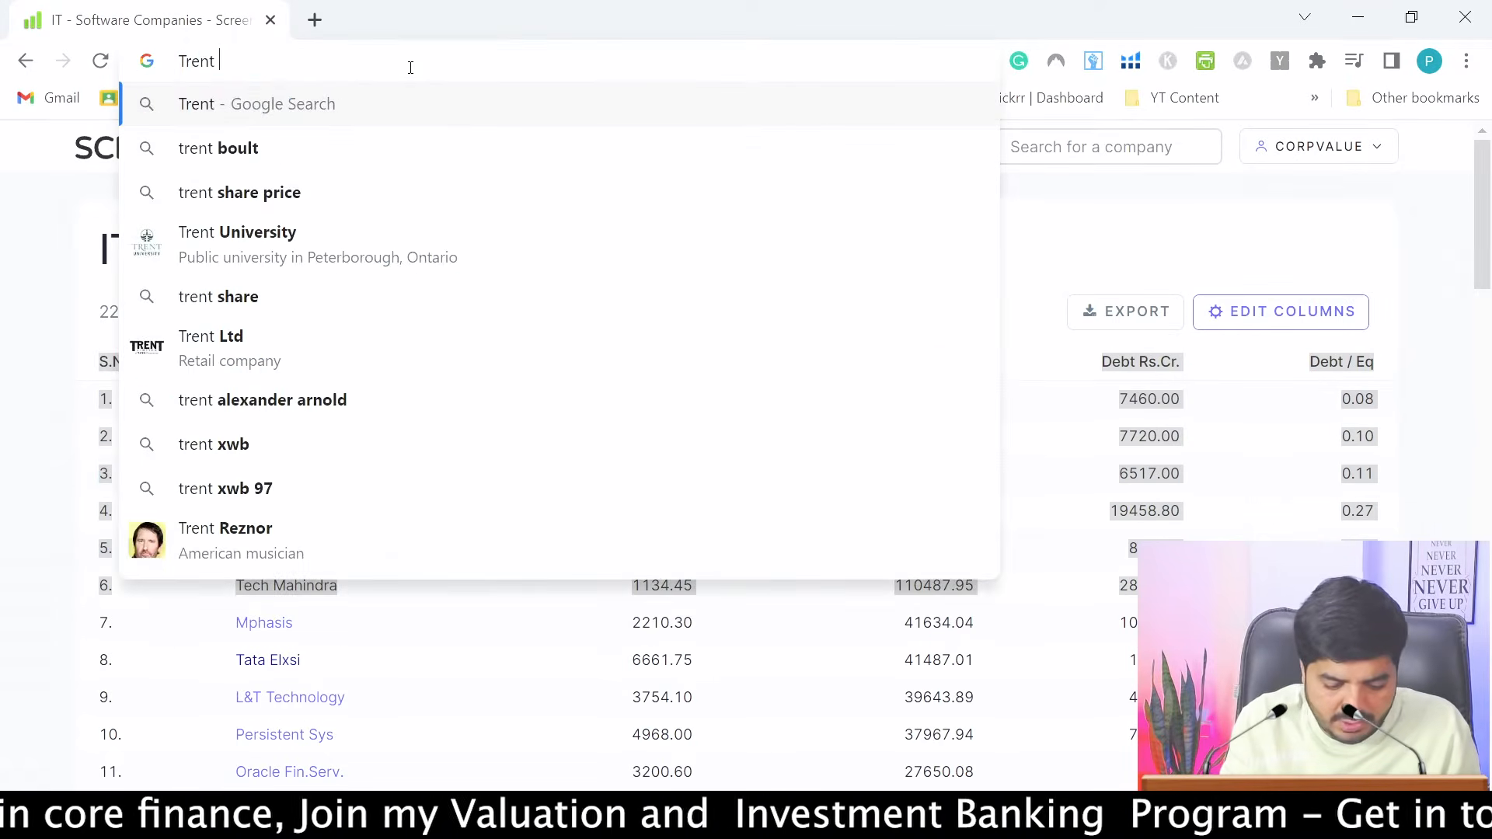
key("Return")
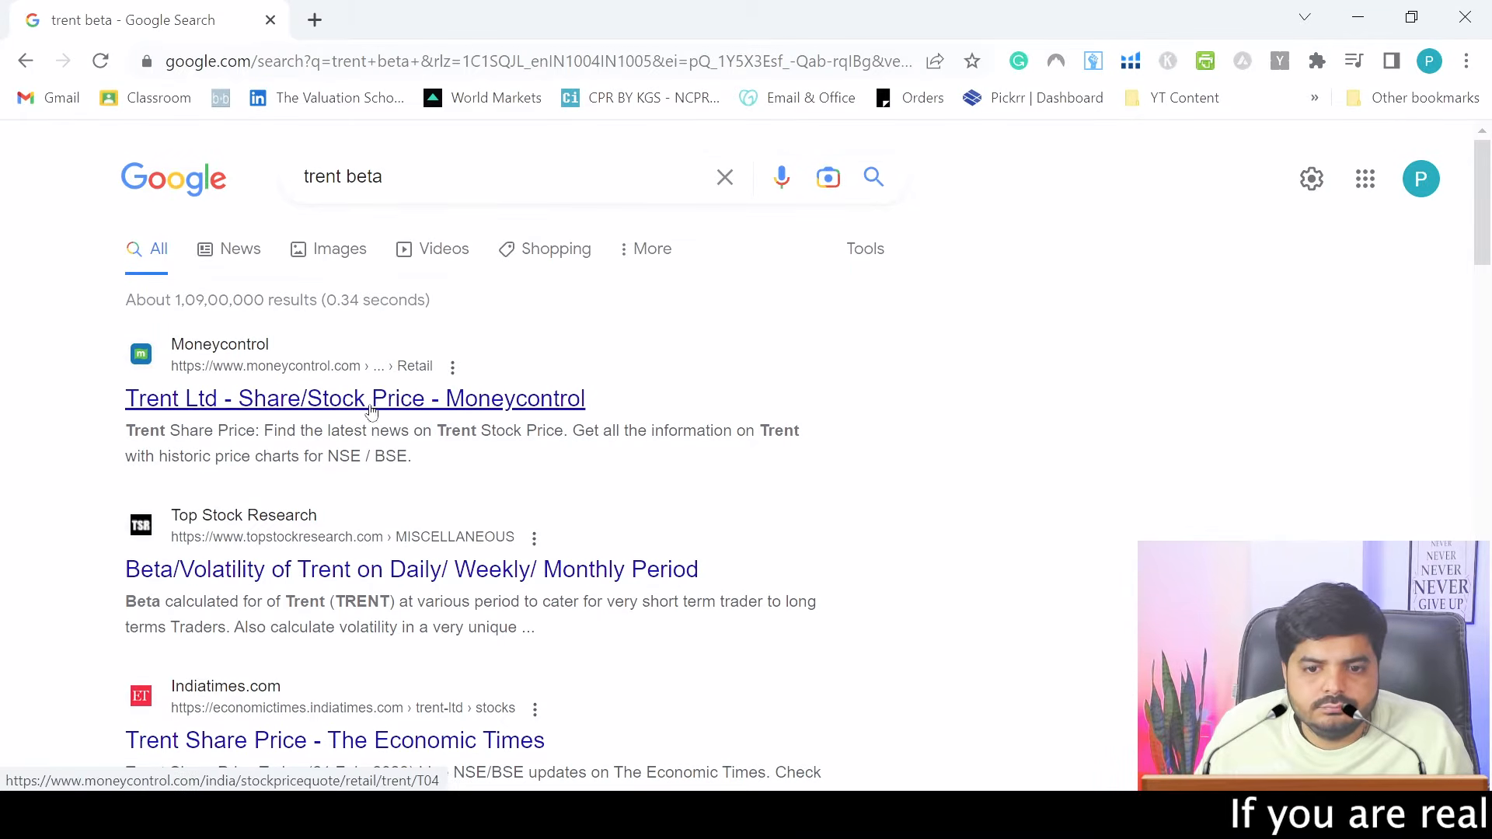
Open the Top Stock Research page on Trent's beta and look up its long-term and weekly two-year beta values
left_click(385, 567)
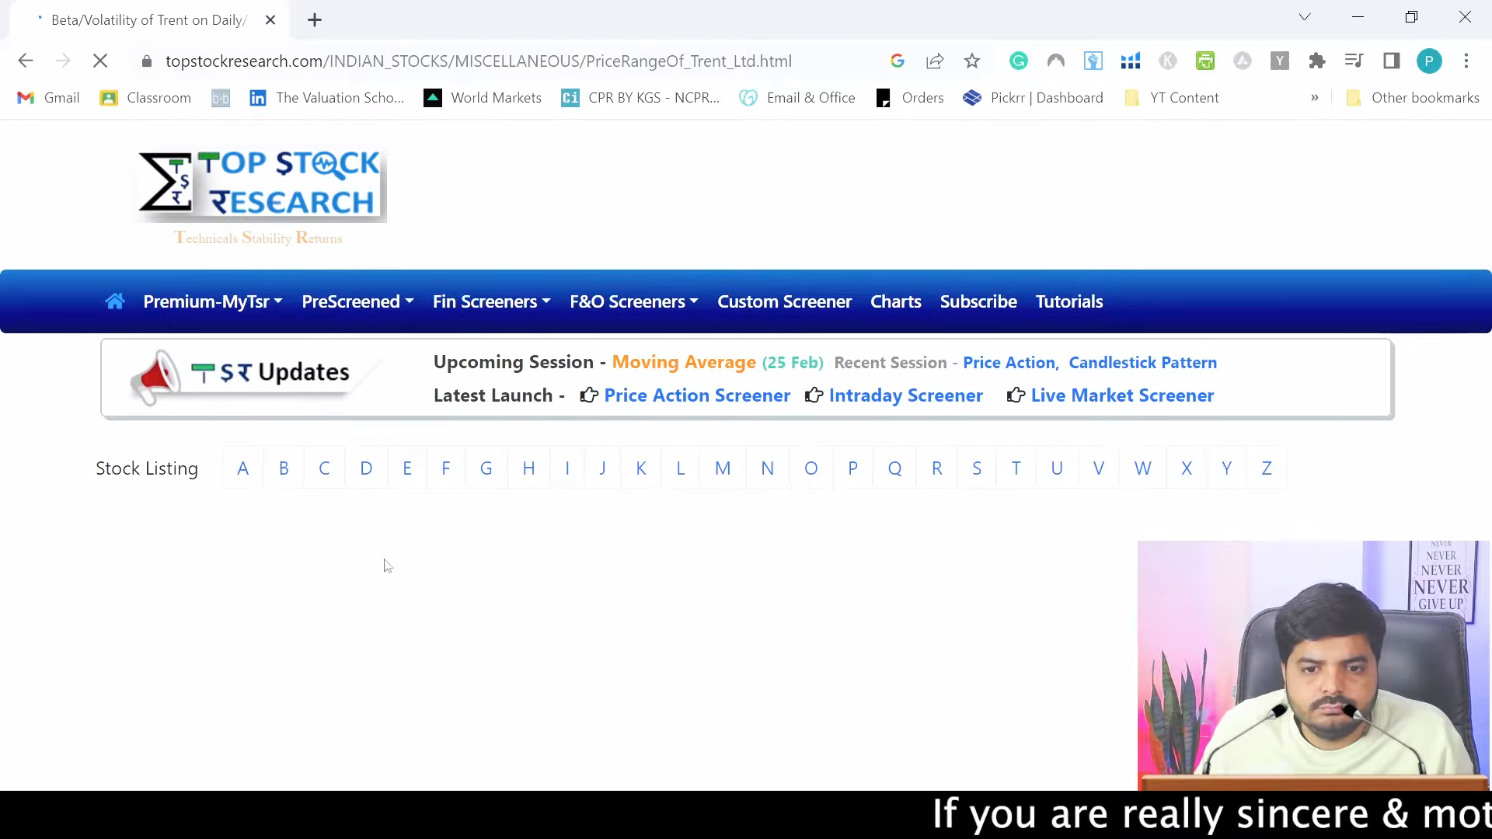
left_click_drag(1487, 200, 1487, 254)
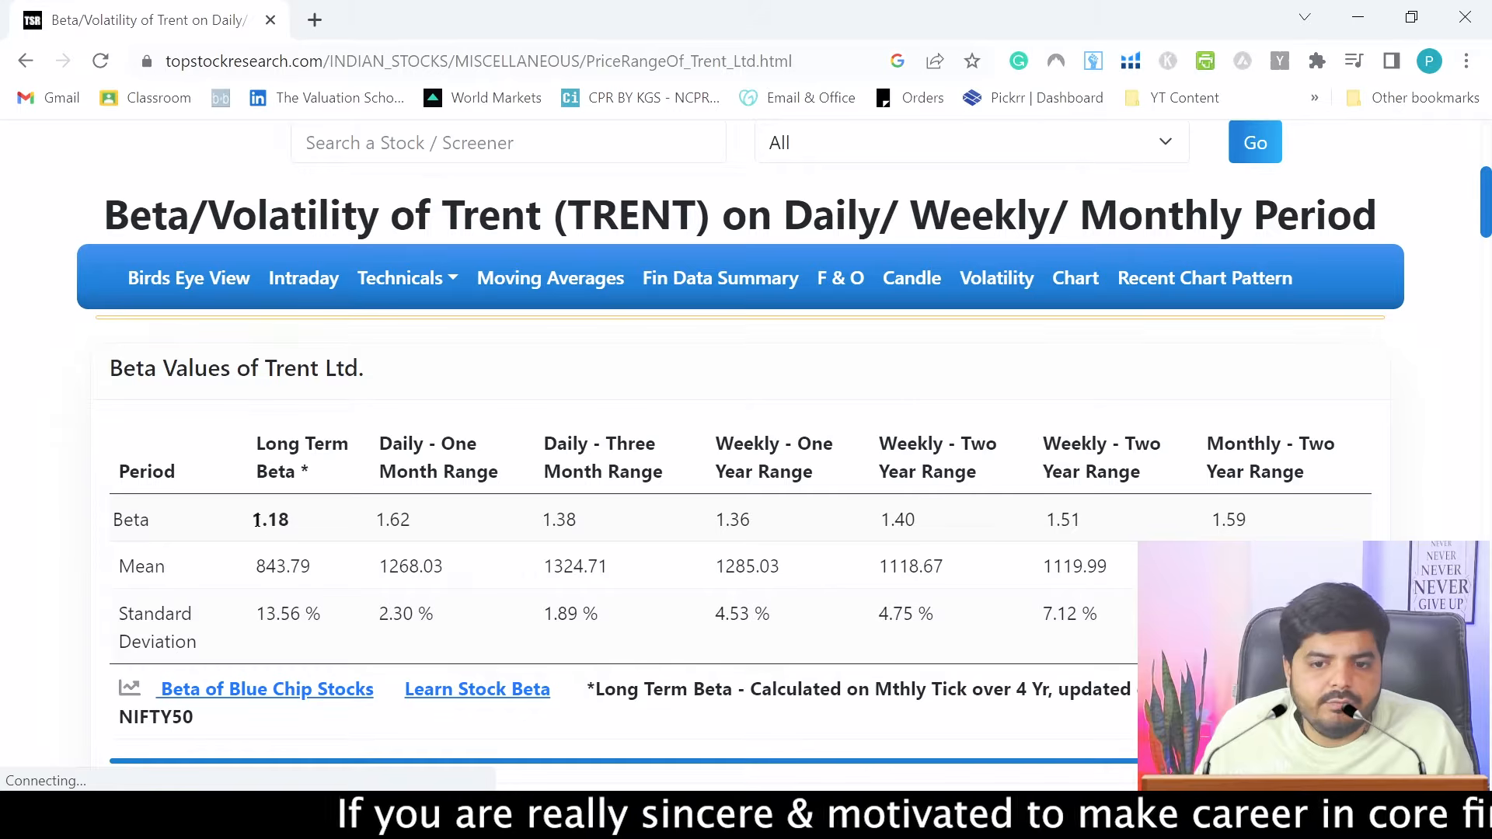
left_click_drag(255, 520, 302, 526)
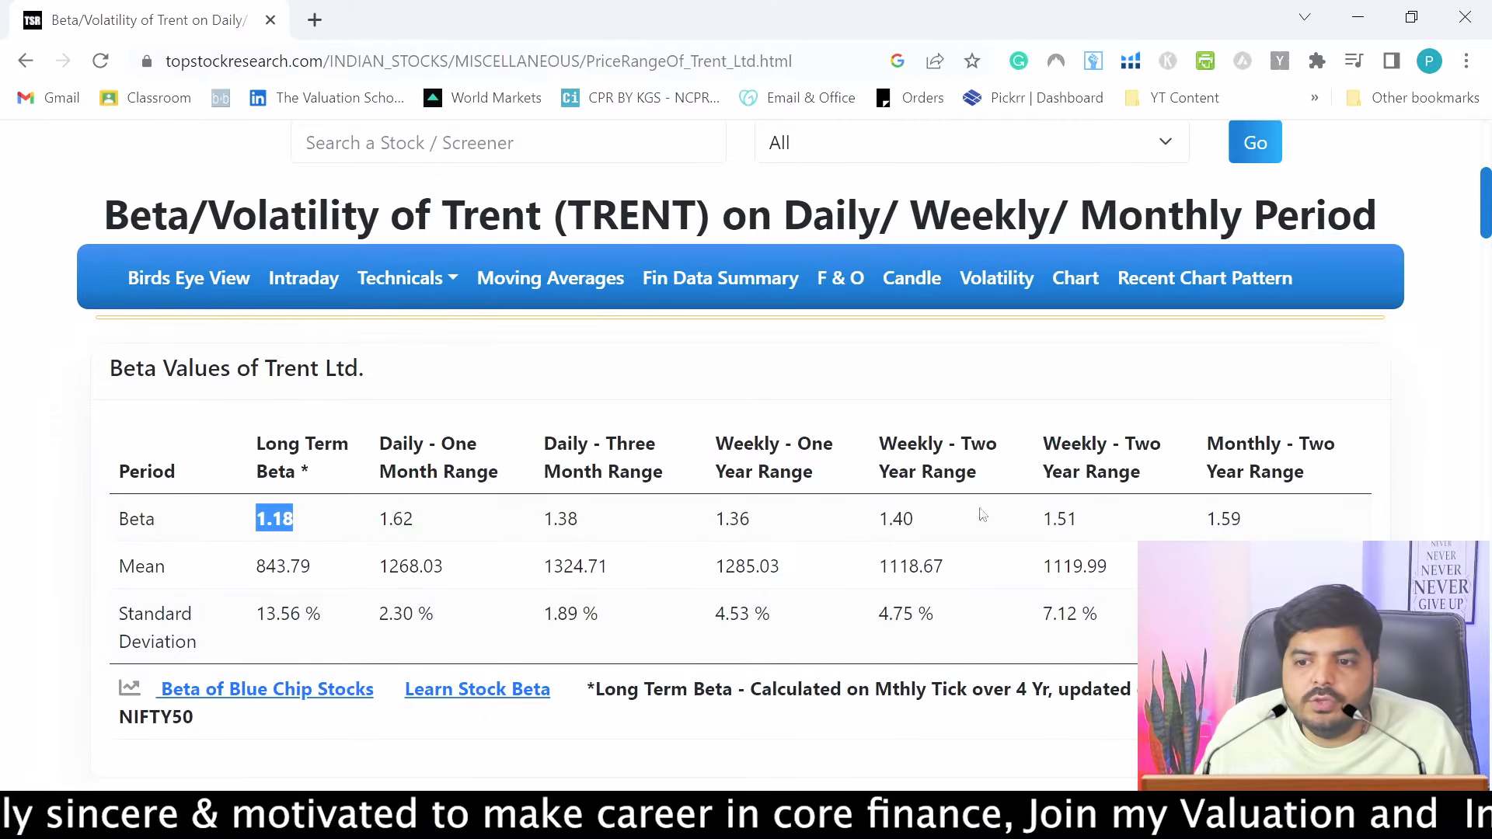
left_click_drag(920, 523, 894, 520)
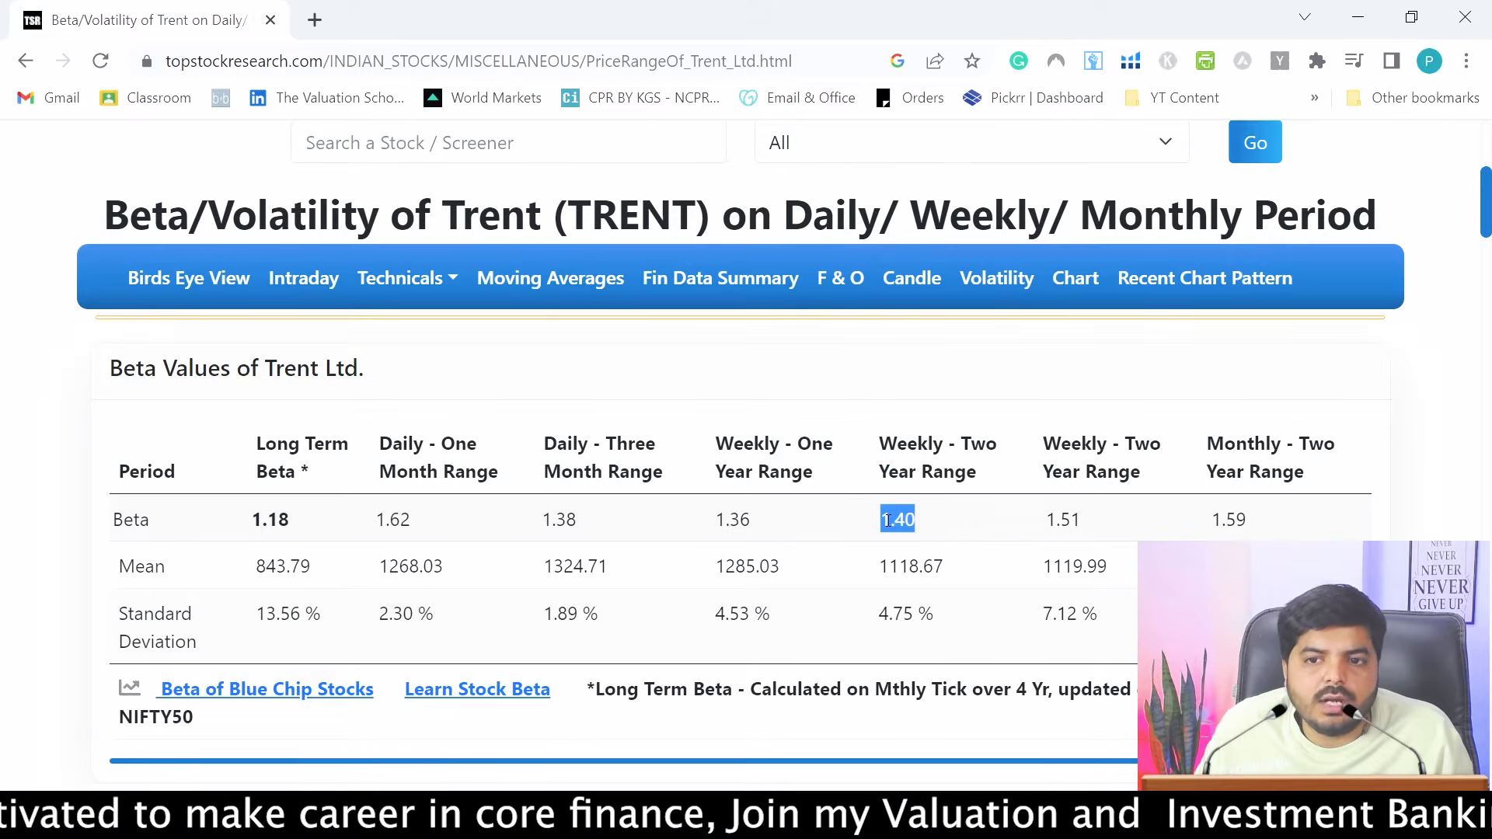
Switch to Excel and replace Trent's Levered Beta in I15 with 1.40, copied from the Top Stock Research page
key("alt+Tab")
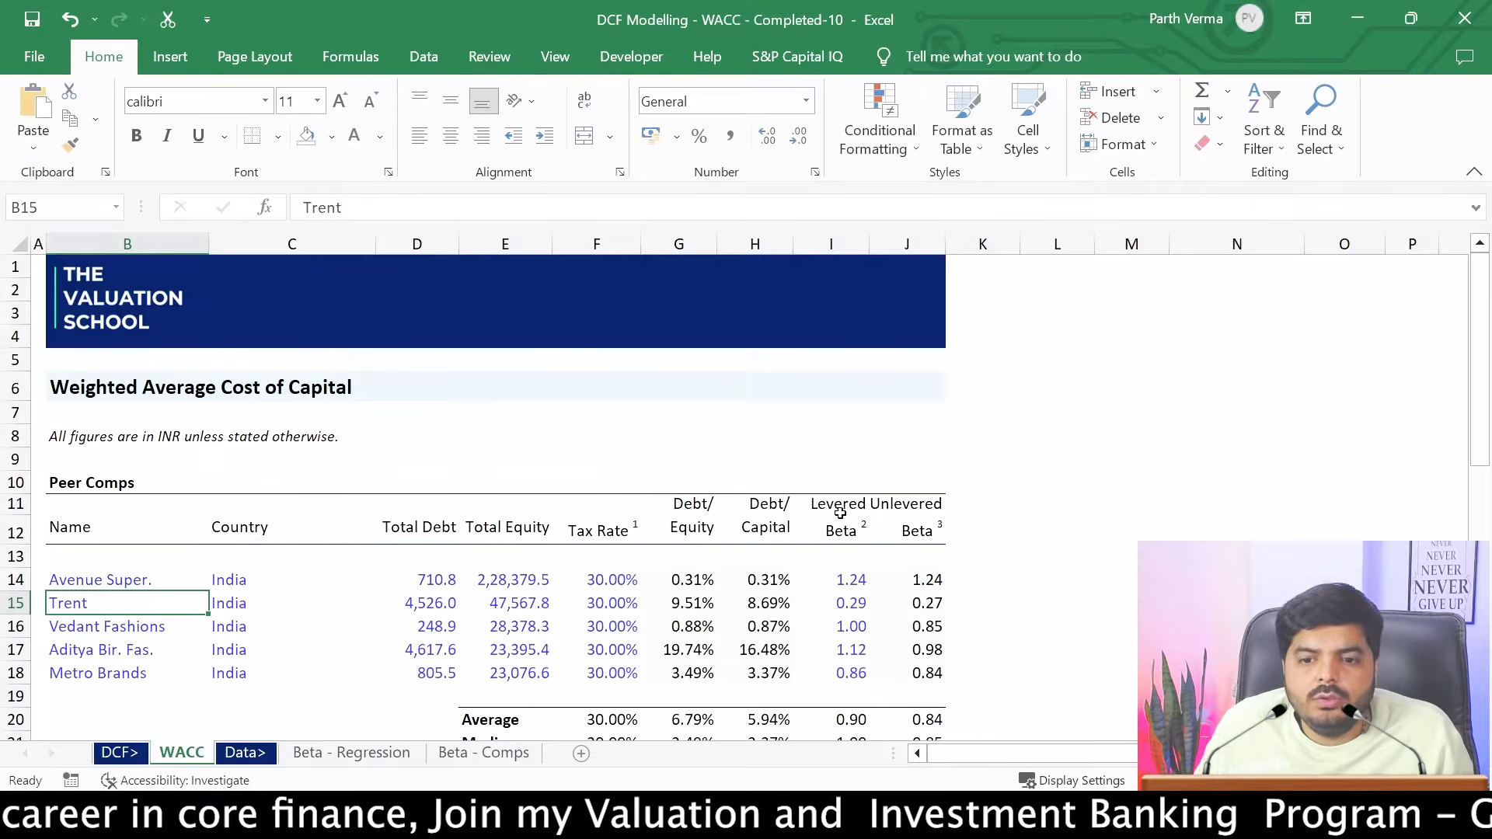
left_click(850, 603)
left_click(343, 207)
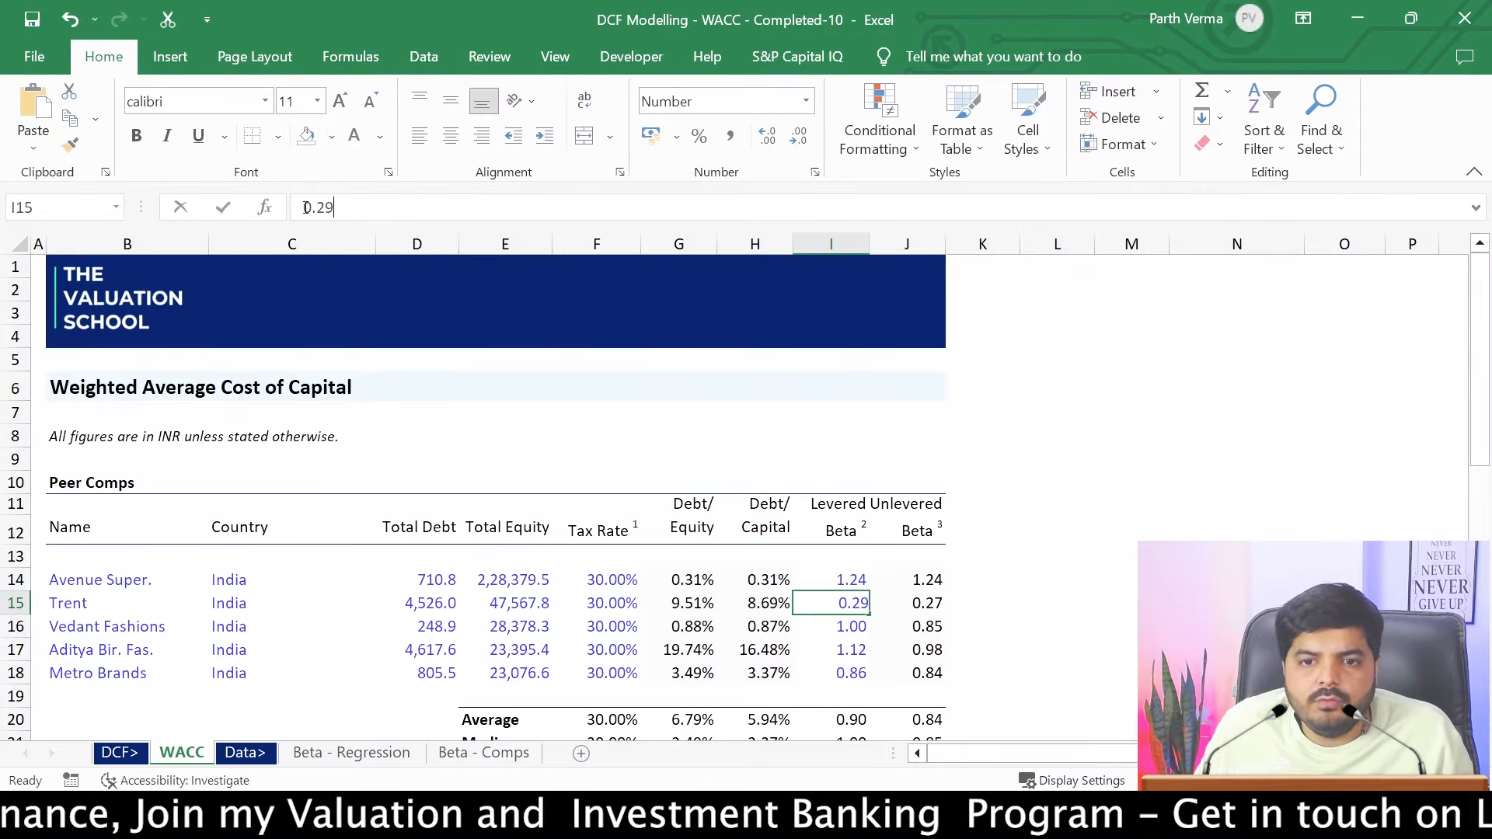
double_click(330, 207)
key("ctrl+v")
key("Return")
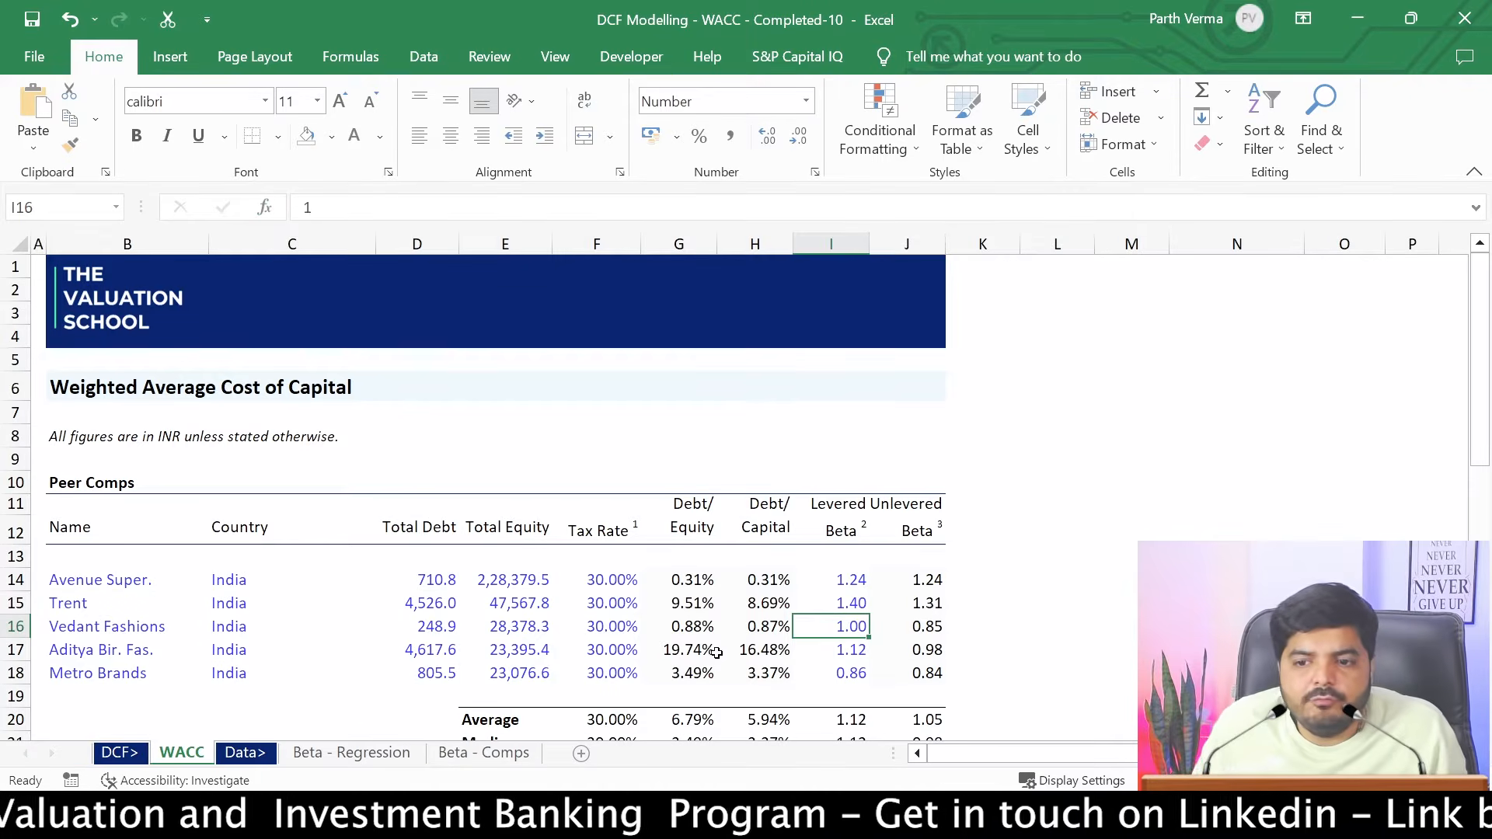
Switch to Chrome, look over Trent's beta page and return to the "trent beta" Google search results
key("alt+Tab")
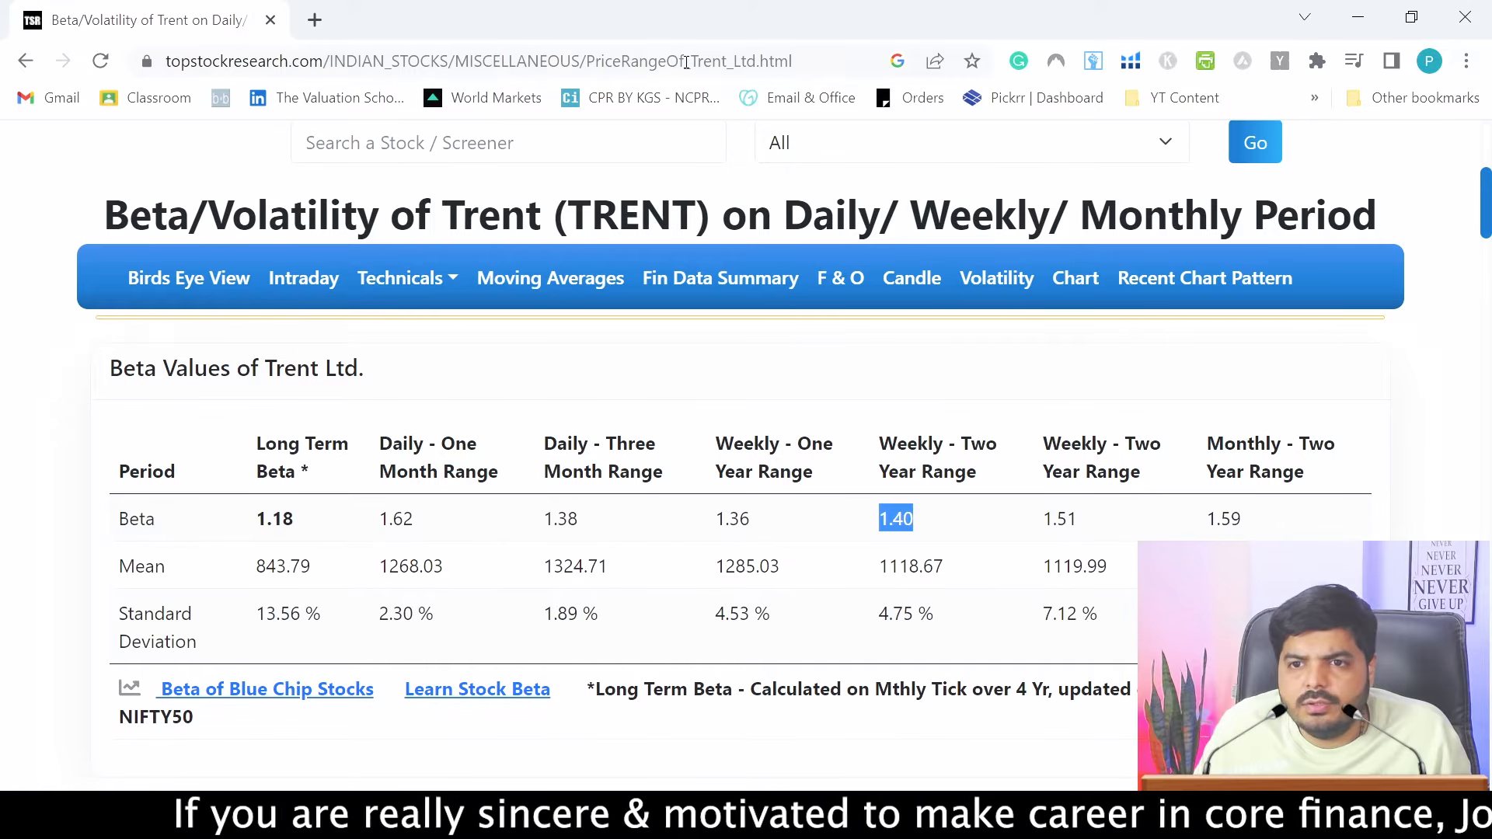
scroll(746, 427, "up", 5)
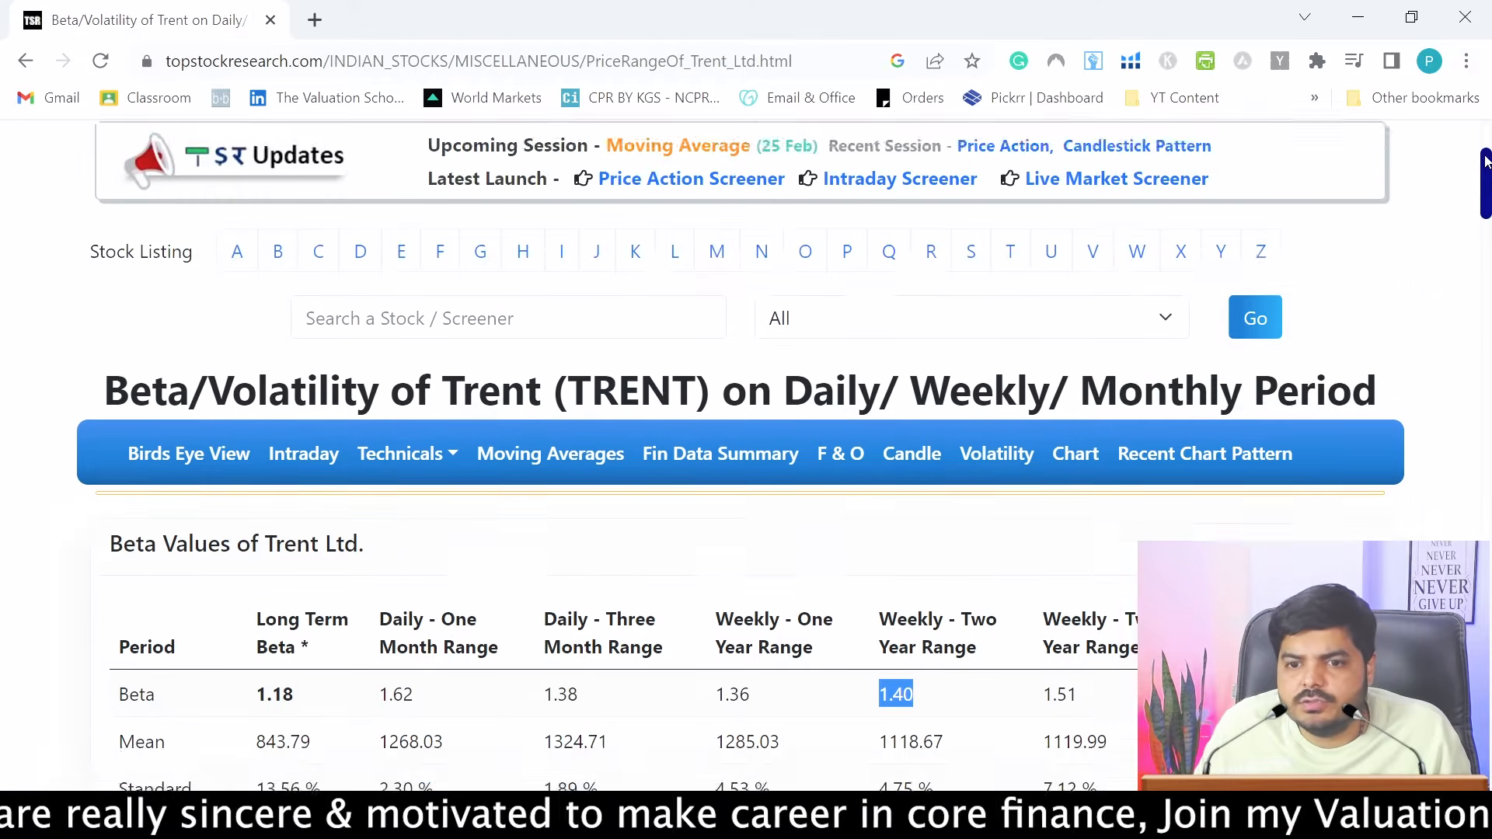
scroll(746, 427, "down", 4)
scroll(746, 427, "down", 5)
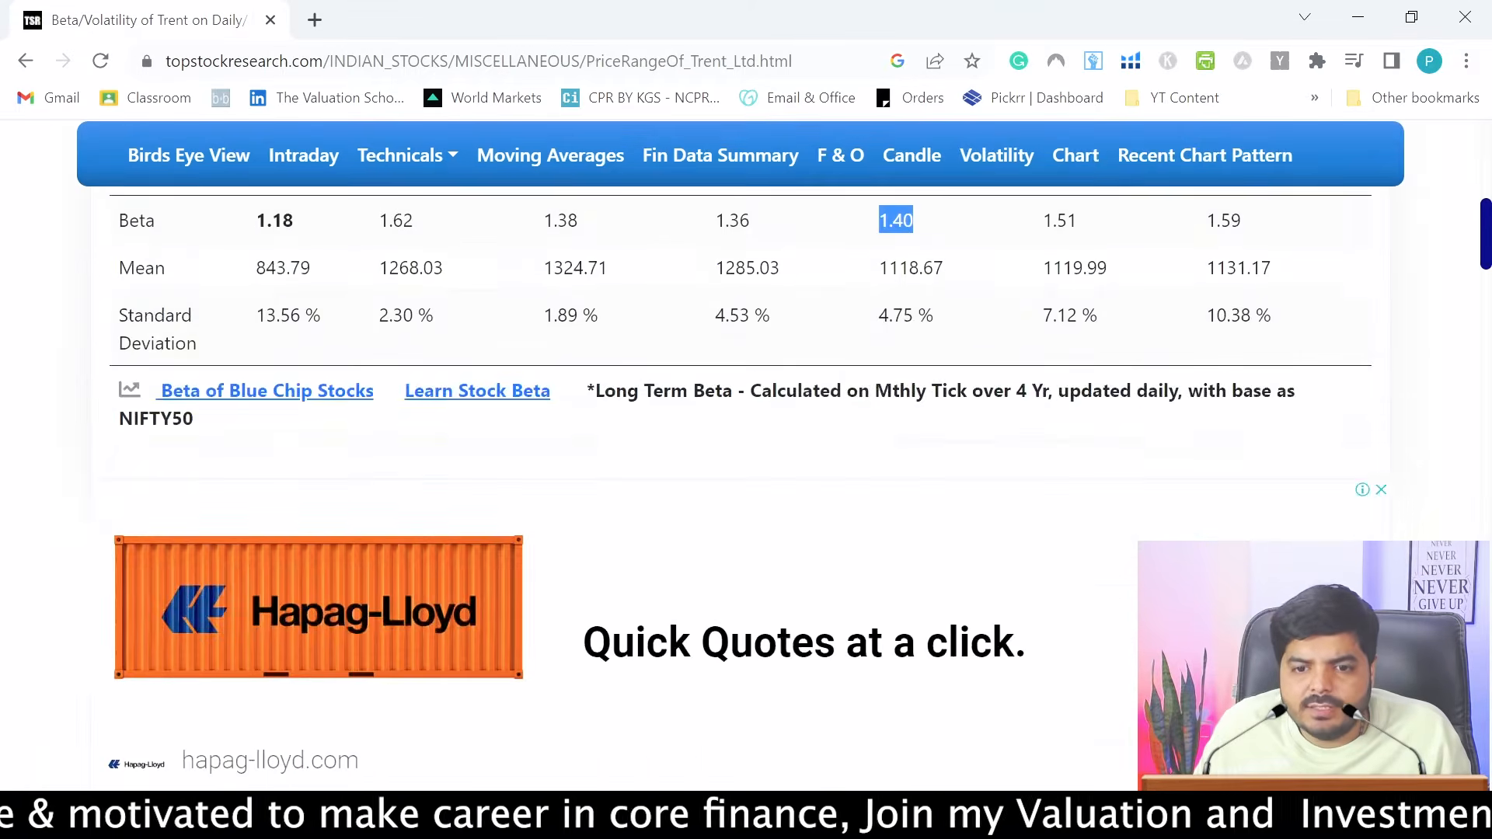
scroll(746, 427, "up", 5)
left_click(26, 59)
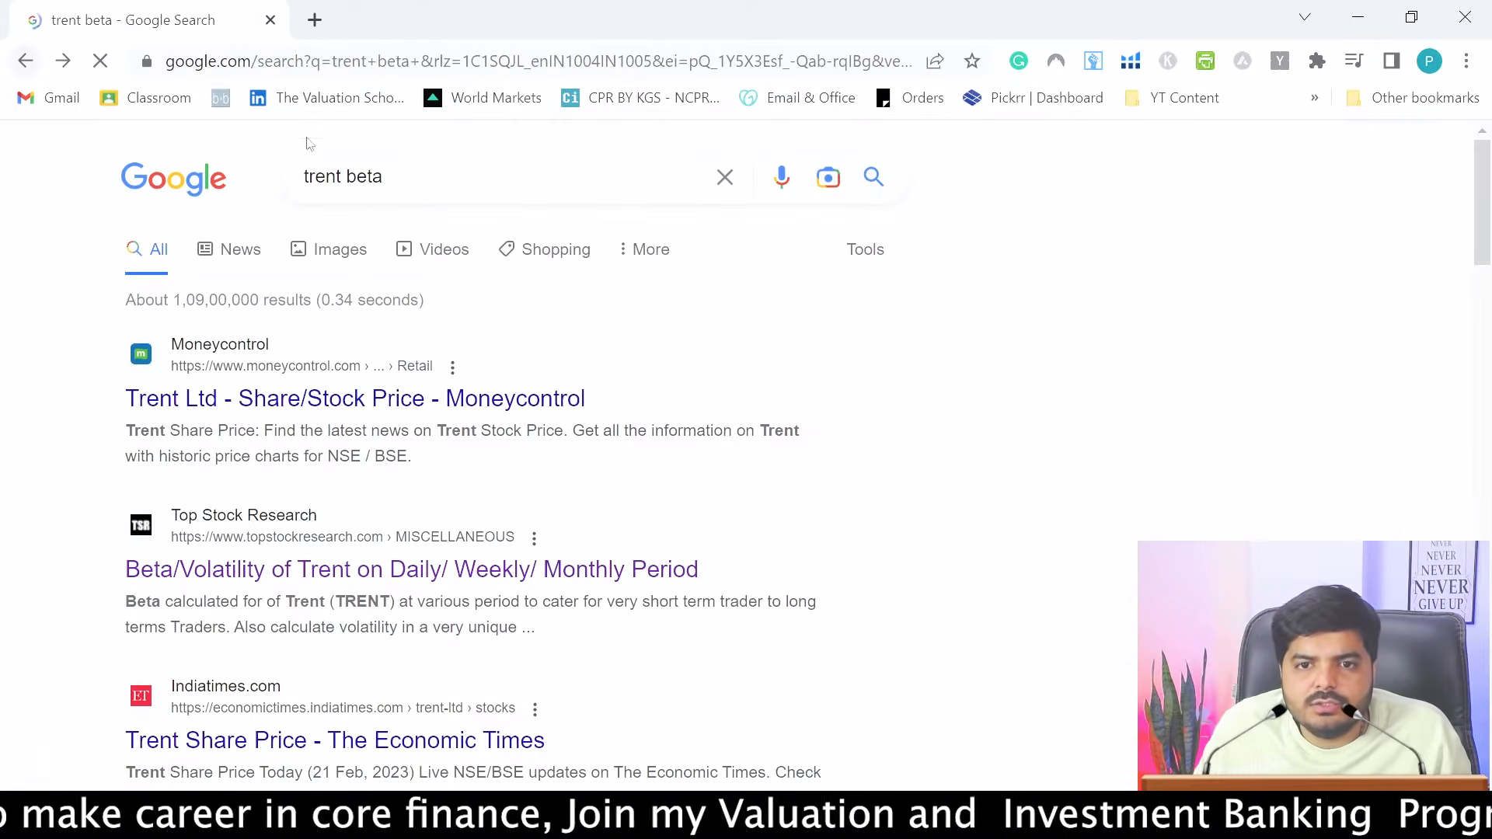
Replace the company in the Google query with Vedant Fashions, copied from B16 in Excel, and search for "Vedant Fashions beta"
double_click(322, 176)
type("1.40")
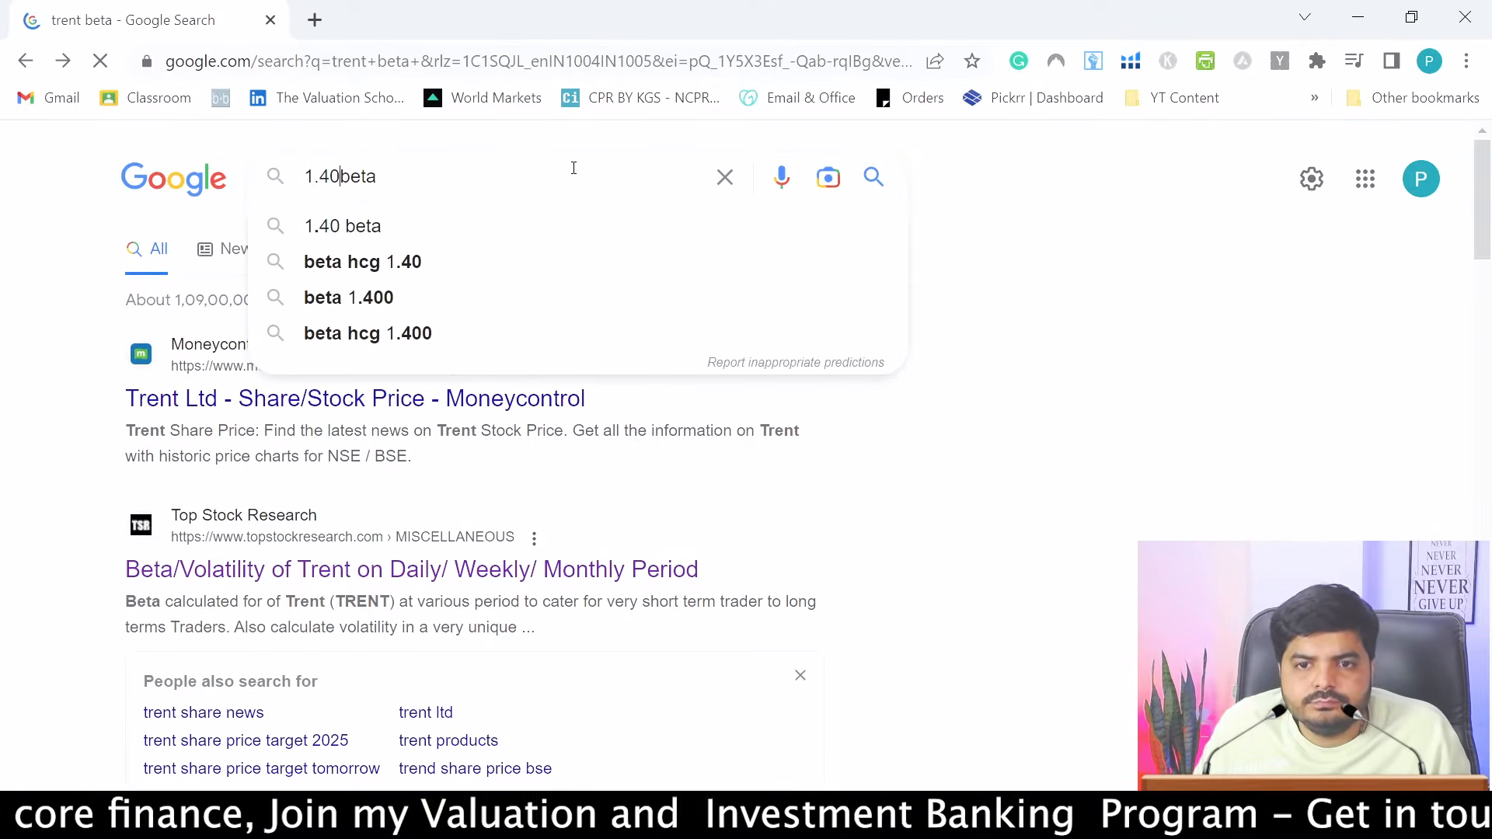
key("ctrl+z")
key("alt+Tab")
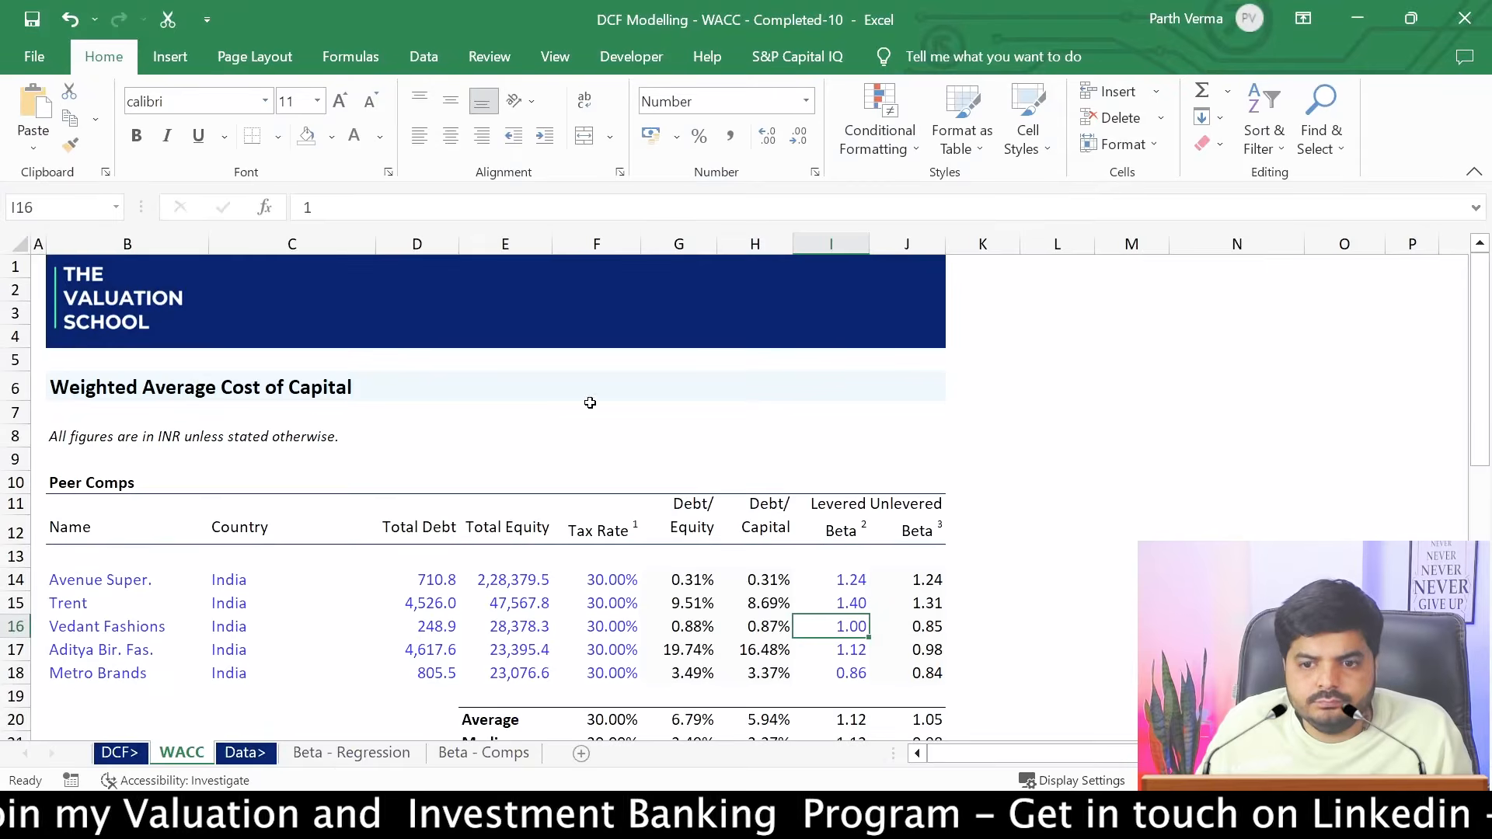
left_click(87, 631)
key("alt+Tab")
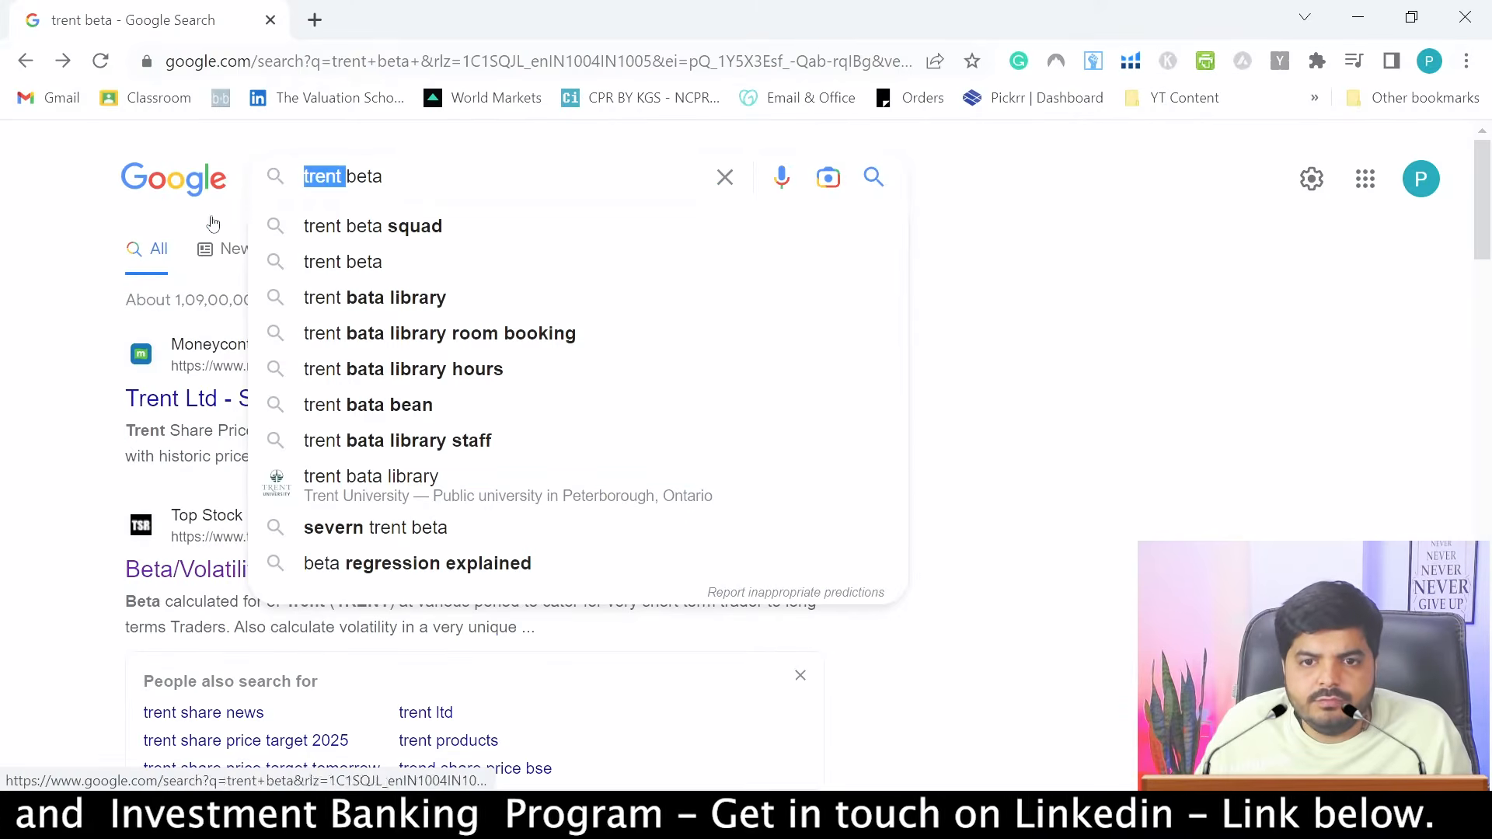
key("ctrl+v")
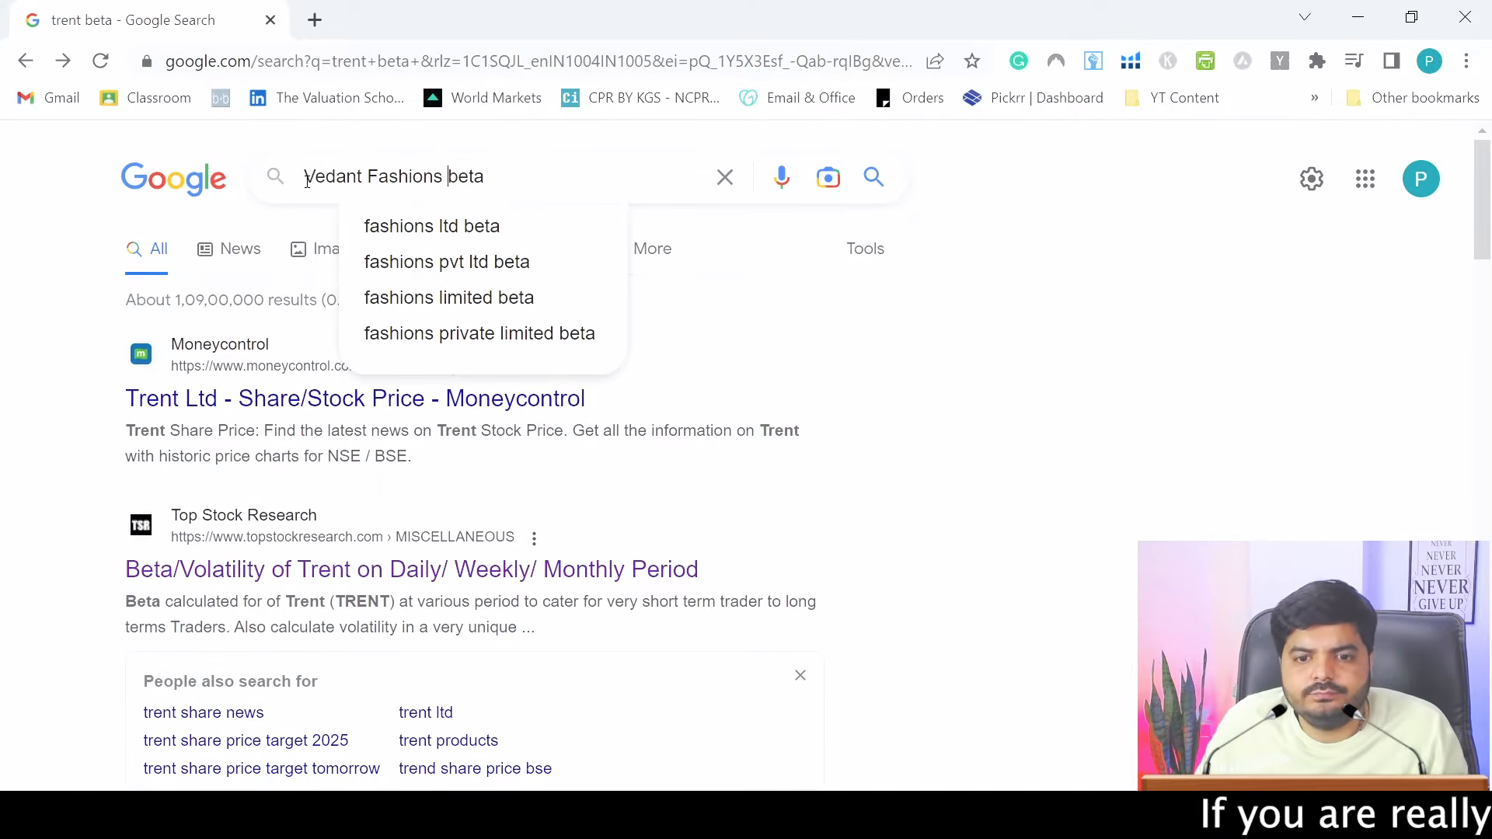
key("Return")
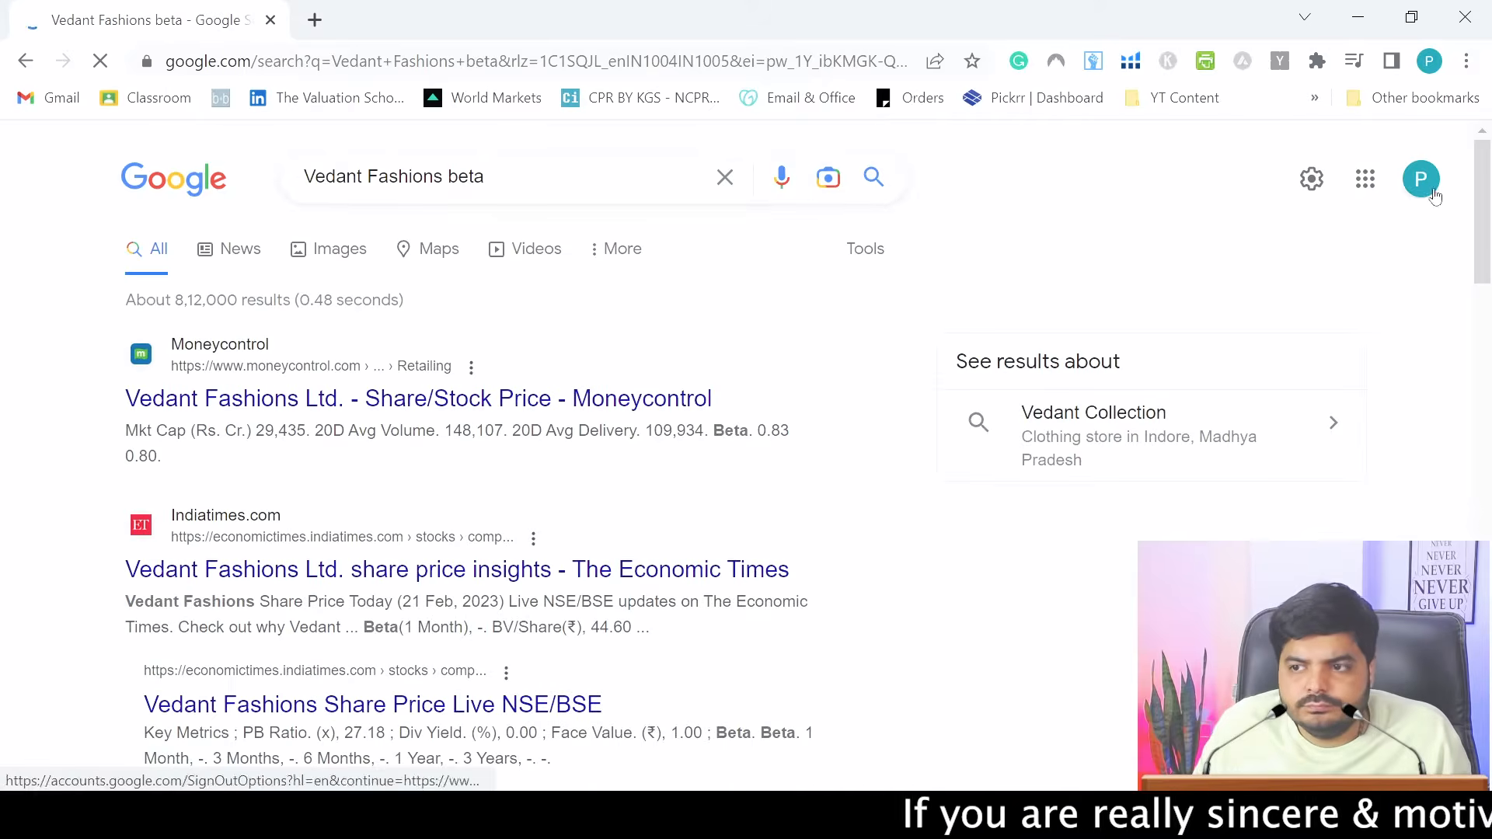
Open the Top Stock Research page on Vedant Fashions' beta and look up its weekly one-year value
left_click_drag(1482, 206, 1482, 268)
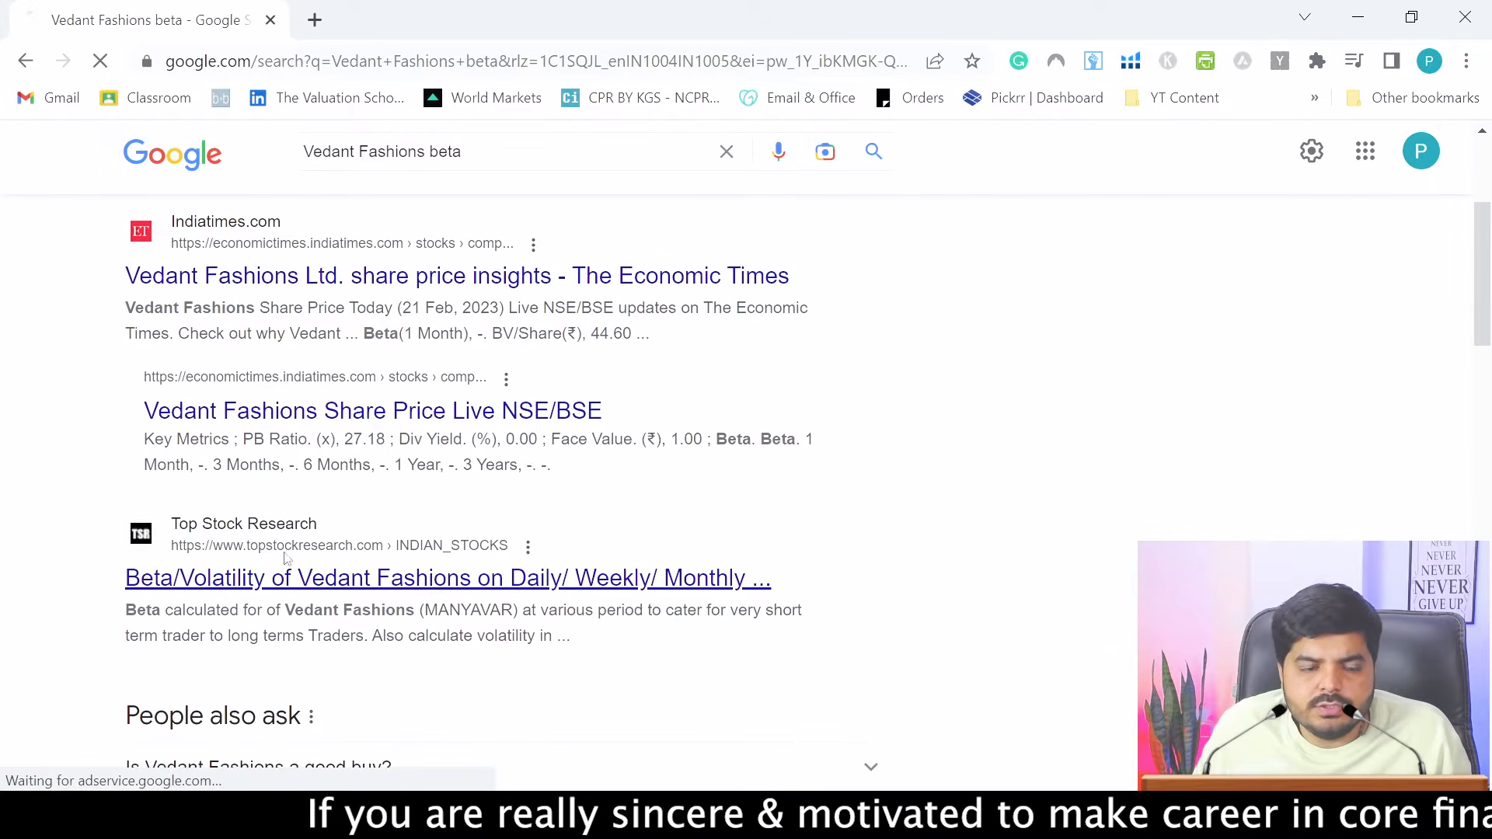
left_click(326, 579)
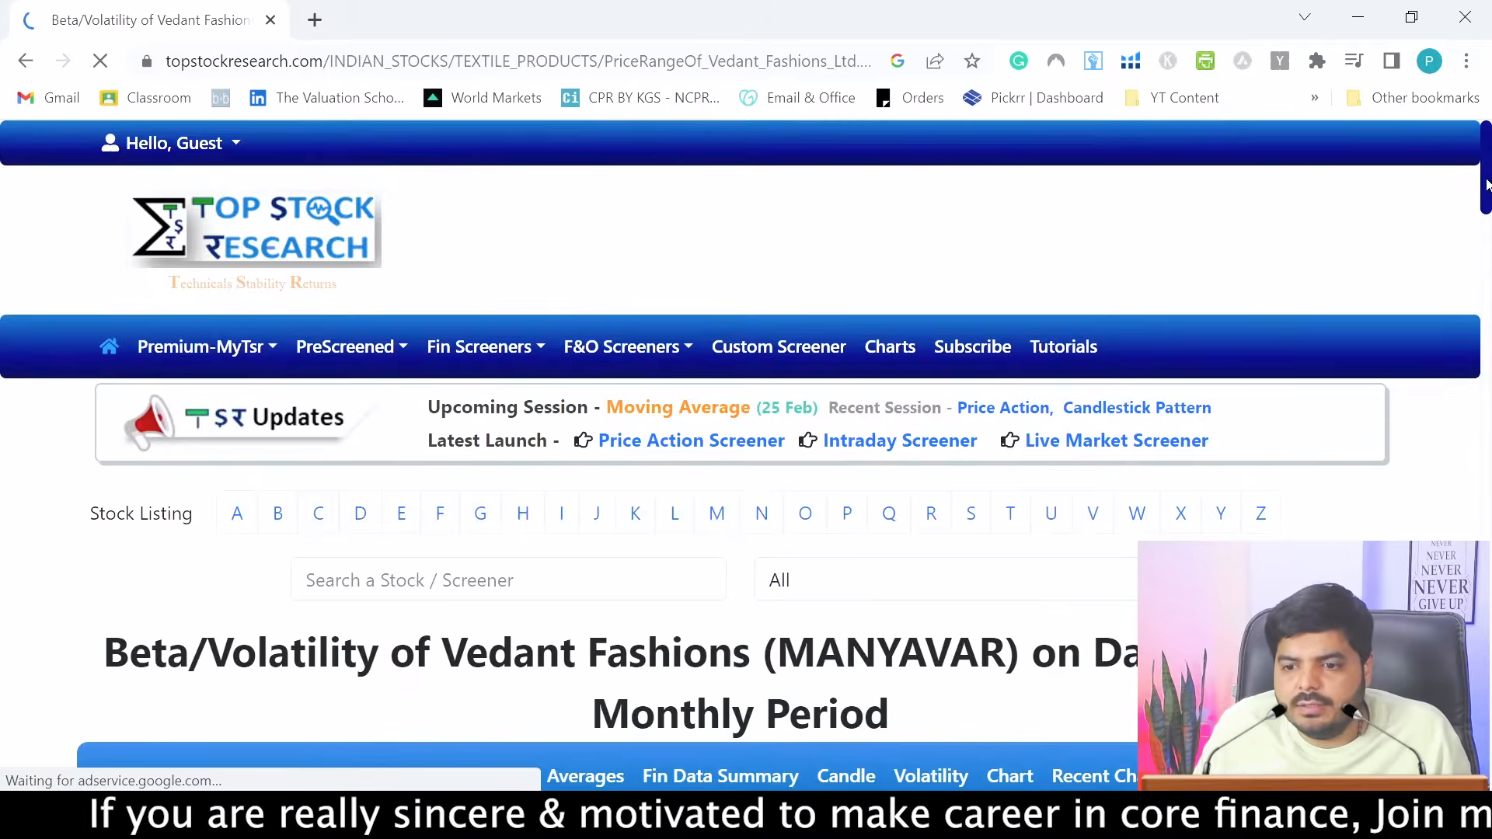
left_click_drag(1484, 175, 1486, 226)
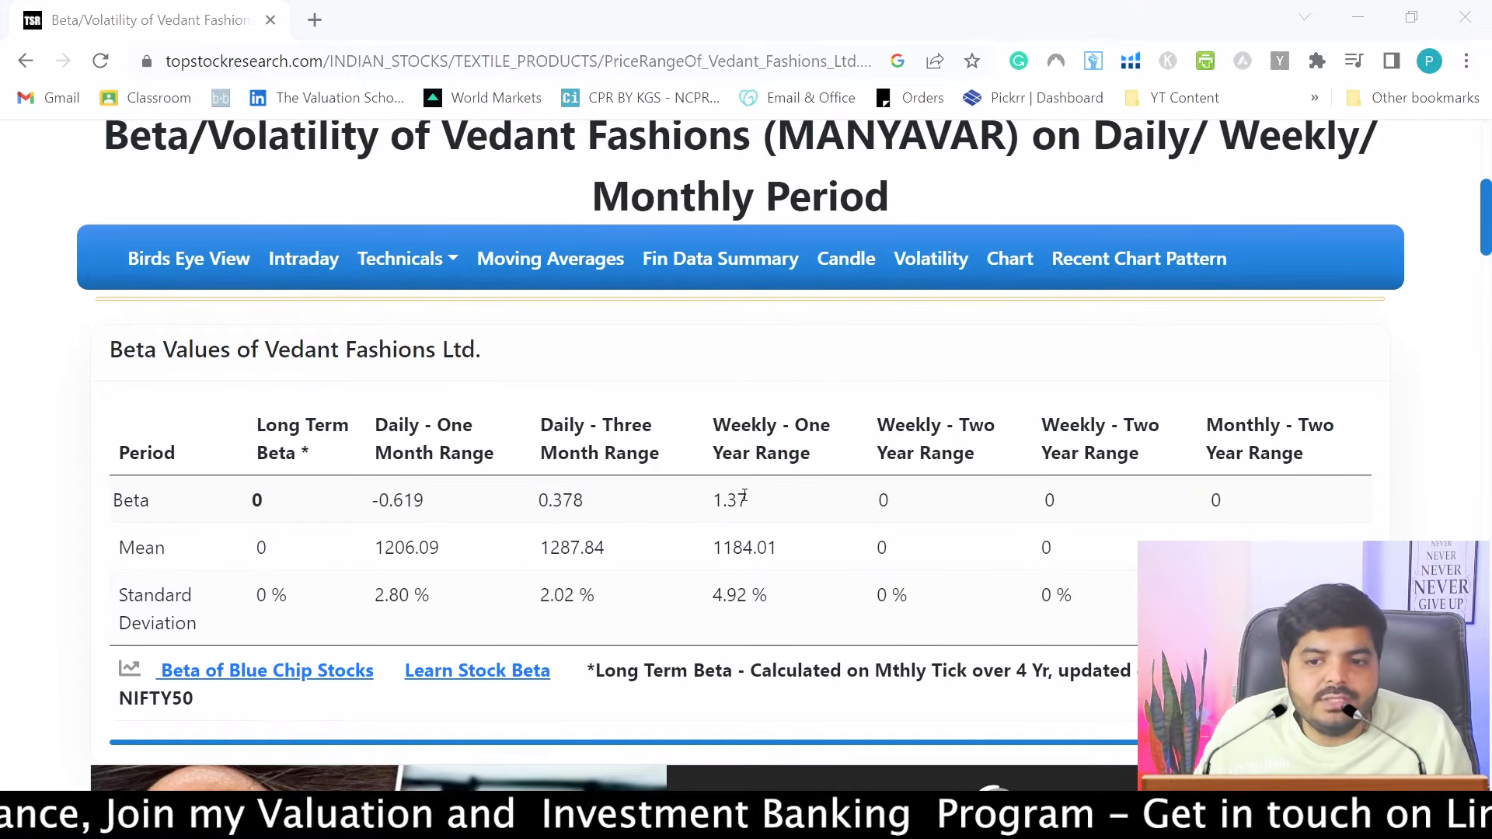
Switch to Excel and set Vedant Fashions' Levered Beta in I16 to 1.37
key("alt+Tab")
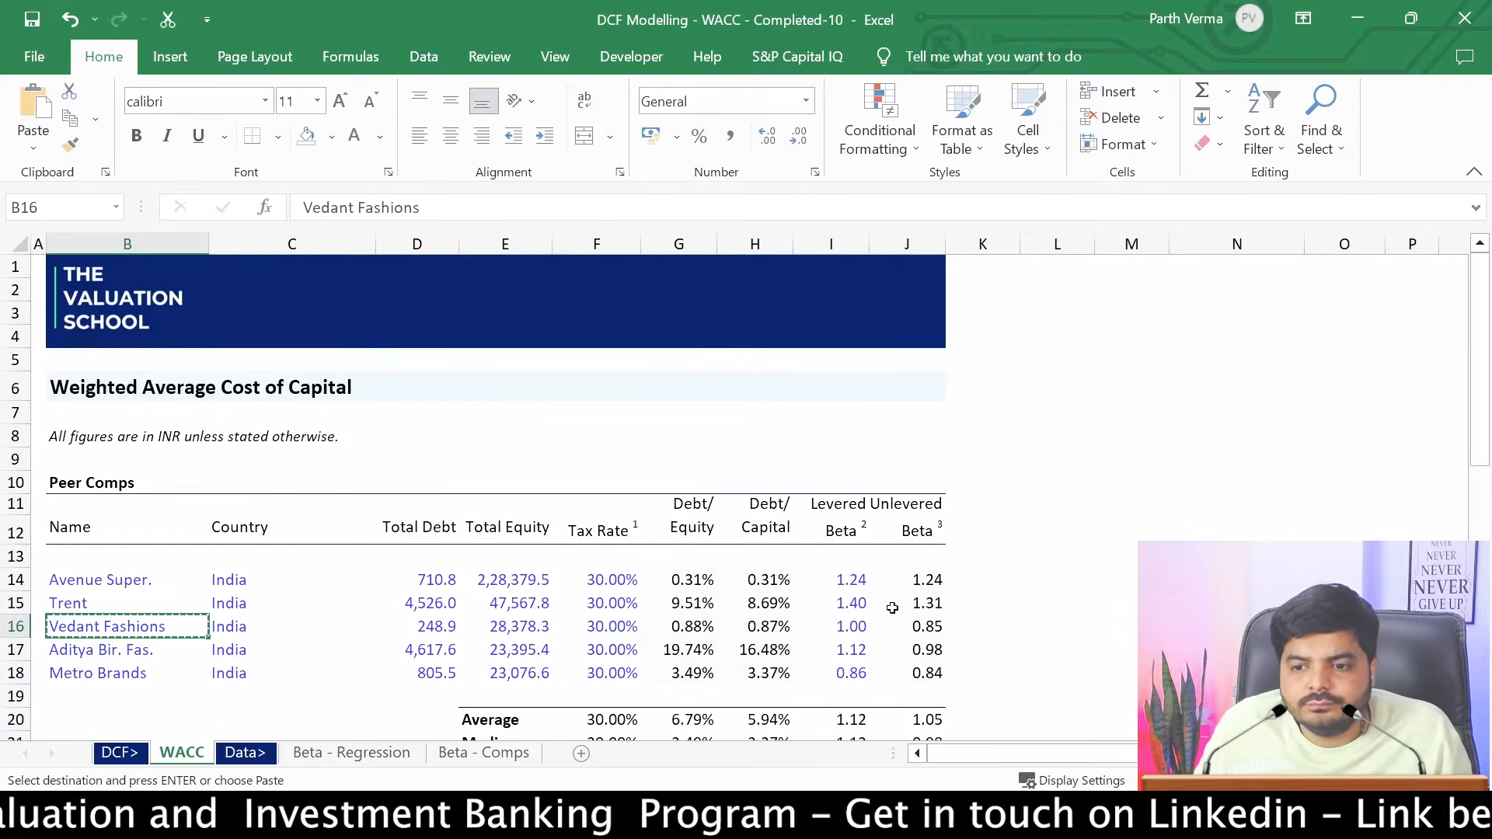
left_click(930, 628)
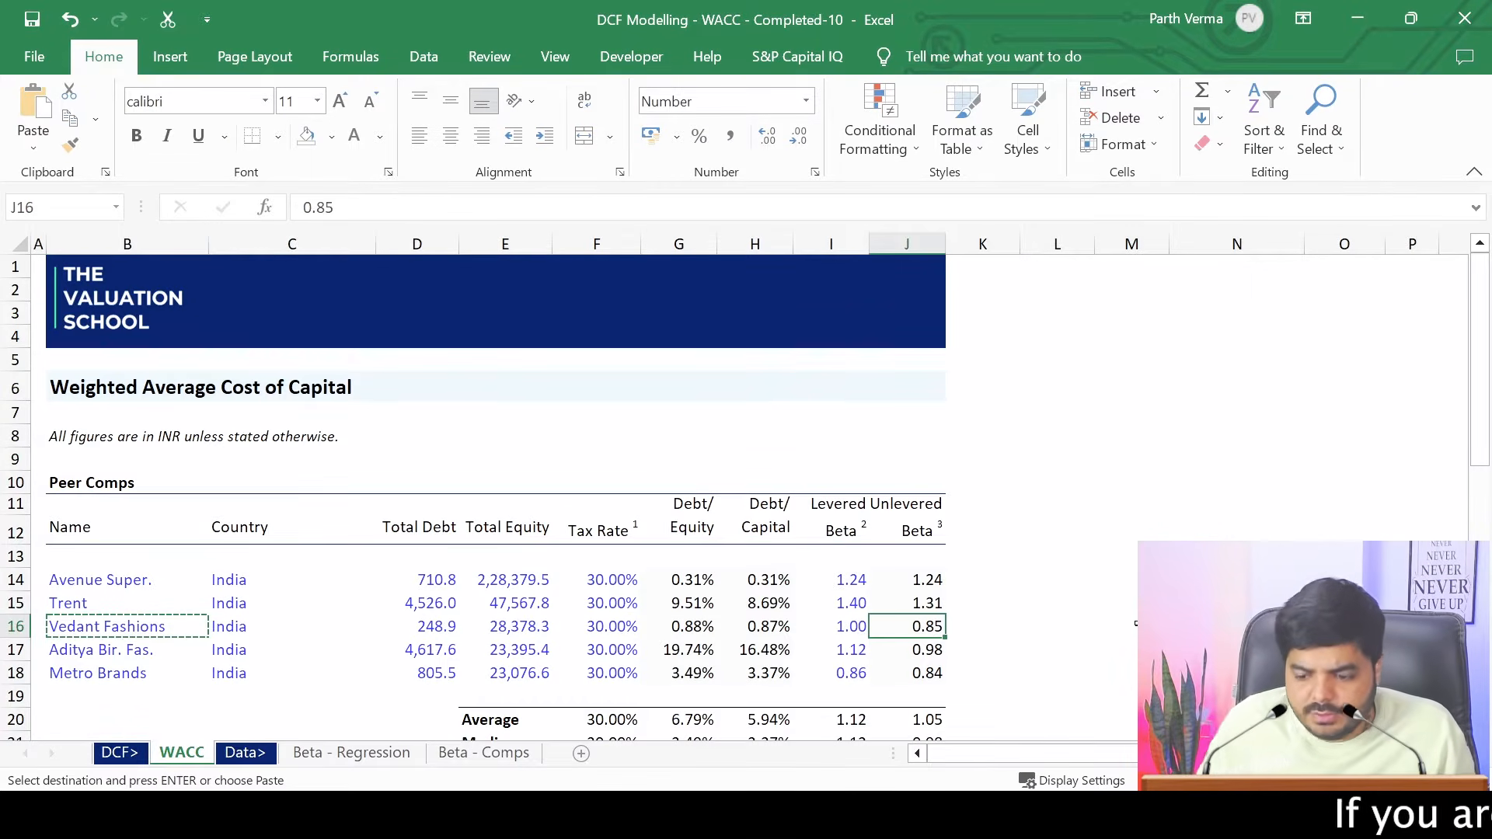
key("Left")
type("1.37")
key("Return")
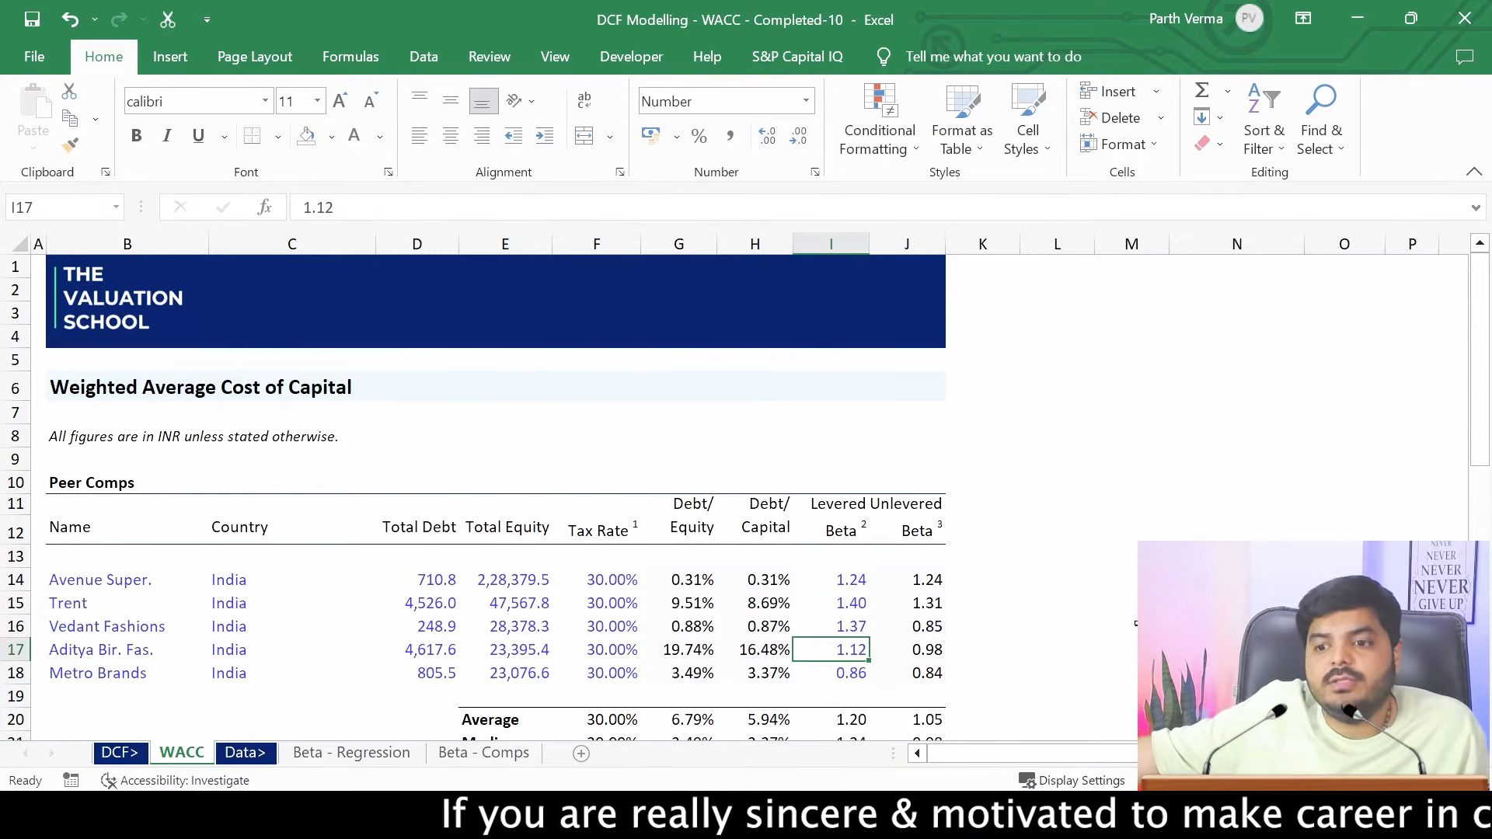
Switch to Chrome, search for "Aditya Birla Fashions beta" and look up the company's weekly two-year betas on Top Stock Research
key("alt+Tab")
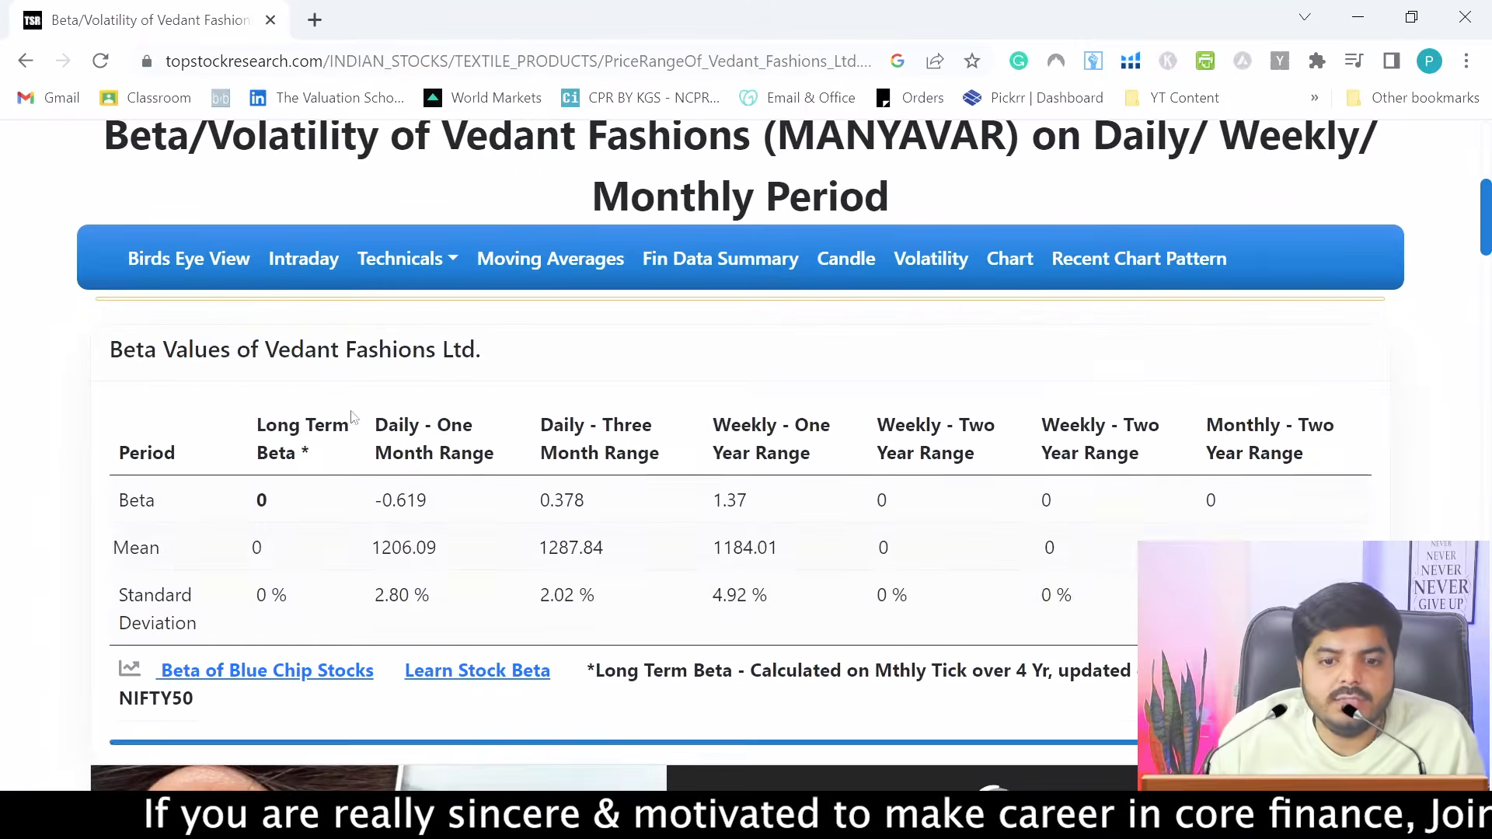
left_click(26, 60)
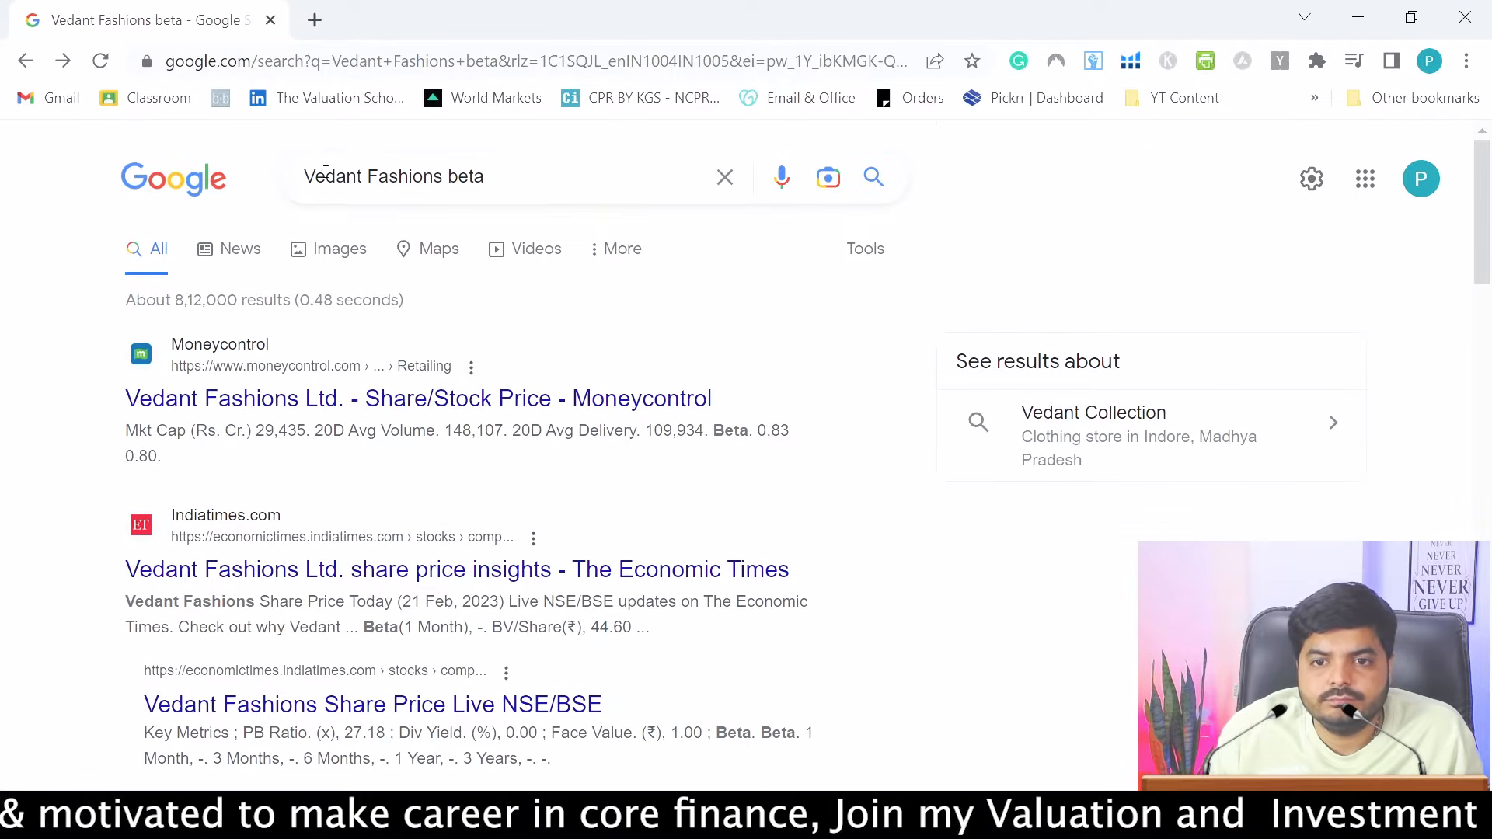
double_click(354, 174)
type("Adi")
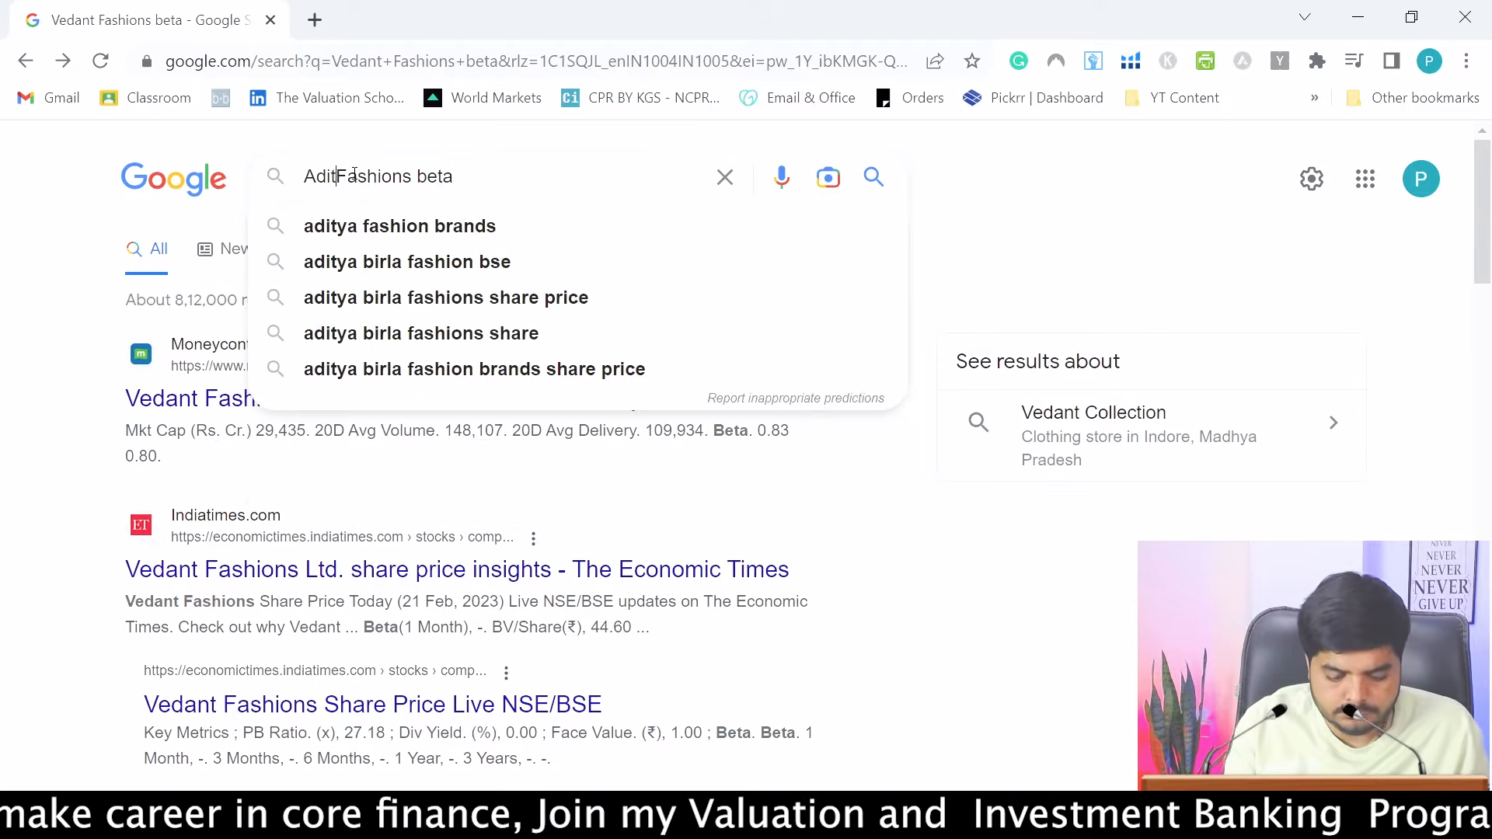
type("tya Birla")
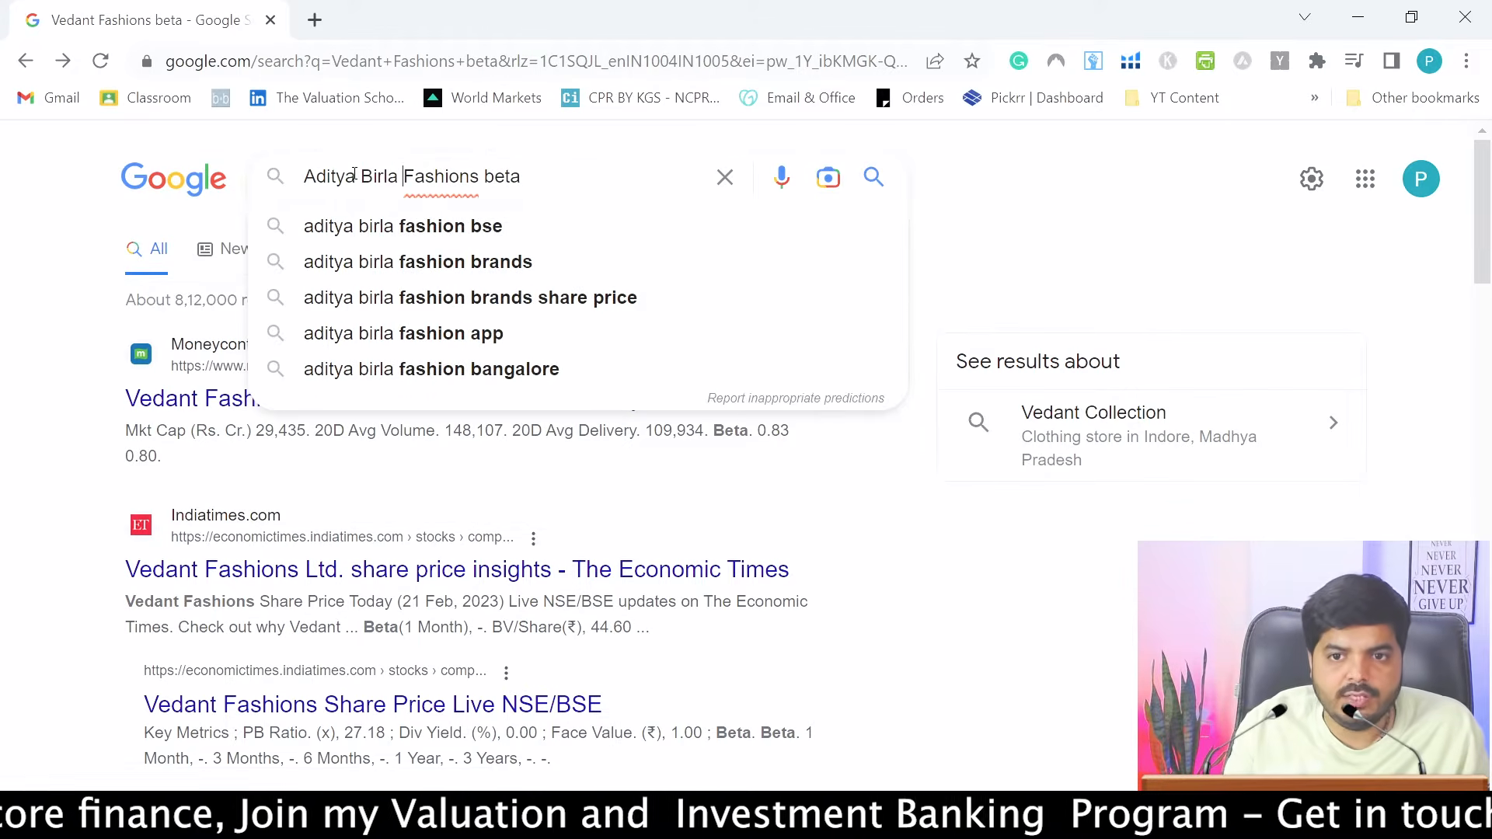
key("Return")
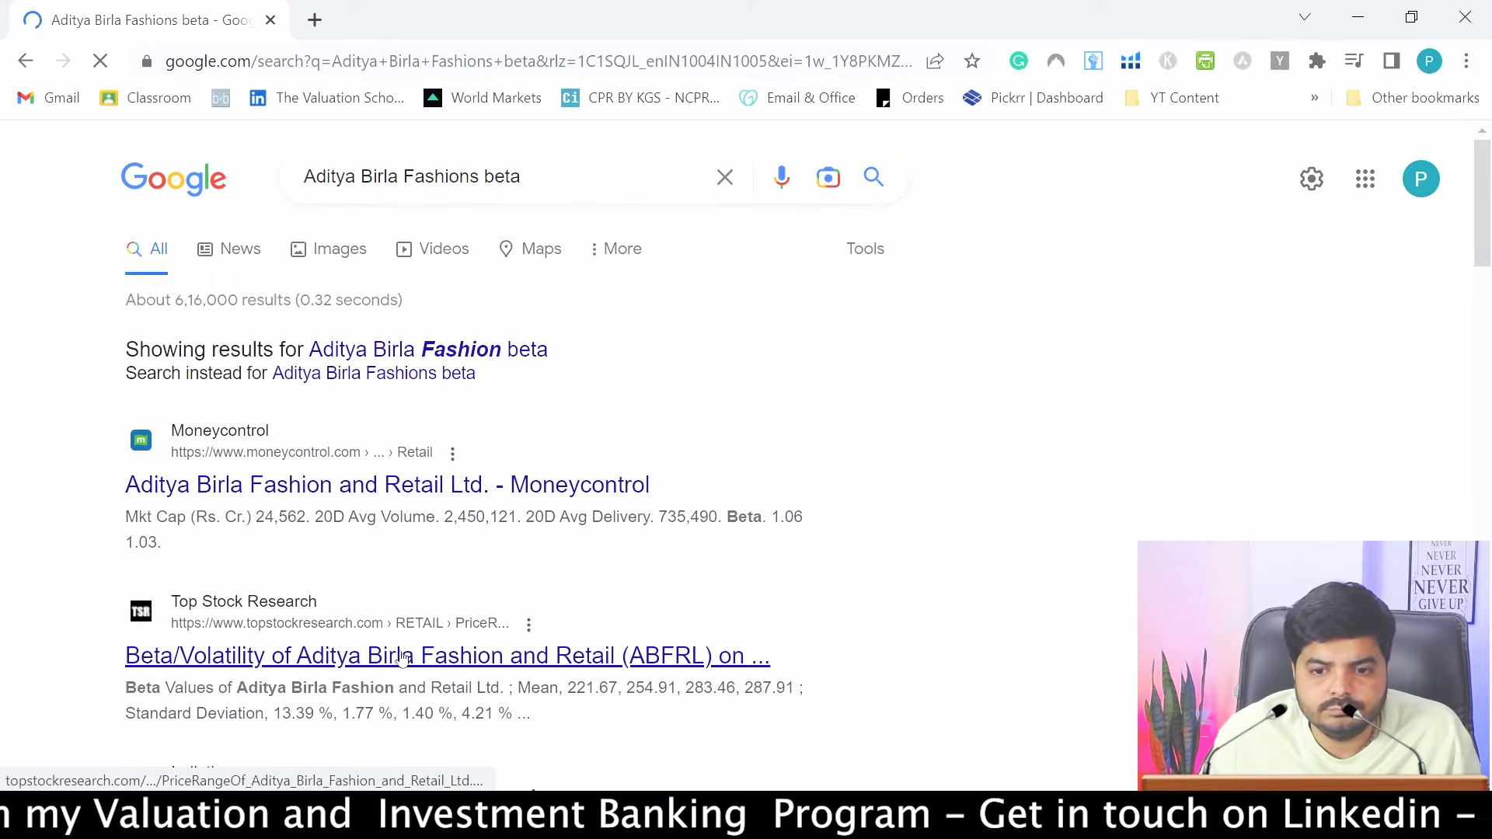
left_click(402, 659)
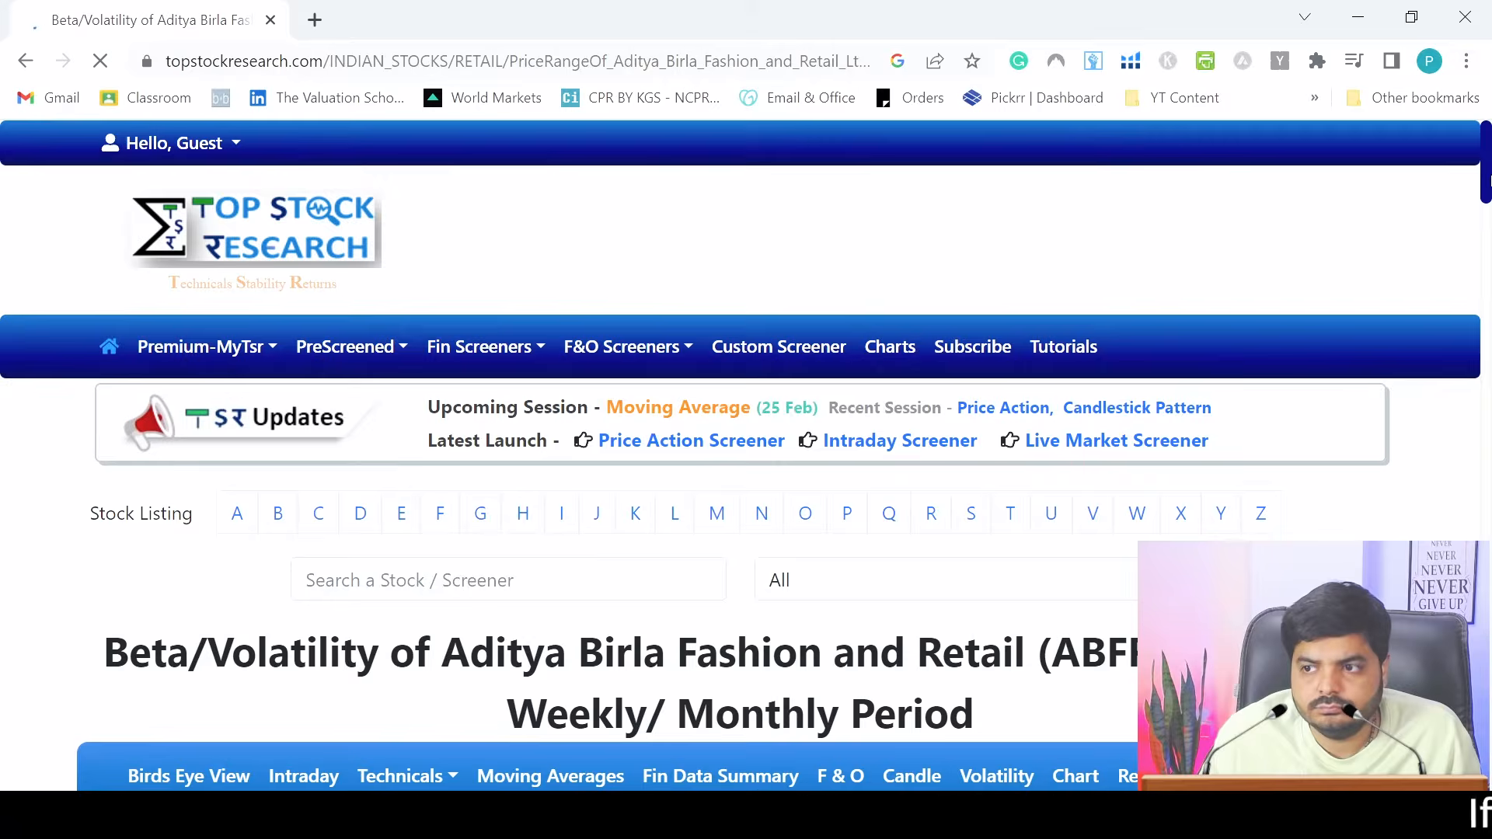
scroll(874, 616, "down", 7)
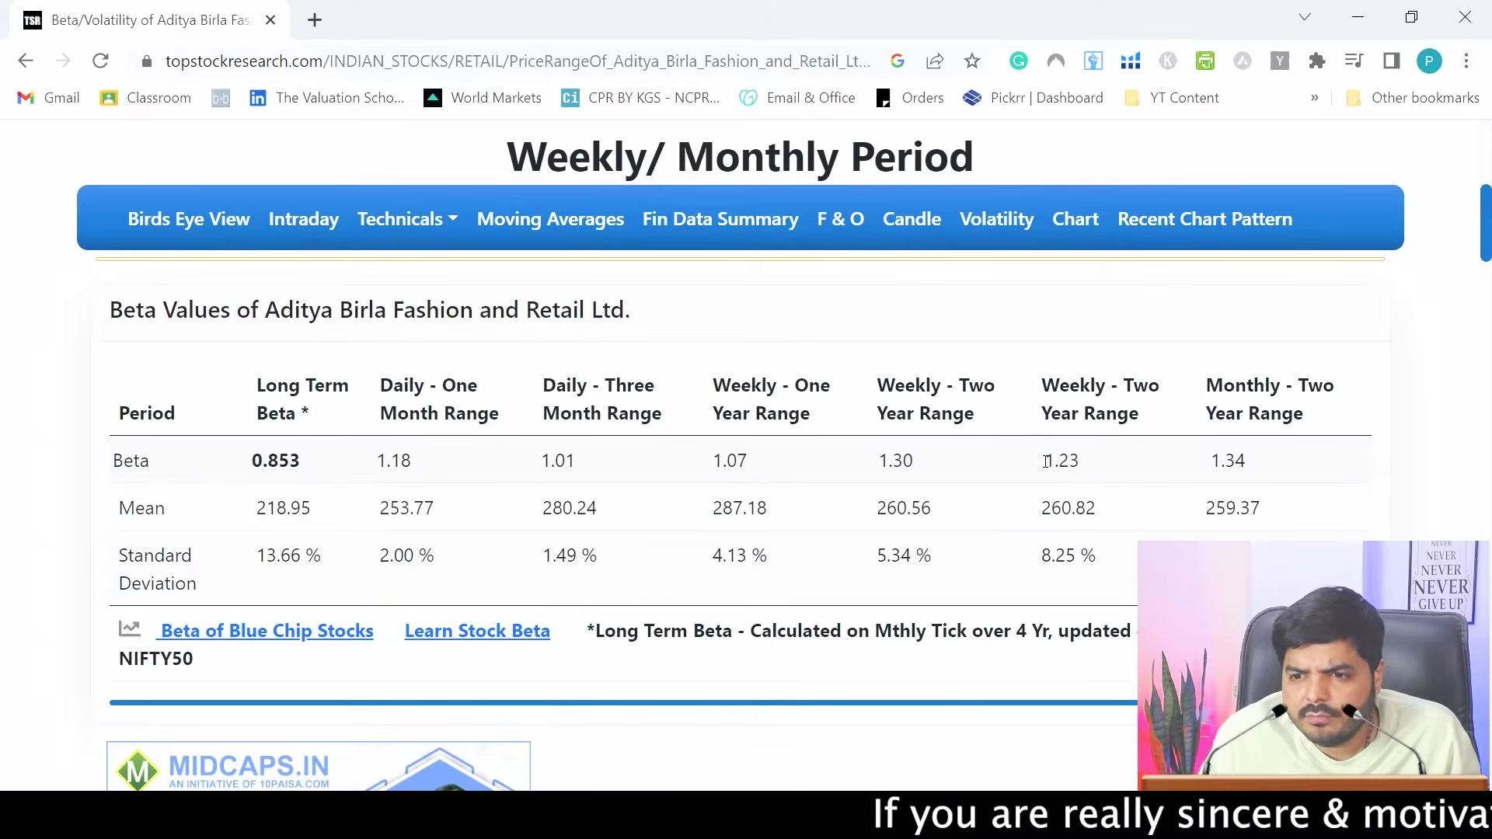
Switch to Excel and set Aditya Bir. Fas.'s Levered Beta in I17 to 1.23
key("alt+Tab")
type("1.")
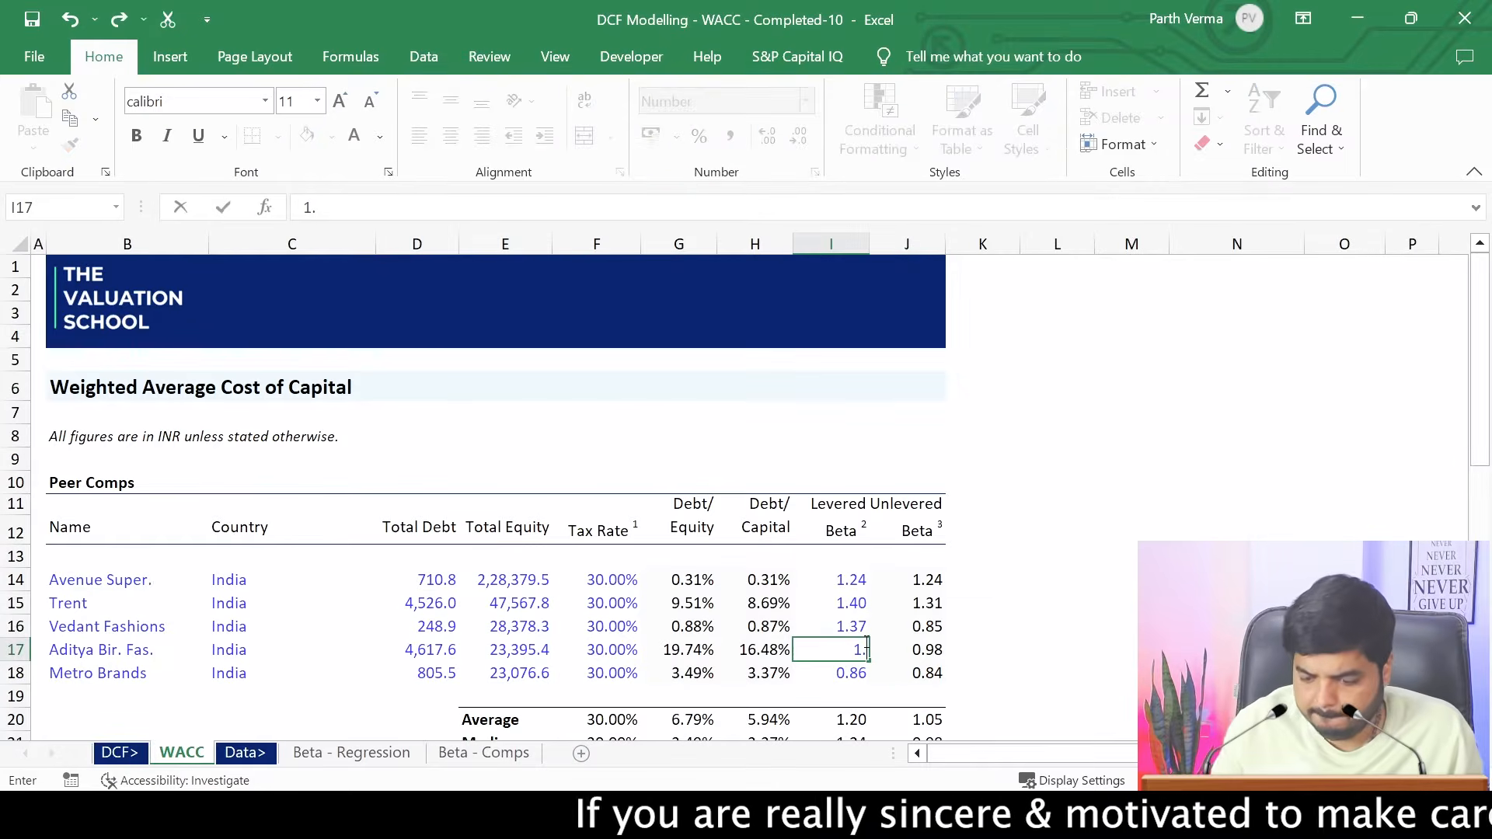
key("Return")
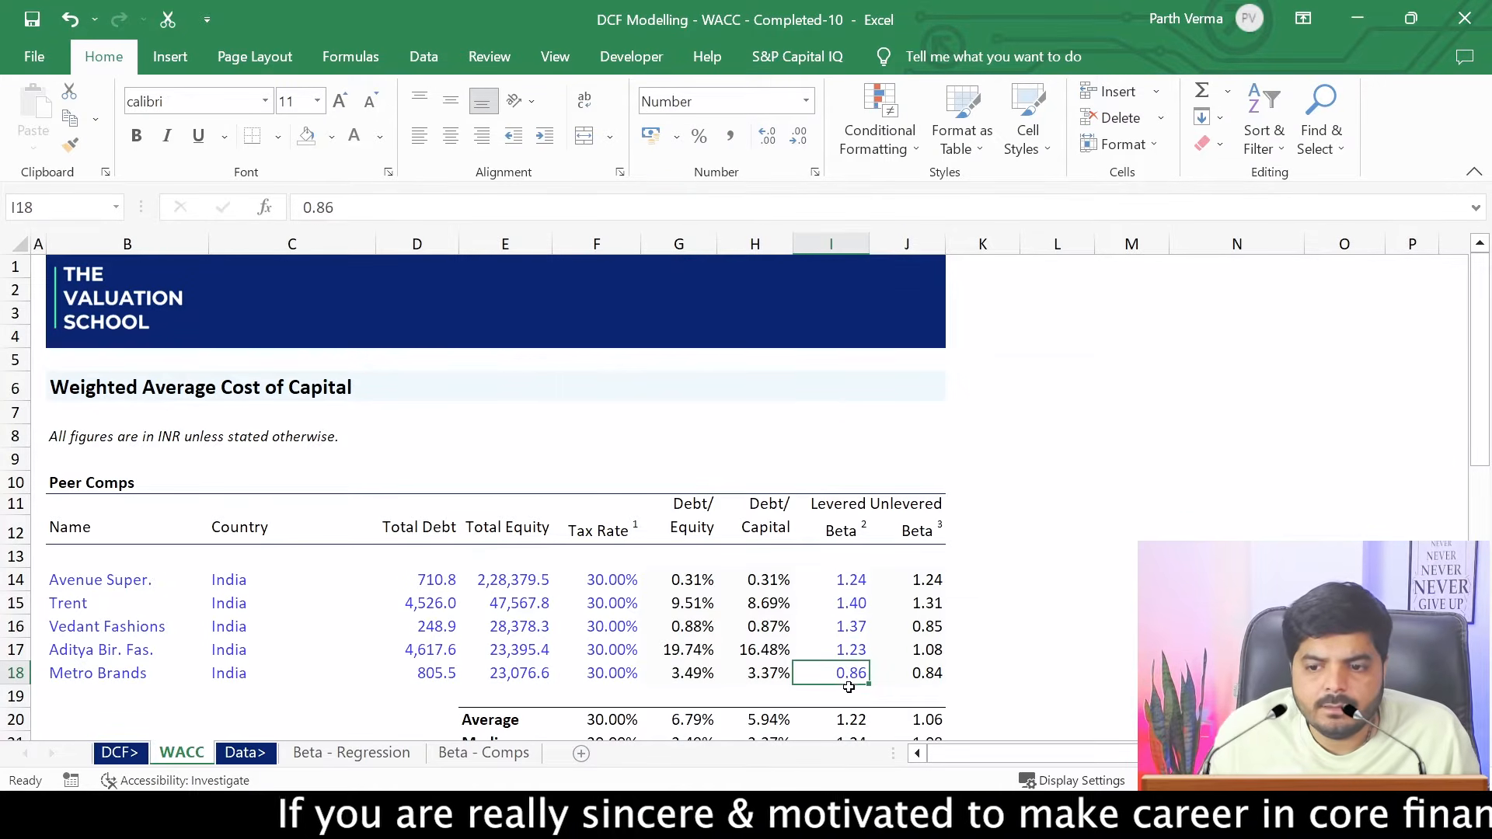
Switch to Chrome, search for "Metro Brand beta" and look up Metro Brands' weekly one-year beta on Top Stock Research
key("alt+Tab")
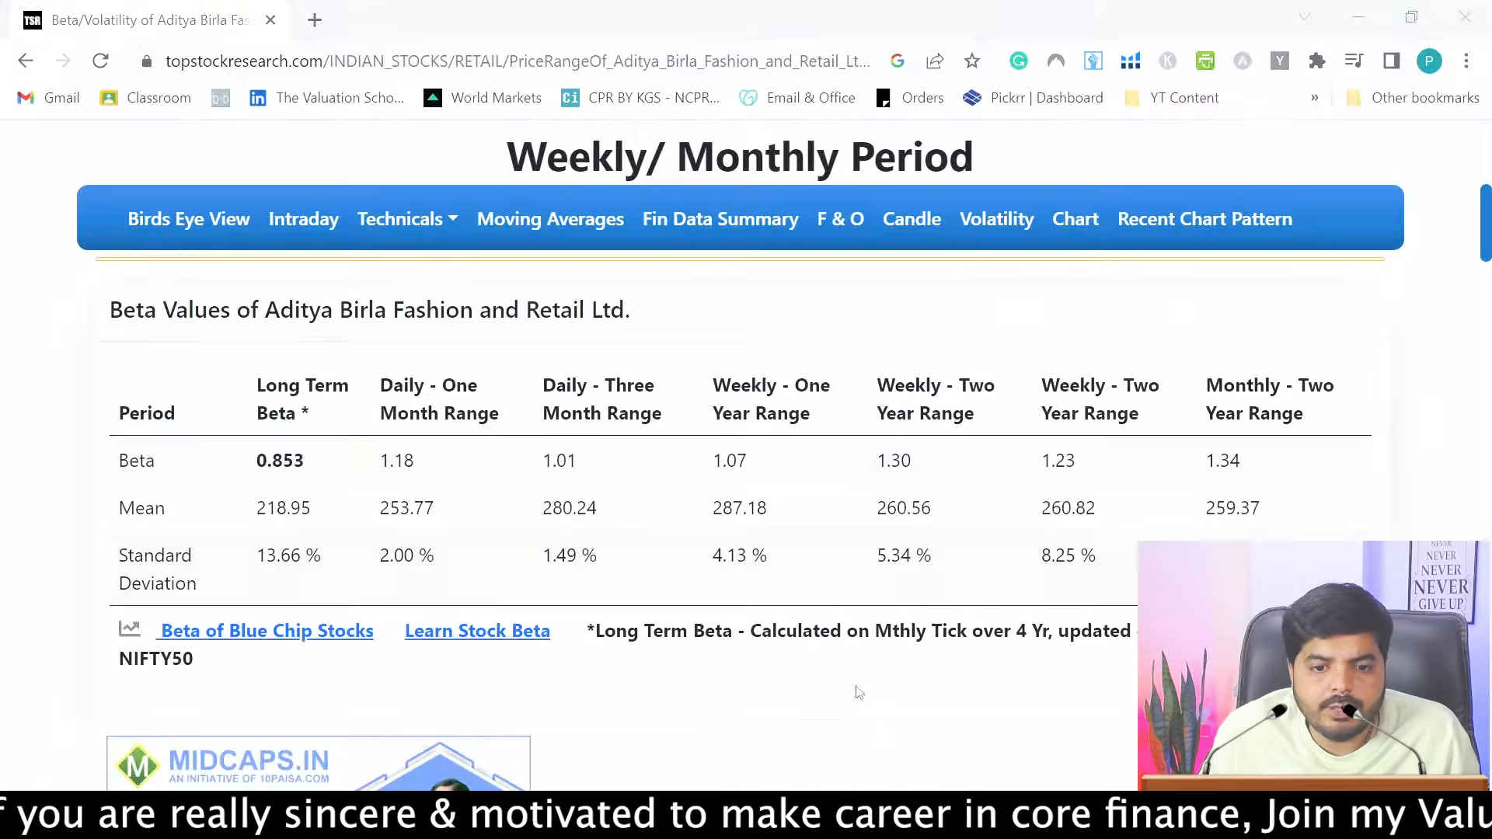
left_click(31, 64)
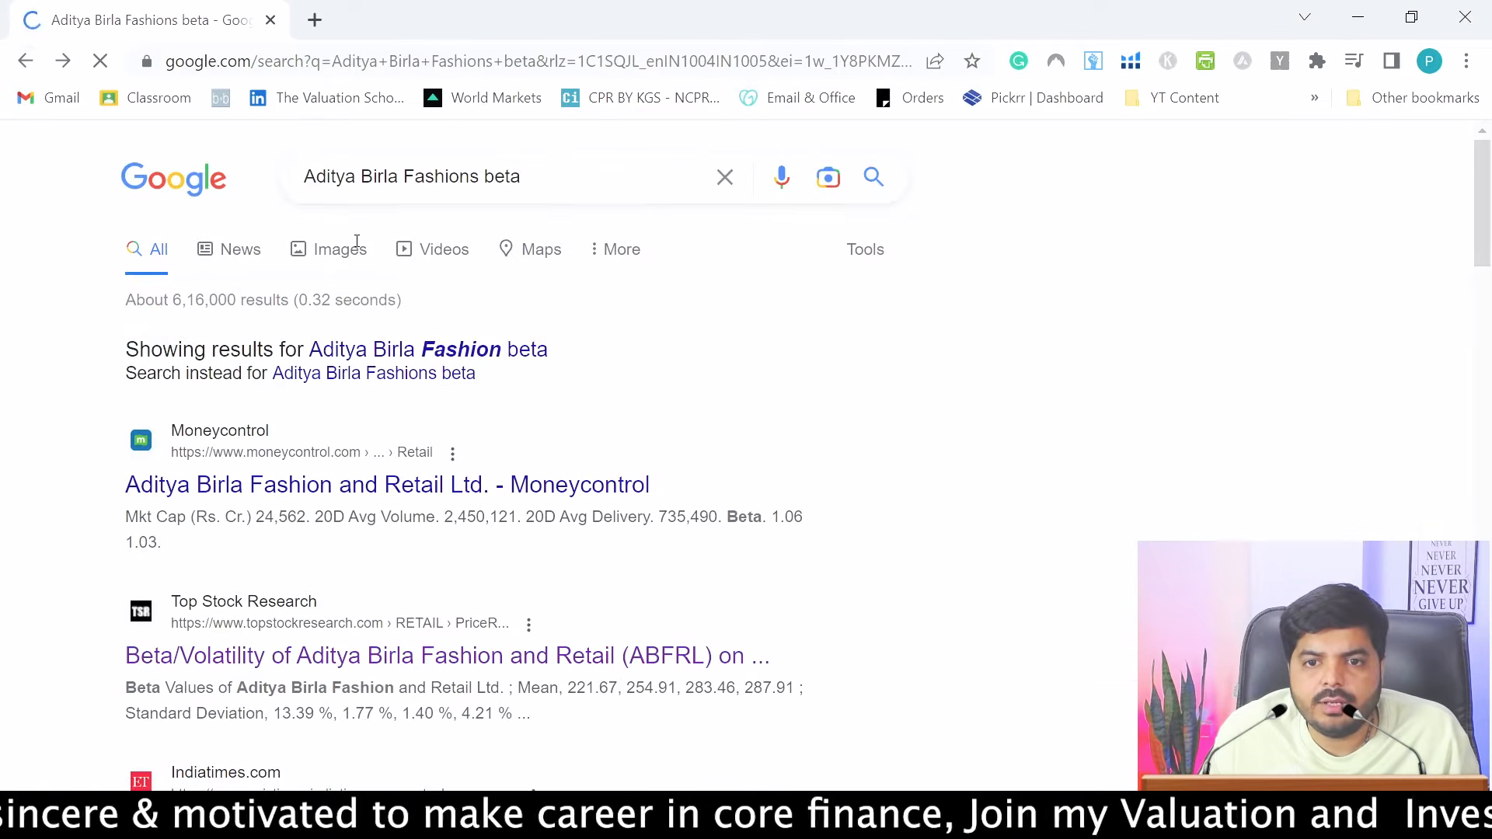
left_click_drag(400, 177, 293, 176)
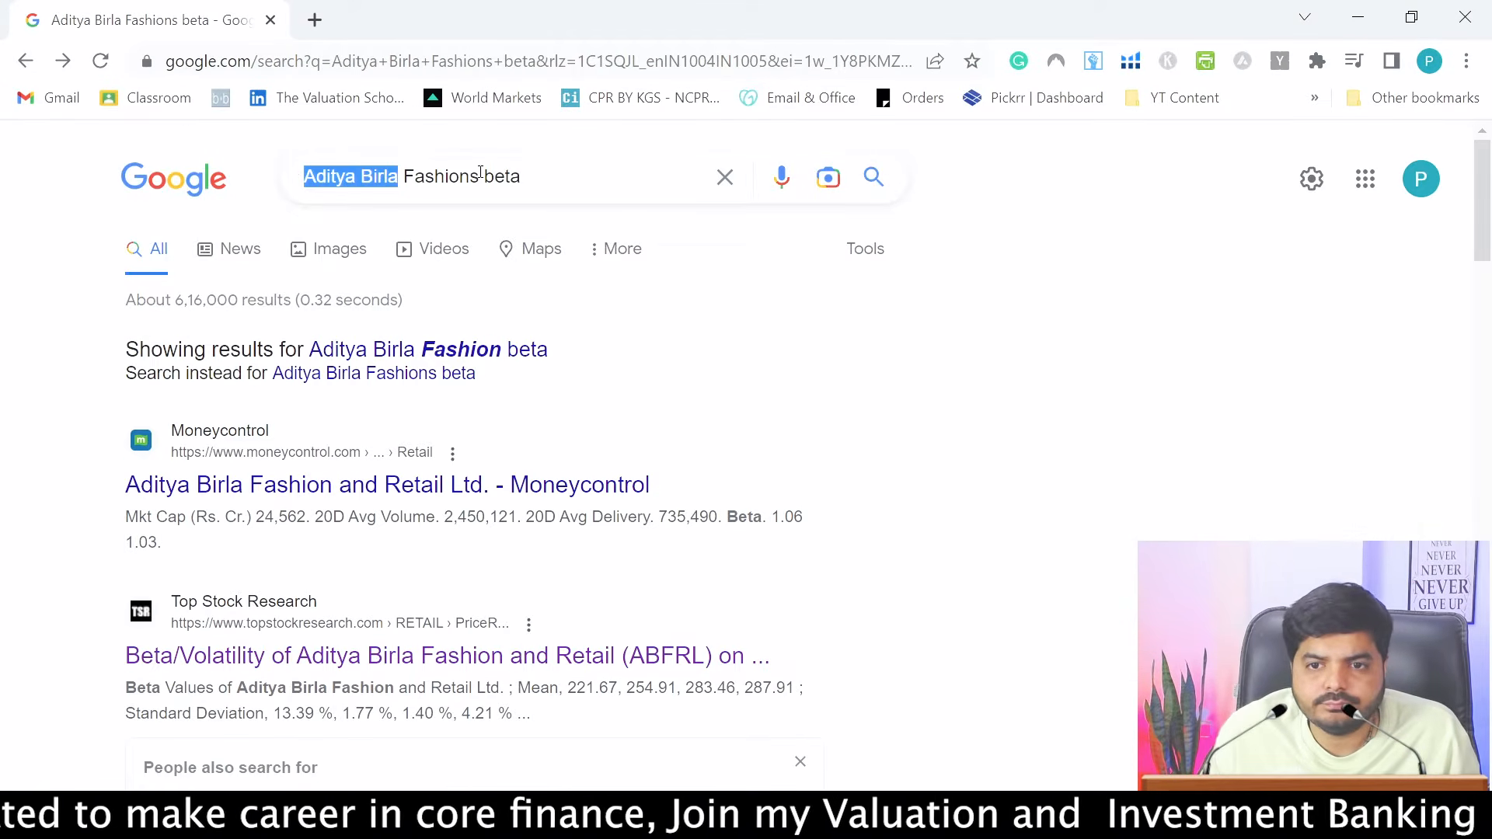
left_click_drag(479, 176, 289, 173)
type("Metr")
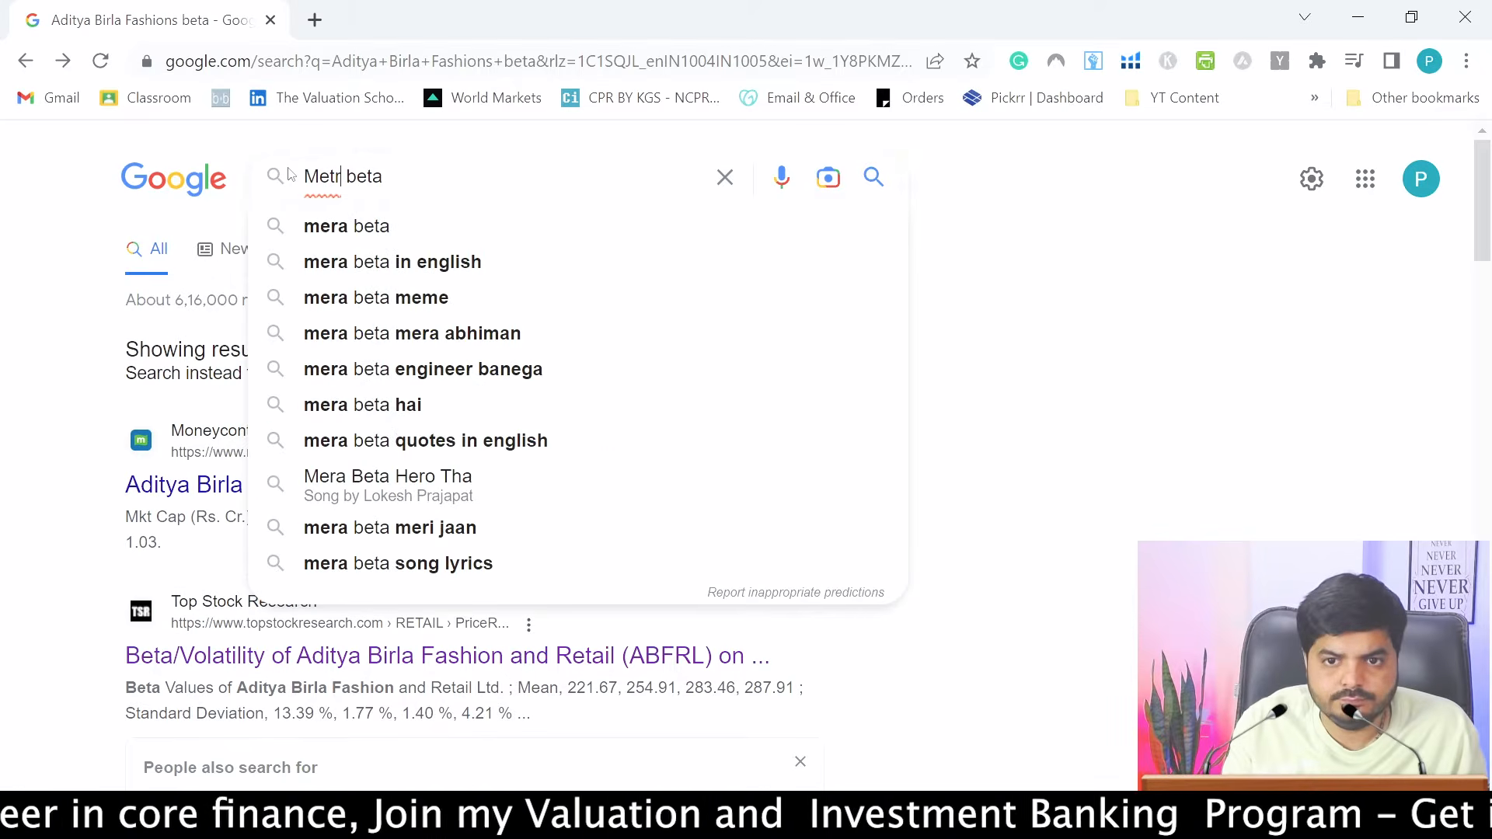
type("o Brand")
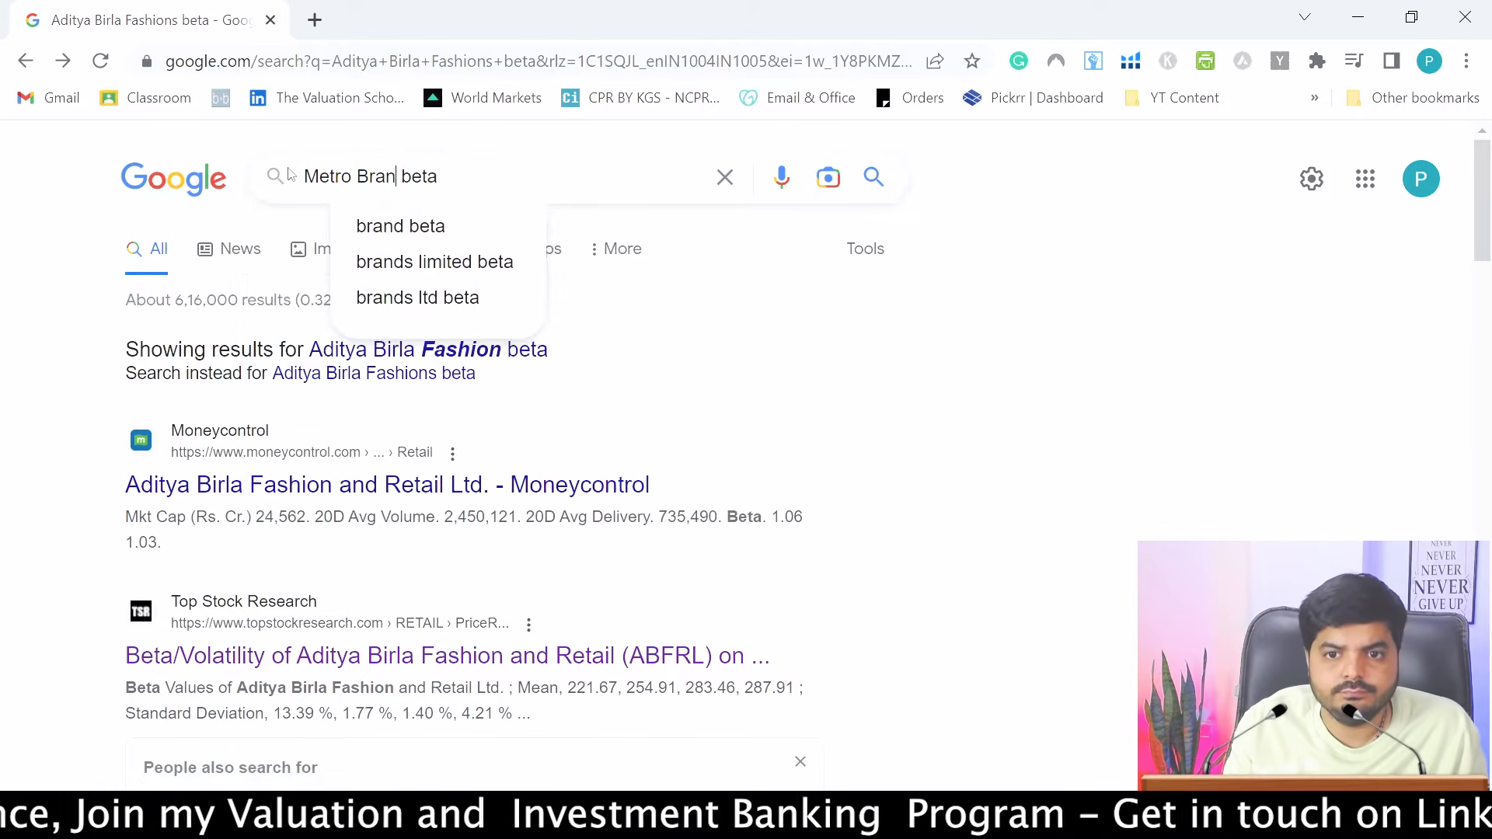
key("Return")
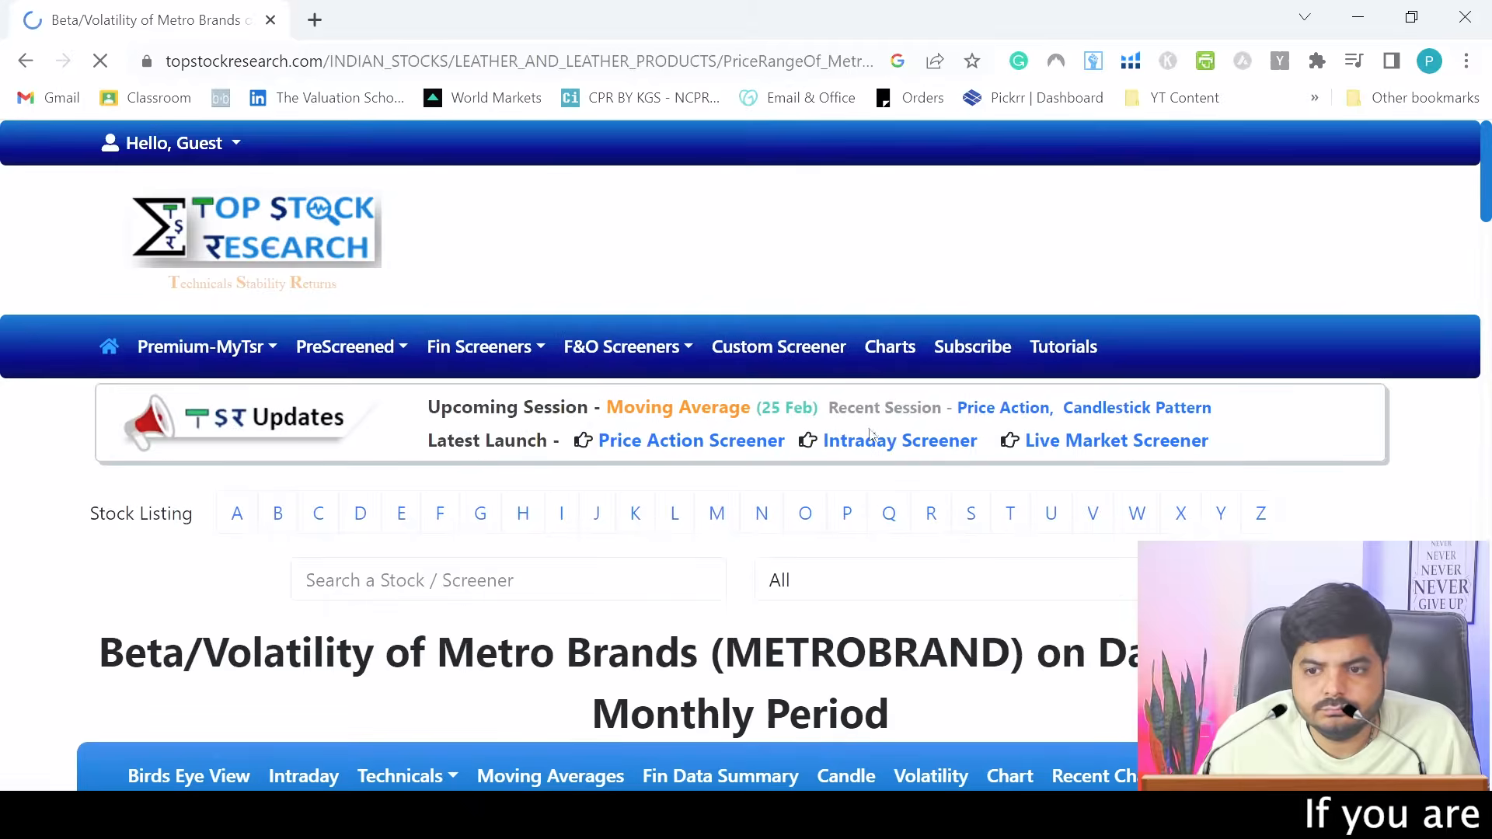
scroll(494, 391, "down", 8)
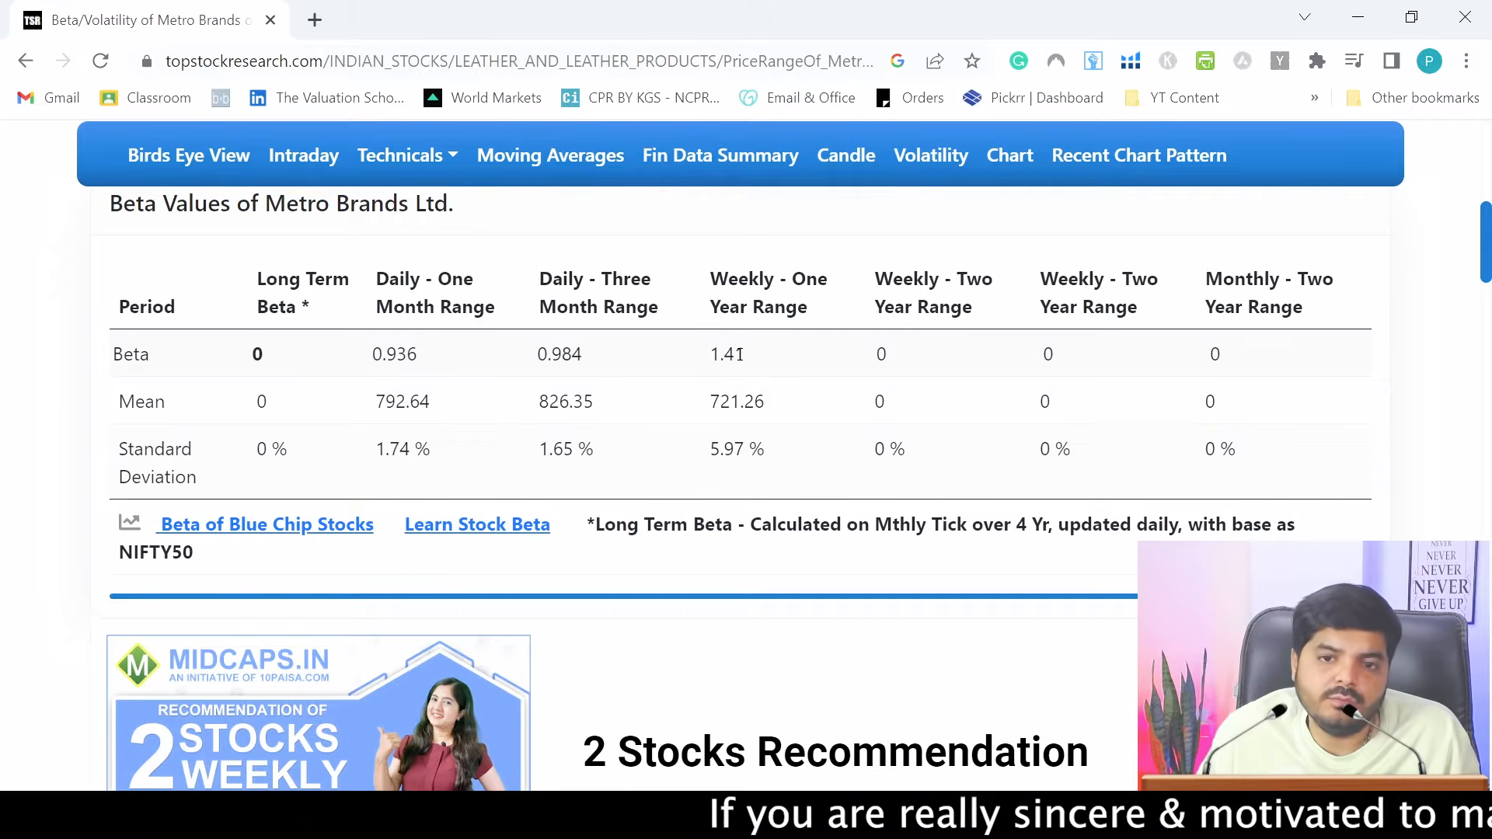
Switch to Excel and set Metro Brands' Levered Beta in I18 to 1.41
key("alt+Tab")
type("1.41")
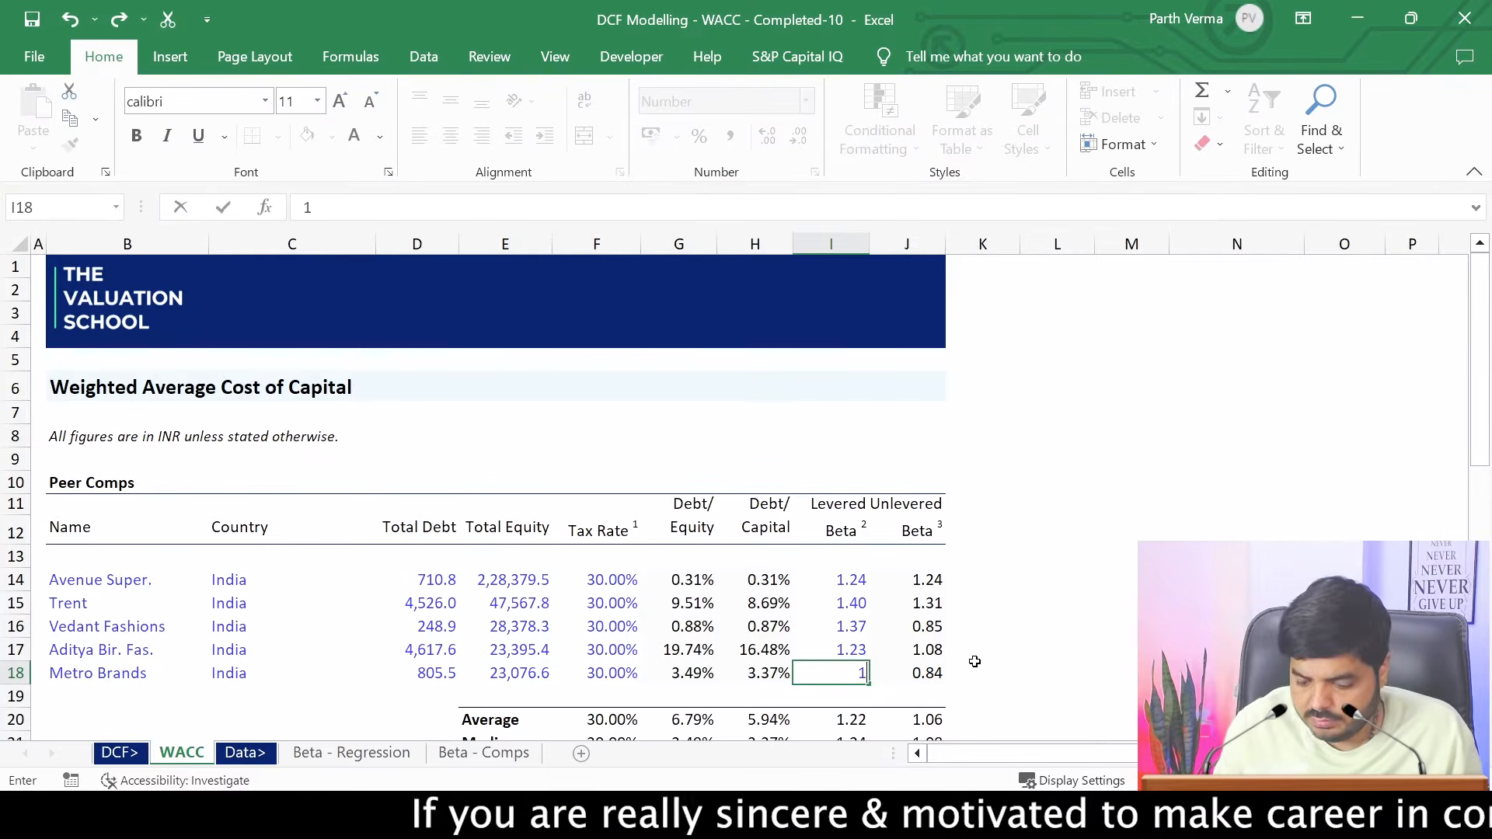
key("Return")
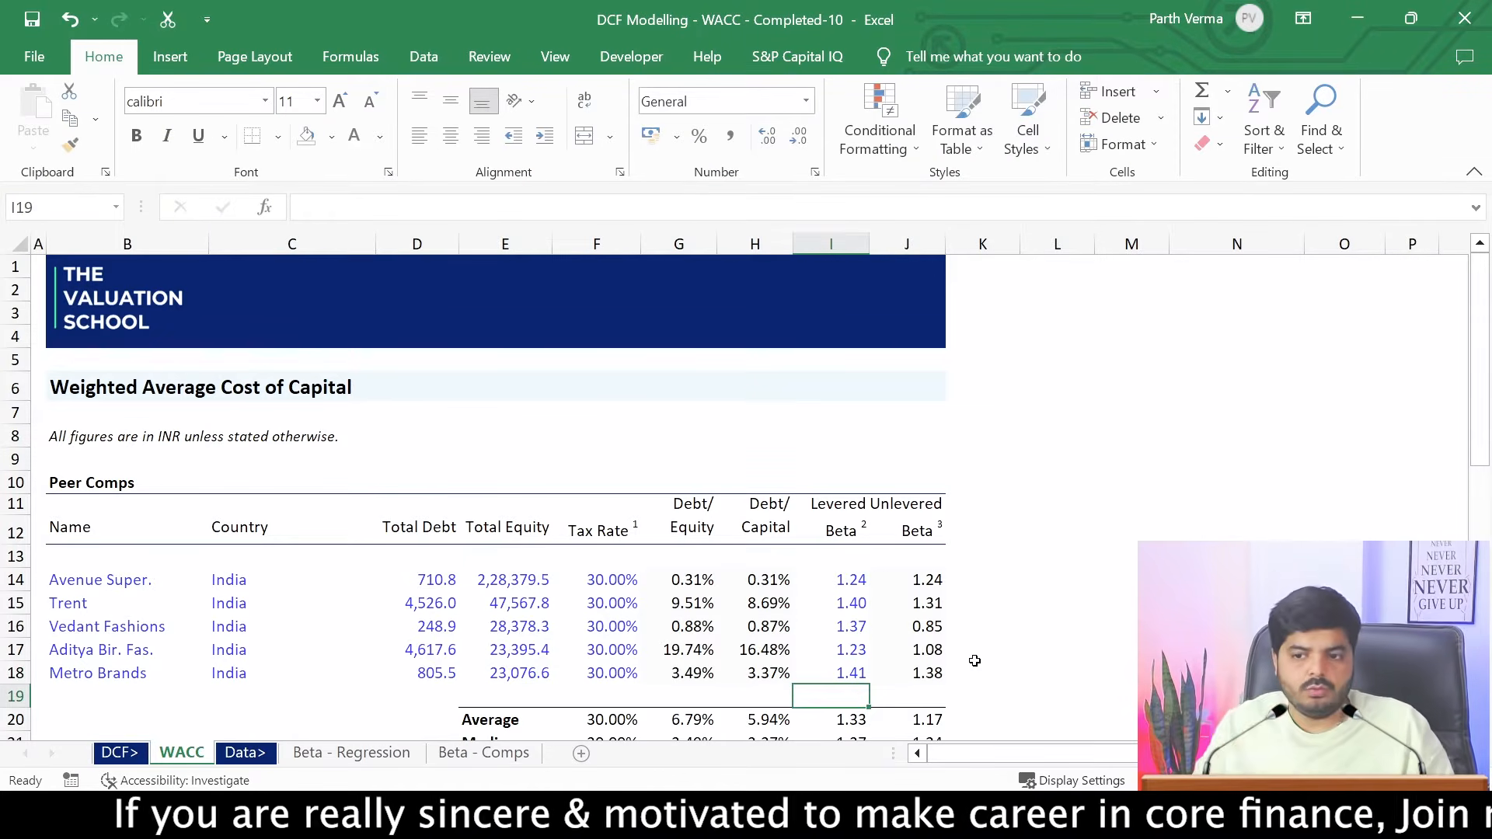
Examine the peers' Unlevered Beta cells in J14:J18 to see which ones contain the unlevering formula
left_click(921, 581)
key("F2")
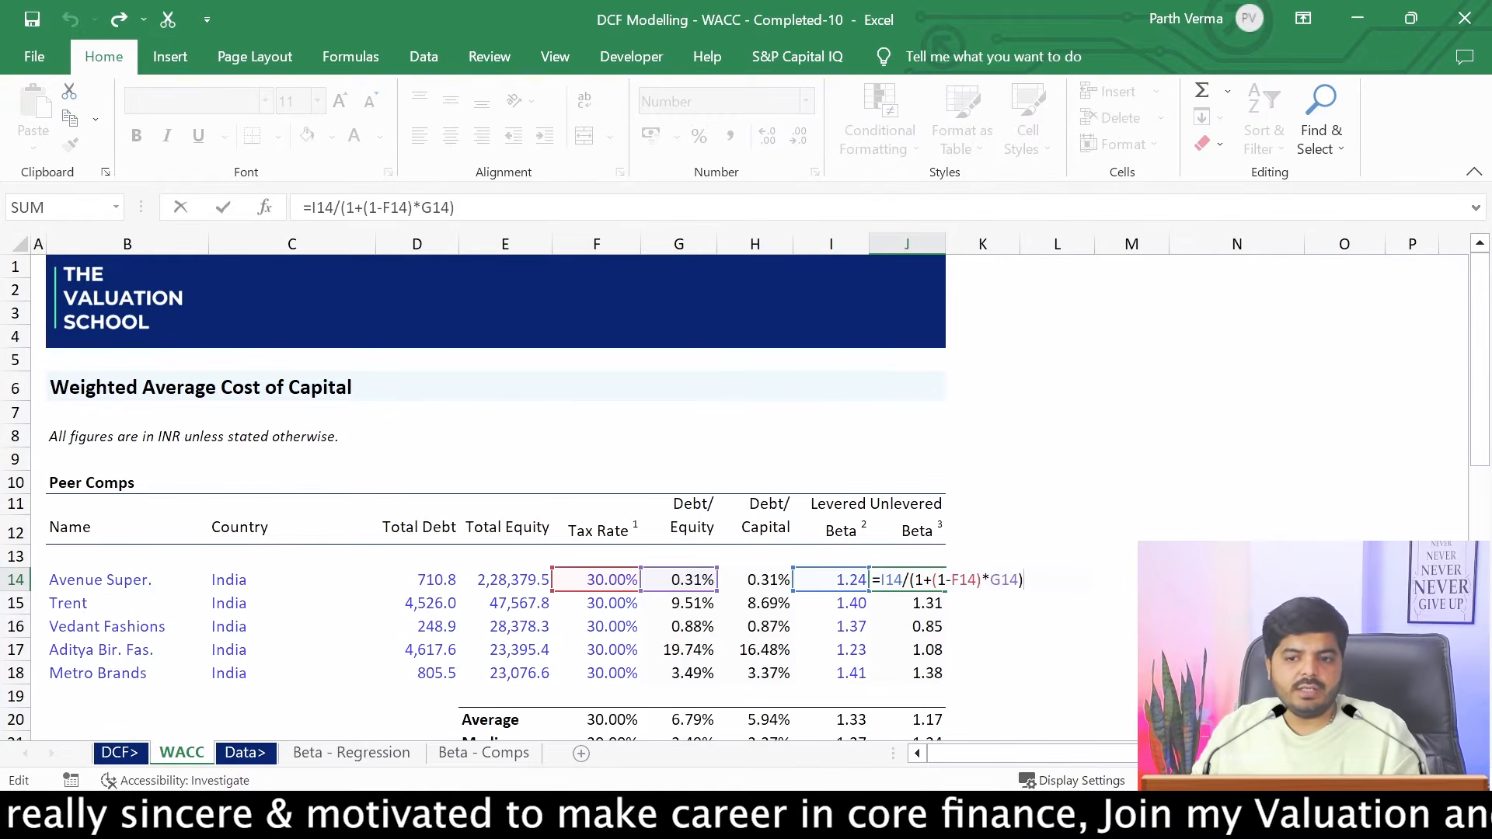
mouse_move(782, 823)
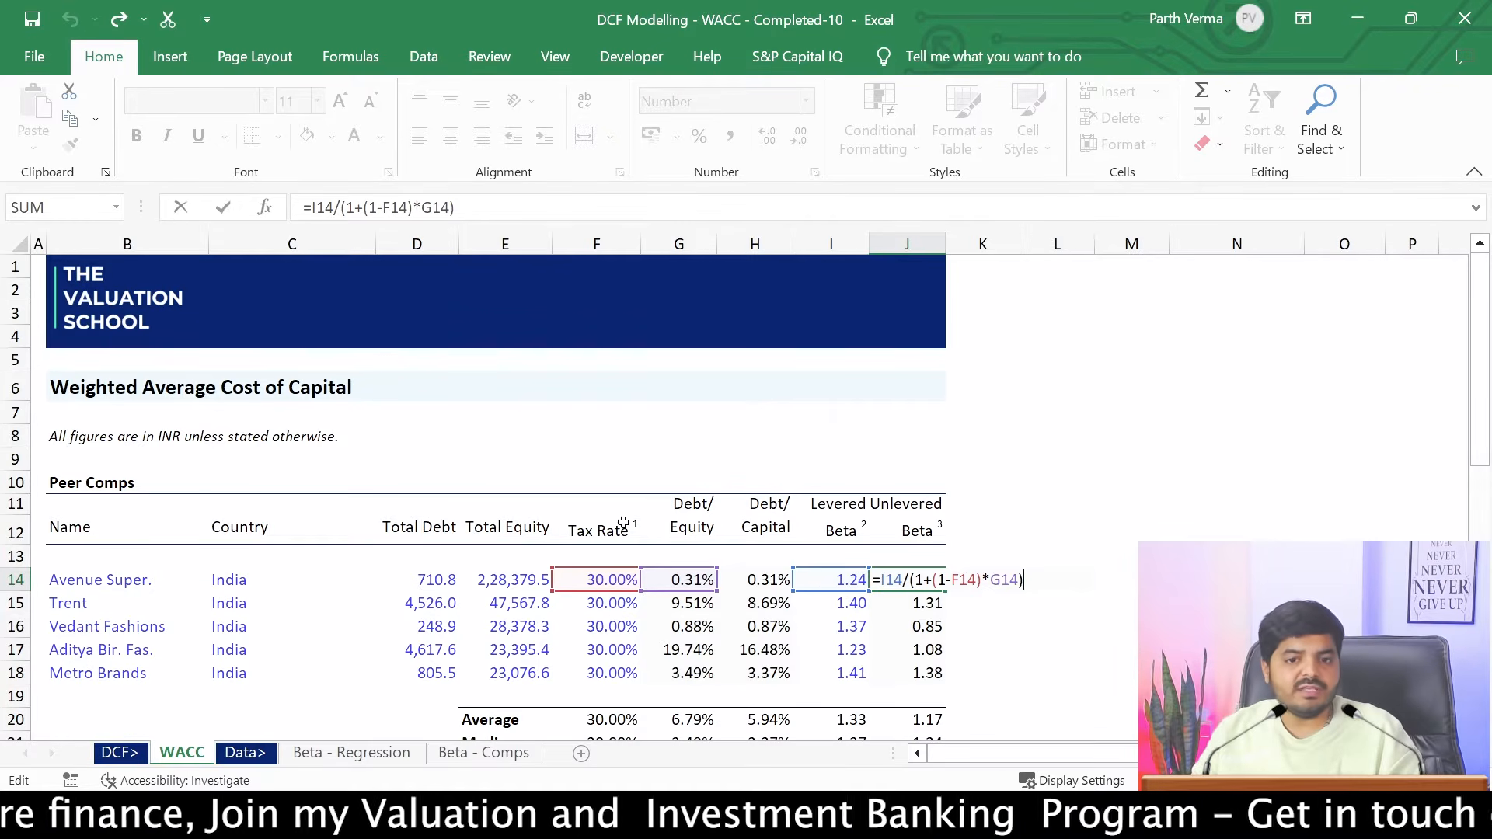
key("Escape")
key("Down")
key("F2")
left_click(932, 673)
key("F2")
key("Escape")
left_click_drag(1482, 394, 1483, 427)
left_click(932, 510)
key("F2")
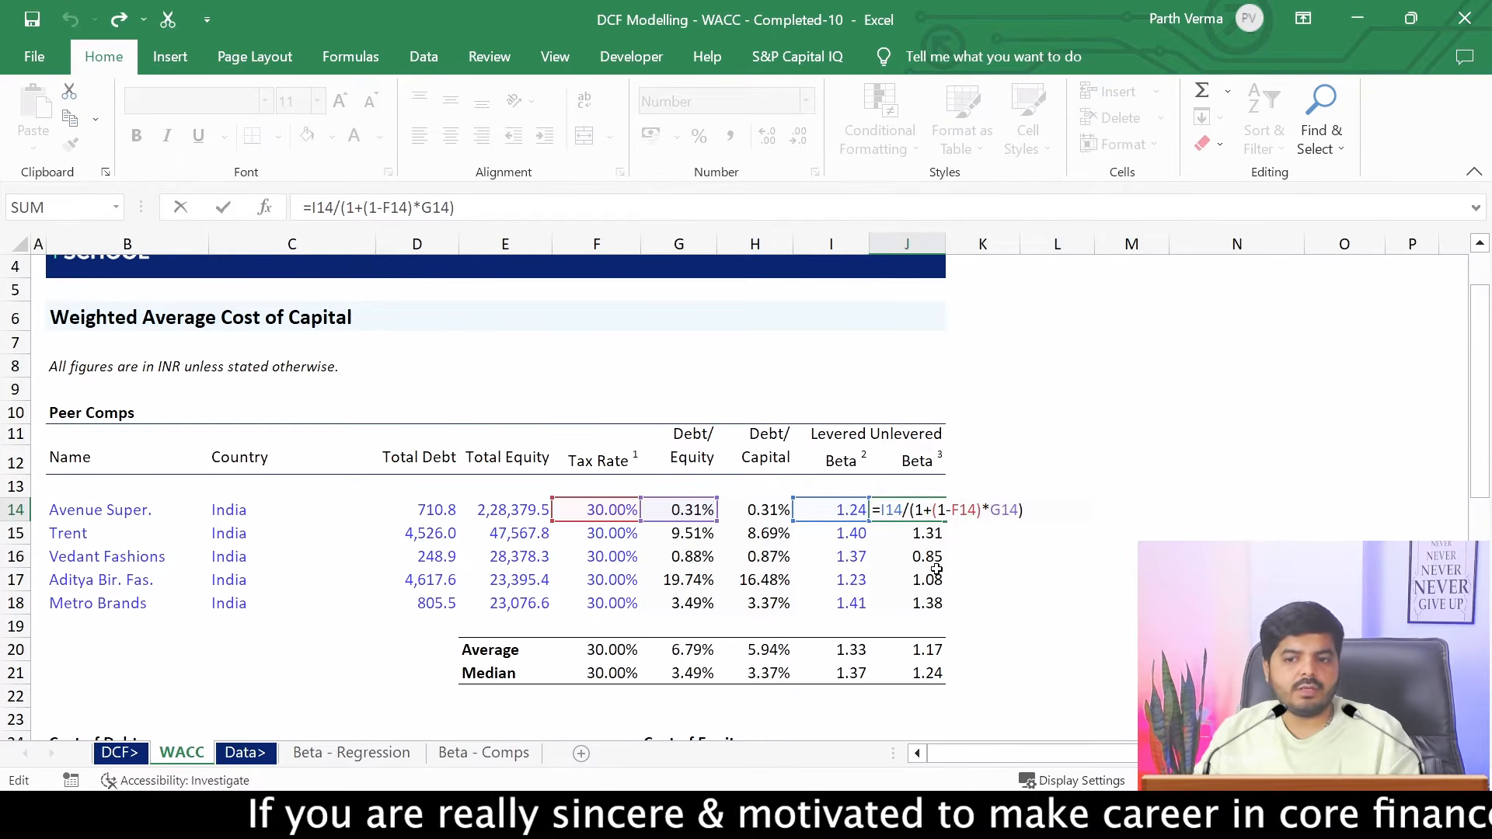
key("F2")
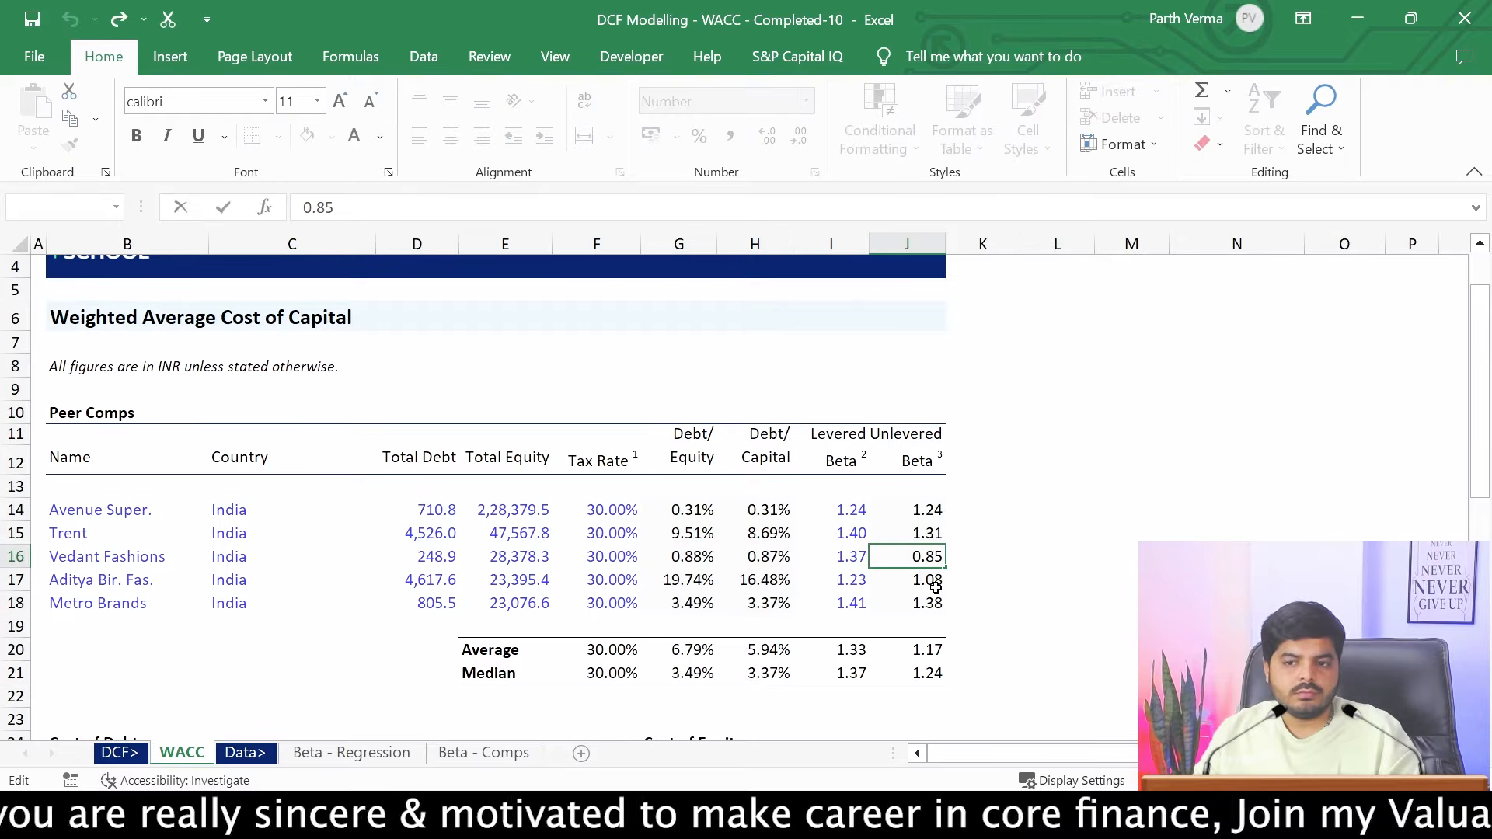
left_click(934, 579)
double_click(933, 552)
key("Escape")
Fill Avenue Super.'s Unlevered Beta formula =I14/(1+(1-F14)*G14) from J14 down to J18 and check the copied formulas
left_click(933, 510)
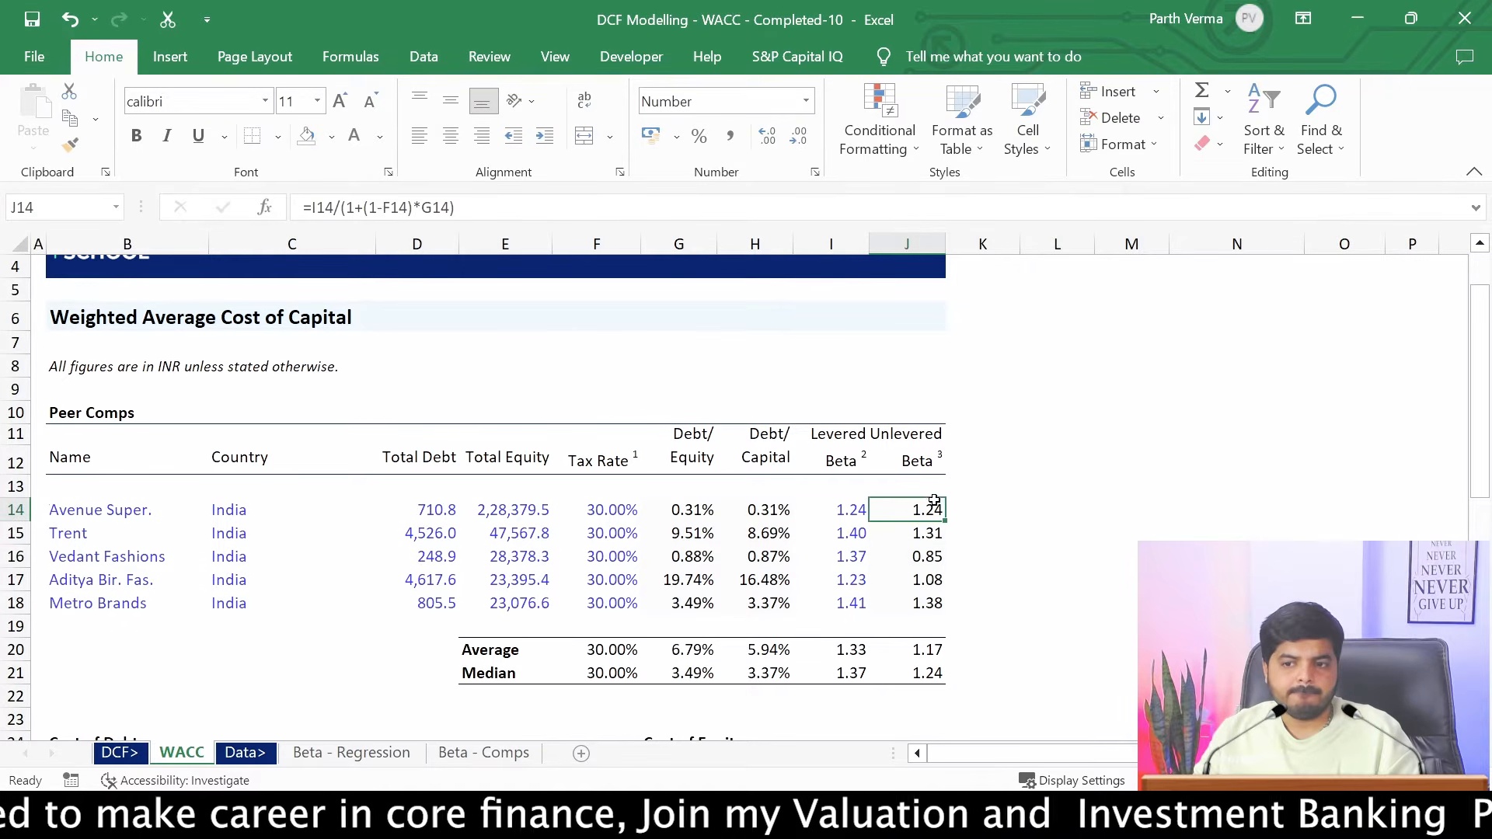
left_click_drag(946, 523, 944, 610)
double_click(925, 533)
double_click(929, 580)
key("Escape")
double_click(928, 603)
key("Escape")
Examine the Average and Median Unlevered Beta formulas in J20 and J21 and the Levered Beta section's links in J34 and J35
double_click(932, 650)
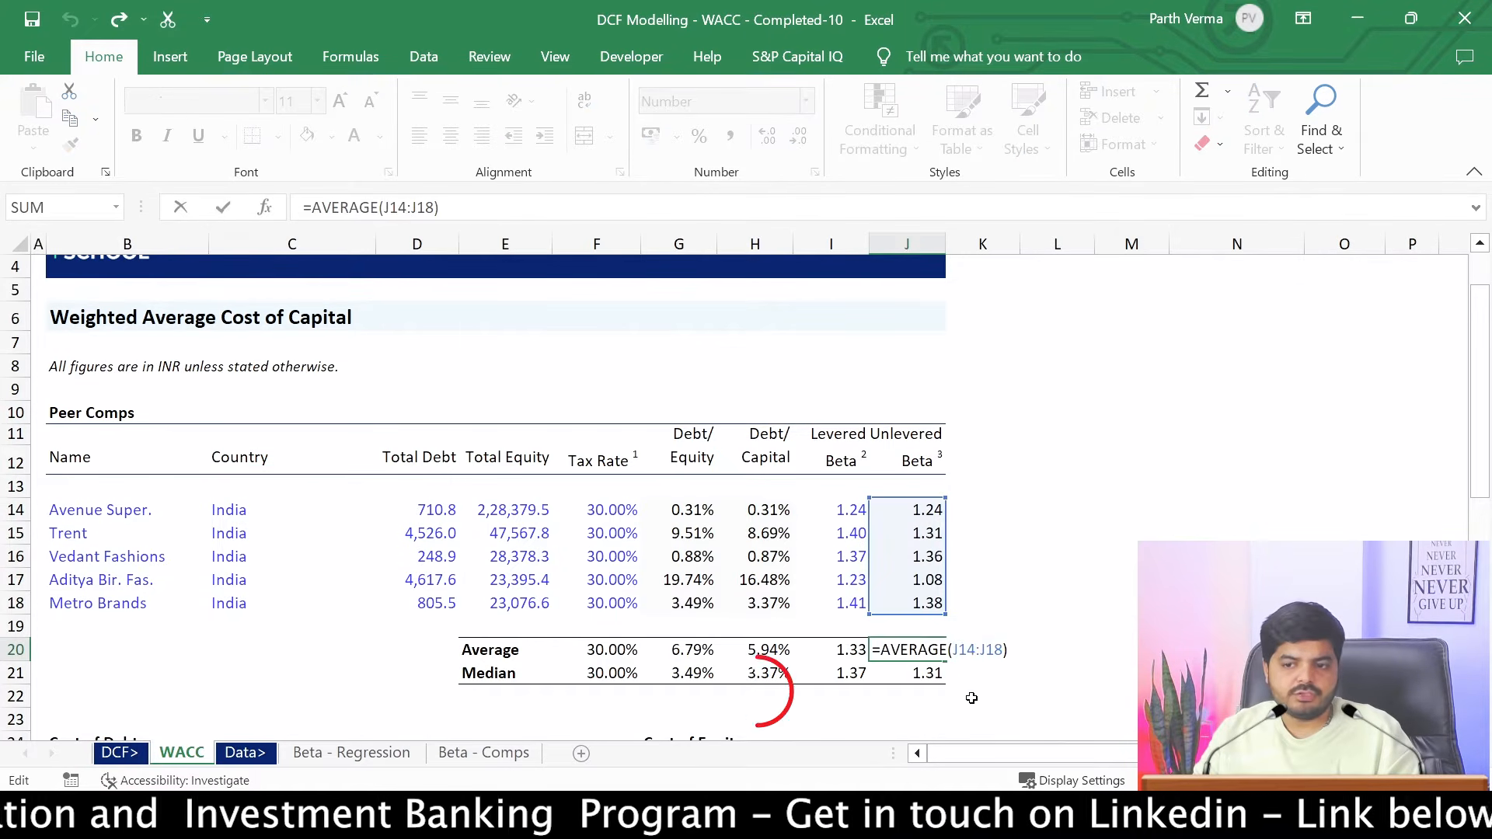
key("Escape")
left_click(938, 671)
double_click(937, 670)
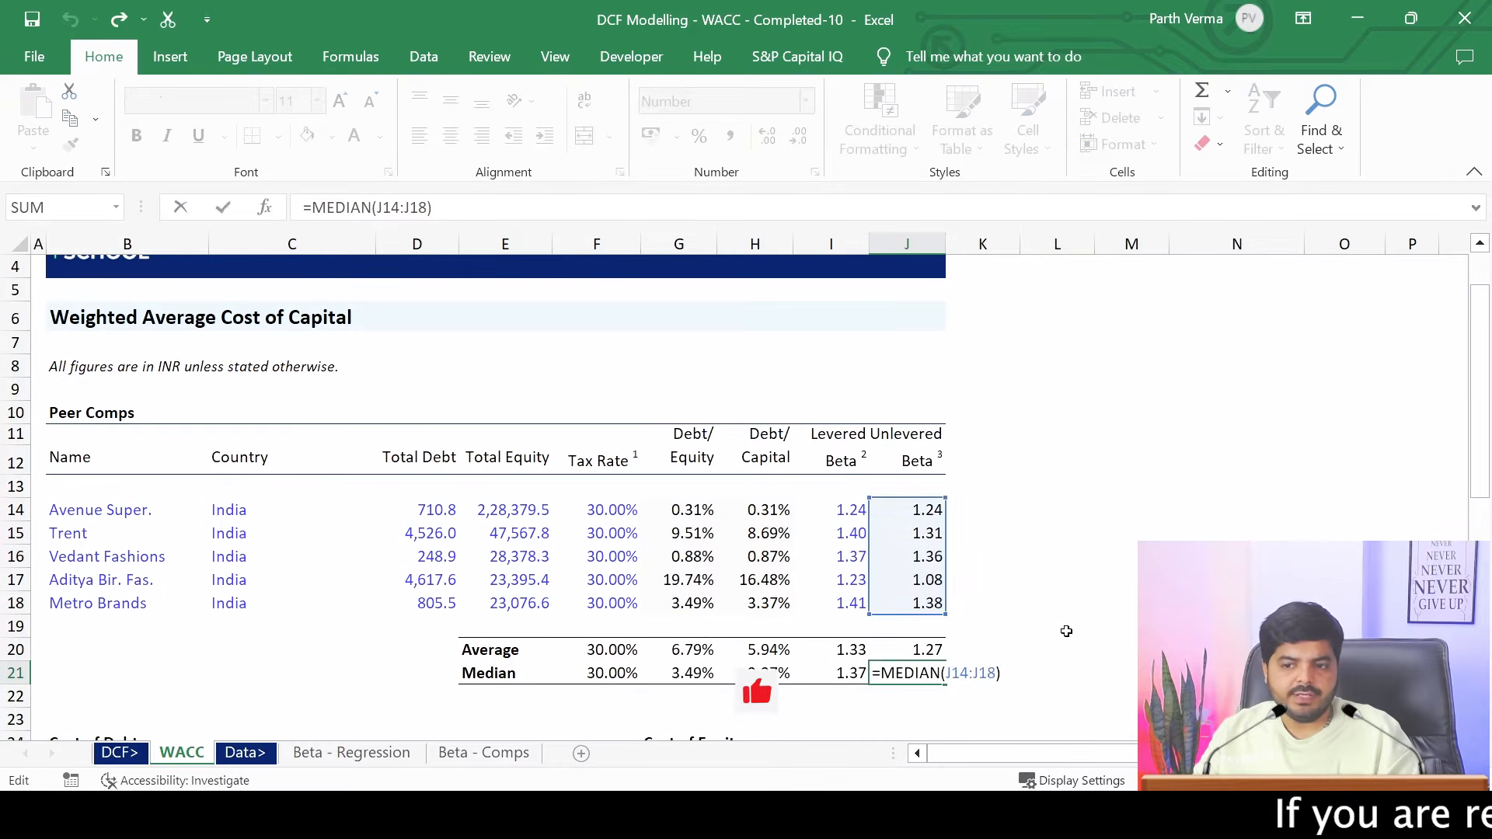
key("Escape")
left_click_drag(1480, 338, 1481, 439)
left_click_drag(1484, 545, 1484, 571)
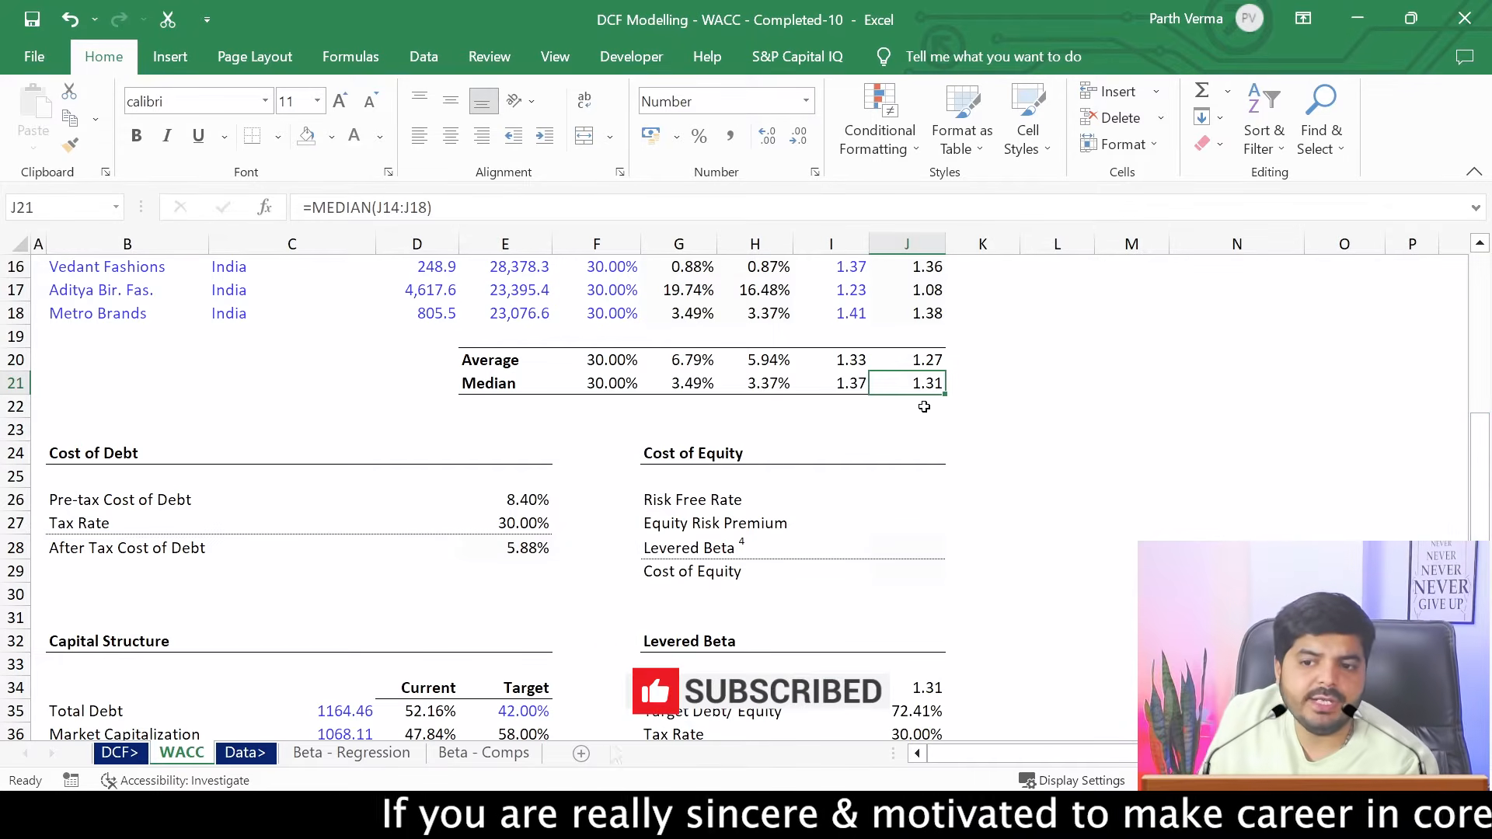
left_click(911, 689)
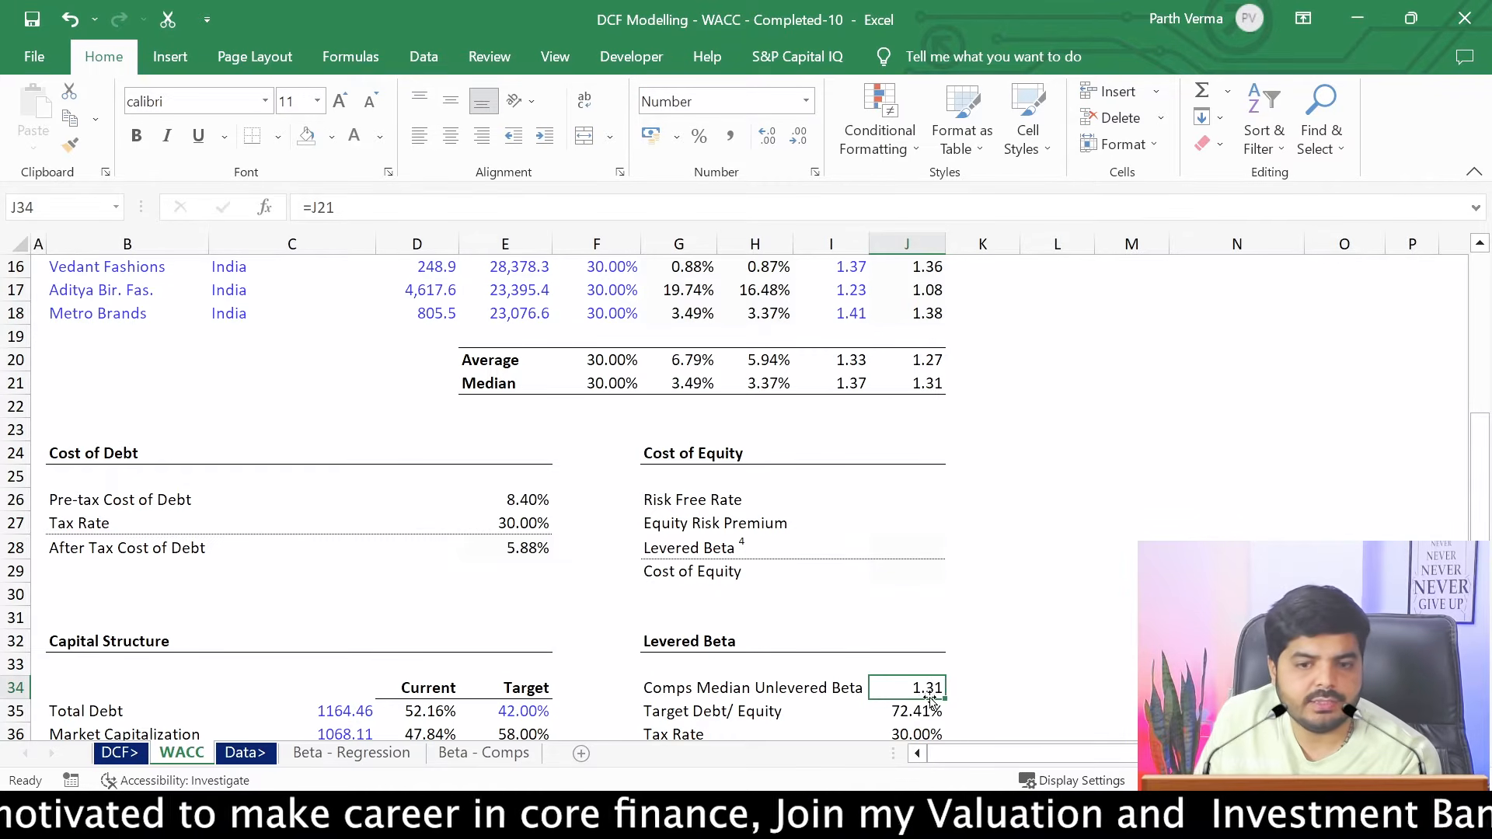
left_click_drag(1483, 474, 1486, 541)
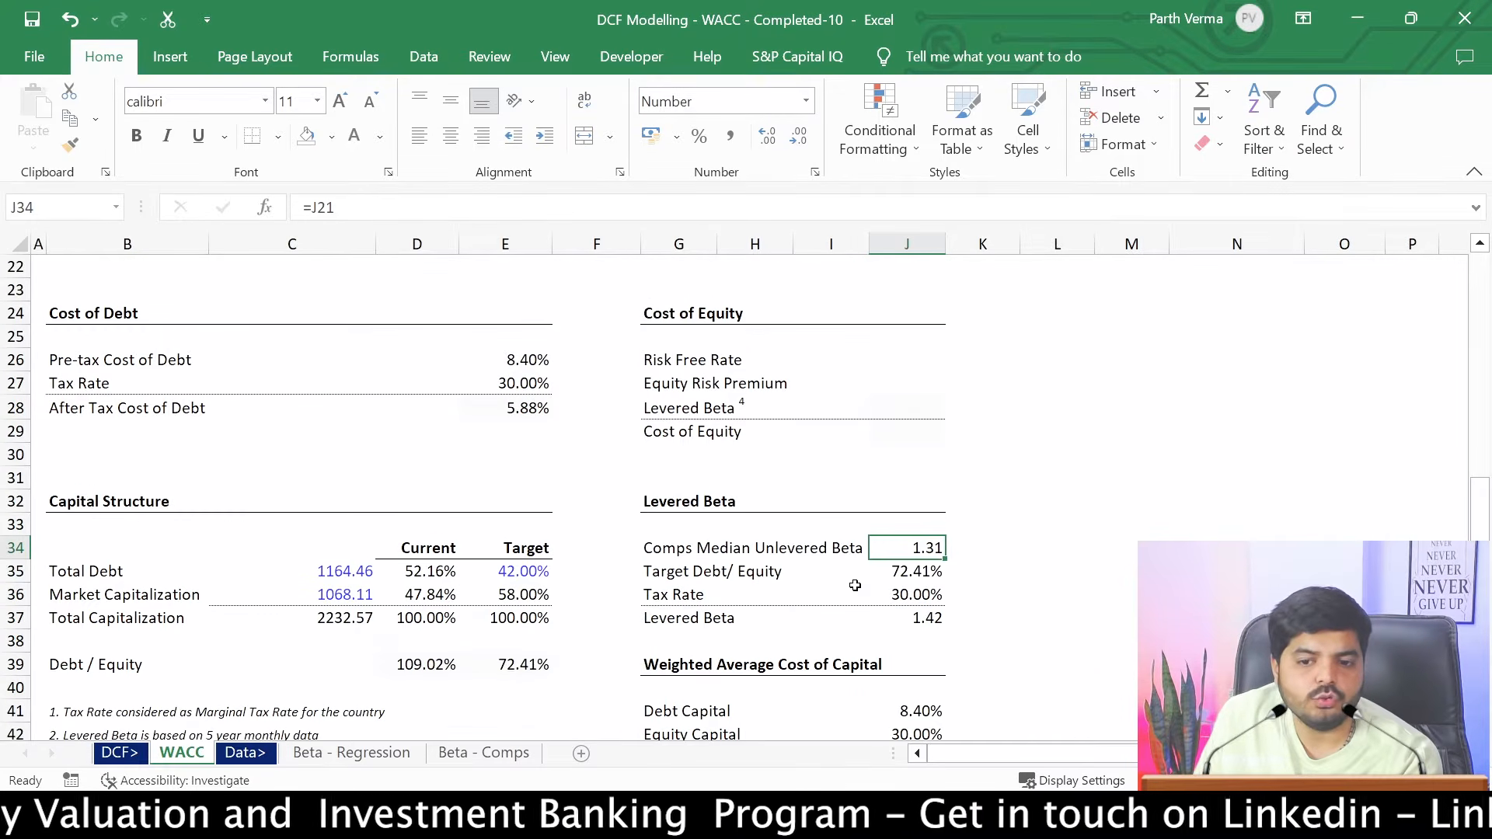
left_click(923, 574)
double_click(923, 574)
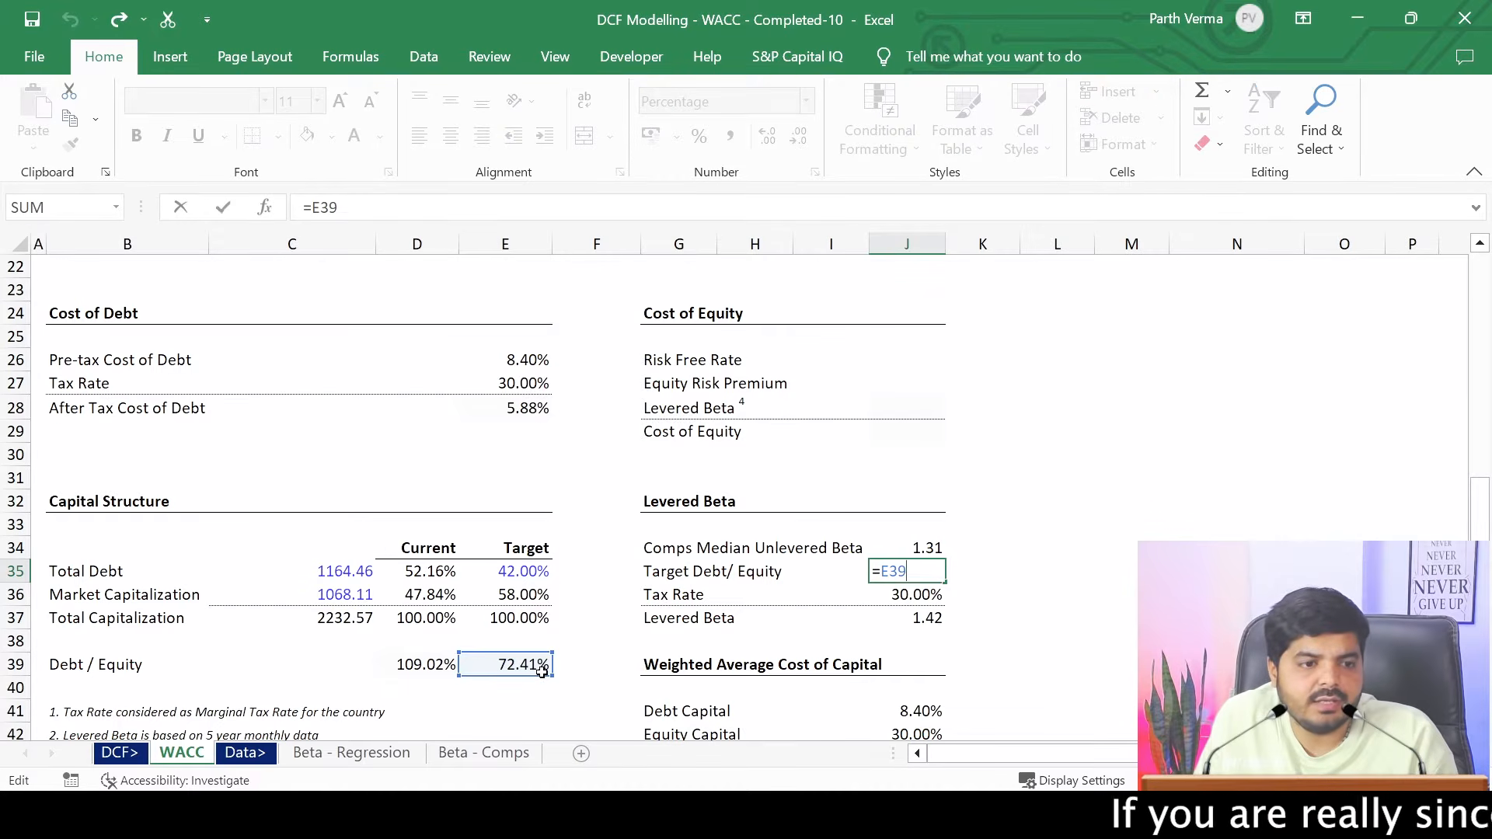
key("ctrl+Return")
Link the target Total Debt weight in E35 to the peers' average Debt/Capital with =H20
left_click(529, 569)
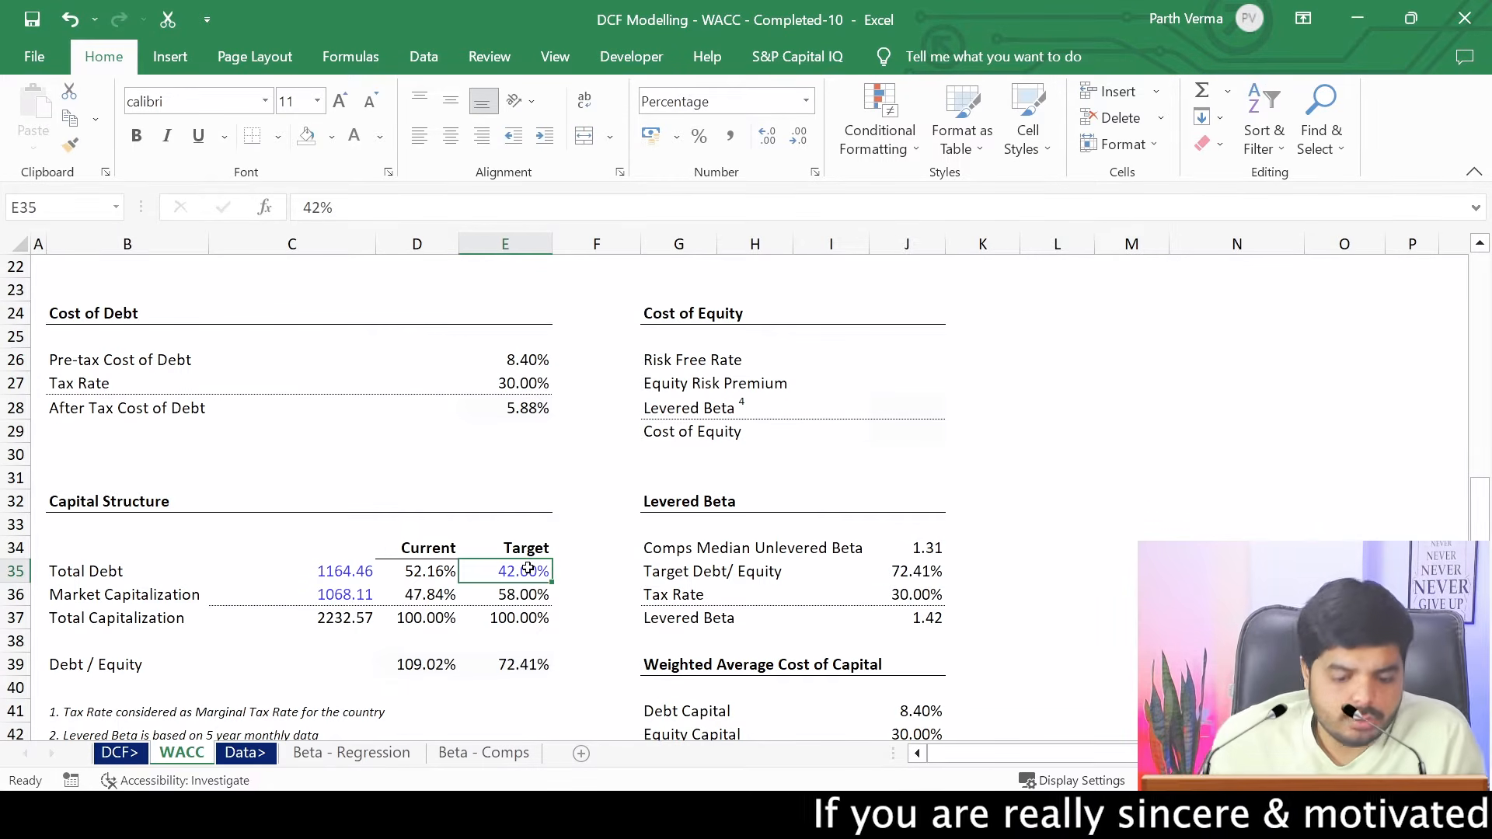
type("=")
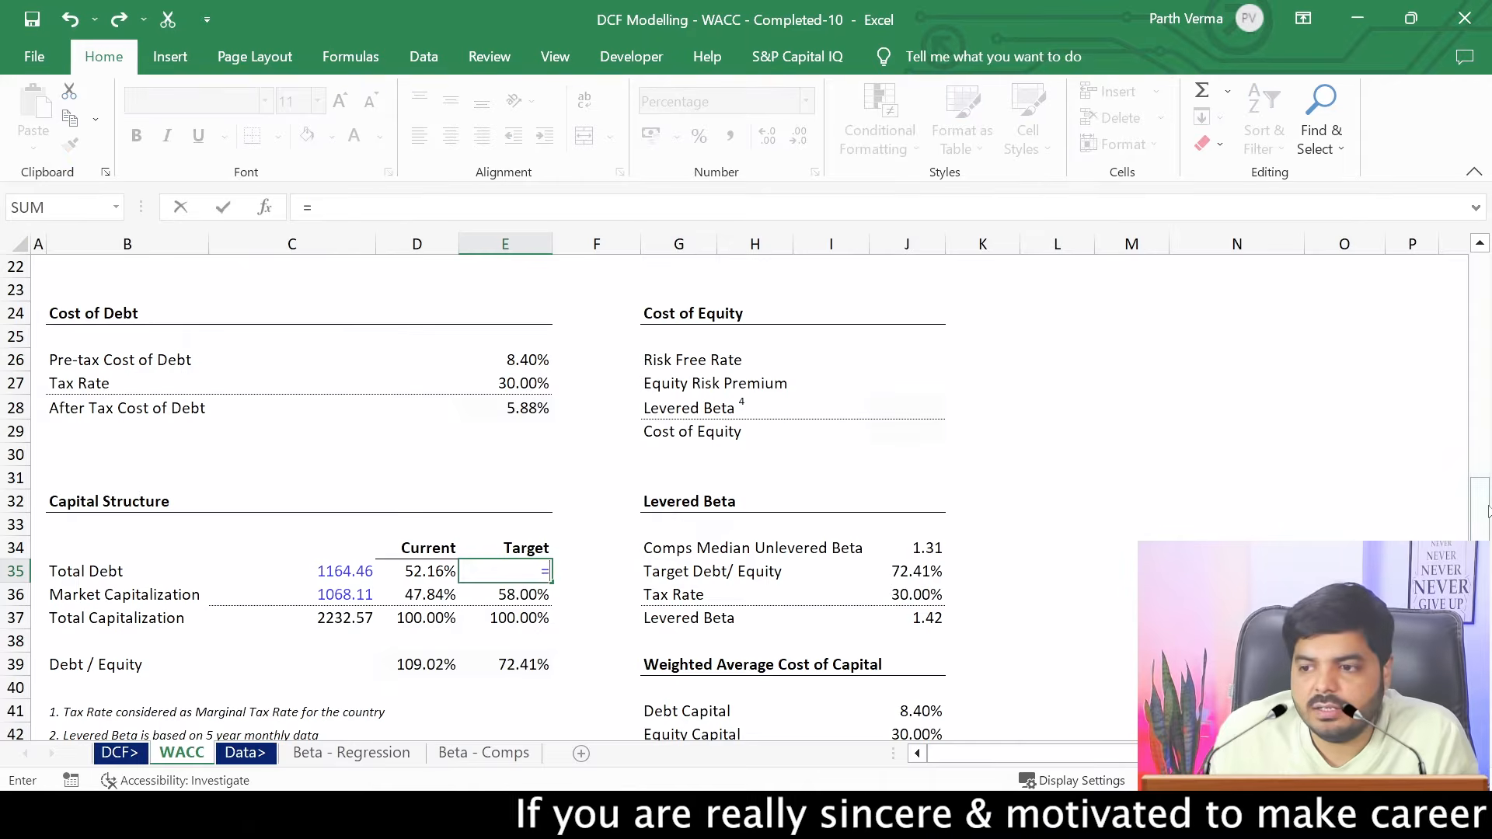
scroll(1105, 369, "up", 4)
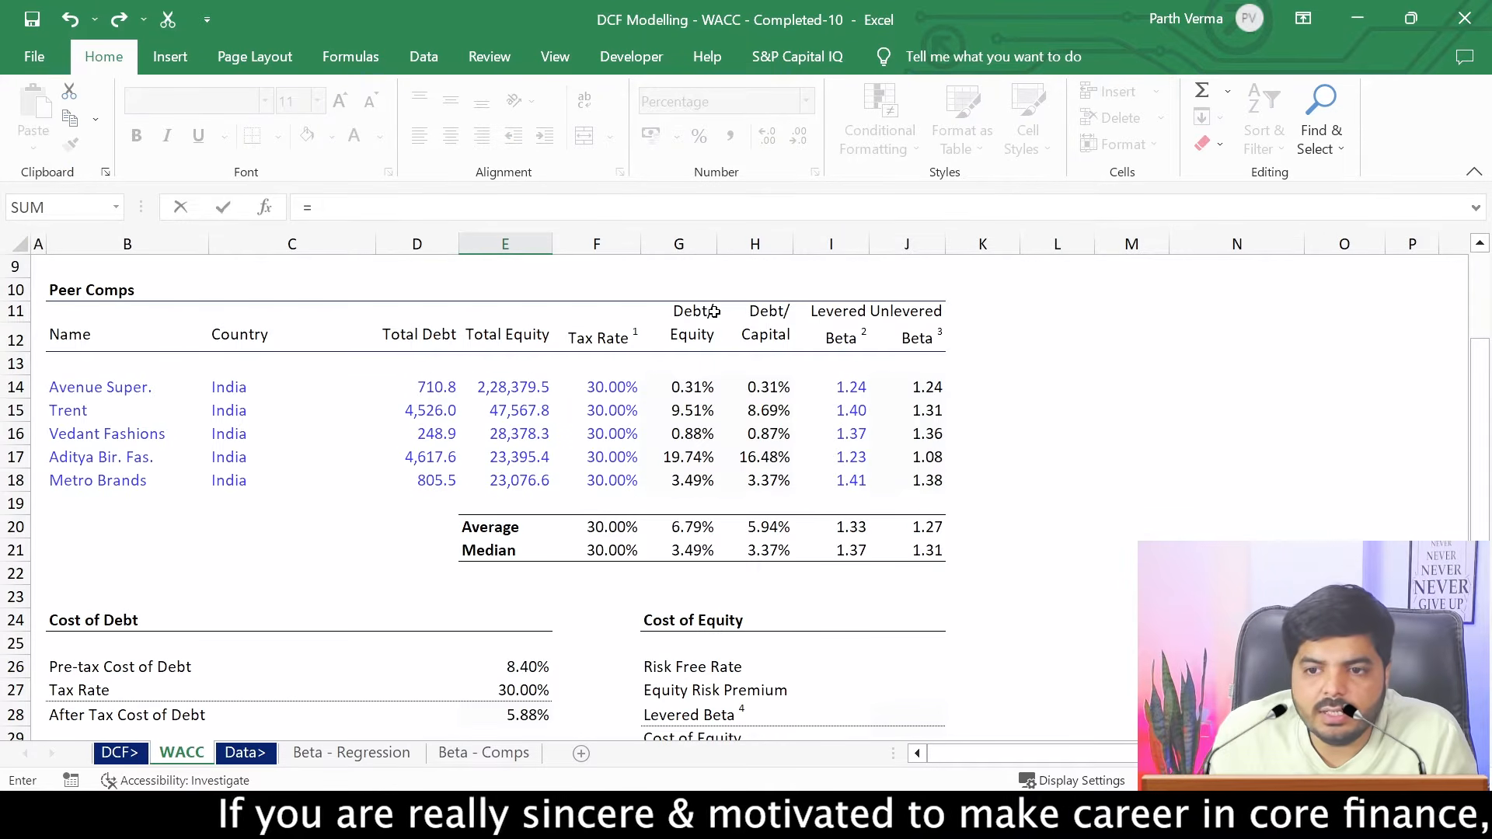
left_click(773, 532)
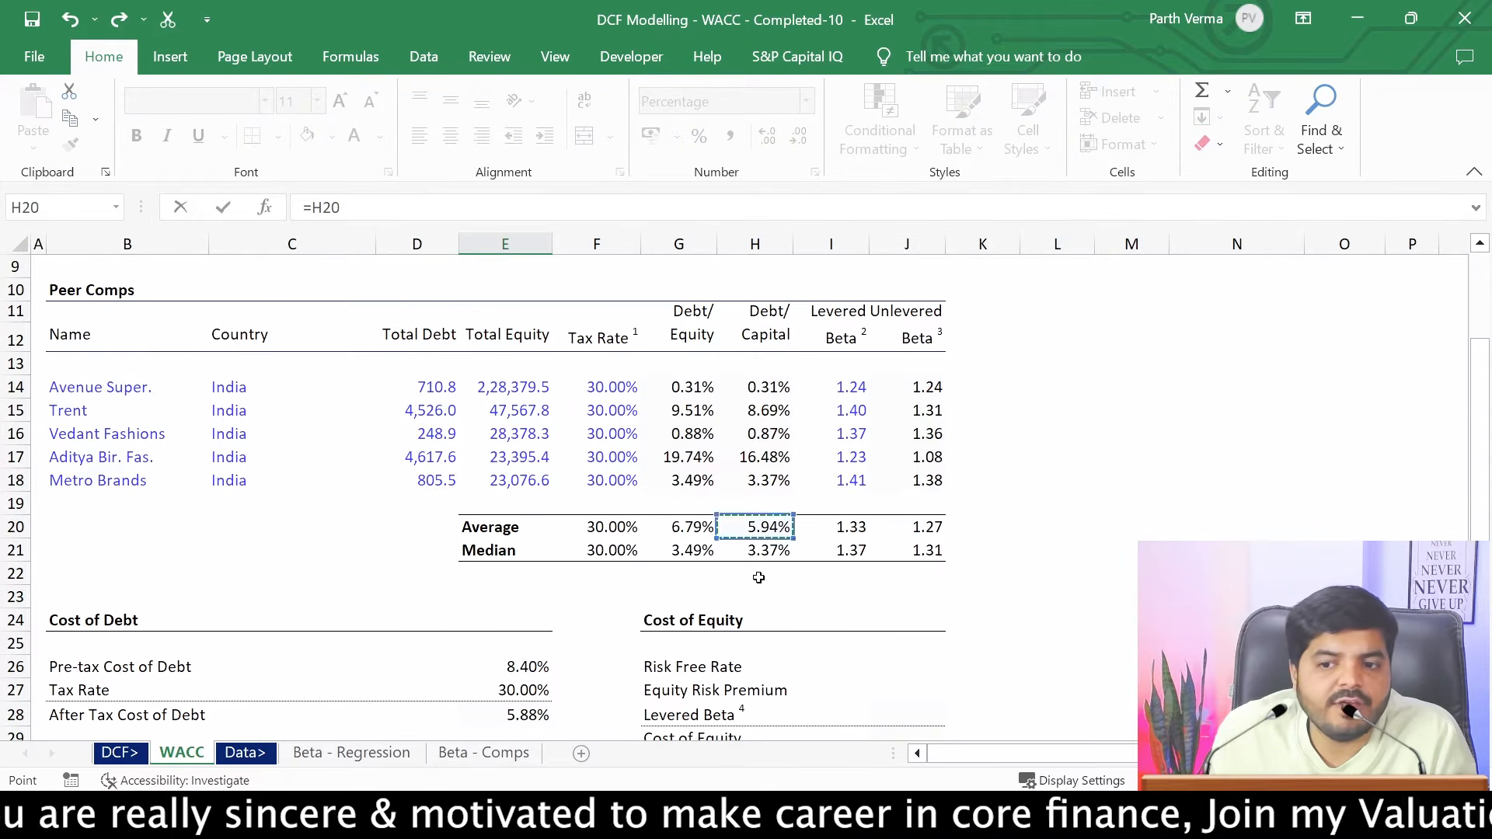
key("Return")
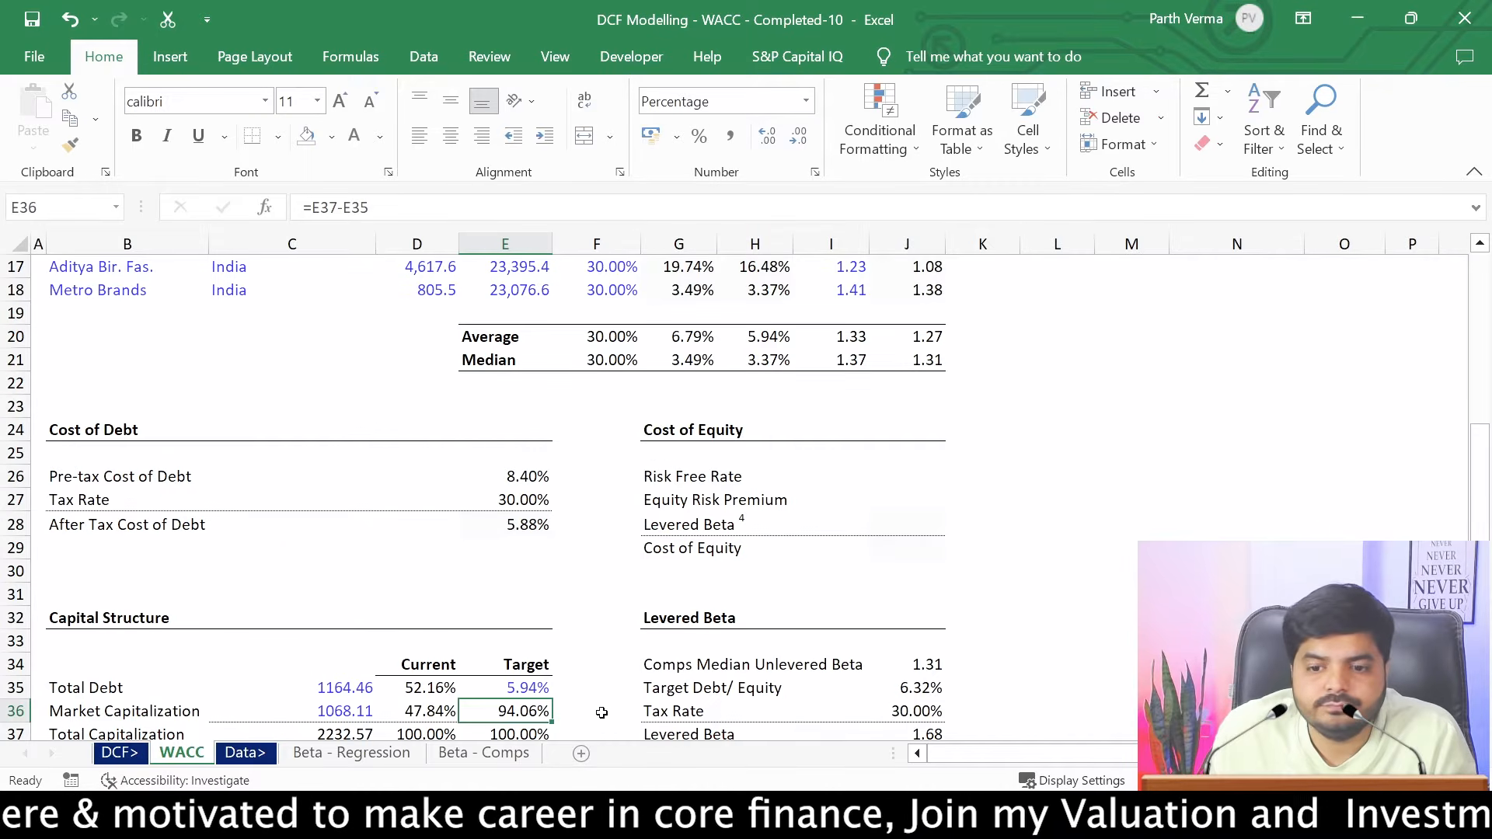
Link the Capital Structure's Total Debt in C35 to Avenue Super.'s Total Debt with =D14
left_click_drag(1480, 436, 1480, 466)
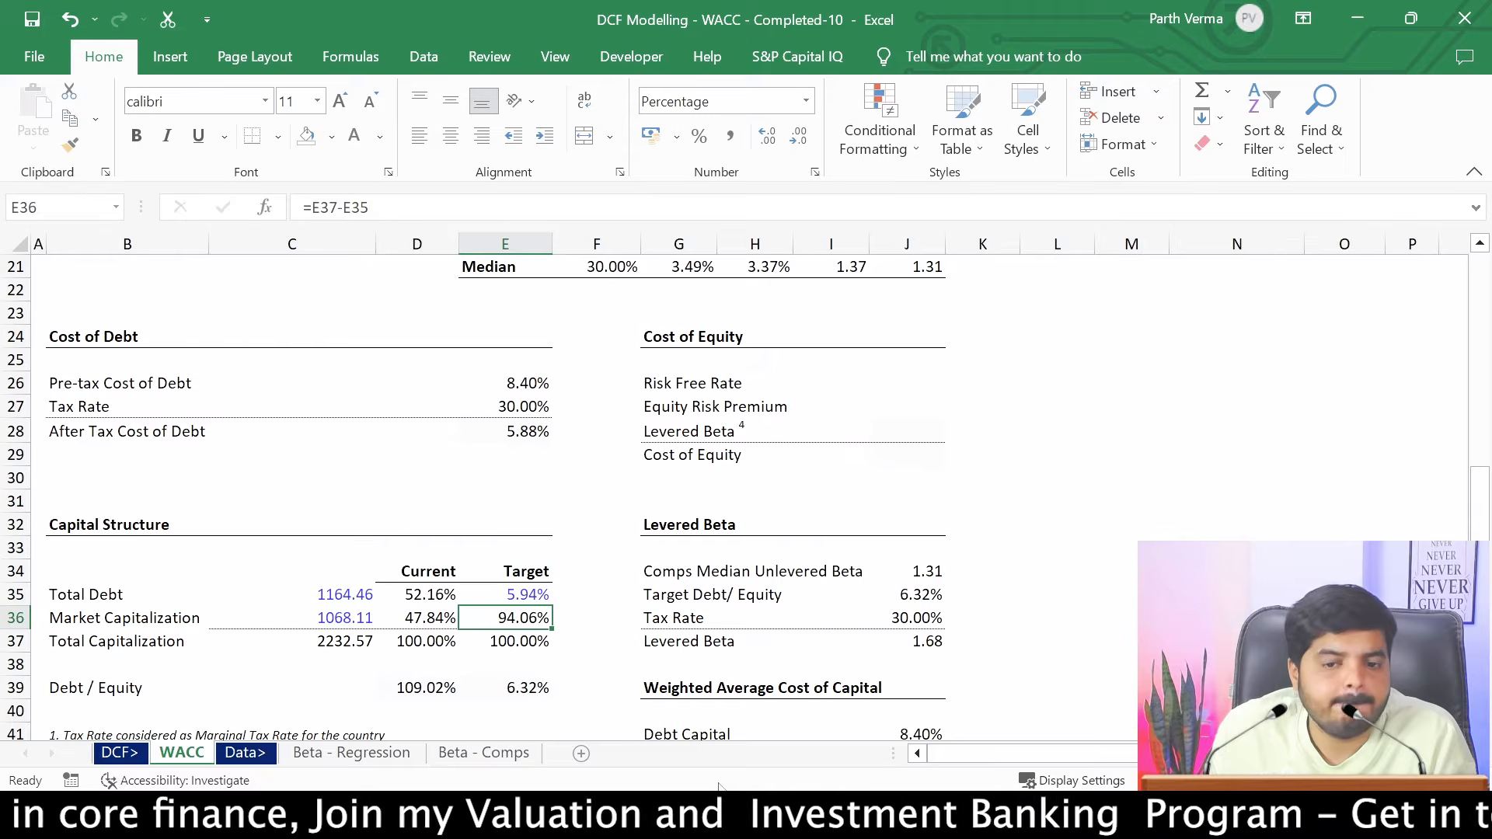
left_click(442, 595)
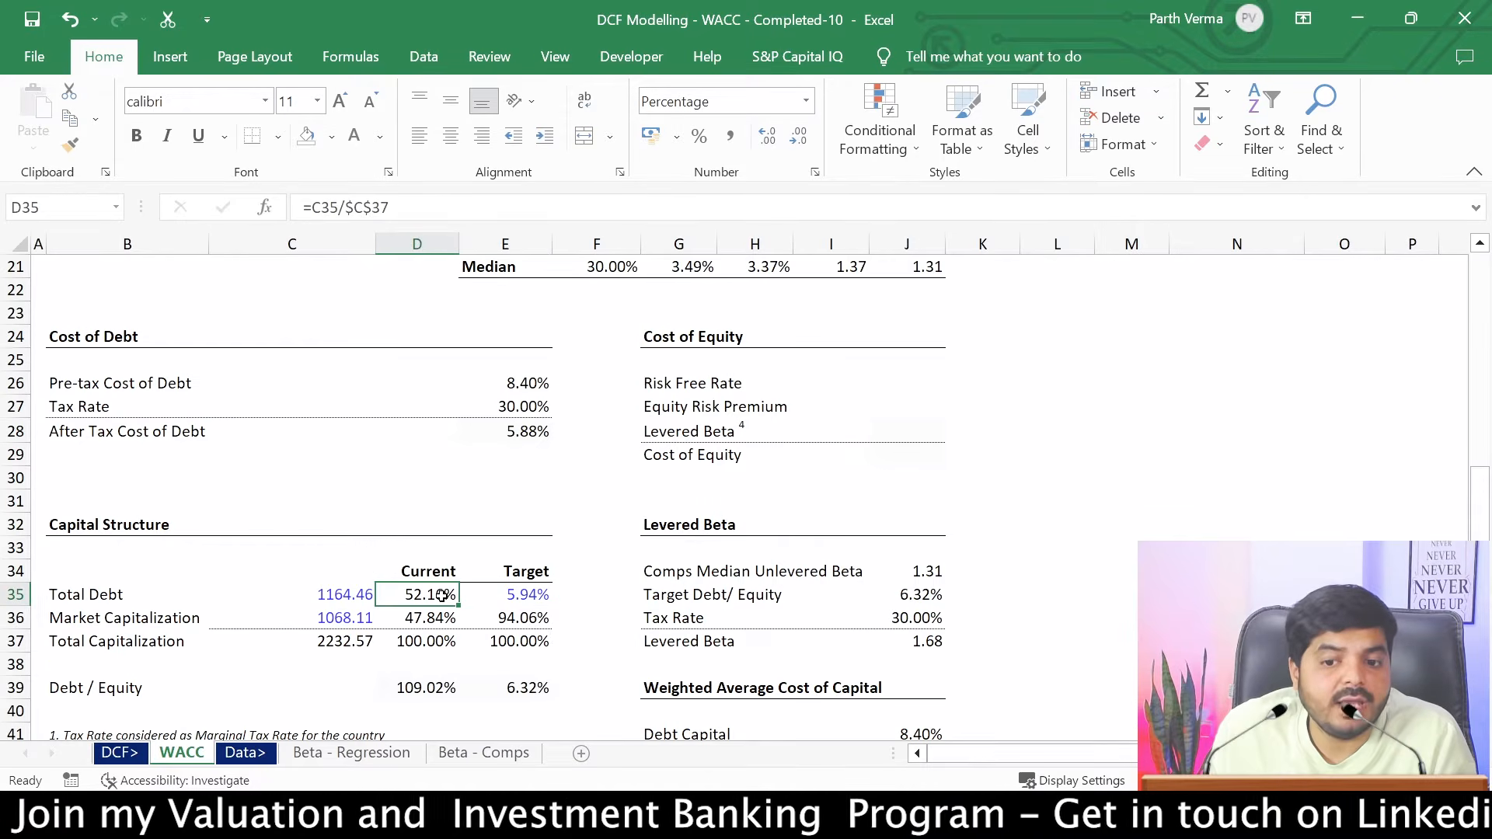
left_click(360, 597)
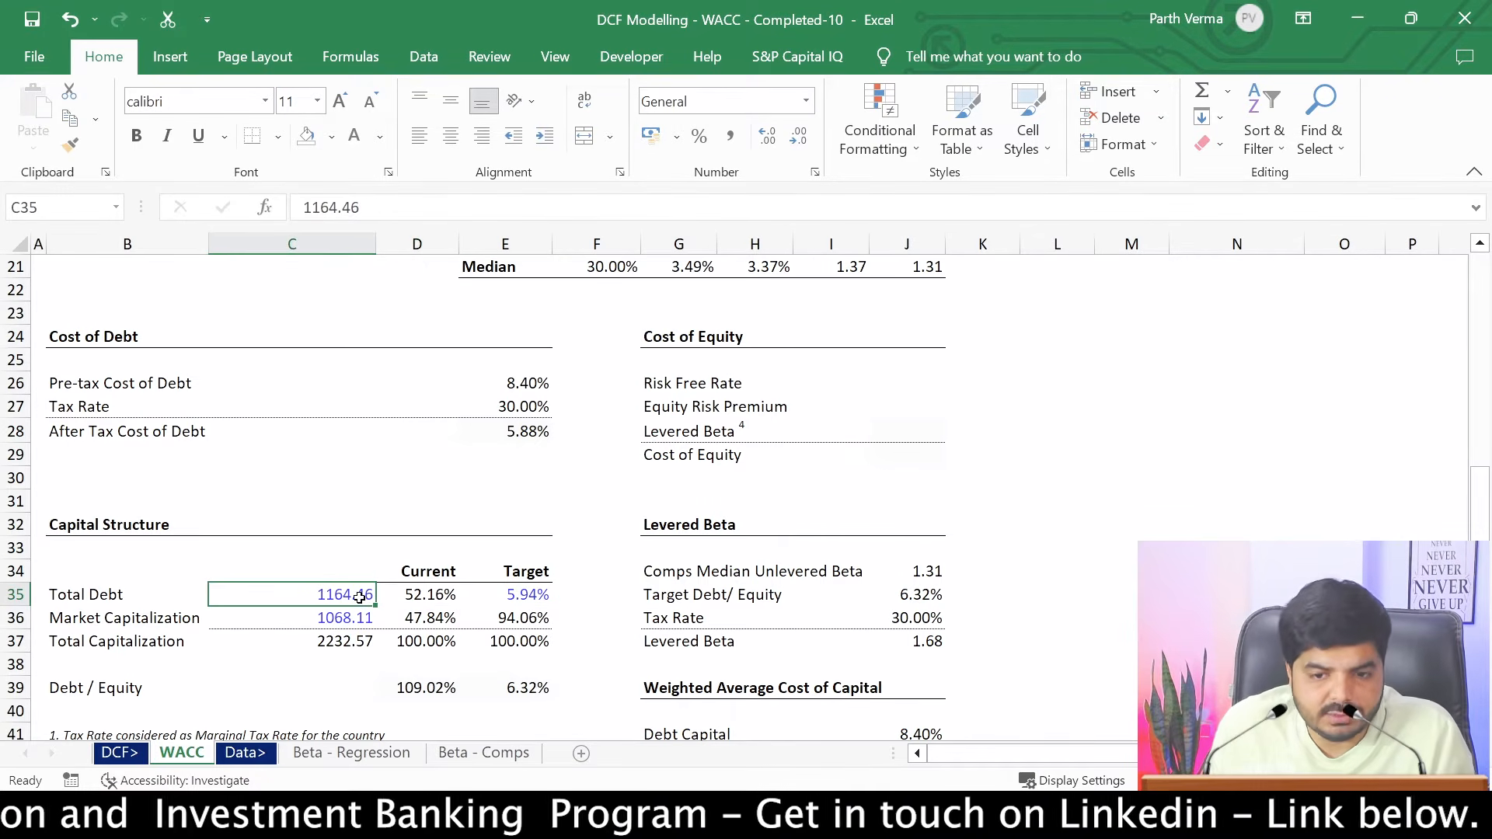
type("=")
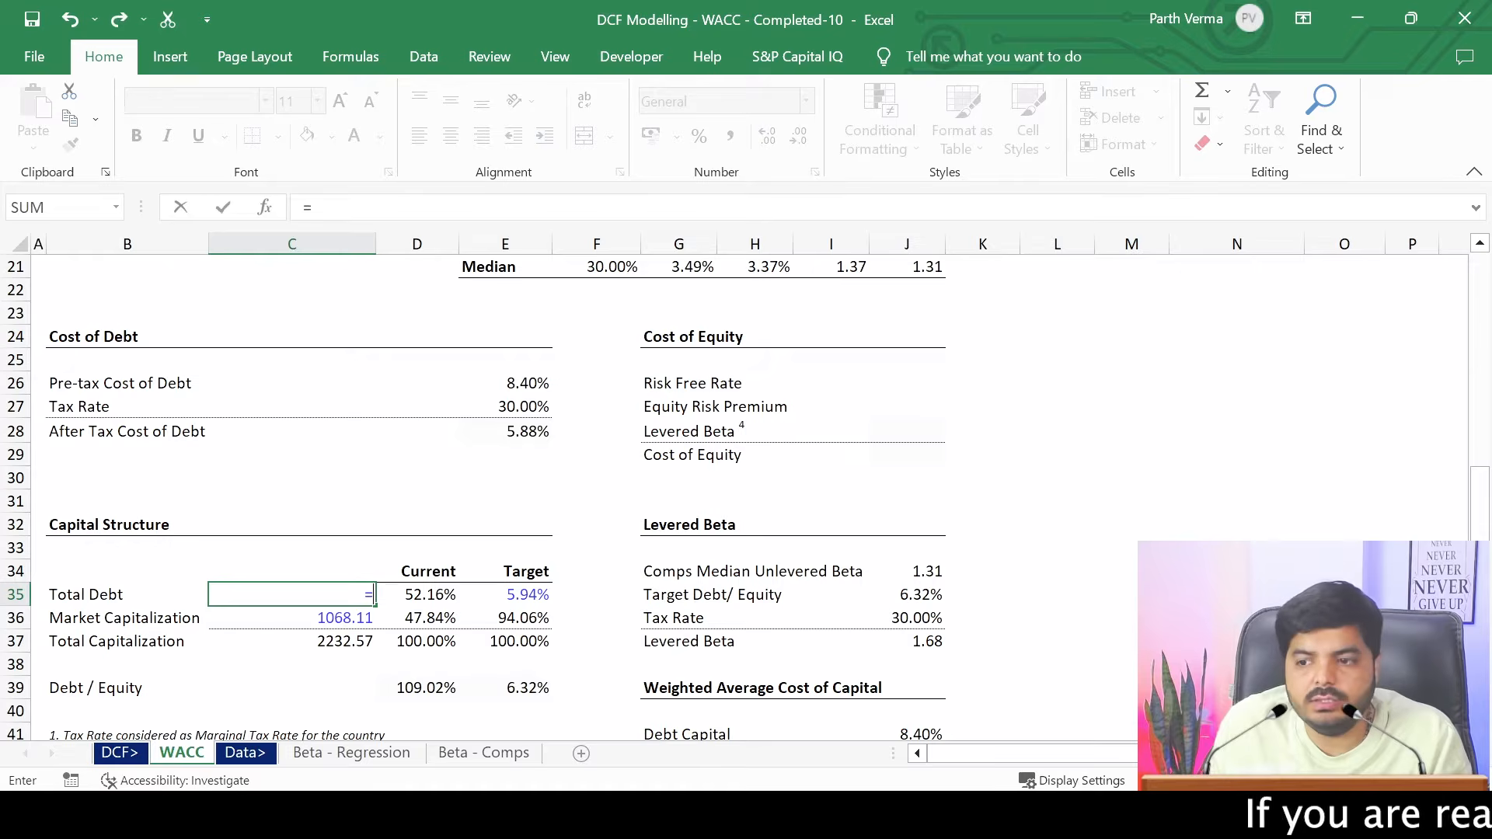
scroll(163, 447, "up", 3)
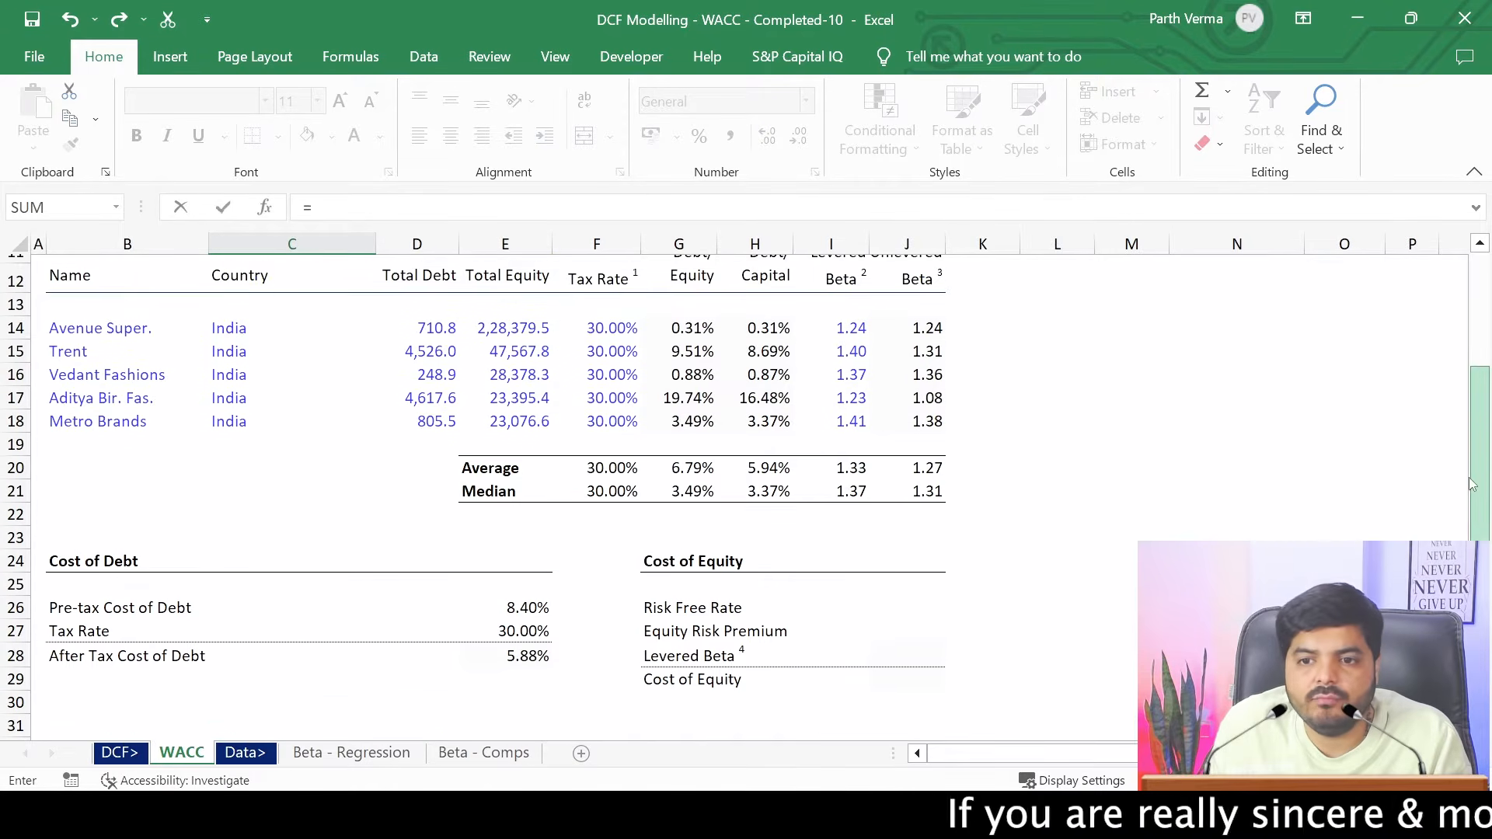
left_click(431, 324)
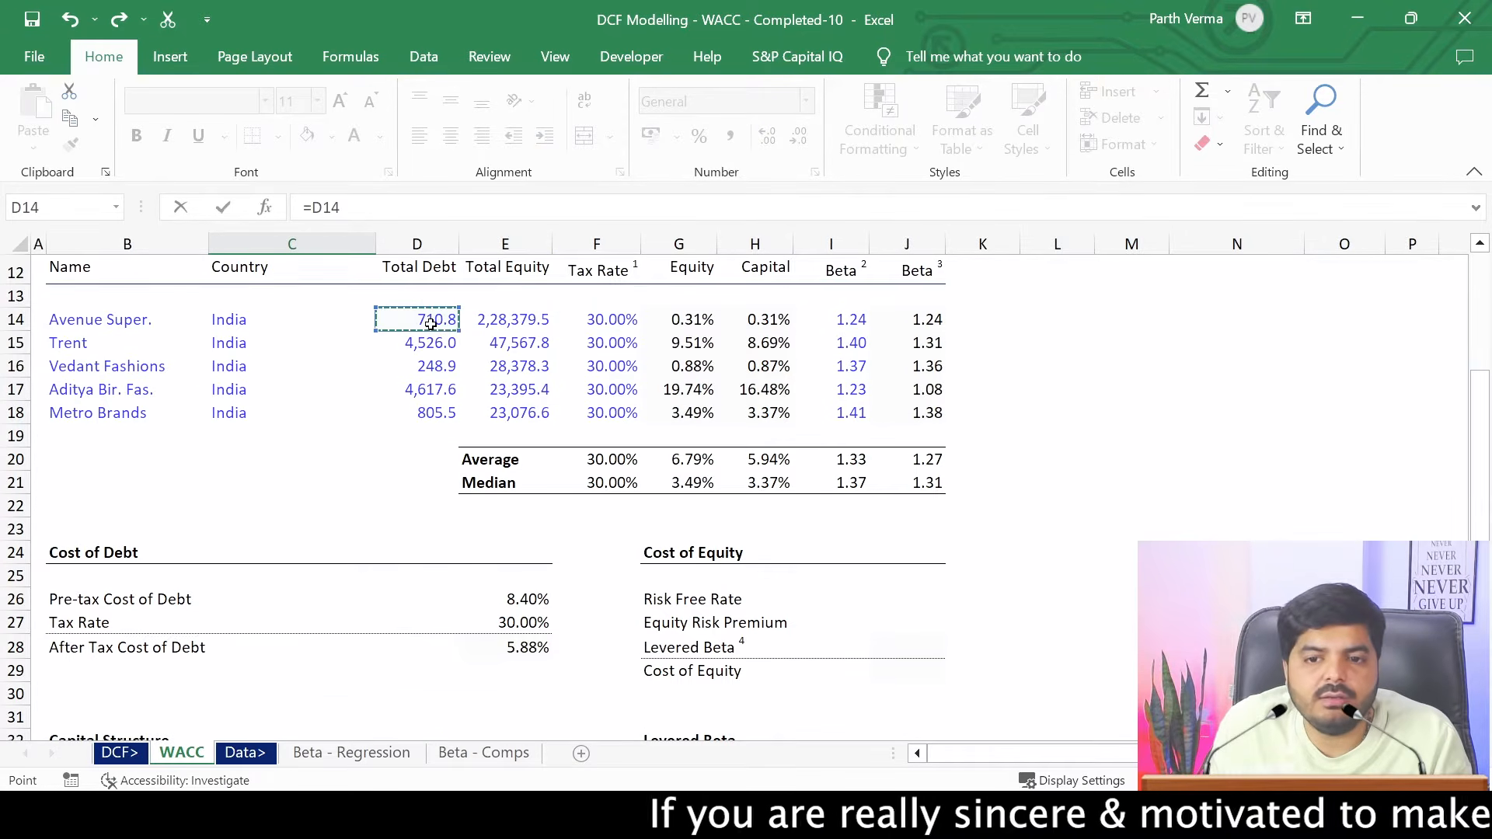
key("Return")
Link the Capital Structure's Market Capitalization in C36 to Avenue Super.'s Total Equity in E14
type("=")
left_click_drag(1479, 469, 1479, 389)
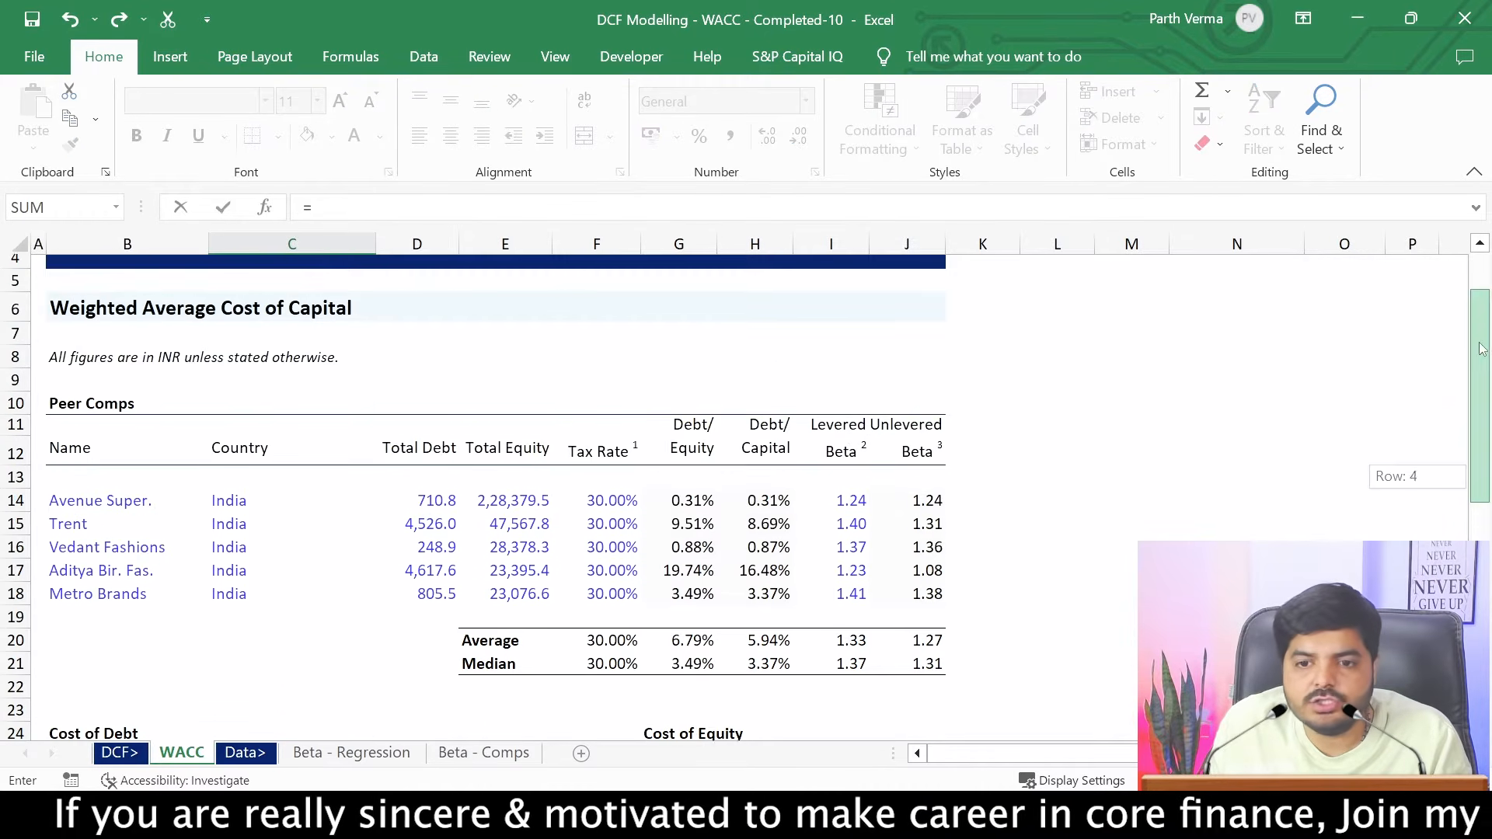
left_click(517, 505)
key("Return")
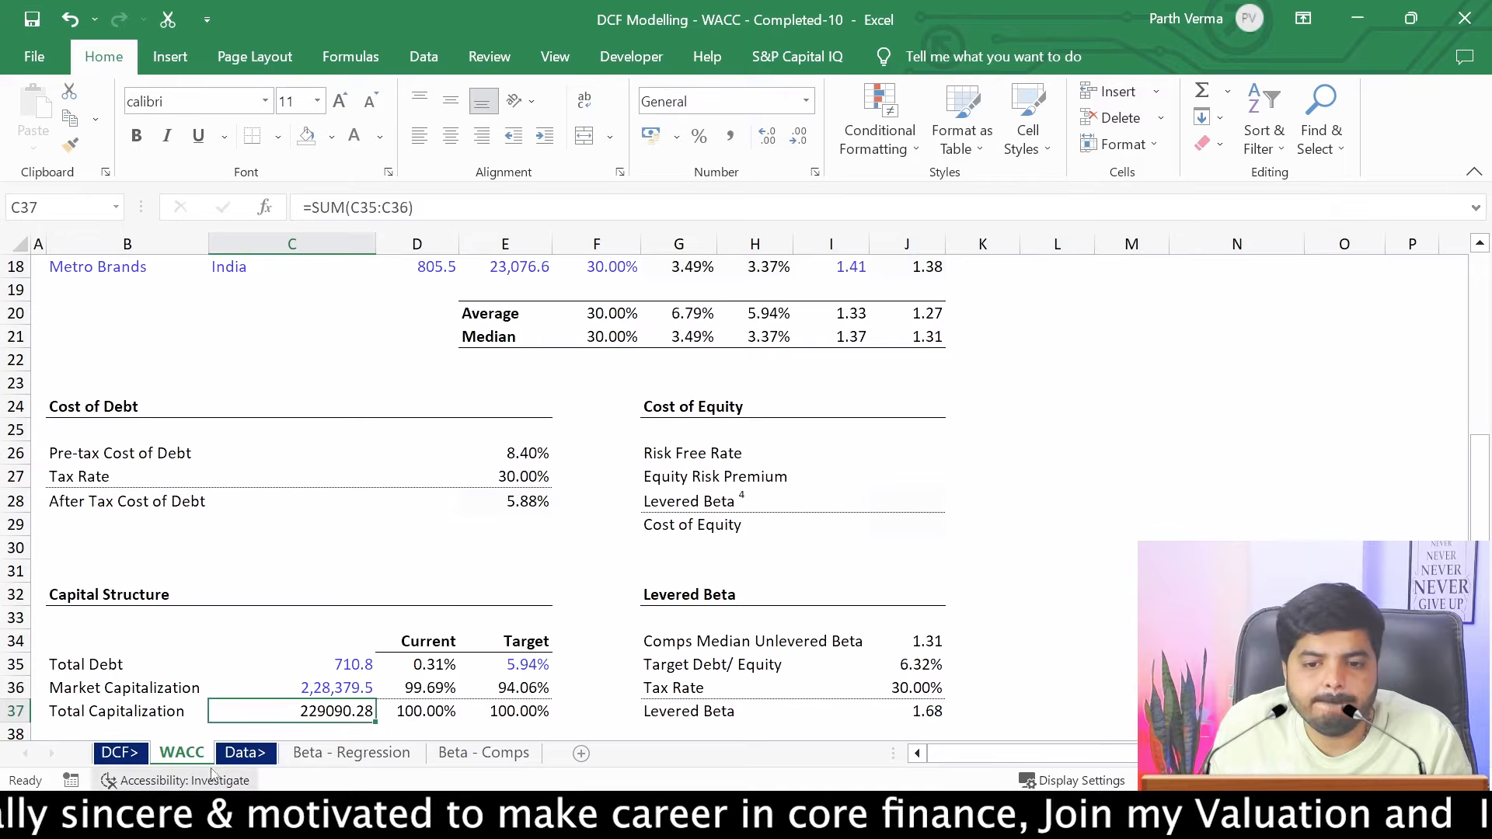
Examine the Total Capitalization formulas and the current debt and equity weights in the Capital Structure section
double_click(293, 719)
key("Escape")
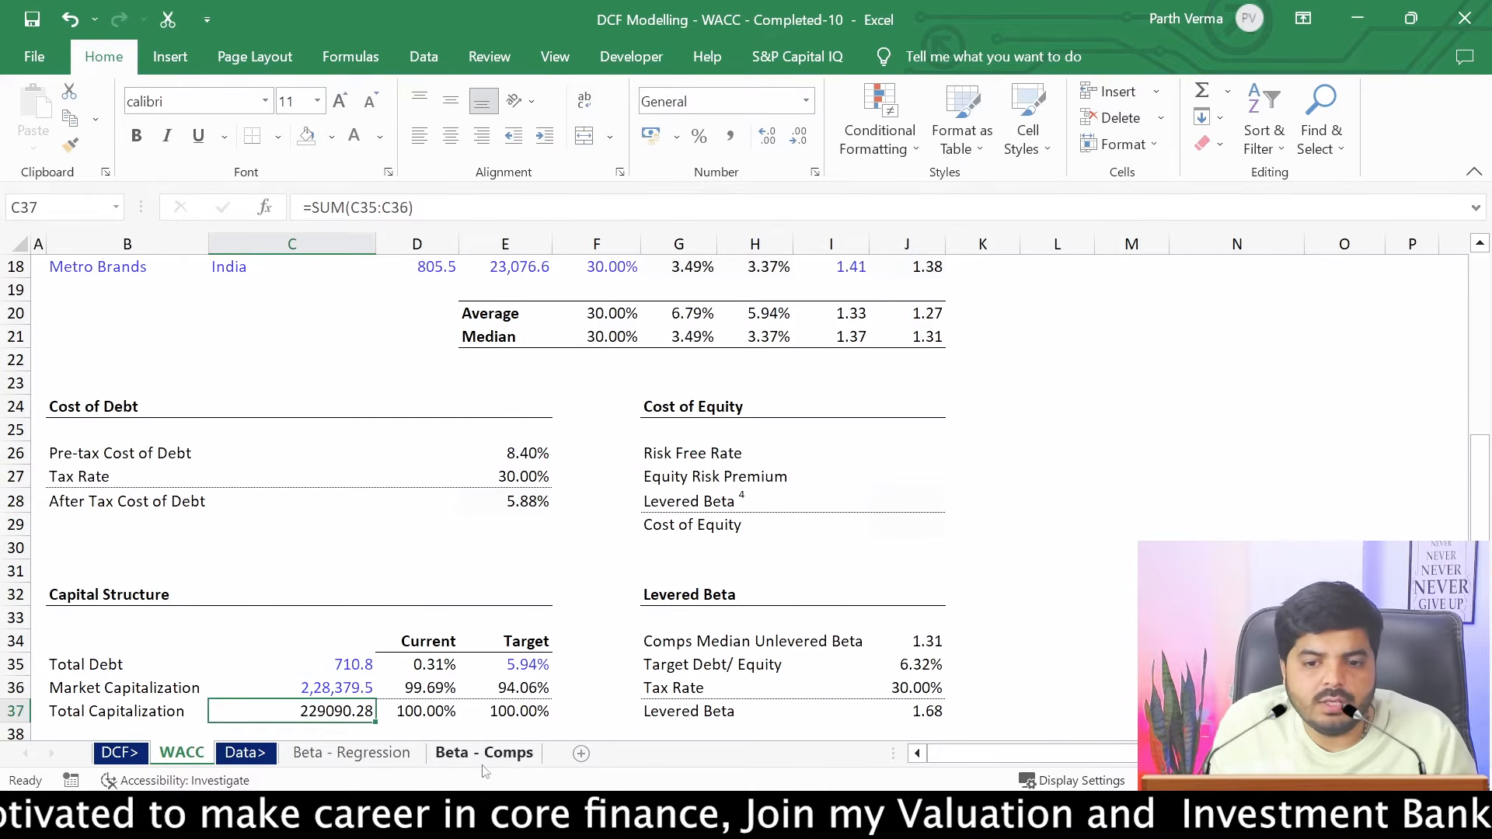
left_click(505, 710)
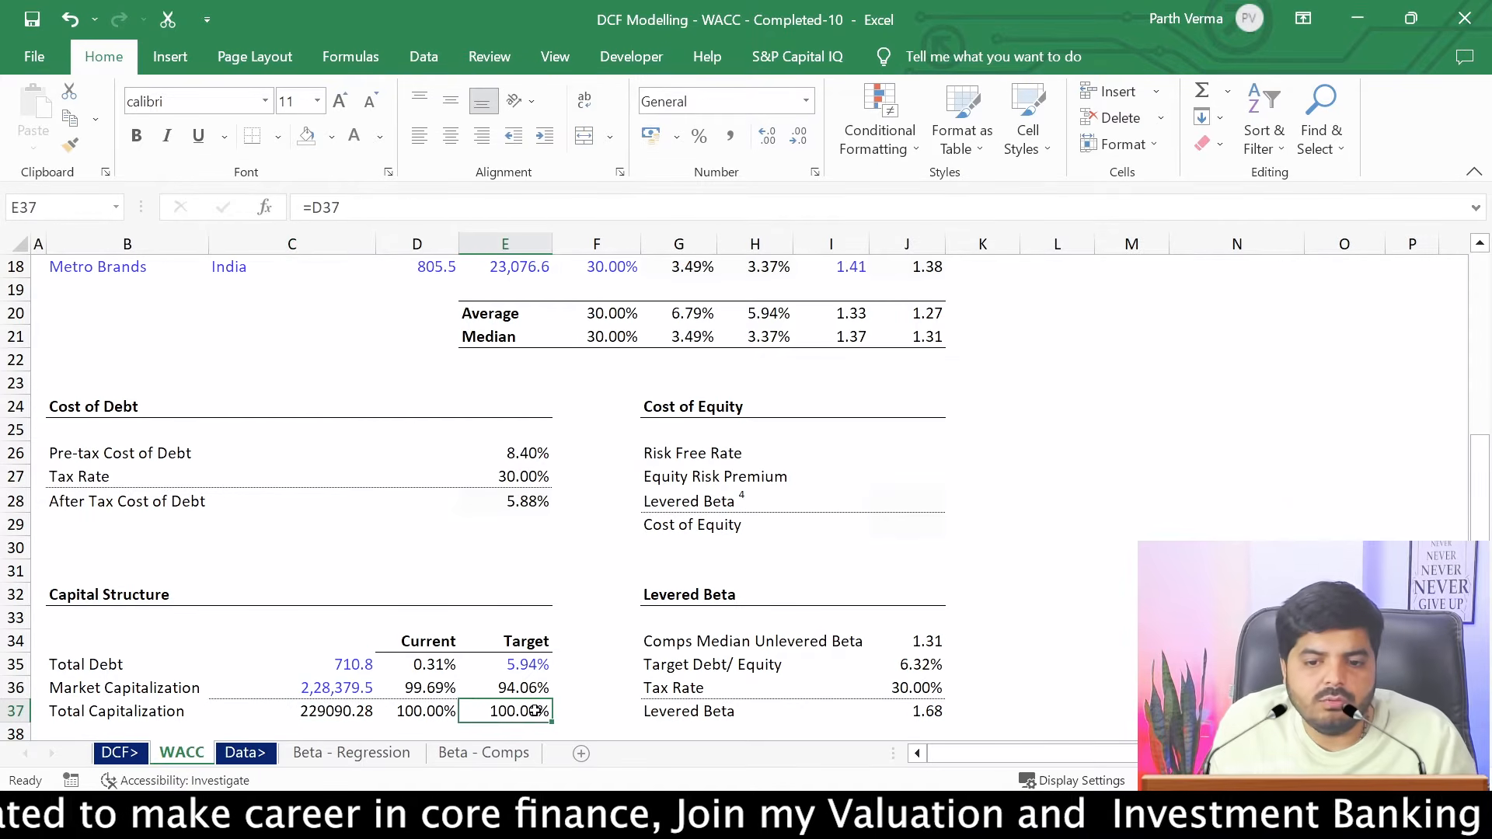
left_click(422, 663)
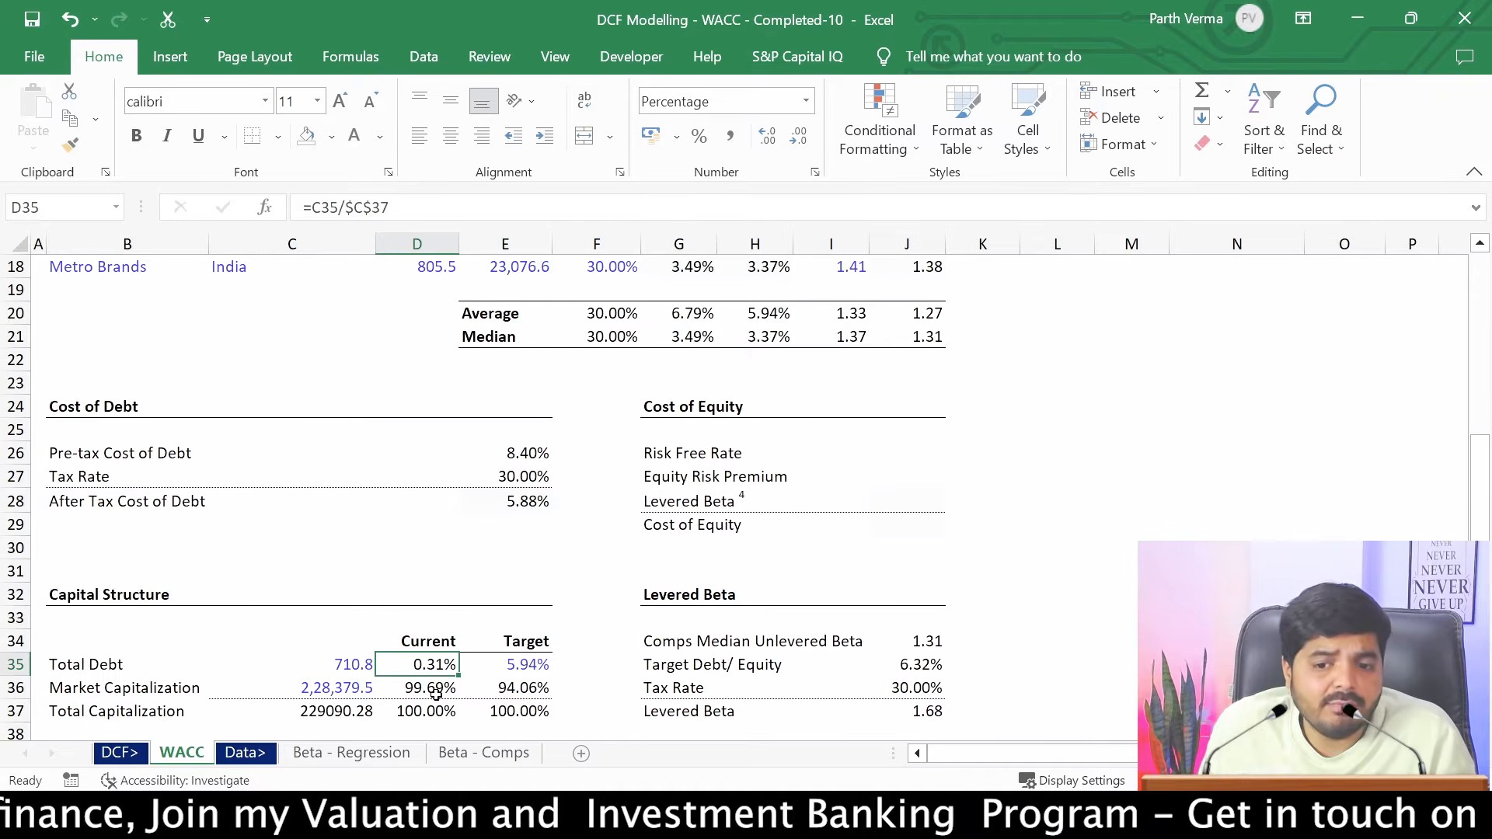
left_click_drag(436, 692, 436, 692)
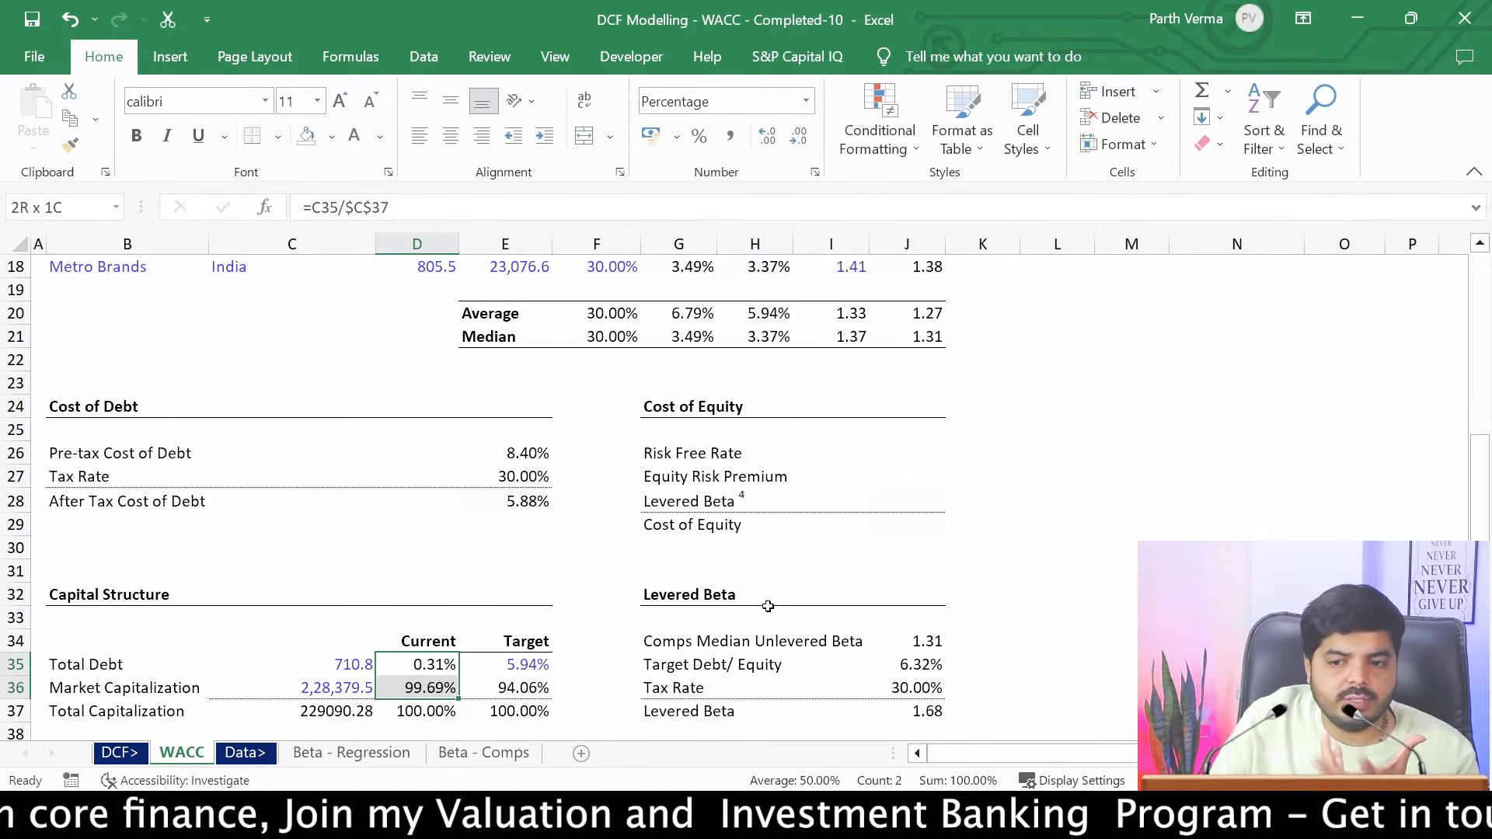
Examine the Target Debt/Equity, the Comps Median Unlevered Beta with its source, and the relevering formula in J37
left_click_drag(1480, 533, 1486, 588)
left_click(909, 548)
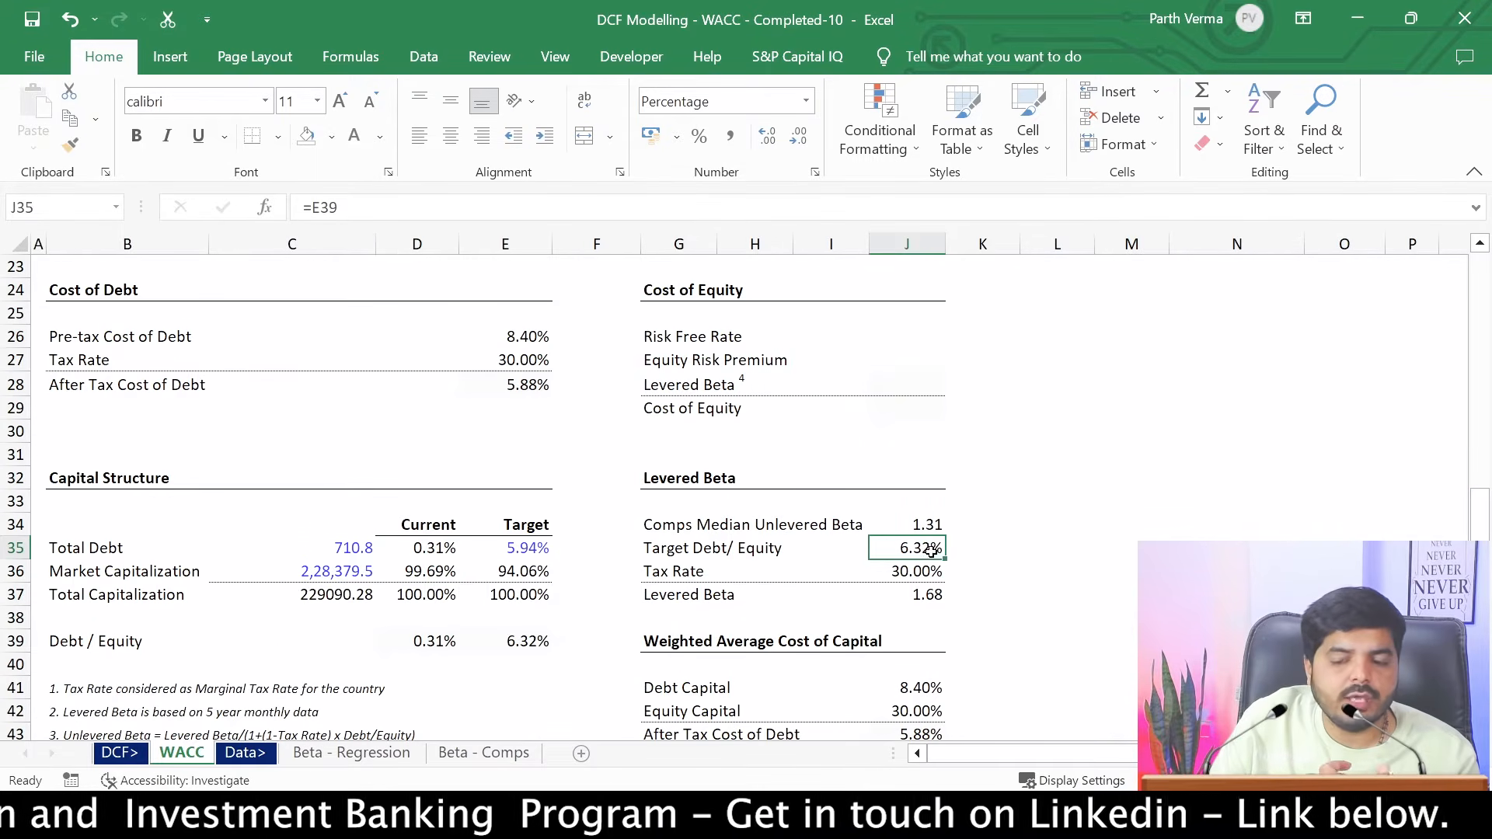
left_click(932, 525)
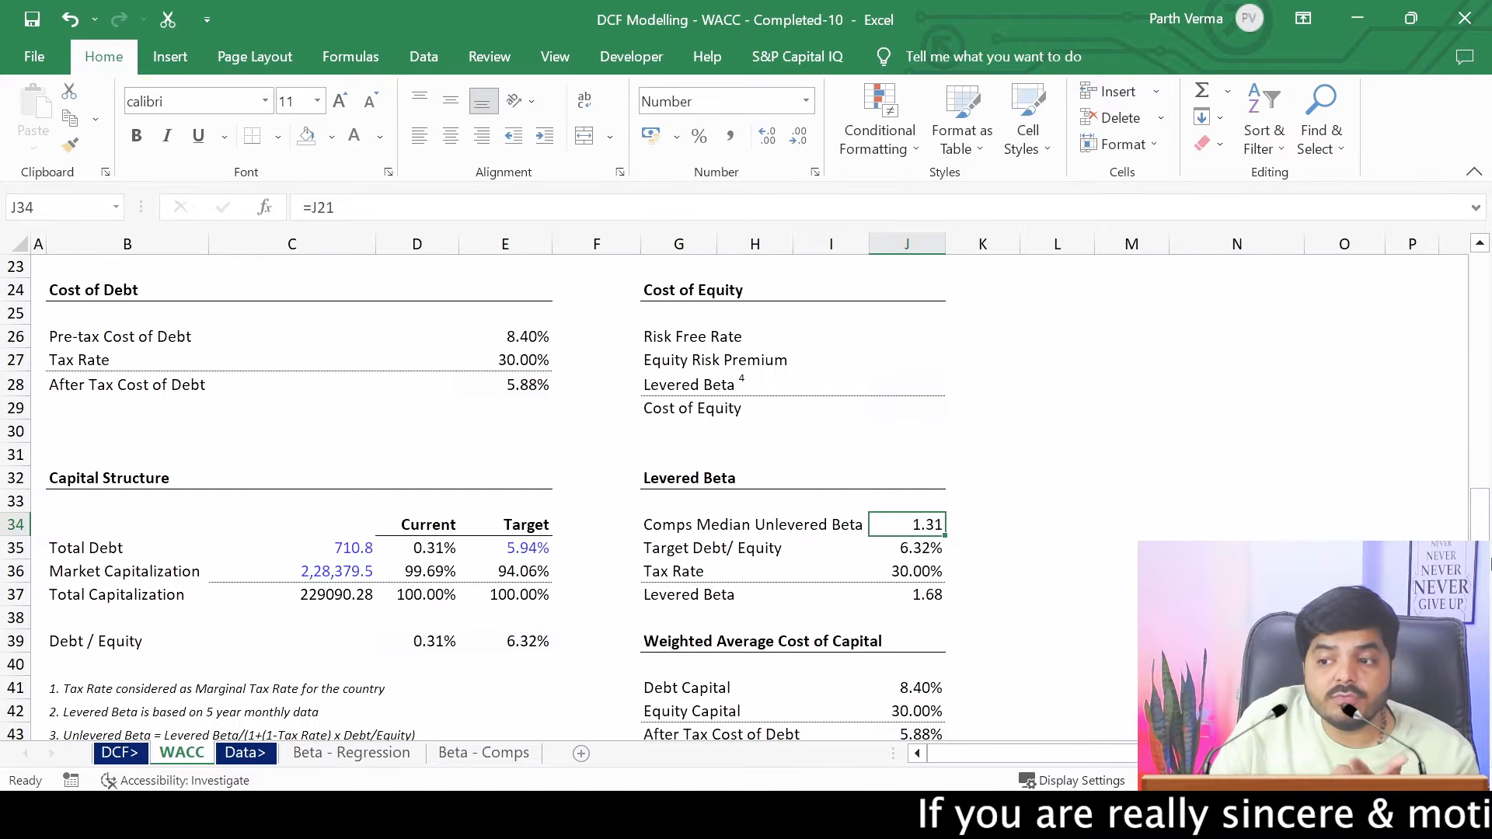
scroll(1032, 551, "up", 4)
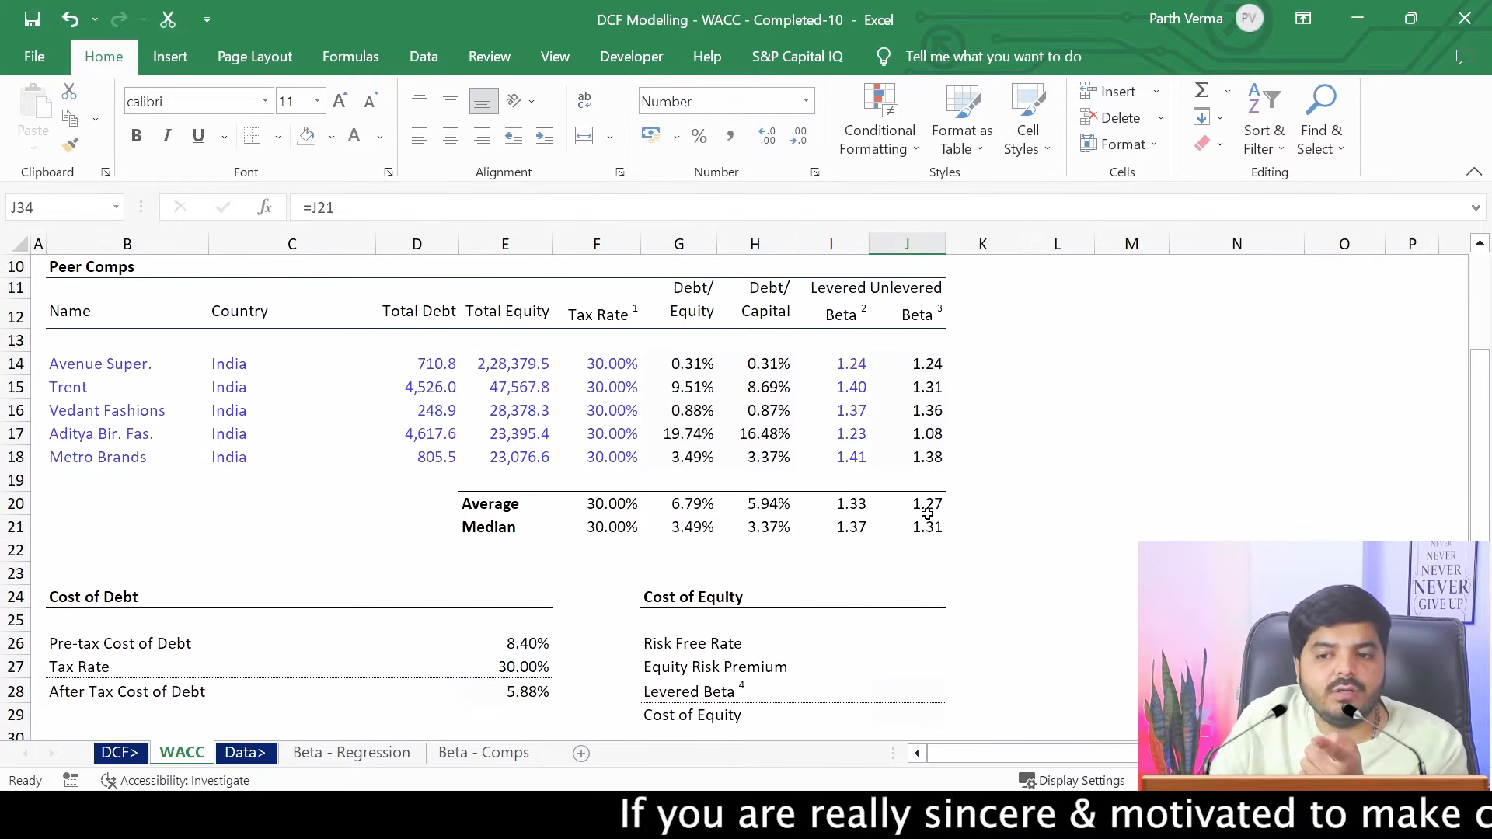
left_click(930, 513)
left_click_drag(1485, 419, 1482, 571)
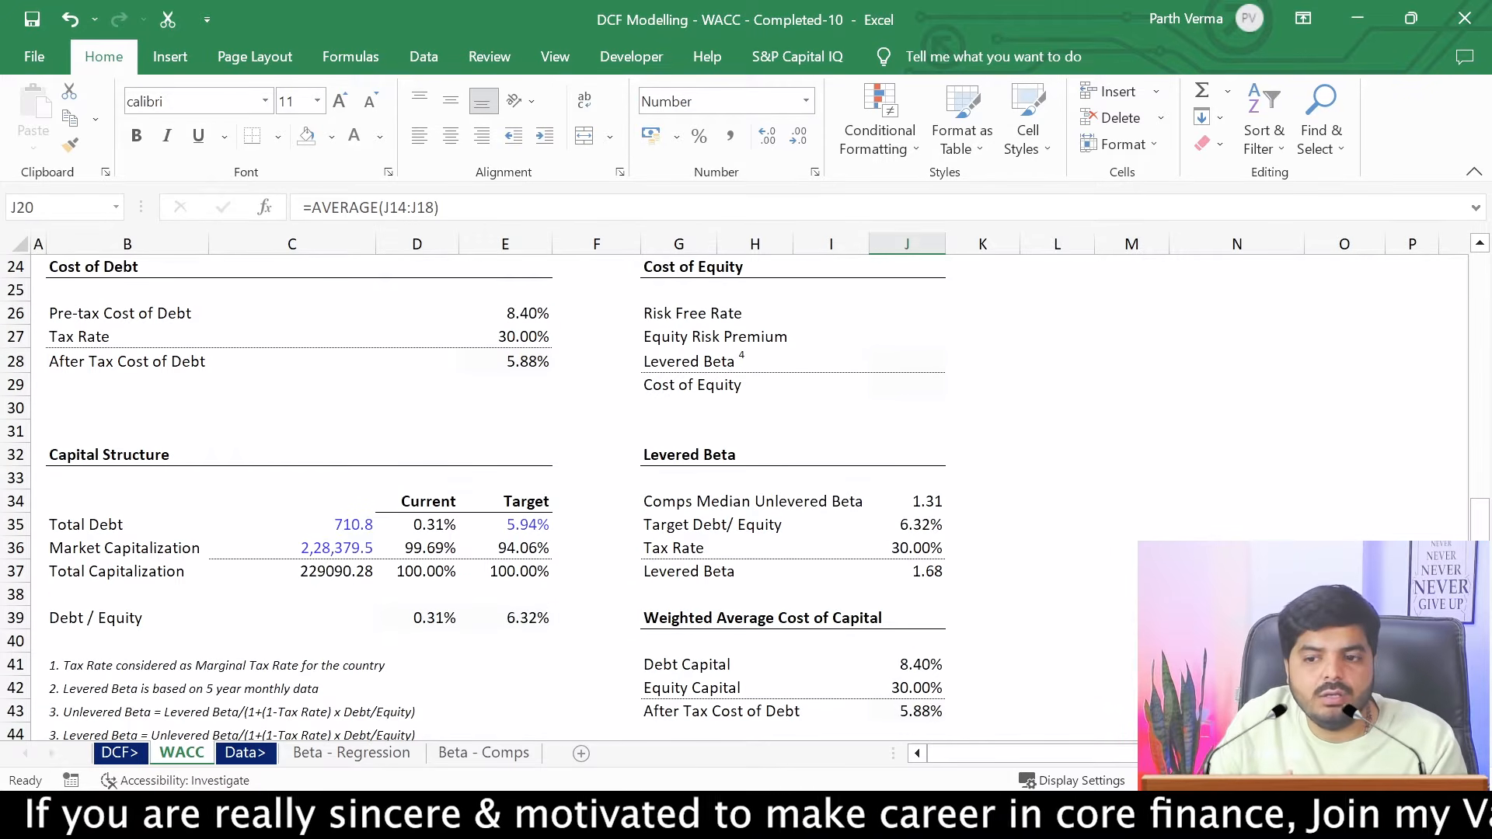
left_click(933, 571)
double_click(935, 571)
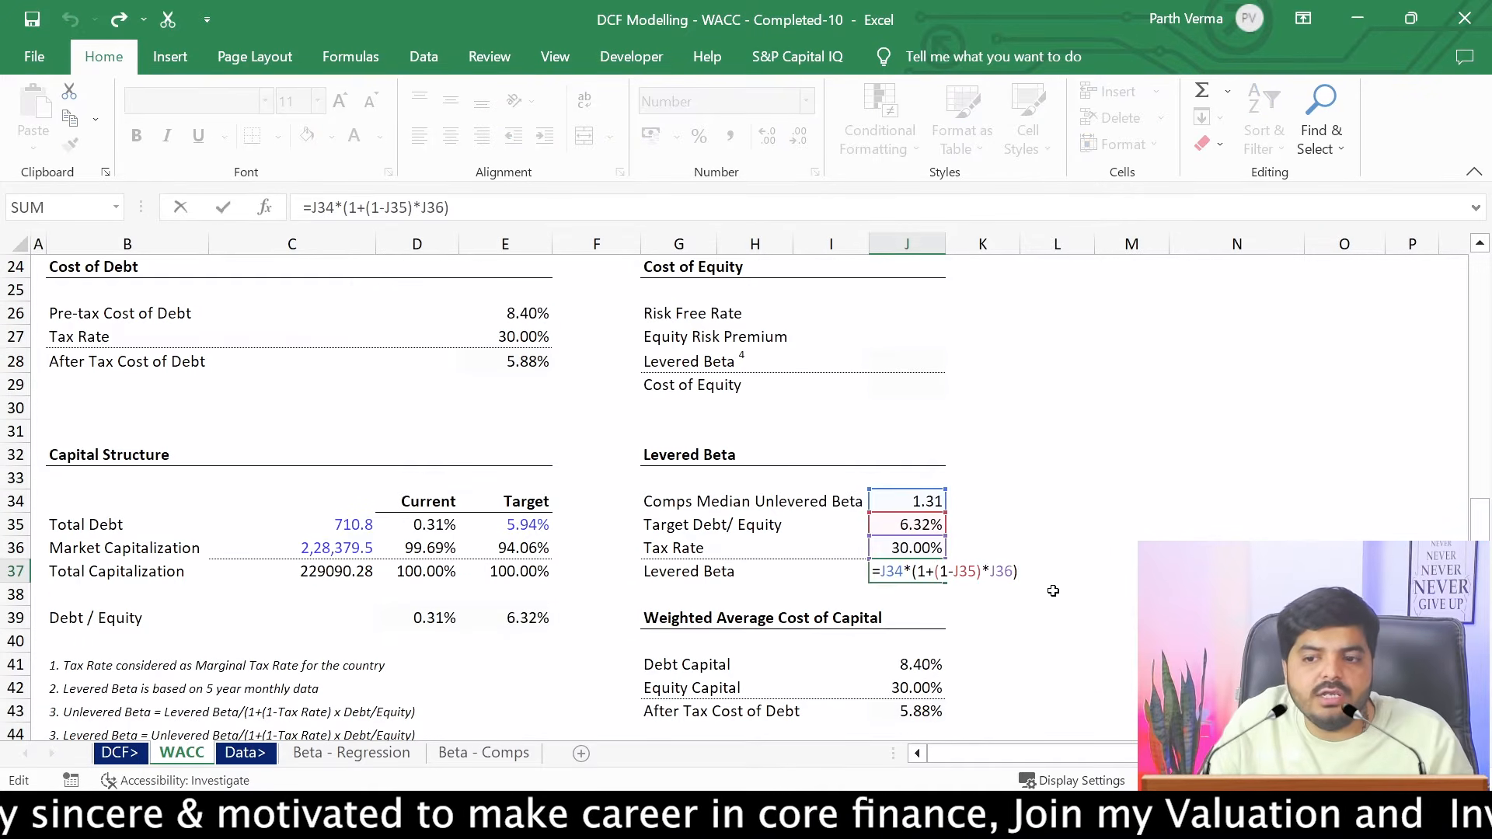
key("Escape")
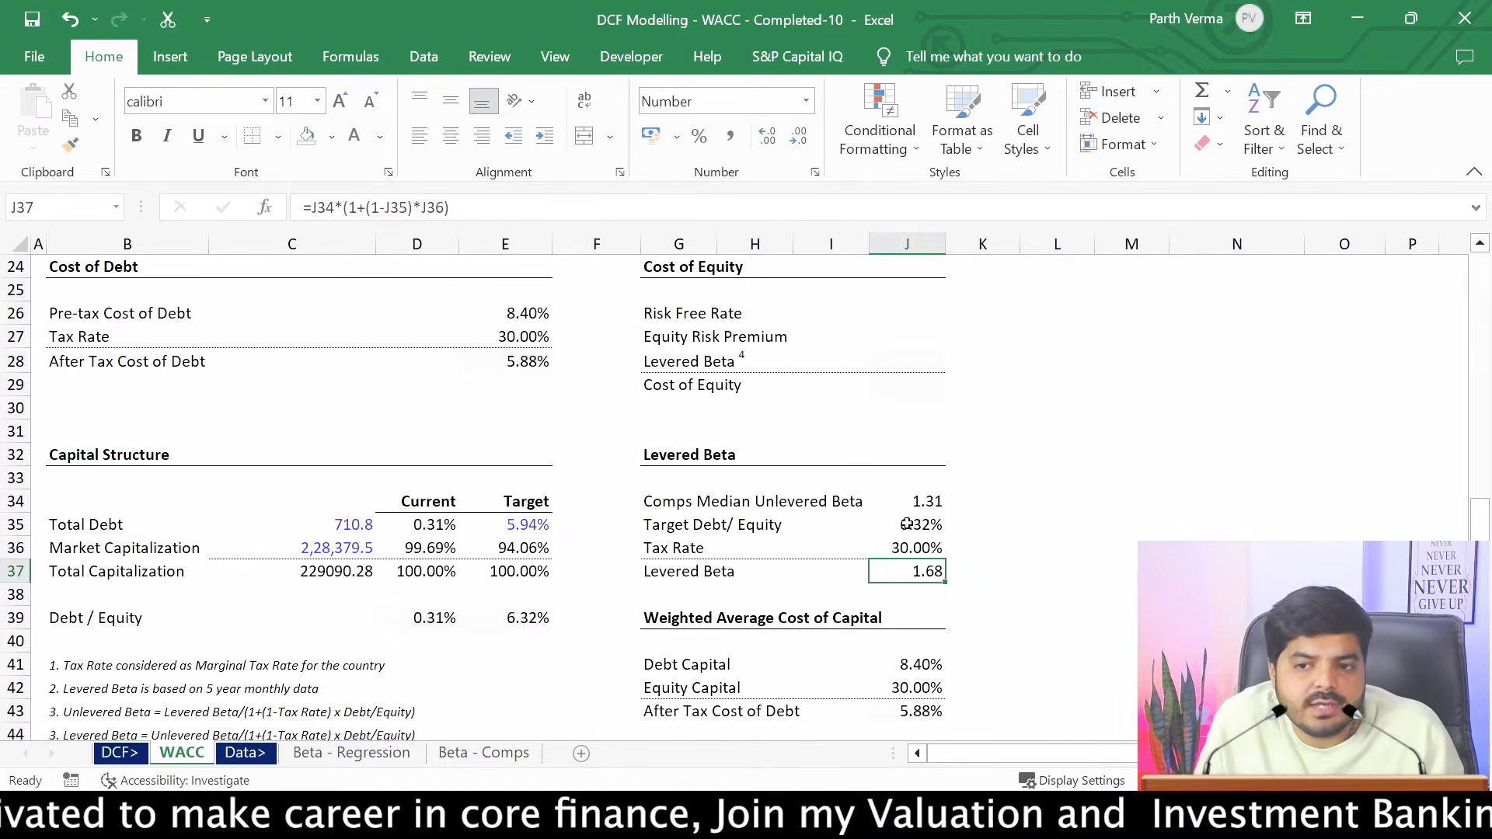
Select the empty Levered Beta cell J28 in the Cost of Equity section
left_click(894, 367)
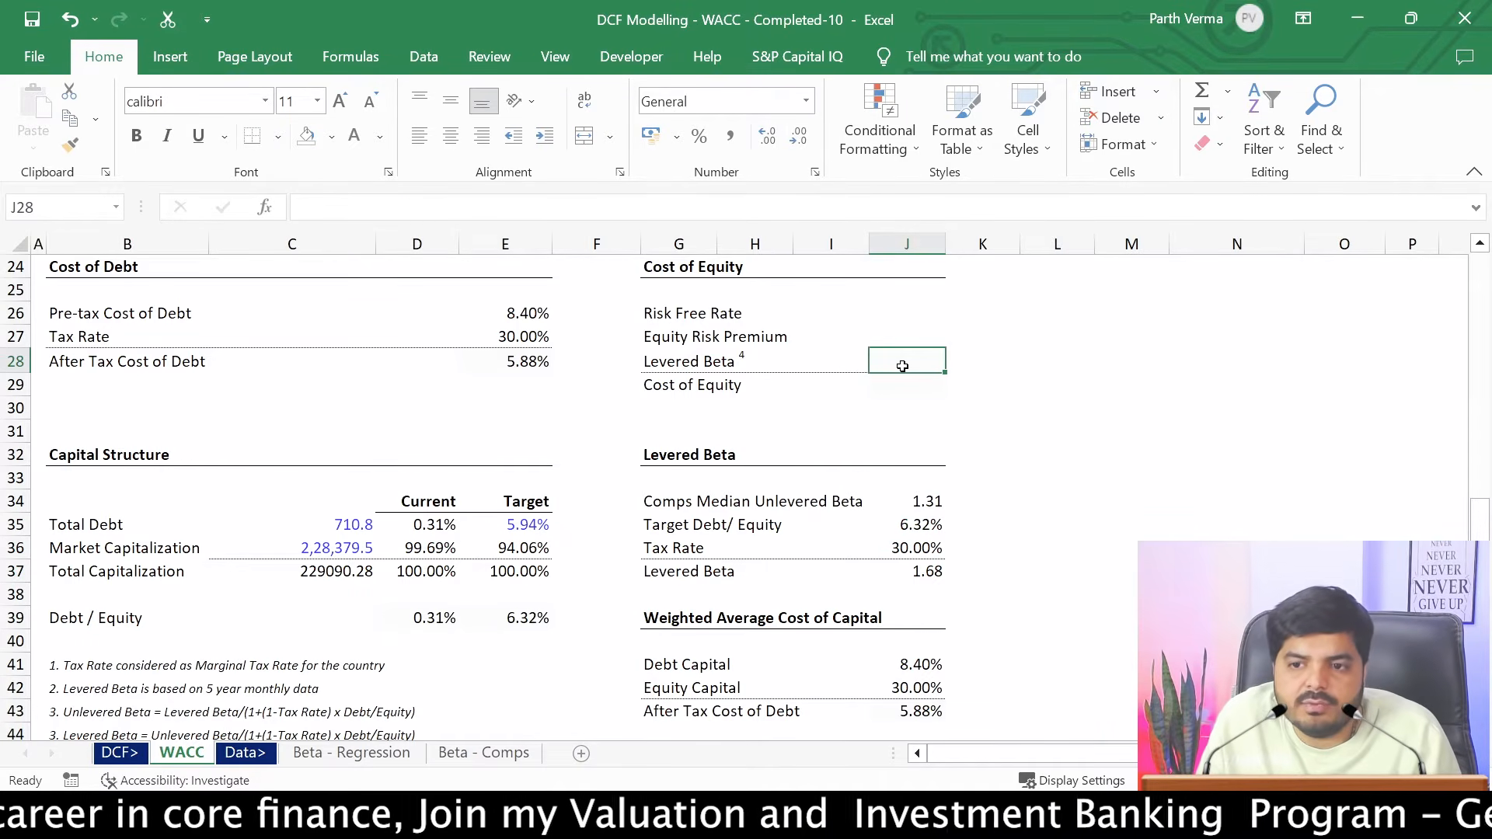
Link the Levered Beta in the Cost of Equity section to the result of the Levered Beta calculation in J37
type("=")
left_click(929, 571)
key("Return")
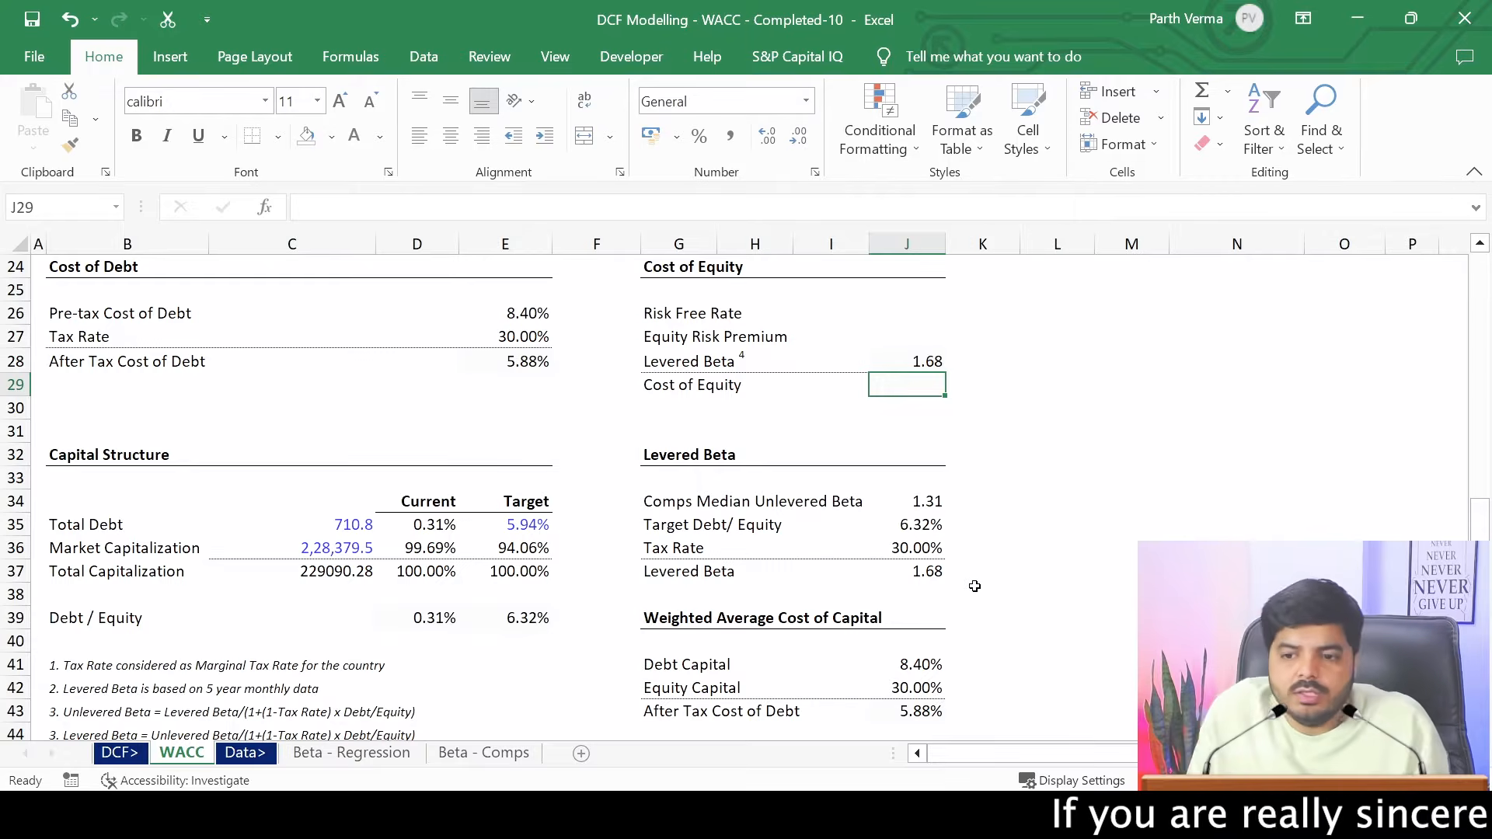
Select the empty Risk Free Rate cell, switch to the browser and open investing.com
left_click(925, 312)
key("alt+Tab")
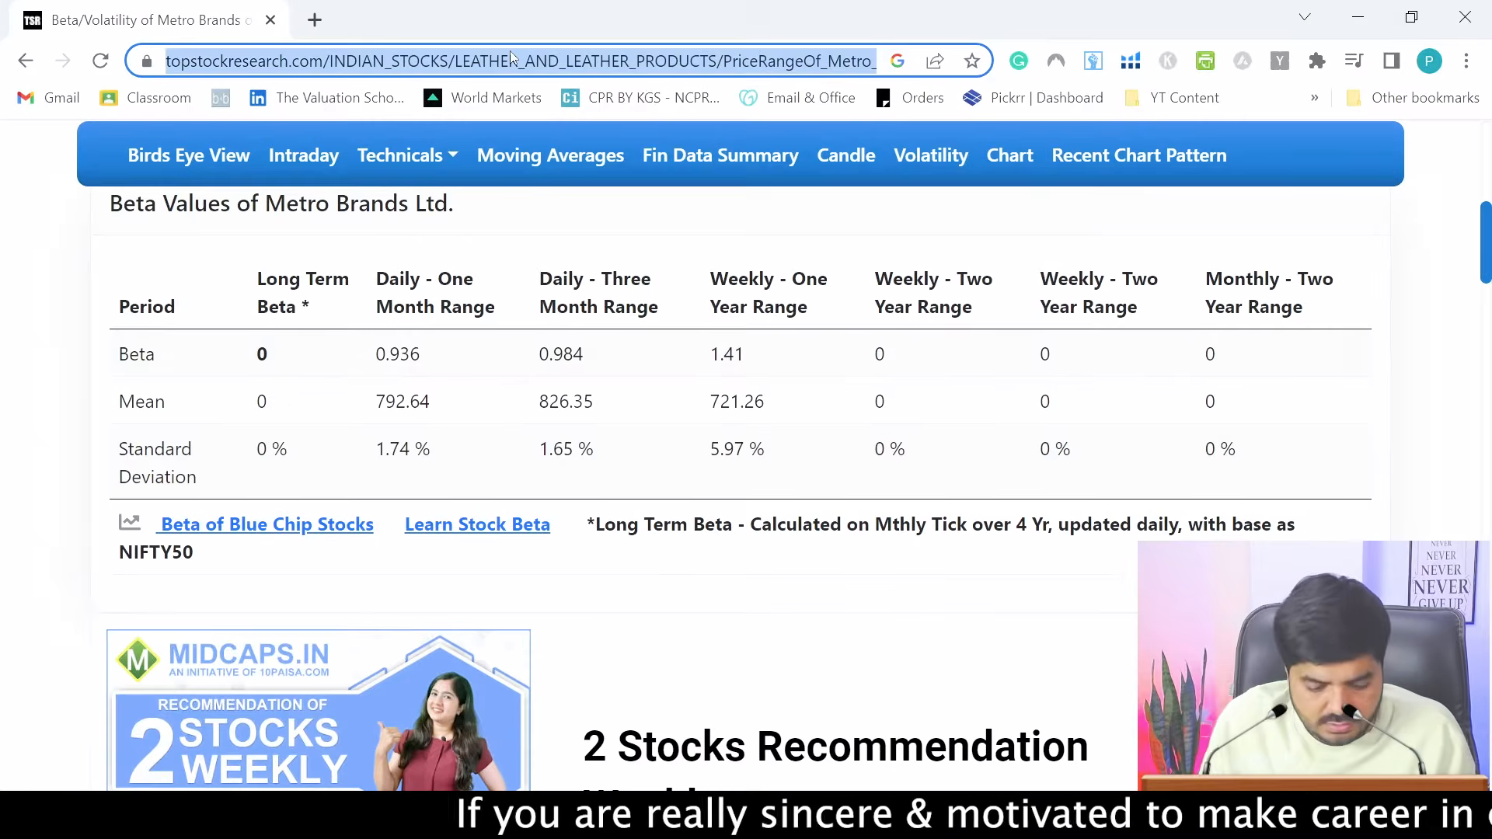
left_click(511, 52)
type("INVEST")
key("Return")
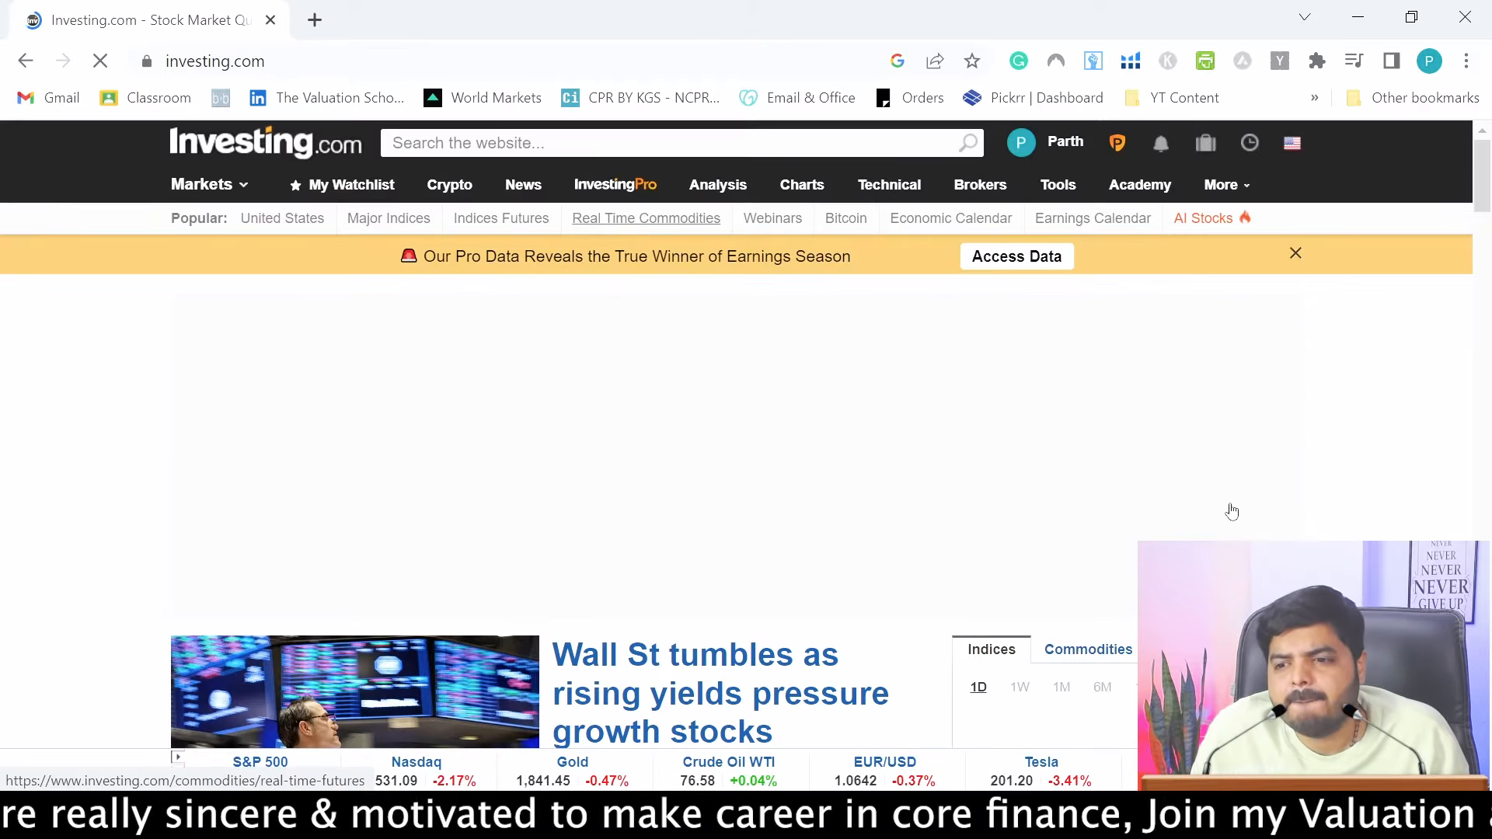
Switch the Investing.com site to its English (India) edition
left_click_drag(1486, 207, 1485, 249)
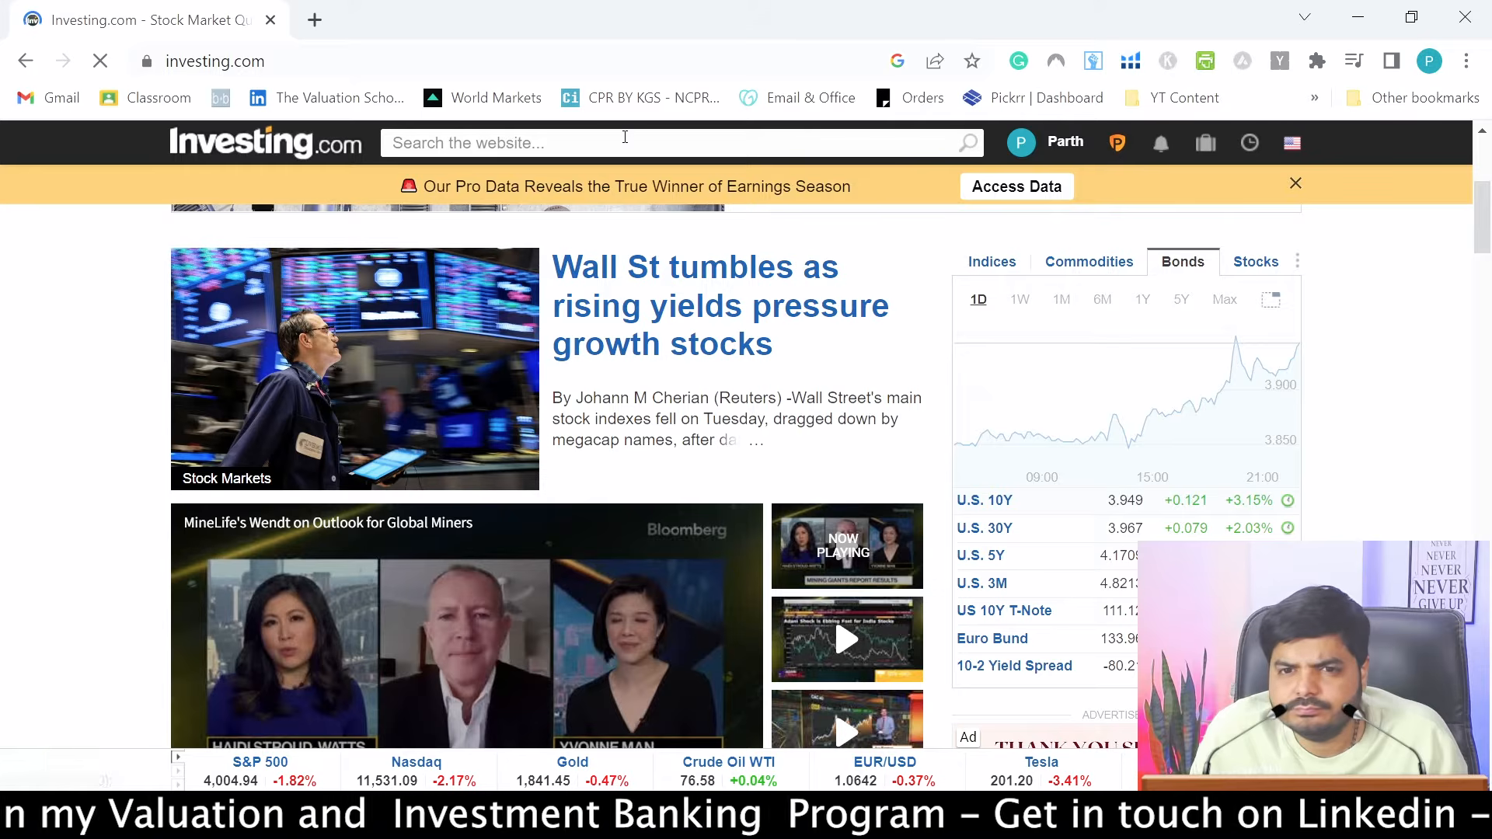
scroll(1389, 166, "up", 5)
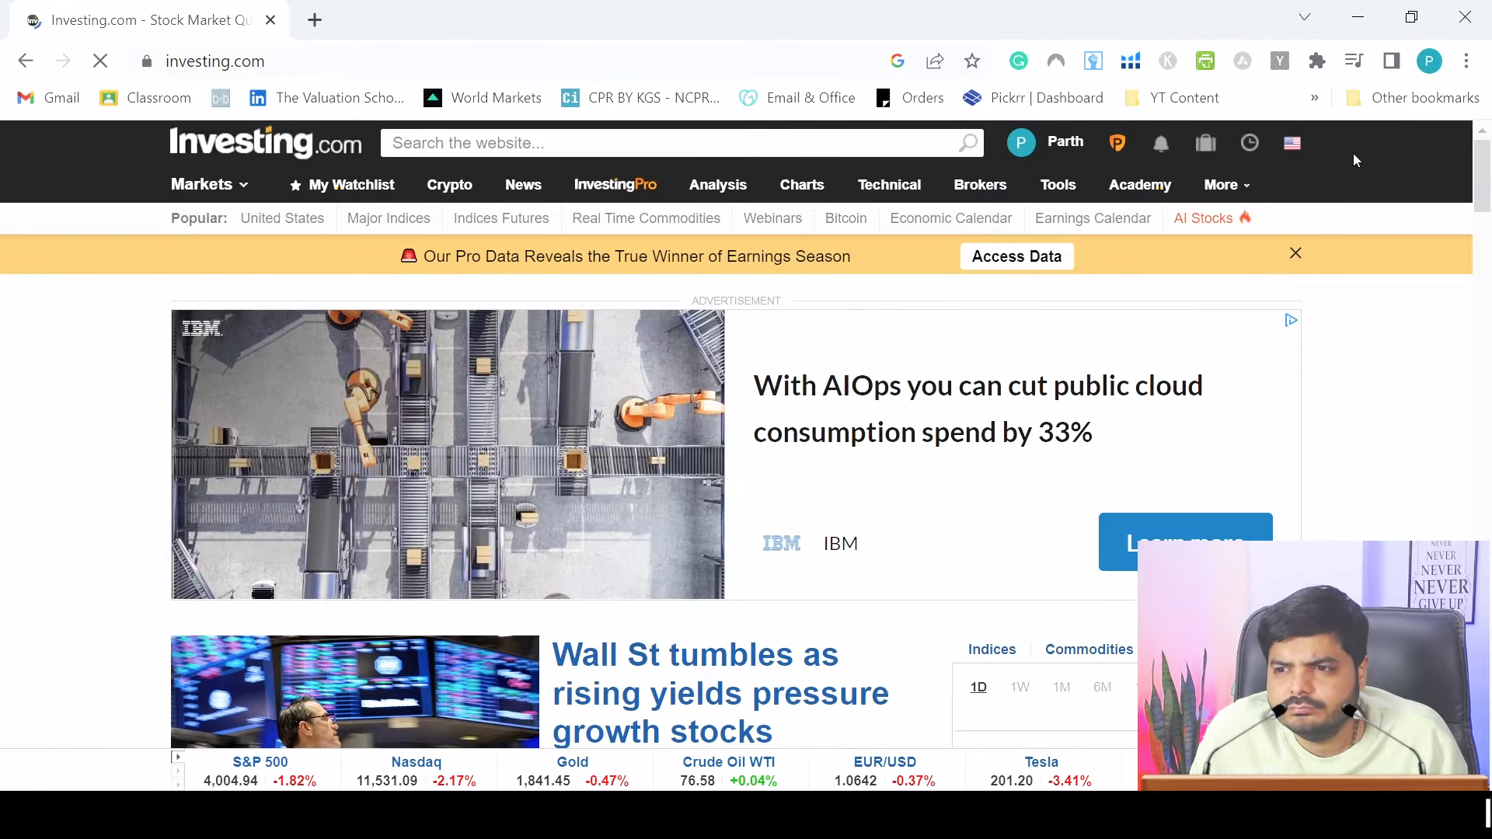
left_click(1293, 145)
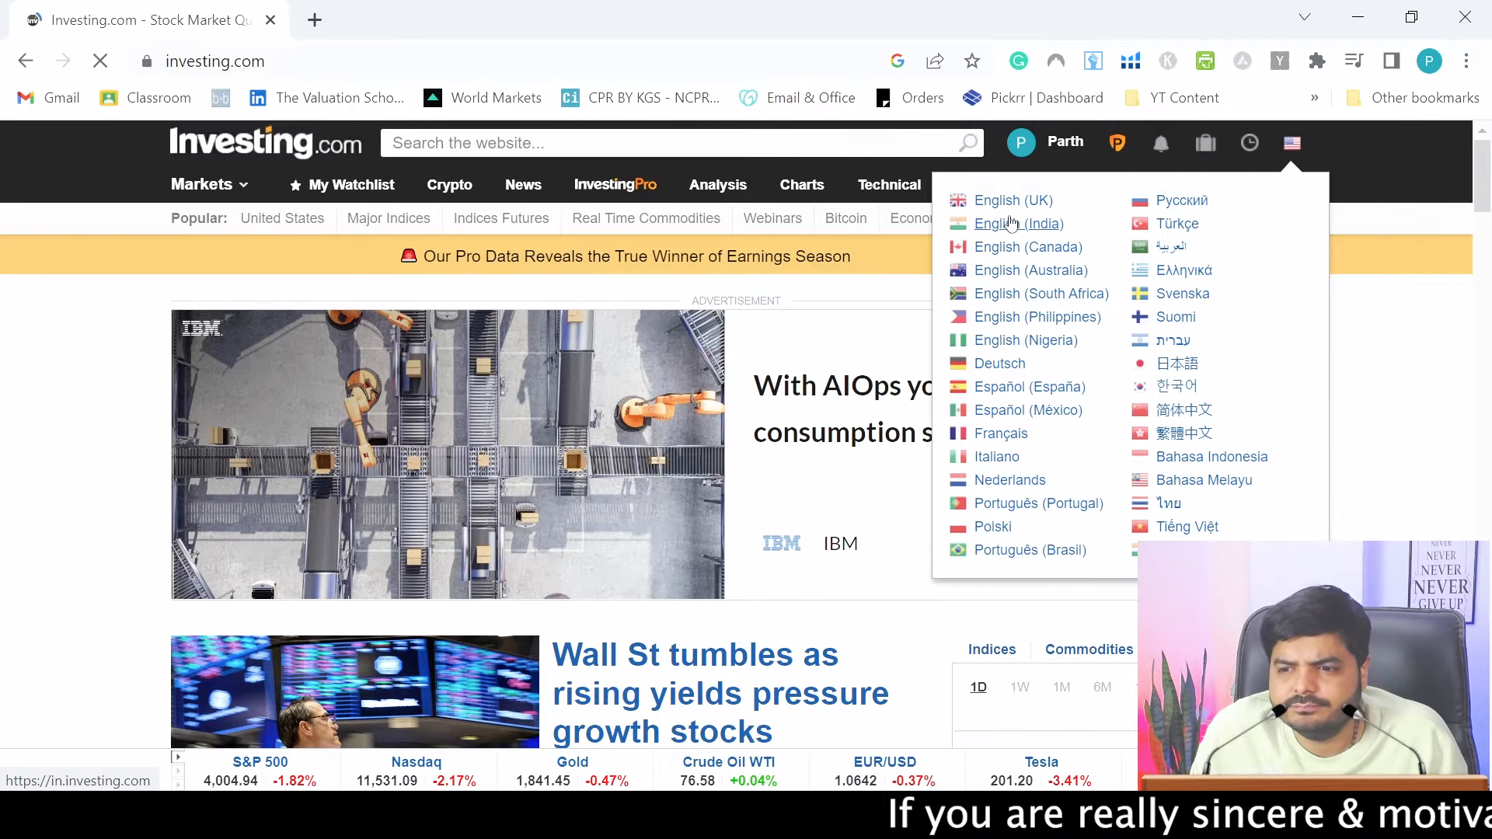
left_click(1010, 232)
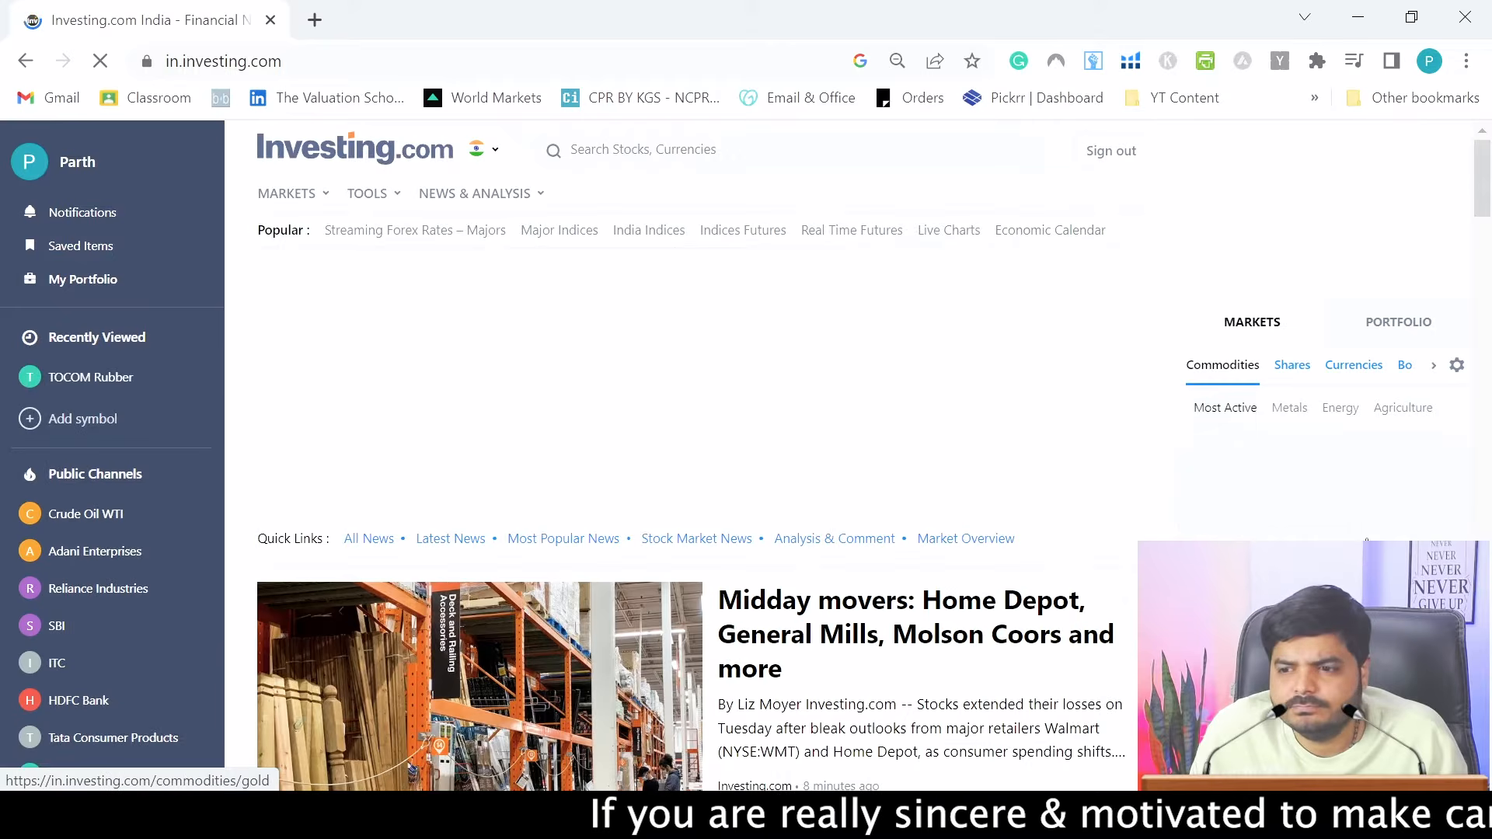
Look up the India 10Y government bond yield in the bonds market list and enlarge the page to read it
left_click(1404, 367)
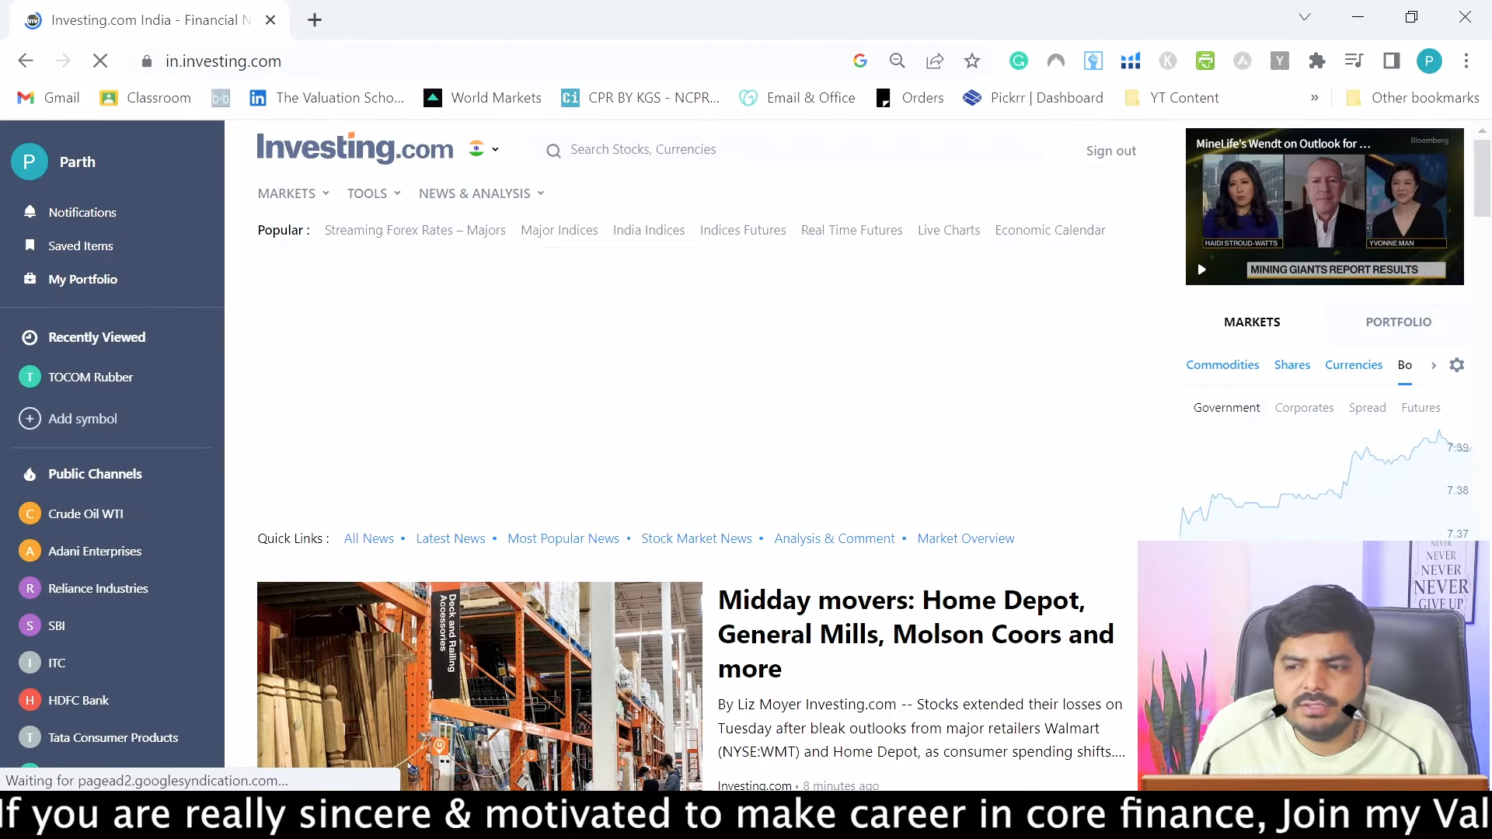
left_click_drag(1489, 180, 1490, 230)
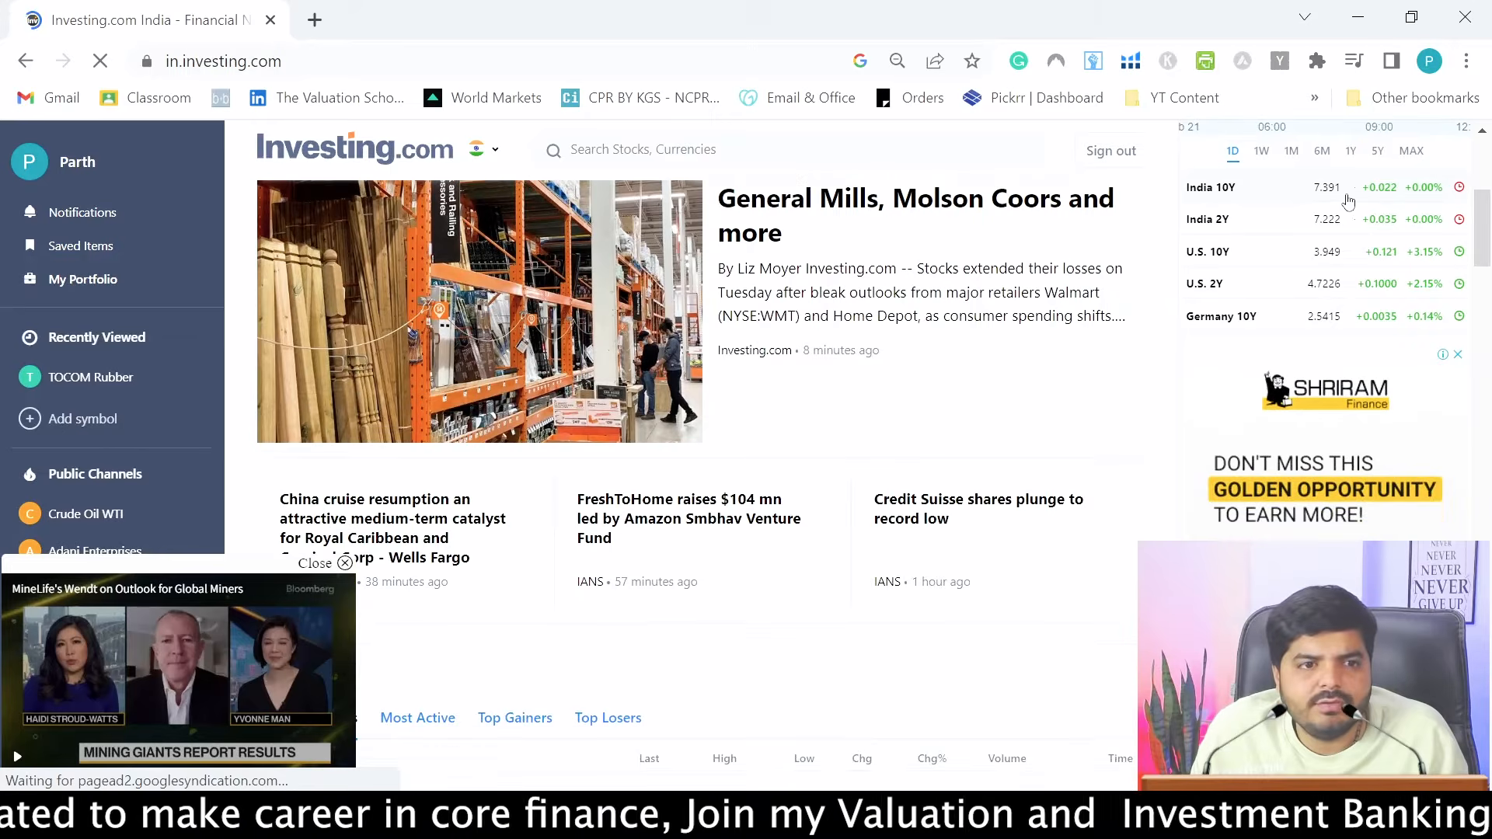
left_click(1466, 61)
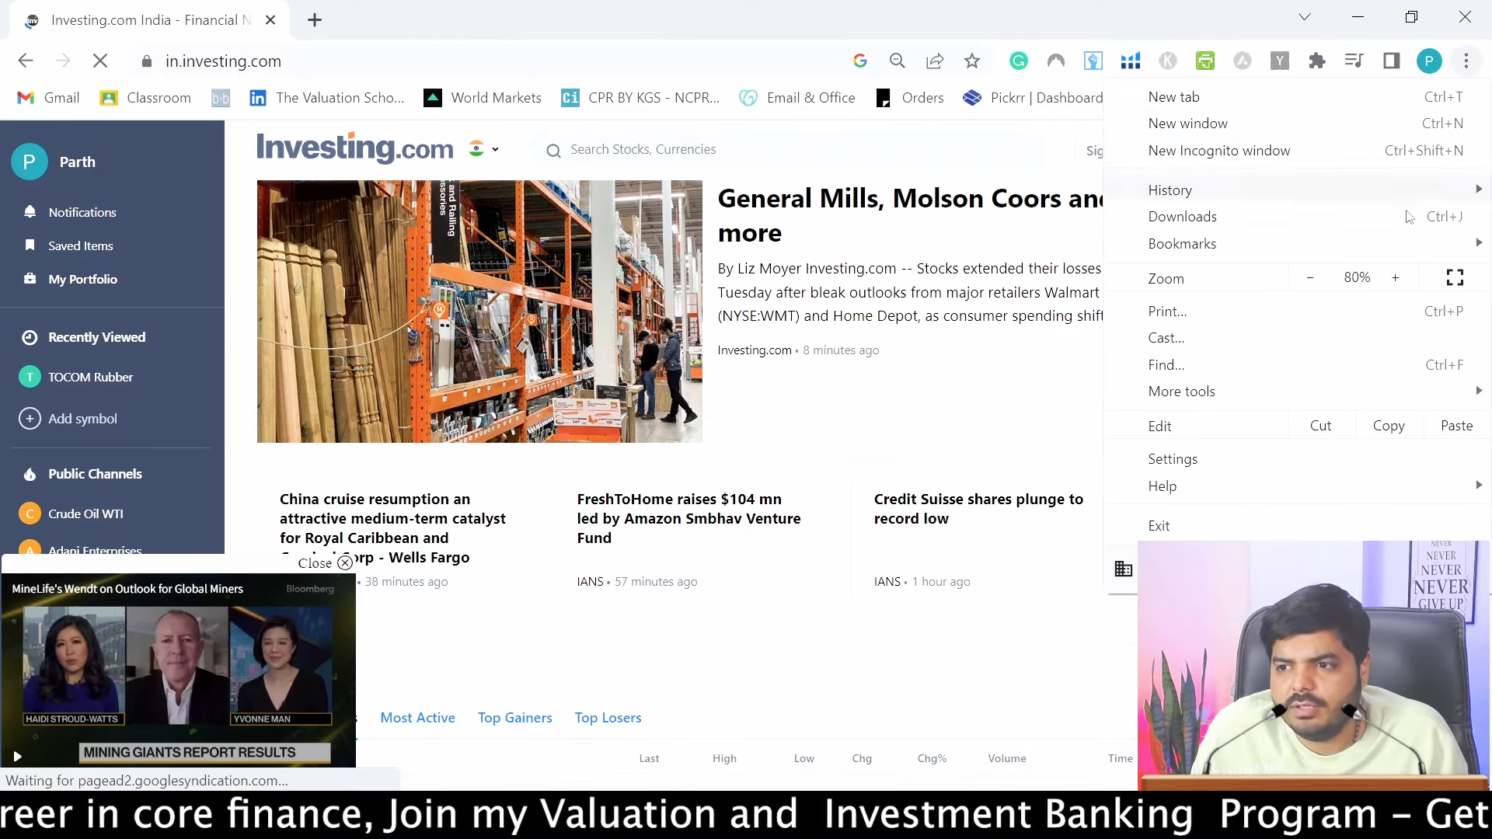
left_click(1405, 278)
left_click(1076, 443)
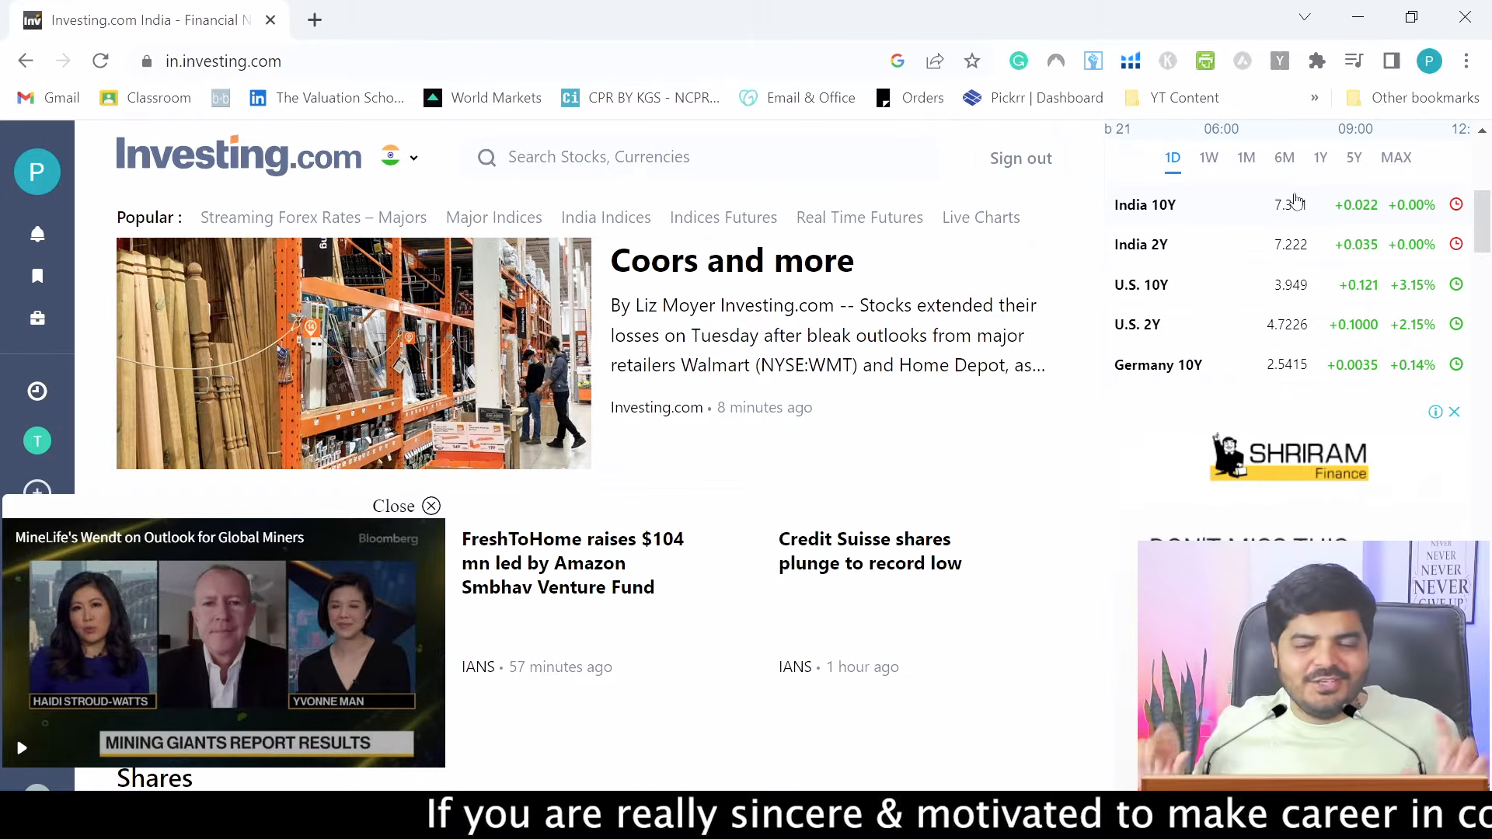
Return to the Excel workbook and enter 7.391% as the Risk Free Rate
left_click(1379, 33)
type("7.391%")
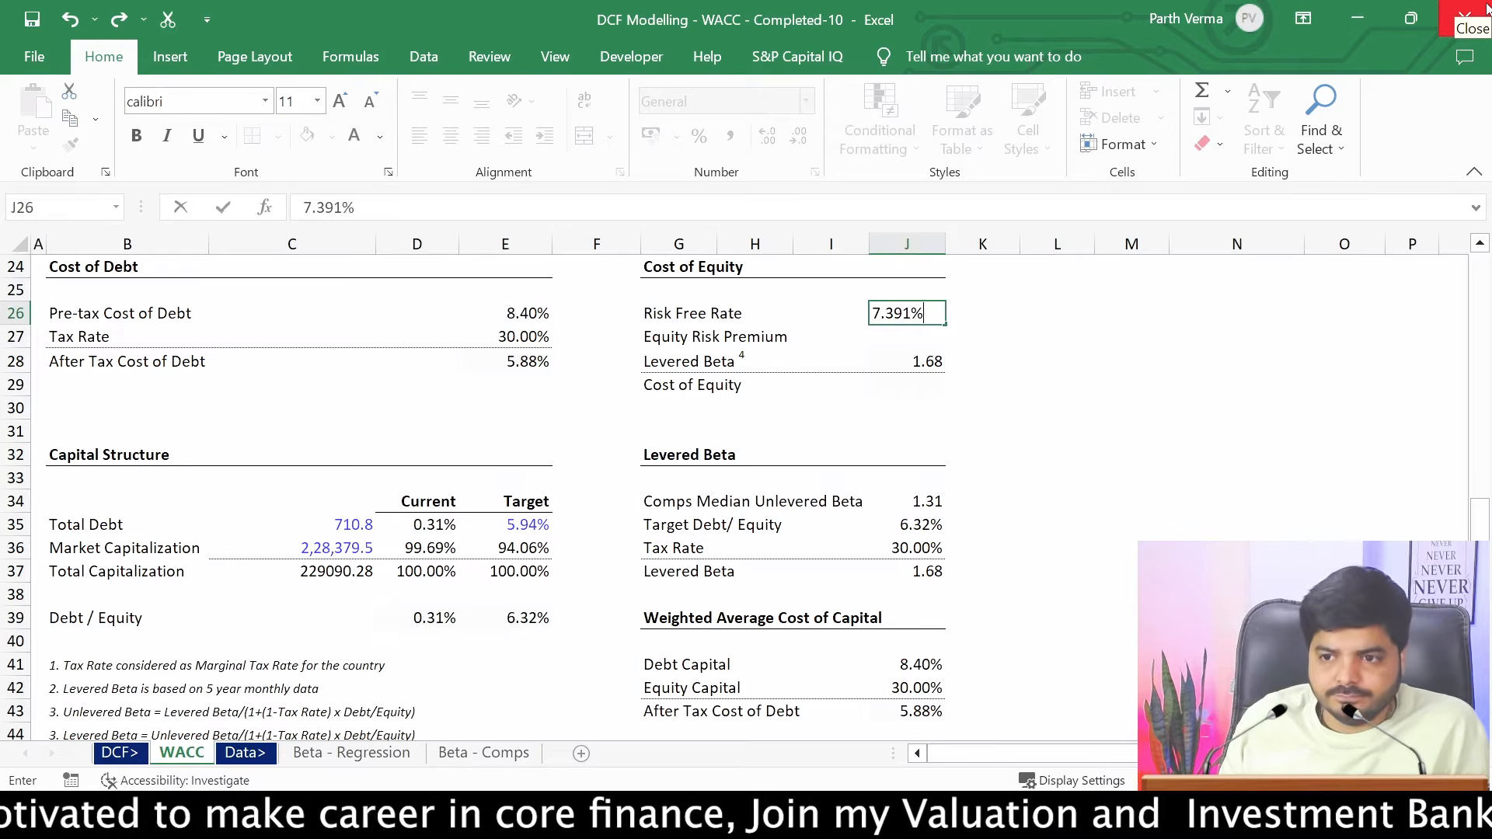
key("Return")
Give the Risk Free Rate value the recently used blue font colour that marks inputs
key("Up")
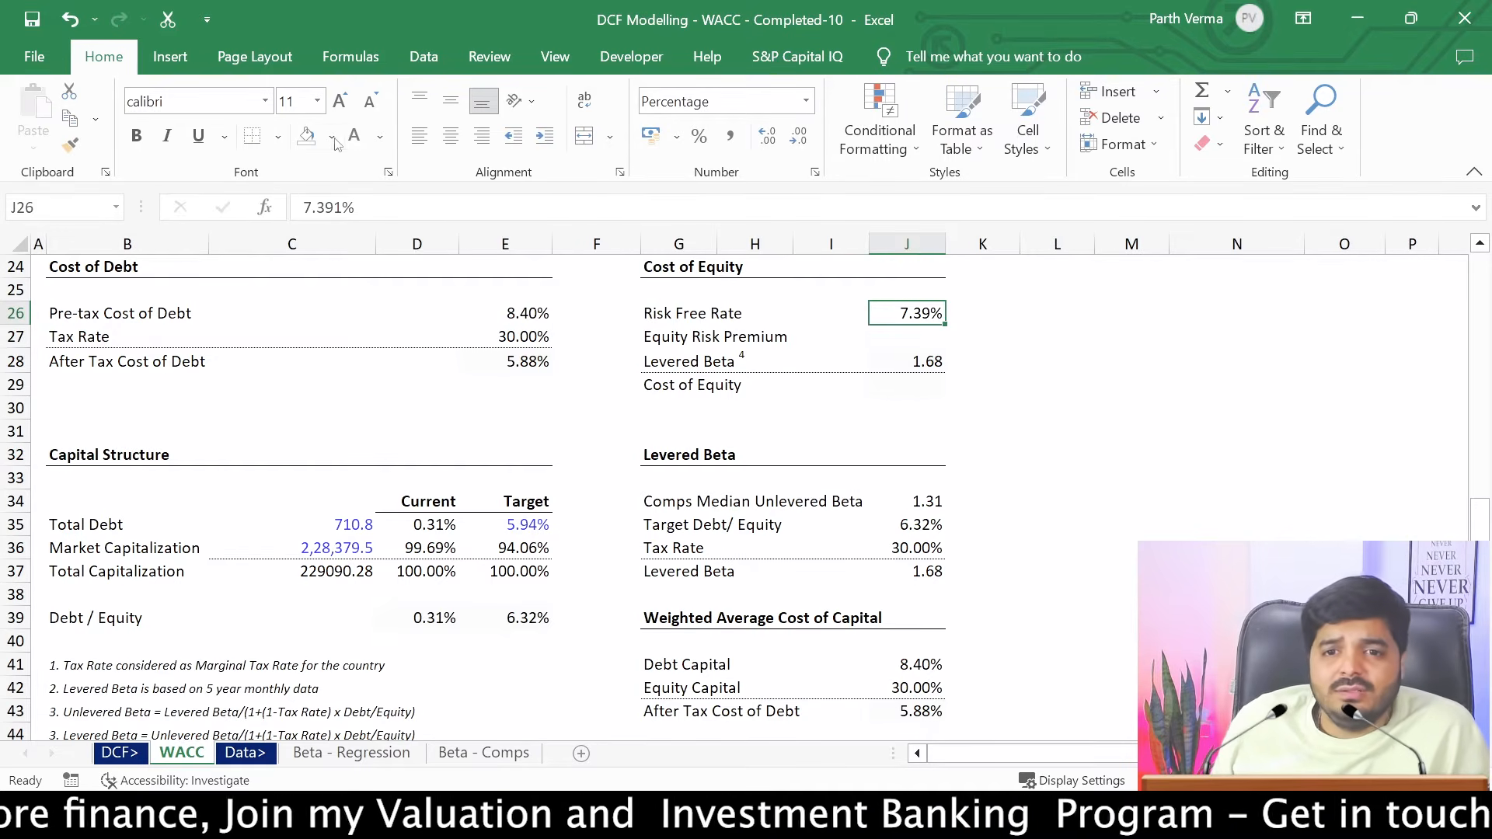
left_click(360, 140)
left_click(380, 137)
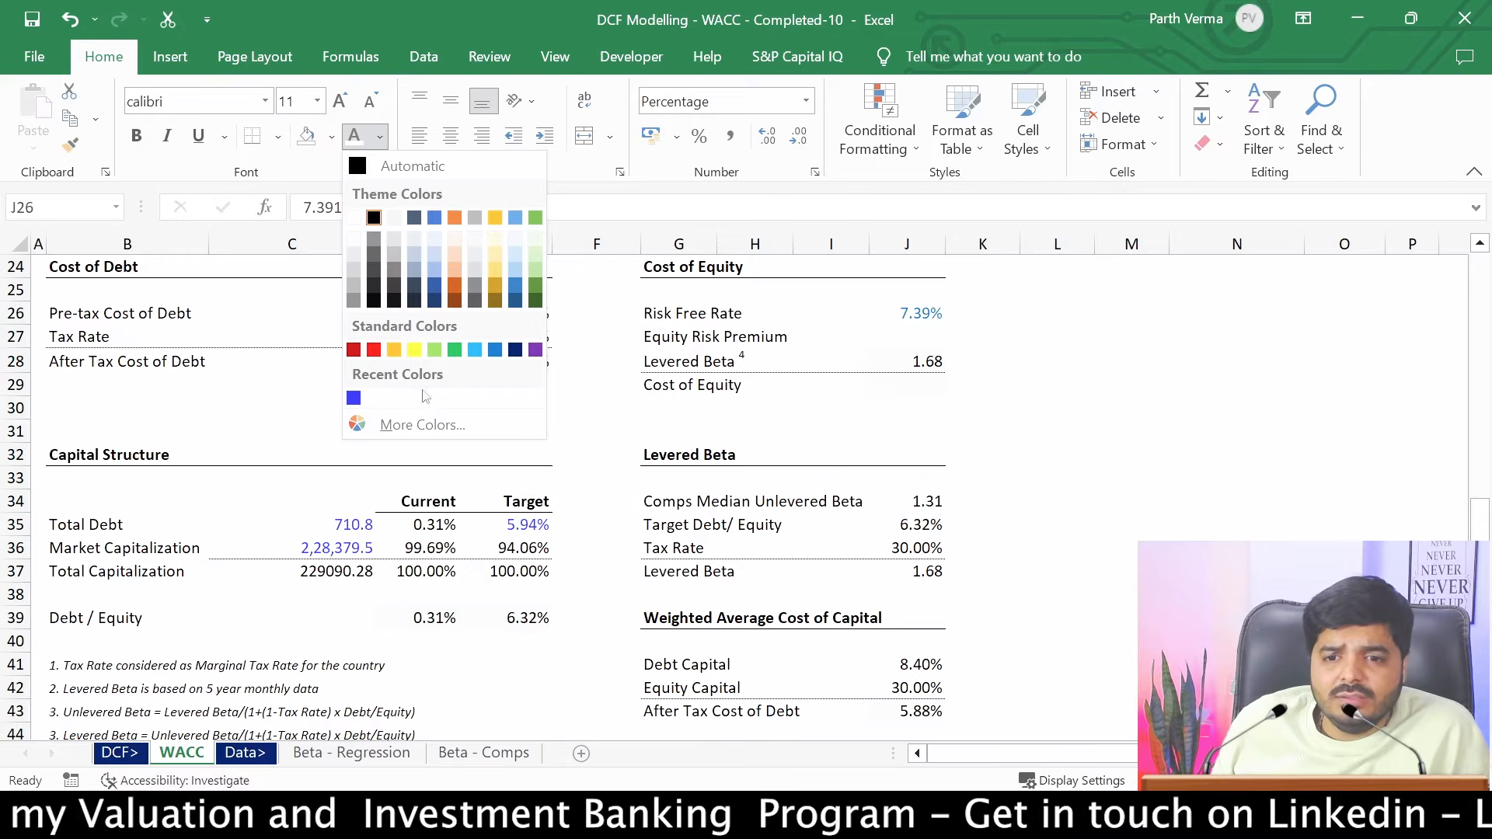
left_click(354, 400)
key("Down")
key("Down")
key("Down")
key("Down")
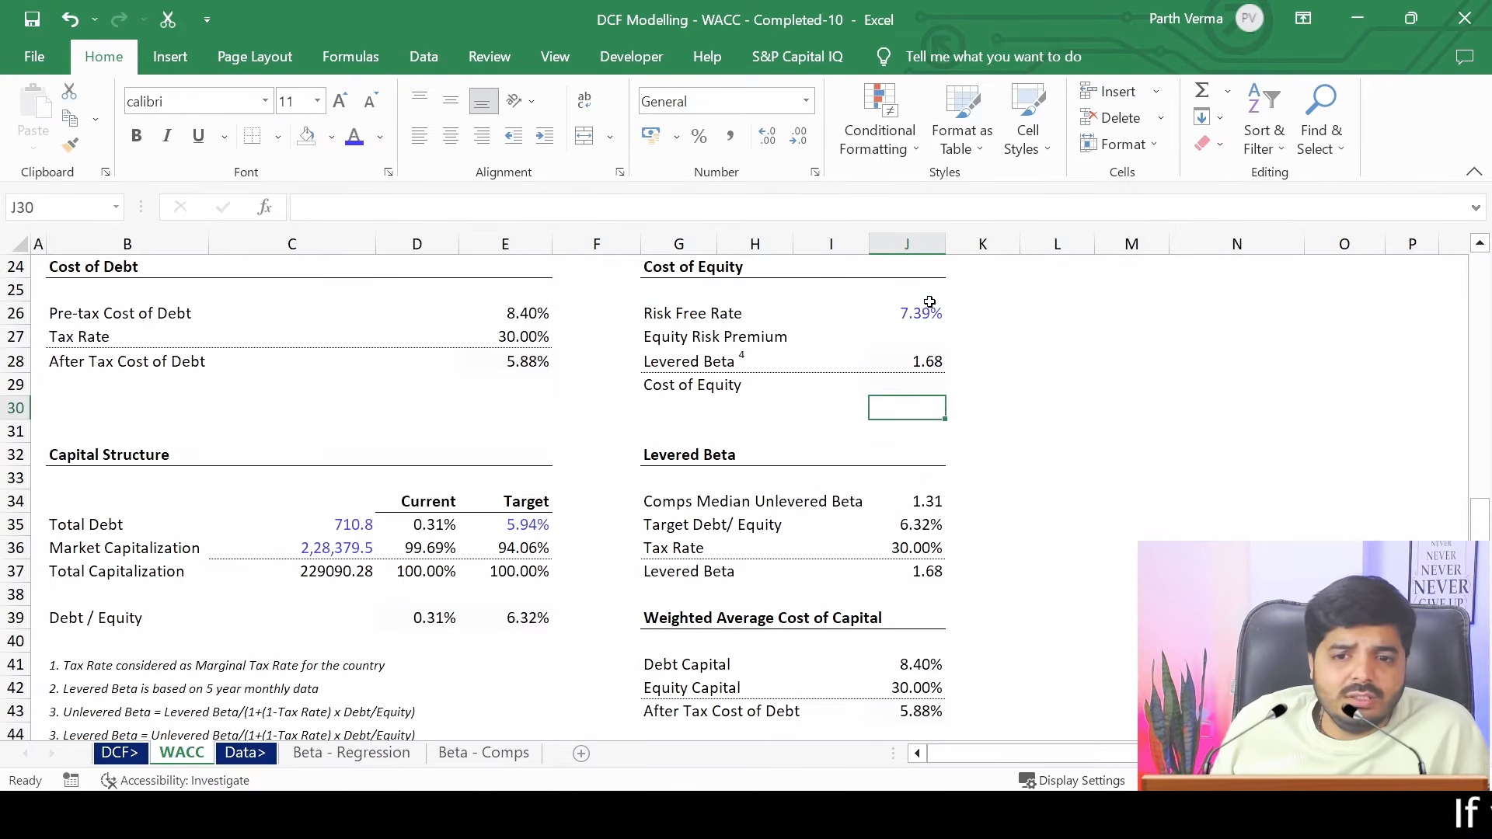
Apply the blue input font colour to the Pre-tax Cost of Debt value in E26
left_click_drag(1479, 606, 1452, 449)
left_click(499, 647)
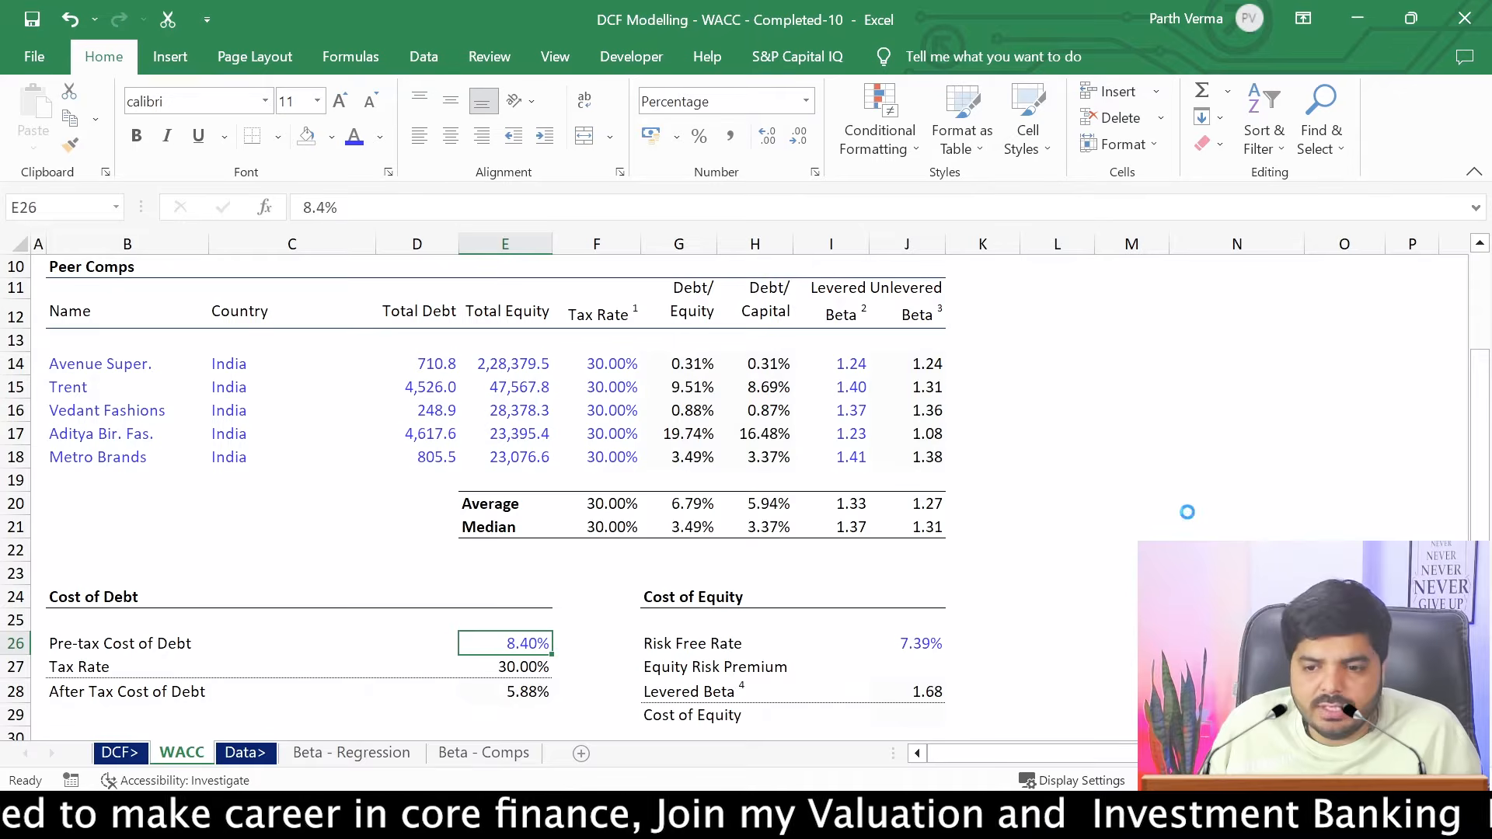
Select all constants on the WACC sheet with Go To Special to check which cells are hardcoded
key("F5")
left_click(781, 537)
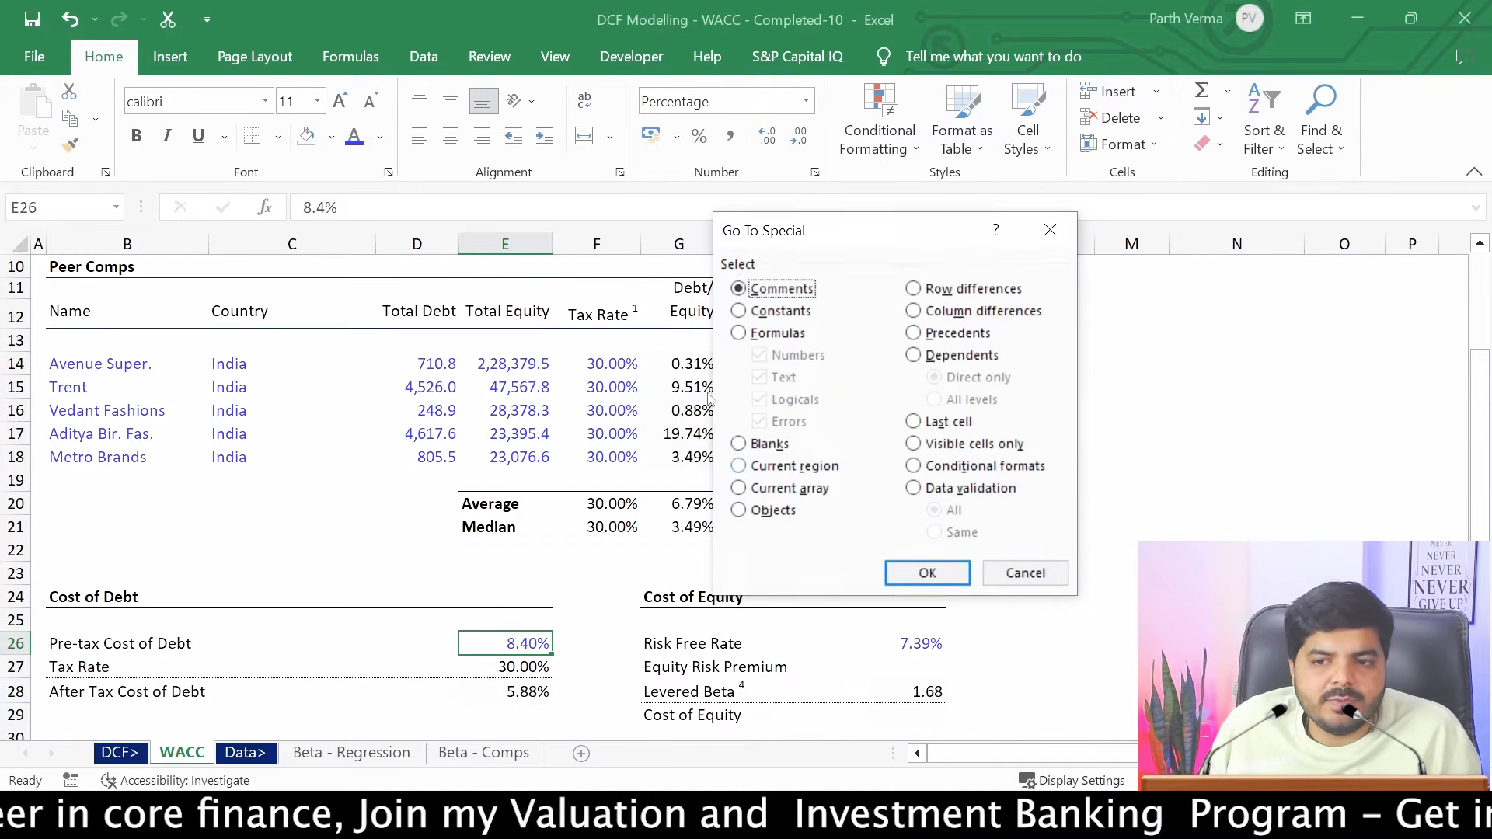
left_click(777, 312)
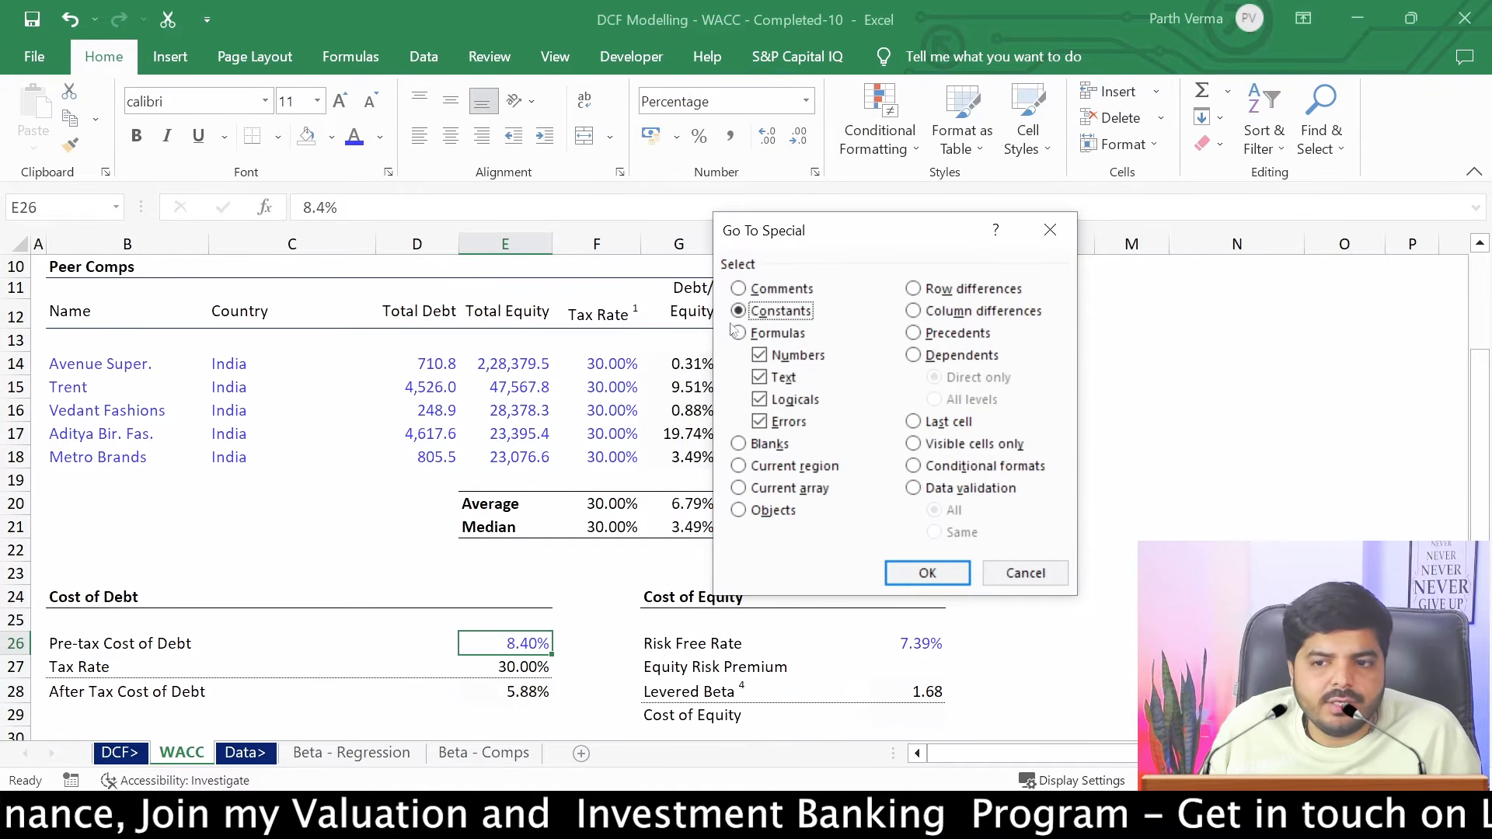
left_click(927, 573)
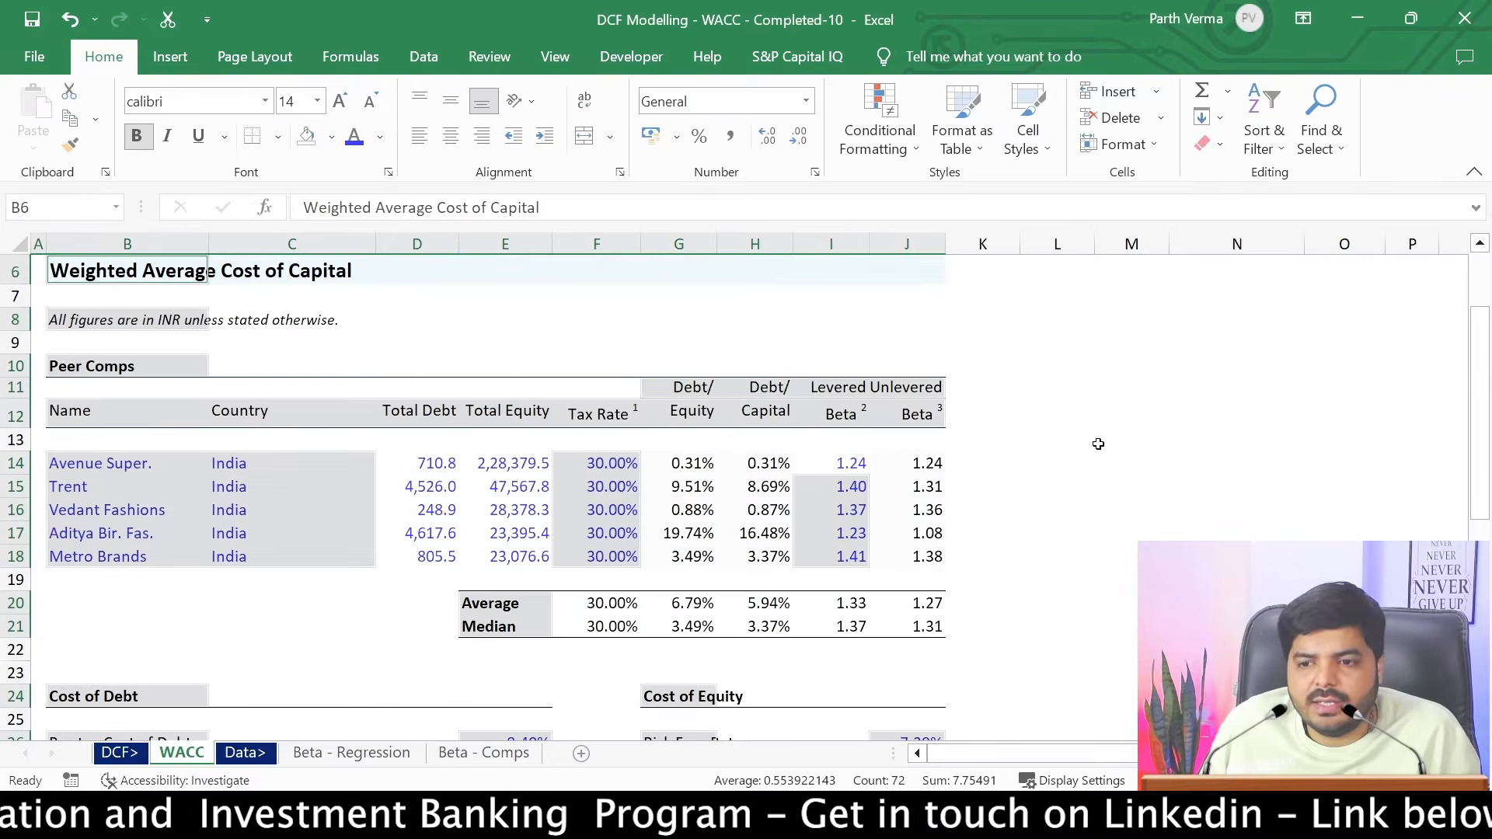
Replace the hardcoded Tax Rate in the Cost of Debt section with a link to the peers' median tax rate in F21
left_click_drag(1487, 316, 1484, 507)
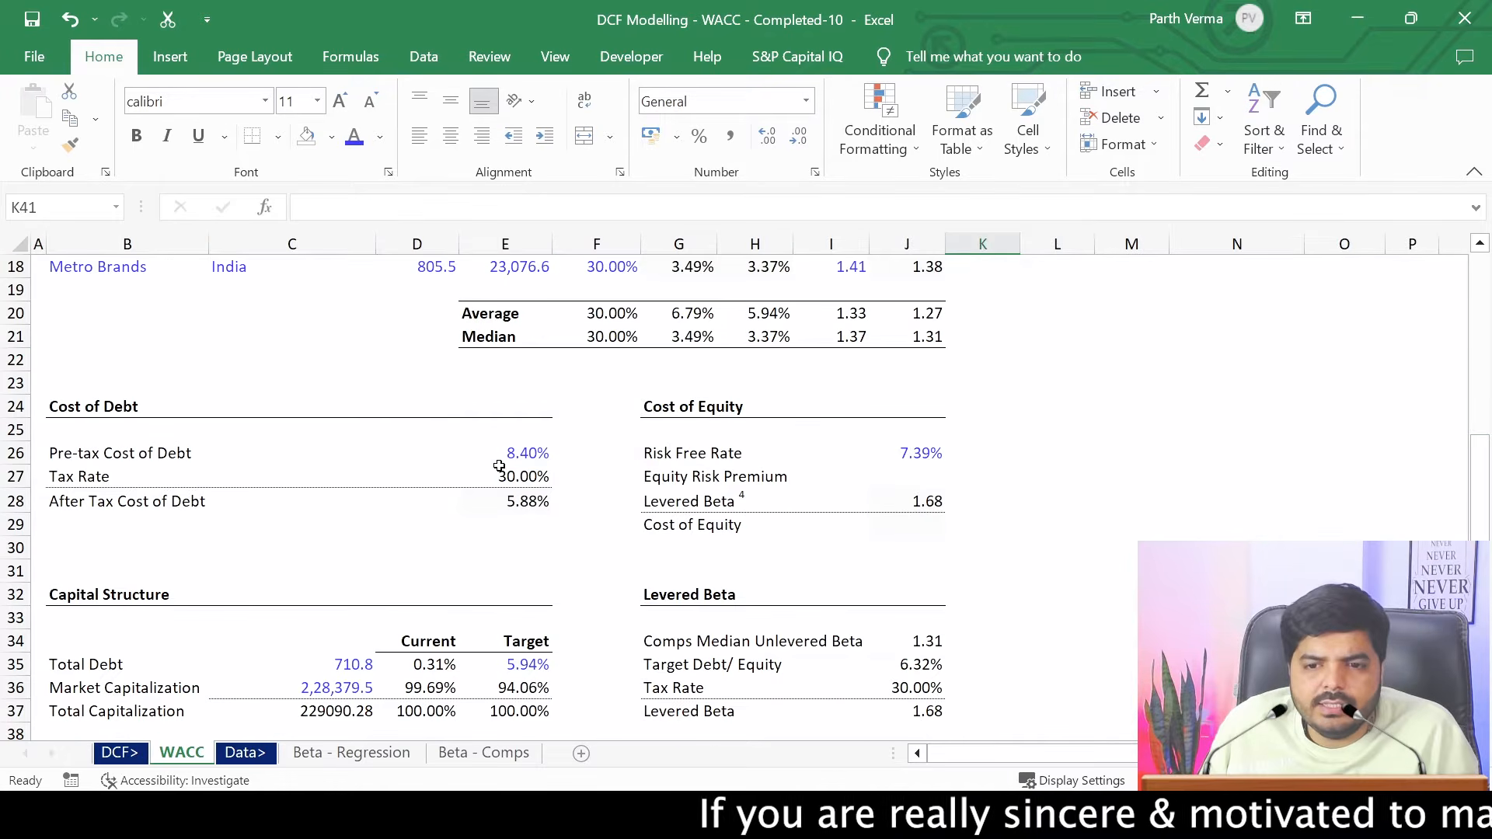
left_click(498, 469)
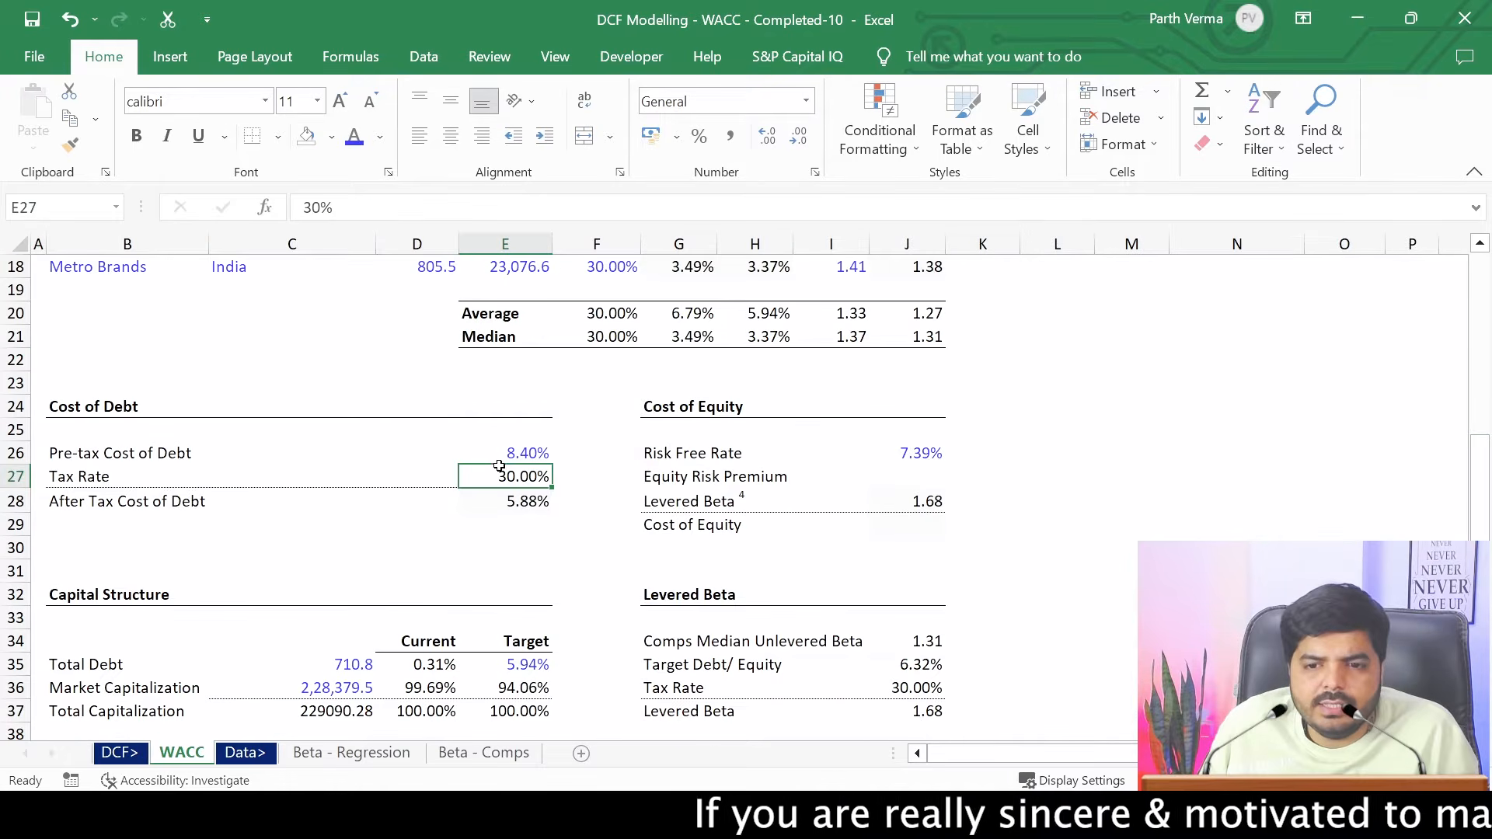
type("=")
left_click(613, 338)
key("Return")
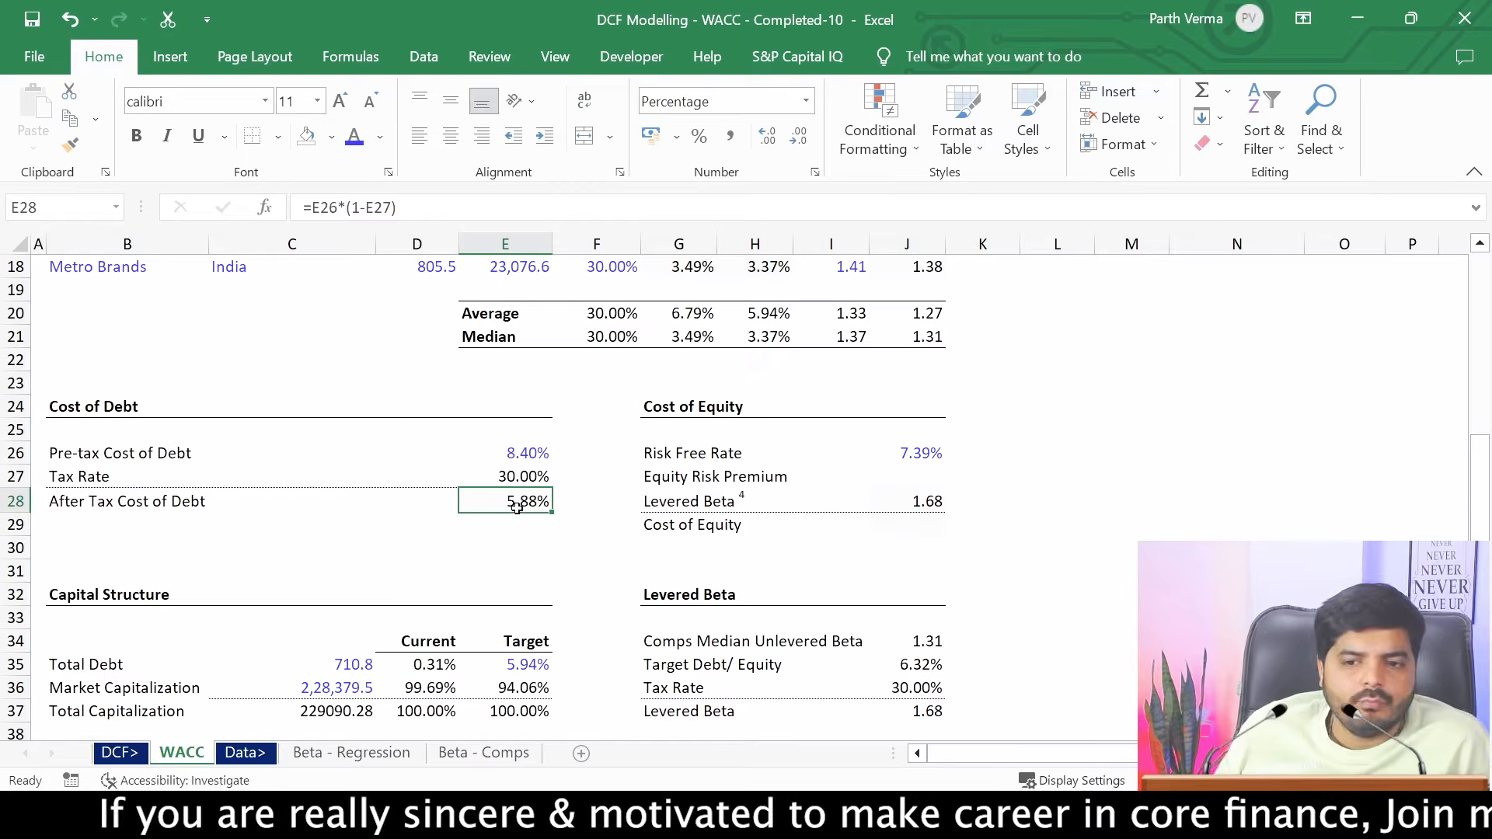
Review the Levered Beta link, the Beta 1 and Adjusted Beta formulas on Beta - Regression, and the peer data on Beta - Comps
left_click_drag(1476, 531, 1474, 431)
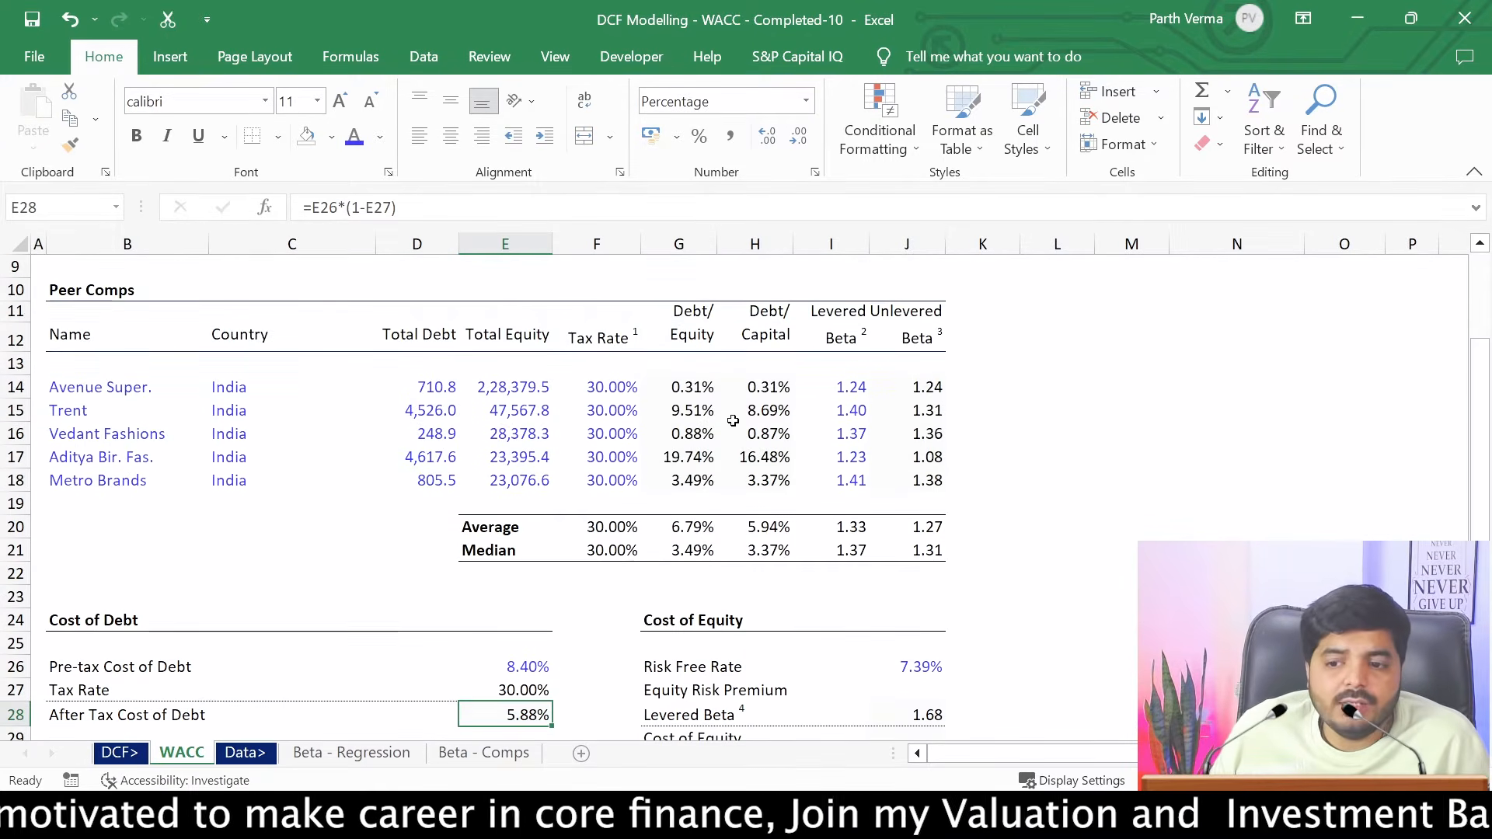
left_click(906, 714)
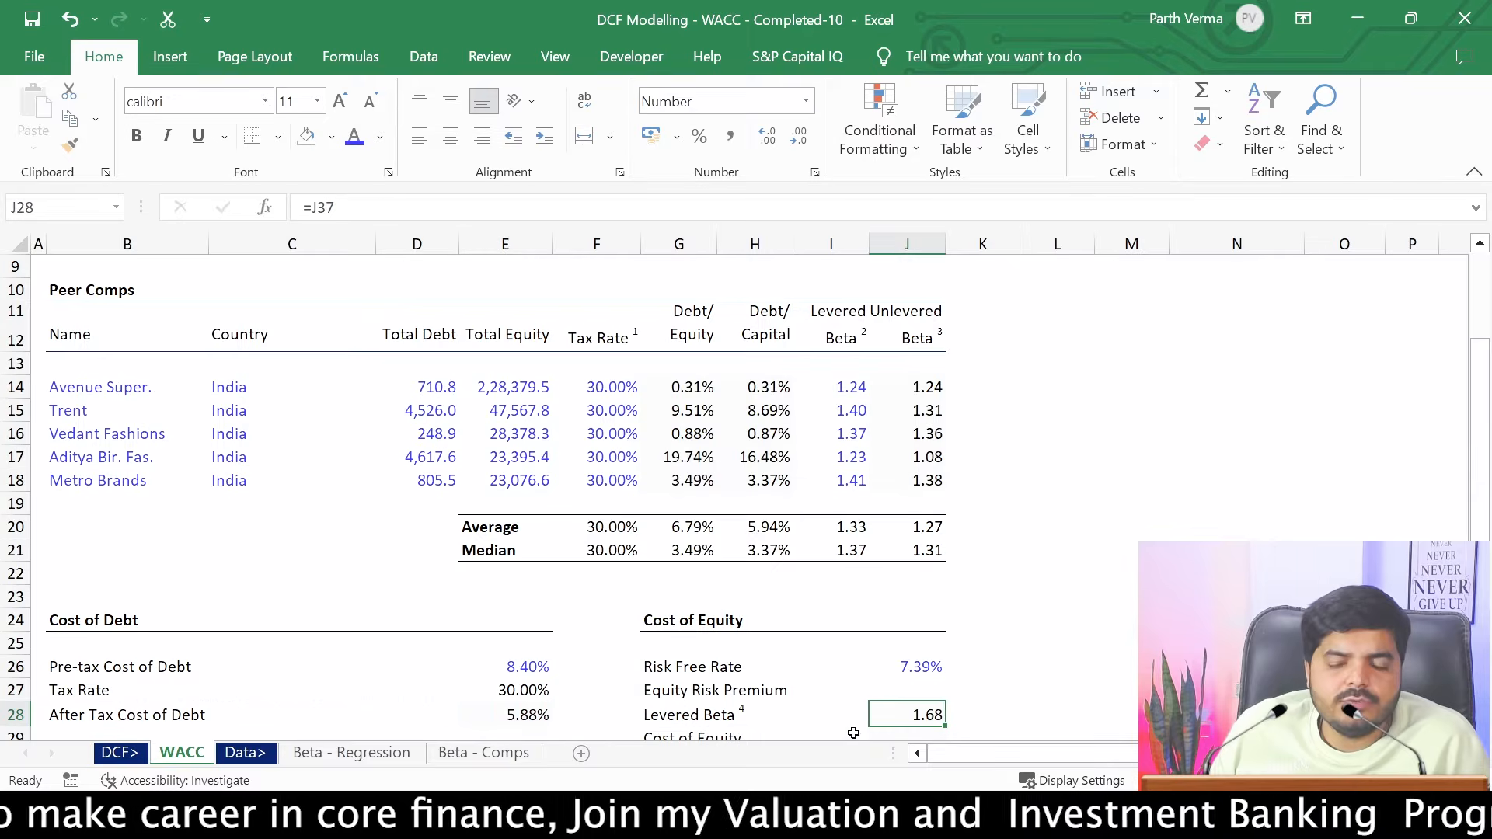
left_click(351, 752)
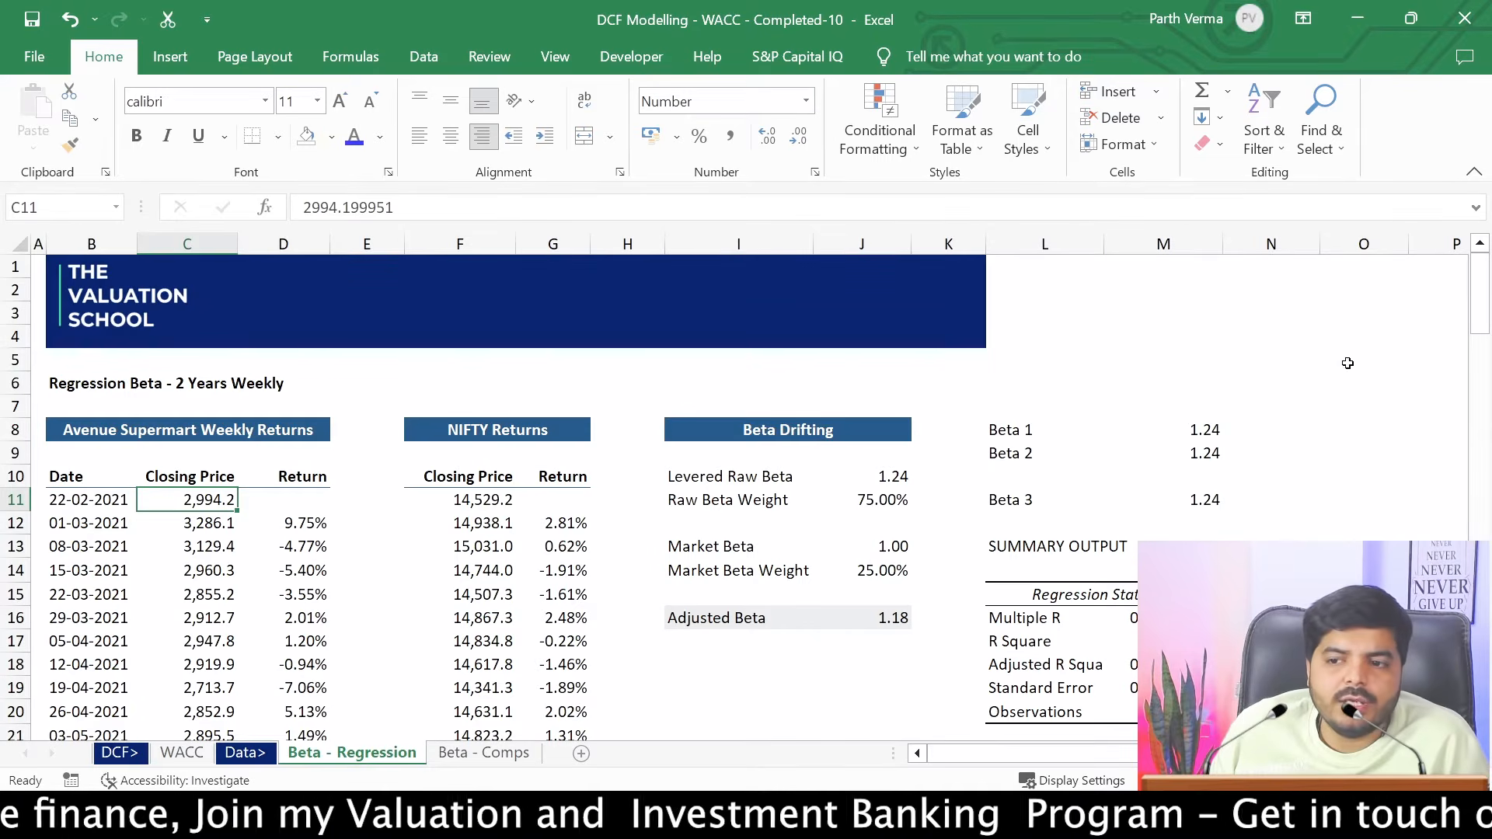
left_click(1216, 427)
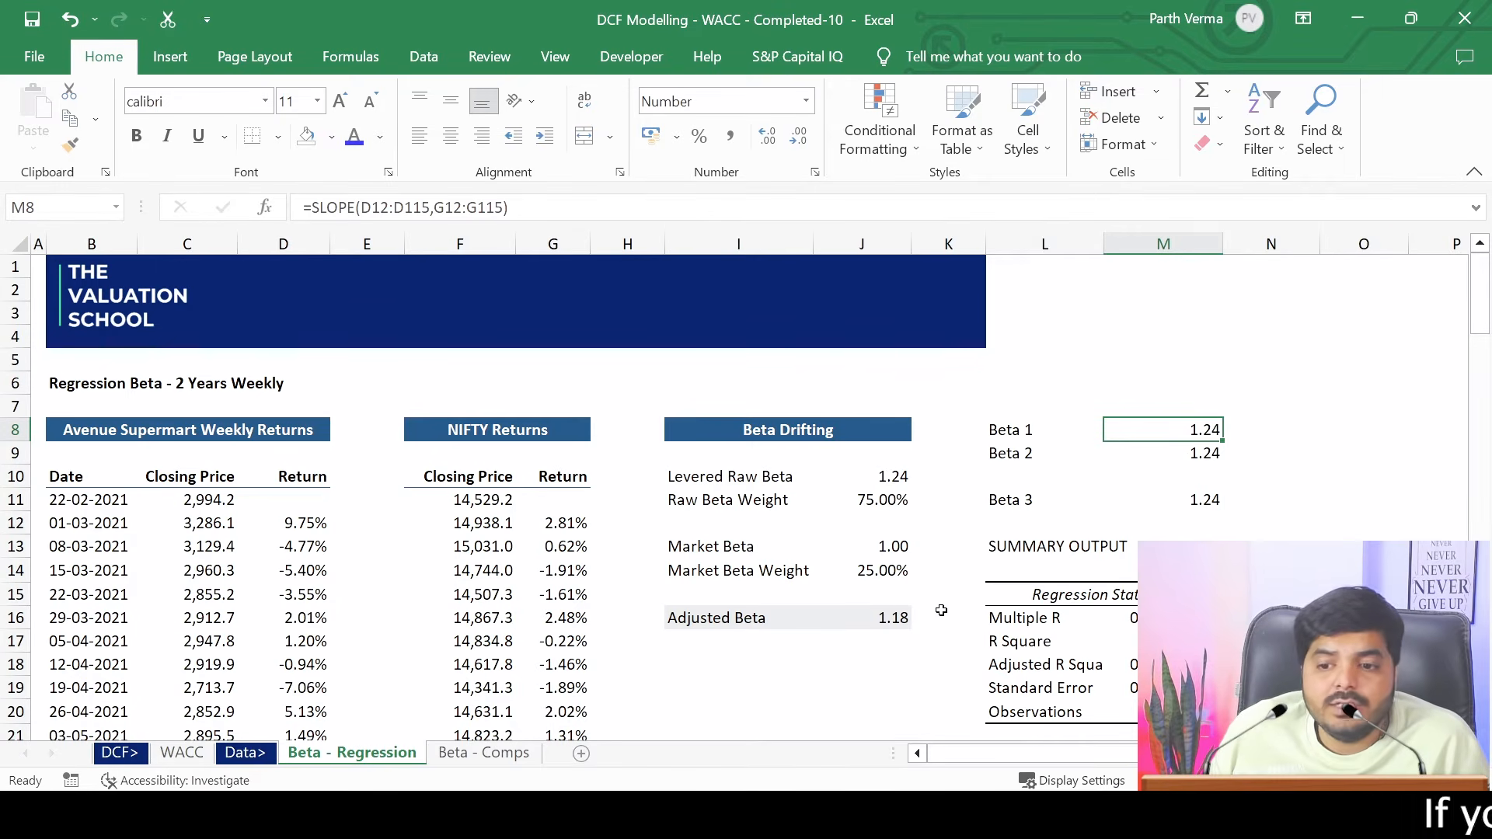
left_click(901, 619)
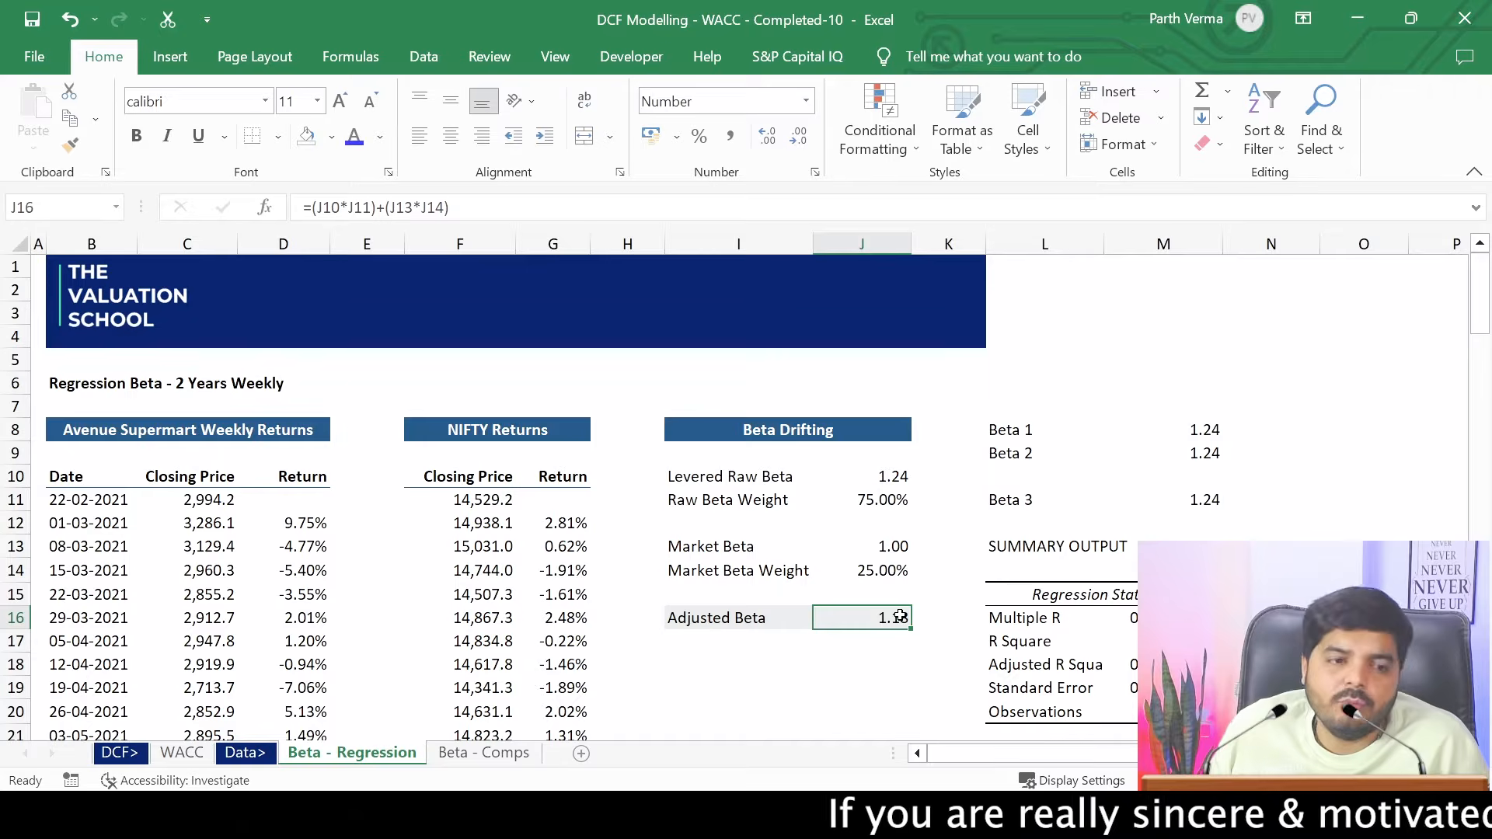
left_click(483, 752)
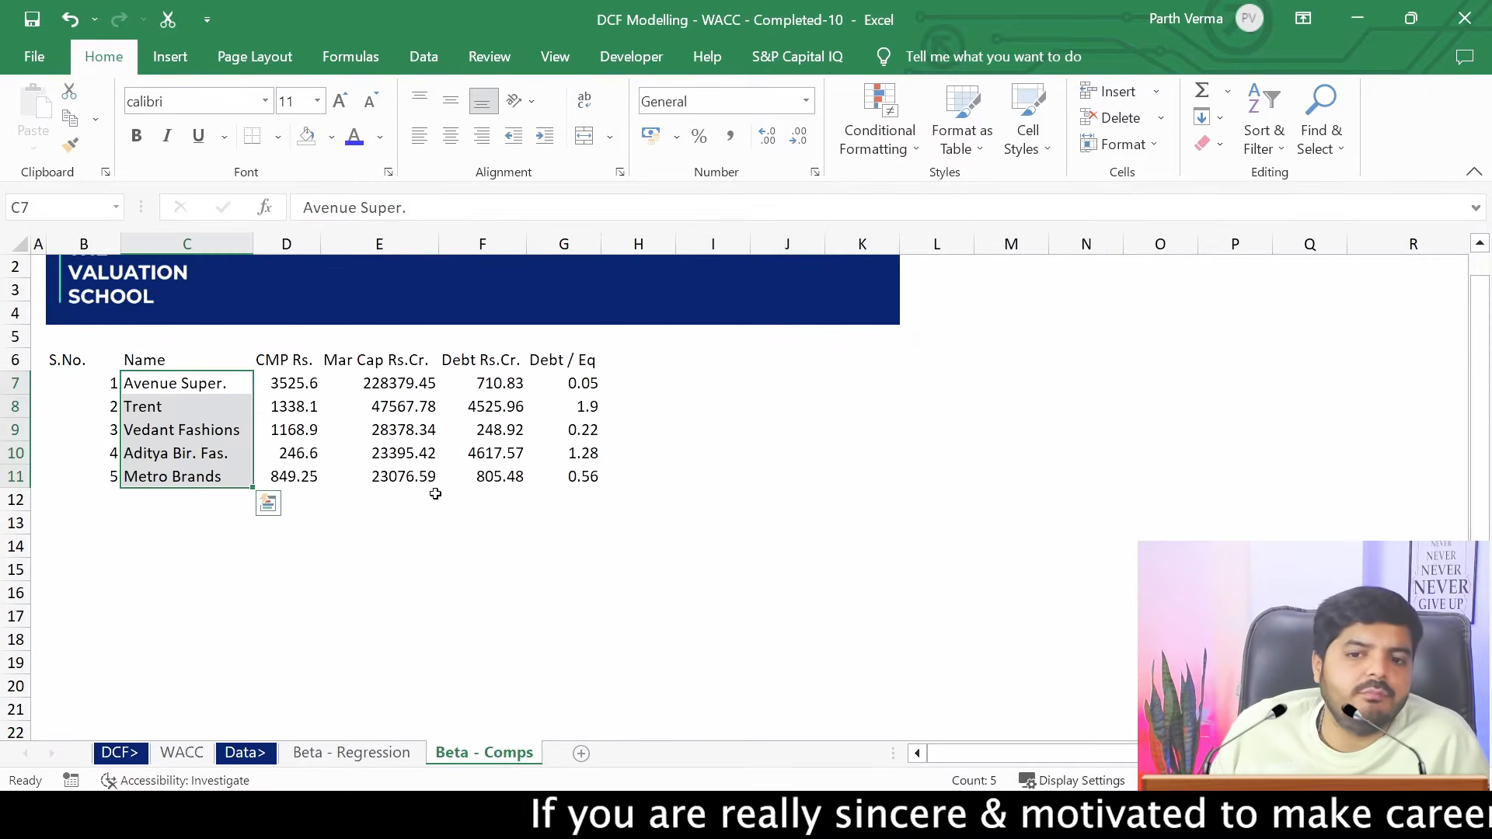
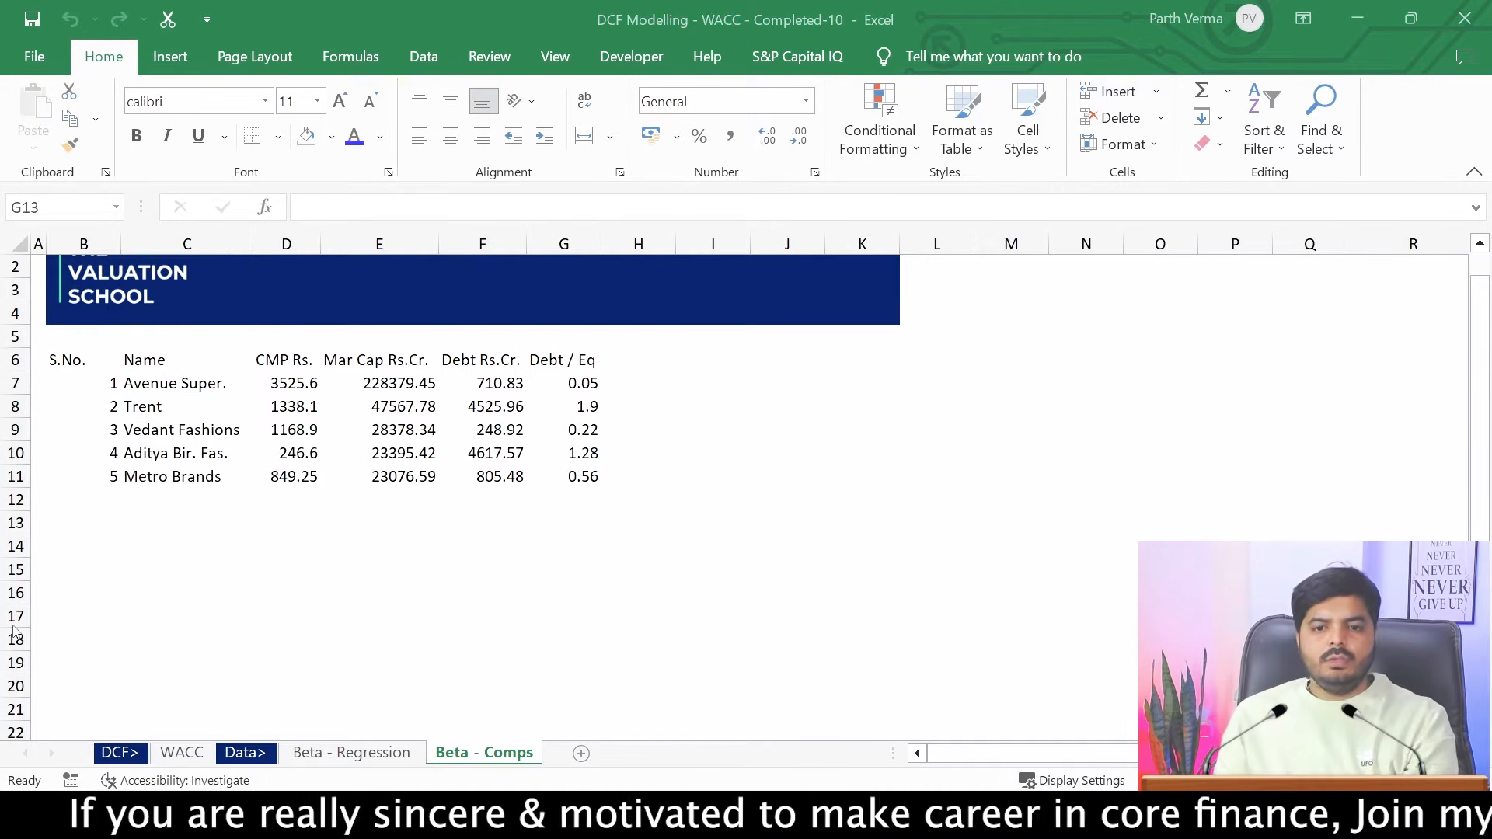
Add a new worksheet after Beta - Comps and name it Rm
left_click(572, 760)
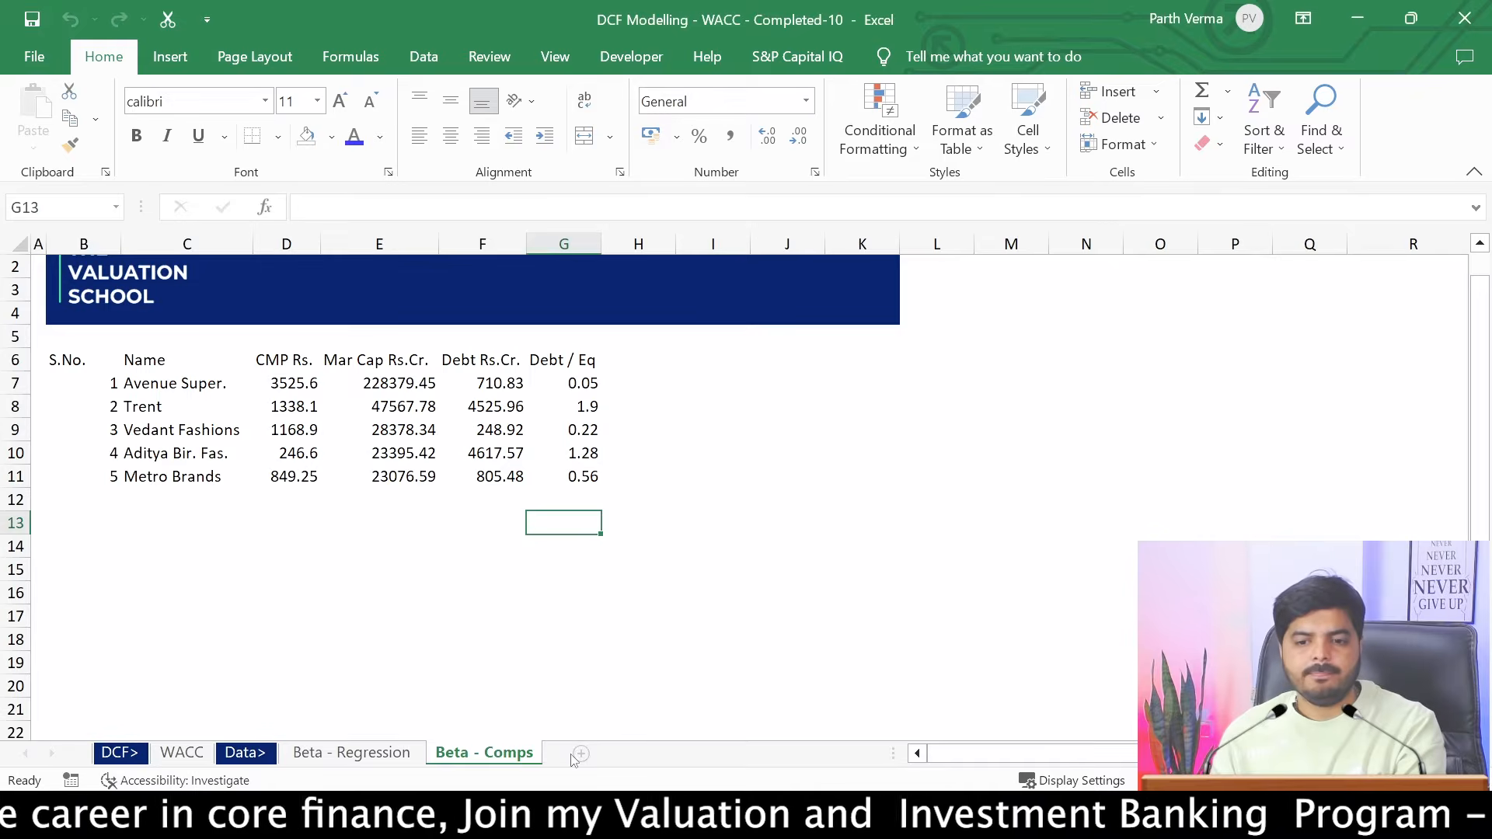
left_click(618, 729)
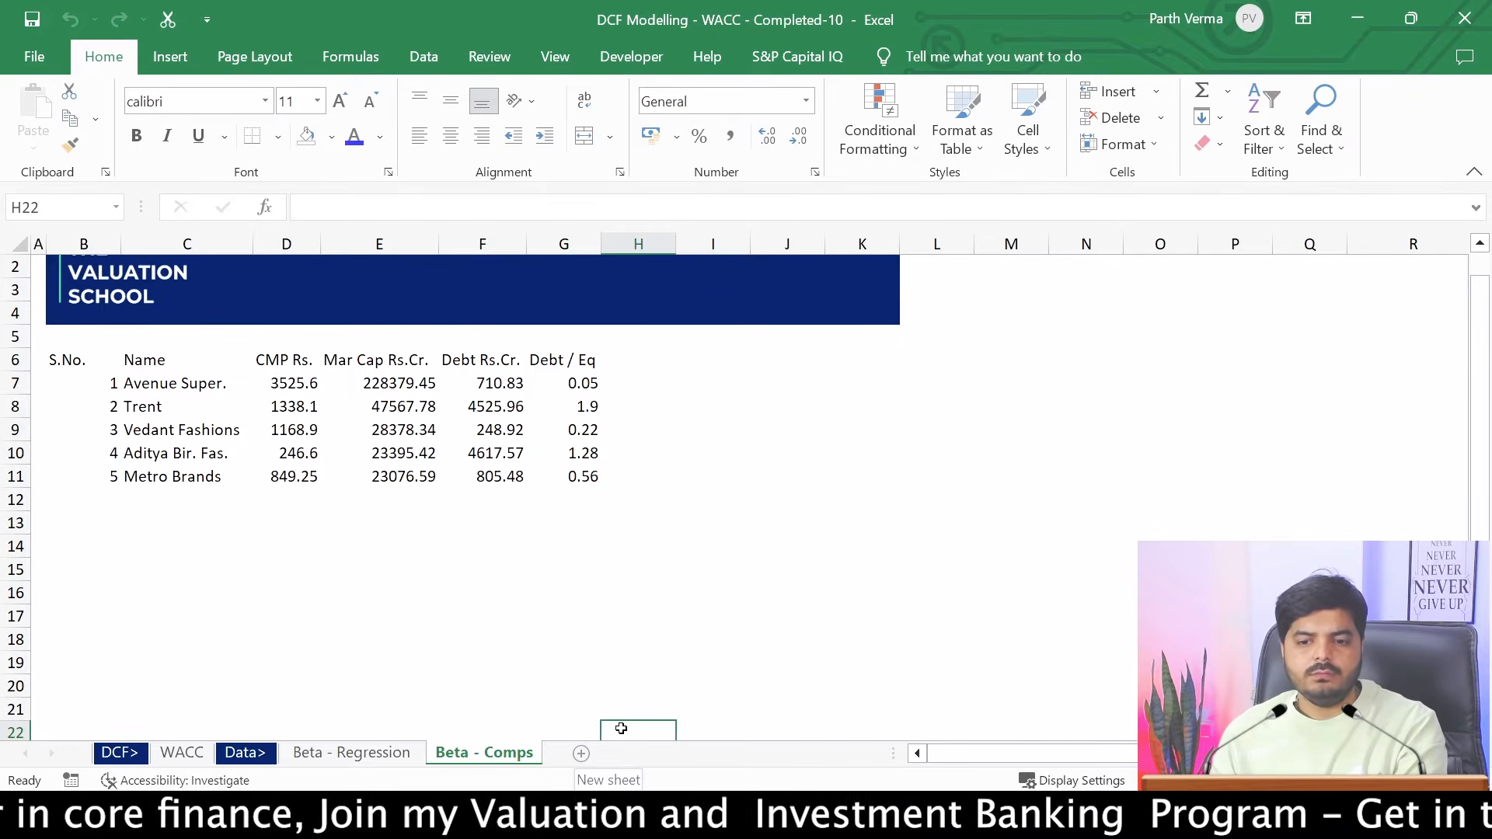
left_click(582, 753)
double_click(573, 752)
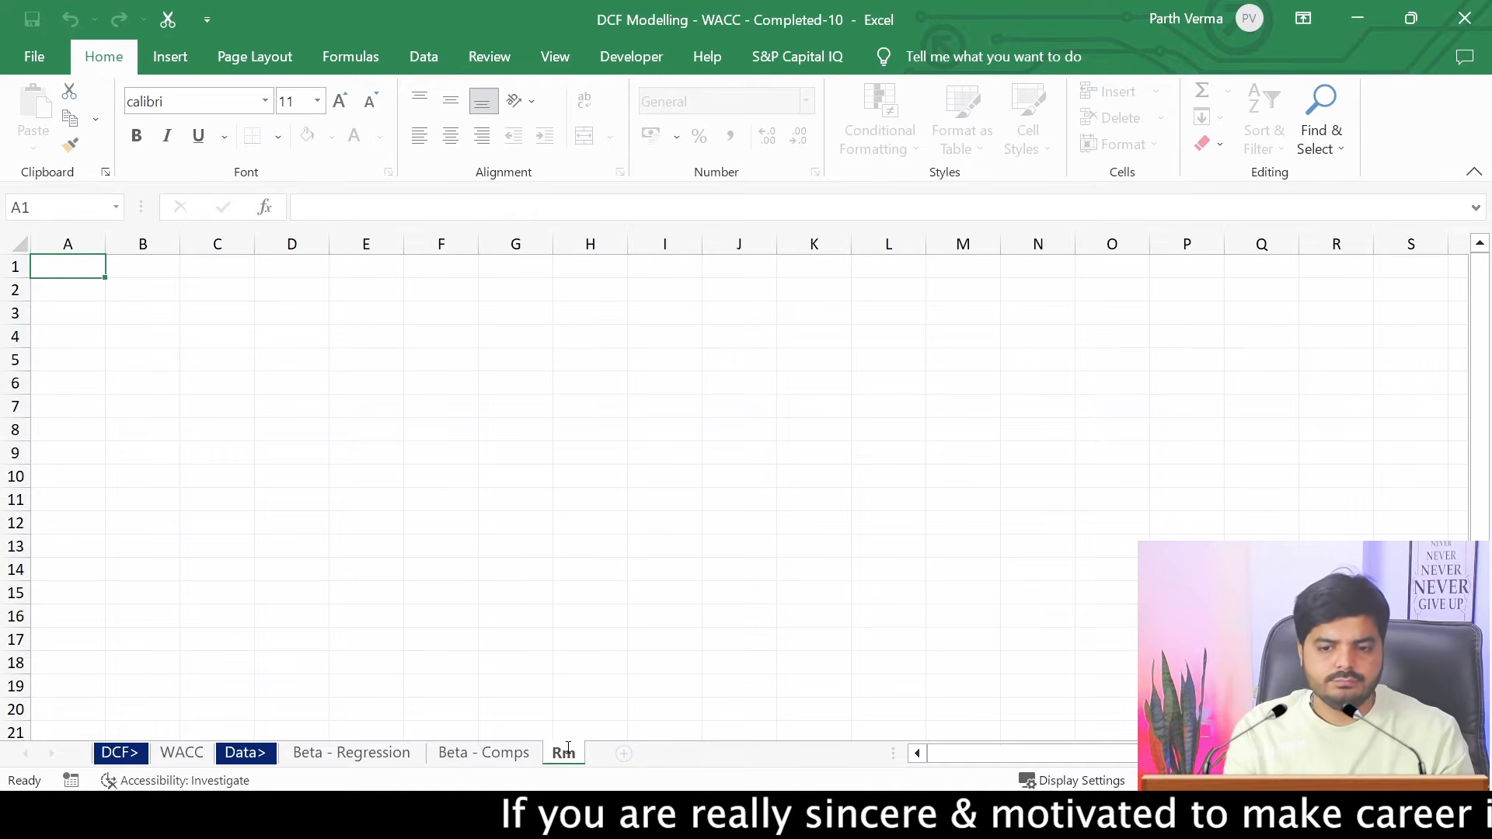
left_click(657, 663)
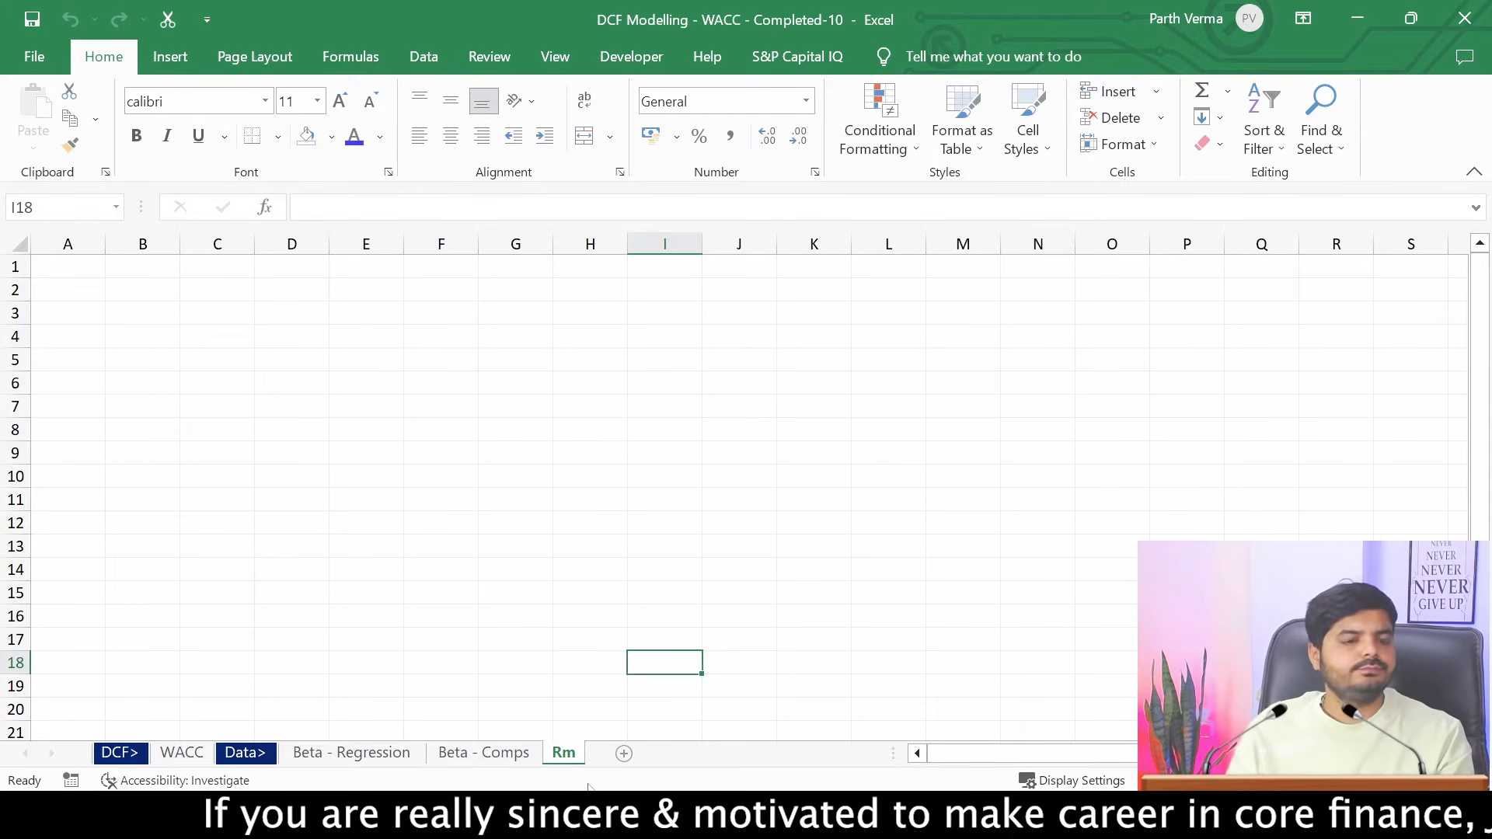
Copy The Valuation School banner in rows 1 to 4 of Beta - Comps to the top of the Rm sheet
left_click(463, 758)
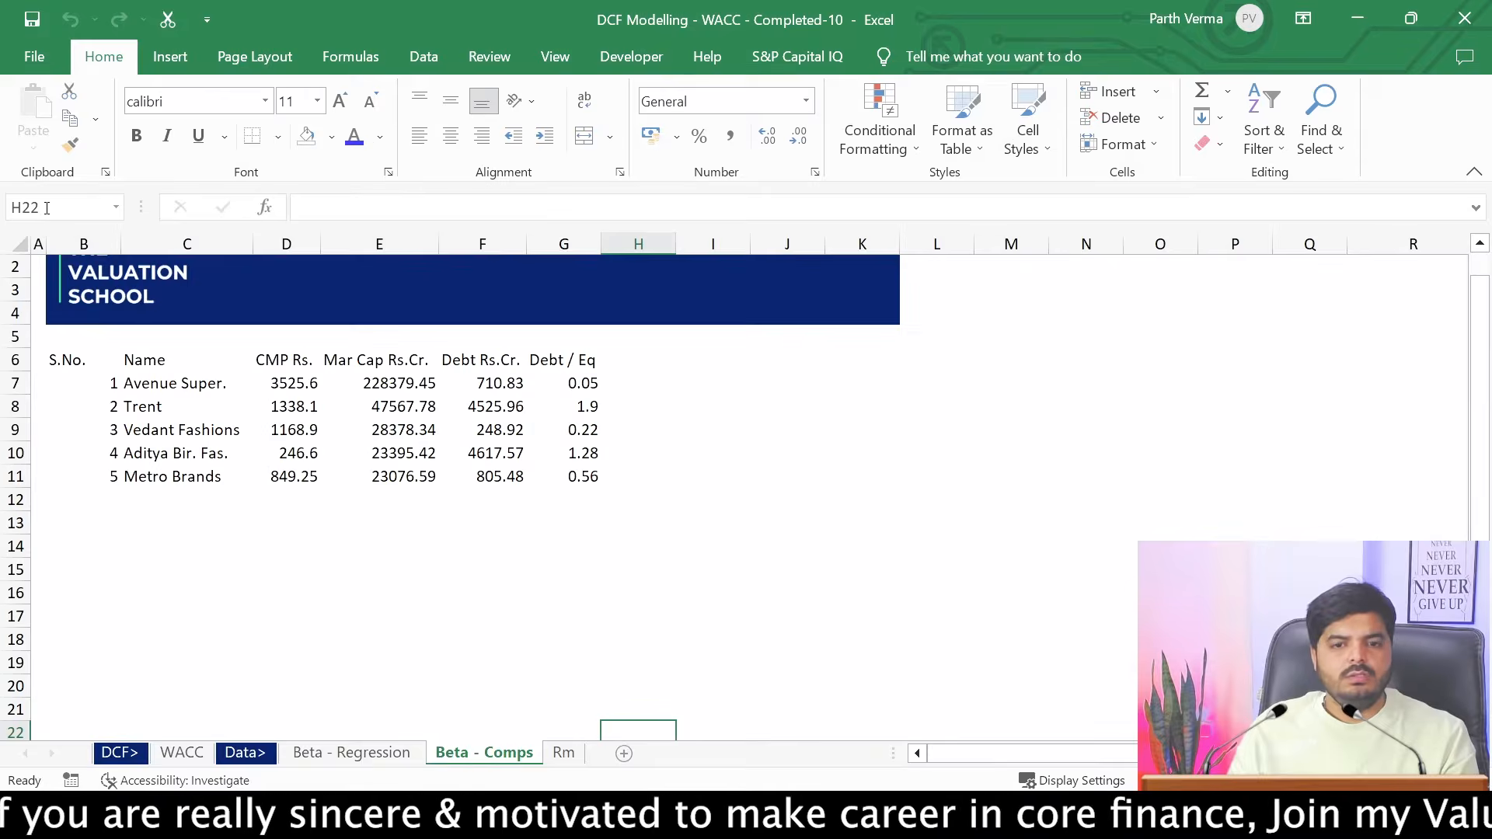
left_click(14, 265)
scroll(14, 256, "up", 1)
left_click_drag(14, 267, 14, 340)
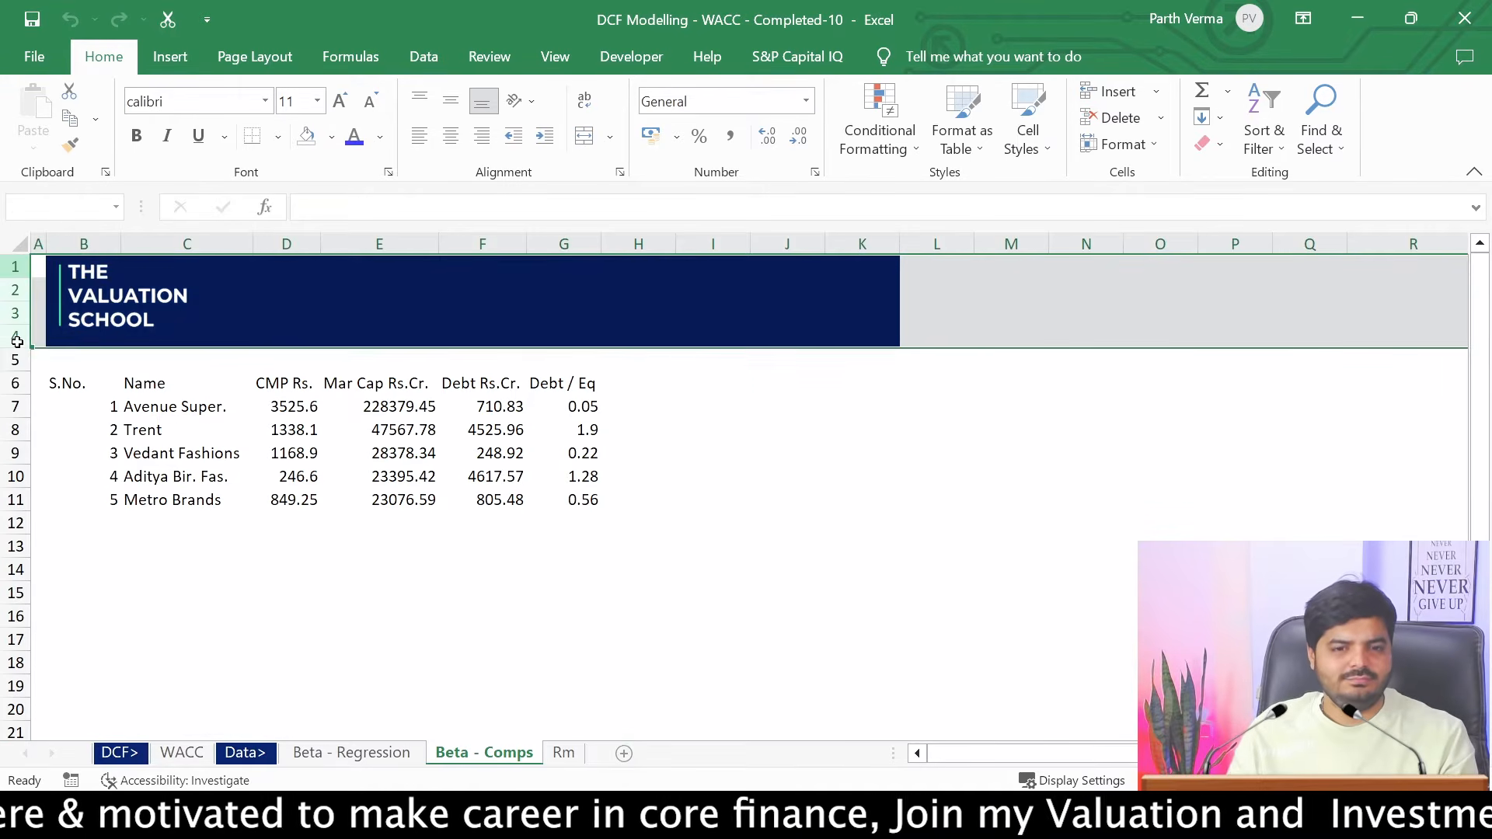
key("ctrl+c")
left_click(563, 752)
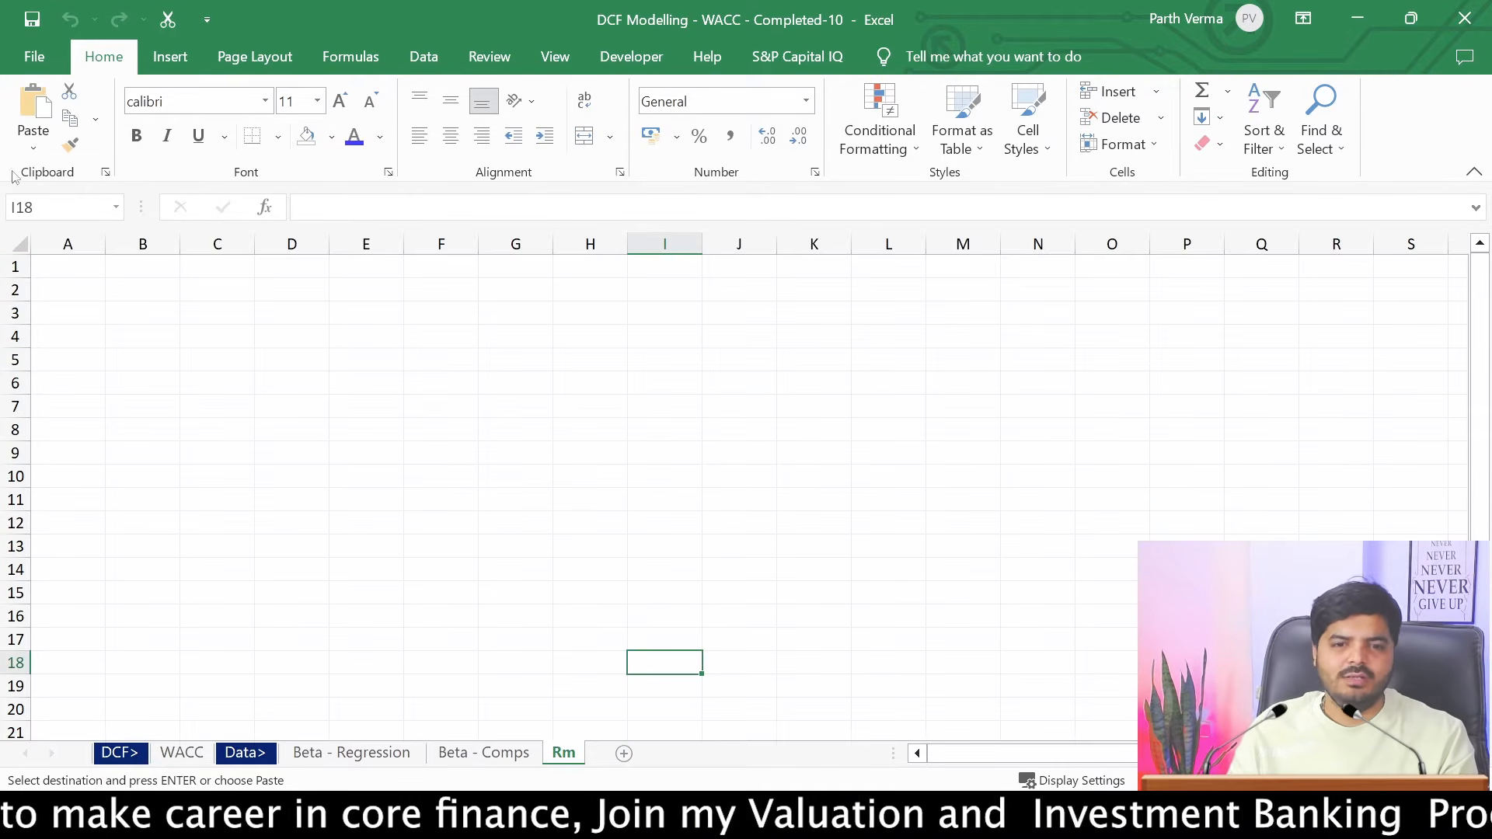
left_click(141, 274)
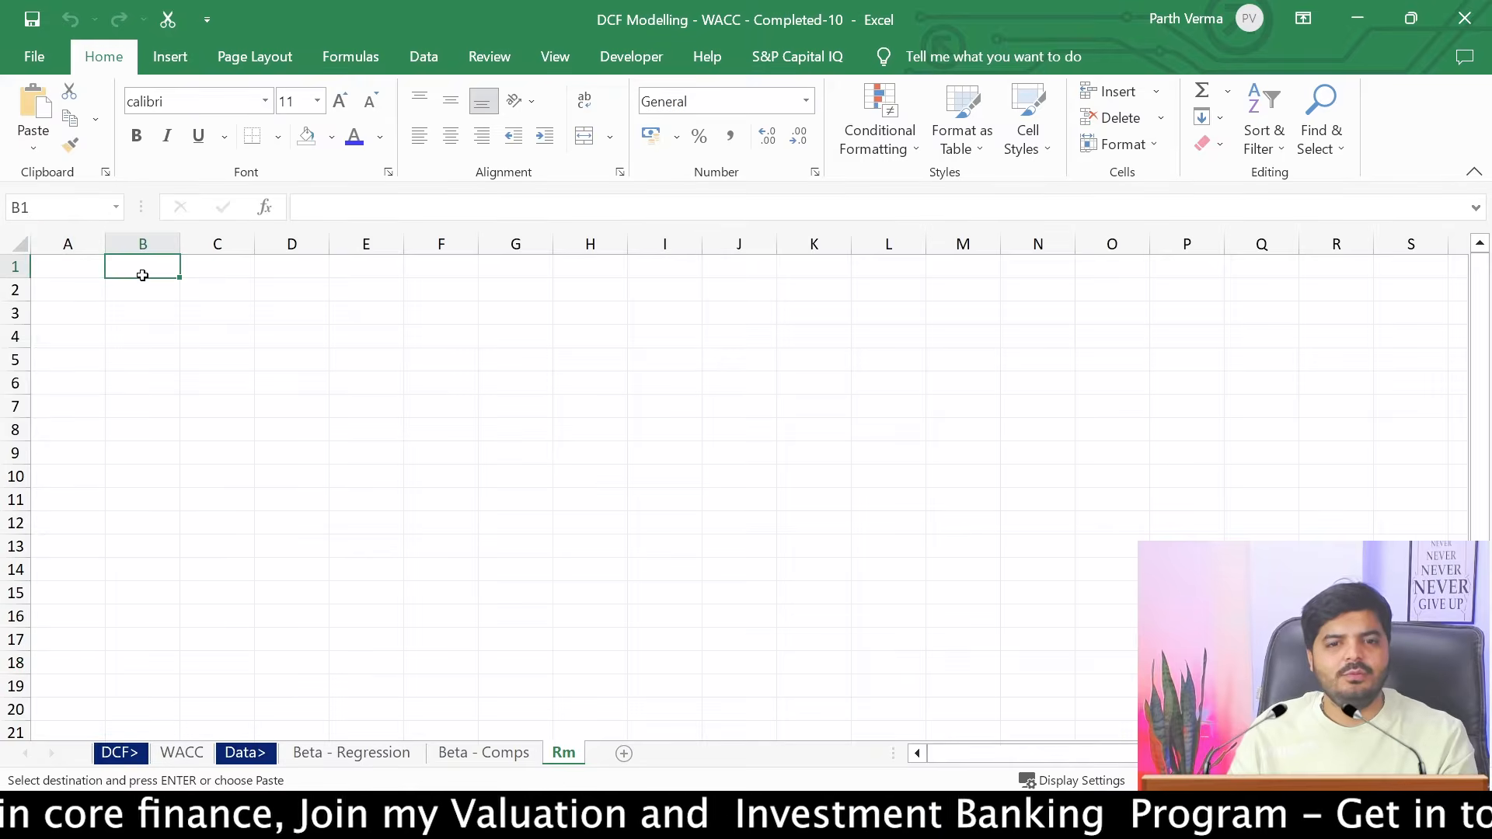
key("ctrl+v")
key("Return")
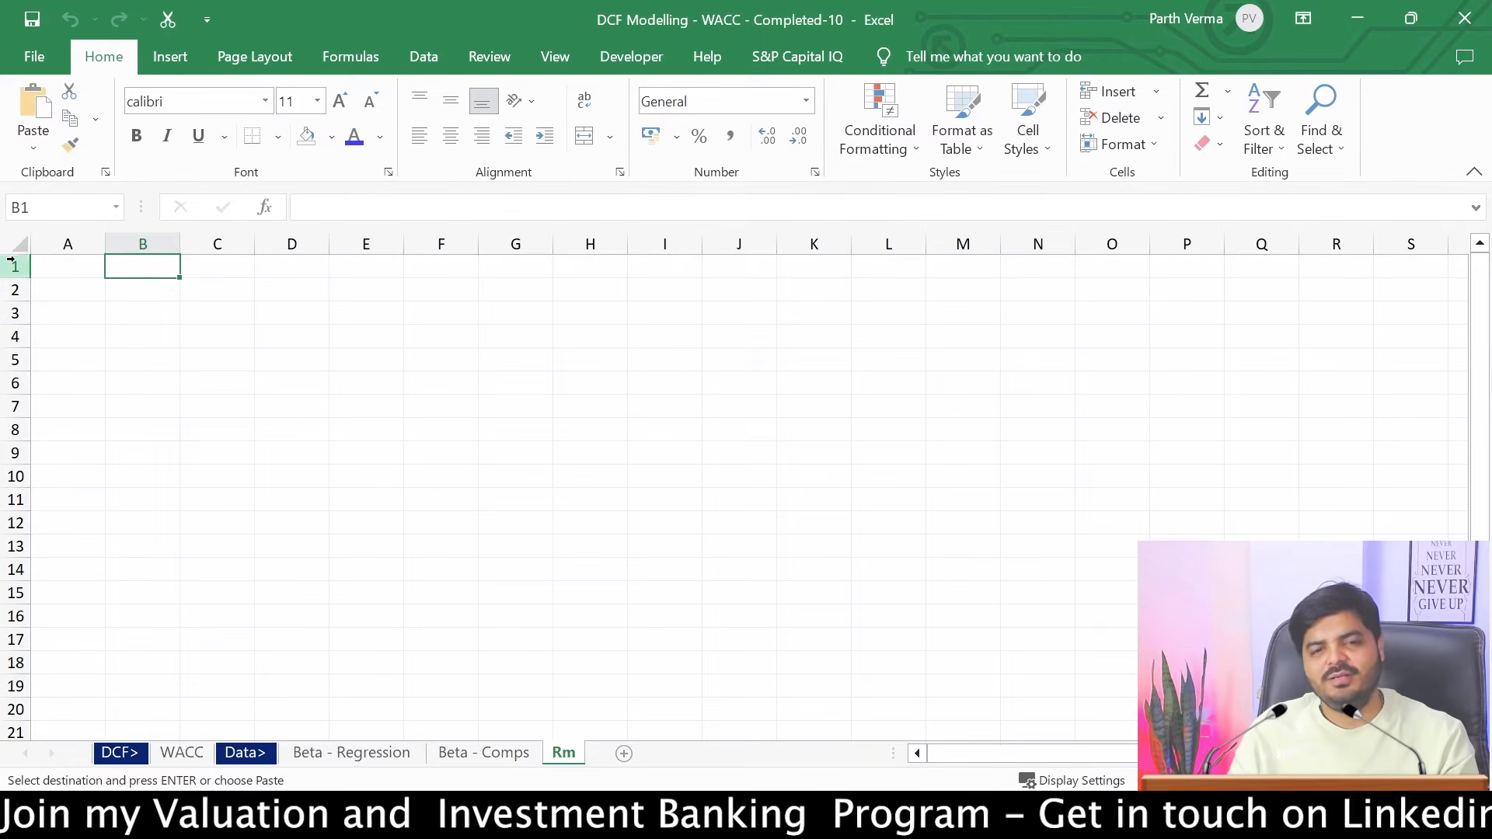
left_click(12, 265)
key("ctrl+v")
Set the width of column A on the Rm sheet to 1.15 and hide the sheet's gridlines
left_click(73, 266)
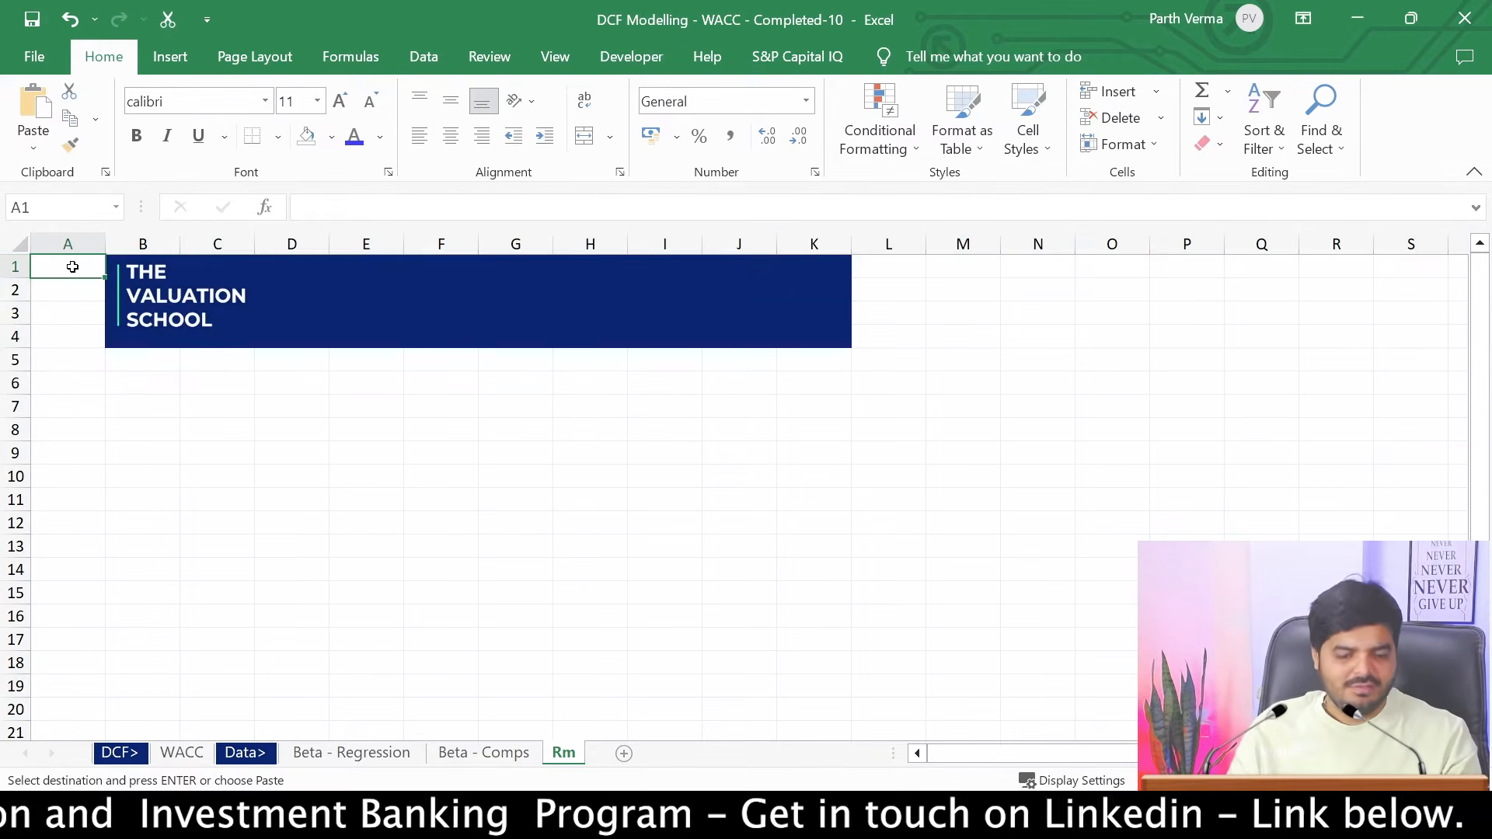
key("ctrl+space")
key("alt+h")
type("ow")
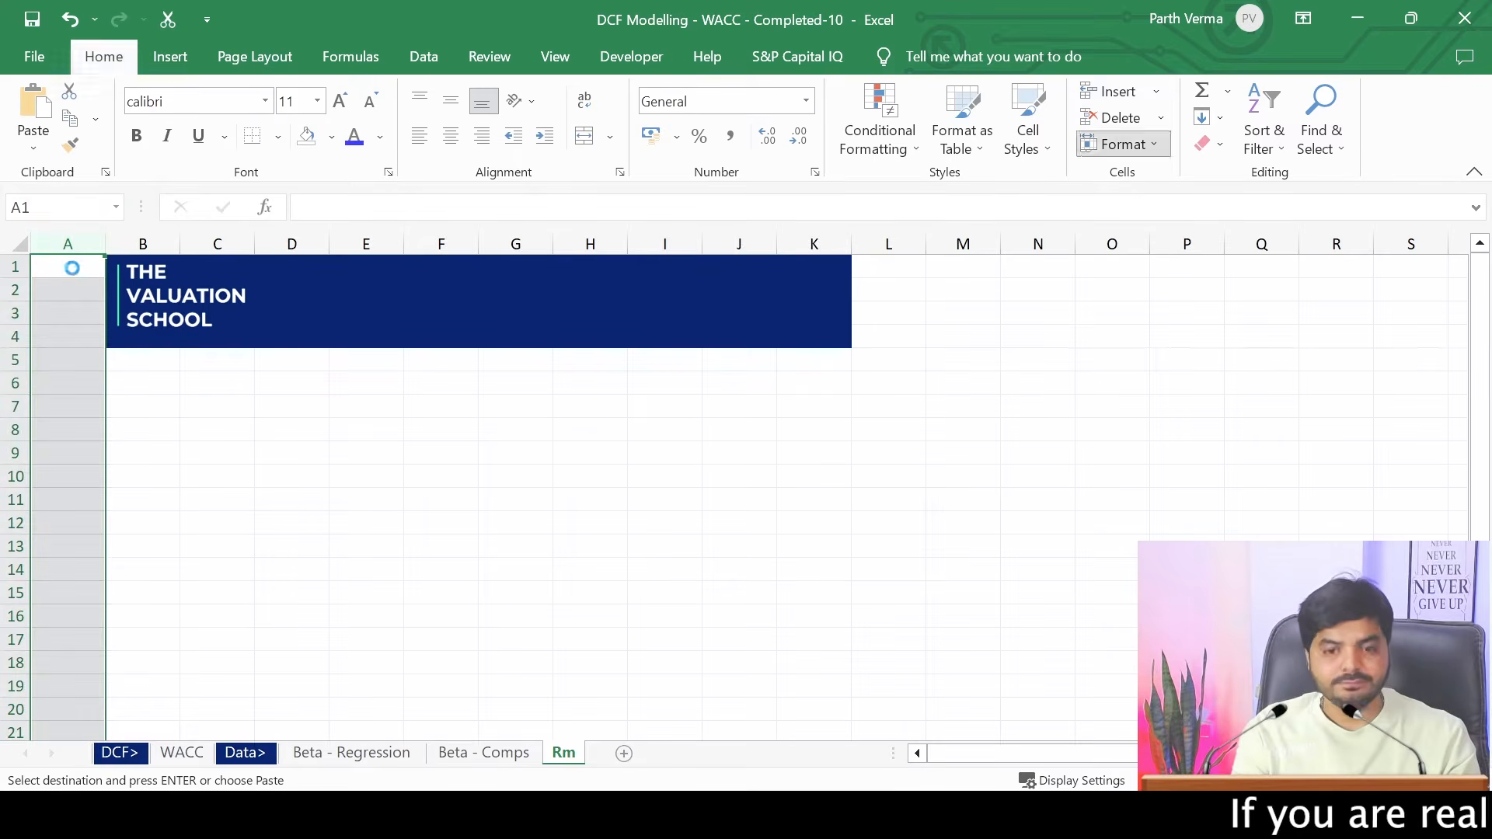
type("1.15")
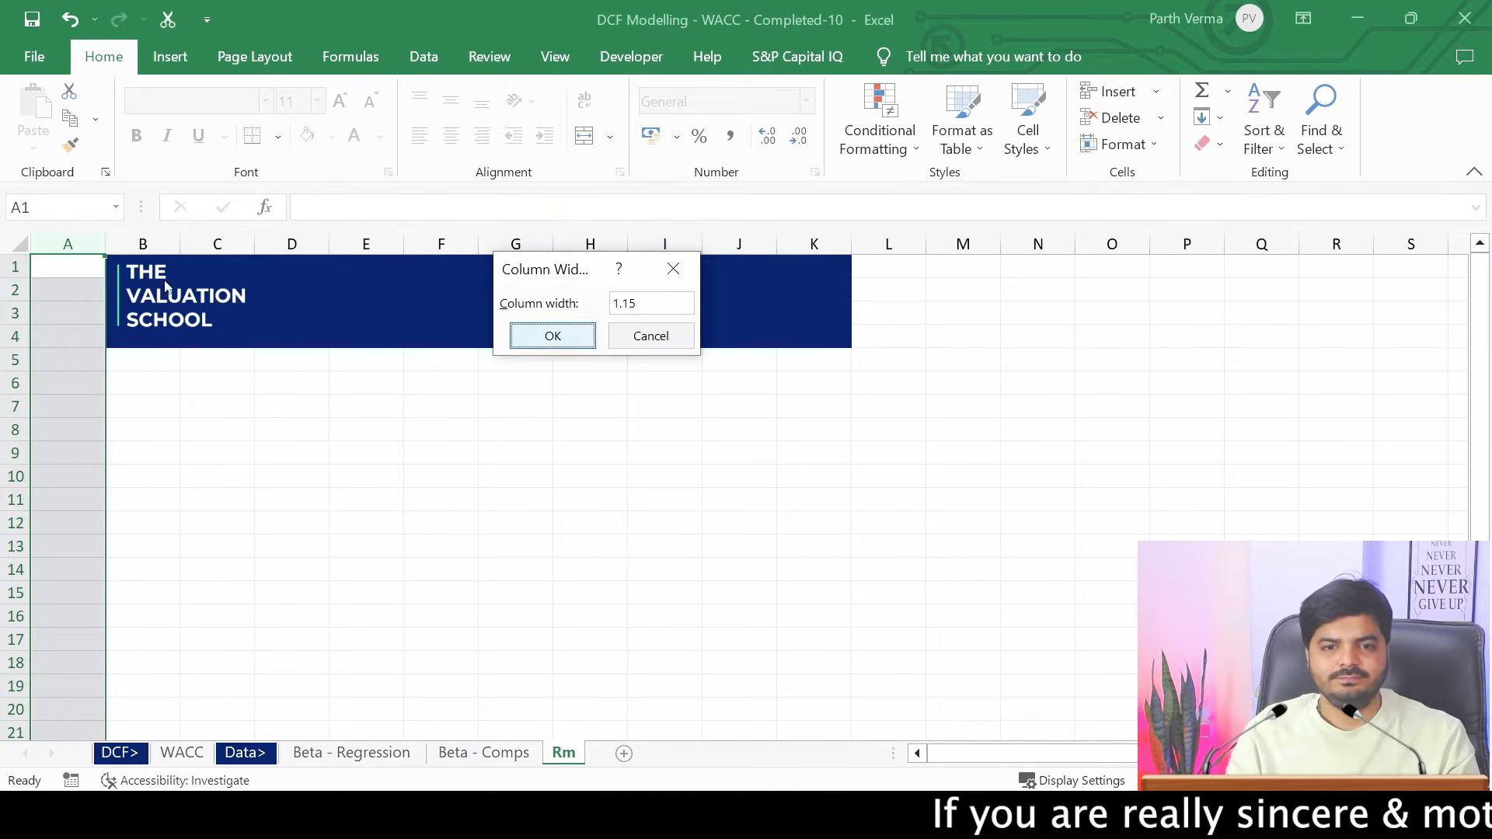
key("Return")
key("alt+w")
key("v")
key("g")
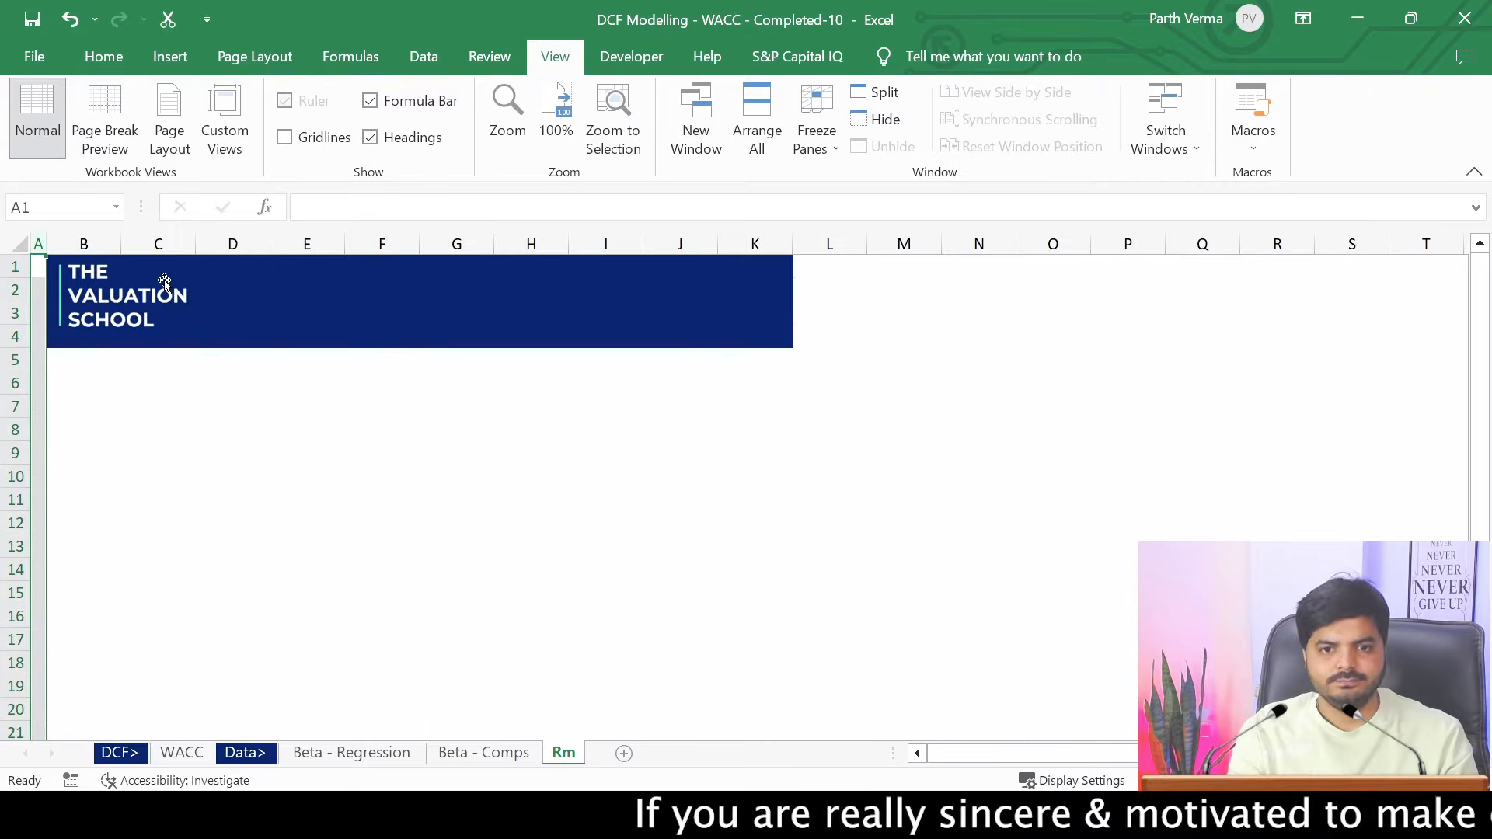
left_click(217, 446)
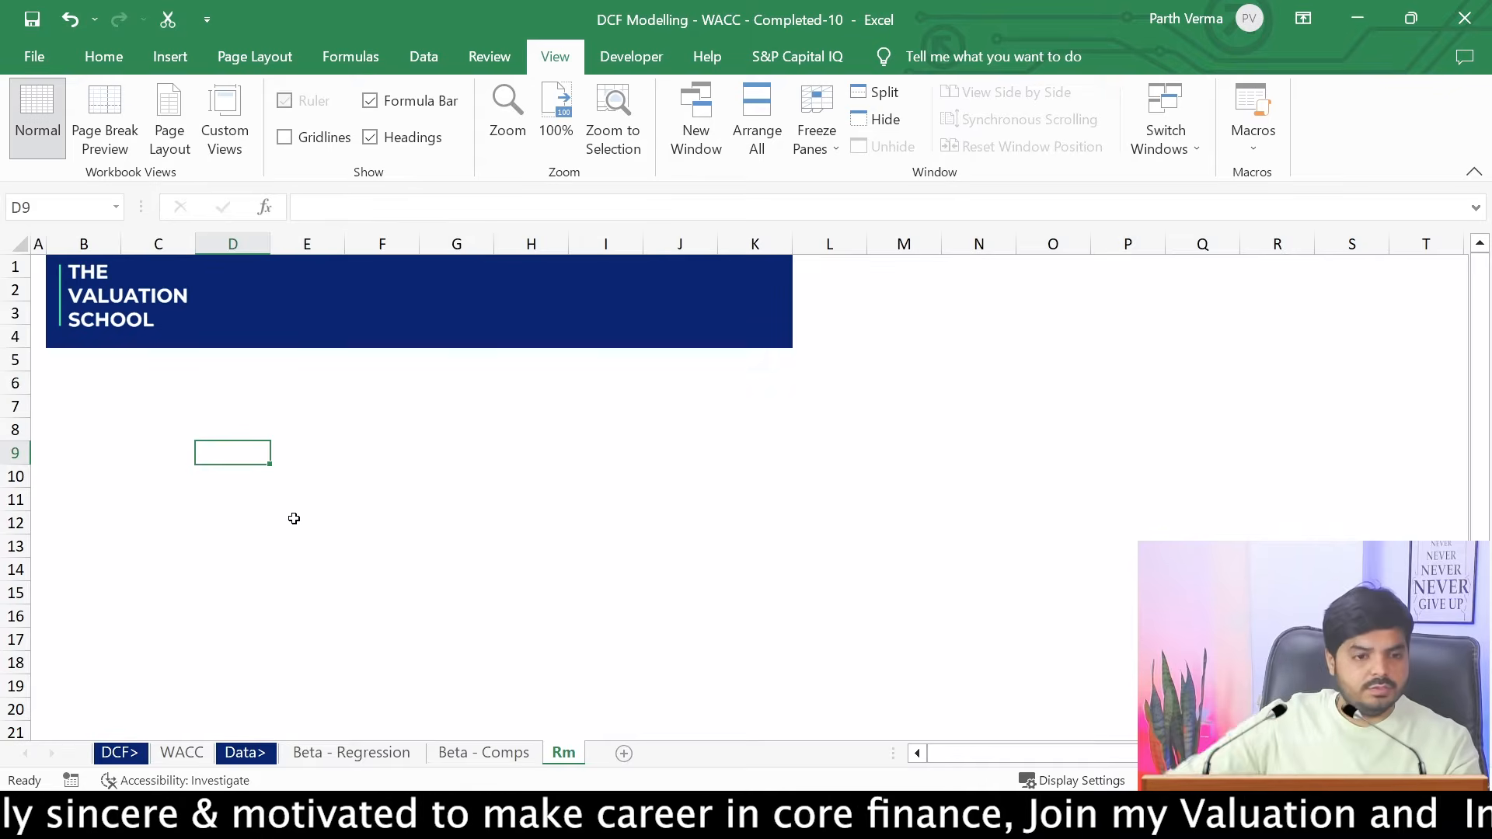
Switch to the browser and open the NIFTY 50 (^NSEI) historical data page on Yahoo Finance
key("alt+Tab")
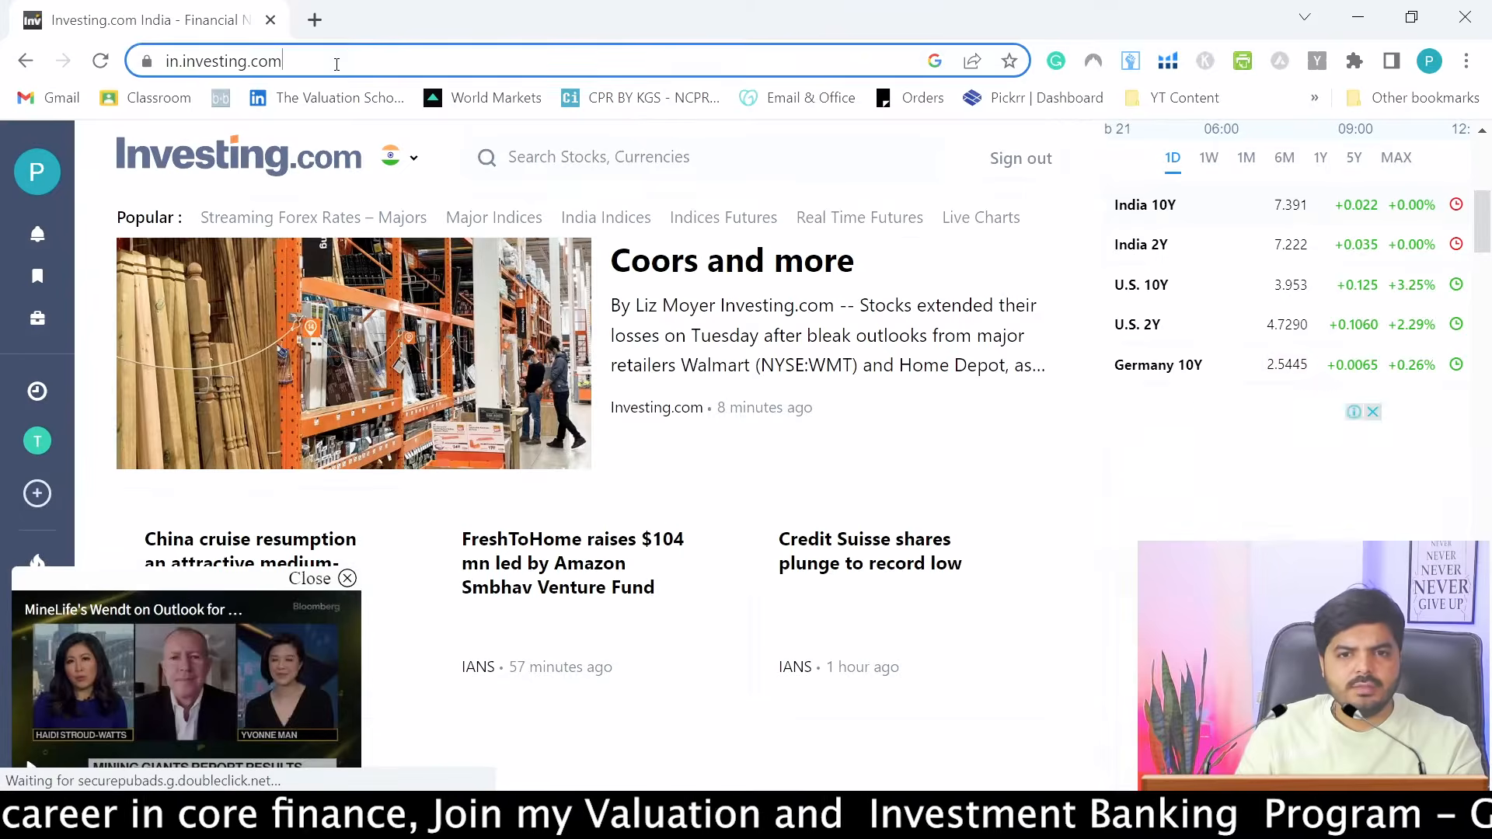
left_click(336, 62)
type("yahoo")
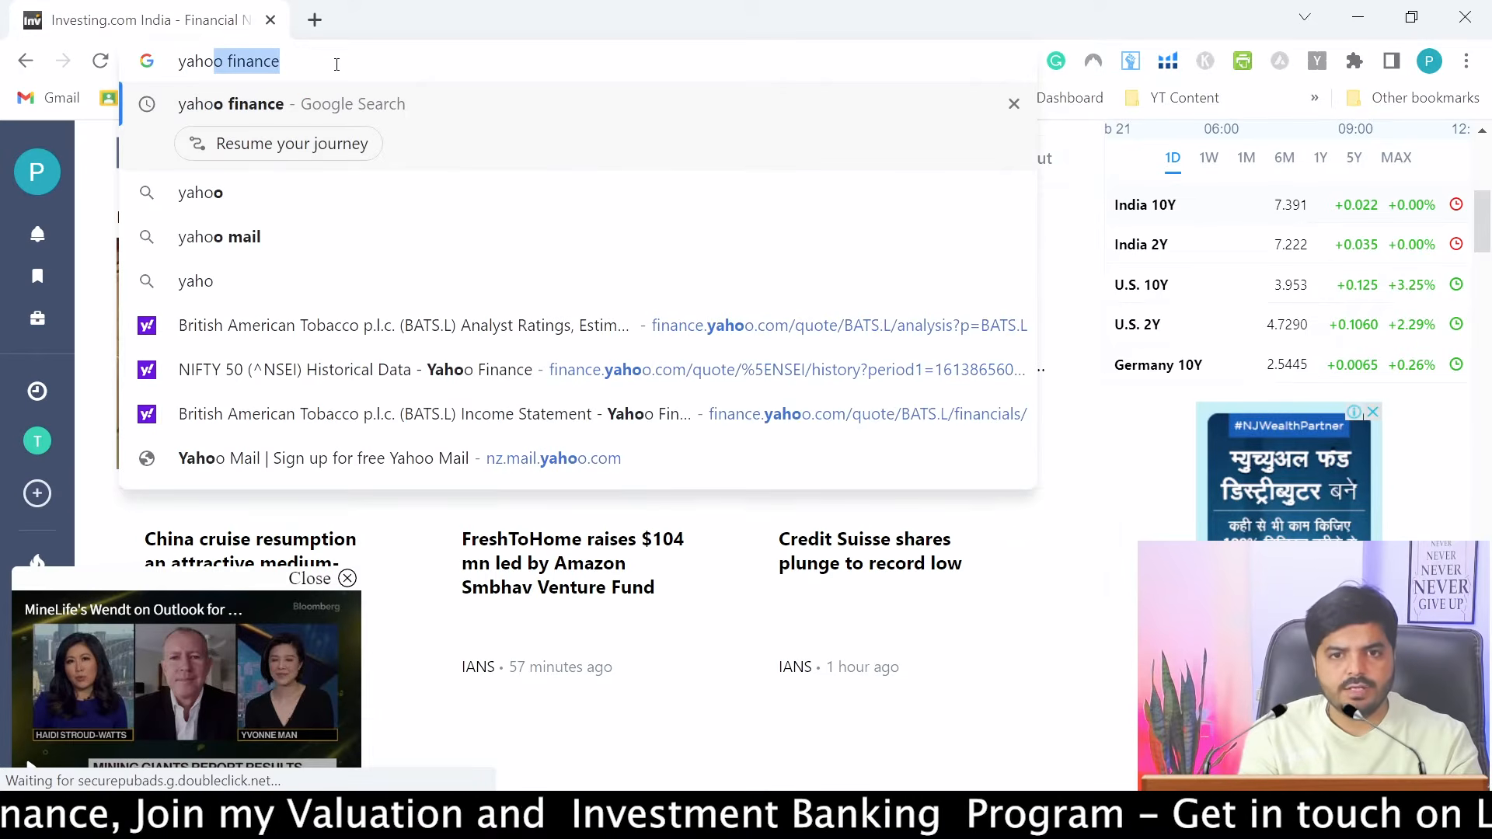
key("Down")
key("Down")
key("Down")
key("Down")
key("Down")
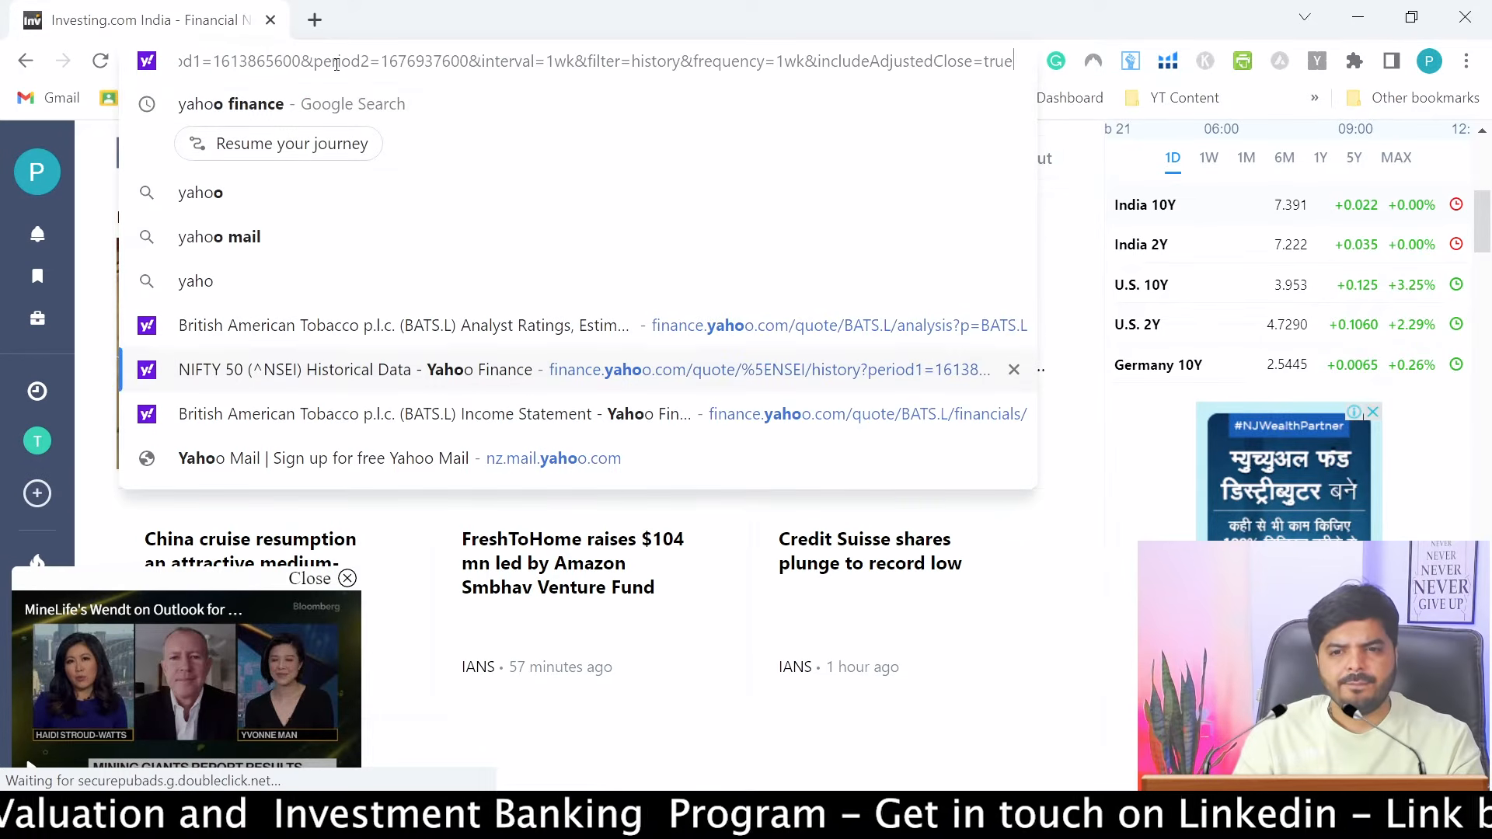
key("Return")
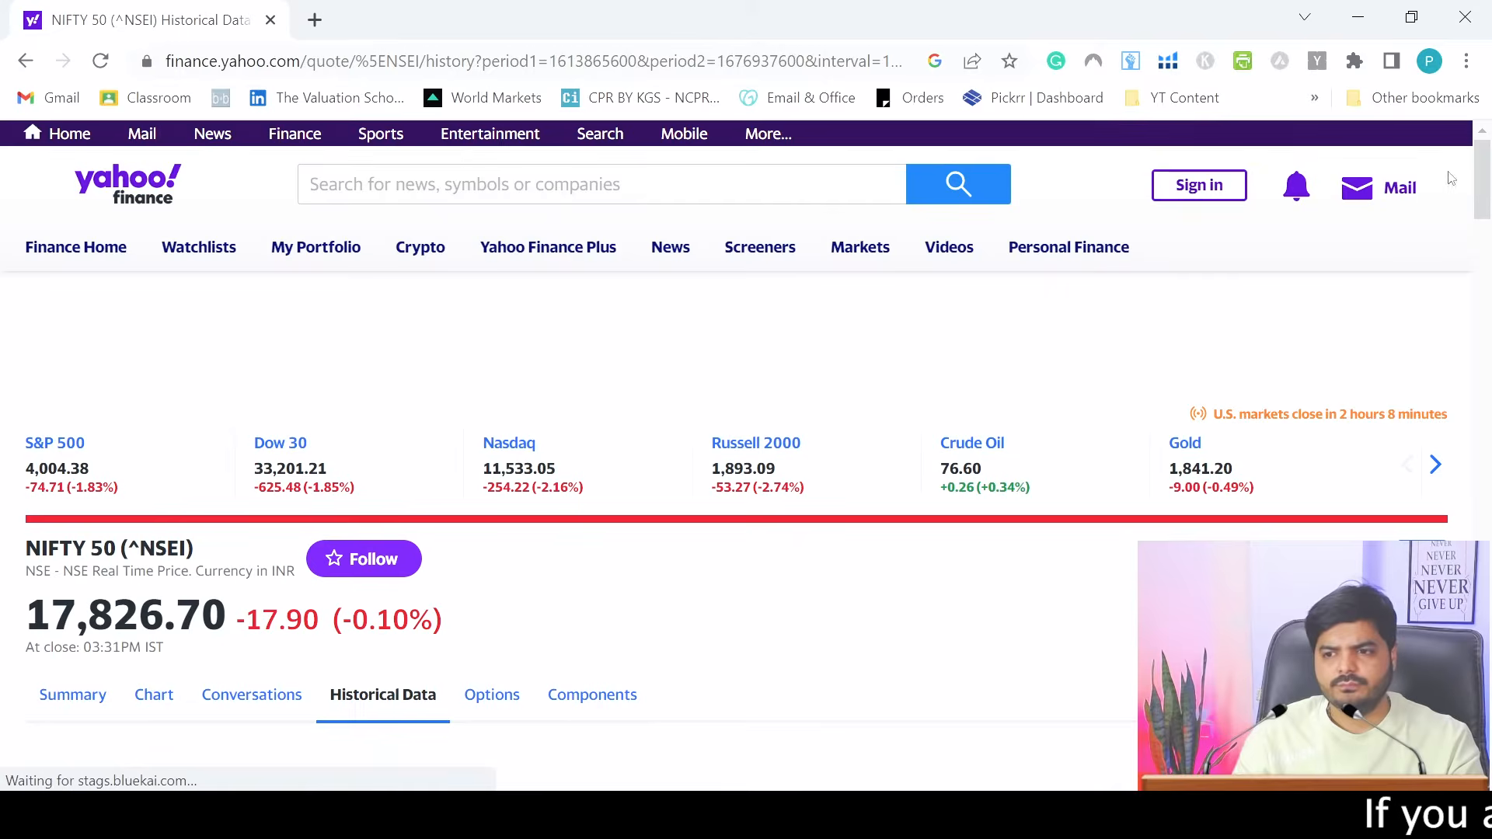
Display the NIFTY 50 historical prices at Monthly frequency for the maximum available time period
left_click(1465, 62)
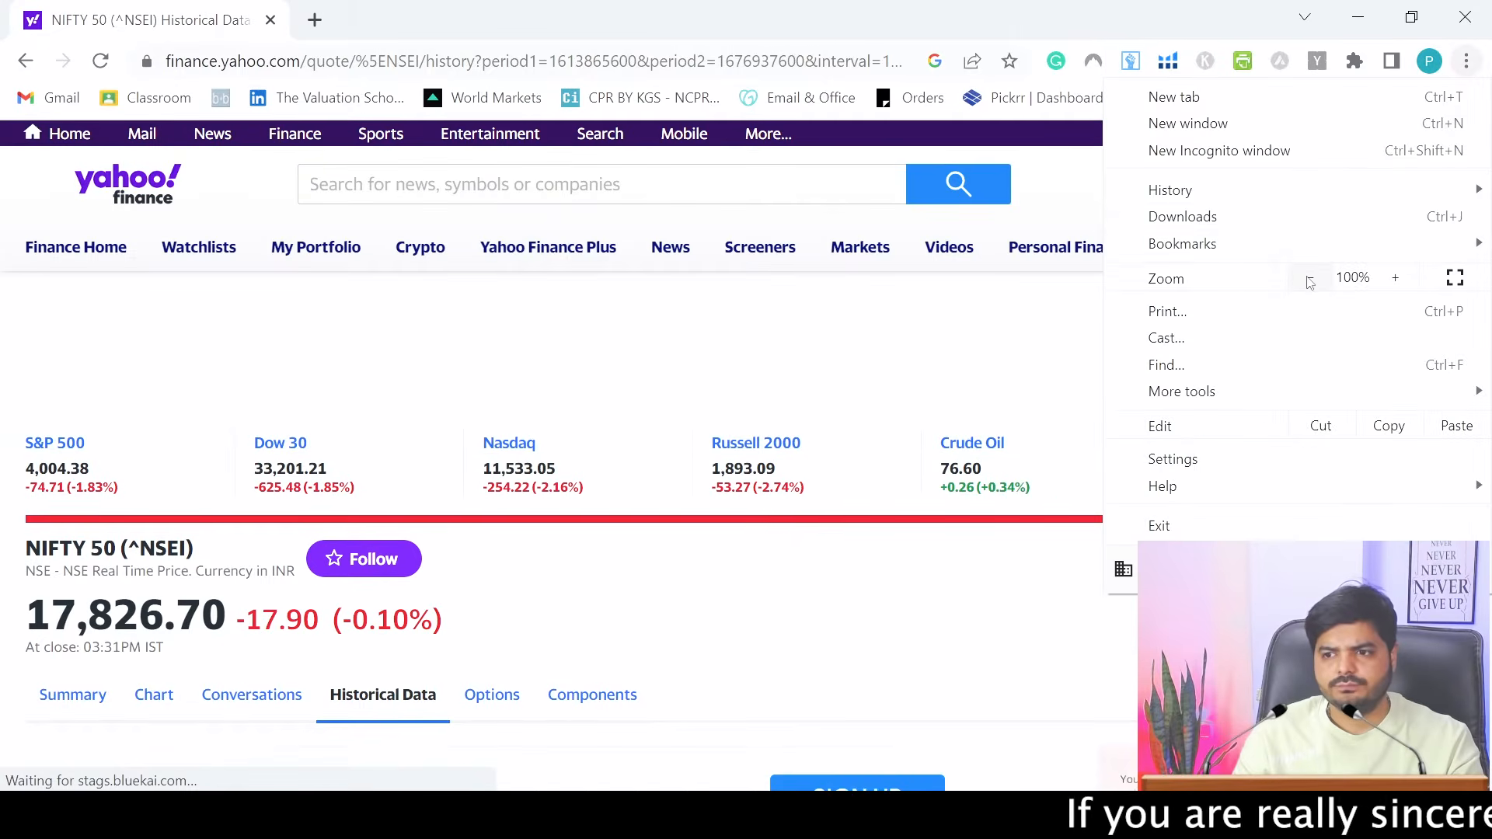
left_click(1310, 281)
left_click(1310, 281)
left_click(1310, 281)
left_click(994, 499)
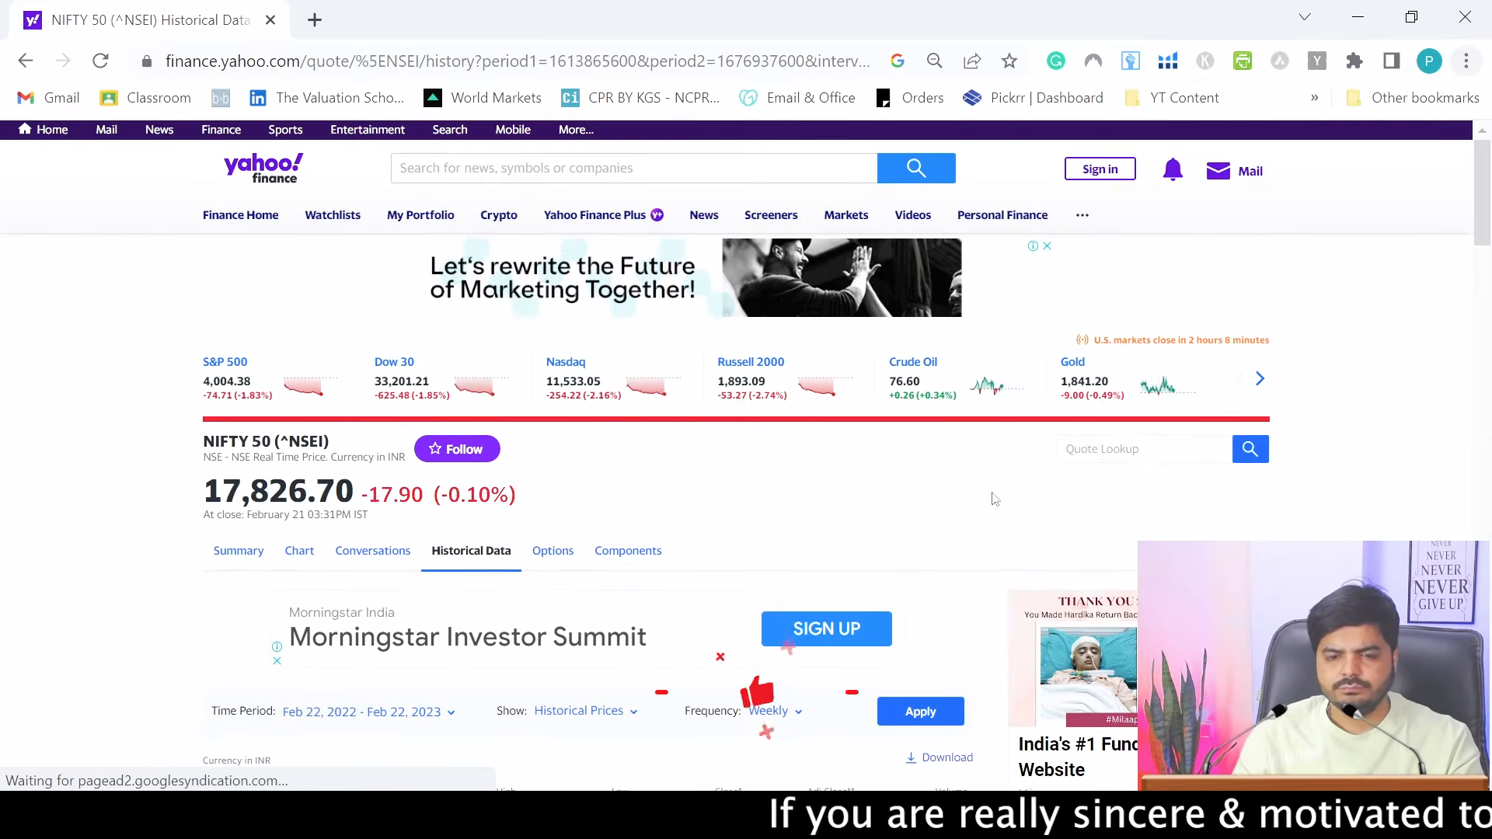
left_click_drag(1486, 168, 1488, 227)
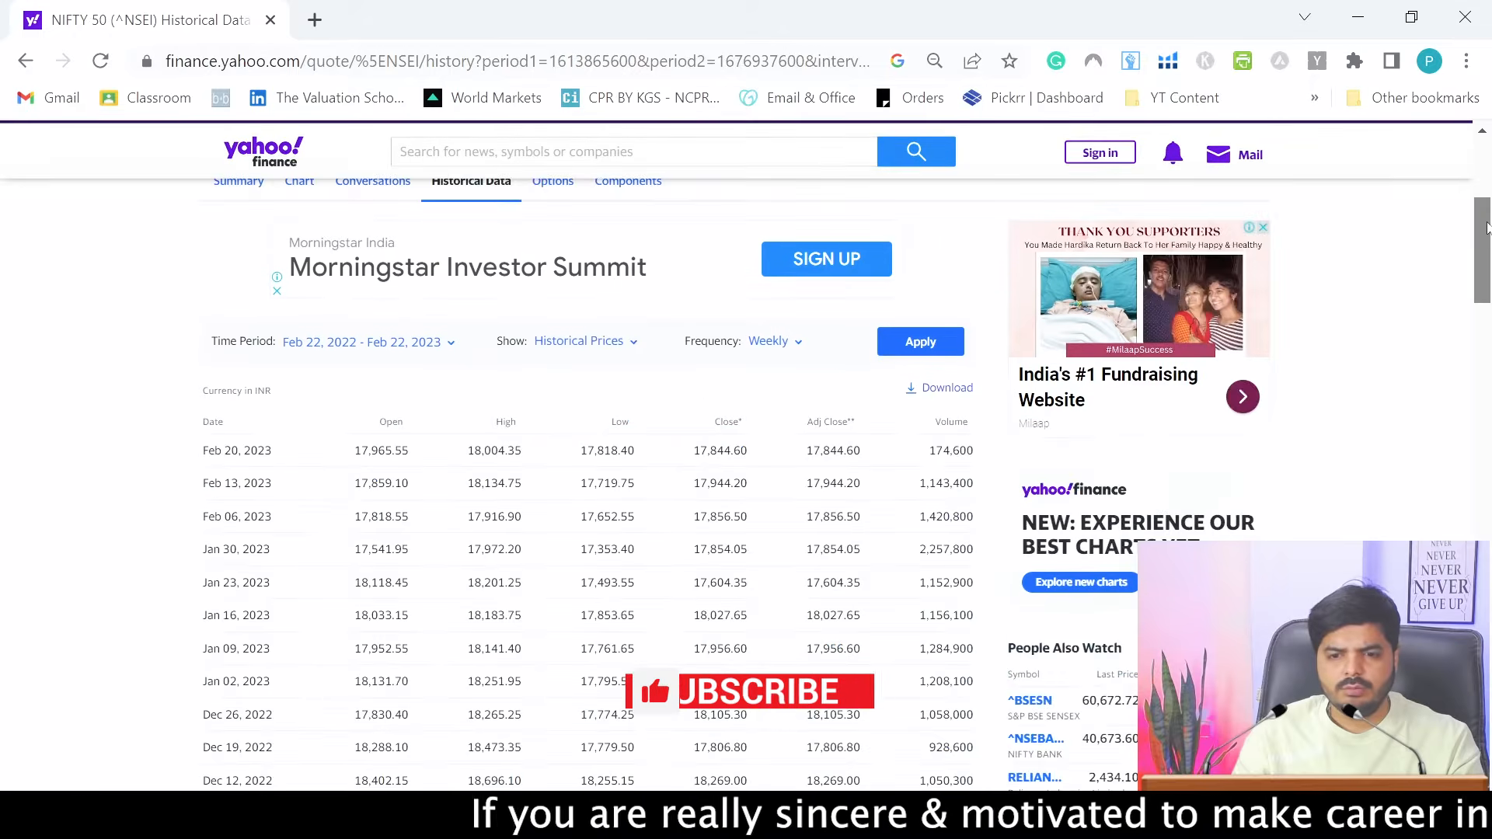
left_click(771, 341)
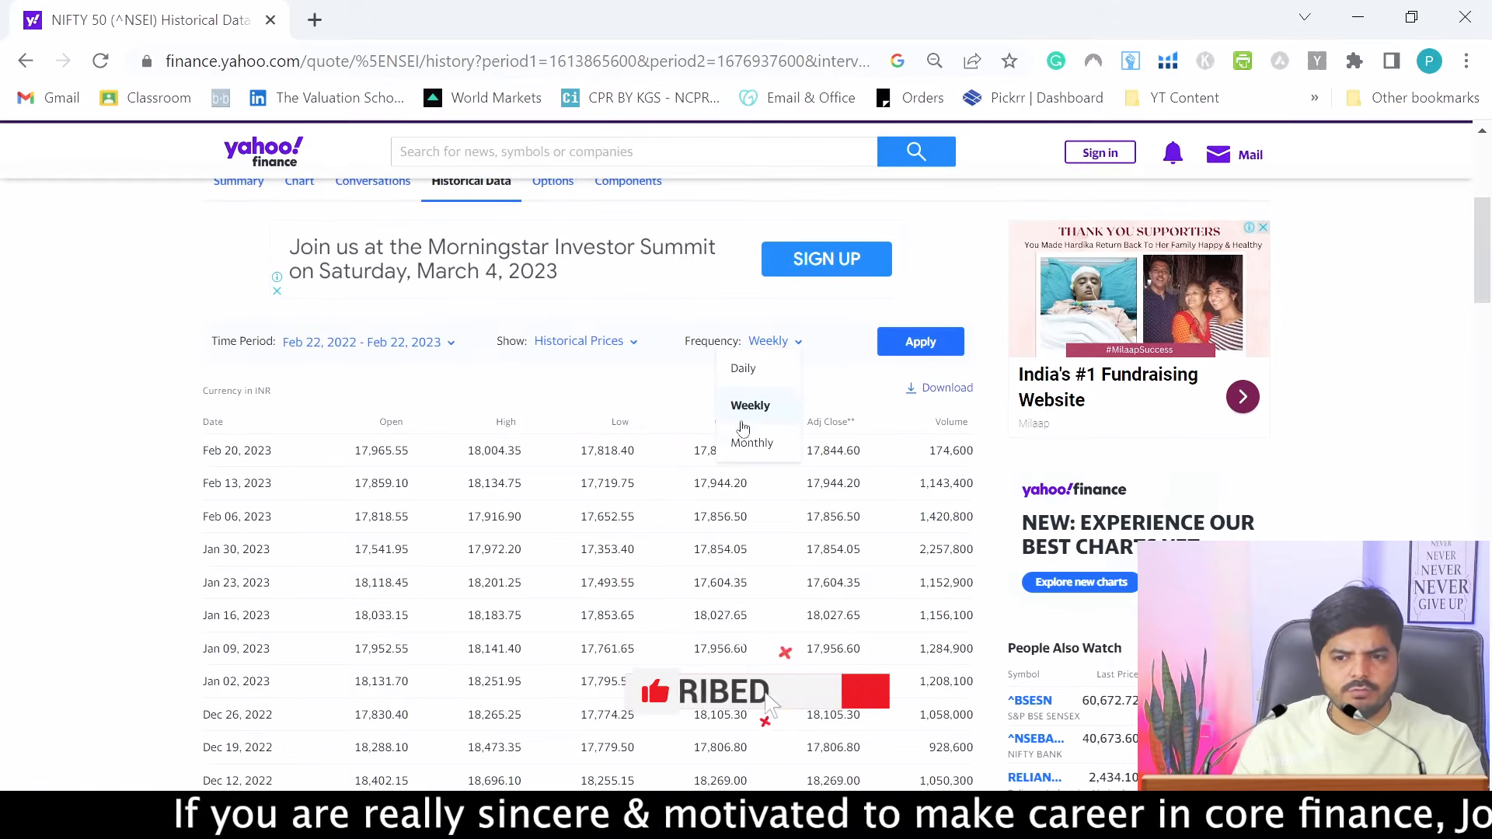
left_click(751, 443)
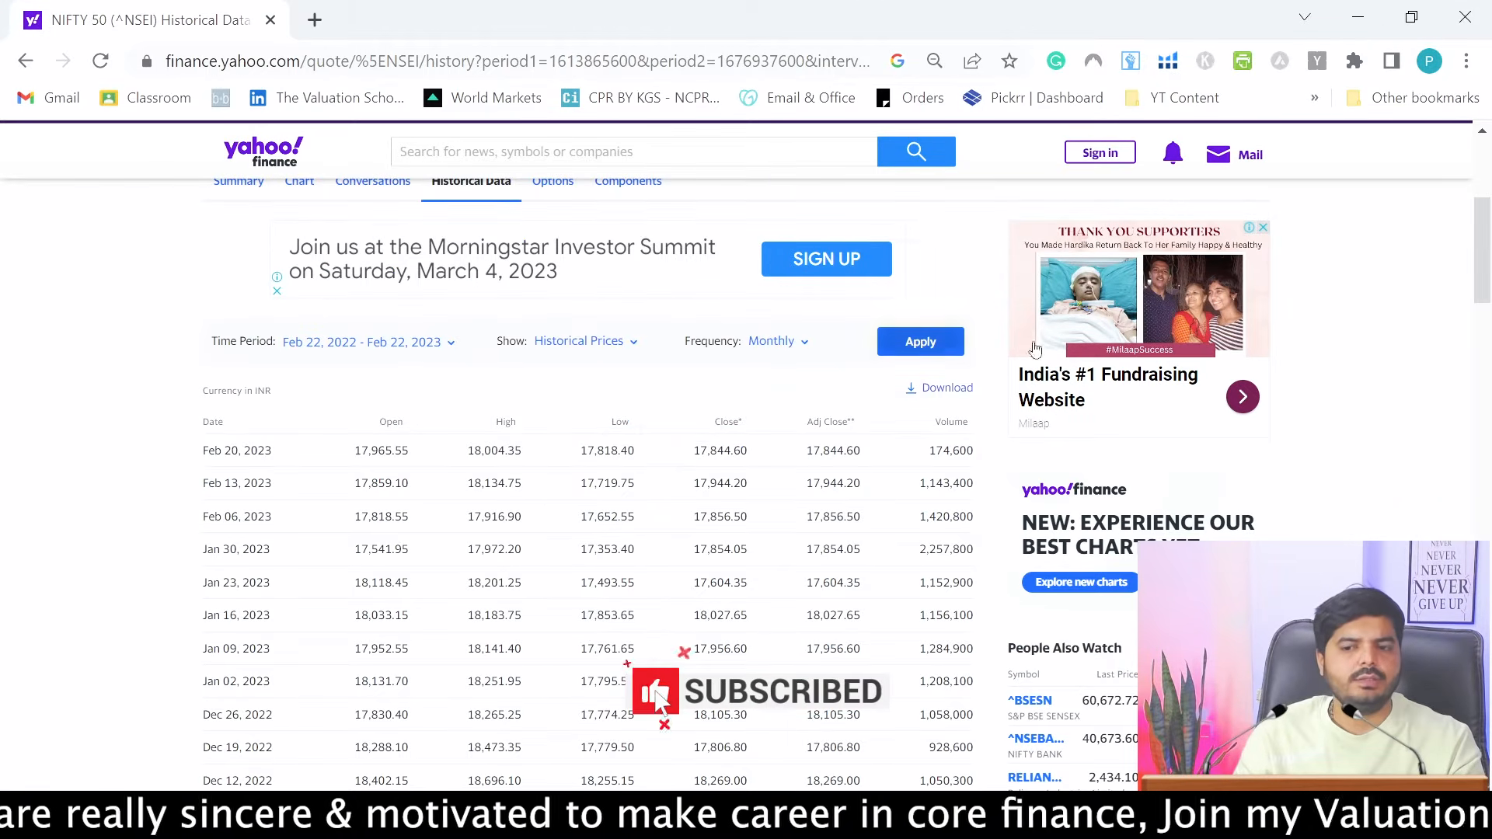
left_click(941, 353)
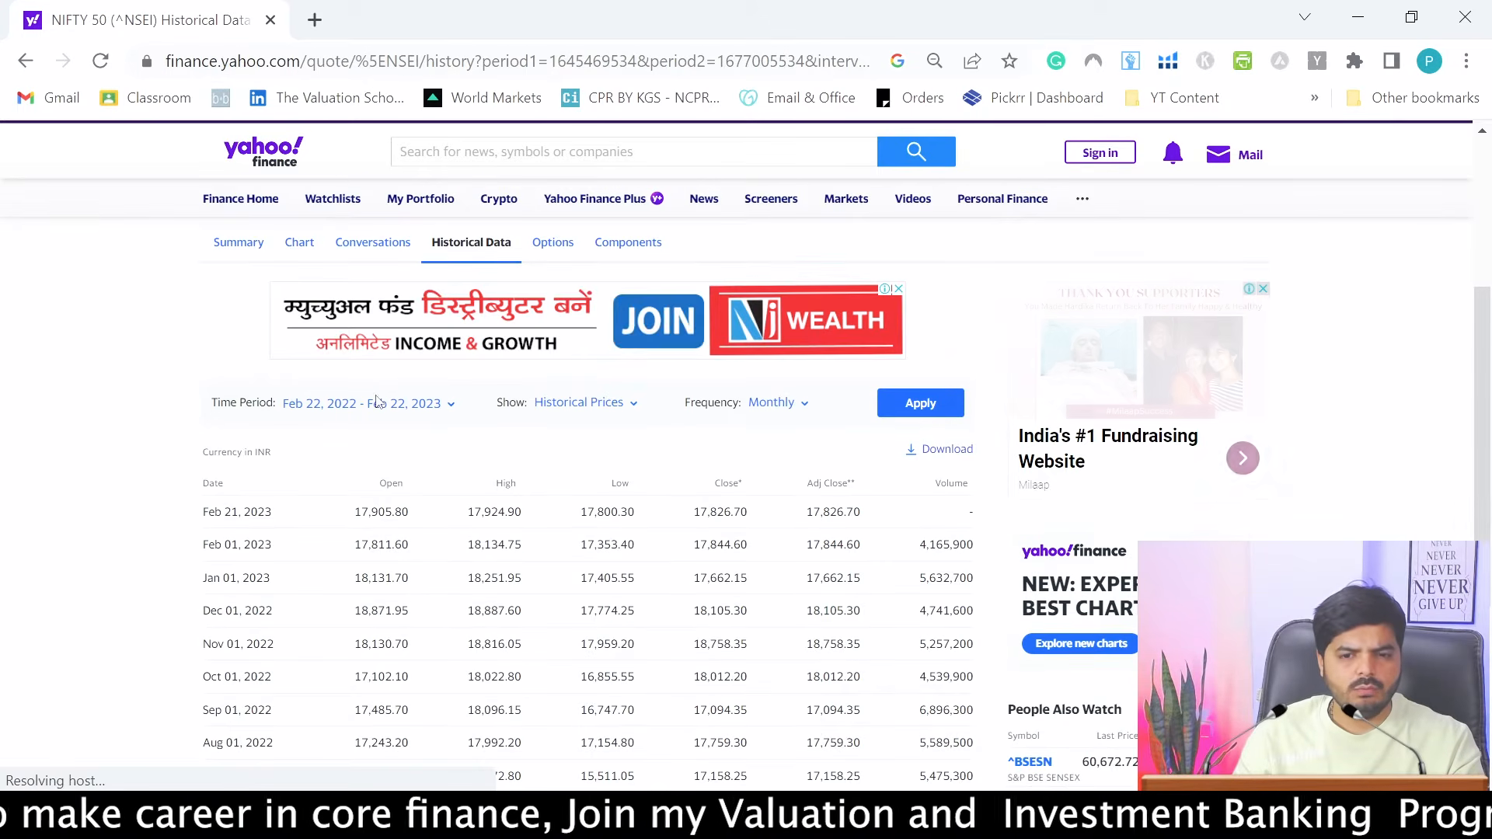
left_click(388, 405)
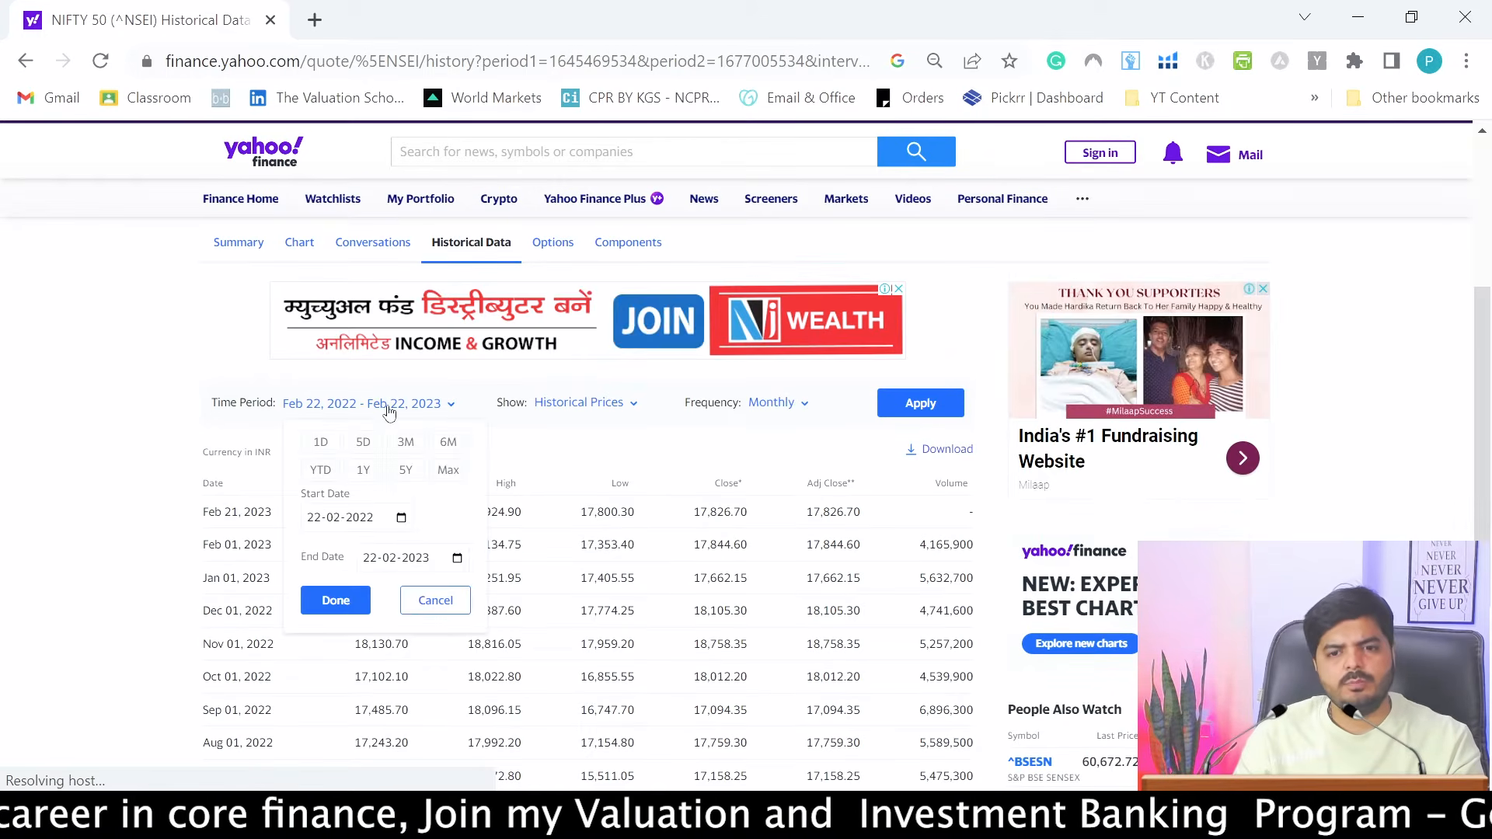
left_click(444, 471)
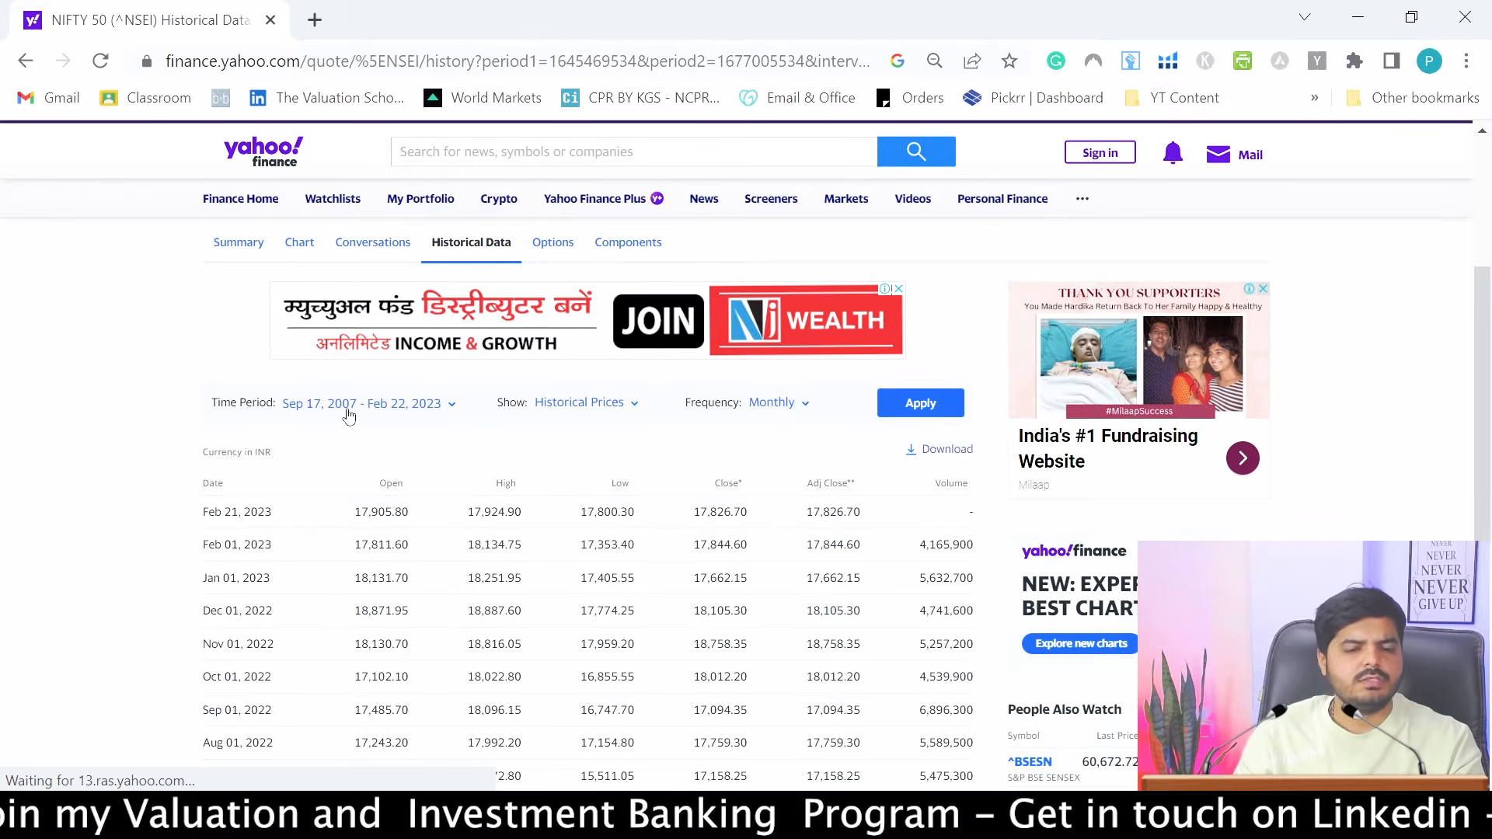
left_click(917, 404)
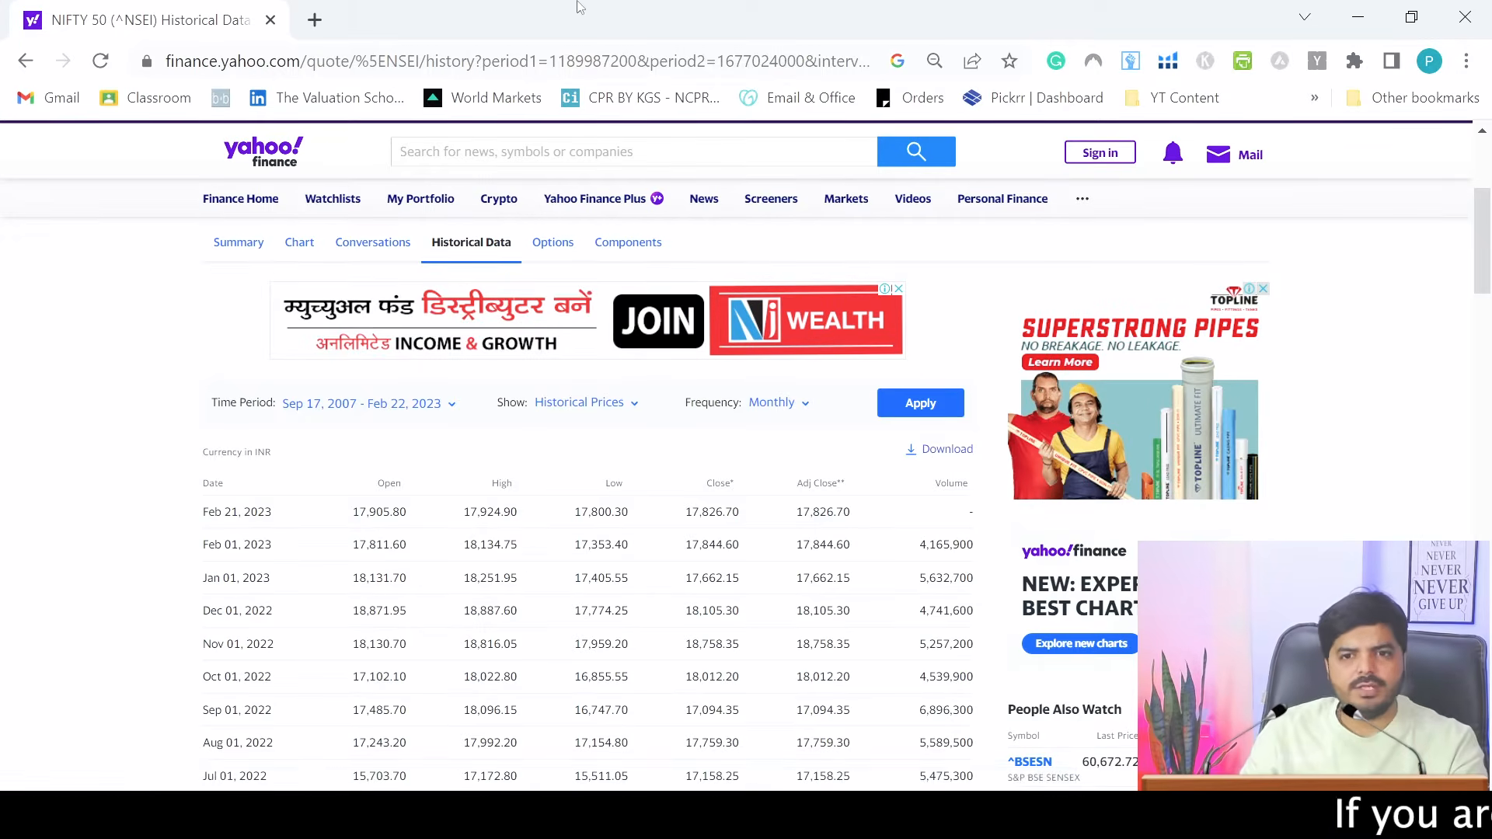
Open the PrimeInvestor website at primeinvestor.in
left_click(592, 52)
type("pr")
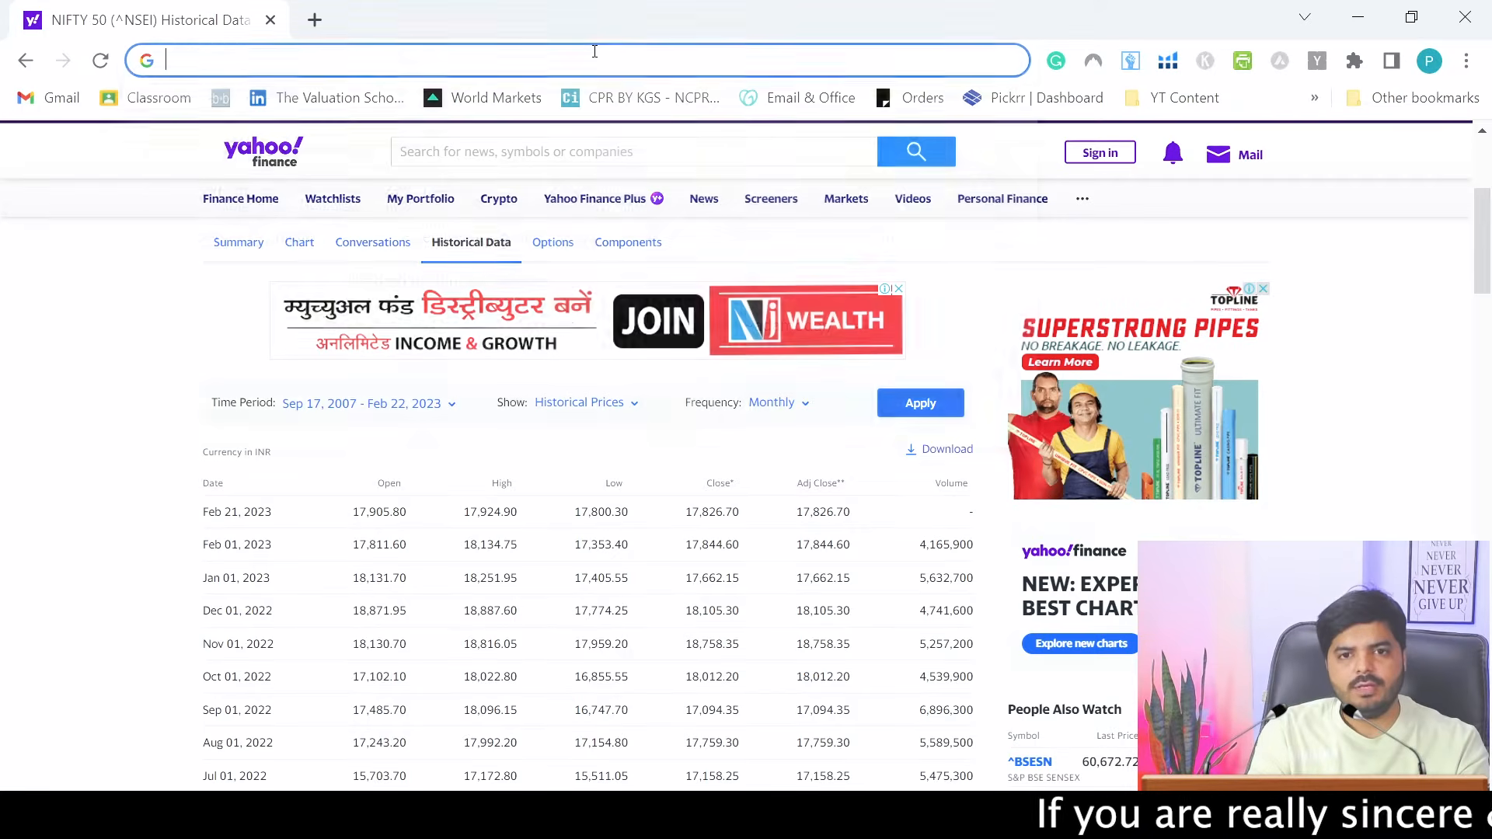
type("imei")
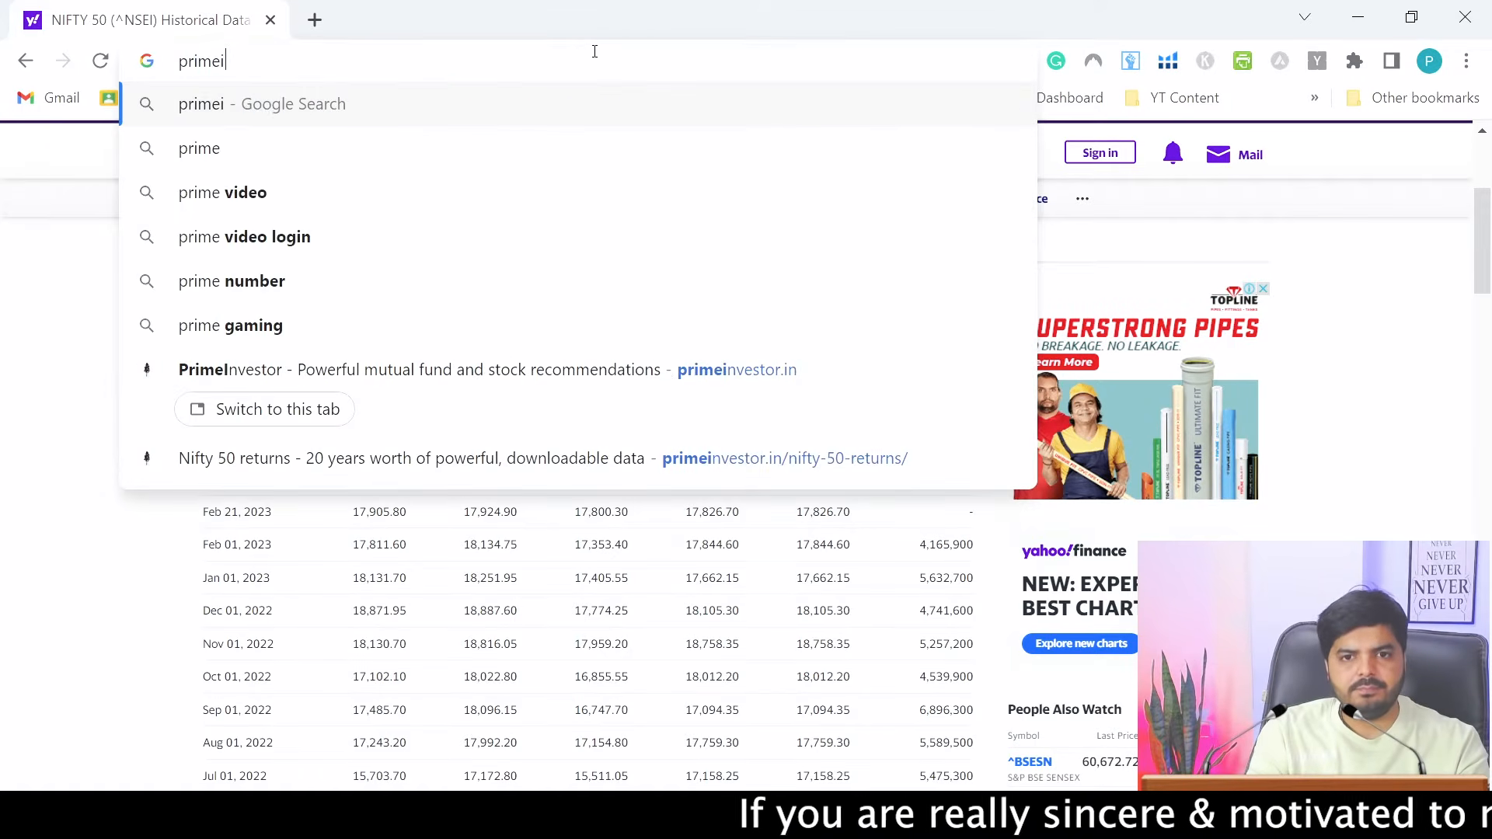
key("Down")
key("Down")
key("Down")
key("Down")
key("Down")
key("Down")
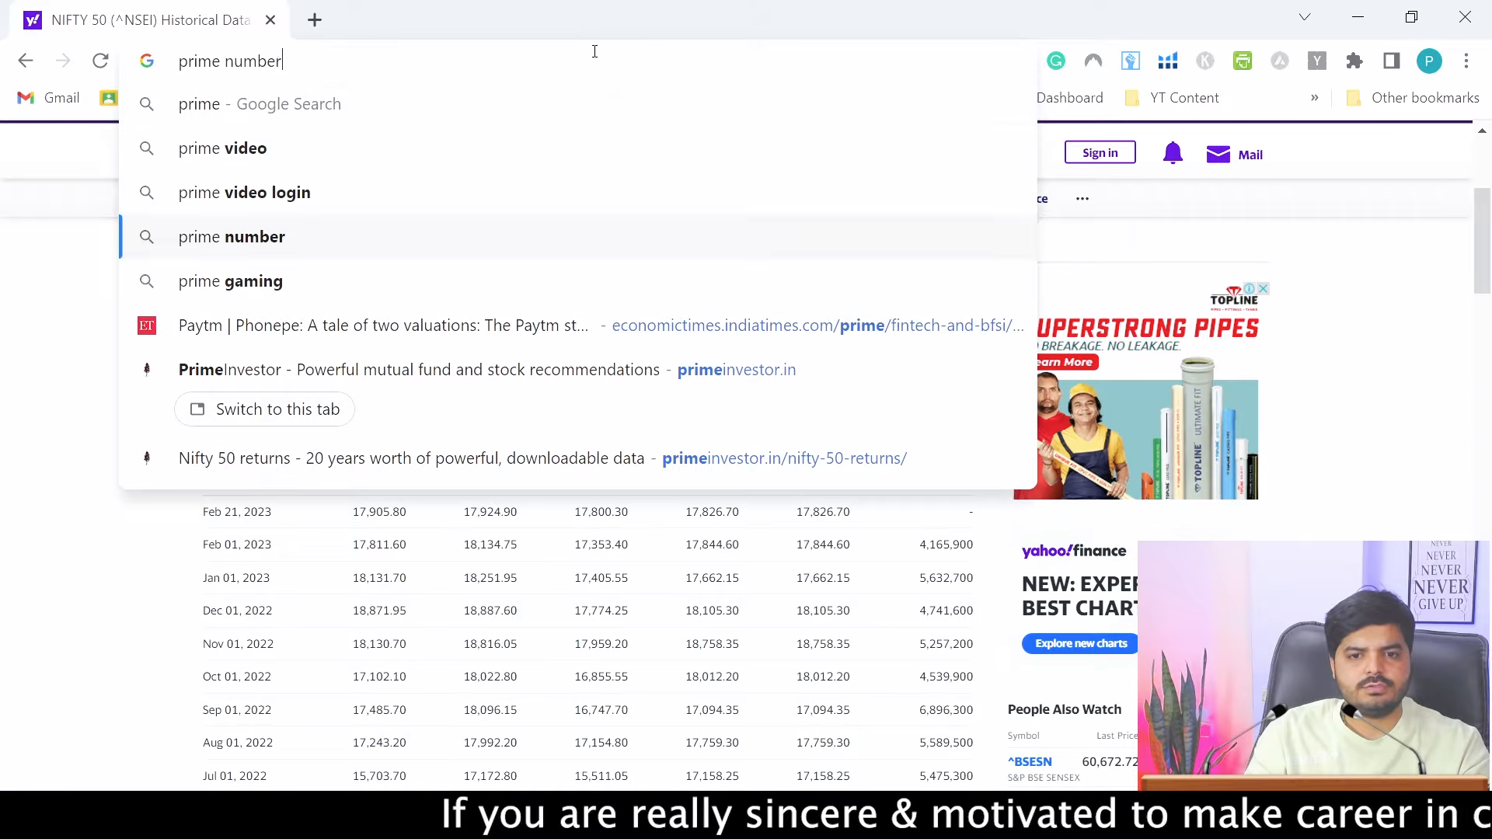
key("Return")
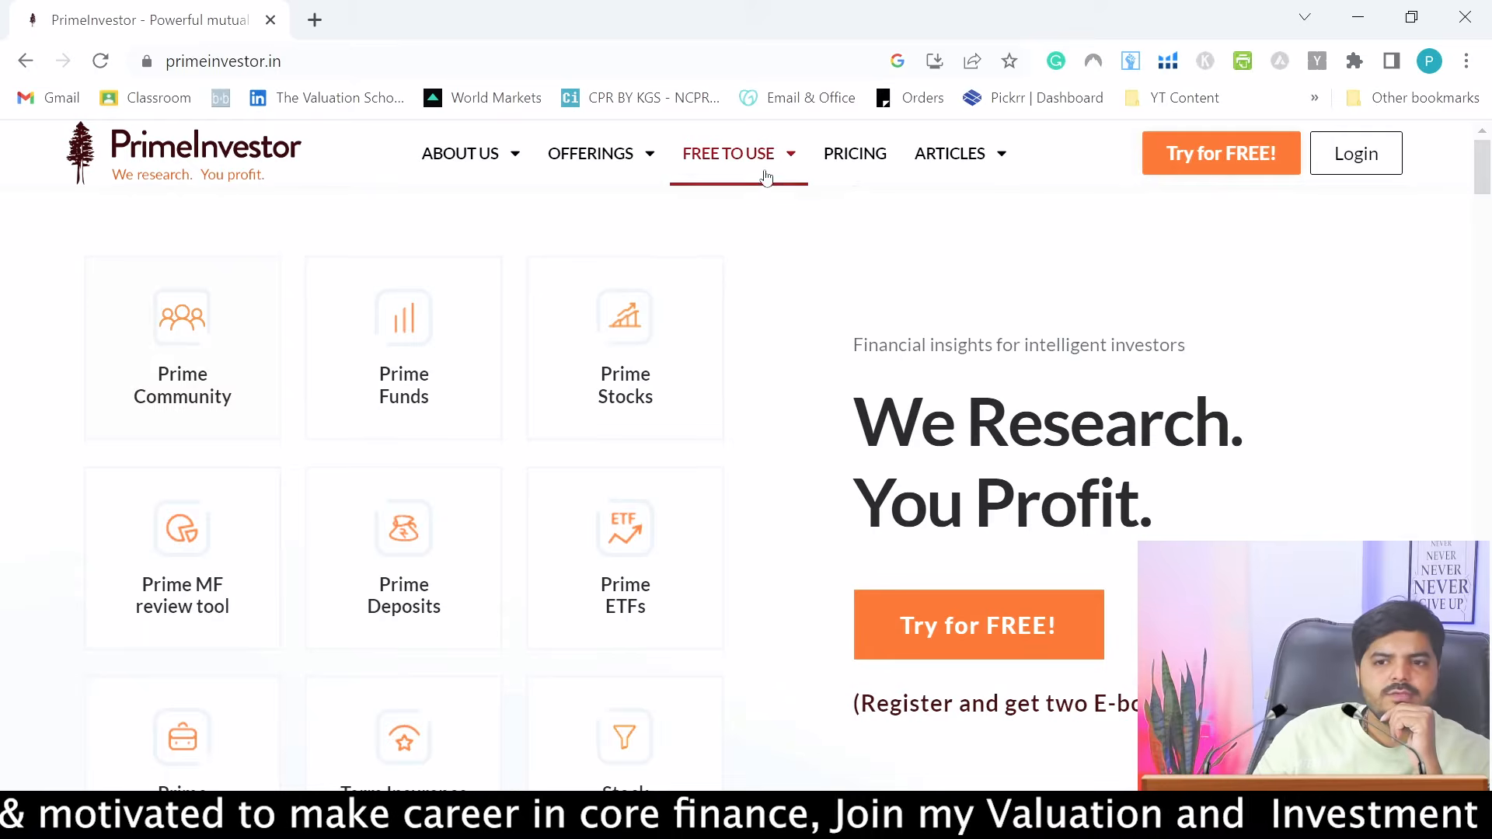
Open PrimeInvestor's free Nifty 50 Returns - Last 20 years page, review the monthly and annual returns table, and download its data
mouse_move(766, 172)
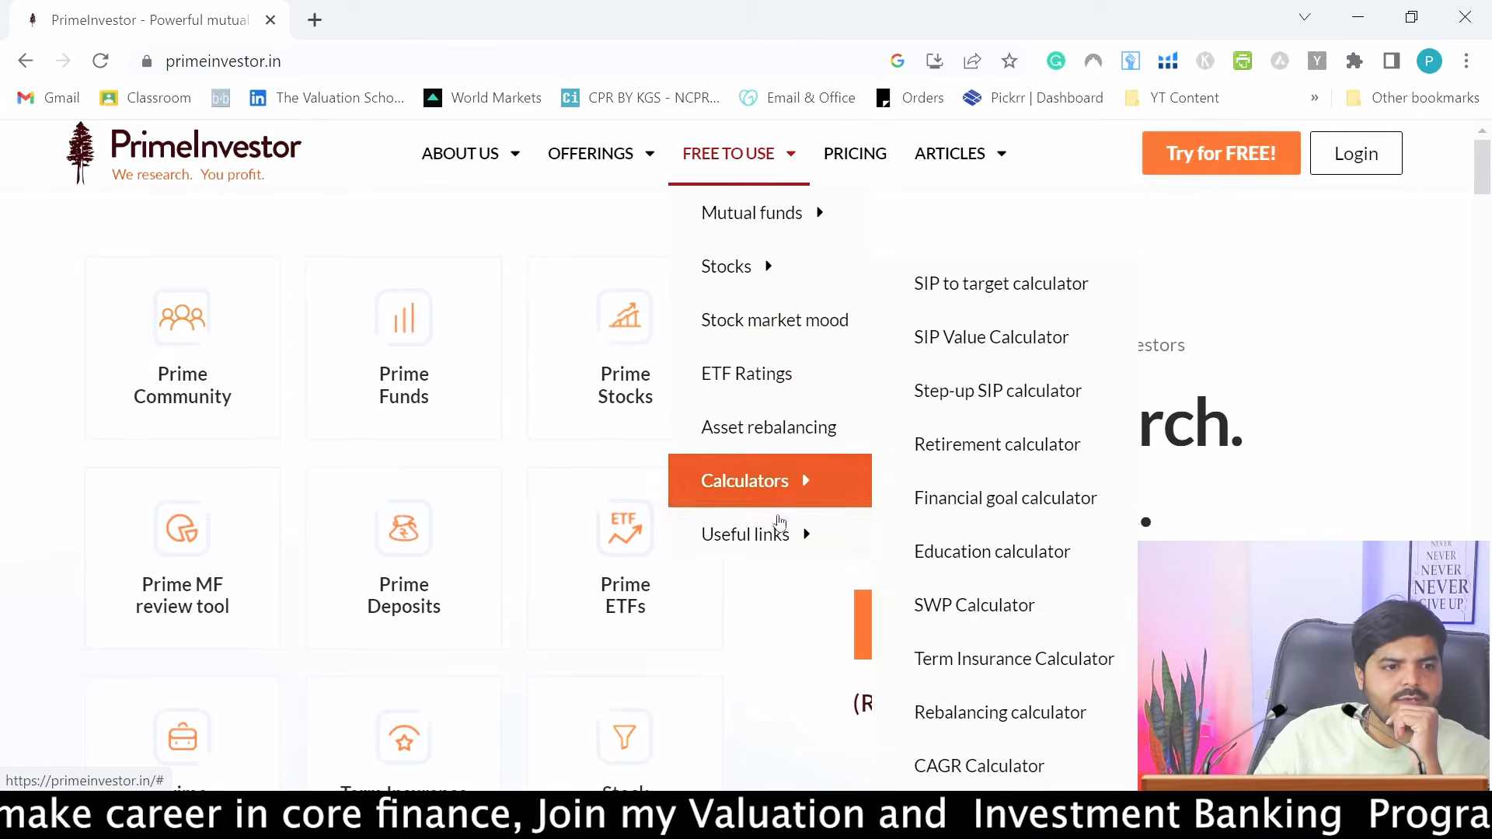
mouse_move(781, 536)
left_click(973, 593)
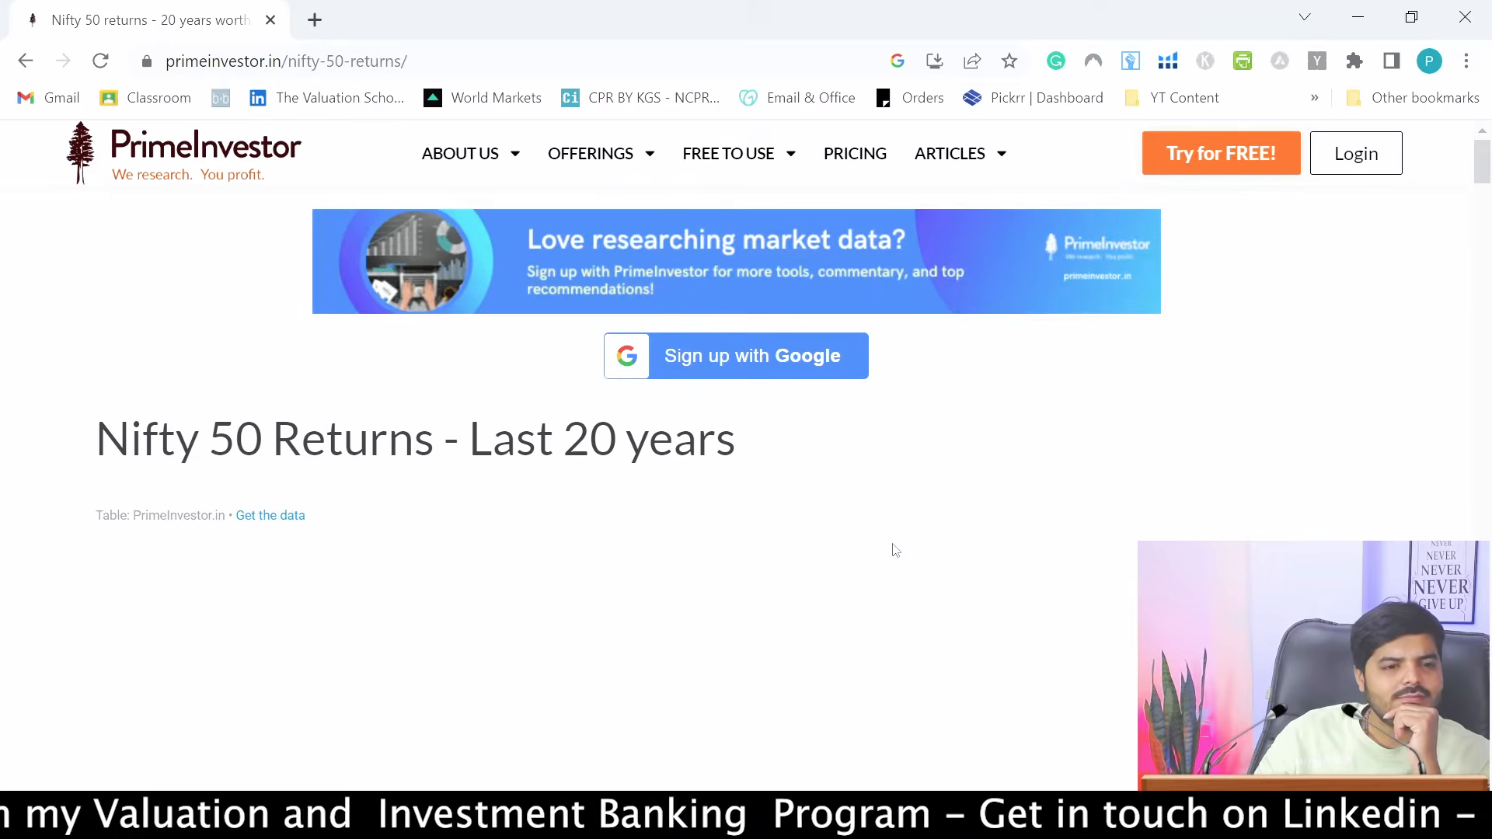
left_click_drag(1483, 164, 1483, 179)
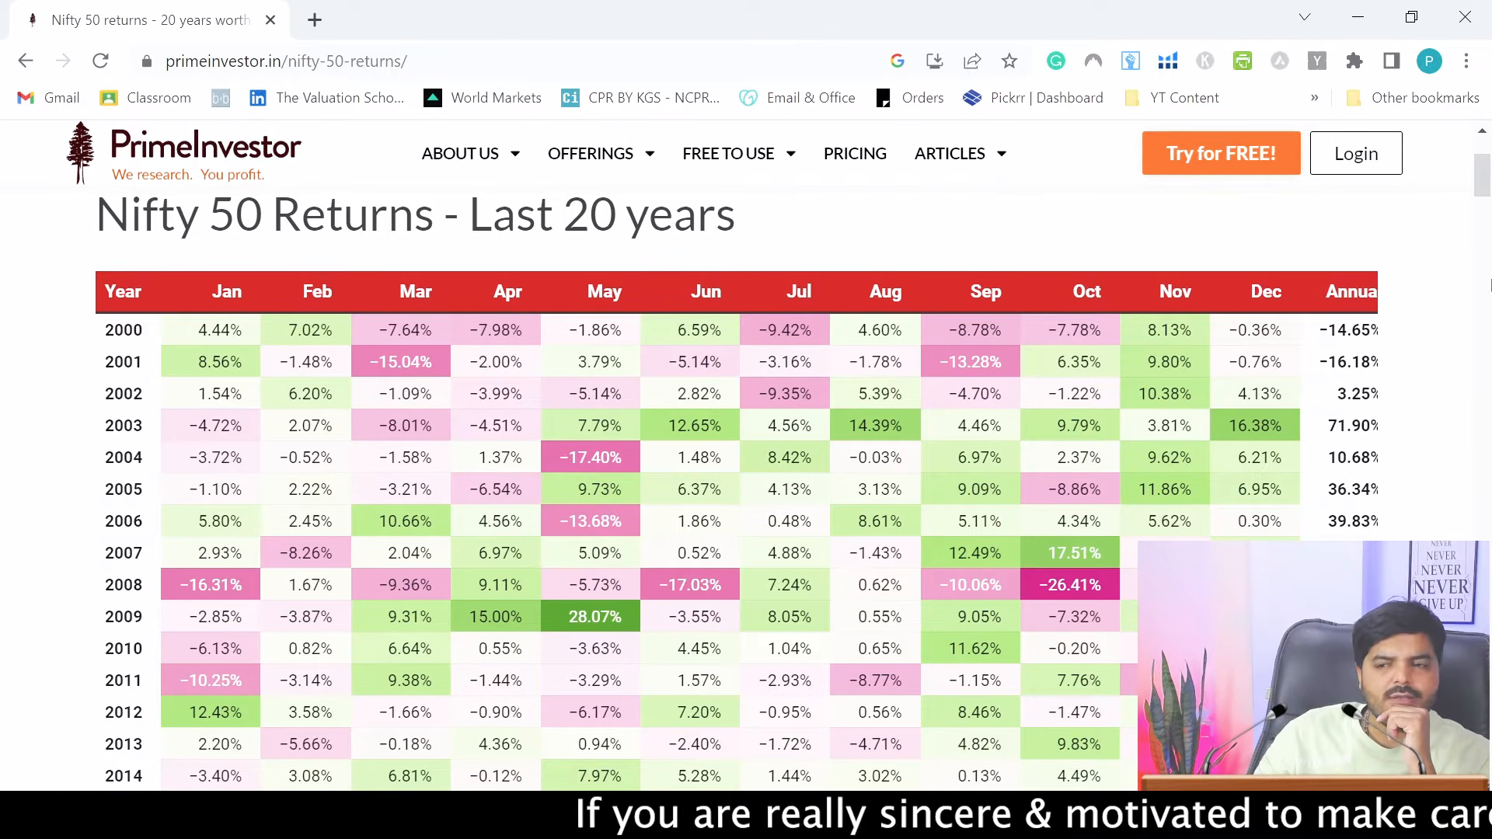
left_click_drag(1483, 171, 1484, 209)
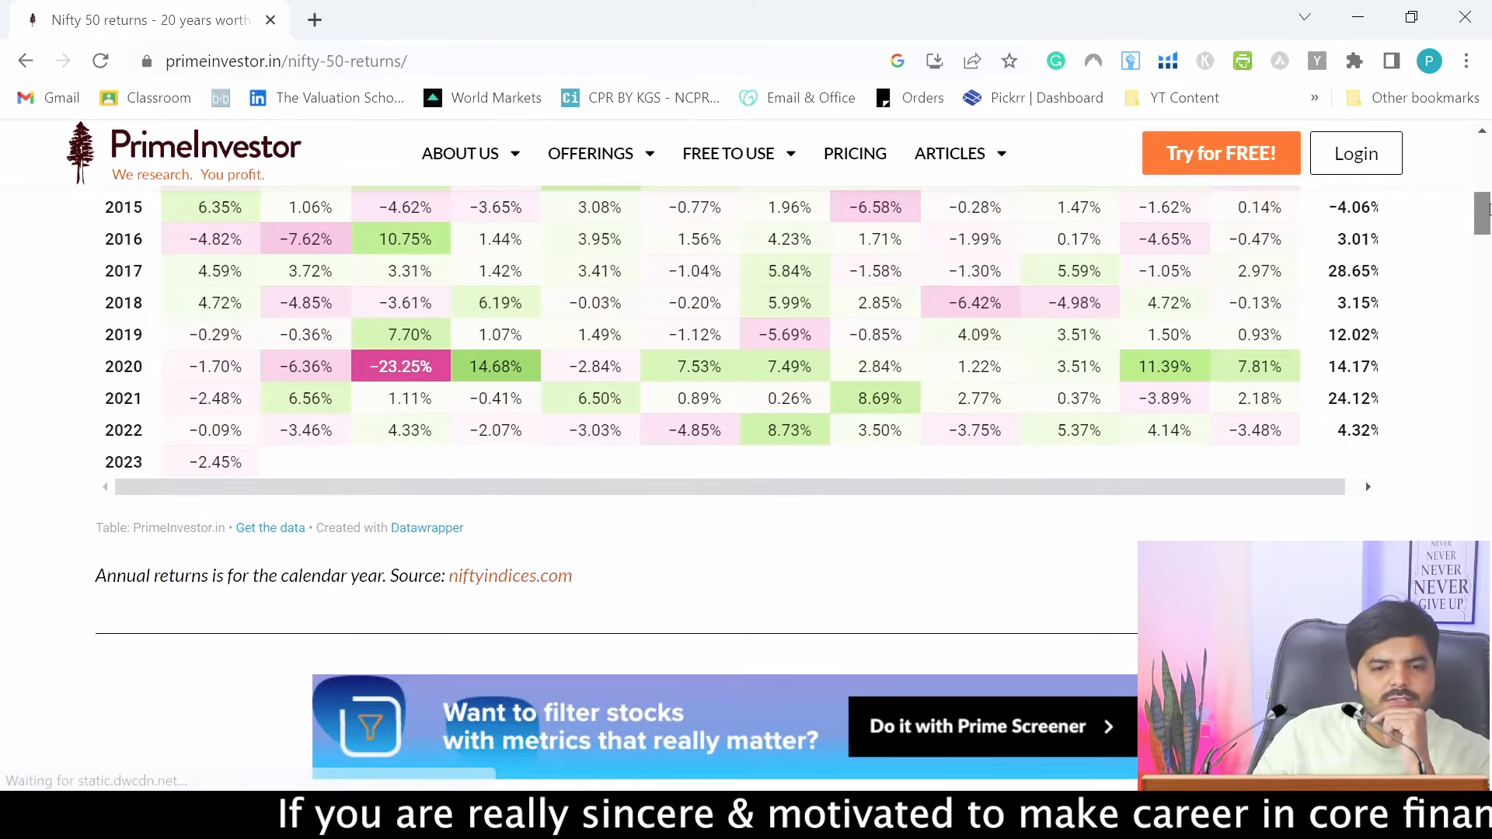
left_click(262, 530)
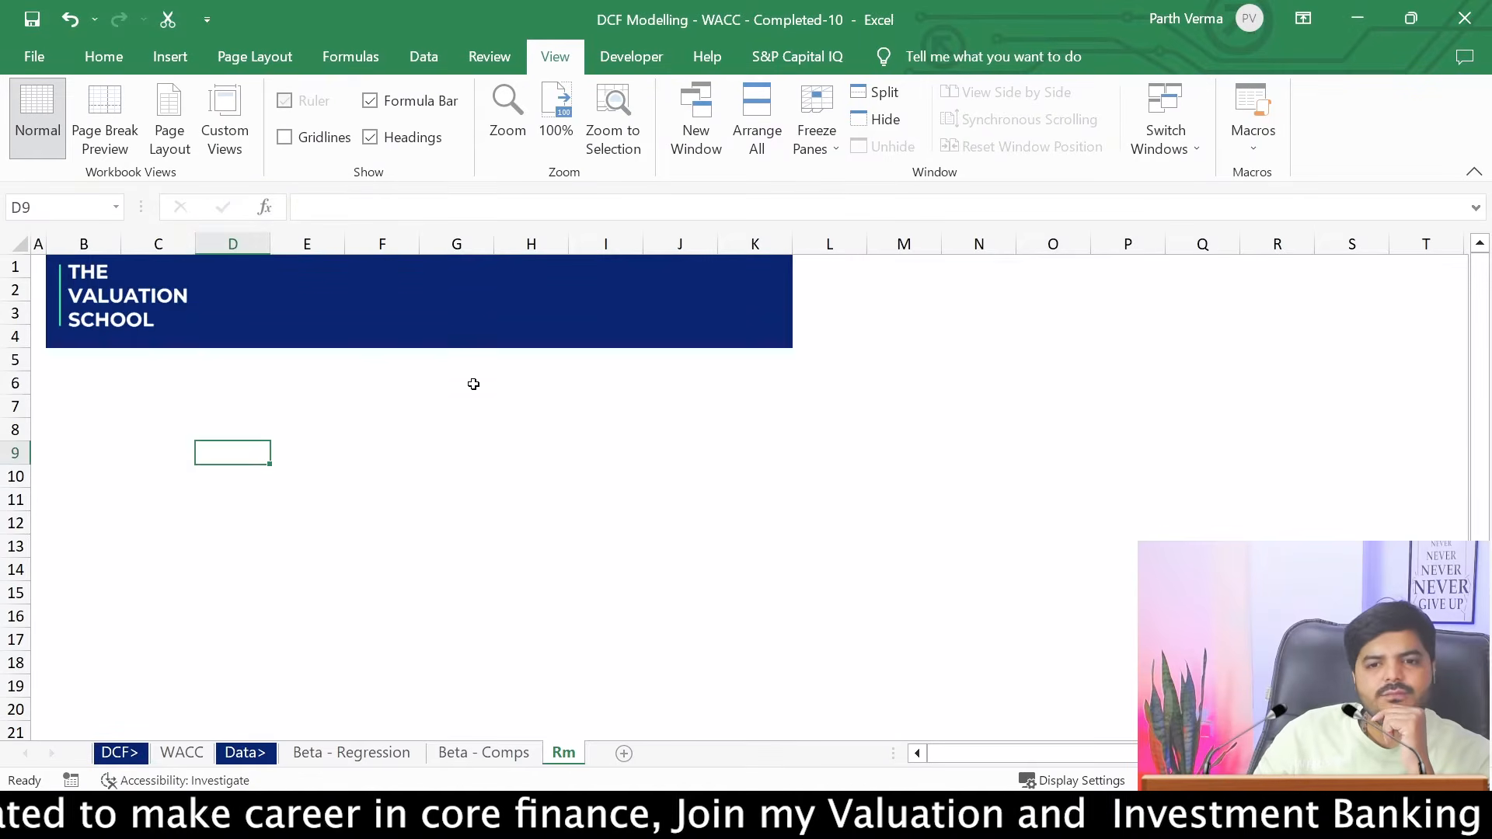
Copy the whole Year column from the downloaded 81FW8 (1) workbook and paste it into the Rm sheet starting at B8
left_click(473, 383)
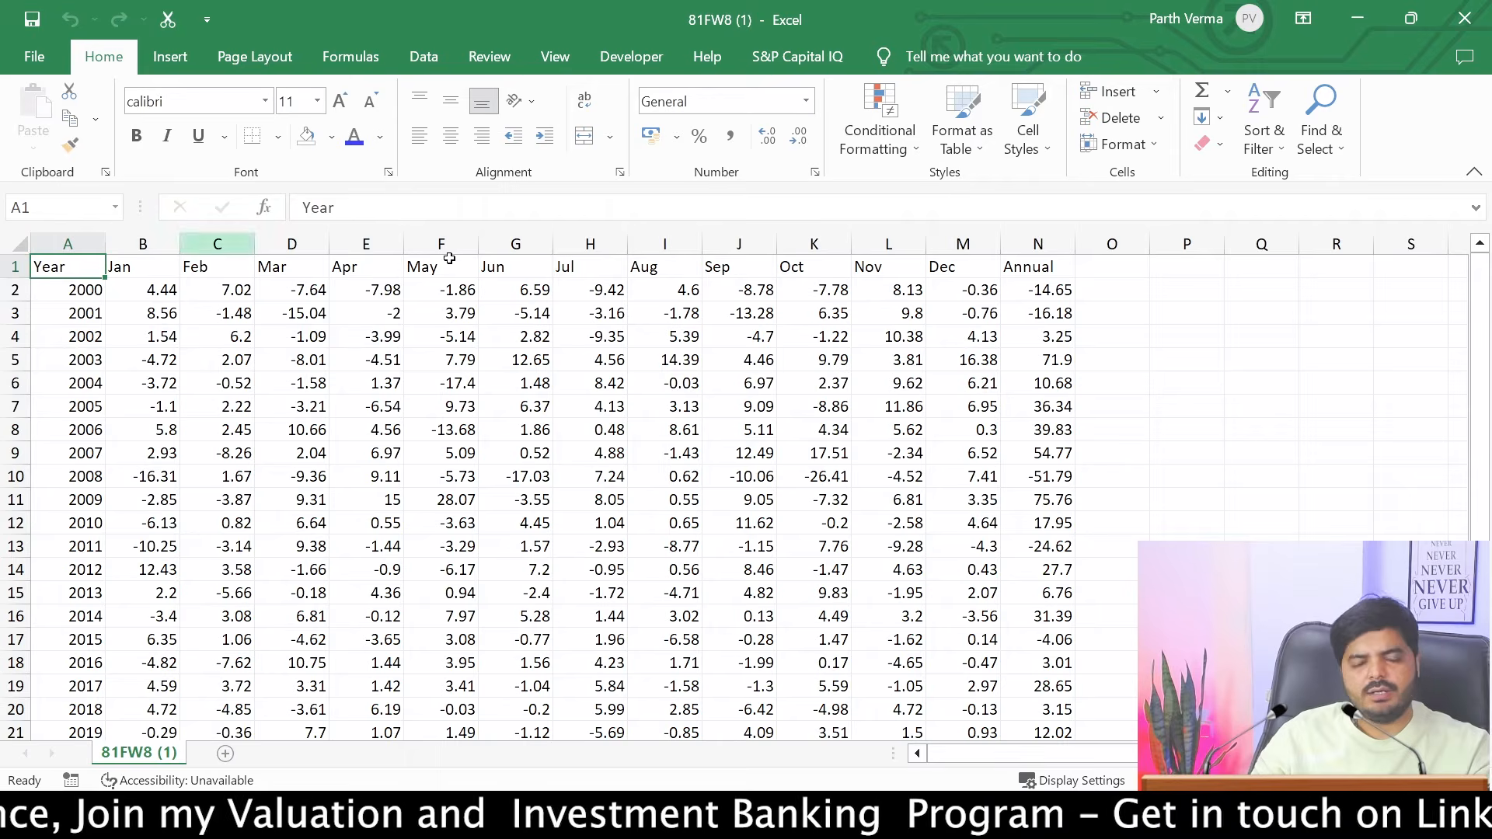
key("ctrl+shift+Down")
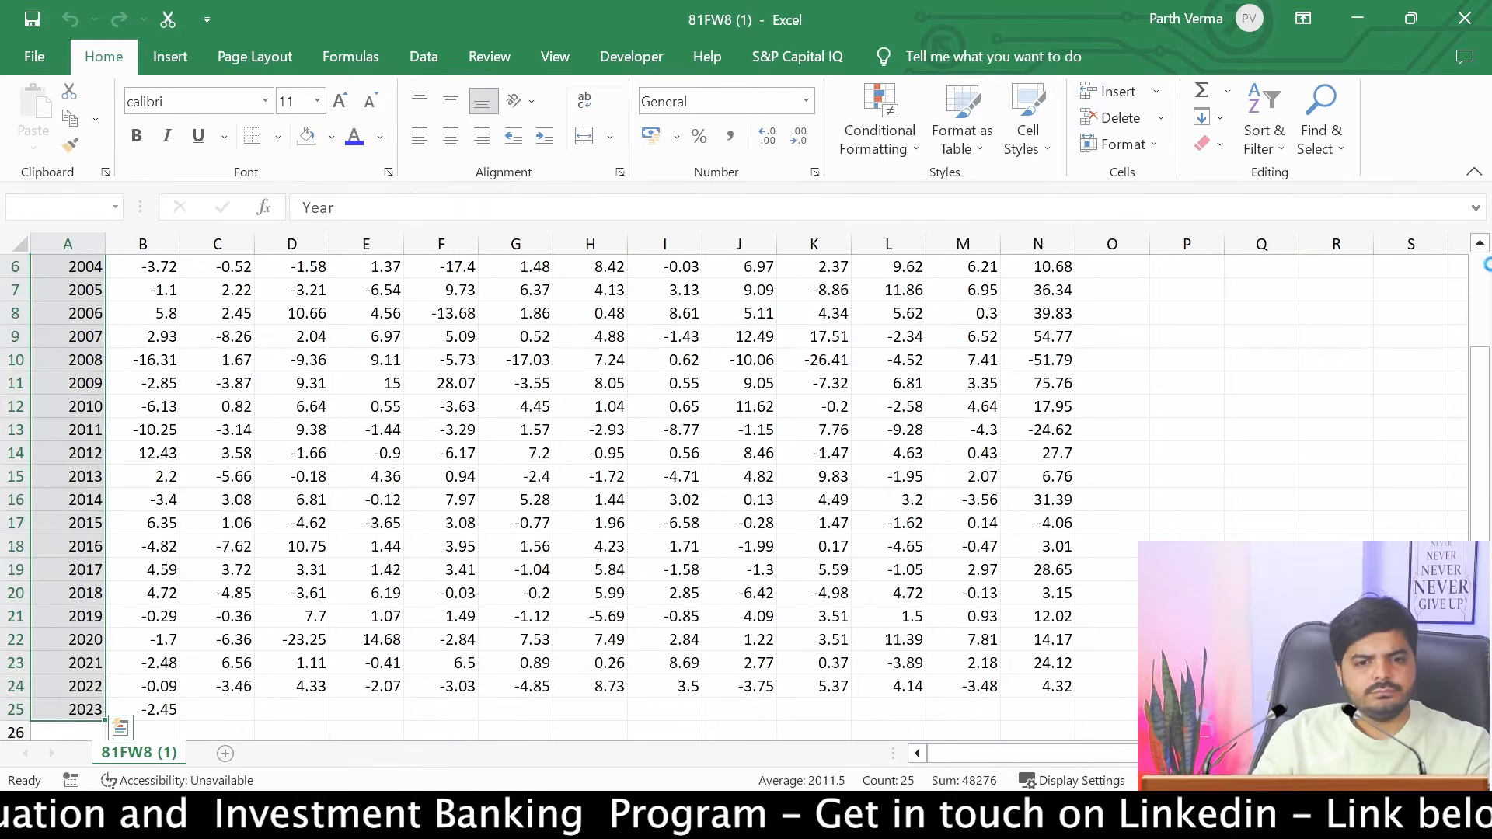
key("ctrl+c")
key("alt+Tab")
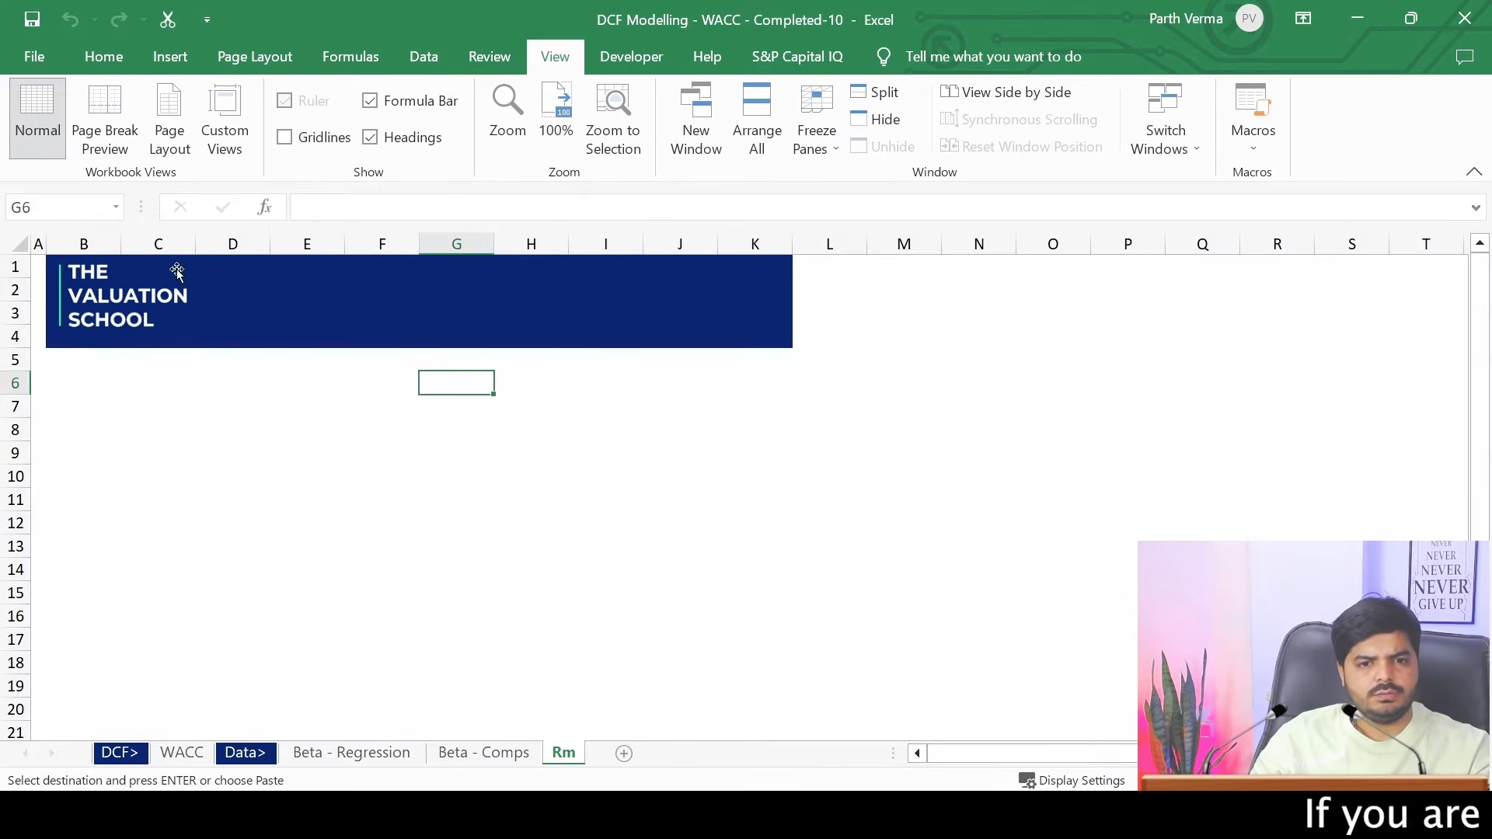
left_click(92, 405)
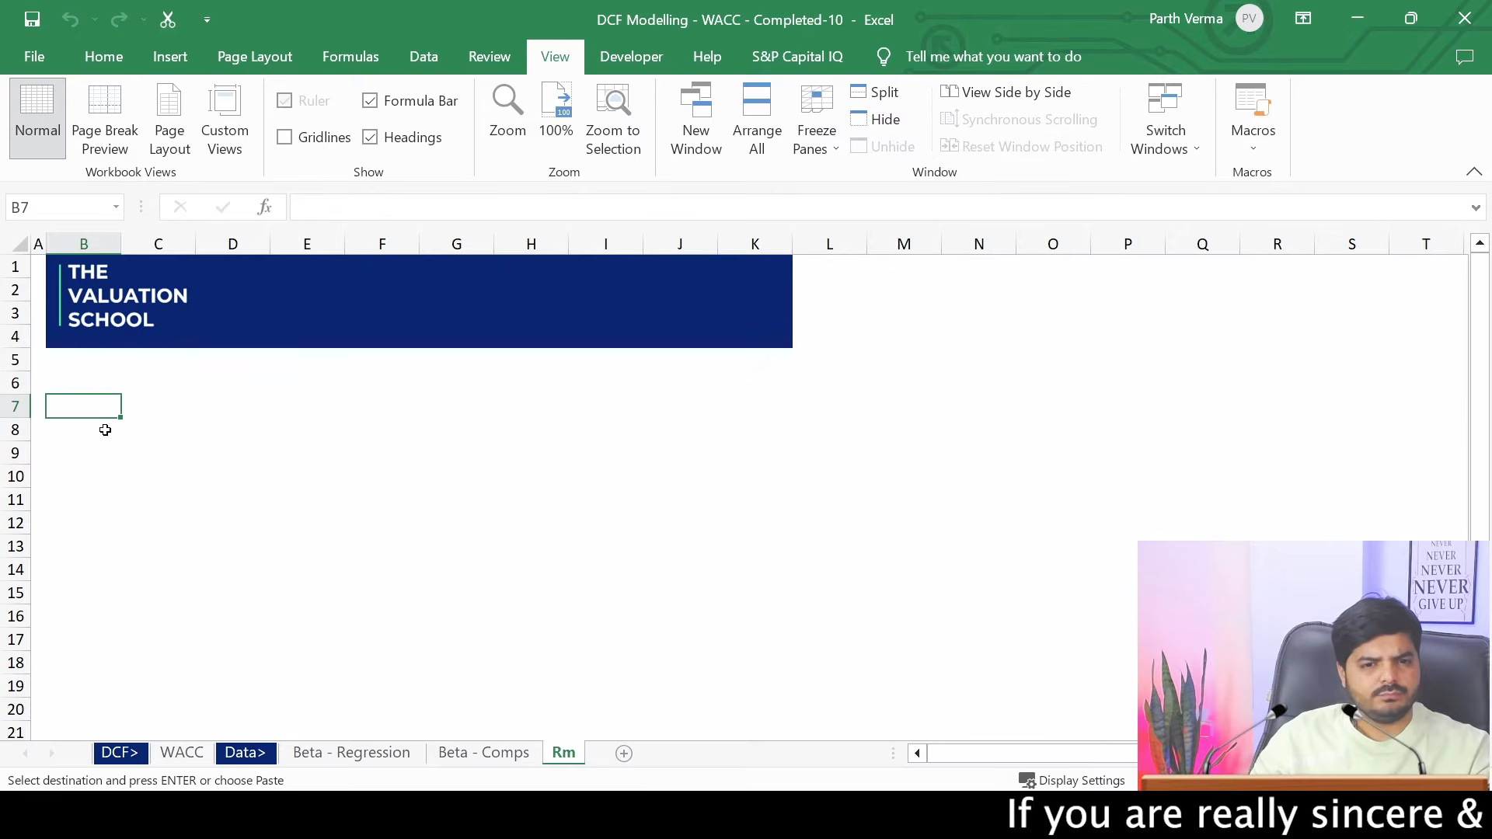
left_click(100, 430)
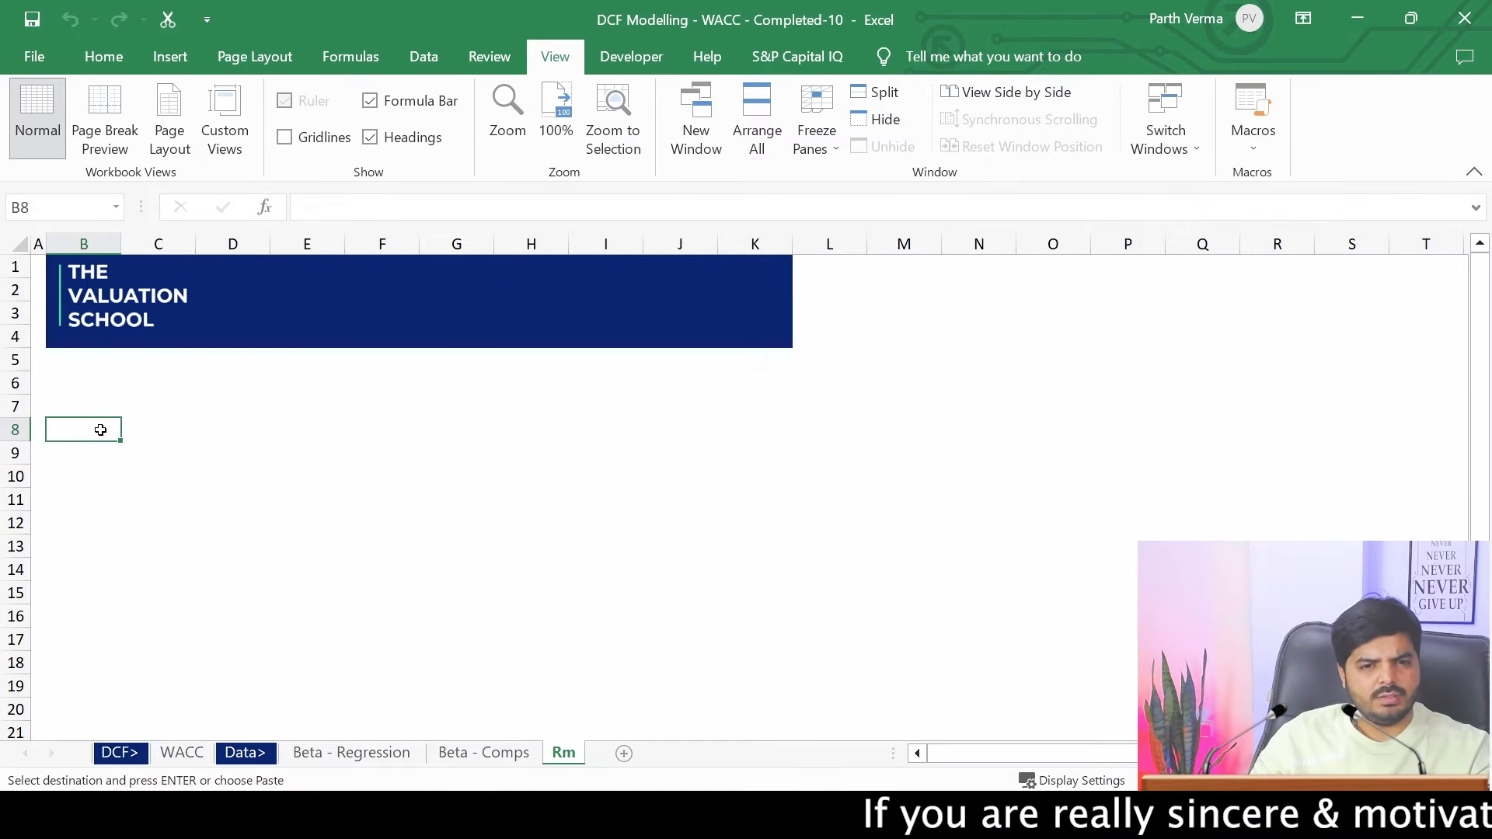
key("ctrl+v")
left_click(237, 436)
left_click(101, 435)
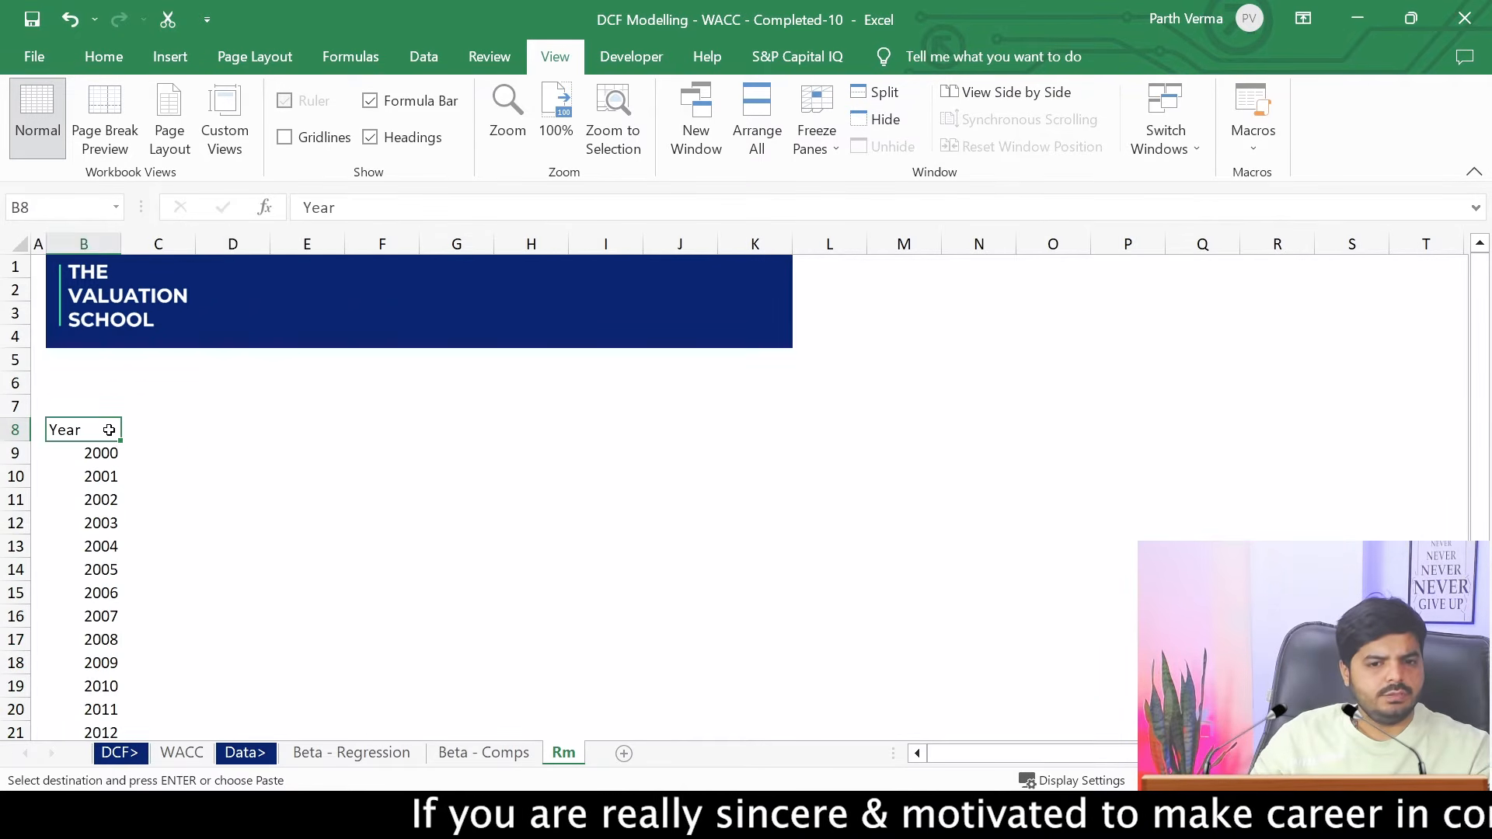
Left-align the Year header and all the years beneath it in column B
key("ctrl+shift+Down")
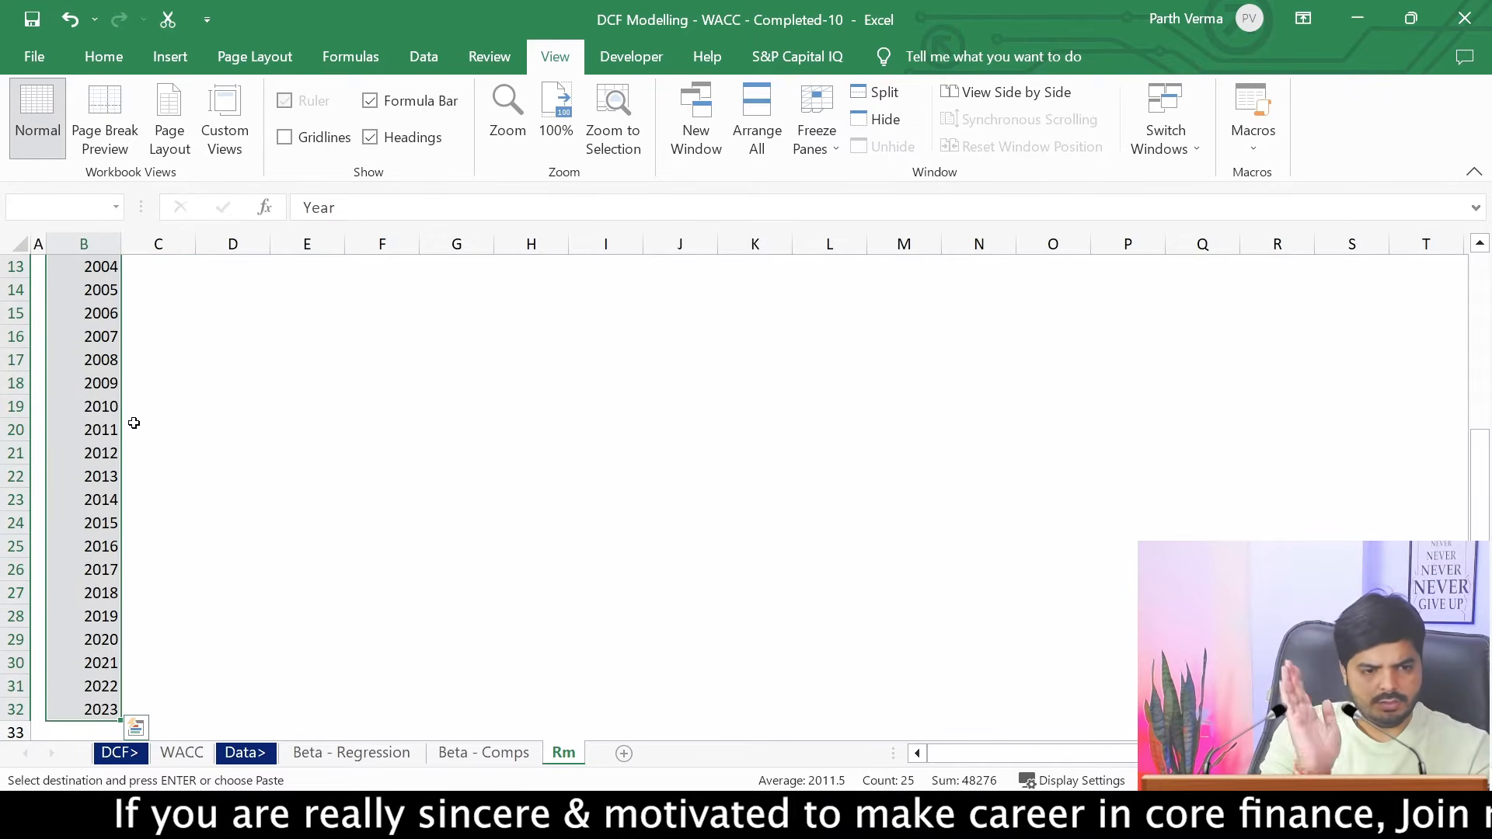
key("alt")
key("a")
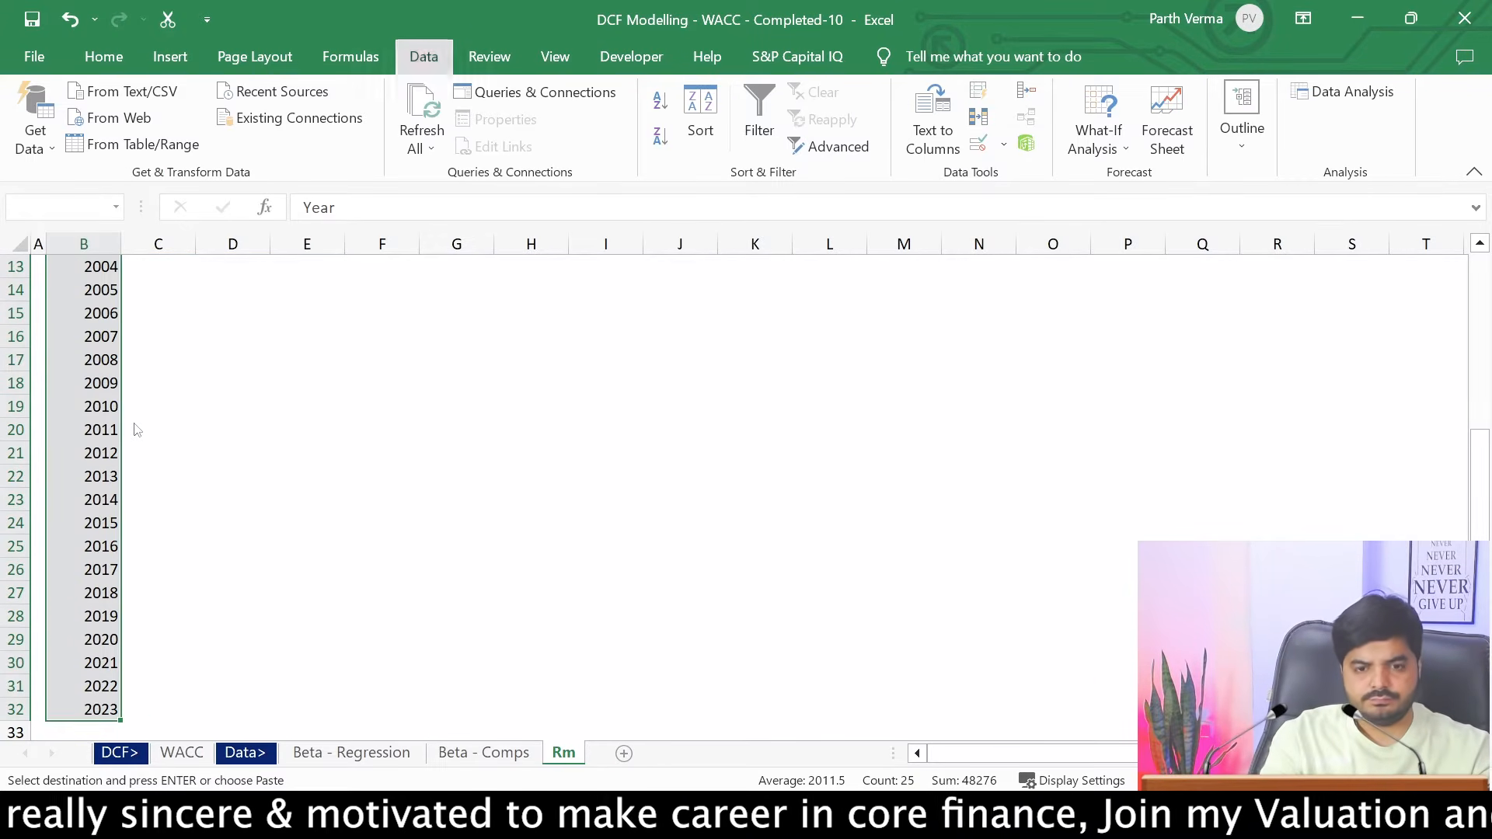
key("l")
key("Escape")
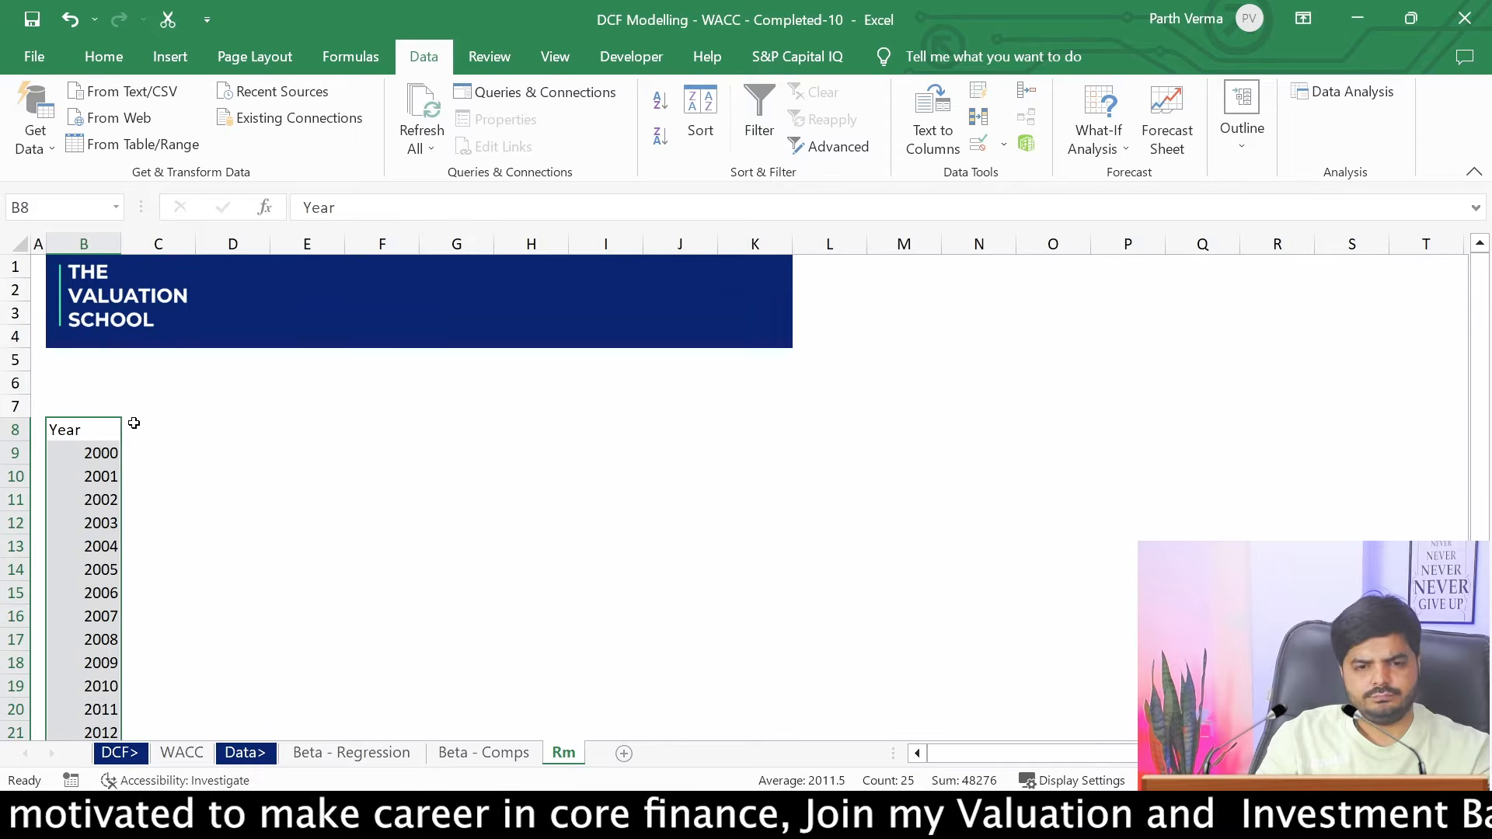
key("alt+h")
key("e")
key("f")
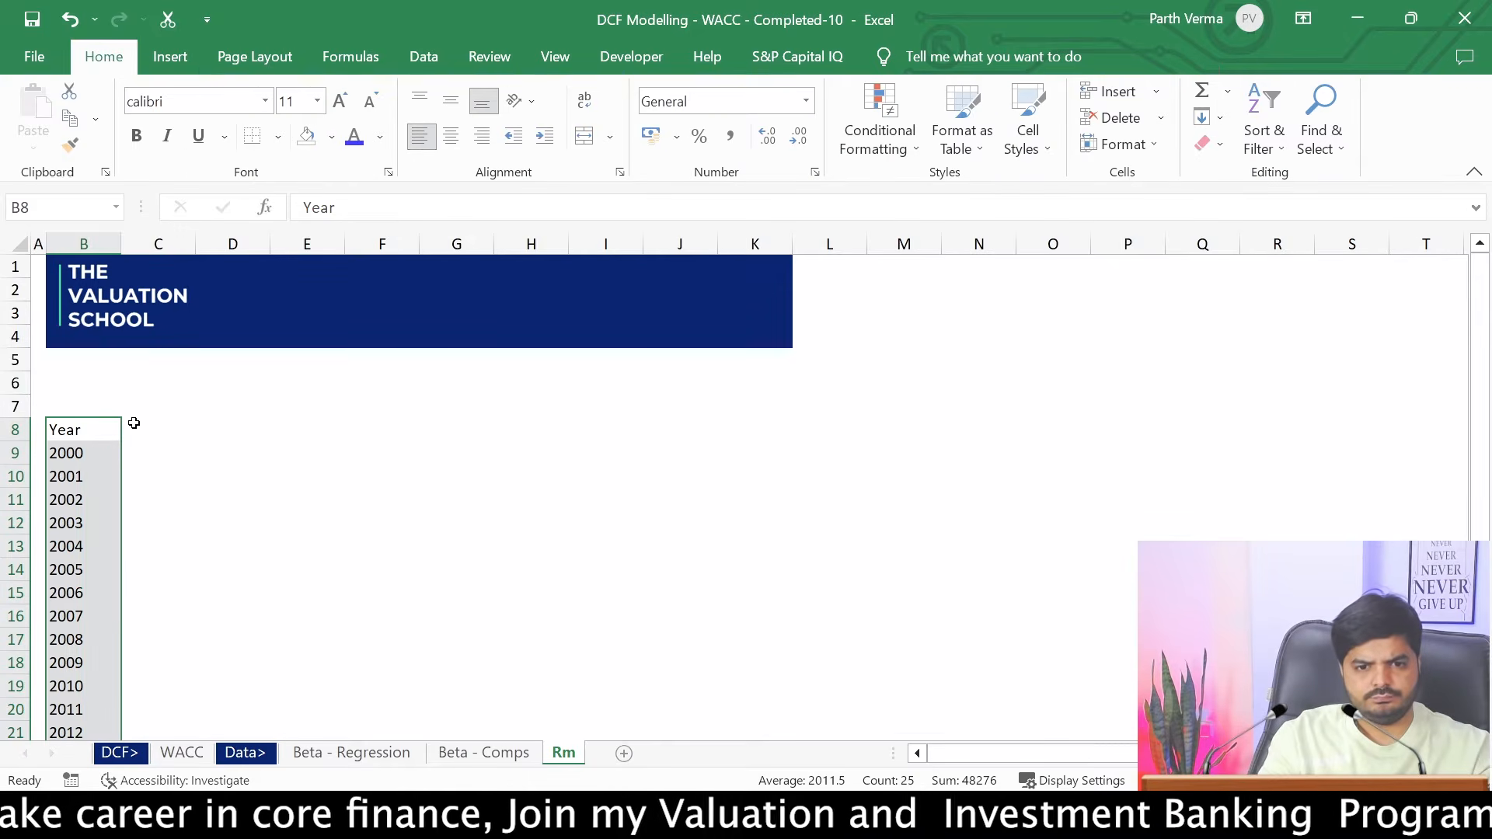
Copy the Annual column from the 81FW8 (1) workbook and paste it beside the years in the Rm sheet, starting at C8
key("Up")
key("Down")
key("Right")
key("alt+Tab")
left_click(1074, 346)
key("ctrl+Up")
key("Down")
key("Up")
key("ctrl+shift+Down")
key("ctrl+c")
key("alt+Tab")
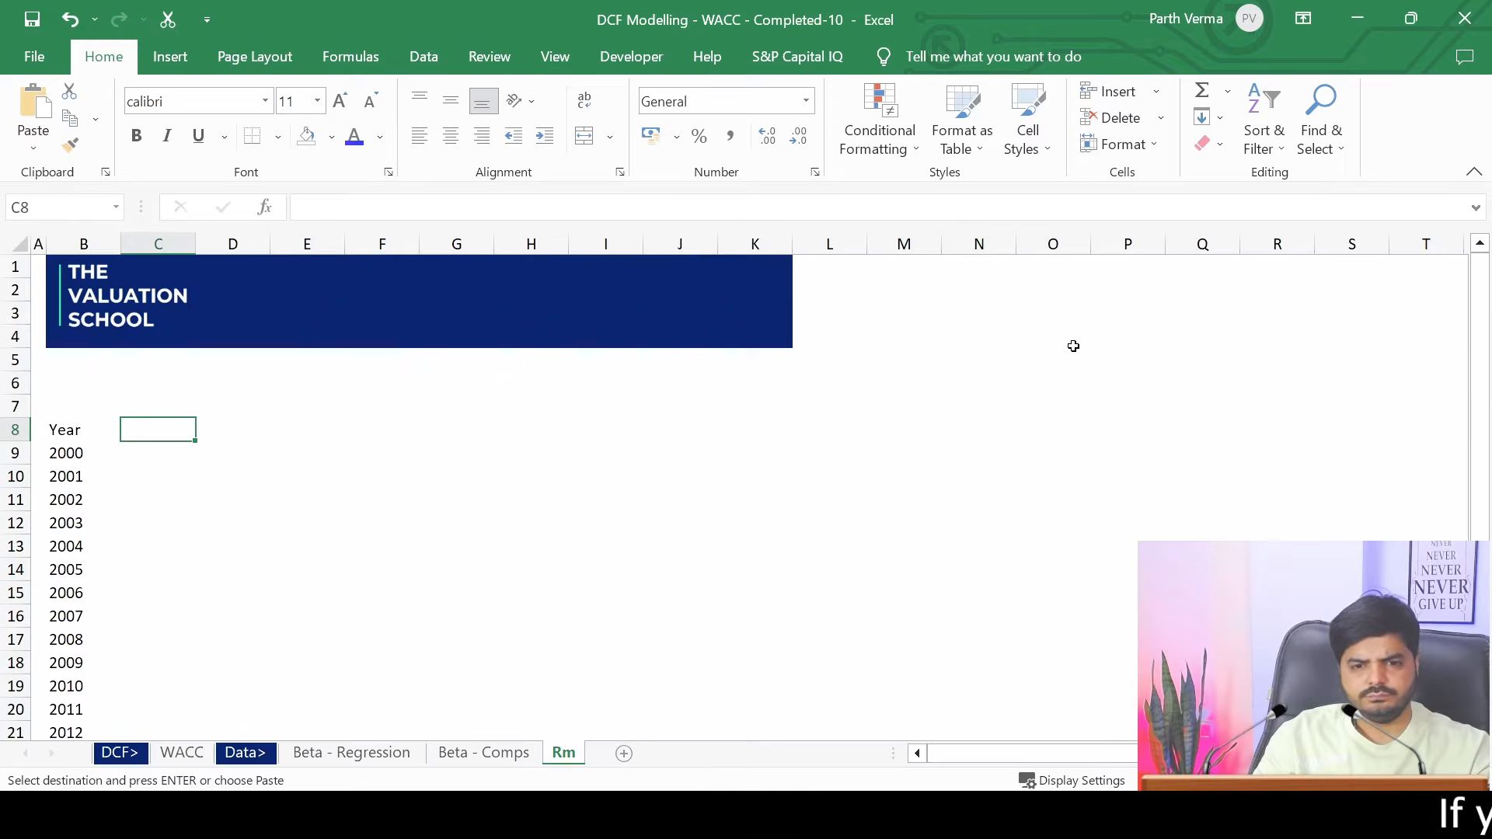
key("ctrl+v")
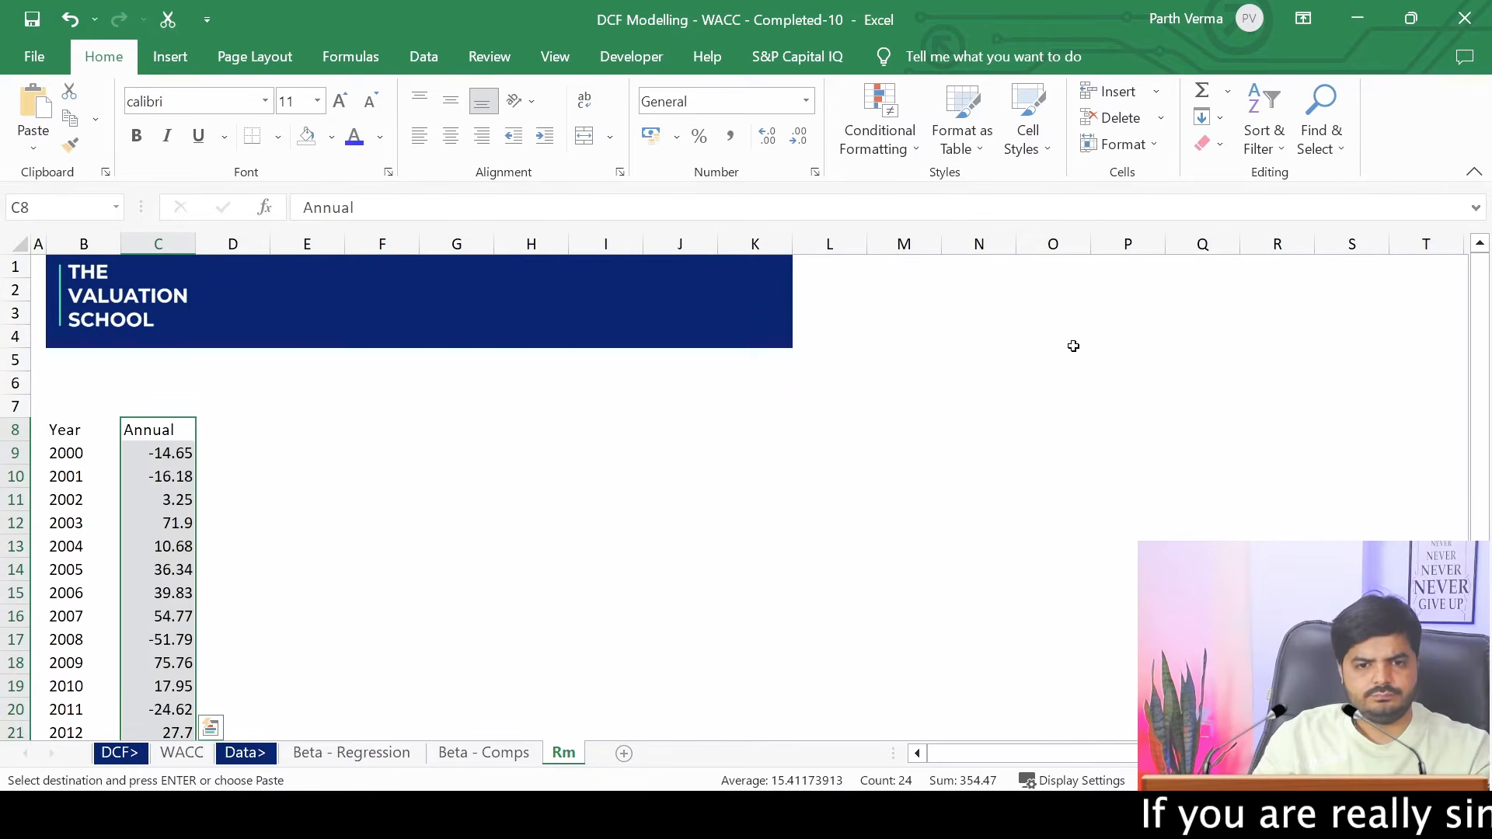
Right-align the pasted Annual header and returns in column C
key("alt+h")
key("a")
key("r")
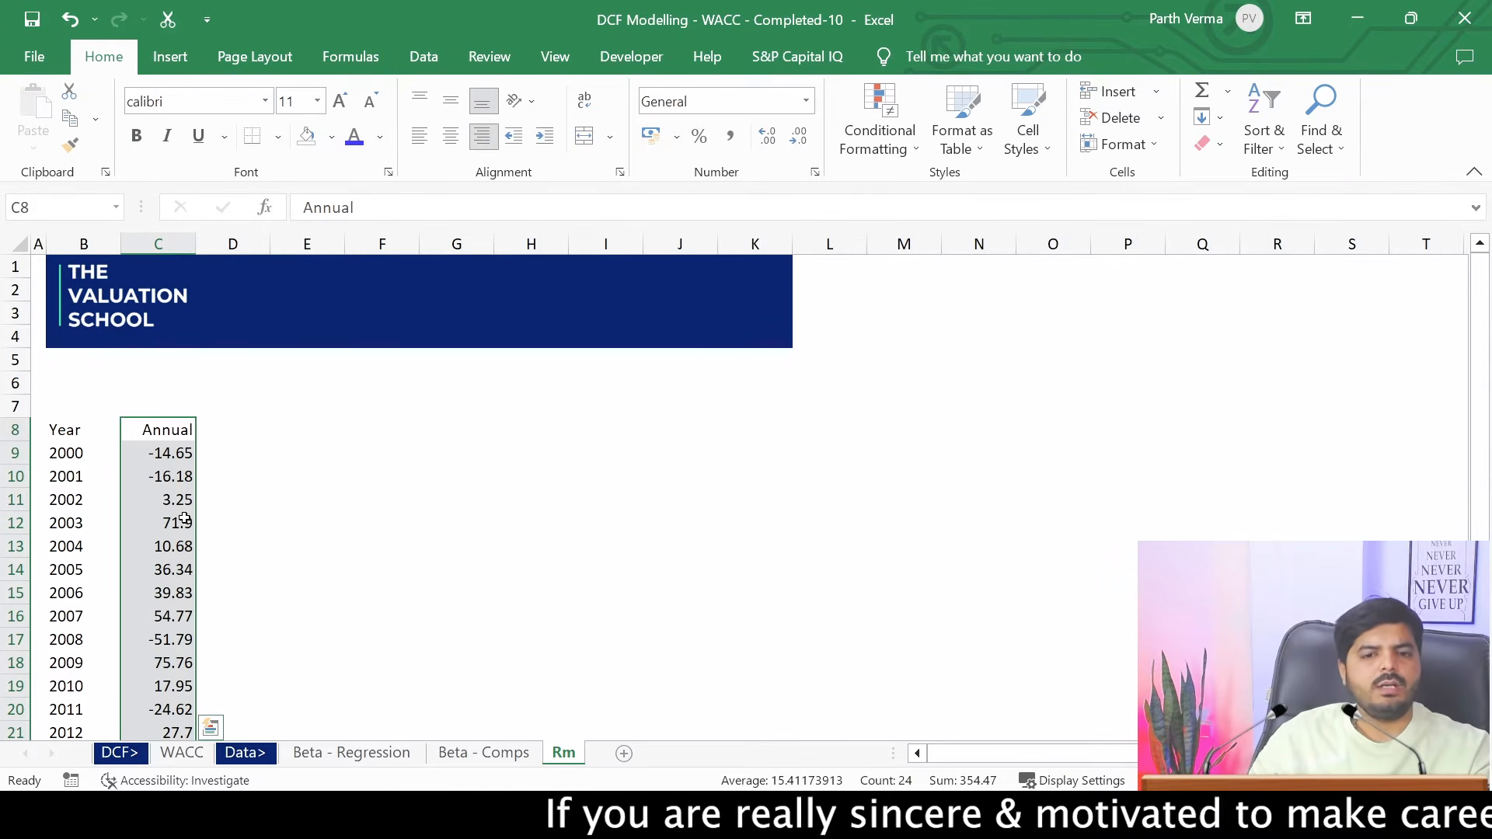
Try to format the annual returns in C9:C31 directly as percentages
left_click(176, 447)
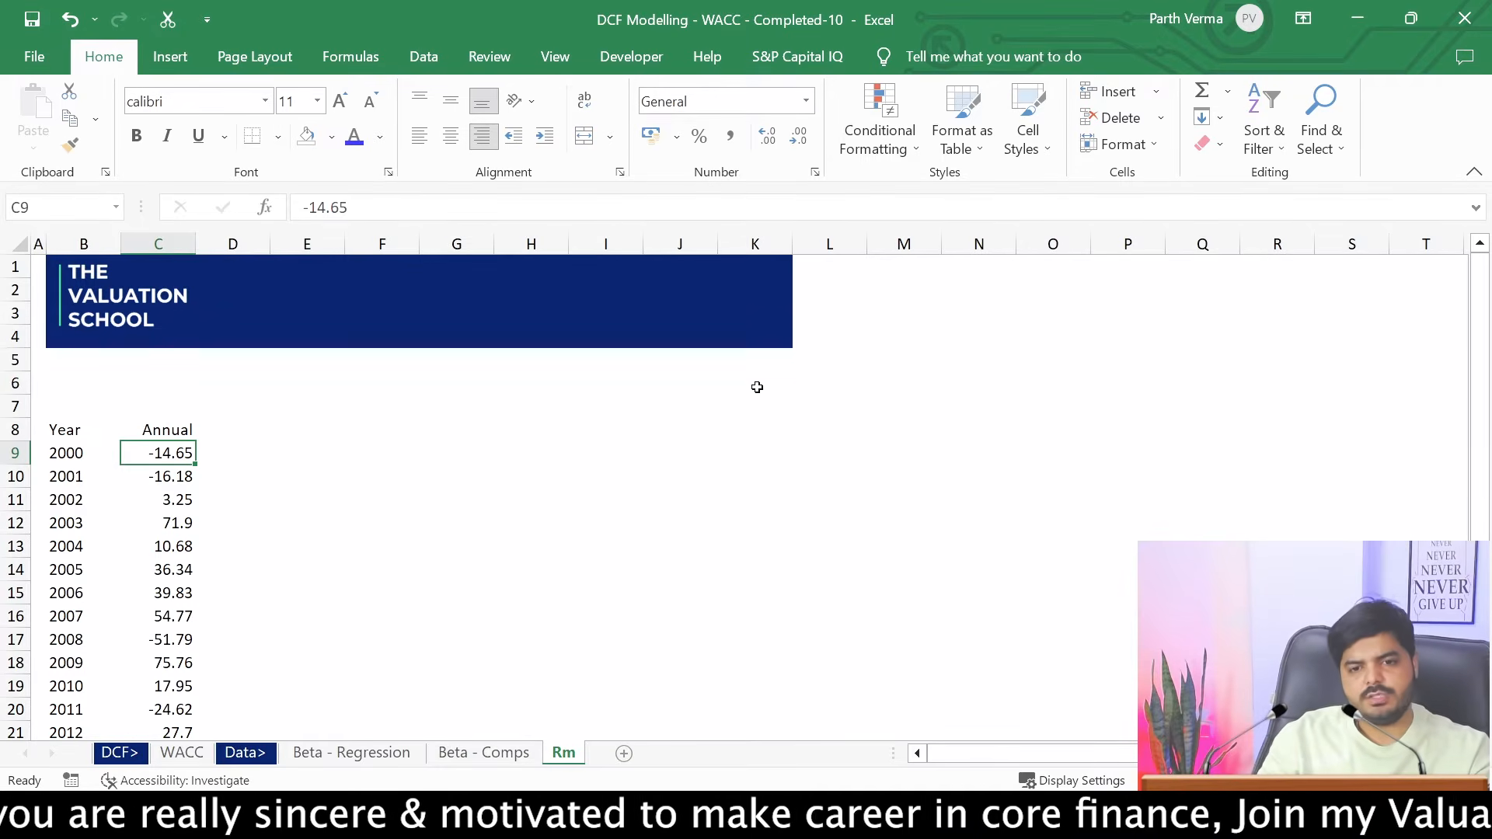
key("ctrl+shift+Down")
key("alt")
type("h")
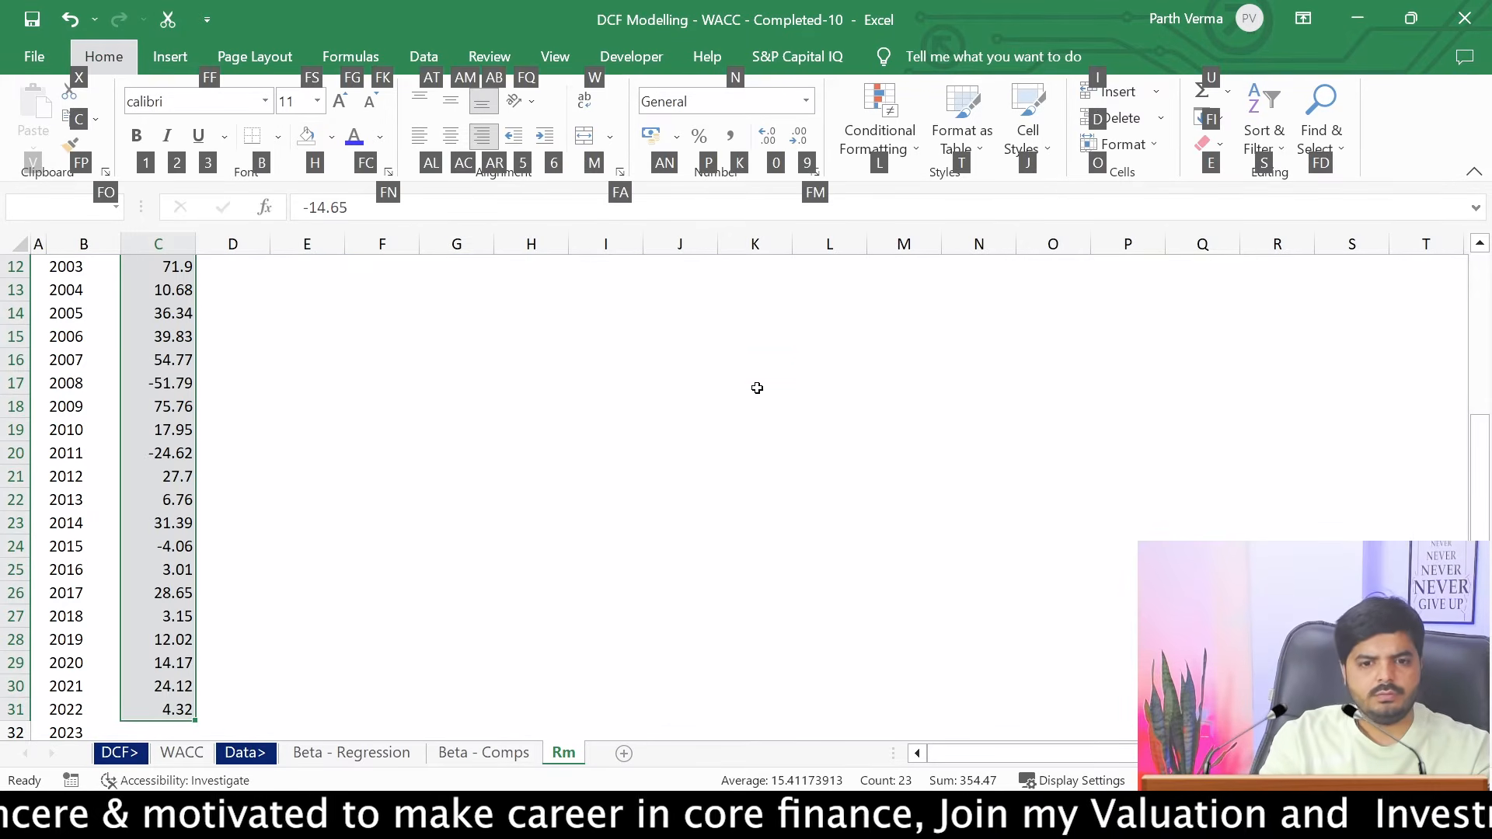
type("p[")
key("Escape")
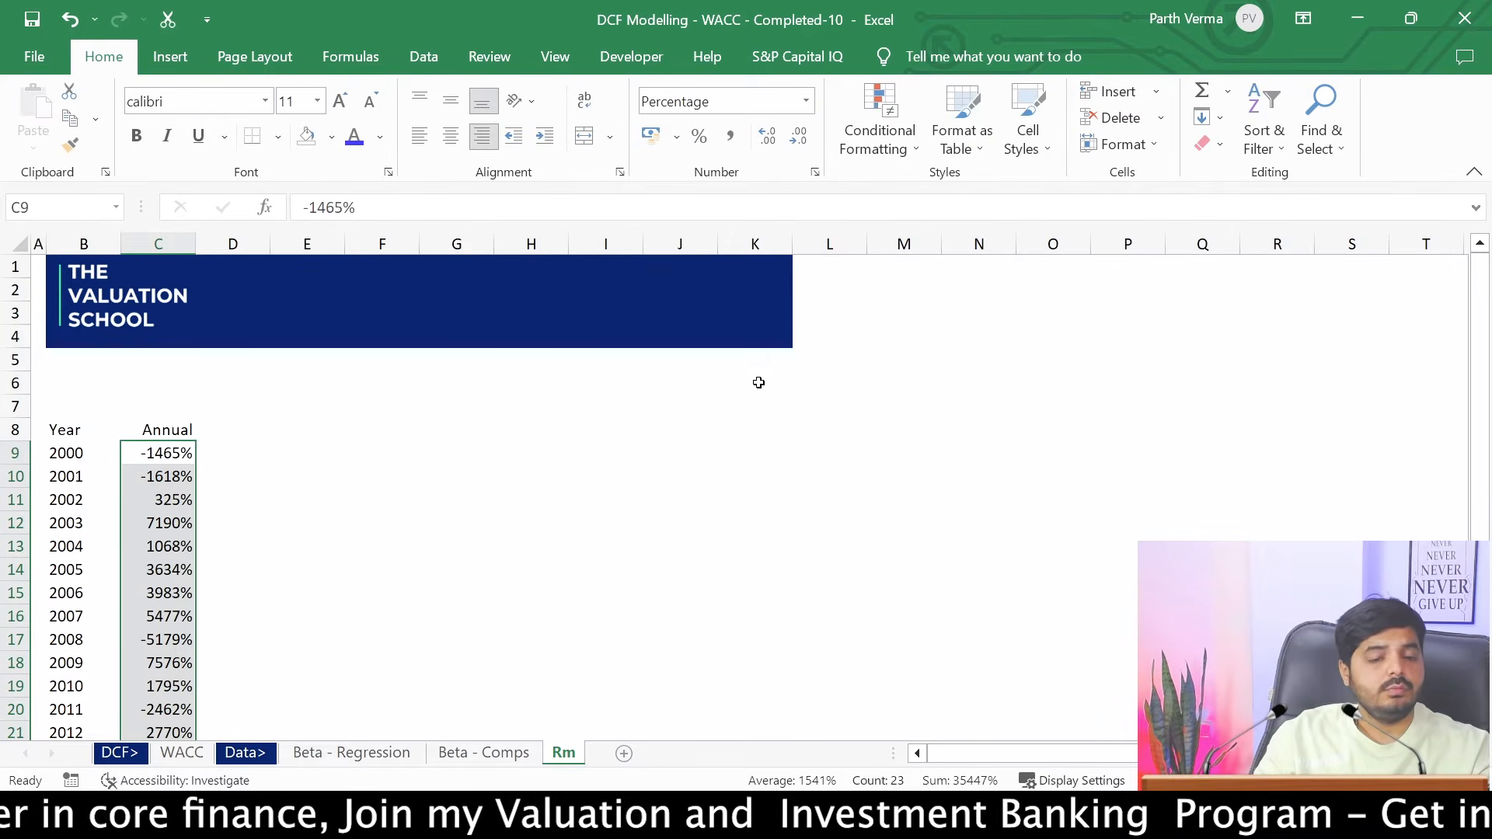
key("ctrl+z")
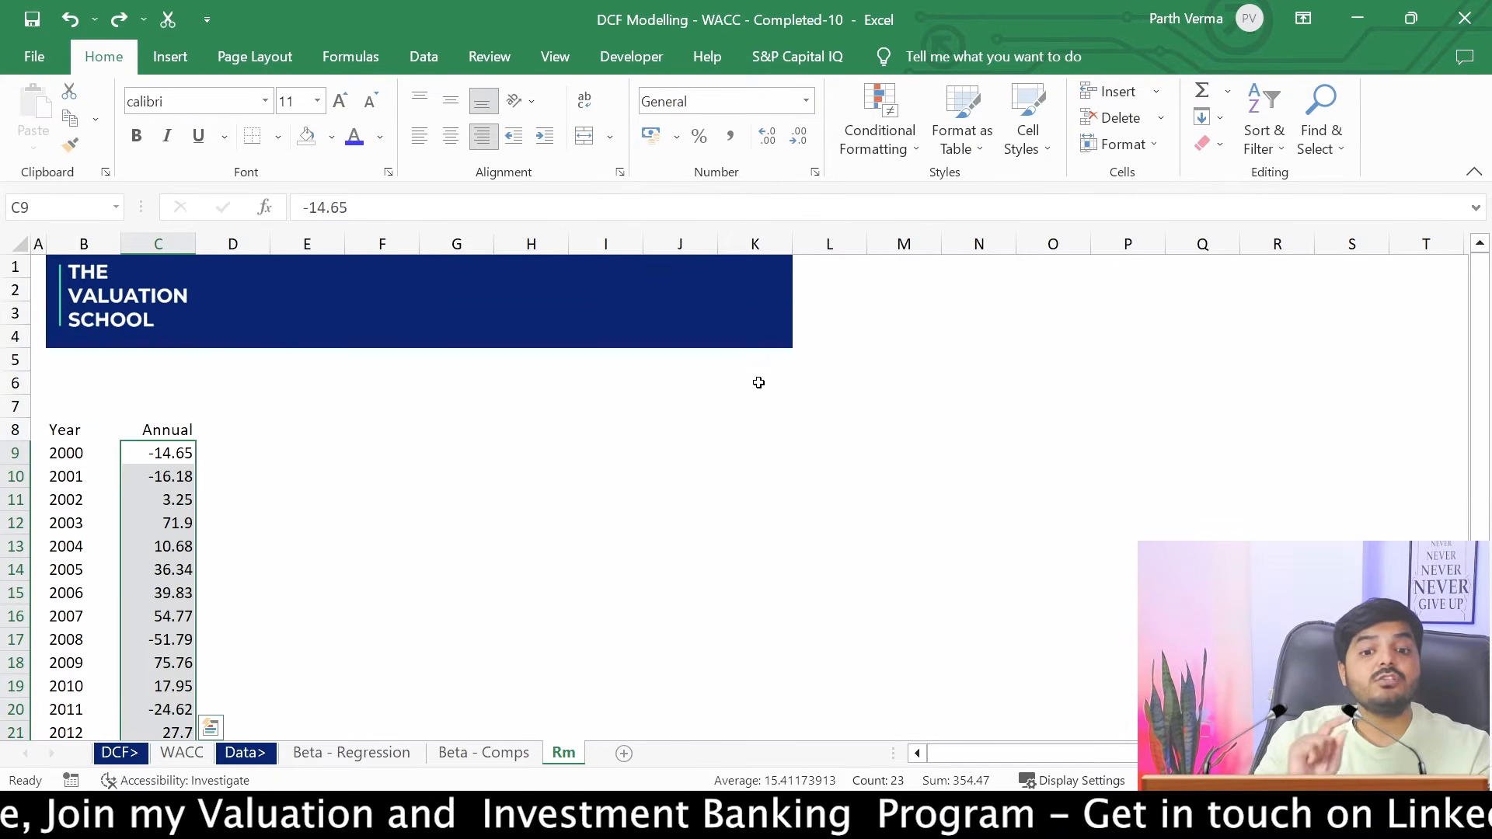
key("Right")
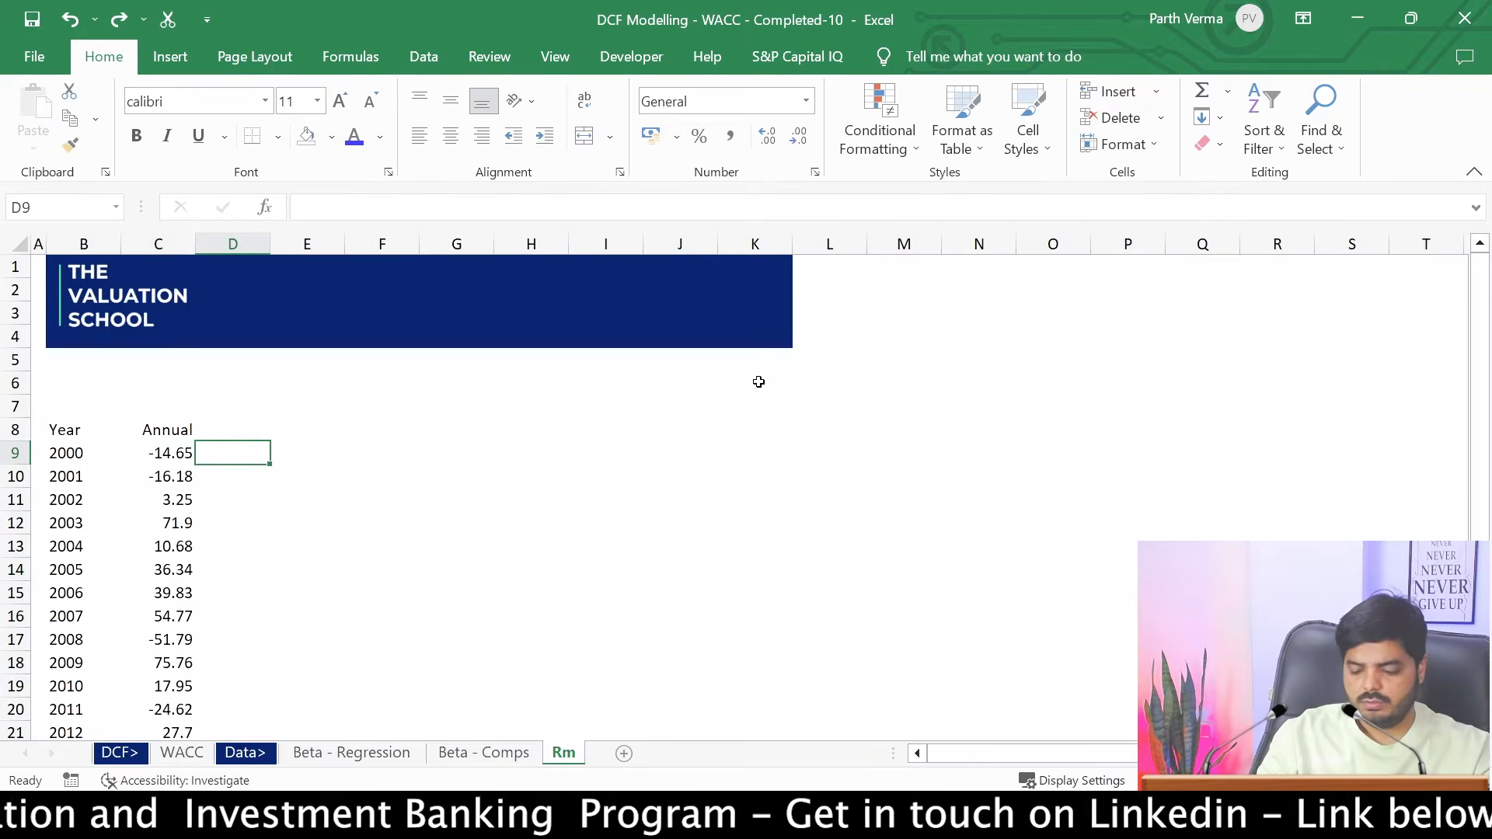
type("10")
key("Return")
key("Up")
key("Delete")
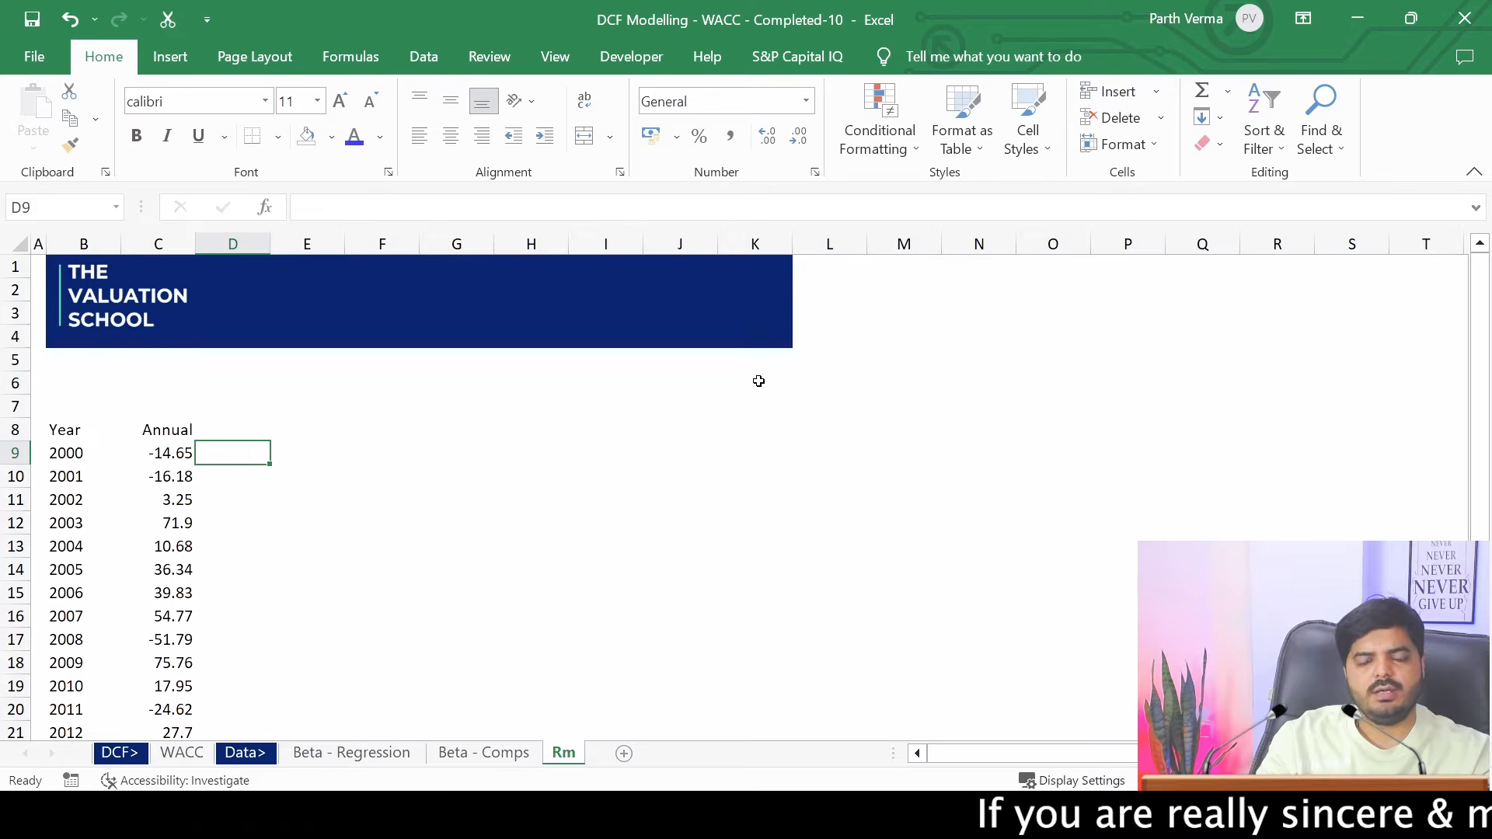
Enter 100 in cell F9 as a helper value for rescaling the annual returns
key("Right")
key("Right")
type("10")
key("Return")
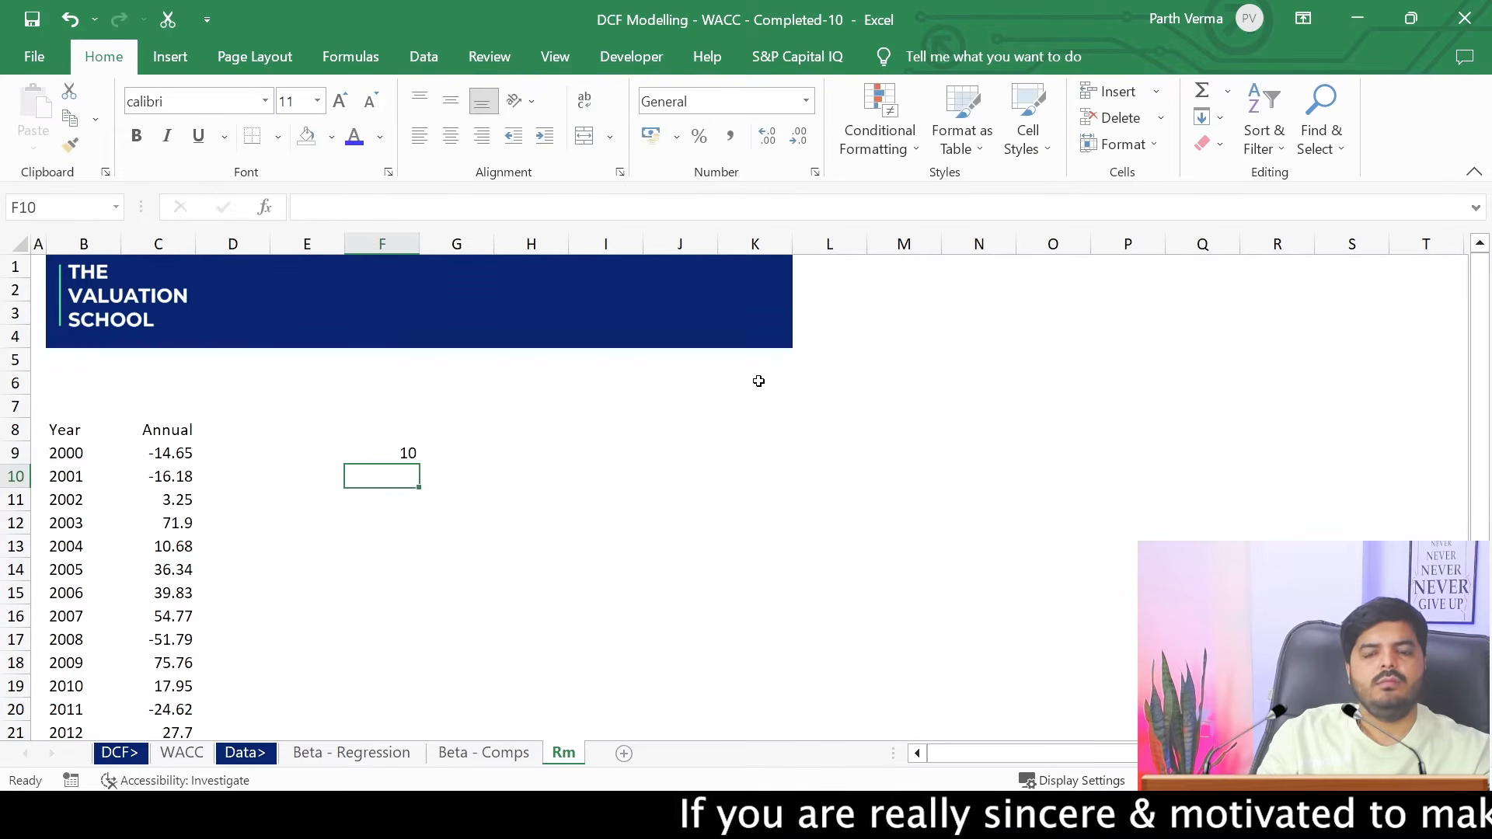
key("Up")
key("F2")
type("0")
key("Return")
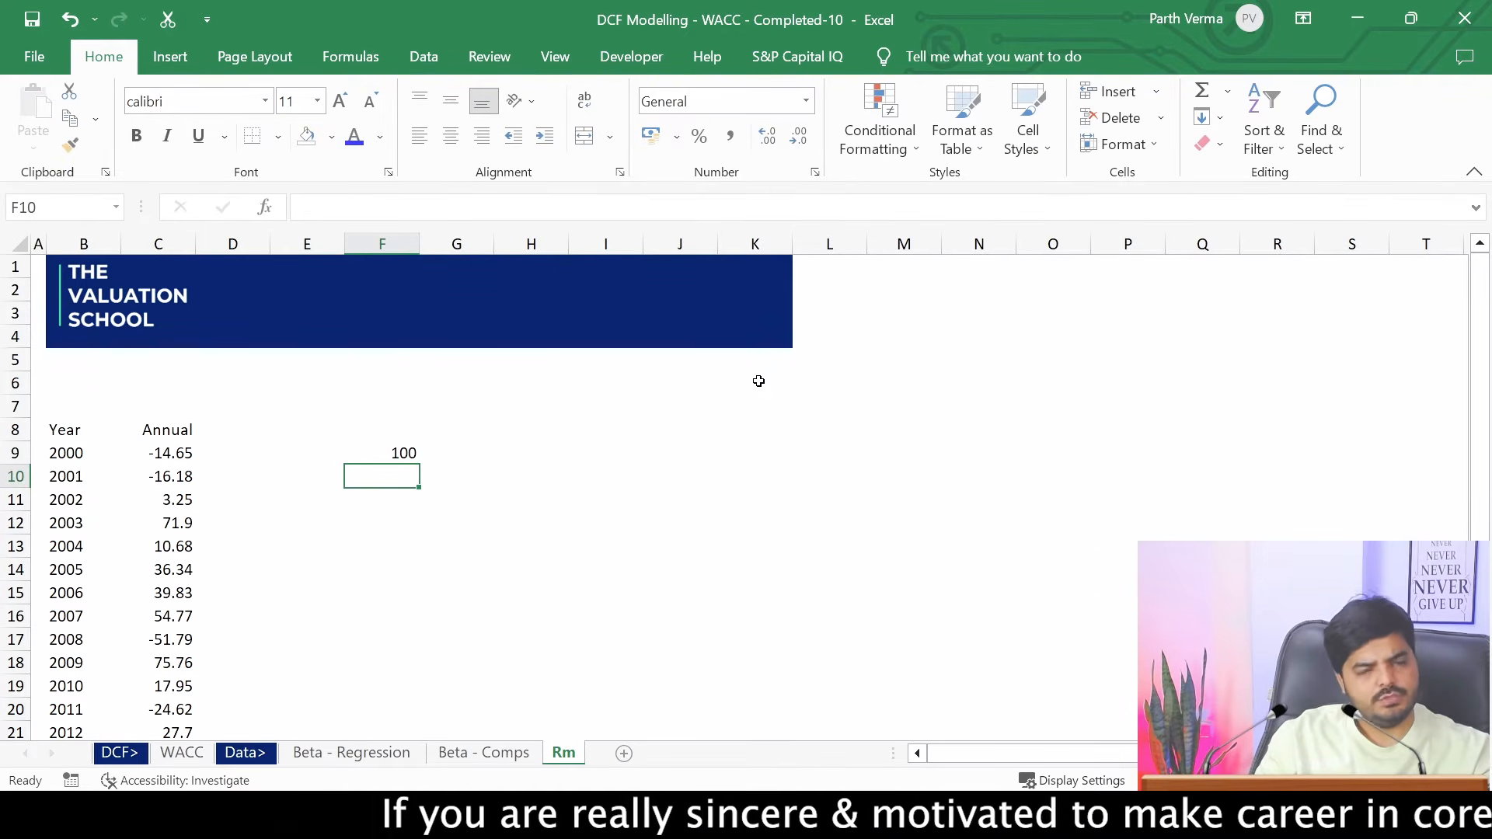
key("Up")
key("ctrl+c")
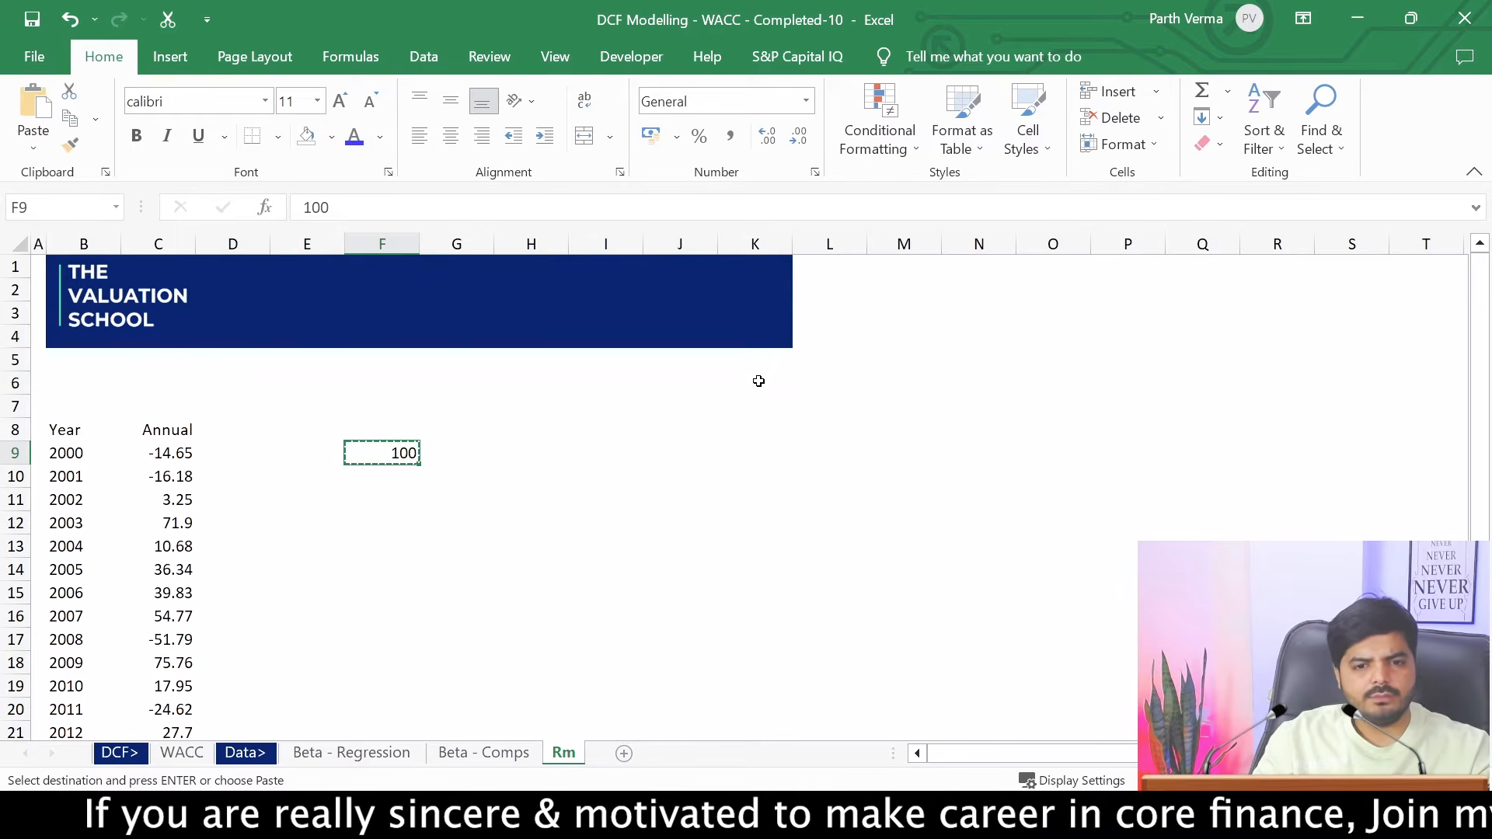
key("Left")
key("Left")
key("Left")
key("ctrl+shift+Down")
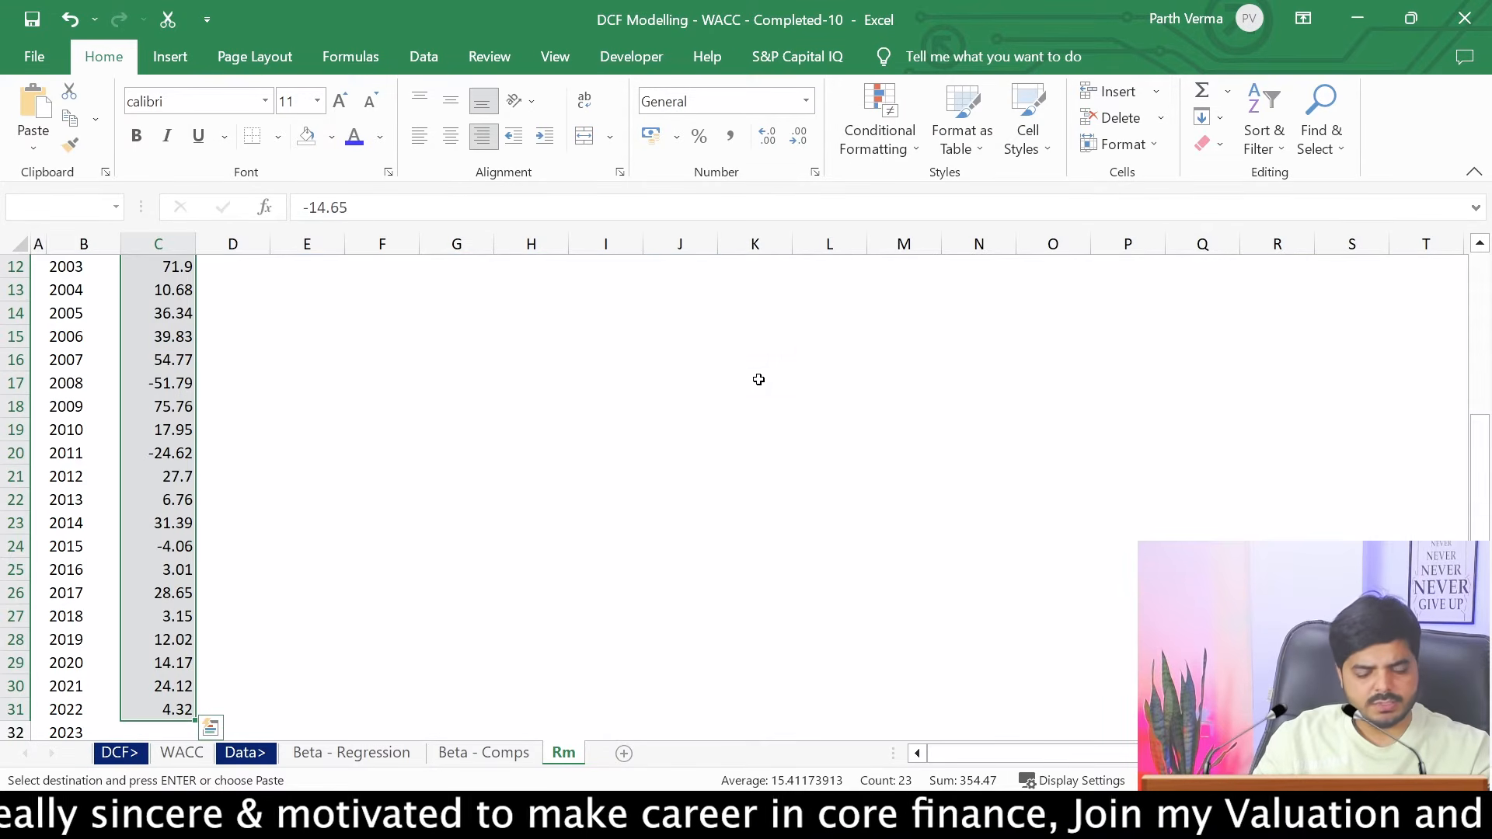
Delete the year 2023 from B32, which has no annual return beside it
key("Down")
key("Down")
key("ctrl+Down")
key("Down")
key("Left")
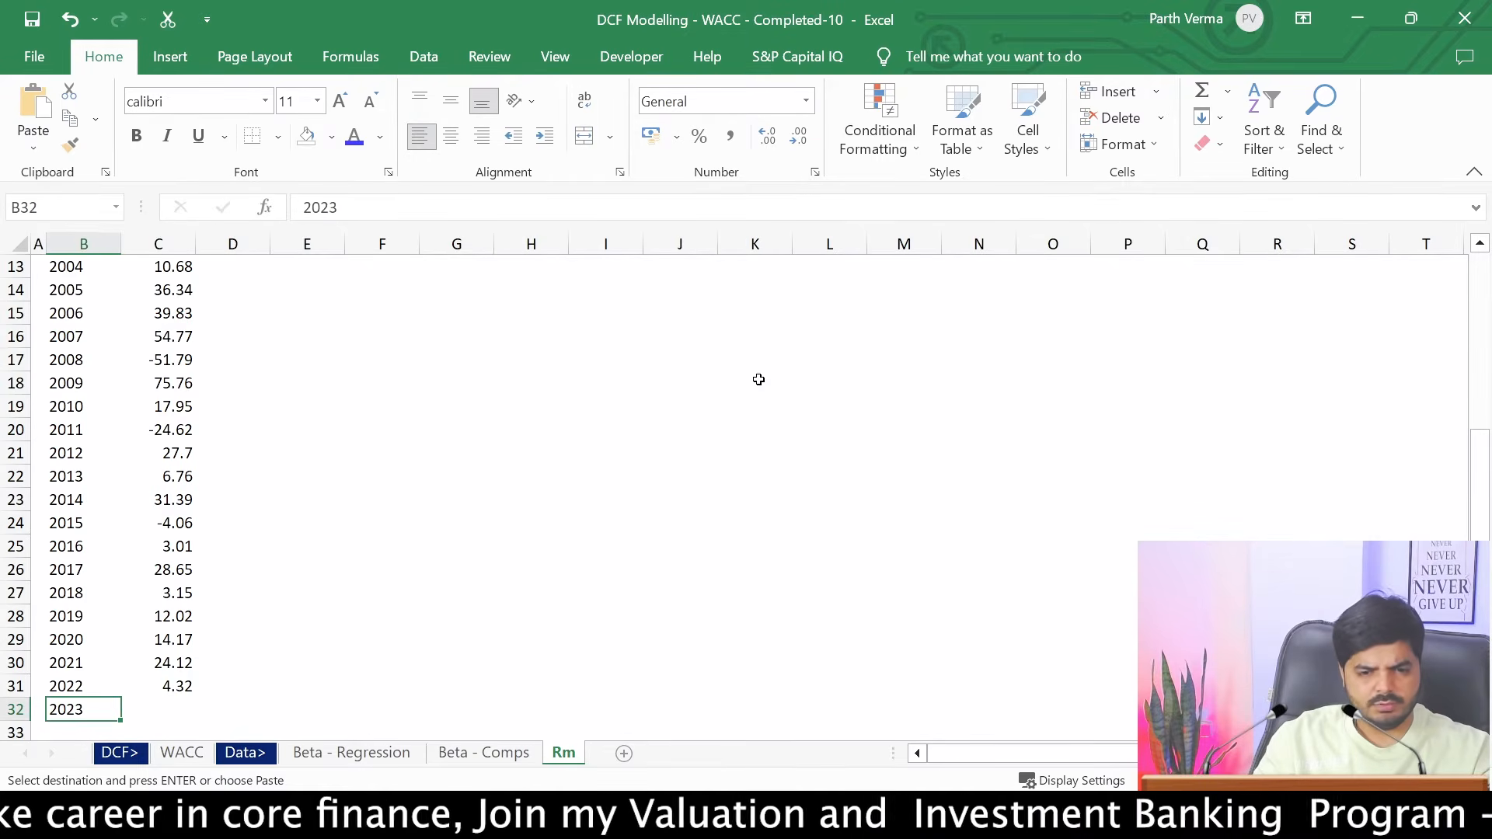
key("Delete")
Divide the annual returns in C9:C31 by the 100 in F9 using Paste Special with Values and the Divide operation
key("Up")
key("Right")
key("ctrl+Up")
key("Down")
key("Down")
key("Up")
key("ctrl+Right")
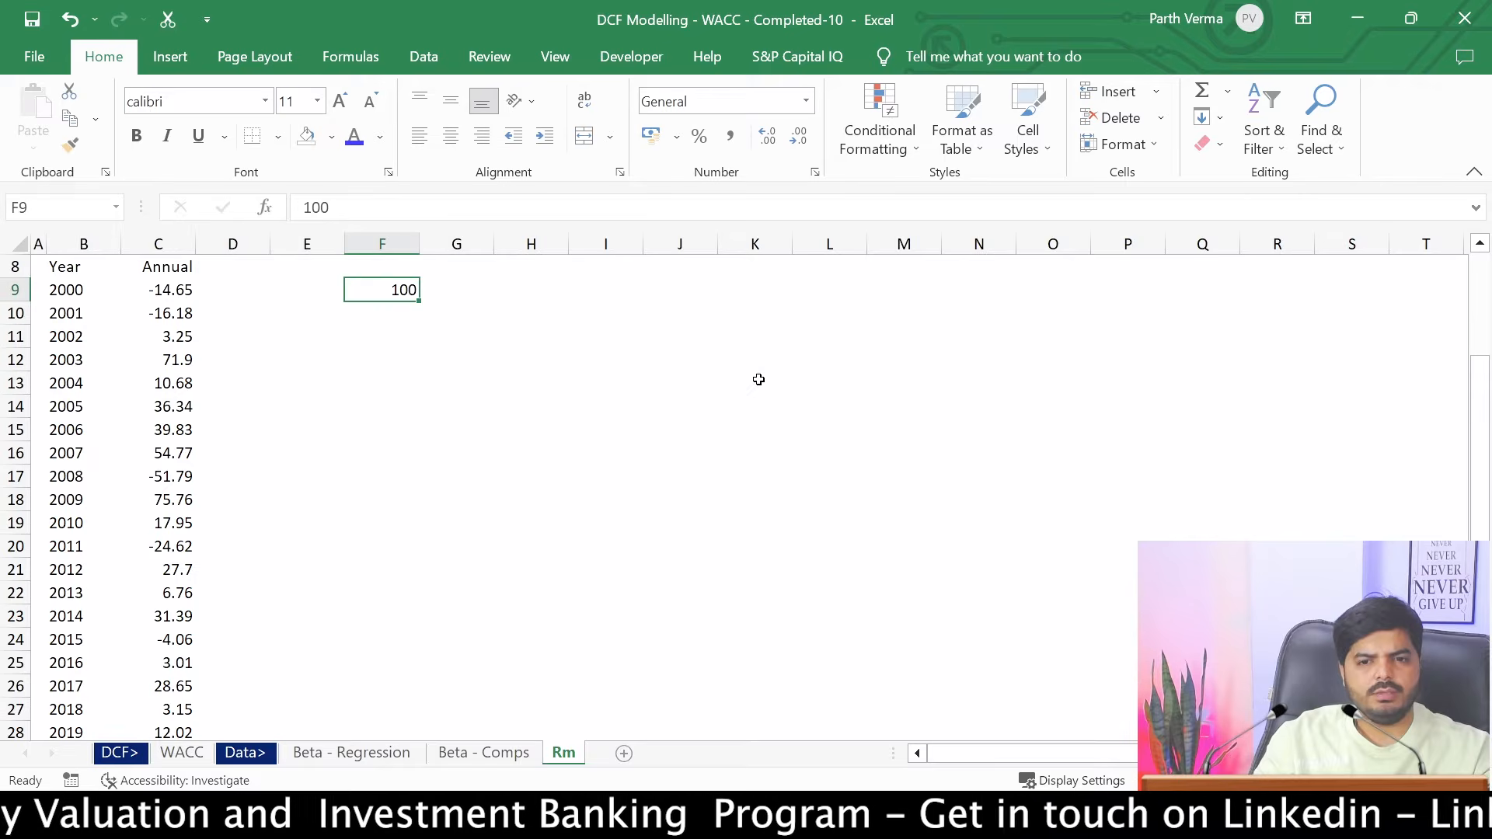
key("ctrl+c")
key("Left")
key("Left")
key("Left")
key("ctrl+shift+Down")
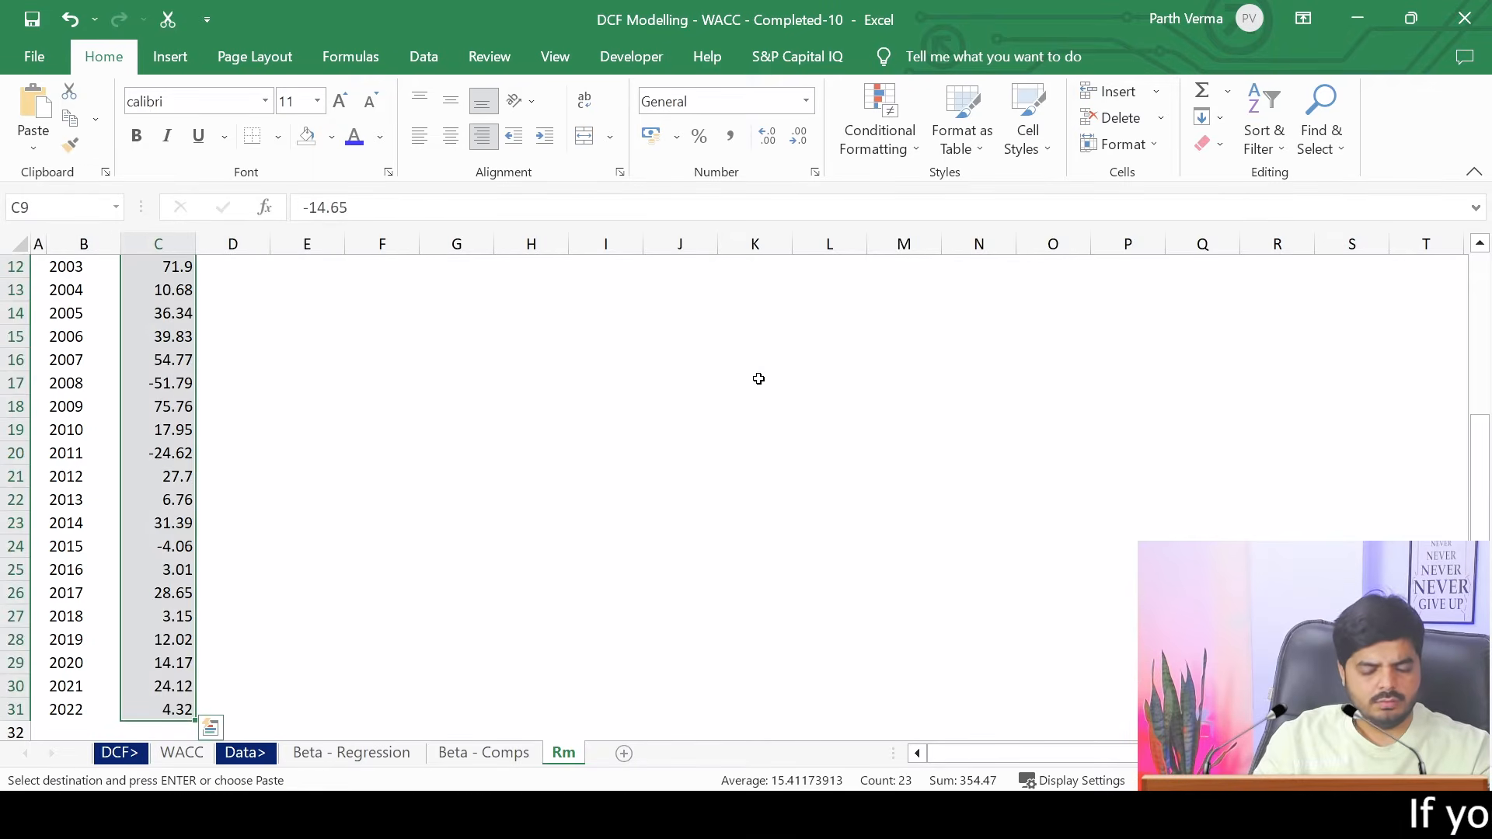
key("ctrl+alt+v")
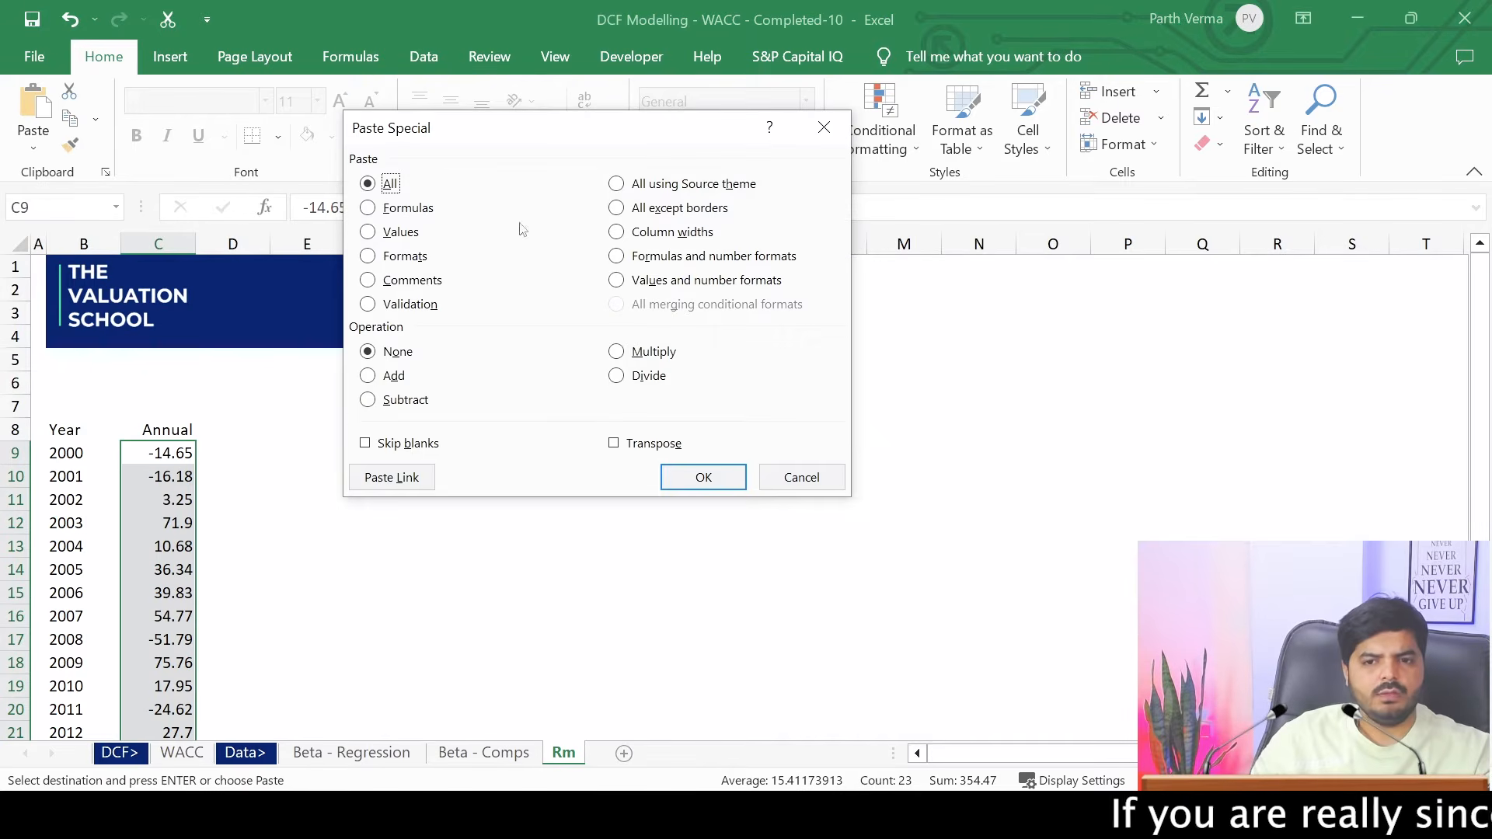
left_click(369, 231)
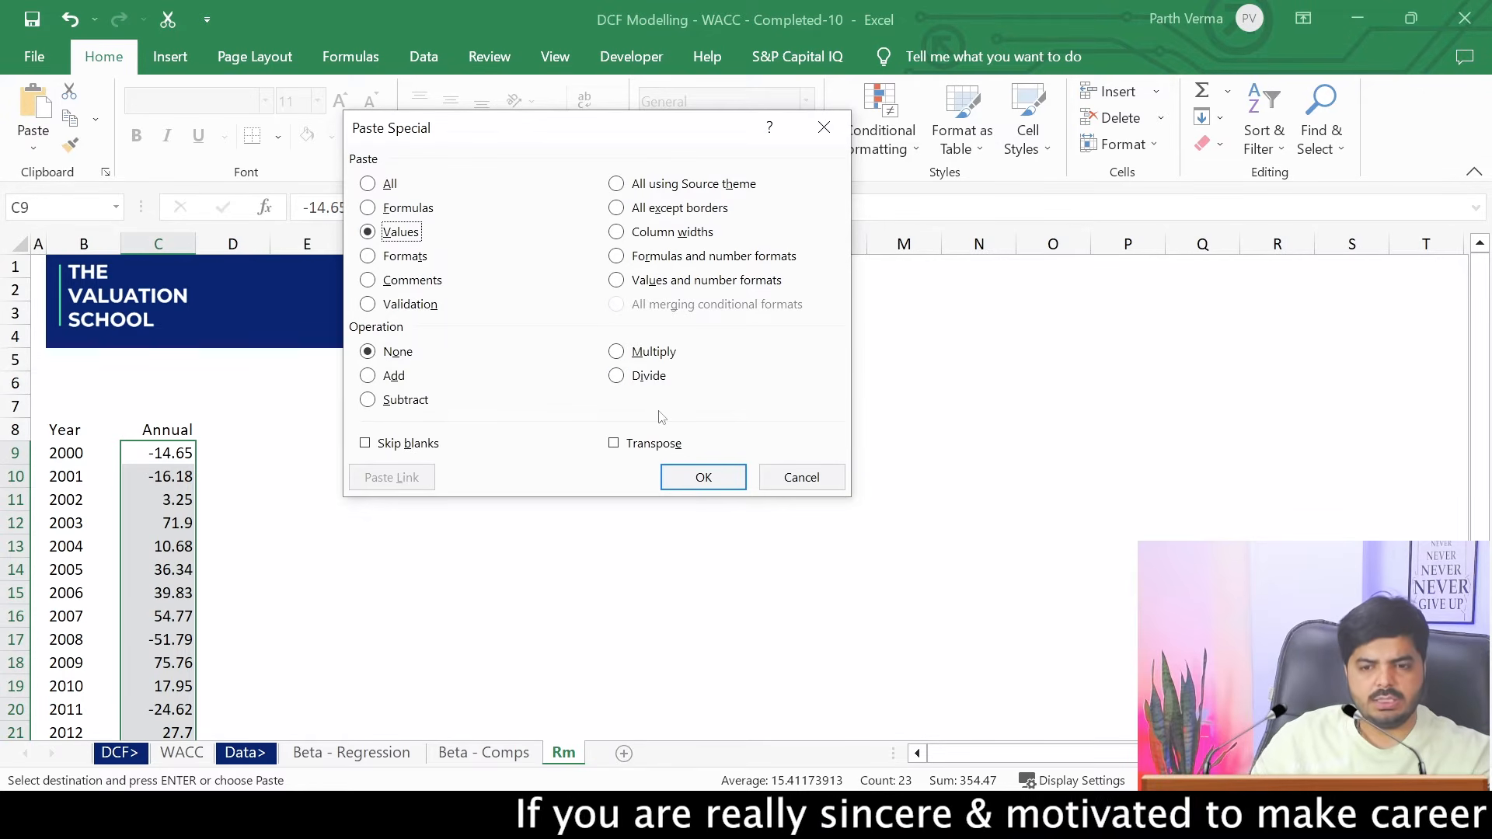
key("alt+i")
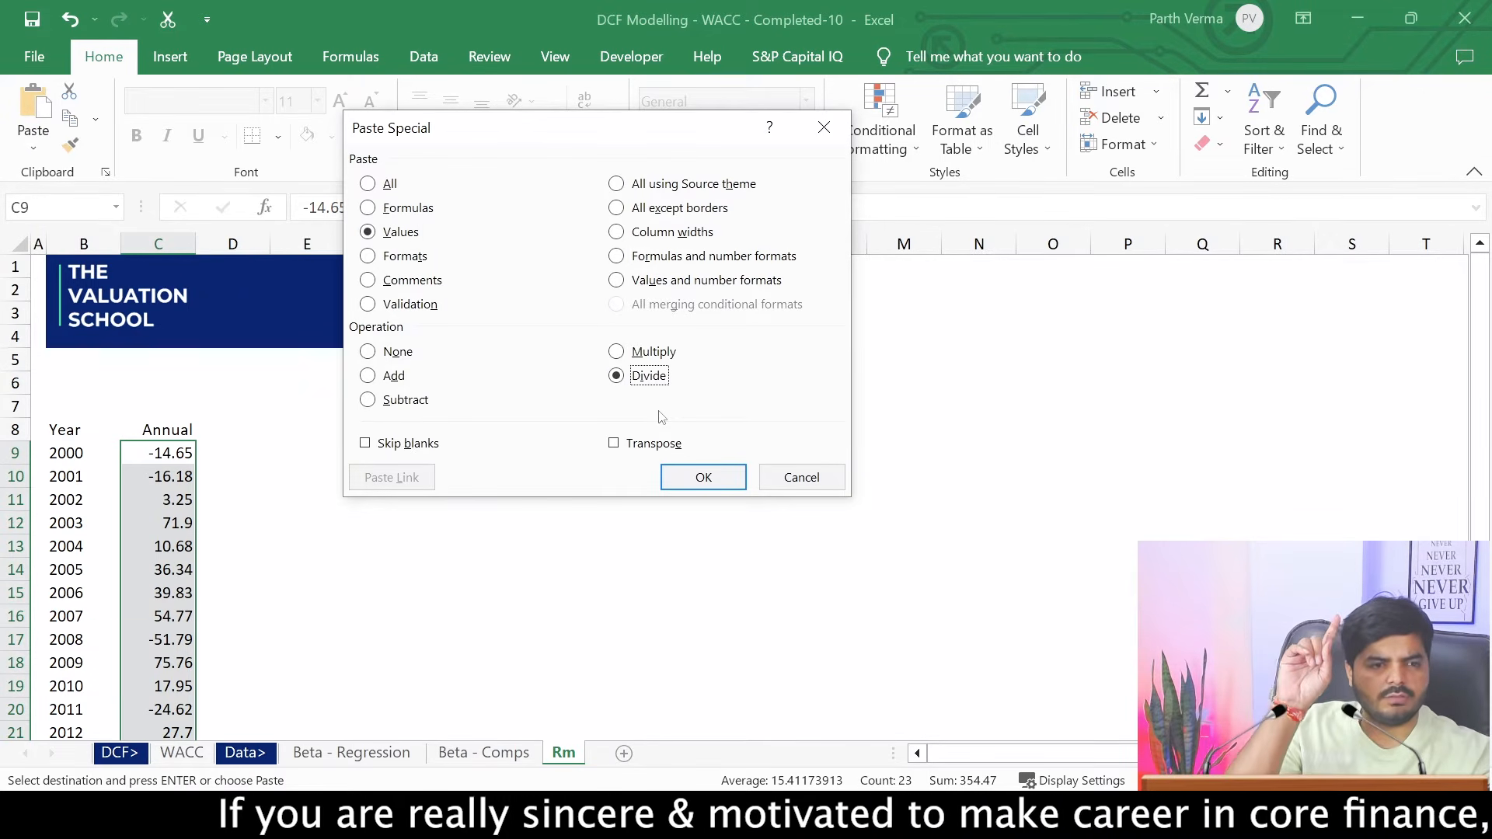
key("Return")
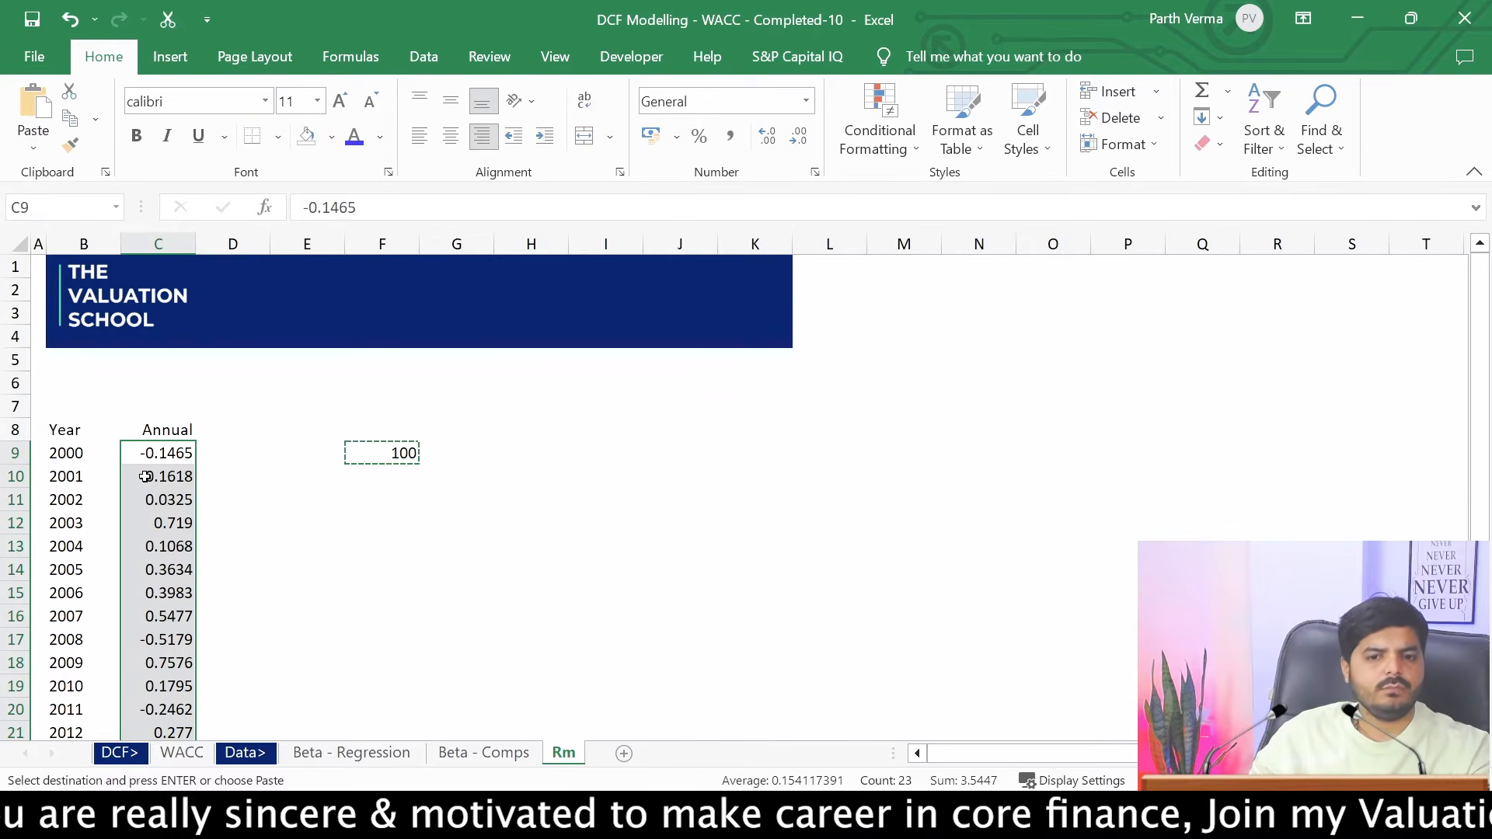
Clear the helper value 100 from cell F9 and return to the first annual return in C9
left_click(395, 454)
key("Escape")
key("Left")
key("Left")
key("Left")
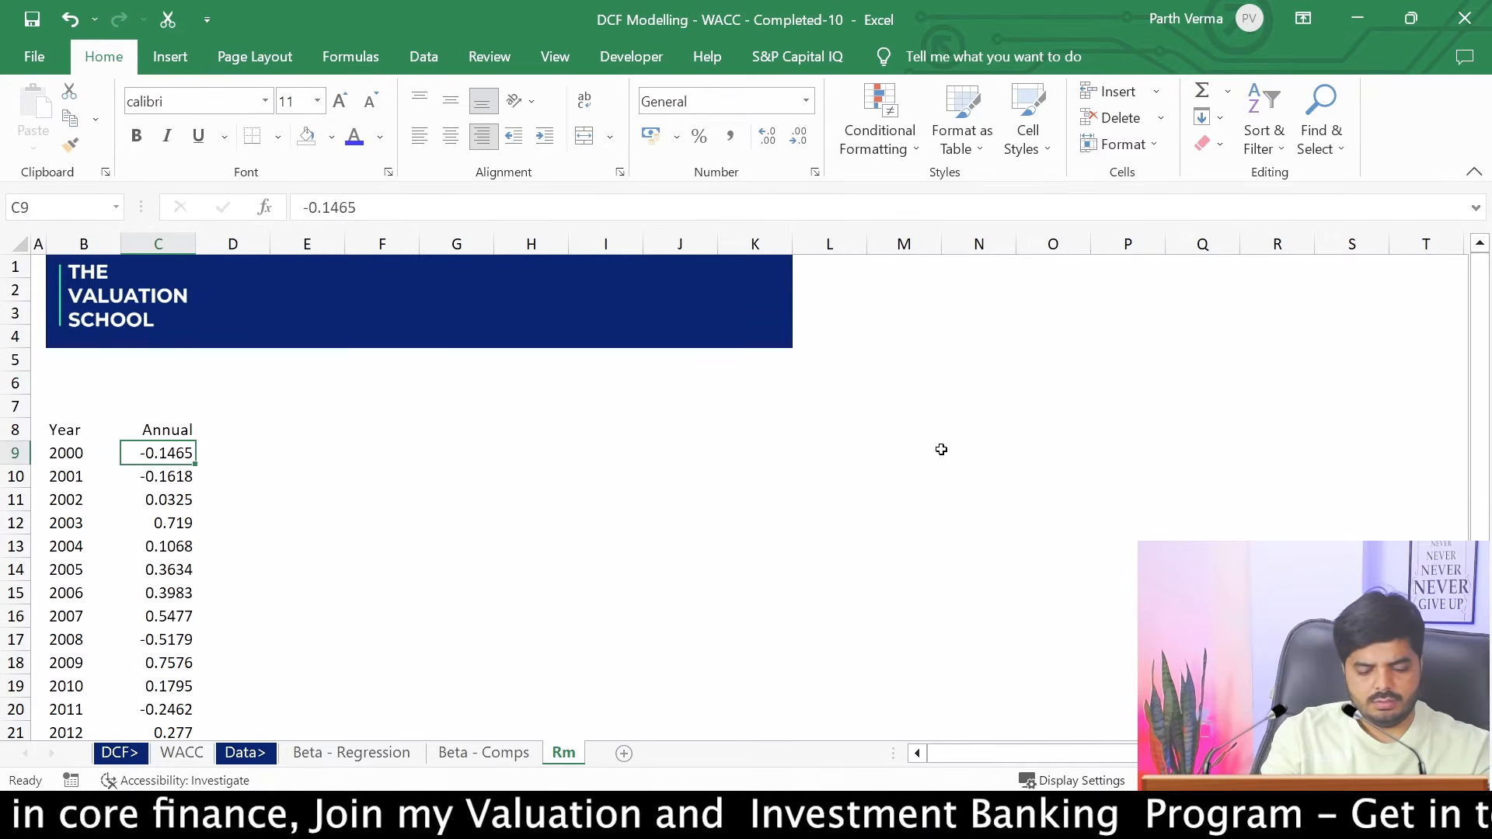
Format the annual returns in C9:C31 as percentages with two decimal places
key("ctrl+shift+Down")
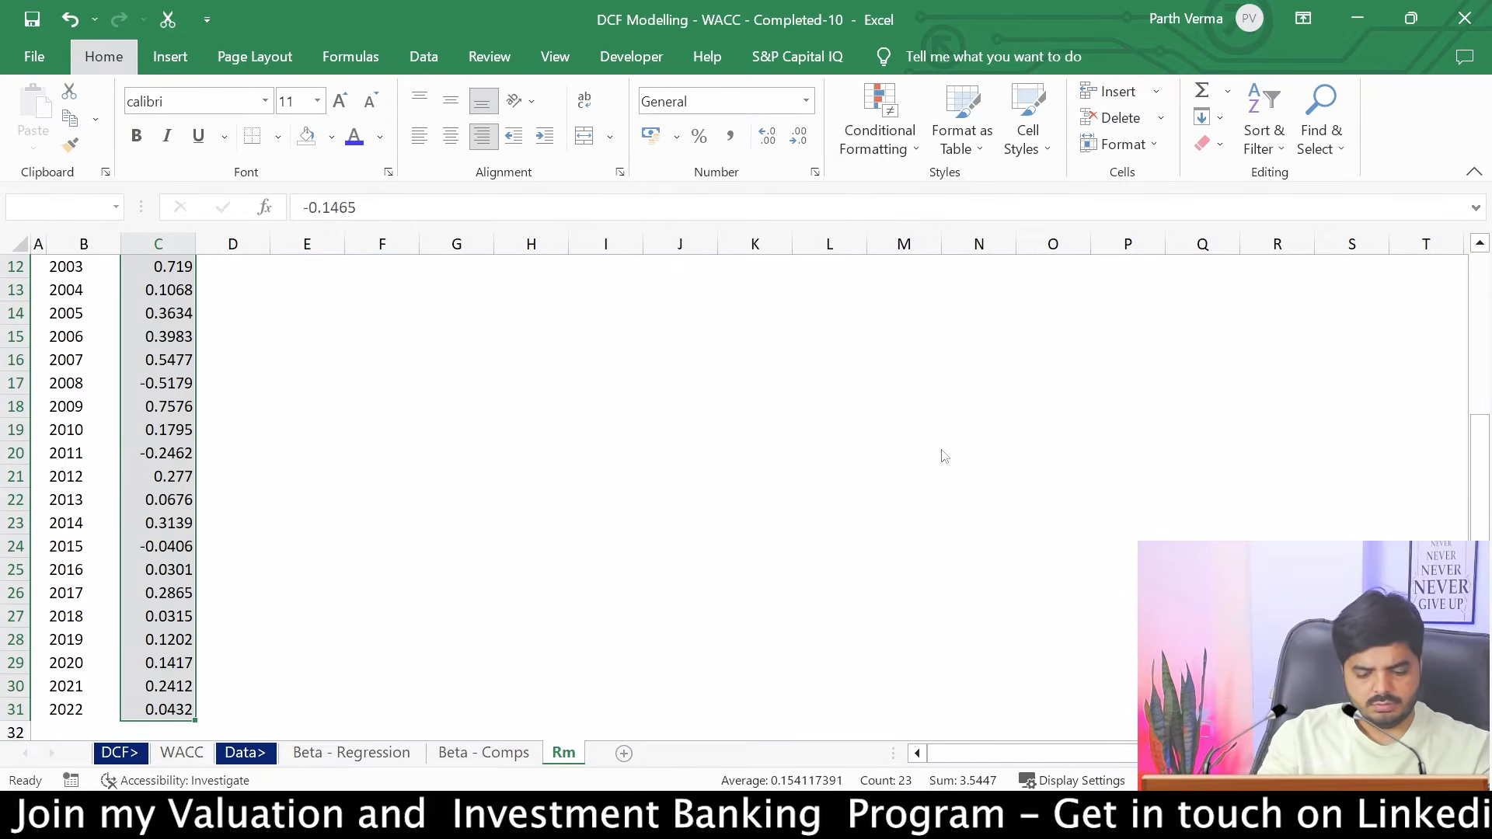
key("ctrl+BackSpace")
key("ctrl+shift+5")
key("alt+h")
key("0")
key("alt+h")
key("0")
Make the Year and Annual headers in B8:C8 bold
key("Up")
key("Up")
key("Down")
key("shift+Left")
key("ctrl+b")
Enter the title "Return on Markets" in cell B6 above the returns table
key("Up")
key("Up")
type("Reutn")
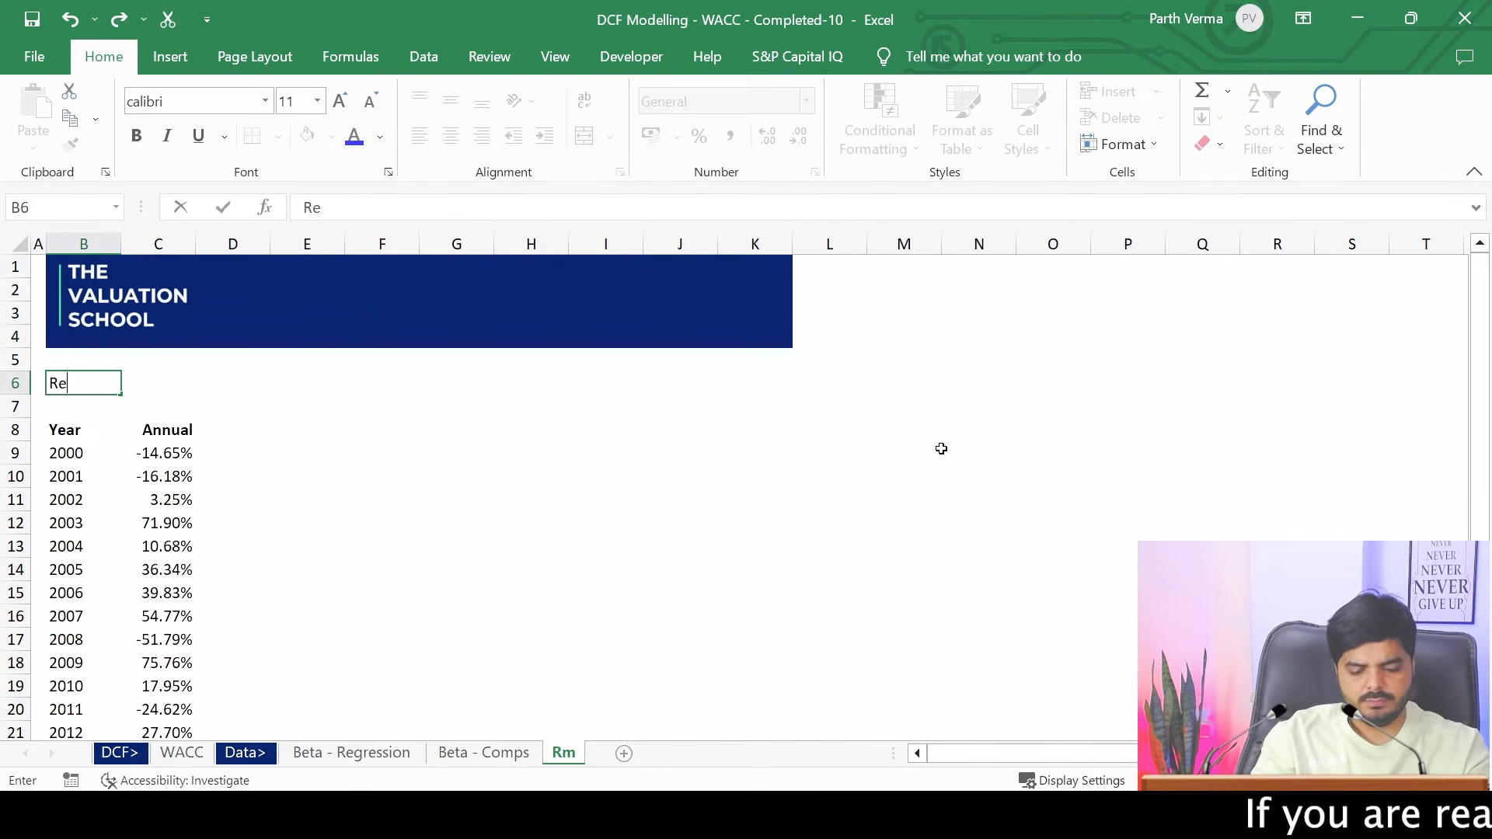
key("BackSpace")
key("BackSpace")
key("BackSpace")
type("turn on Markets")
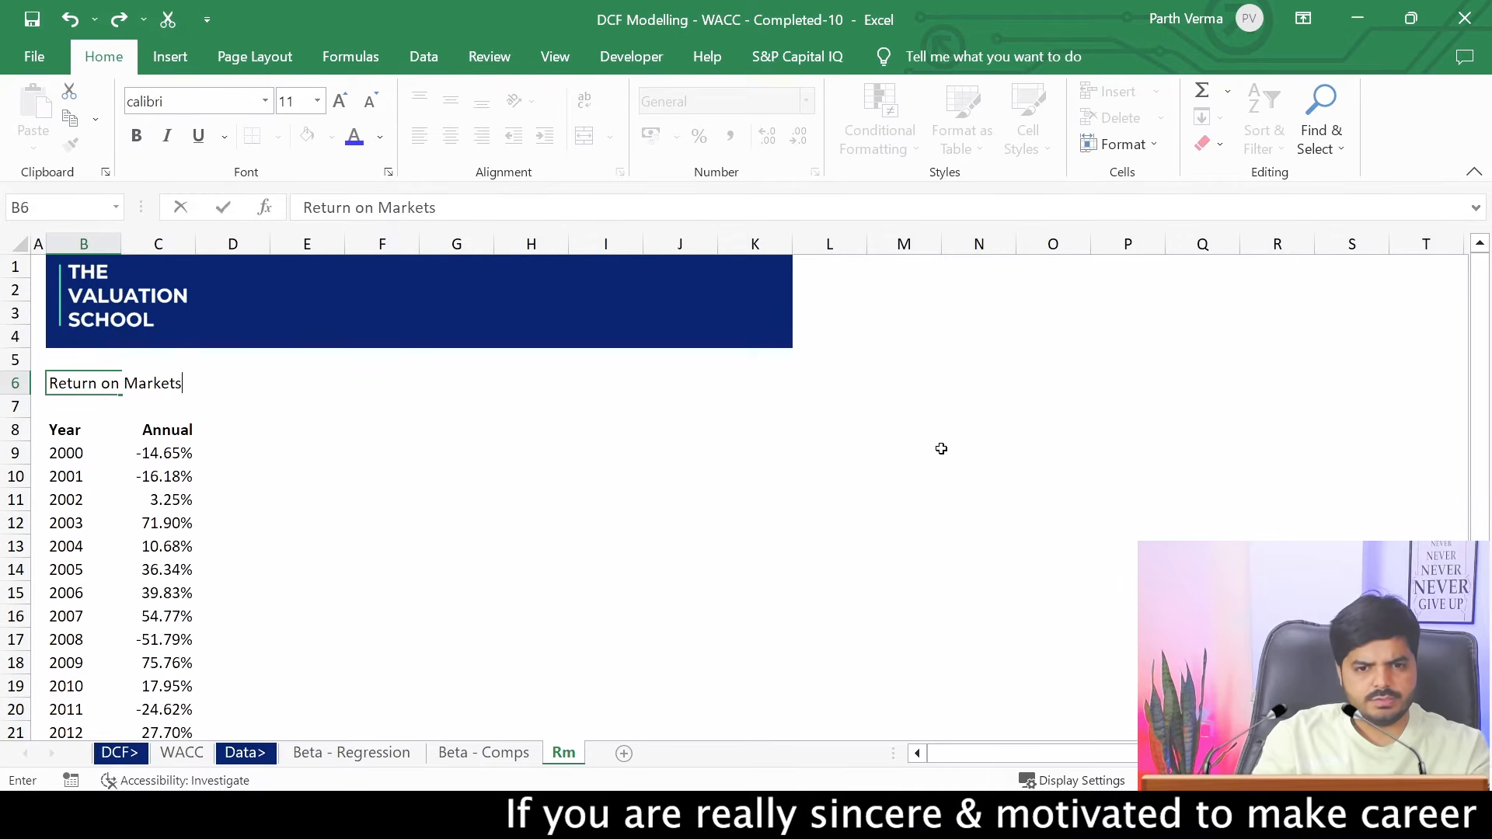
key("Return")
key("Up")
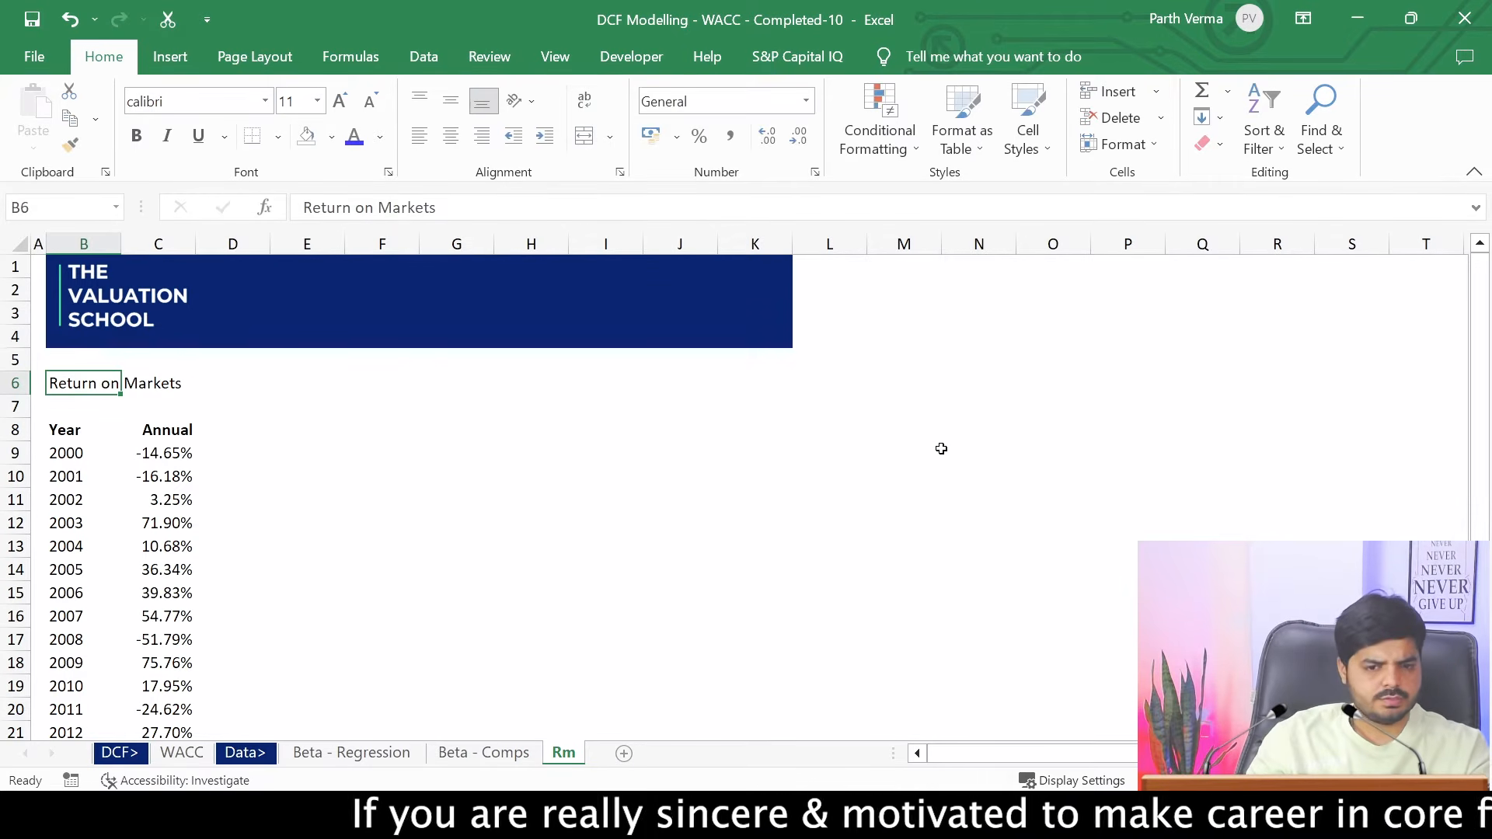
Make the Return on Markets title bold and format B6:G6 as a navy header band with white text
key("ctrl+b")
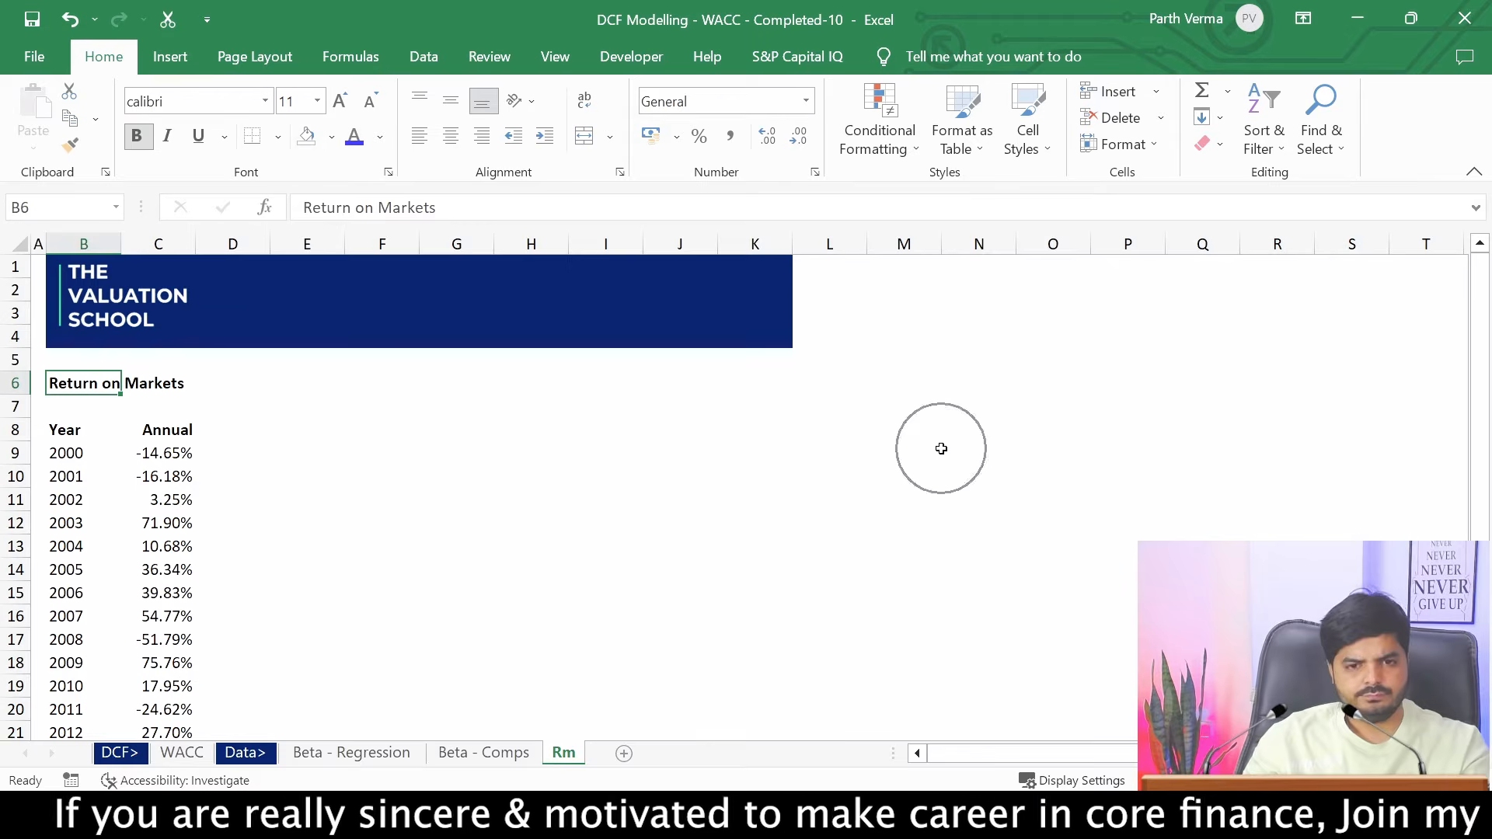
key("Down")
key("Down")
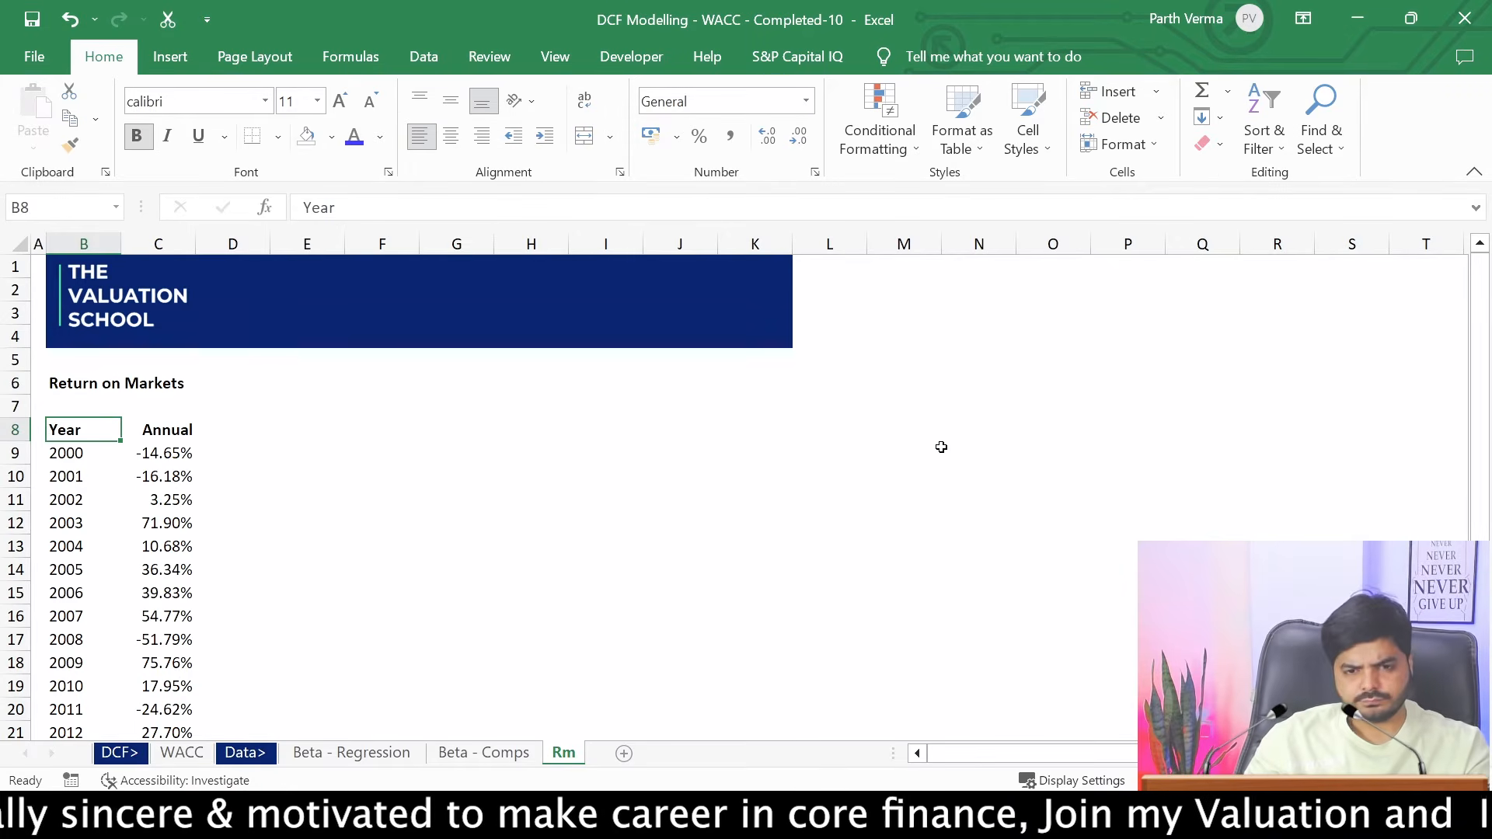
key("Right")
key("Right")
key("Right")
key("Right")
key("Left")
key("Left")
key("Left")
key("Left")
key("Up")
key("Up")
Enter the label "Average Return" in cell E9 beside the annual returns table
left_click(273, 459)
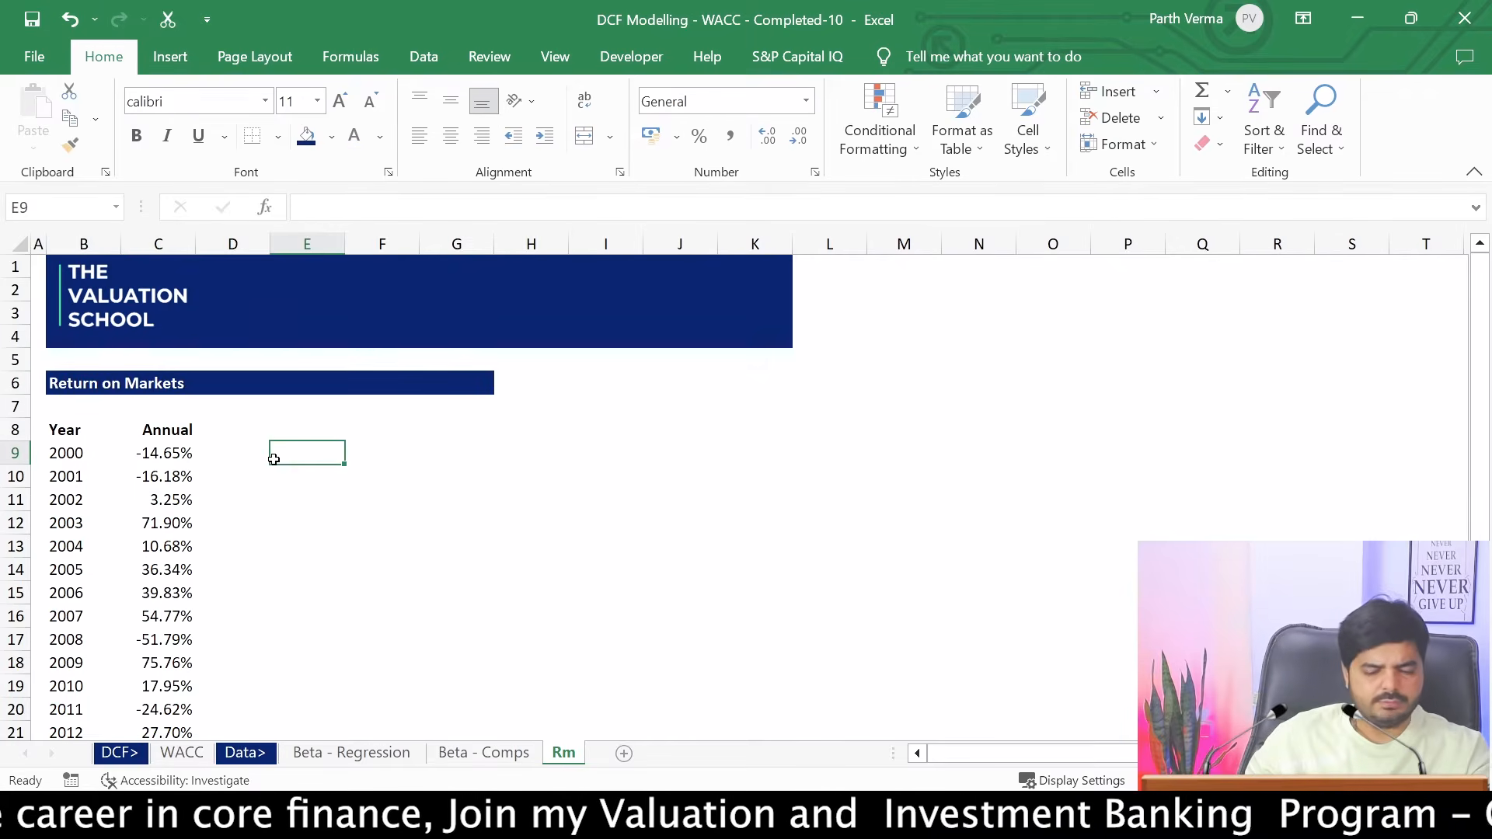
type("Average")
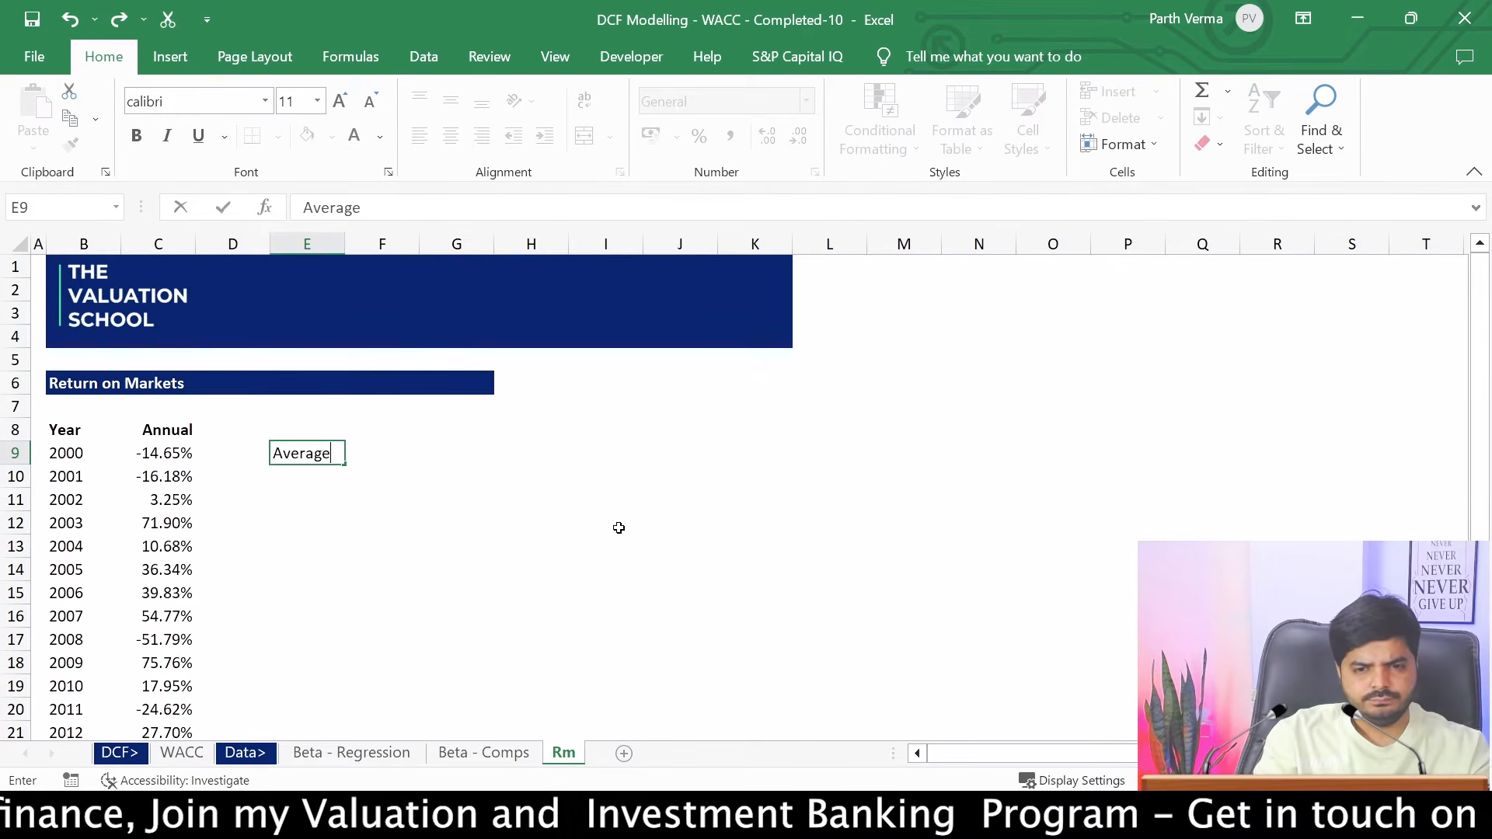
type(" Retur")
key("Return")
key("Up")
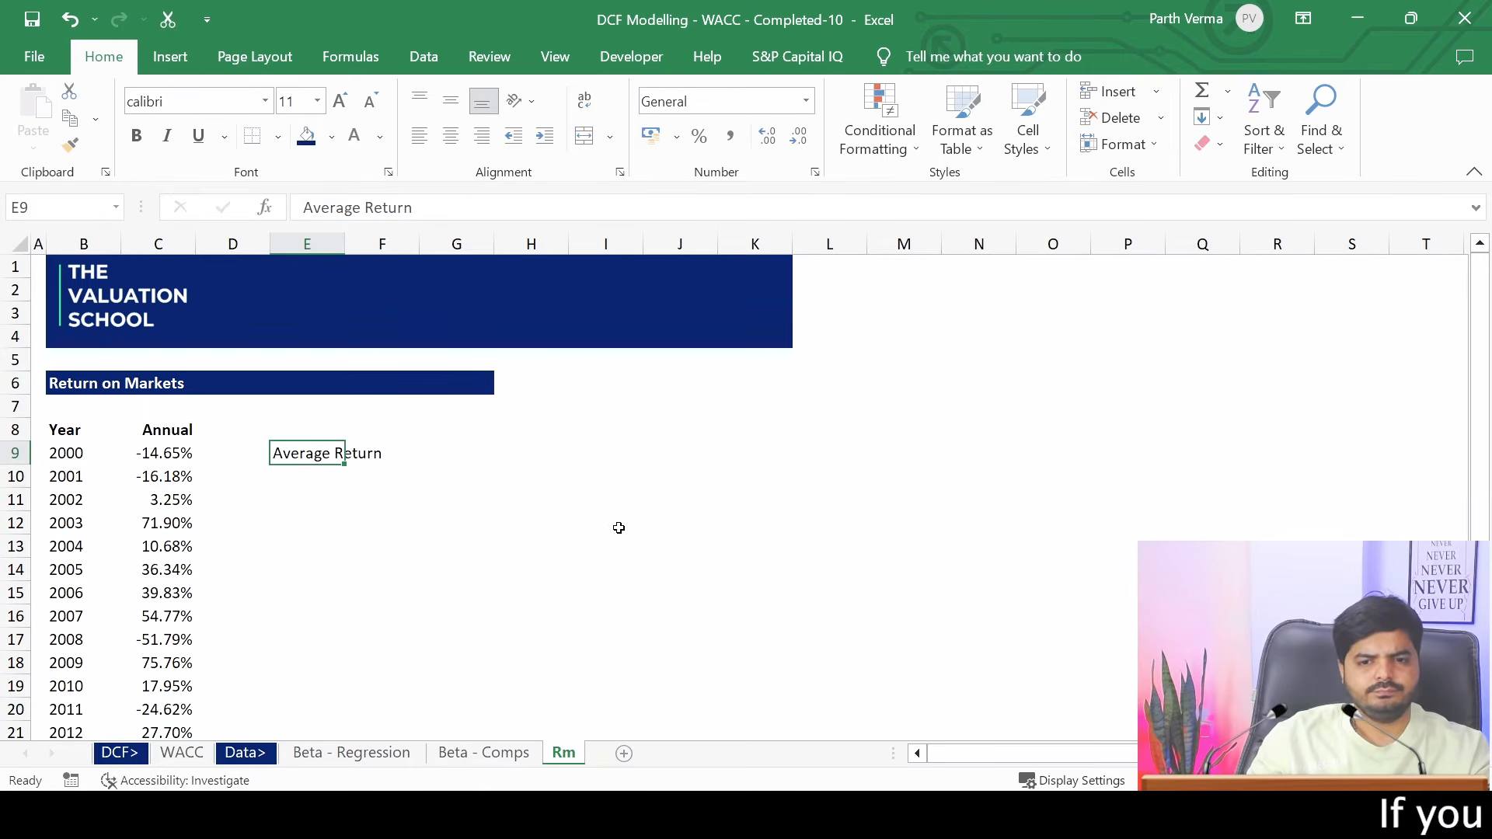
Calculate the average of the annual returns C9:C31 in cell G9 with the AVERAGE function
key("Right")
key("Right")
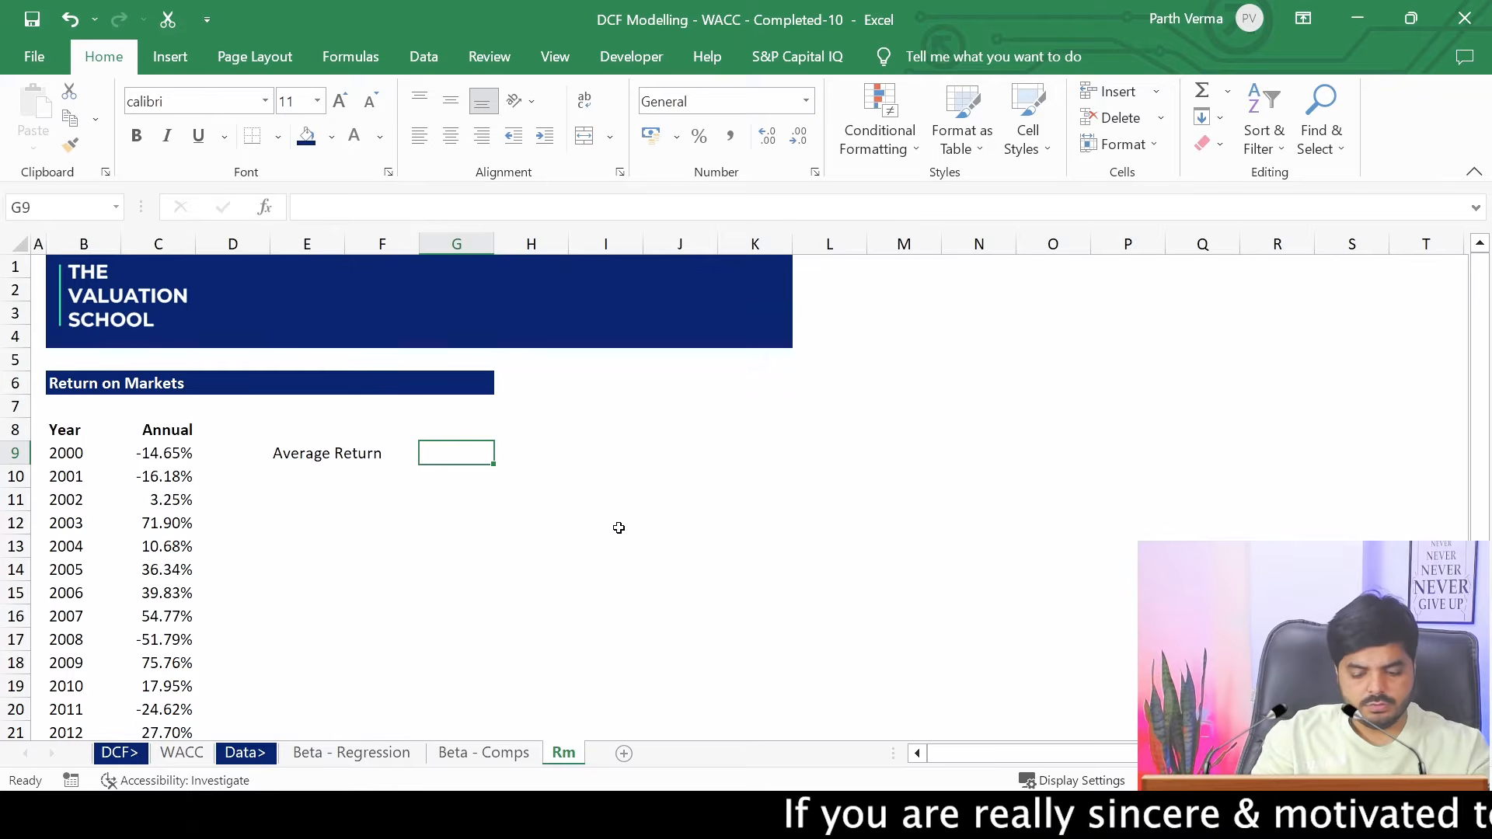
type("=")
key("BackSpace")
type("=average(")
key("Left")
key("Left")
key("Left")
key("Left")
key("ctrl+shift+Down")
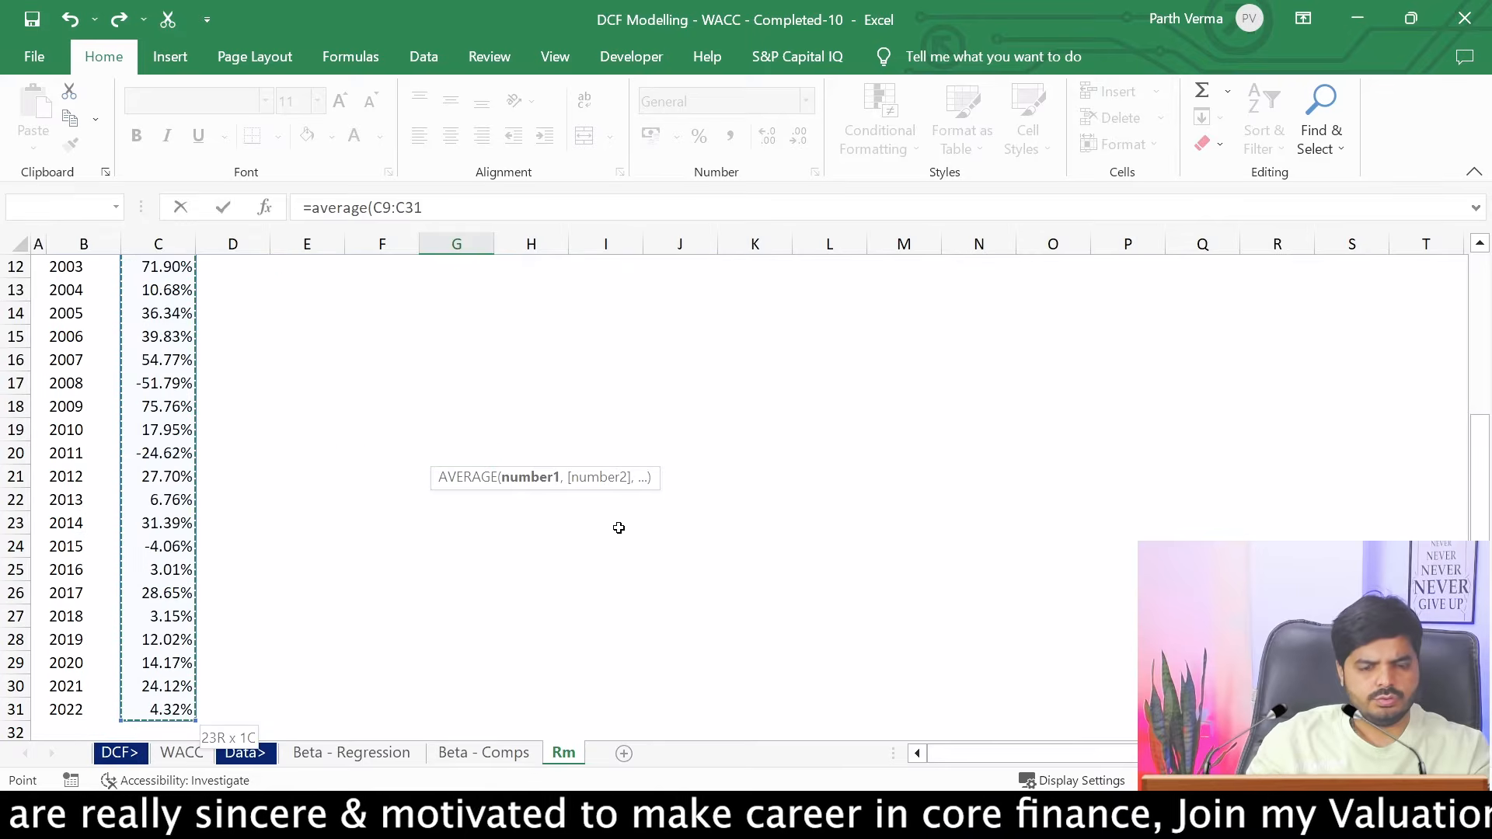
key("Return")
Review the annual returns in C9:C31 against the average return formula in G9
key("Up")
key("Up")
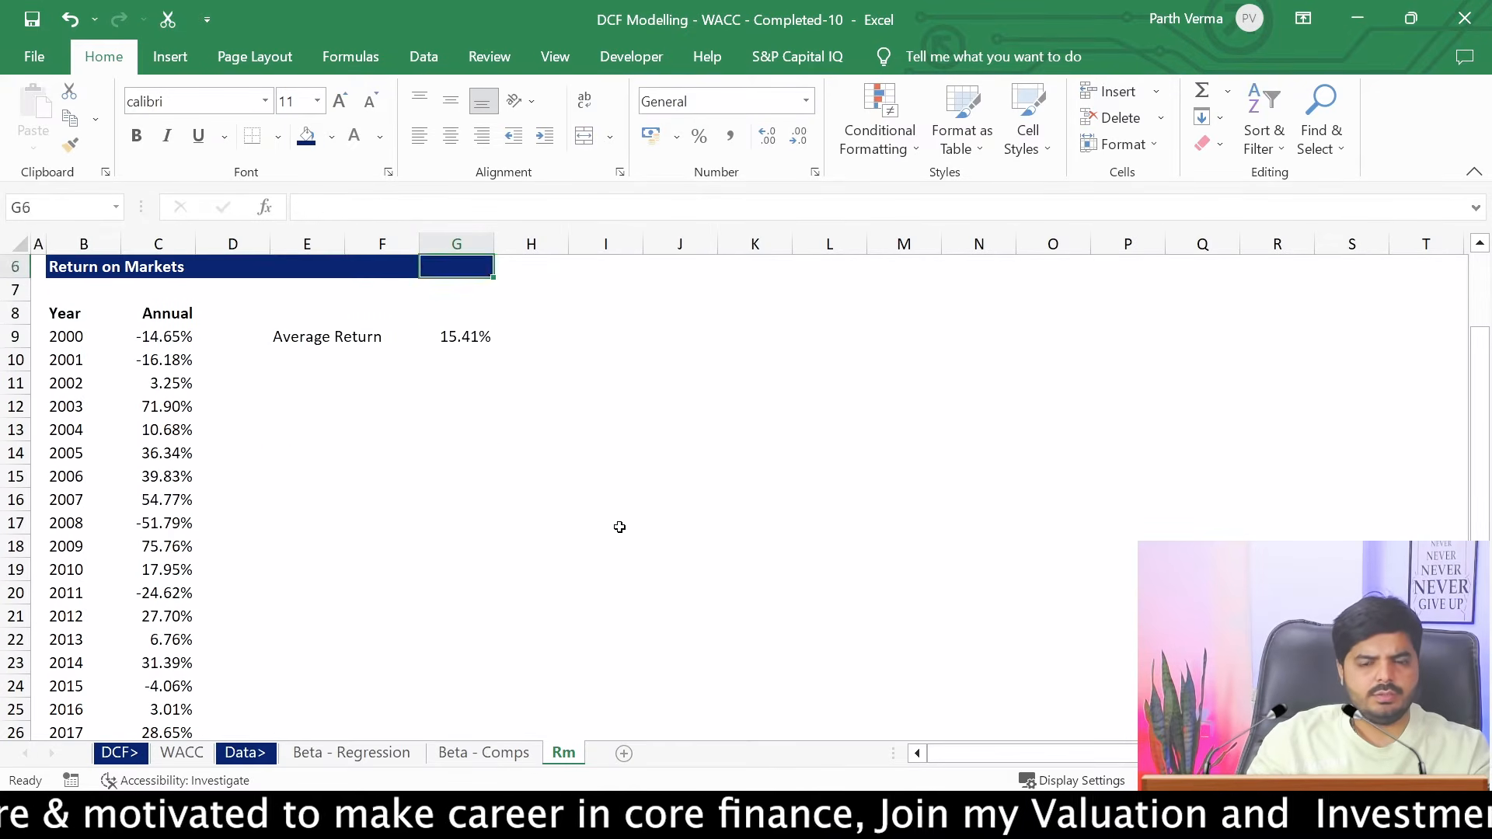
key("Down")
key("Left")
key("Left")
key("Left")
key("Left")
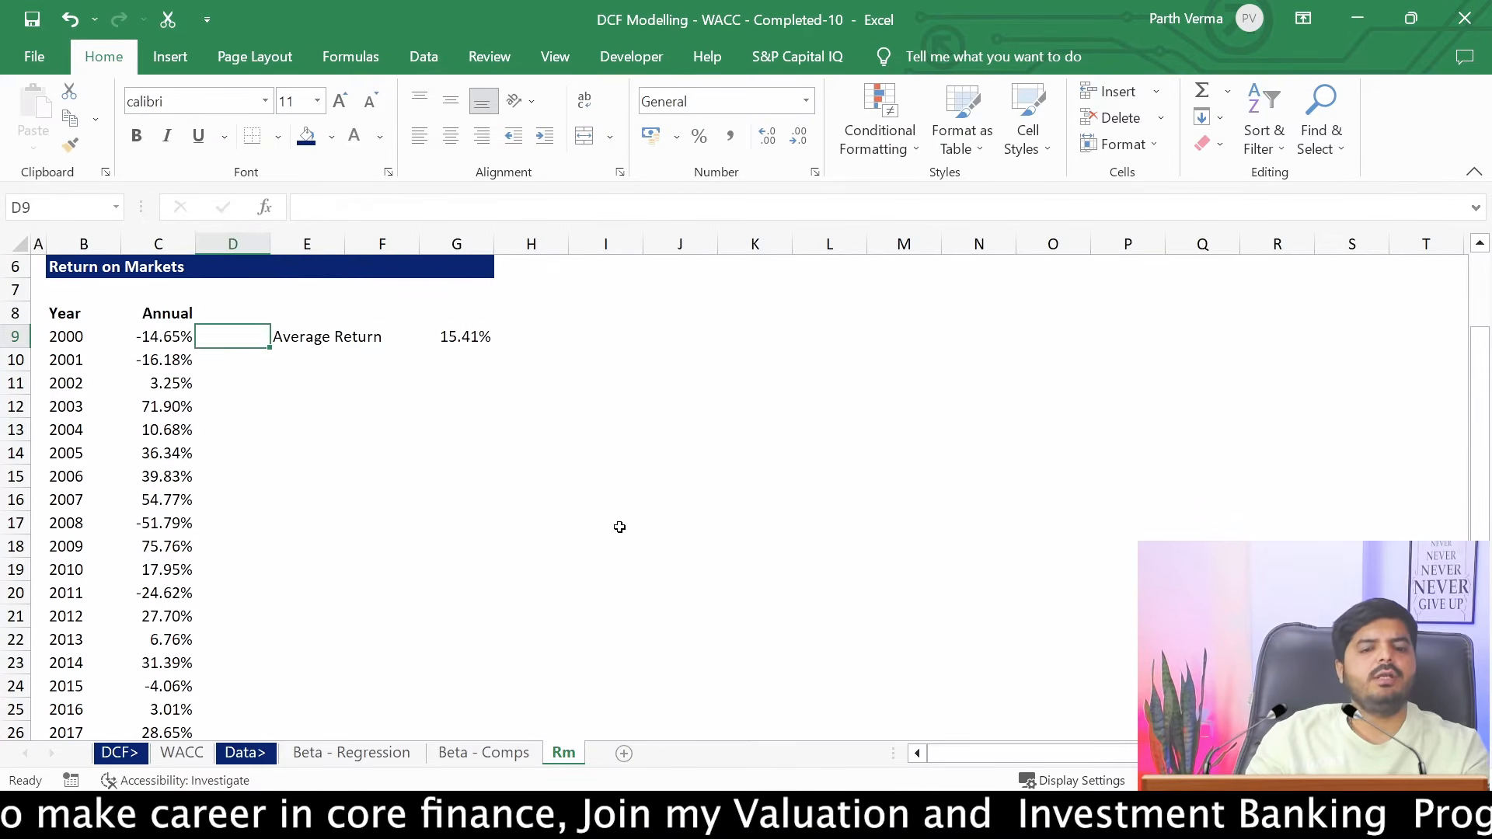
key("ctrl+shift+Down")
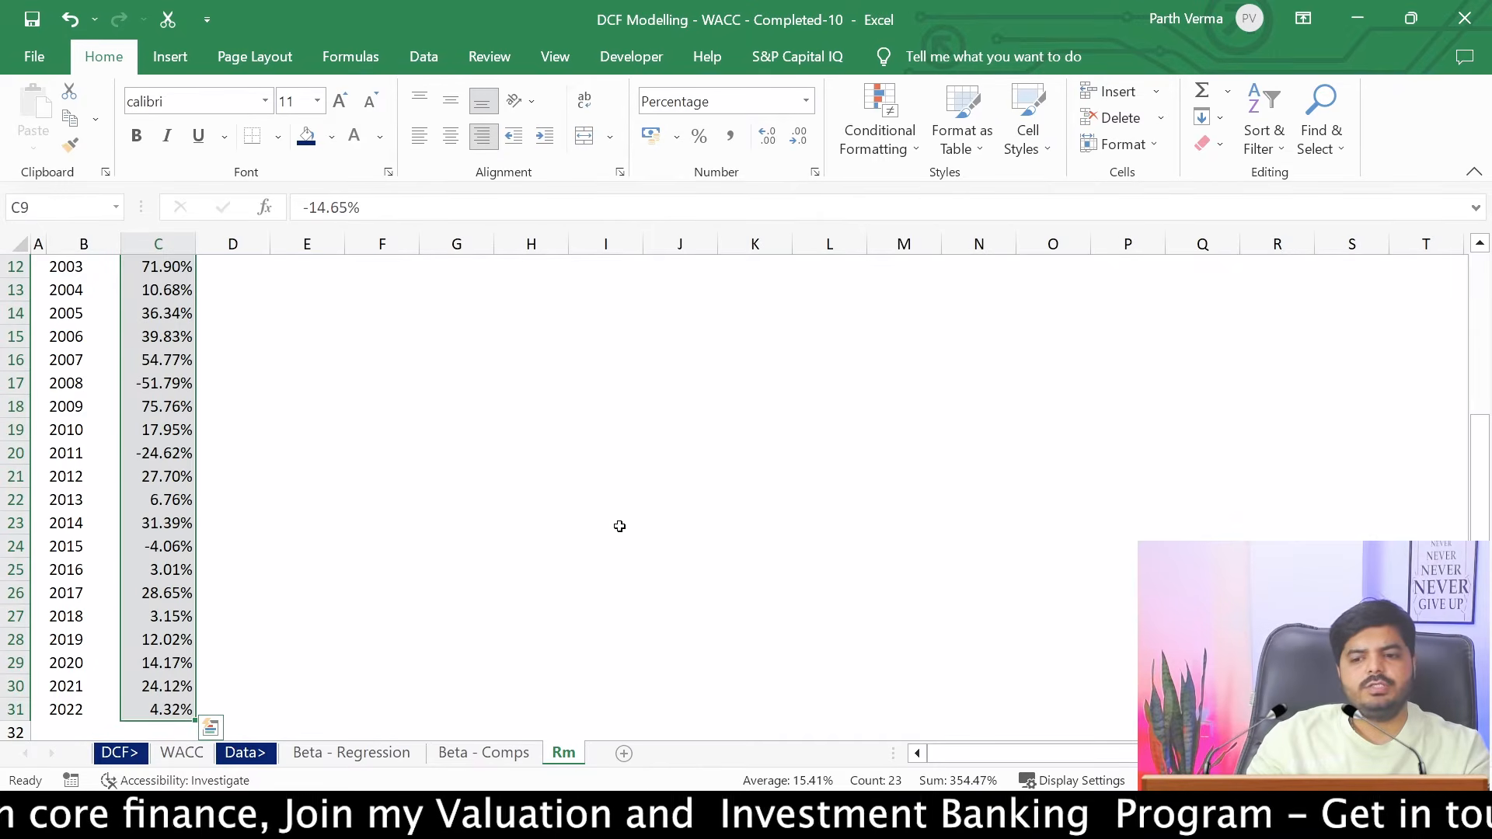
key("Up")
key("Right")
key("Right")
key("Right")
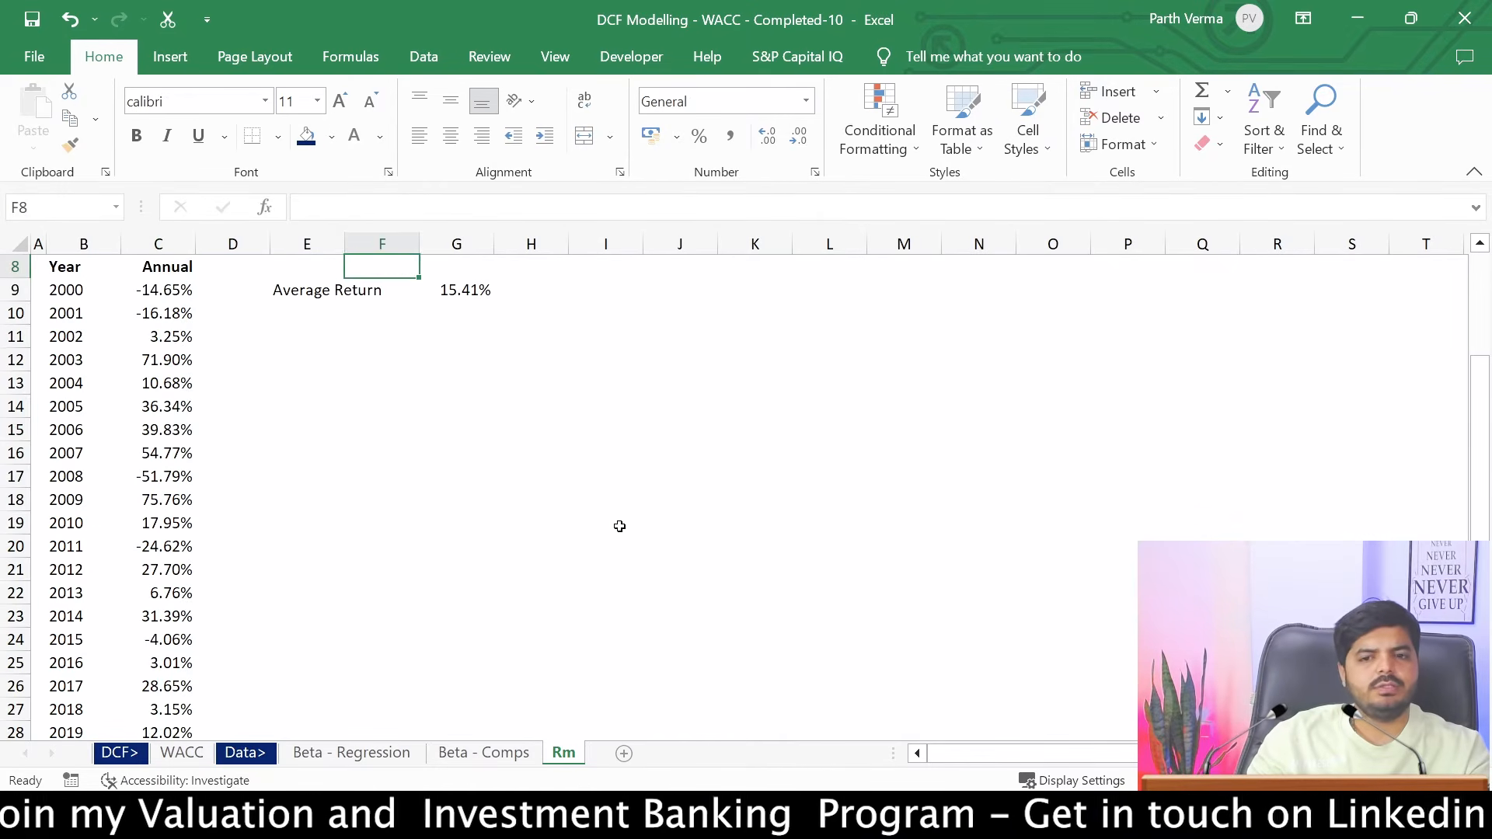
key("Down")
key("Right")
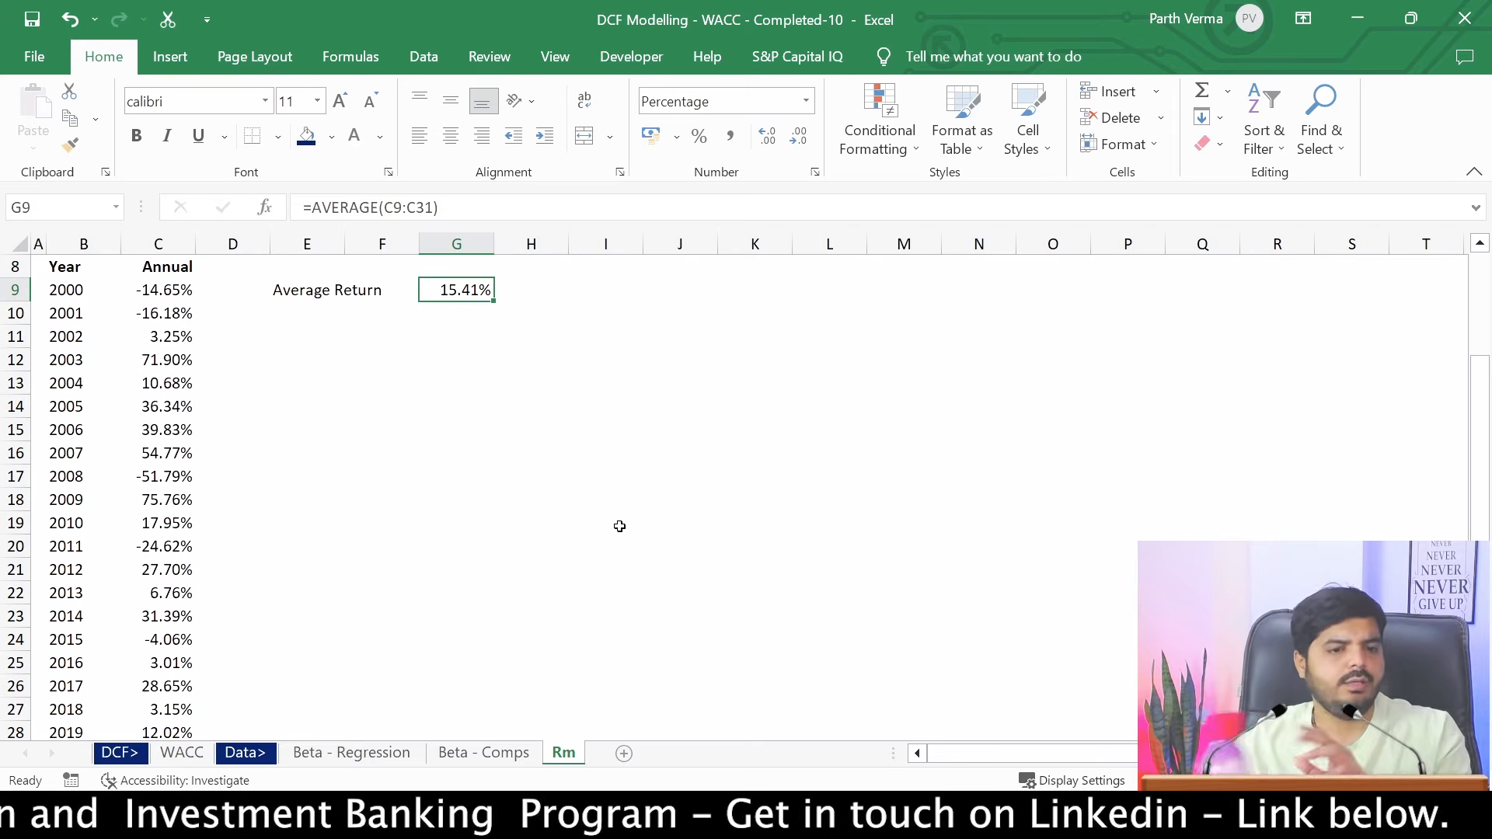
key("shift+Right")
key("shift+Right")
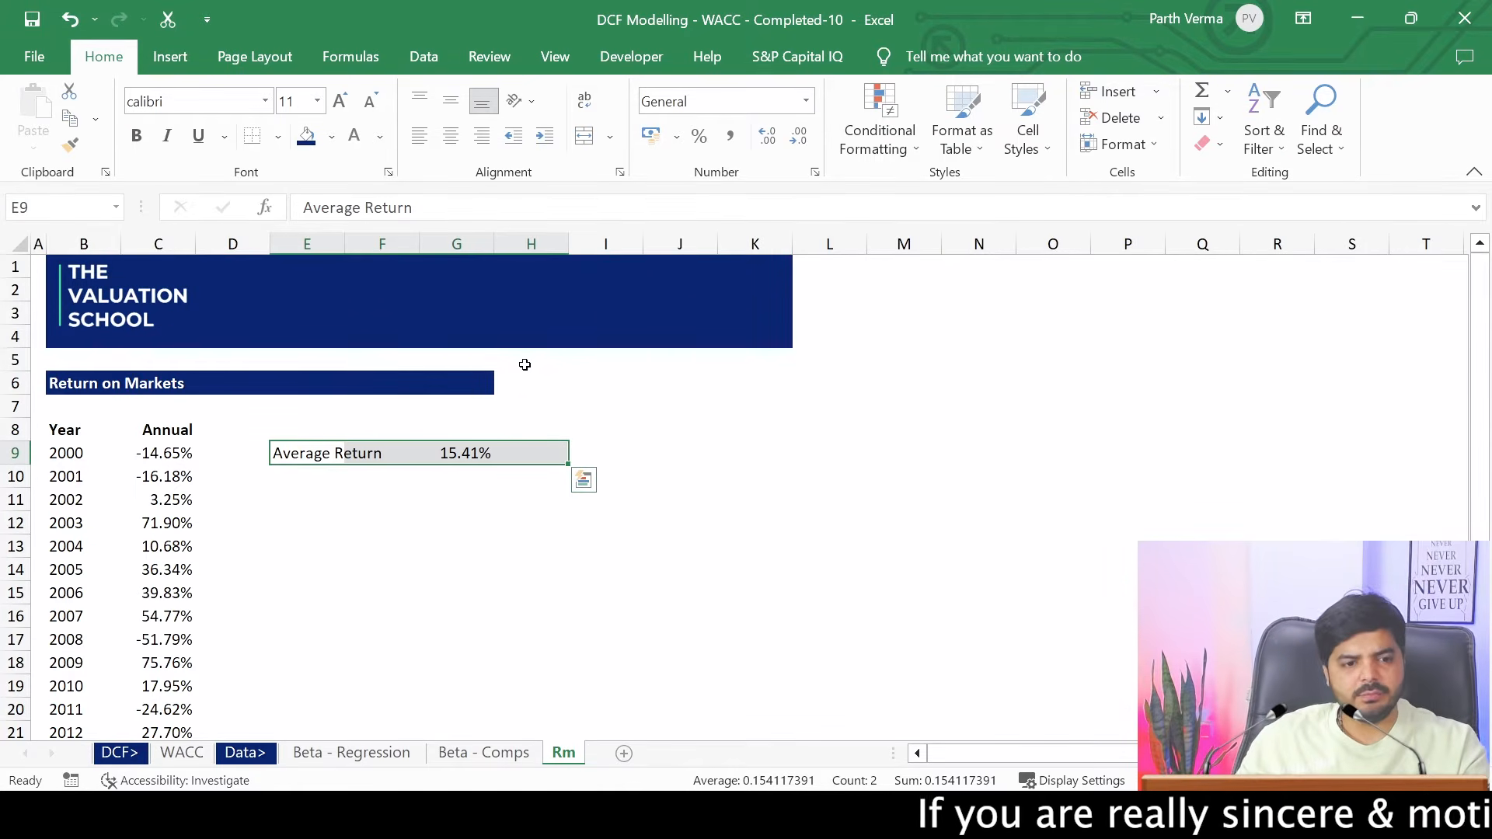
Enter the label "Dividend Yield" in cell E10 and select its value cell G10
key("Left")
key("Left")
key("Right")
key("Right")
key("Down")
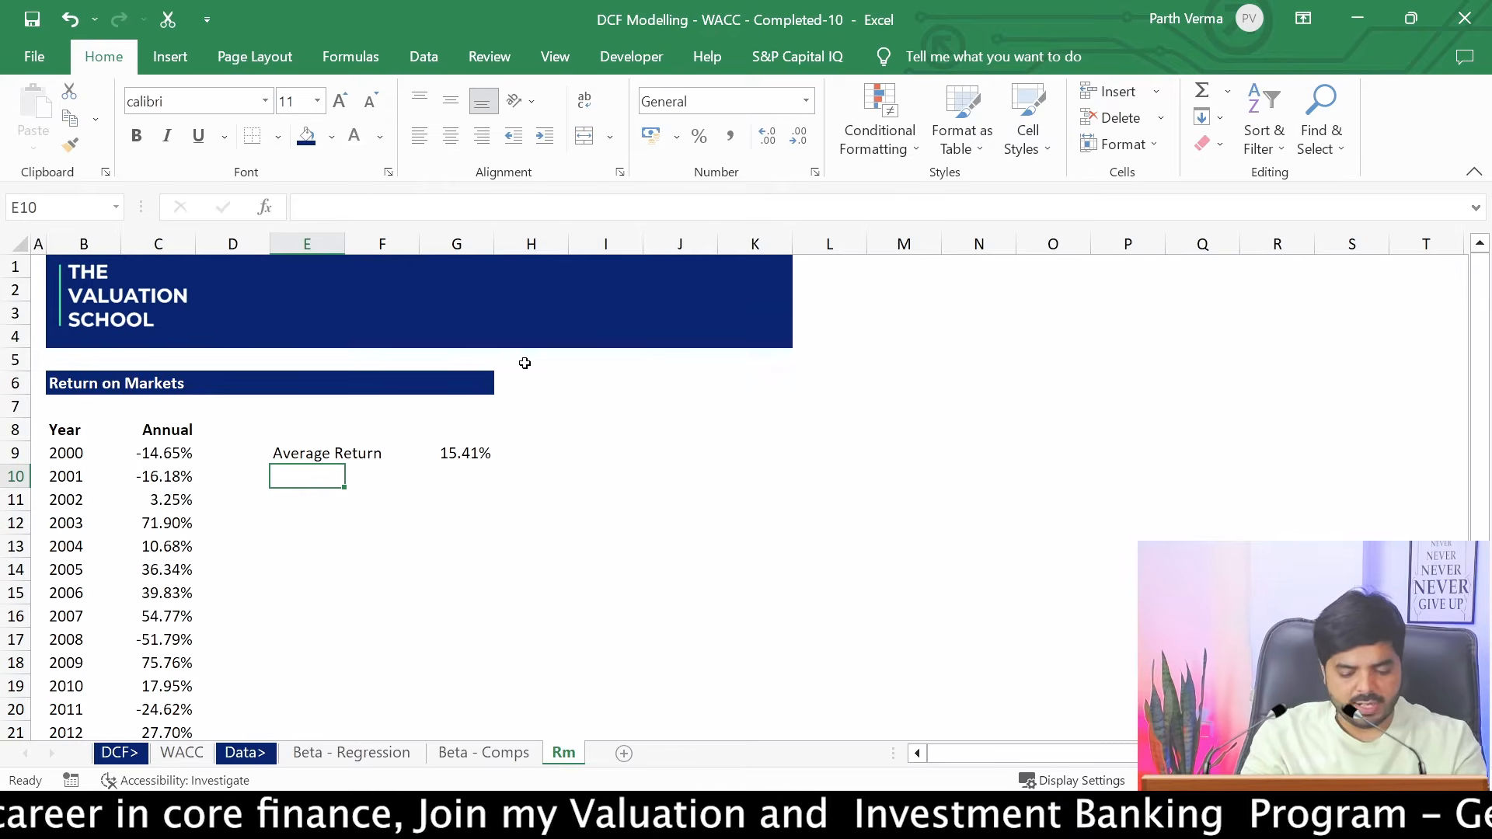
type("Dividen Yield")
key("Return")
key("Up")
key("F2")
key("Left")
type("d")
key("Return")
key("Up")
key("Right")
key("Right")
key("Right")
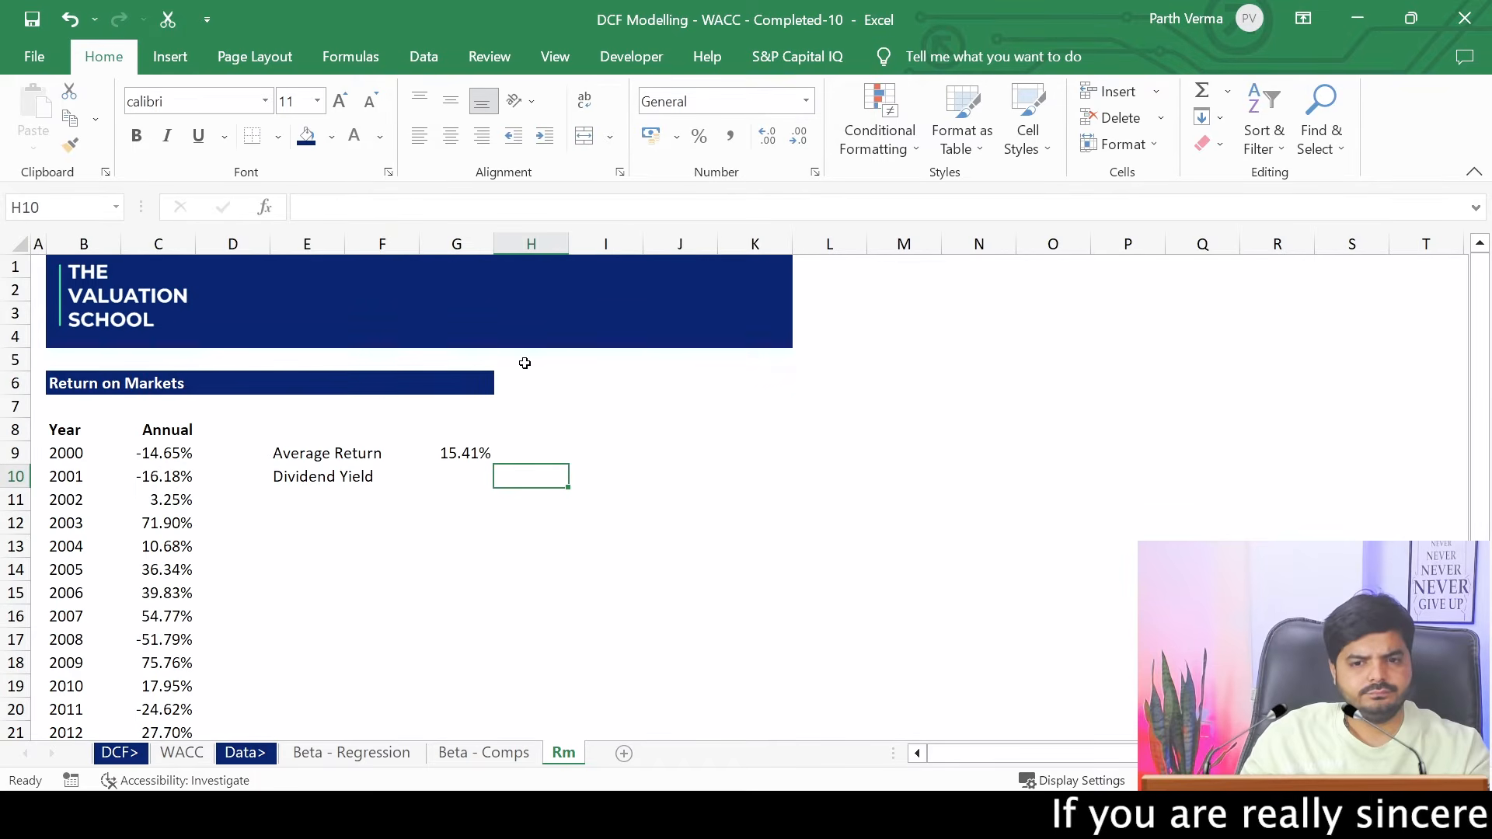
key("Left")
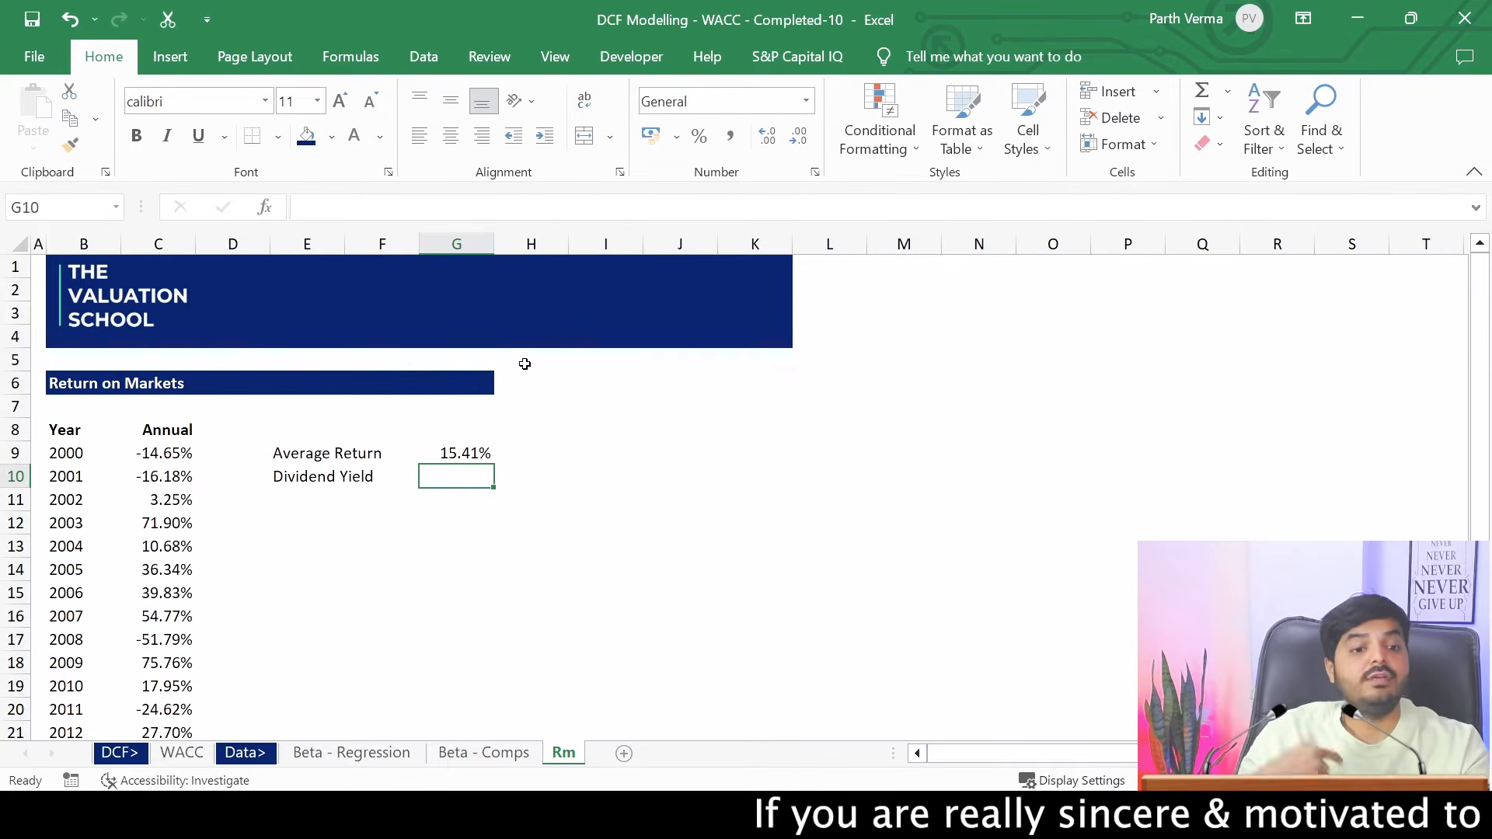
Switch to the PrimeInvestor page in the browser and look up the dividend yield and return since inception in the Nifty 50 Vital Statistics
key("alt")
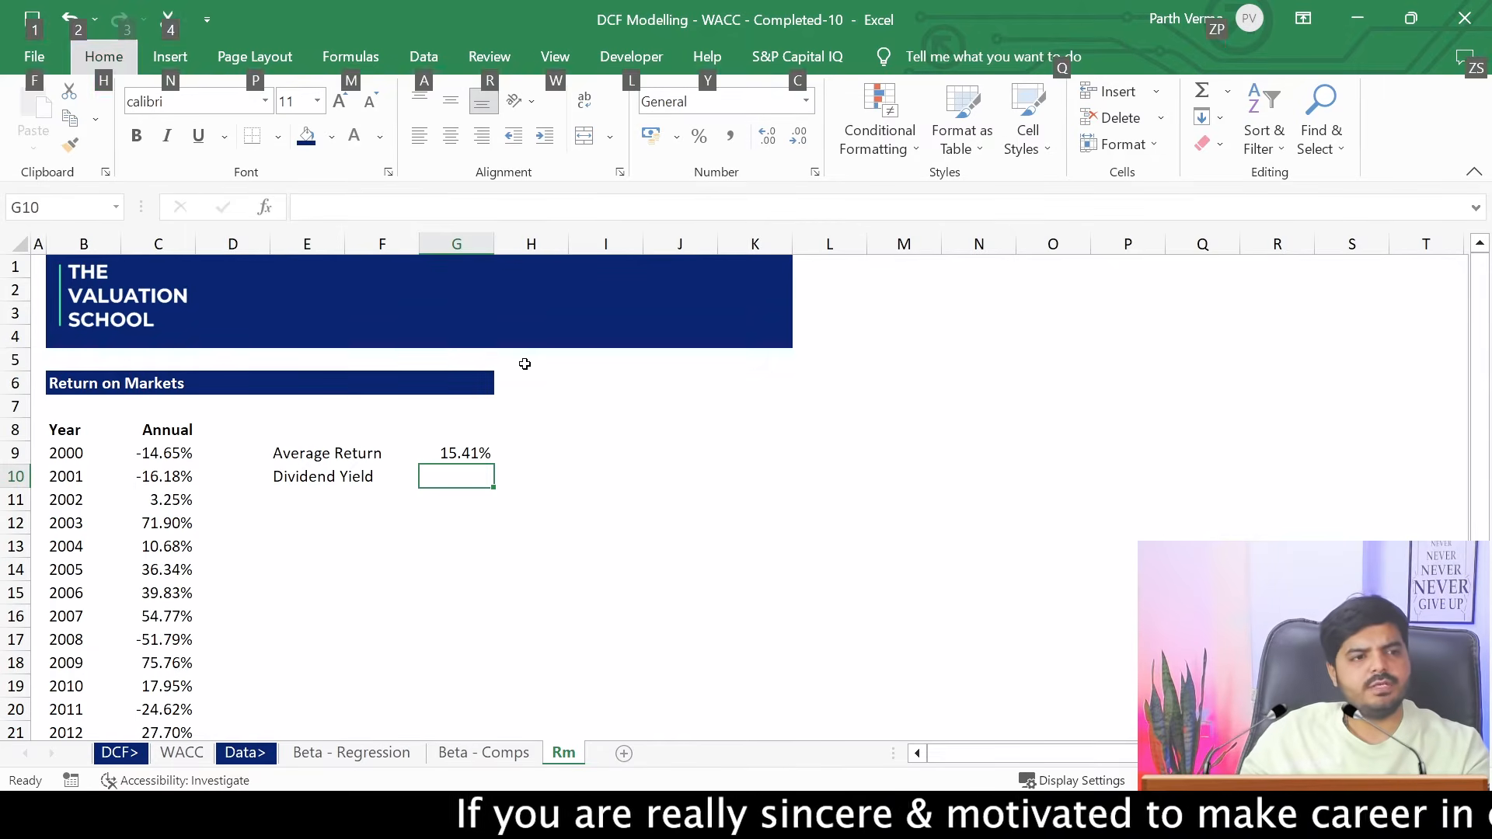
key("alt+Tab")
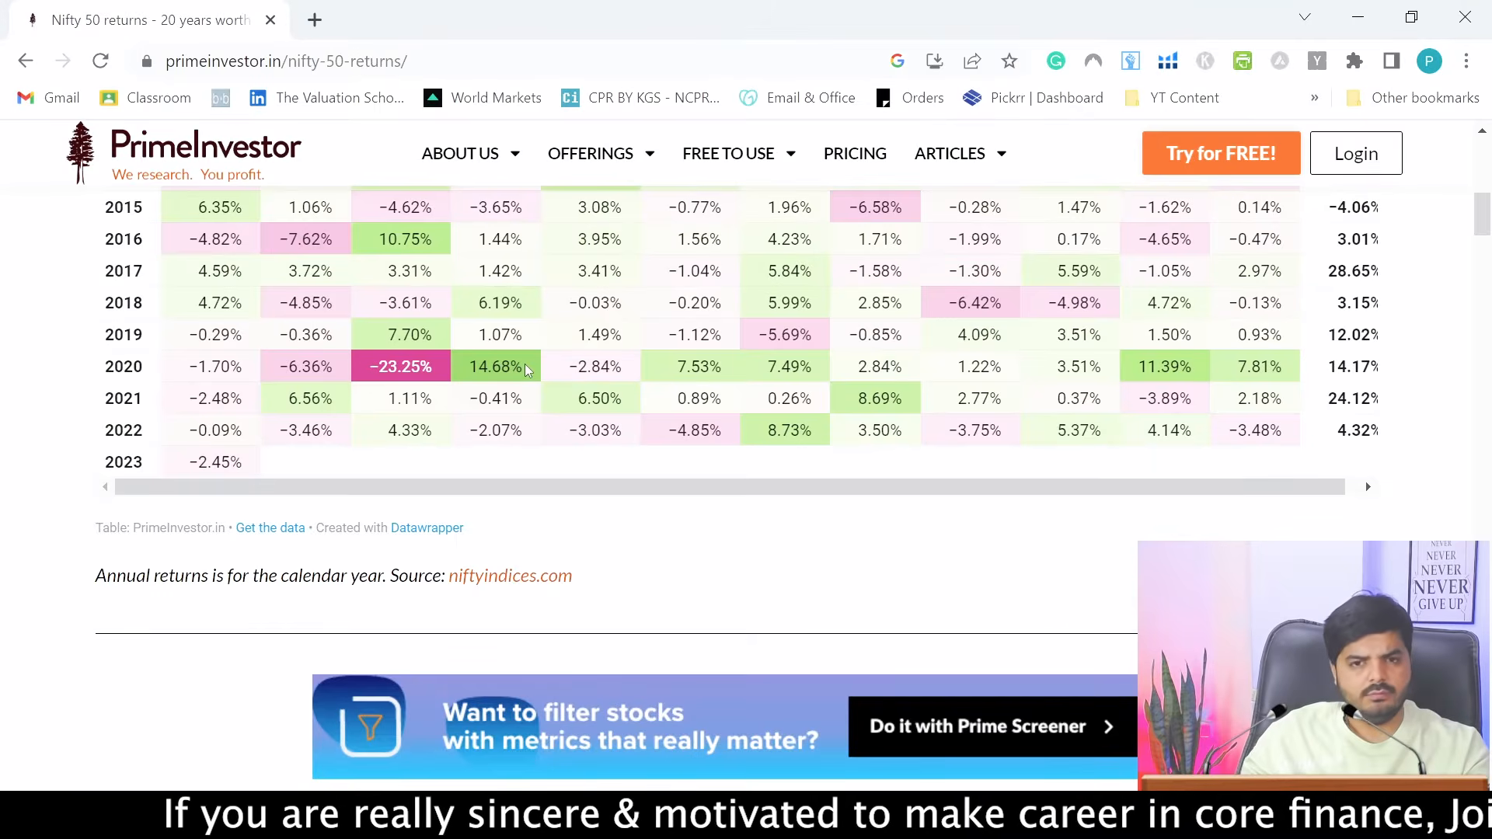
key("alt")
left_click_drag(1483, 223, 1484, 303)
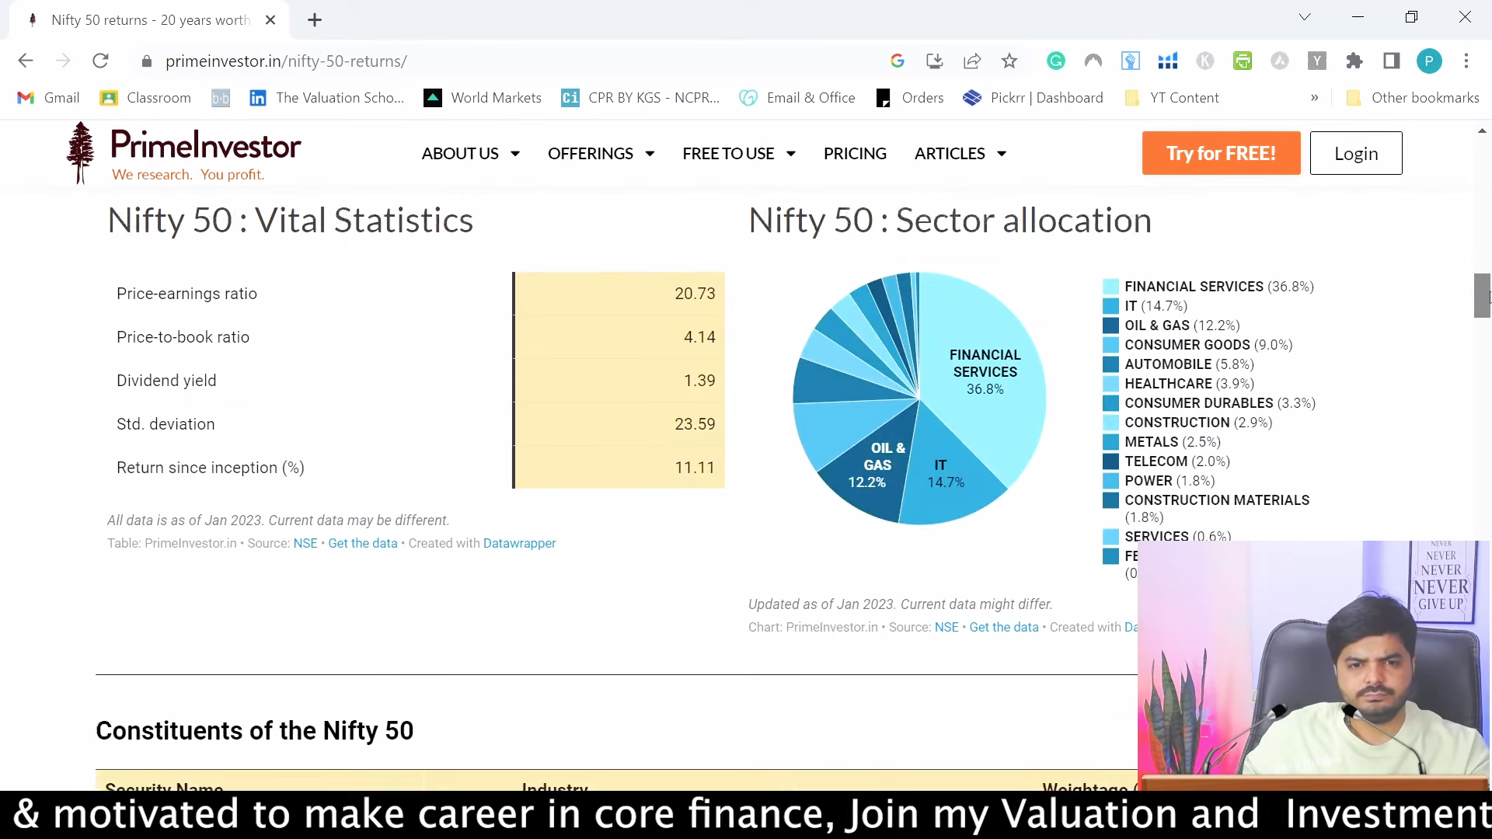
left_click_drag(673, 433, 719, 434)
left_click(727, 450)
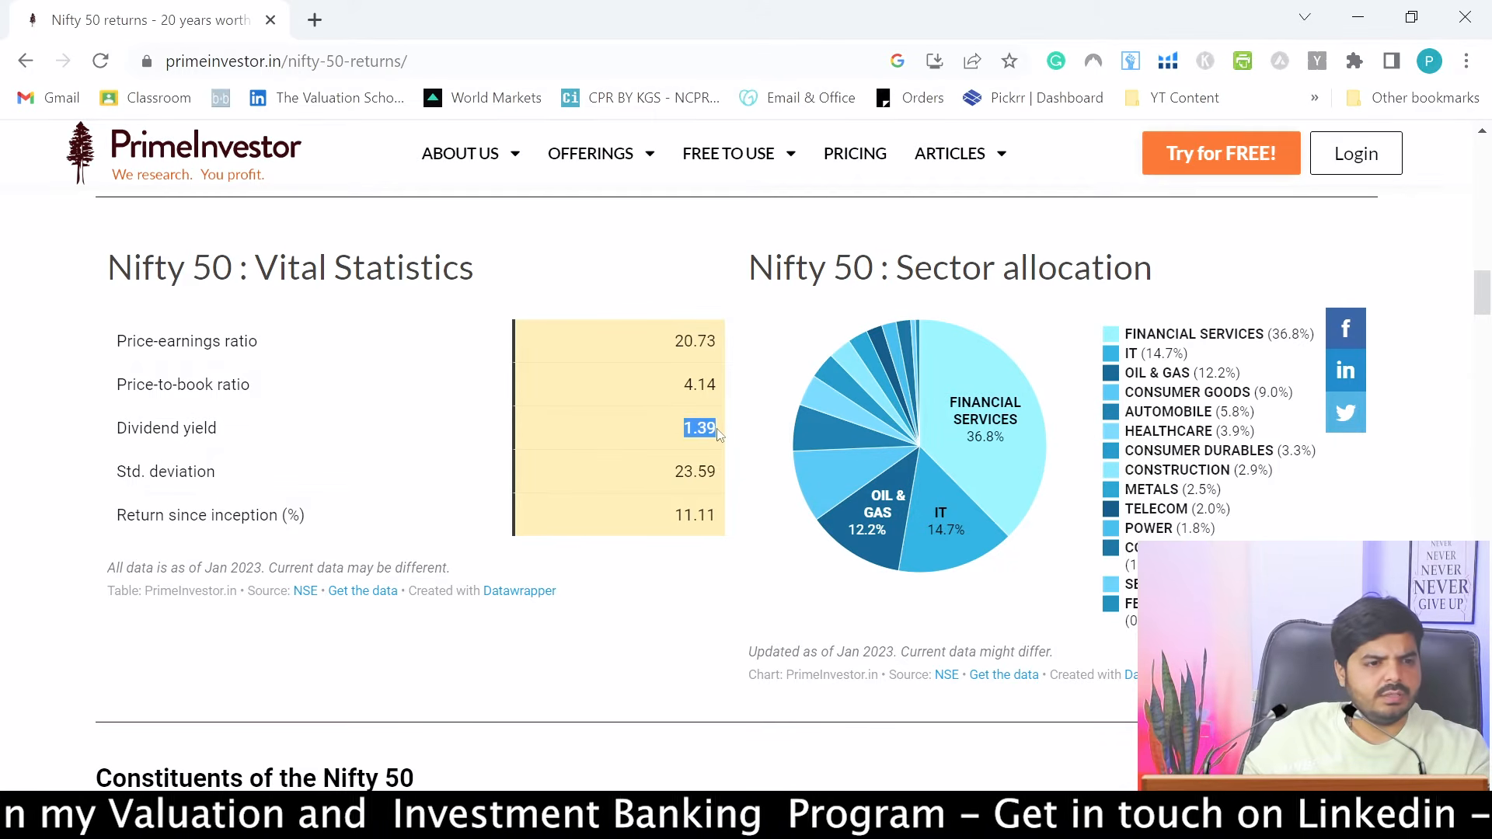
left_click_drag(687, 511, 717, 512)
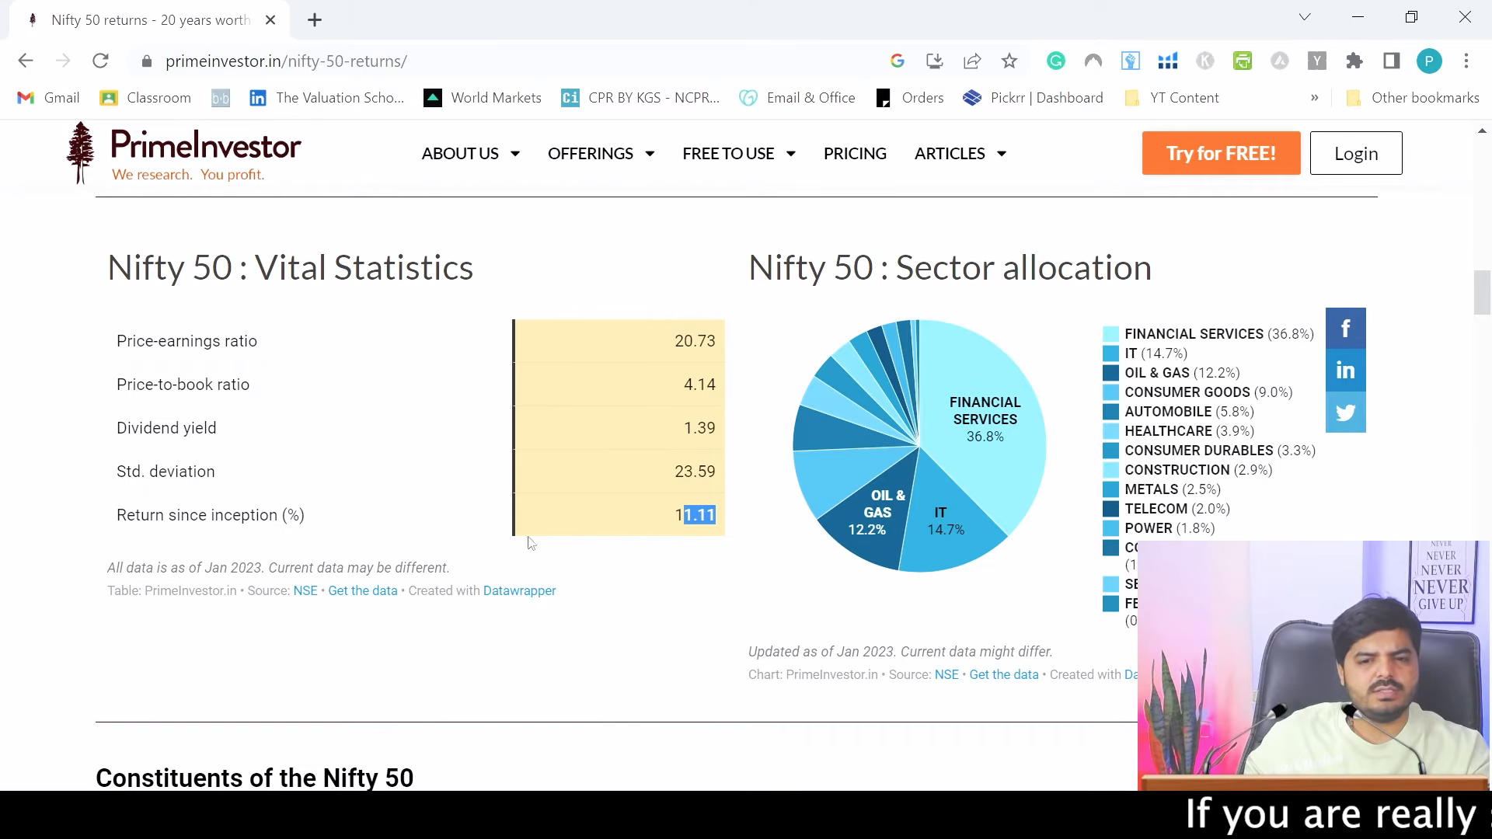
left_click(697, 518)
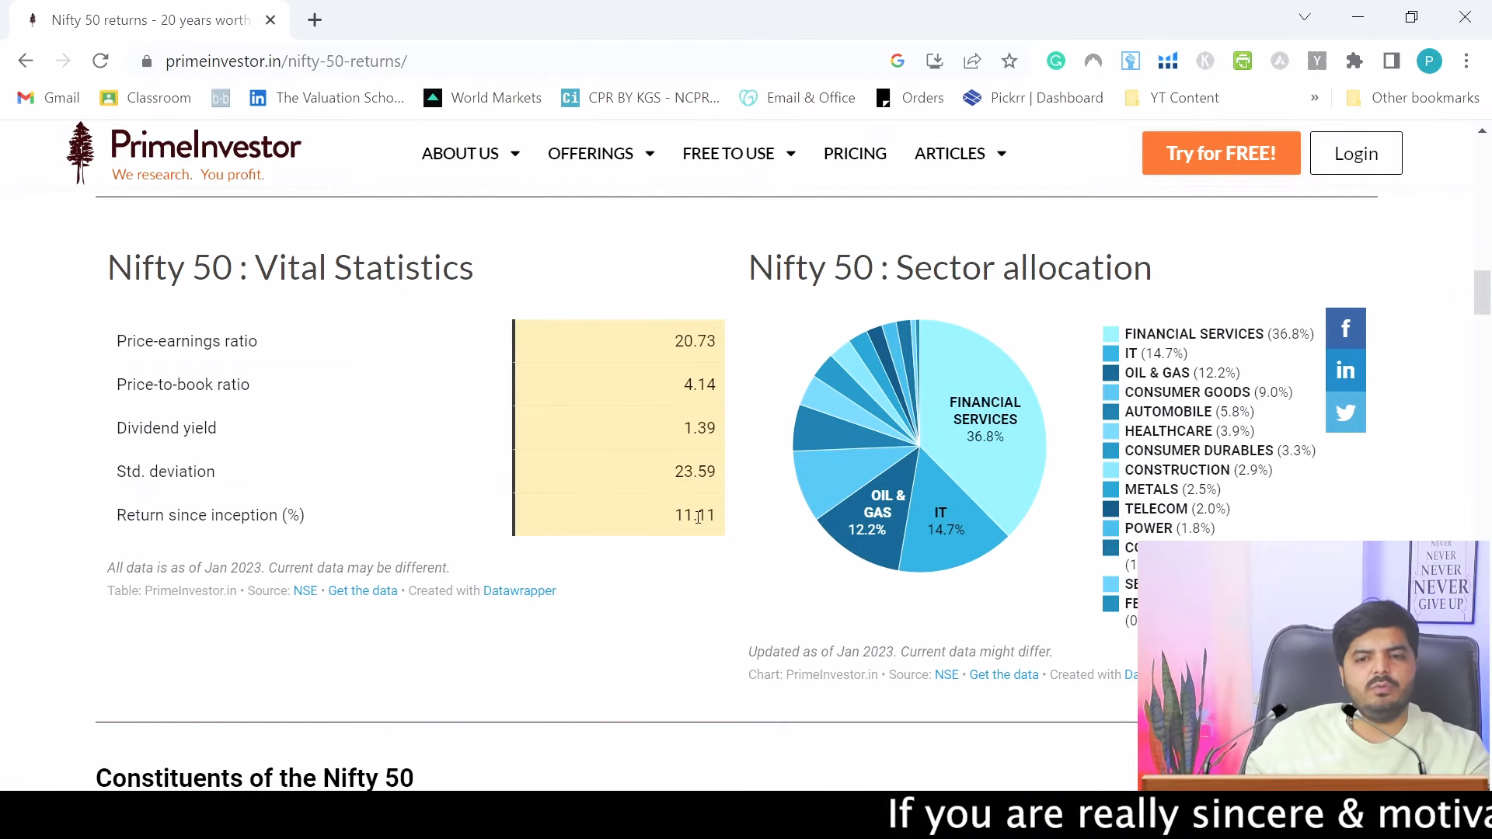
left_click_drag(681, 439, 723, 441)
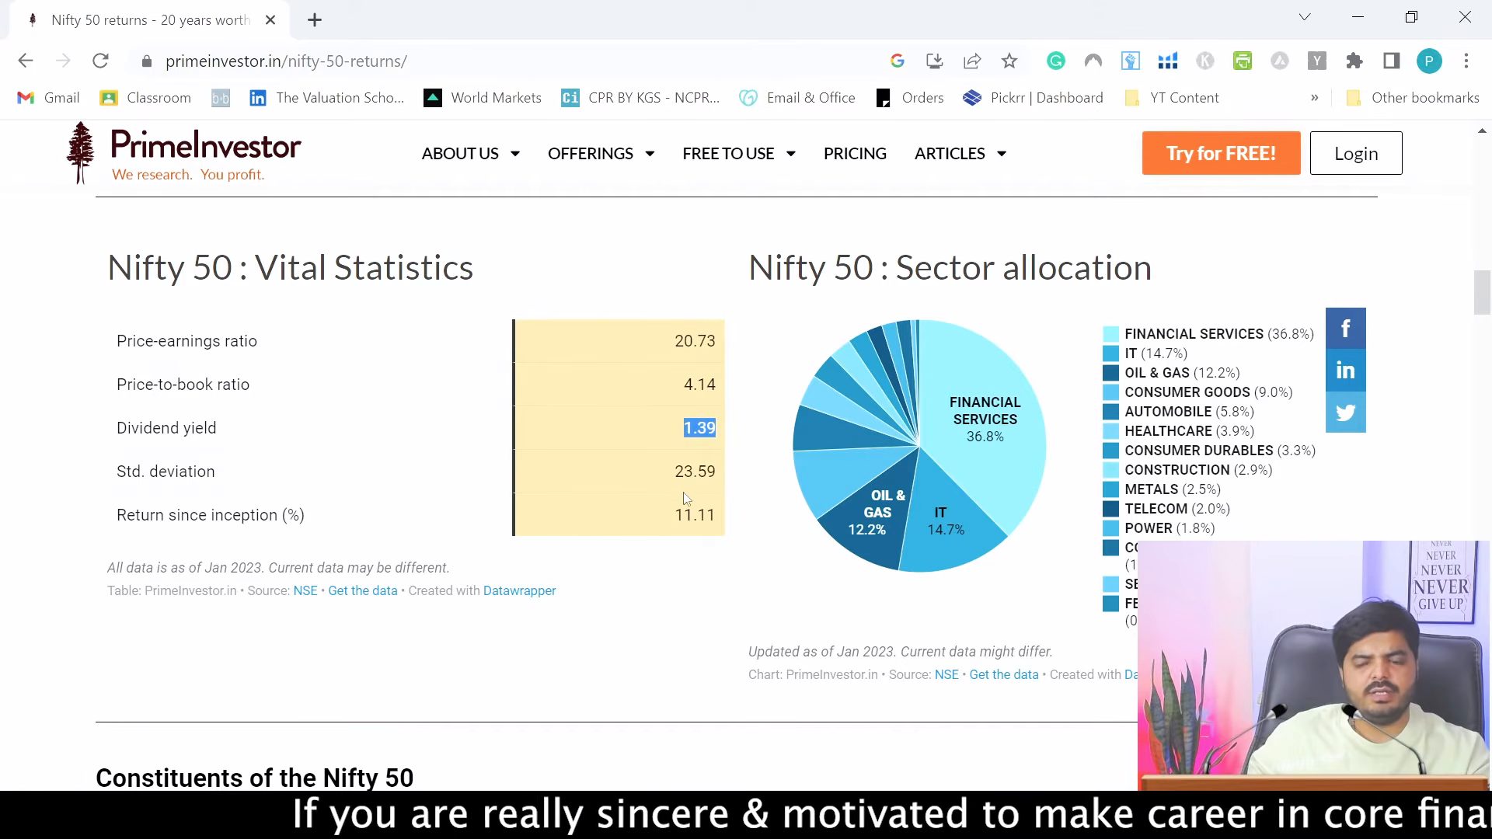
left_click(523, 547)
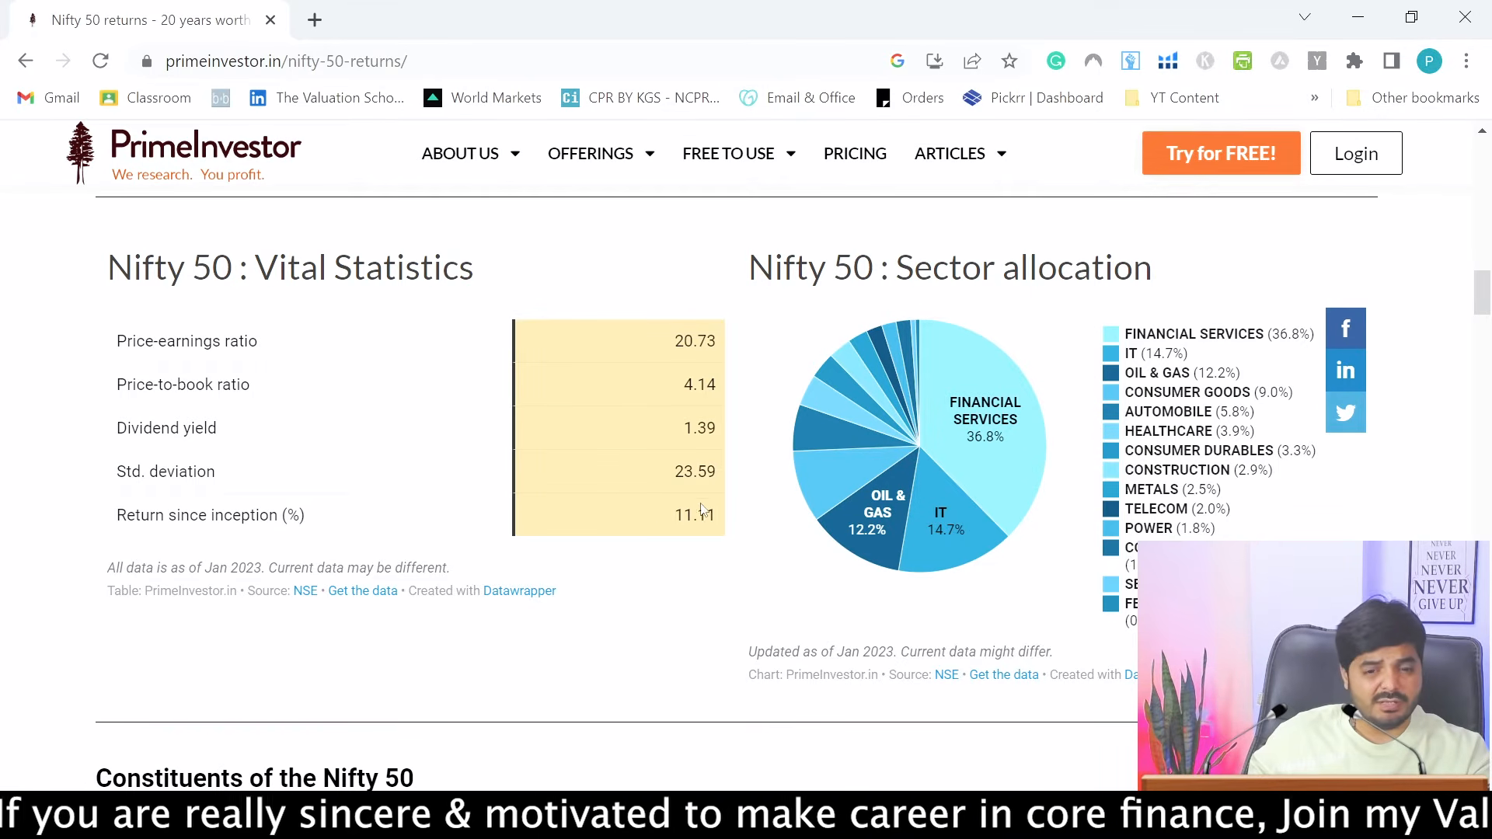
key("alt+Tab")
key("alt+Tab")
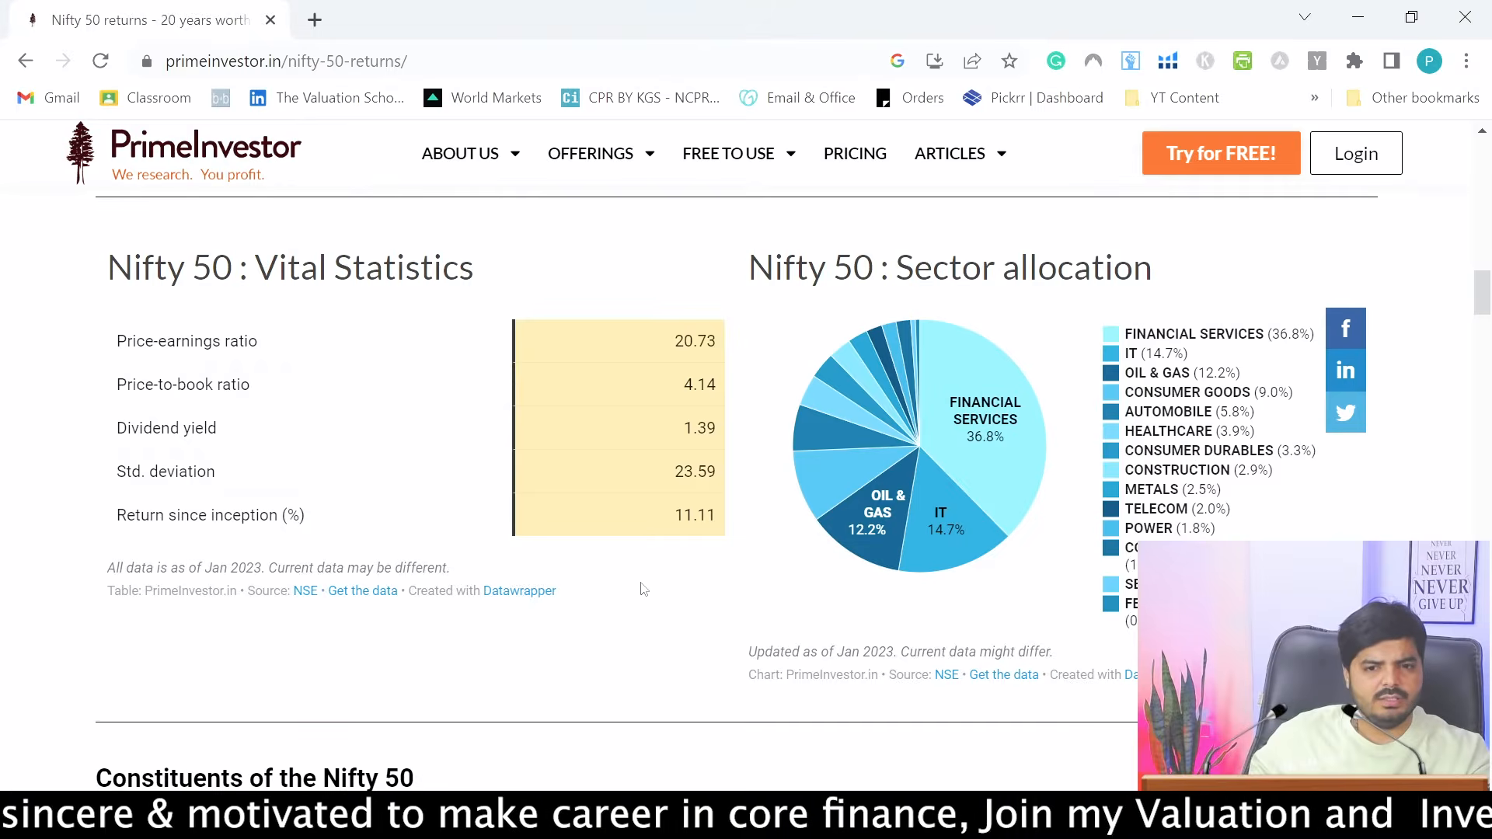
Switch back to Excel and enter 1.39% as the dividend yield in cell G10
key("alt+Tab")
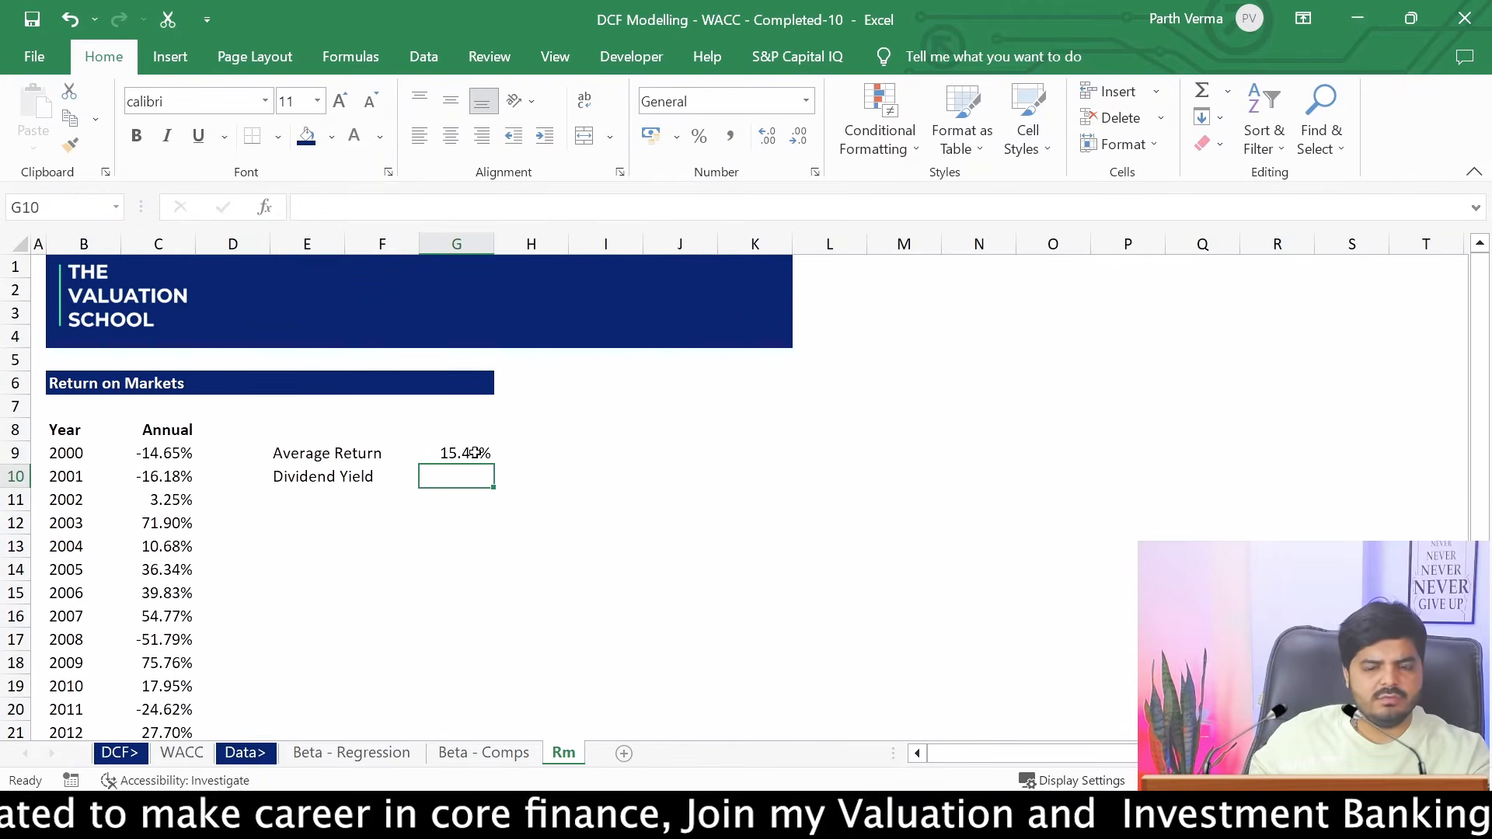
left_click(463, 456)
left_click(463, 477)
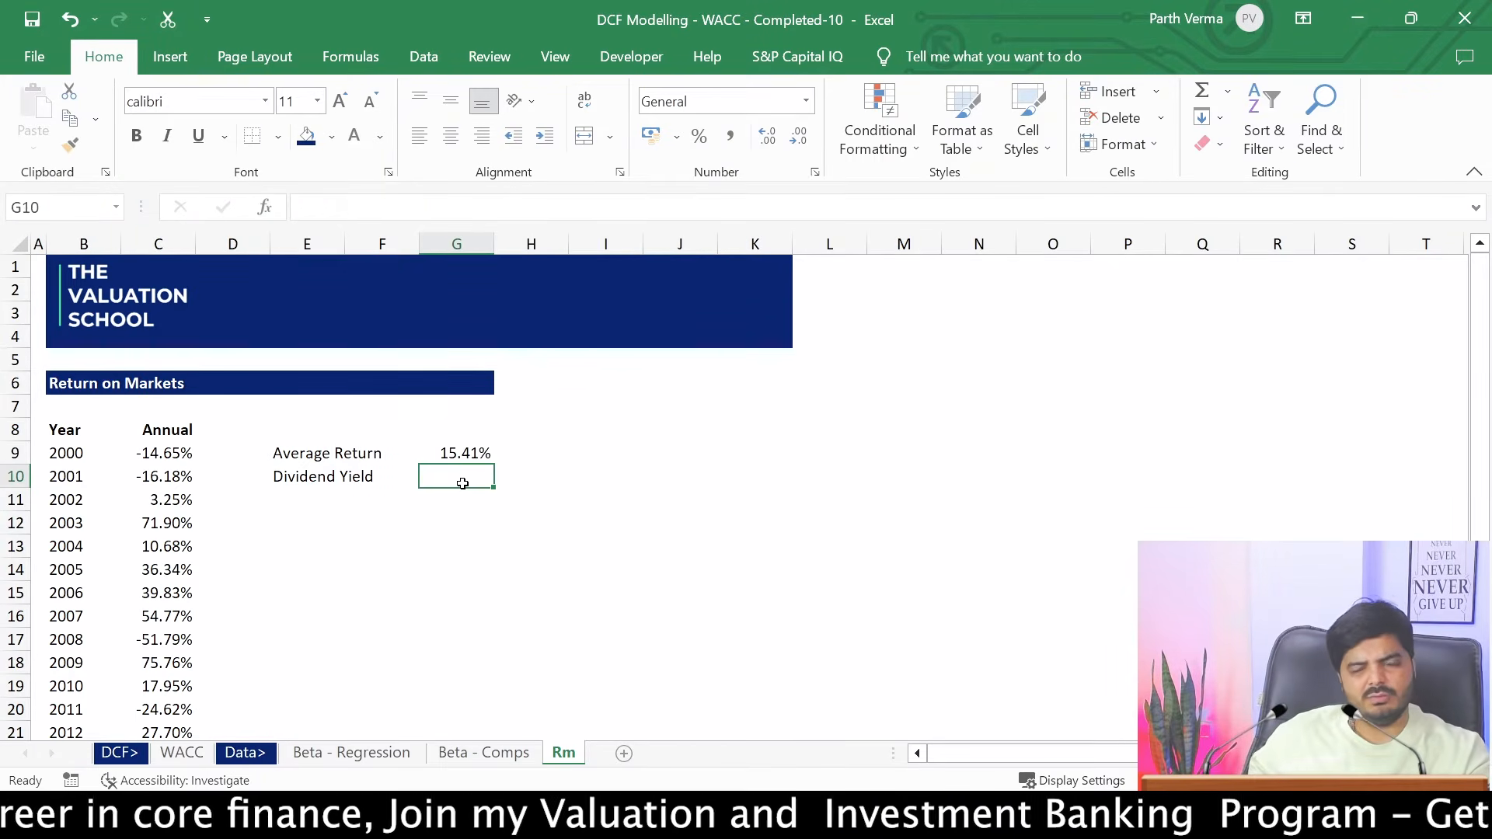
type("1")
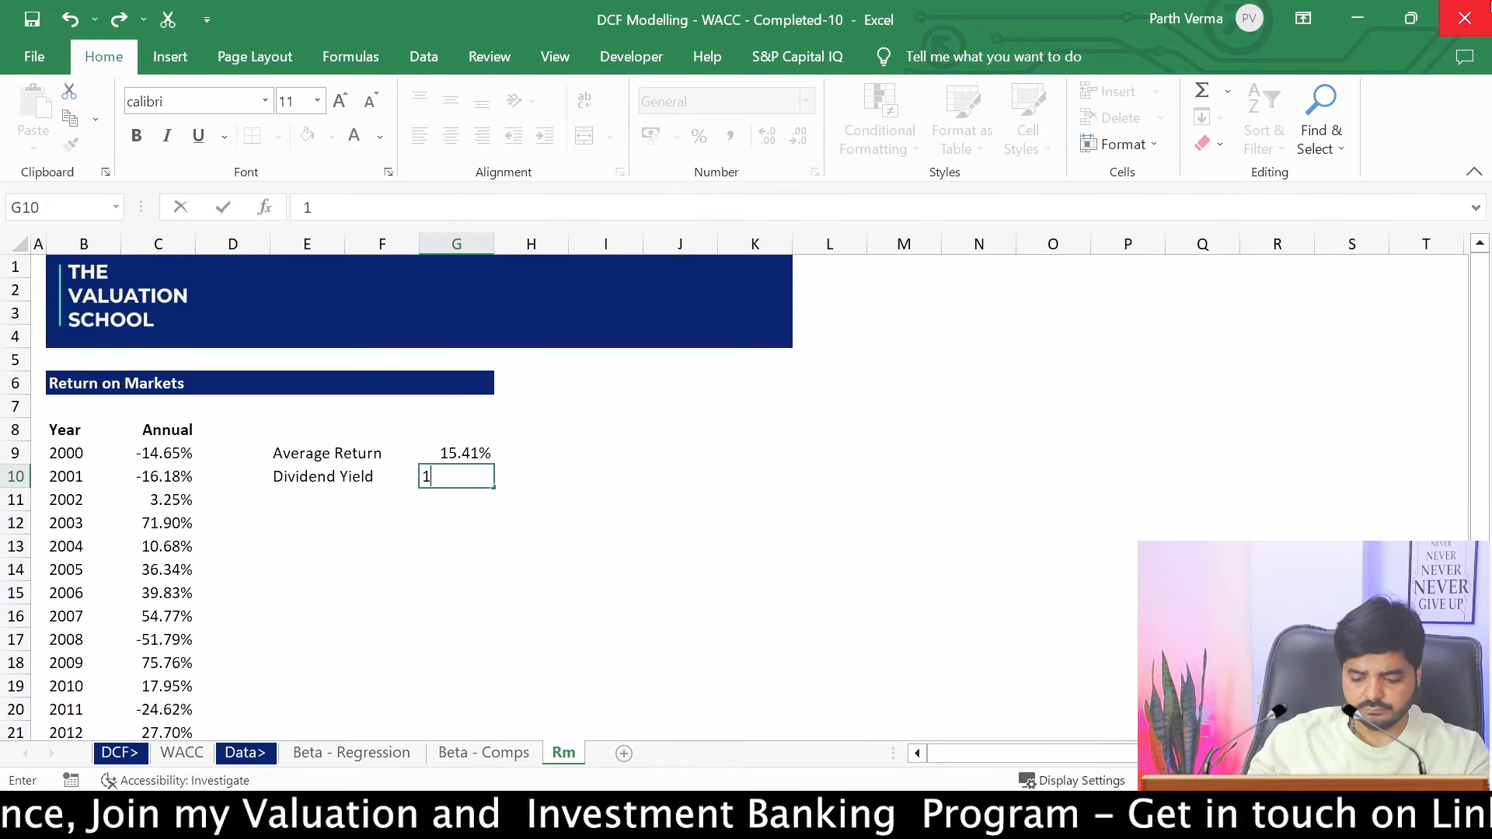
type(".39%")
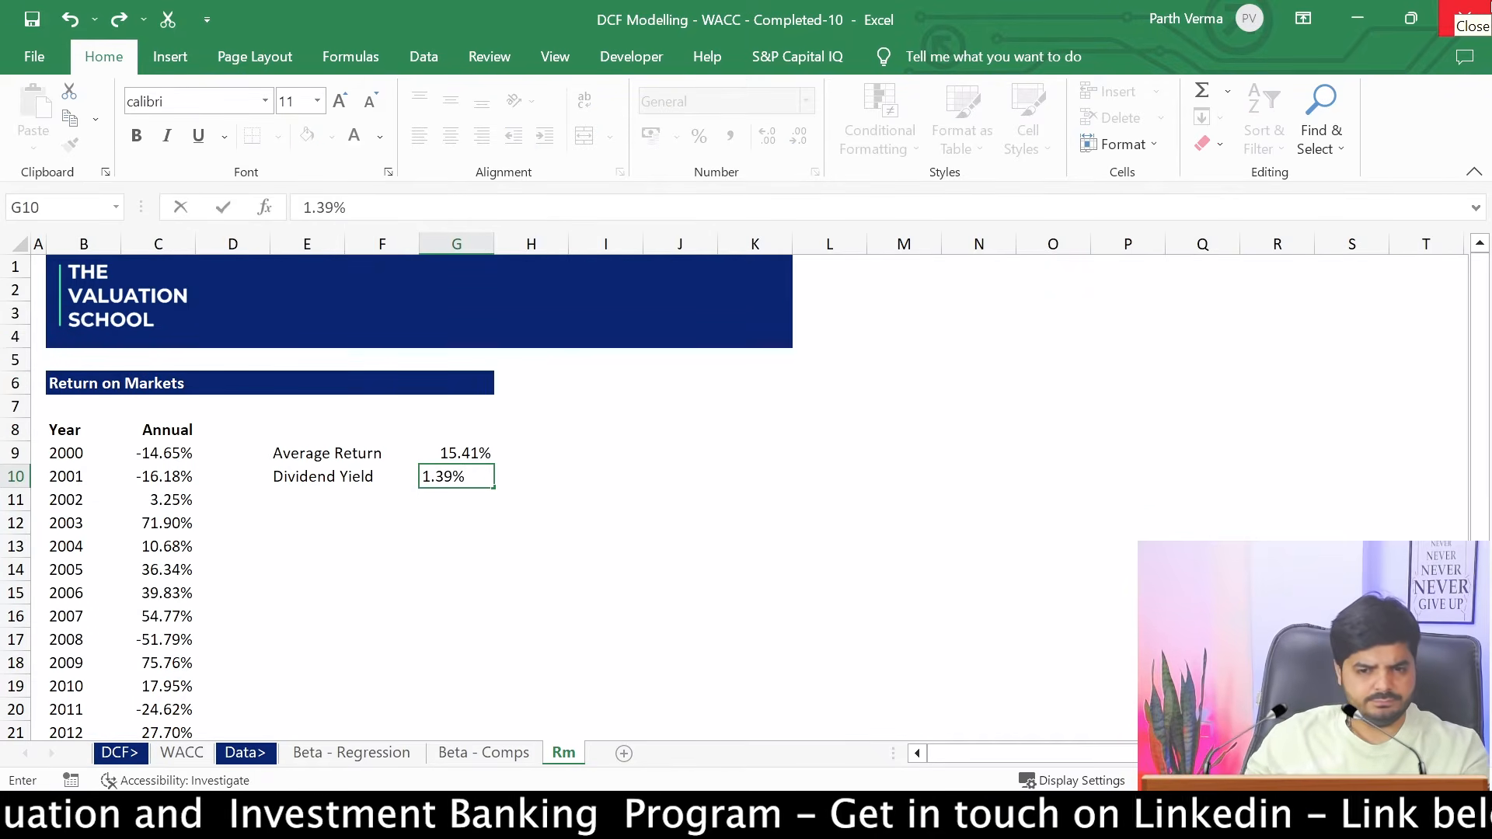
key("Return")
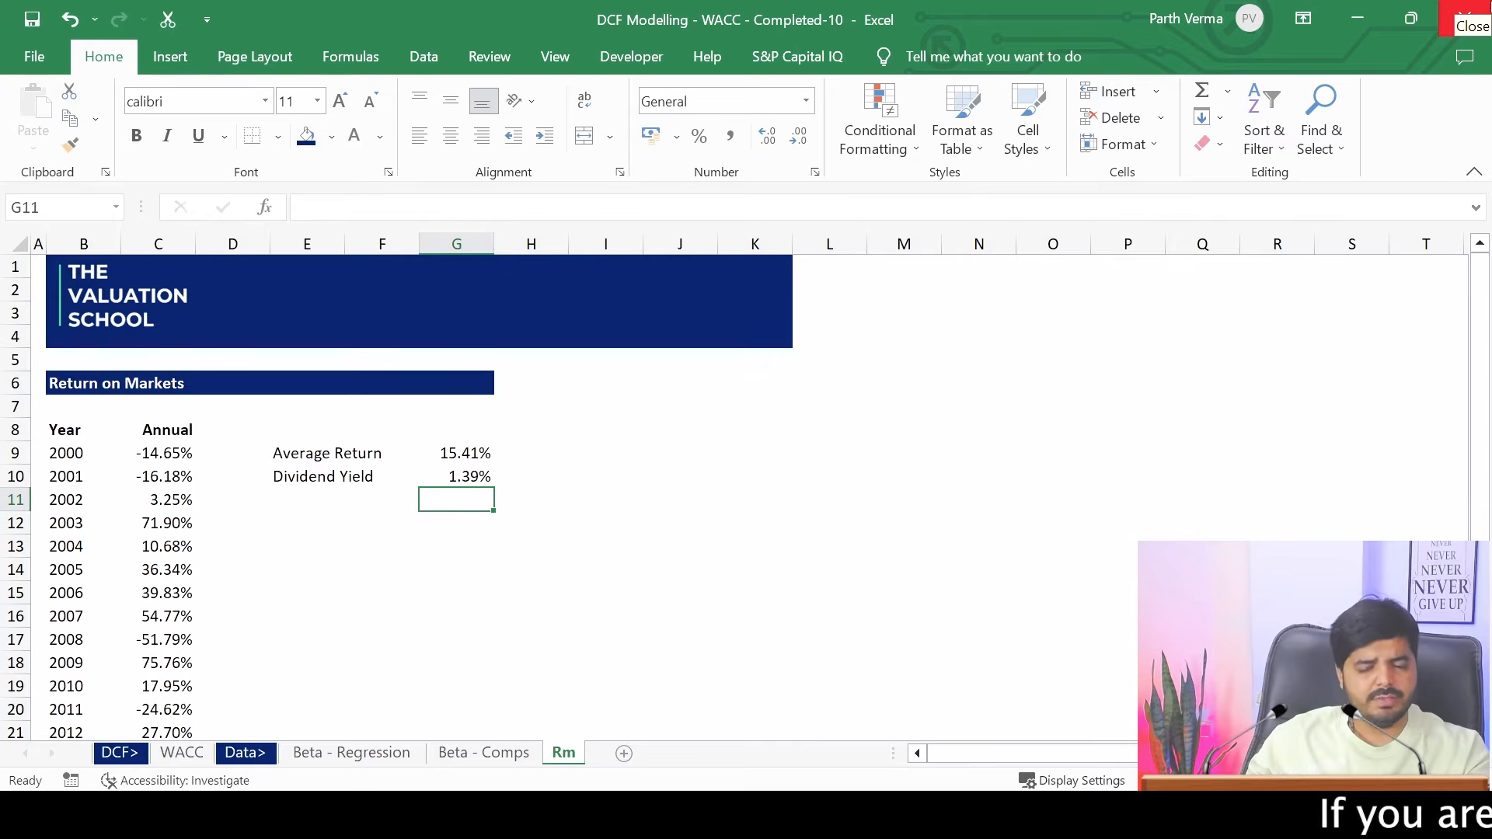
Append a superscript footnote marker 1 to the dividend yield value in cell G10
key("Up")
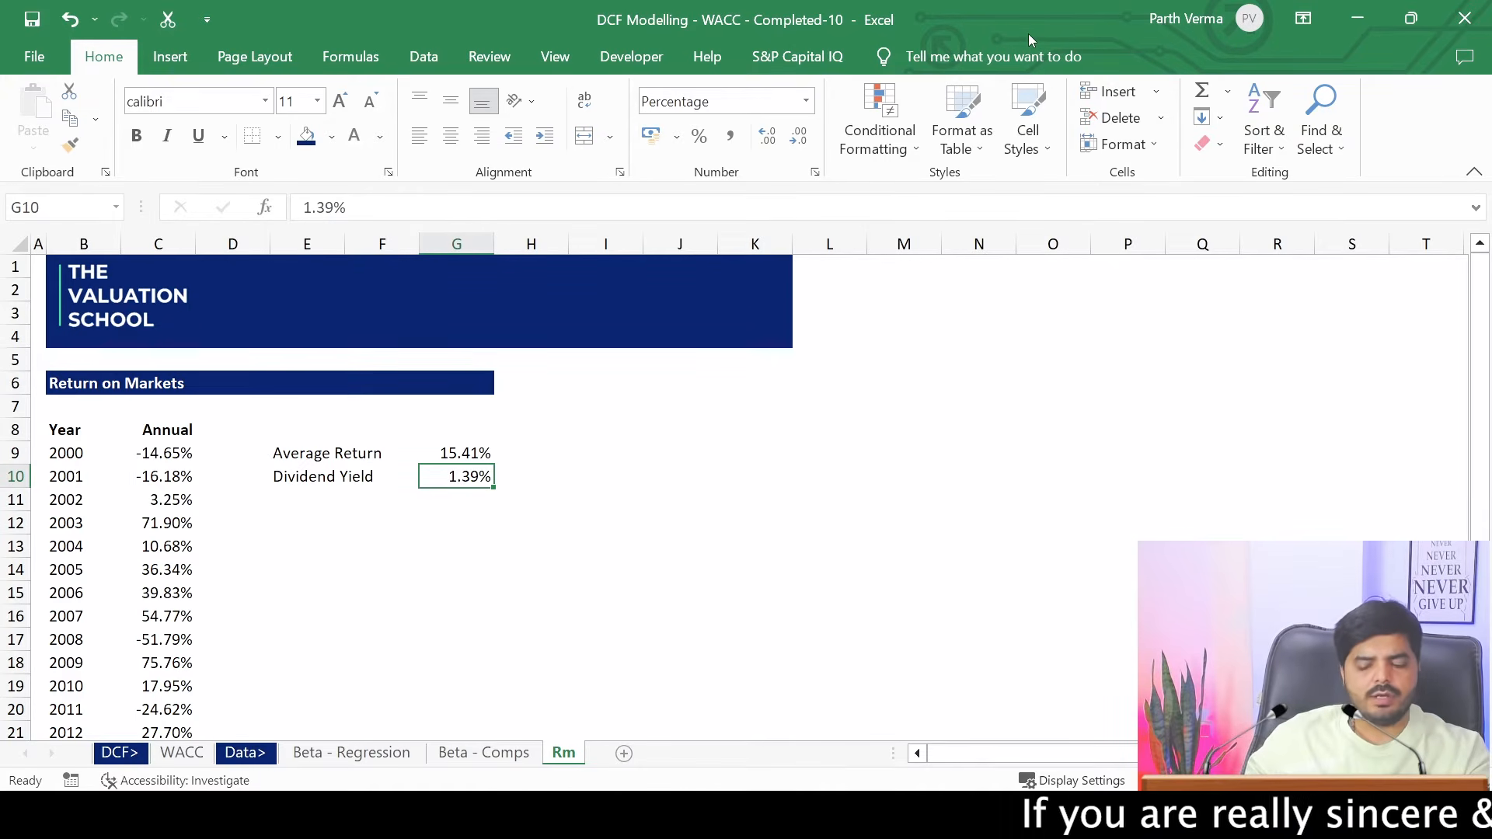
key("F2")
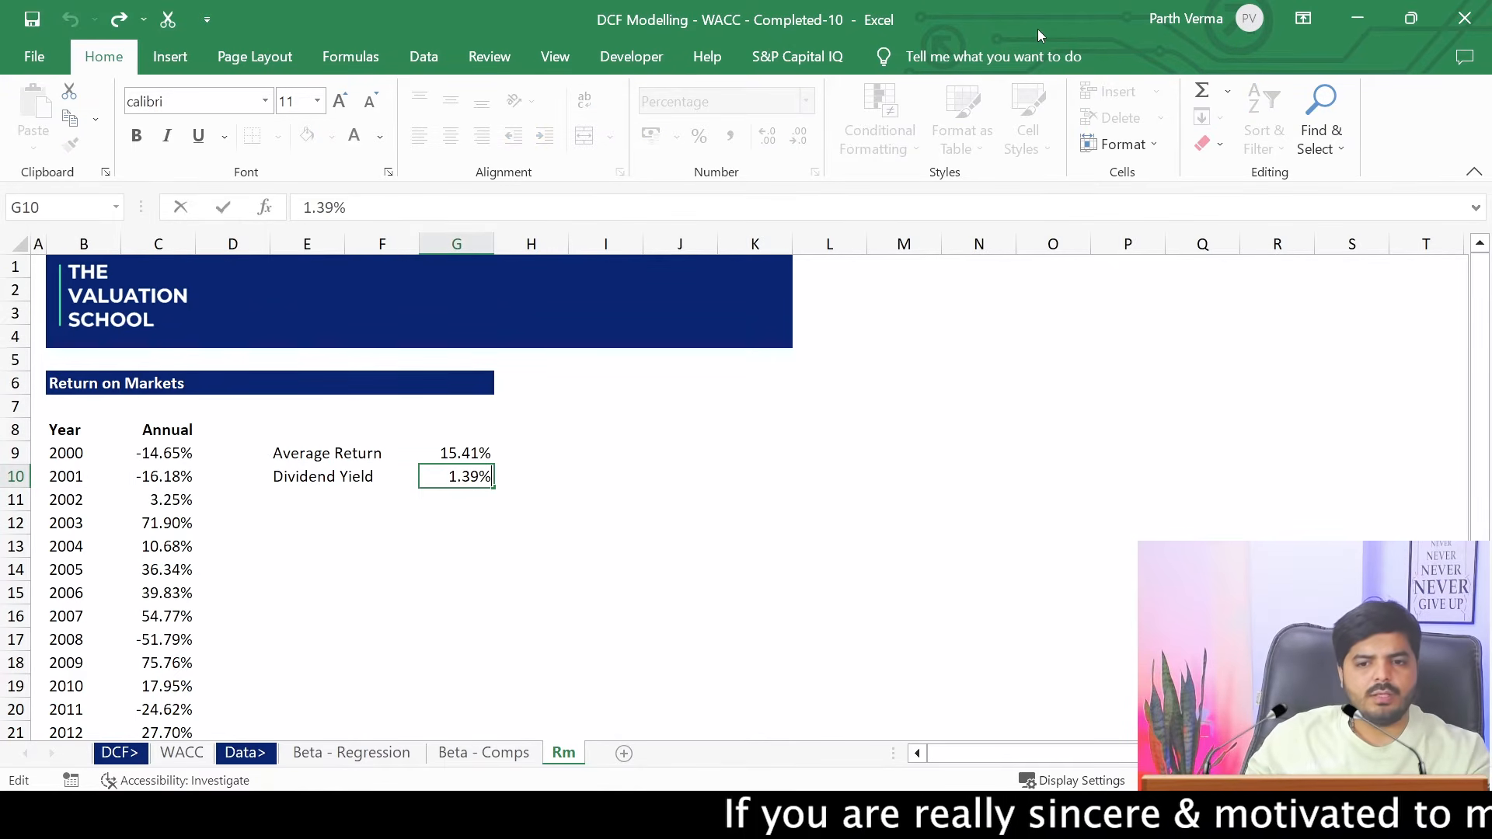
type("1")
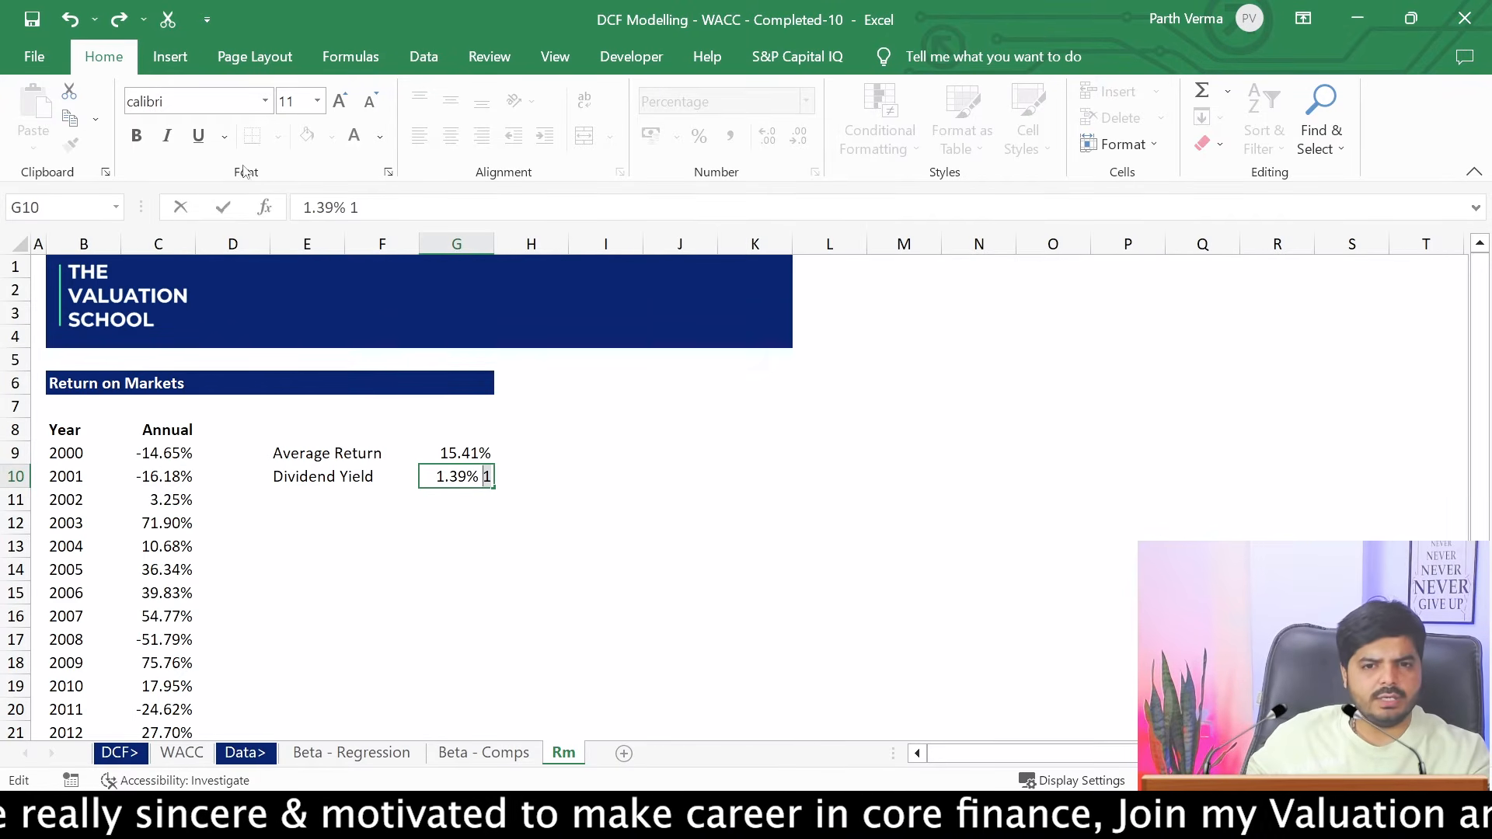
left_click(388, 172)
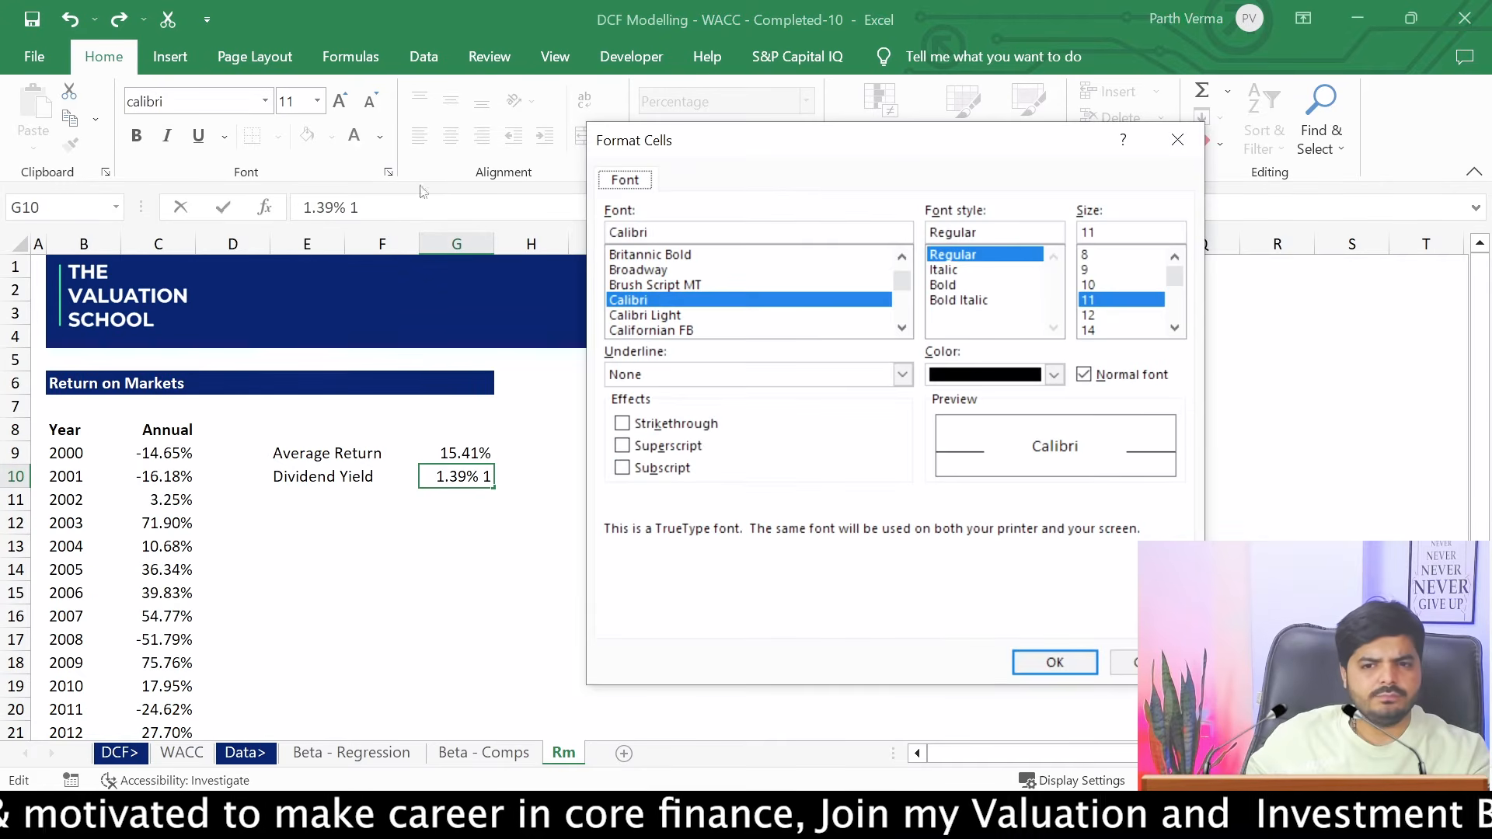
left_click(676, 446)
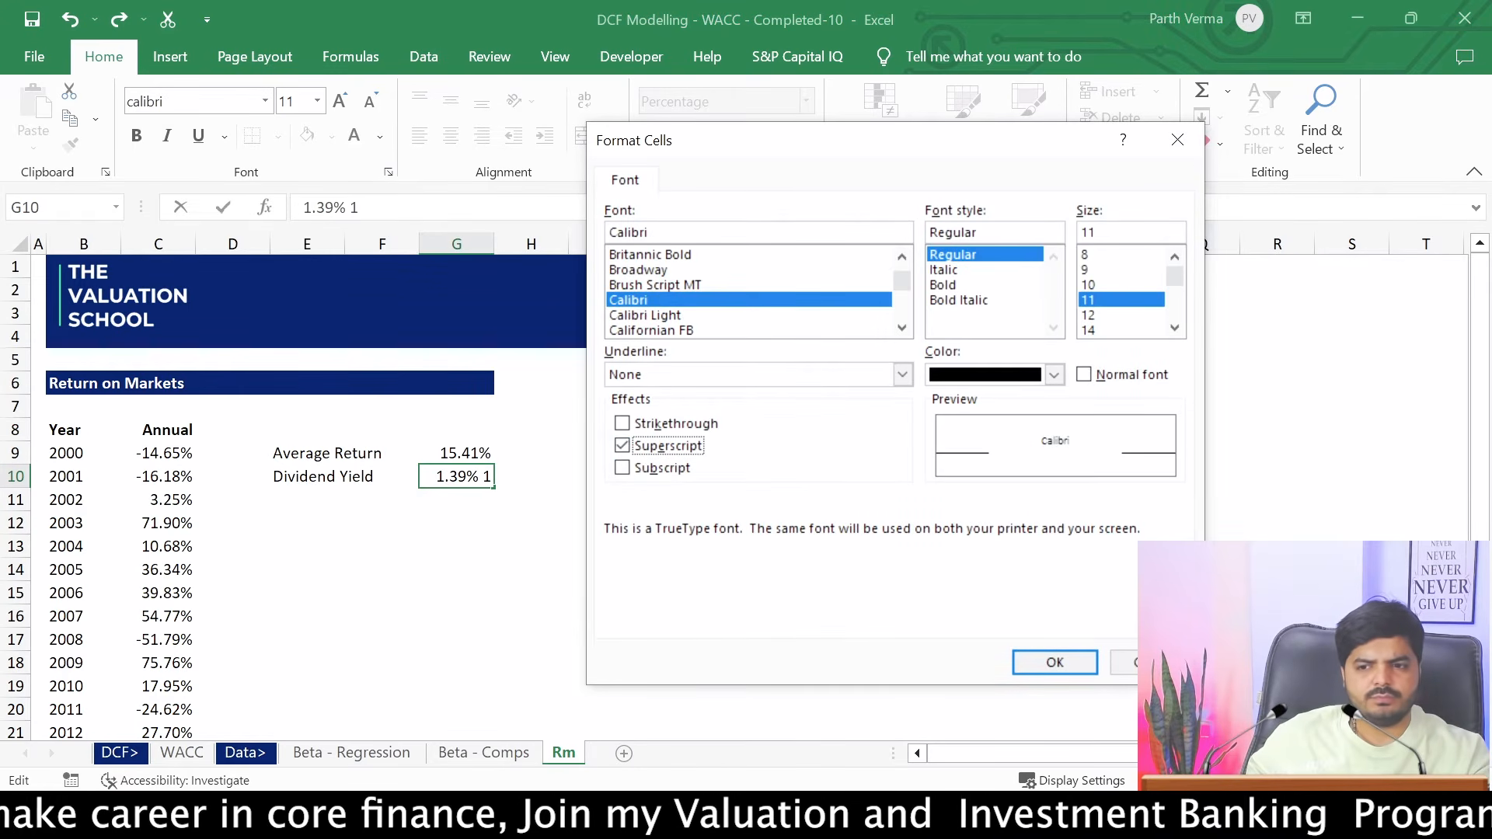
left_click(1054, 661)
left_click(703, 645)
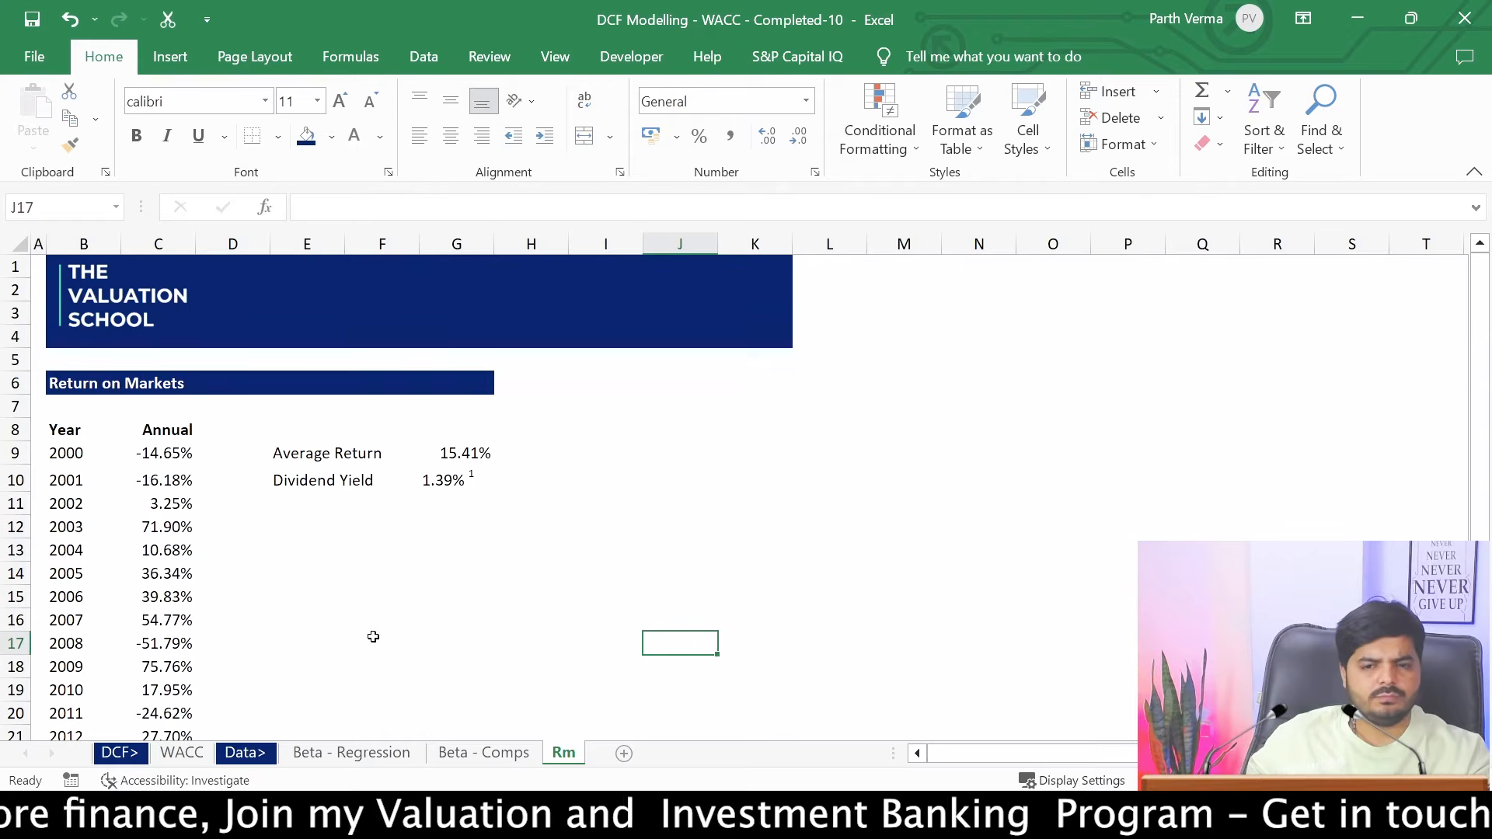
Enter the label "Total Market Returns" in cell E11 below Dividend Yield
left_click(286, 603)
left_click(305, 511)
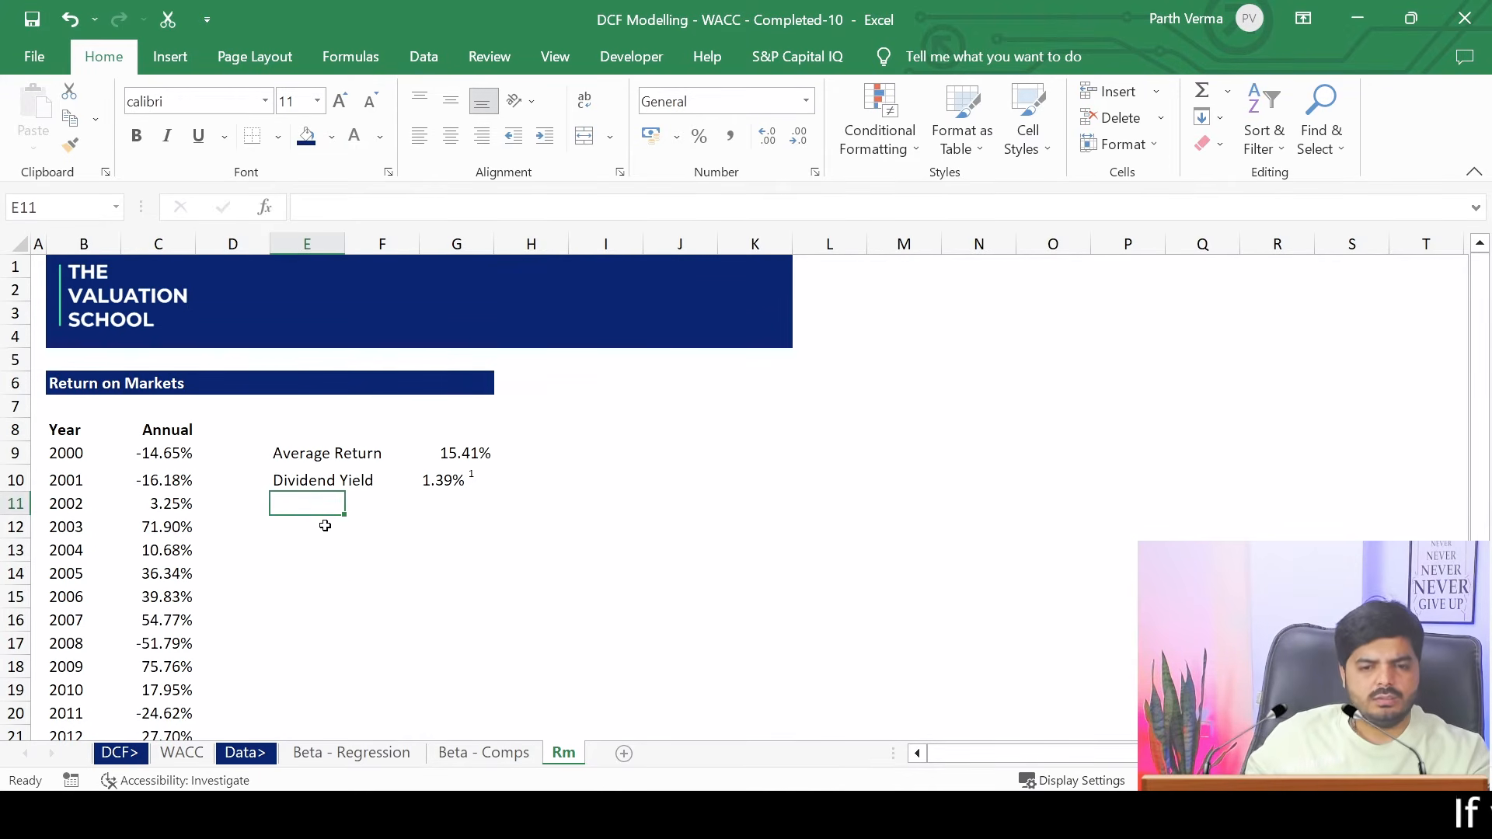
type("Total Market Ret")
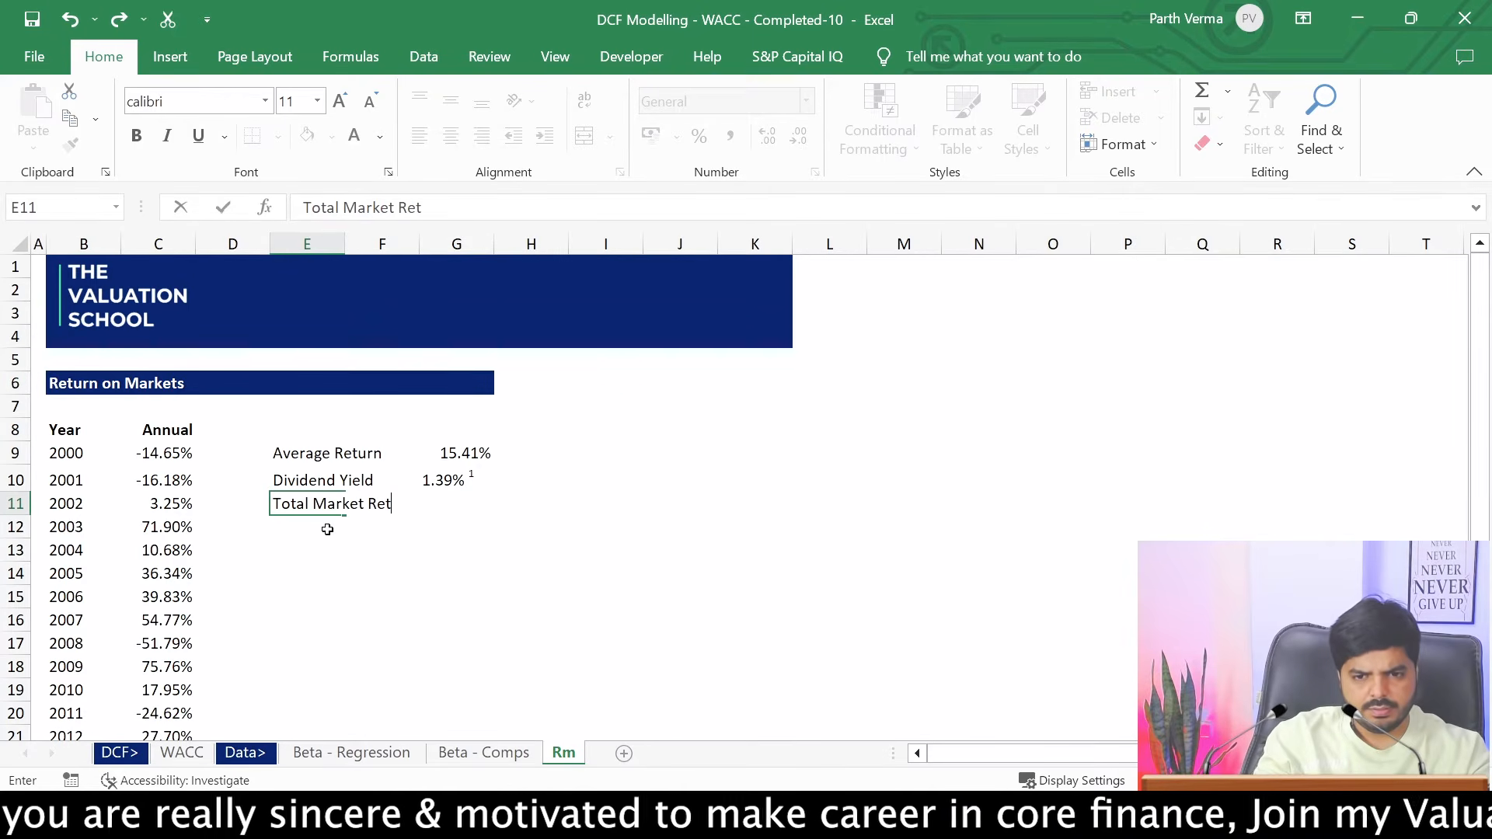
key("Return")
key("Up")
key("F2")
type("s")
key("Return")
Right-align the dividend yield with its footnote marker in cell G10
key("Up")
key("Right")
key("Right")
key("Up")
key("alt+h")
key("a")
key("r")
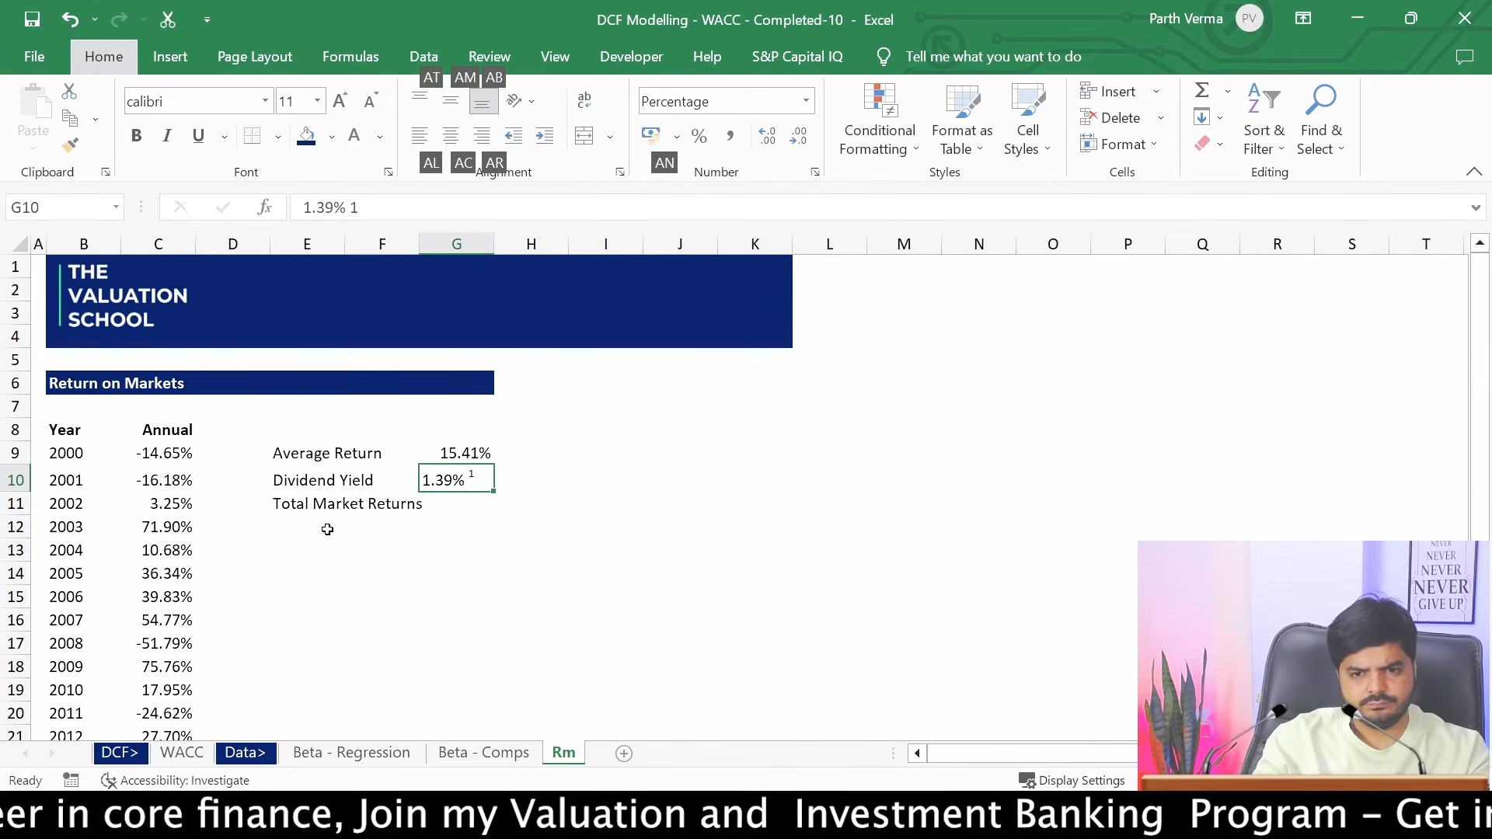
Total the average return and dividend yield in cell G11 with =SUM(G9:G10) and check the summed range
key("Down")
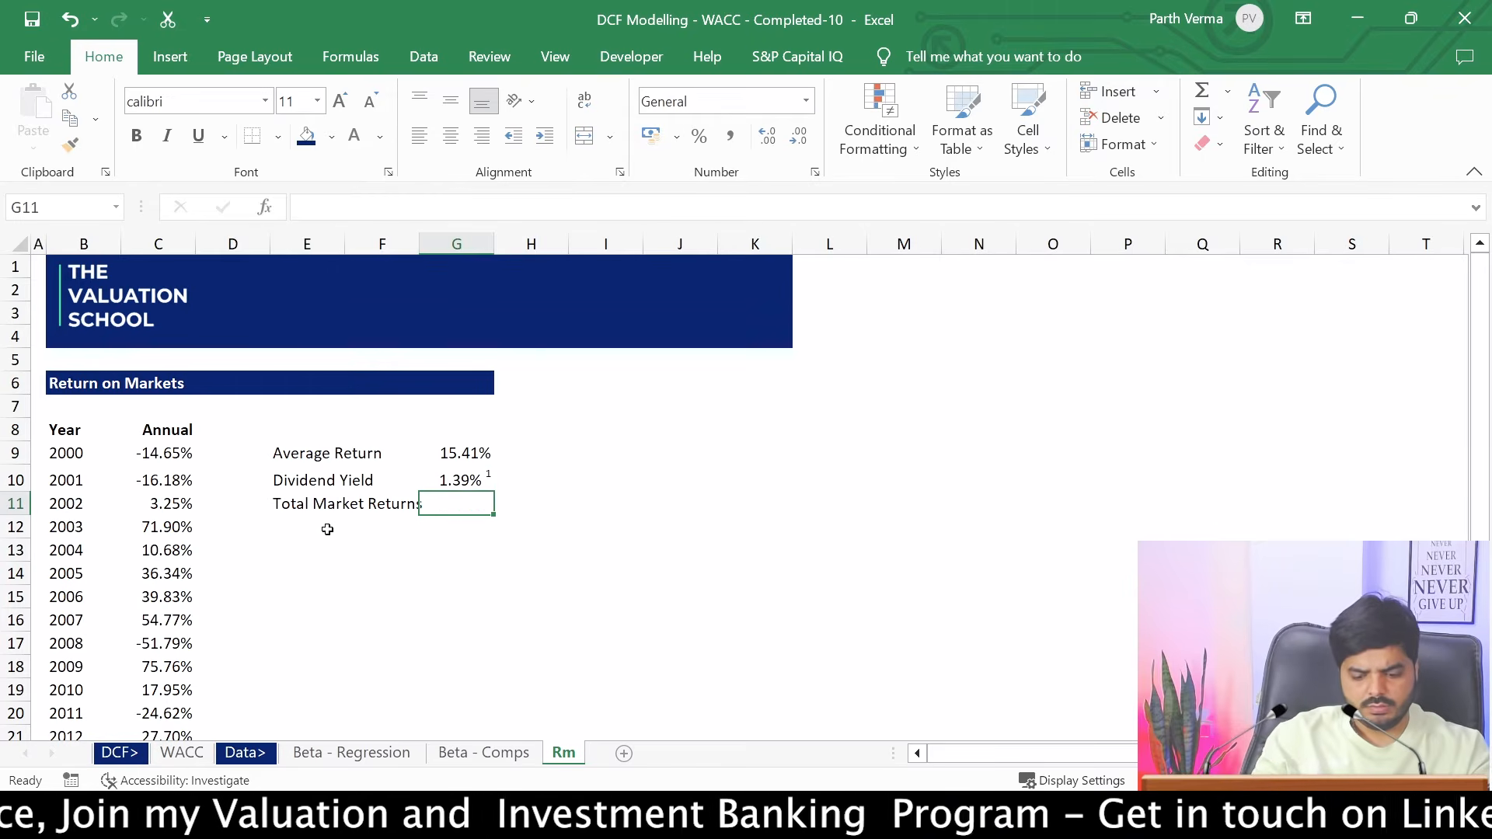
type("=")
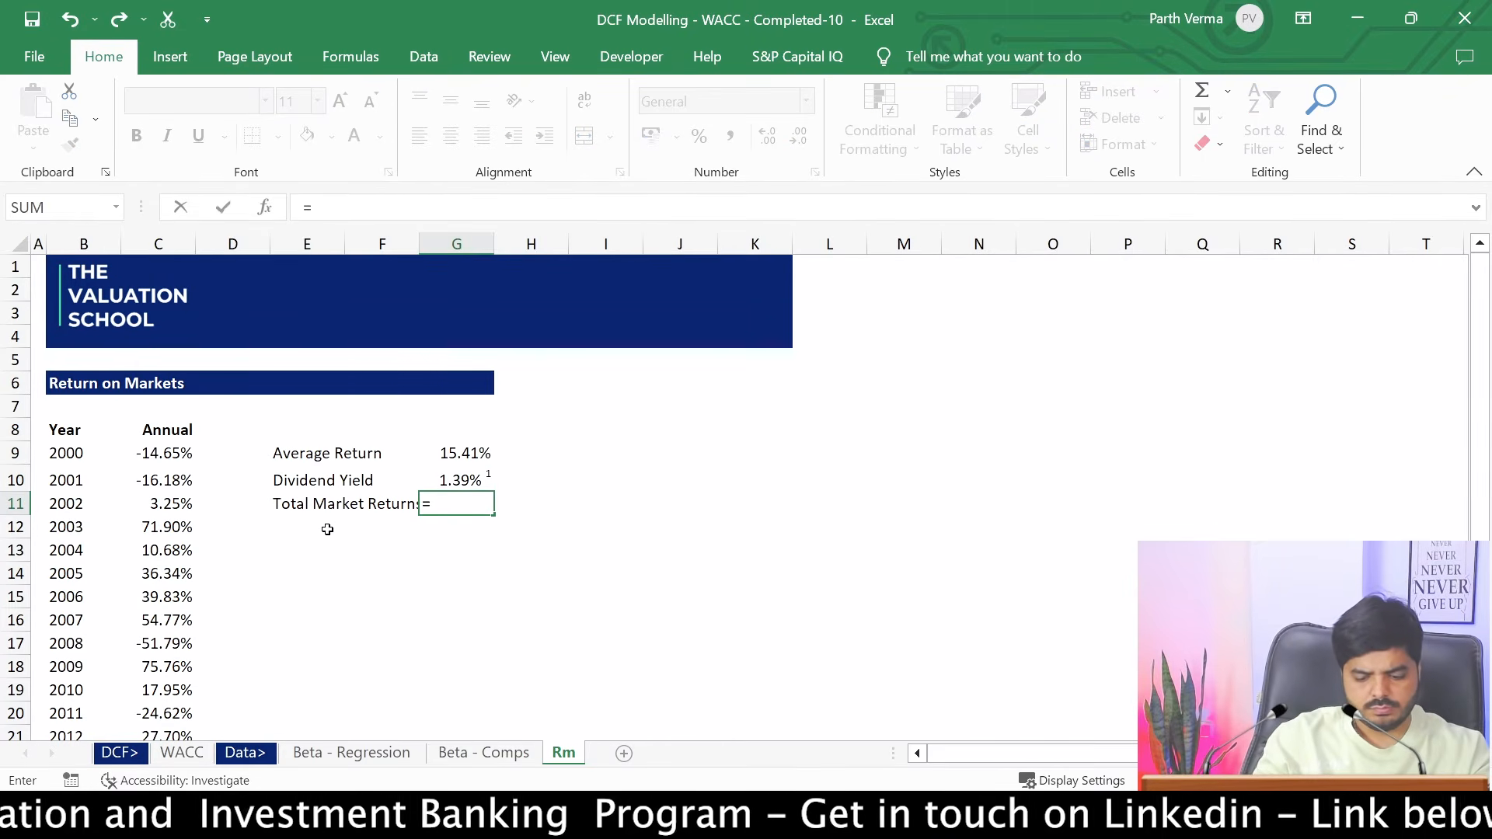
key("Escape")
key("alt+=")
key("Return")
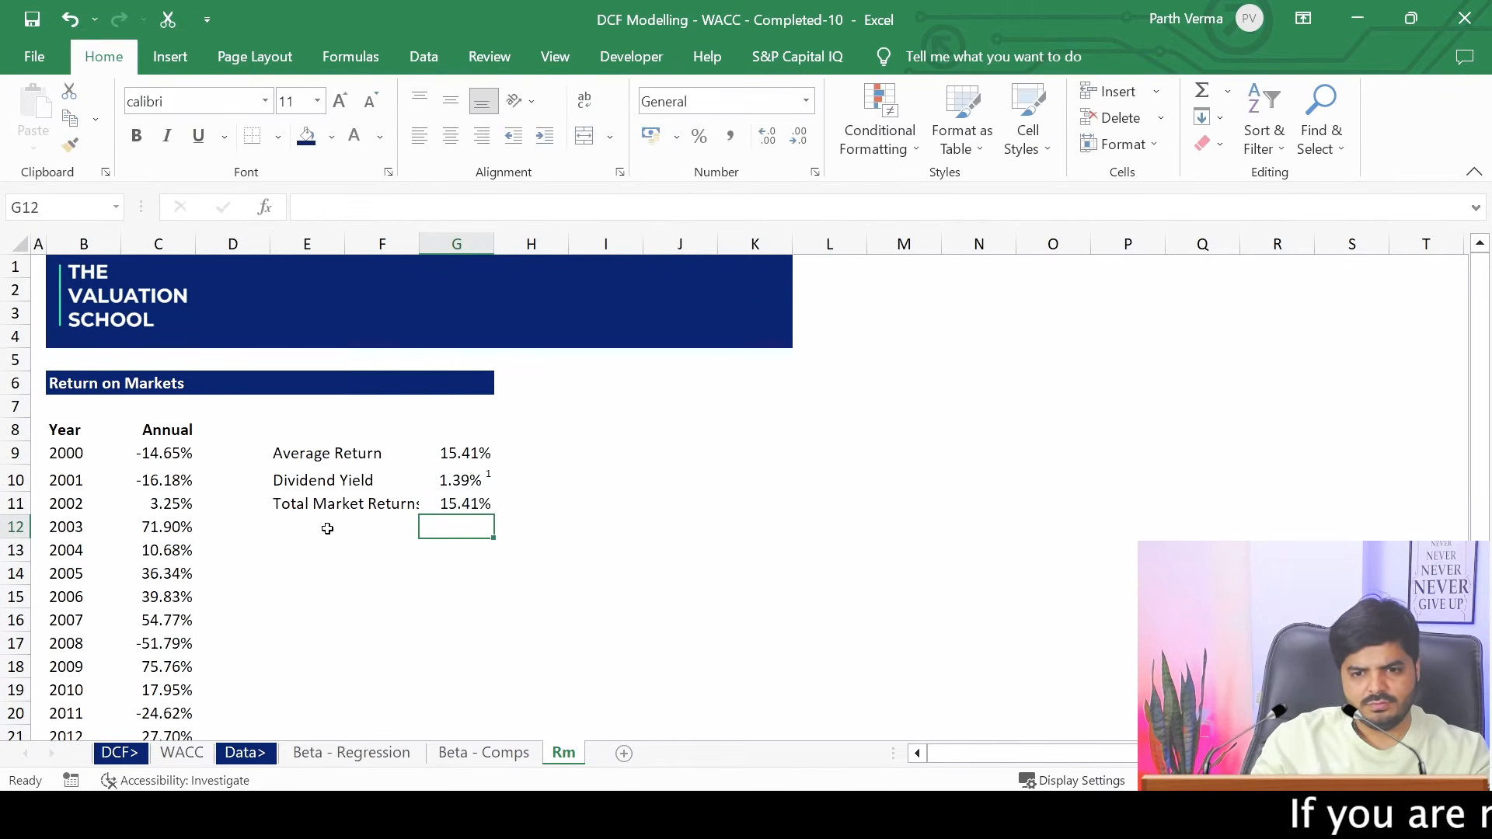
key("Up")
key("F2")
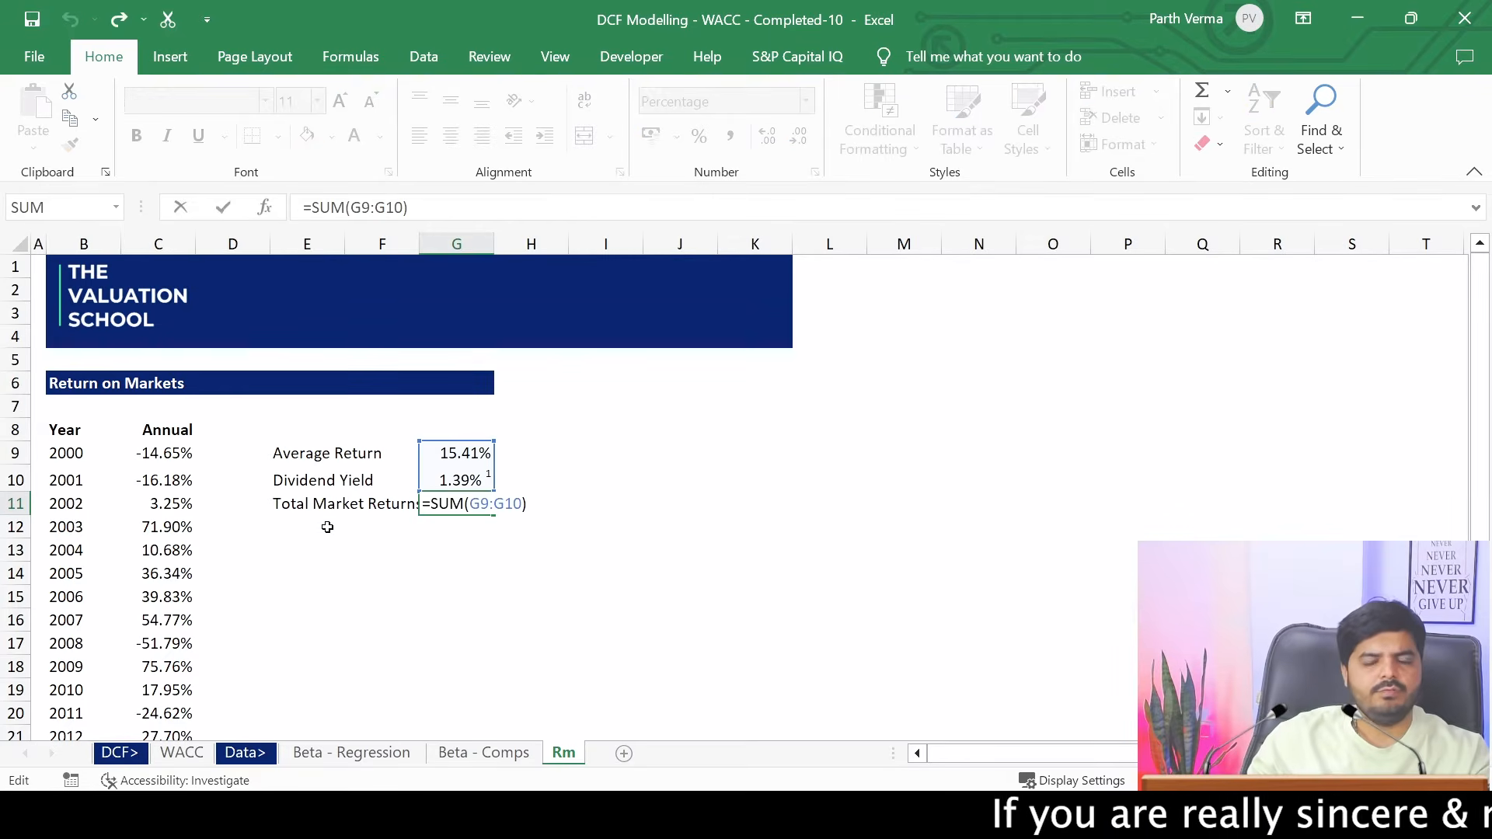
key("Escape")
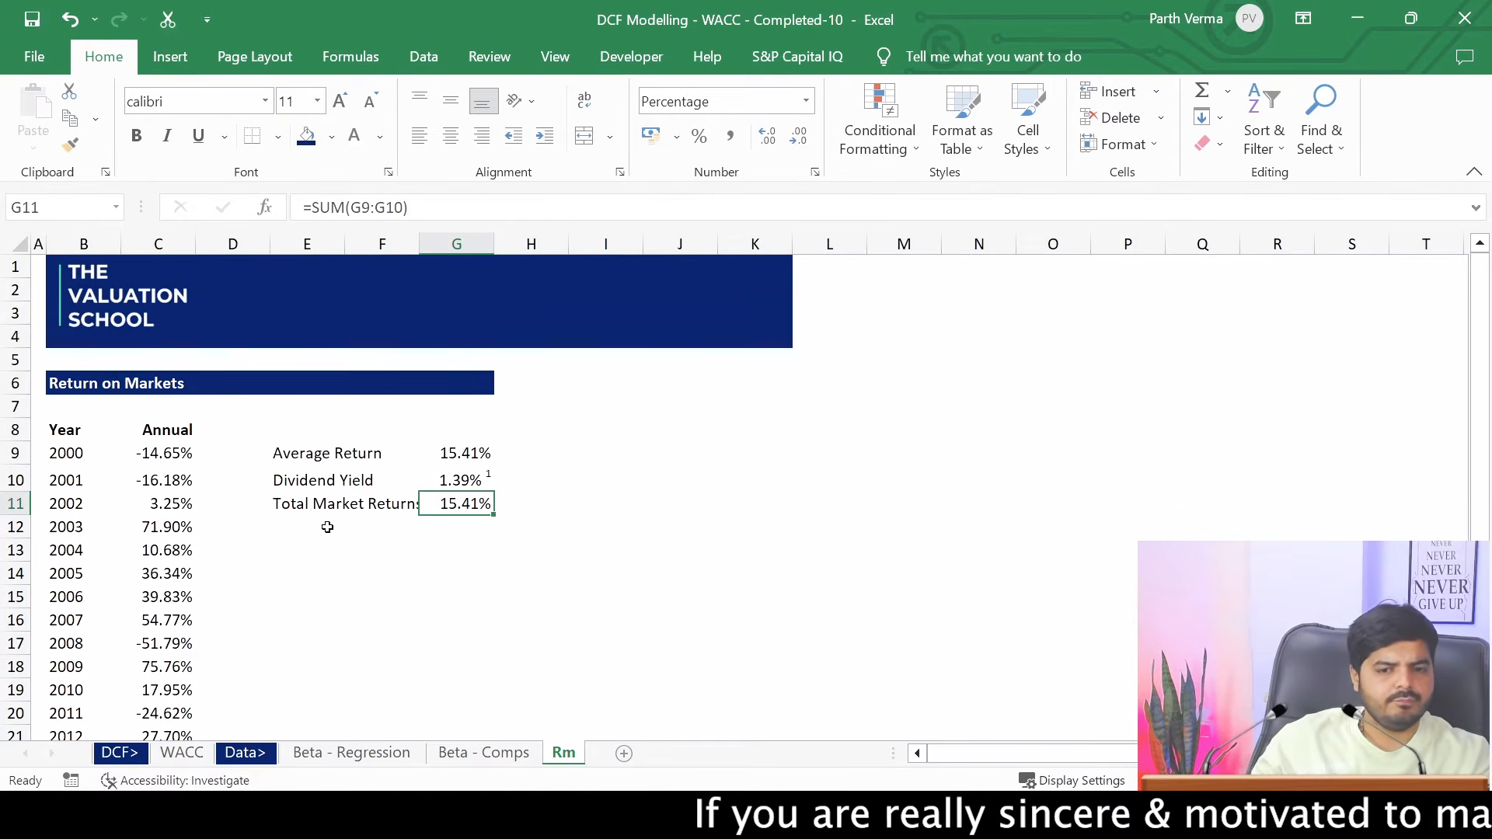
Make the Total Market Returns row bold across E11:G11
key("shift+Left")
key("shift+Left")
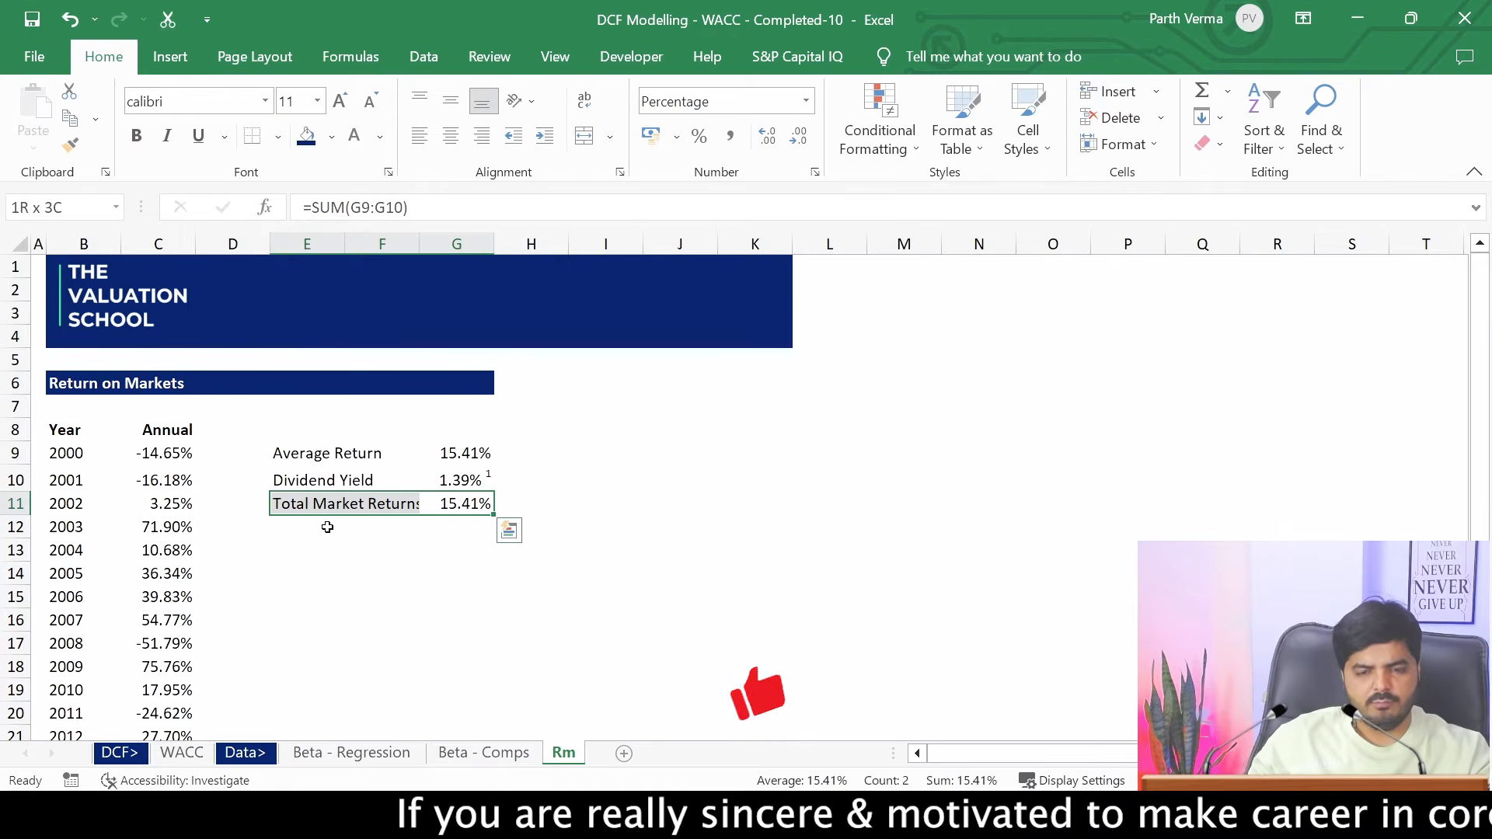
key("ctrl+b")
key("Up")
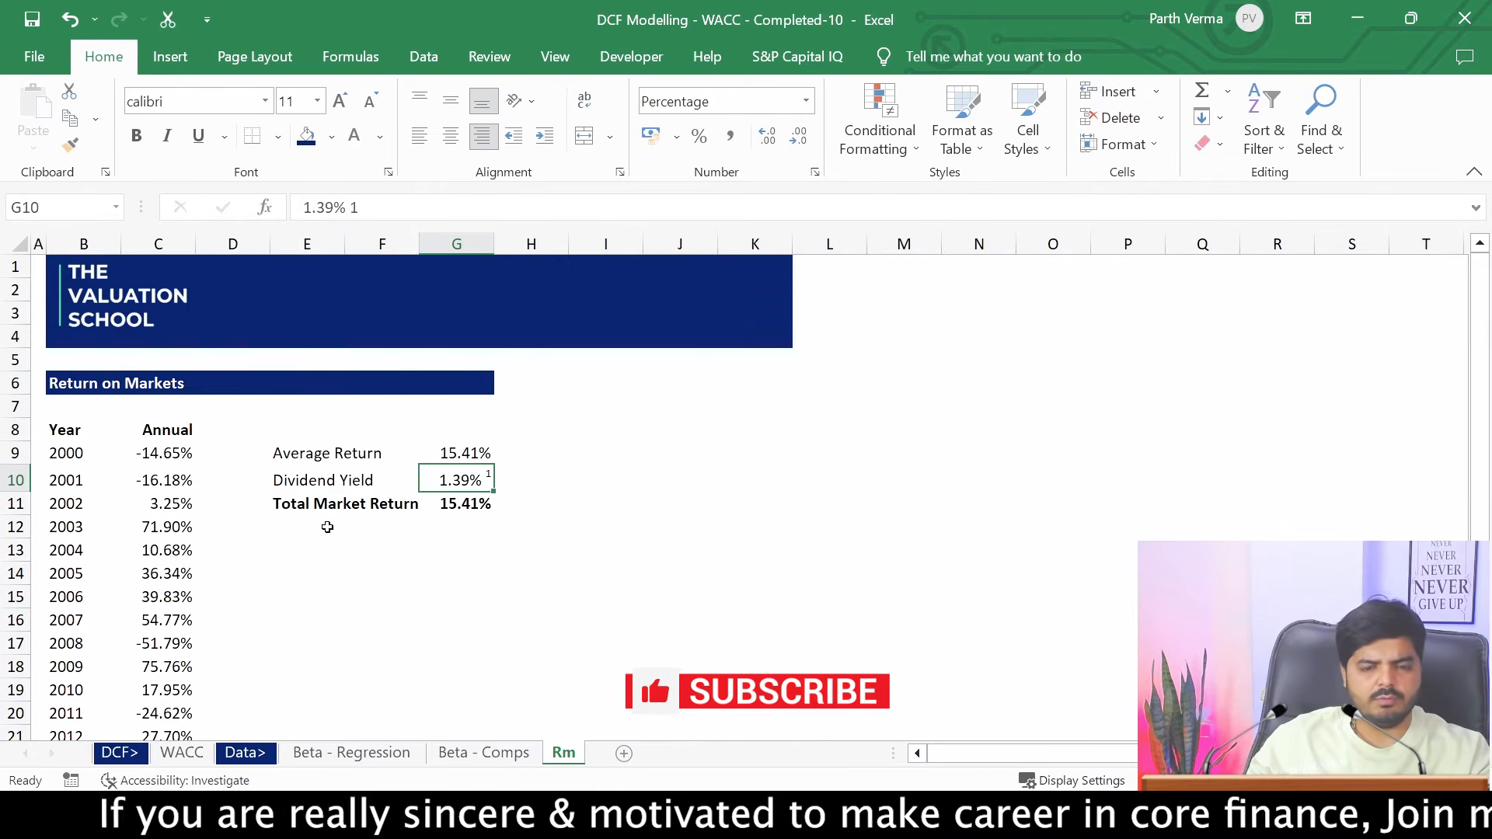
key("Up")
key("Up")
key("Down")
key("Down")
key("Down")
key("Down")
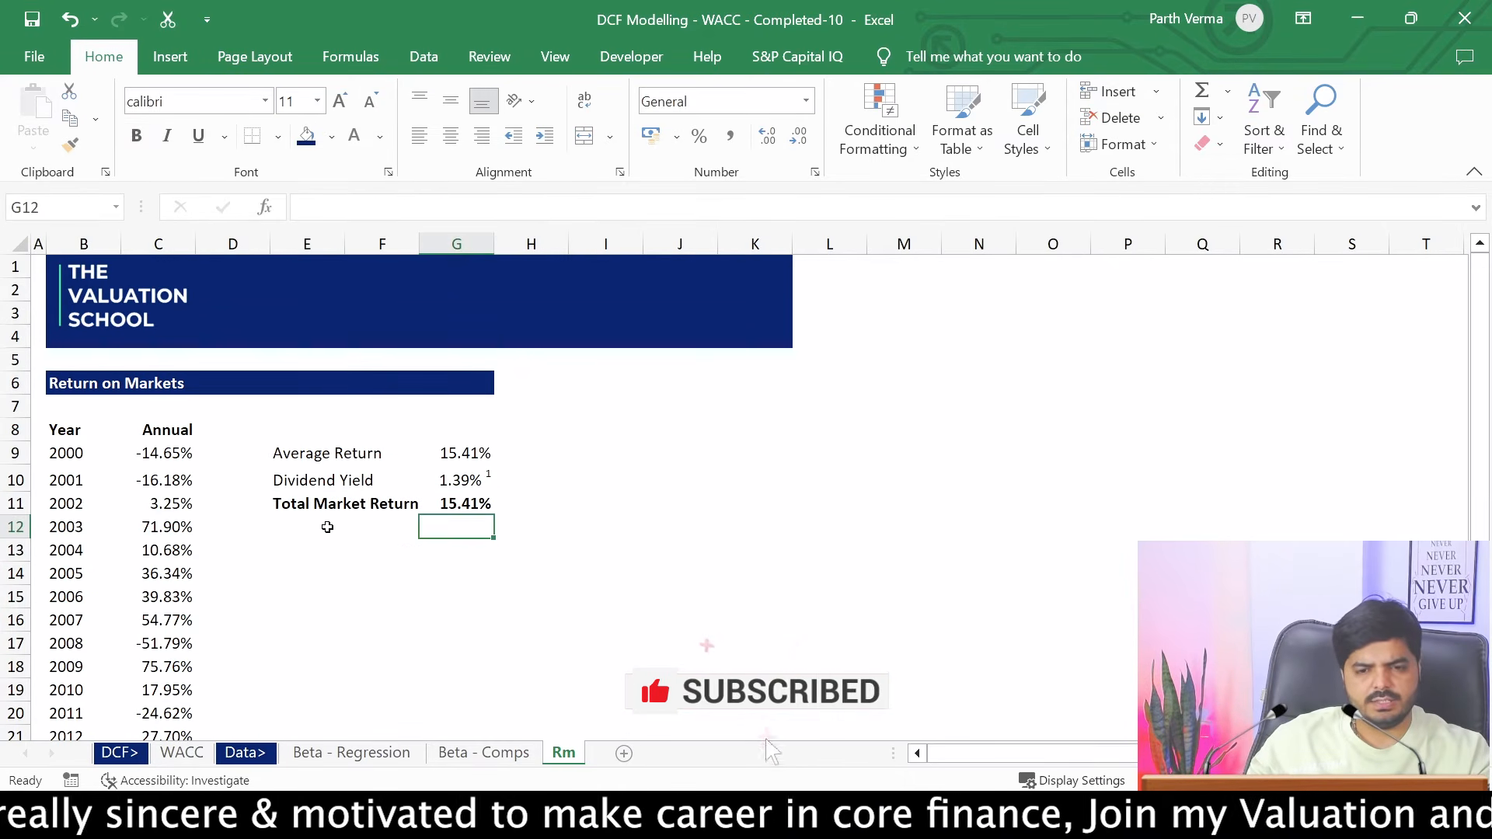
Shade the Total Market Returns row E11:G11 with the lightest grey theme fill
key("Up")
key("shift+Left")
key("shift+Left")
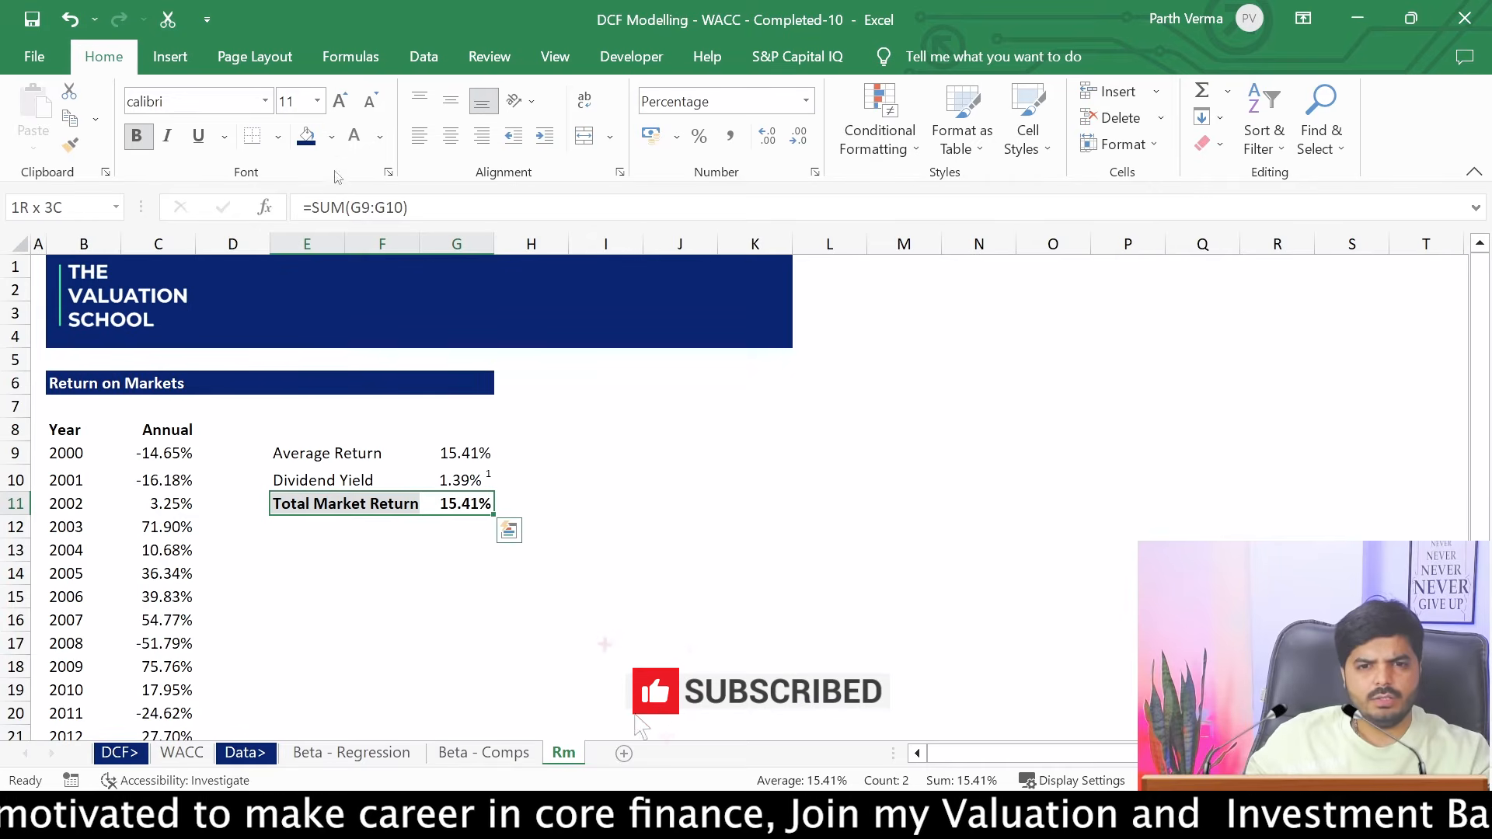
left_click(332, 136)
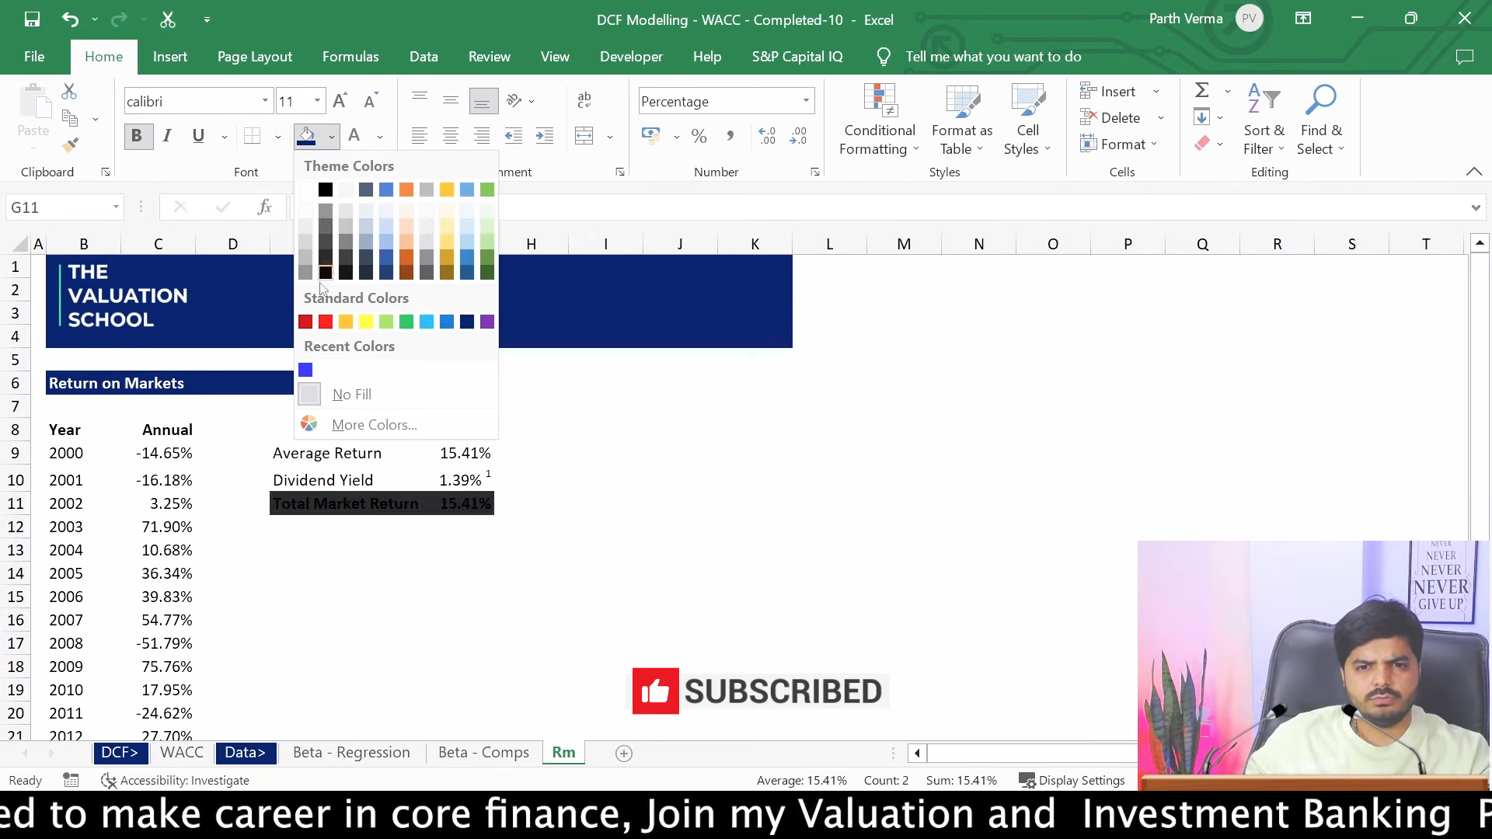
left_click(305, 214)
left_click(609, 497)
left_click(422, 640)
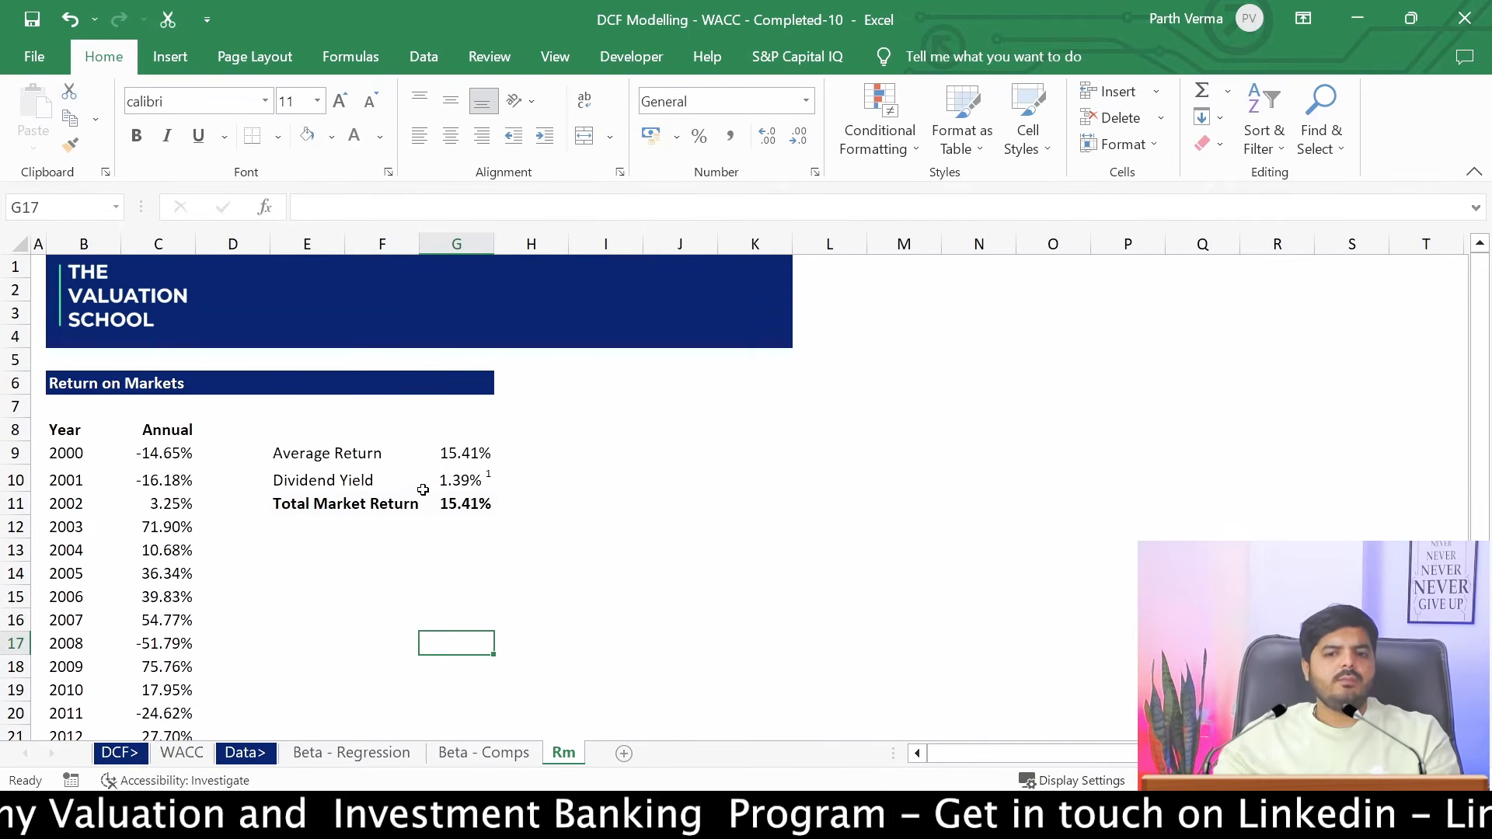
In the WACC sheet, calculate the Equity Risk Premium in J27 as total market return minus risk-free rate with =Rm!G11-WACC!J26
left_click(182, 752)
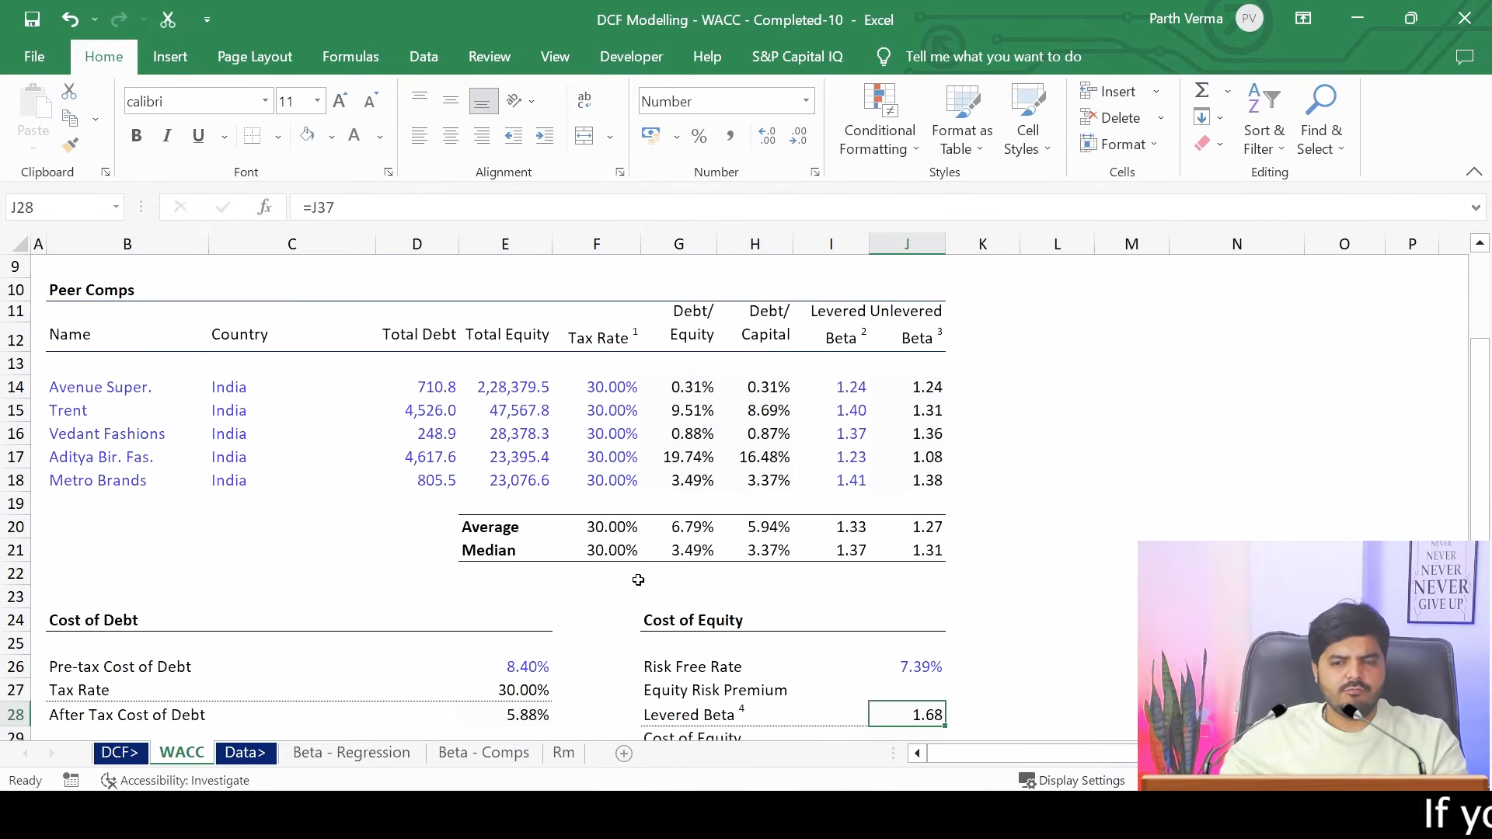
left_click_drag(1478, 440, 1477, 479)
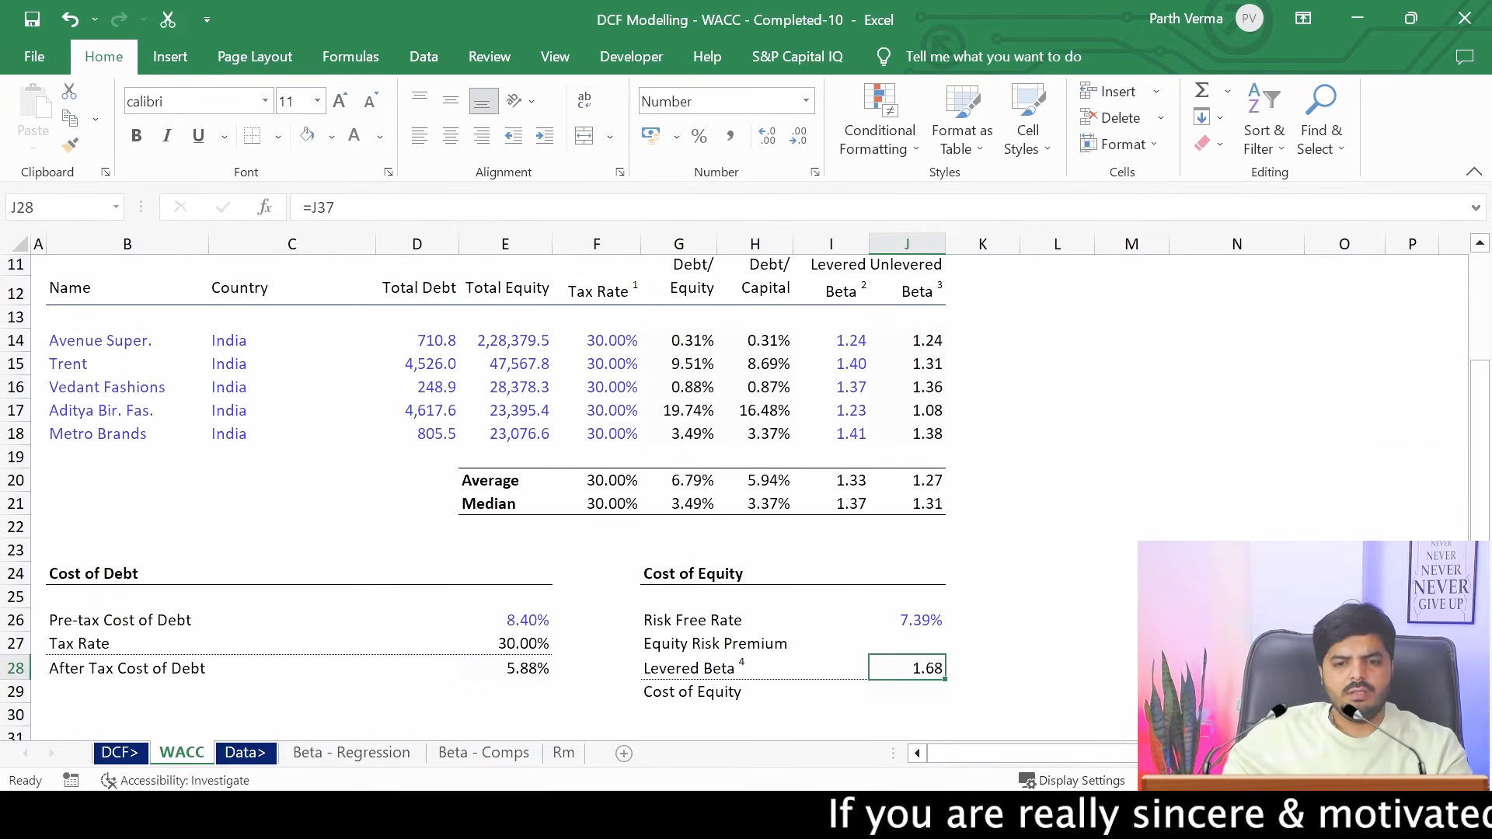
left_click(923, 642)
type("=")
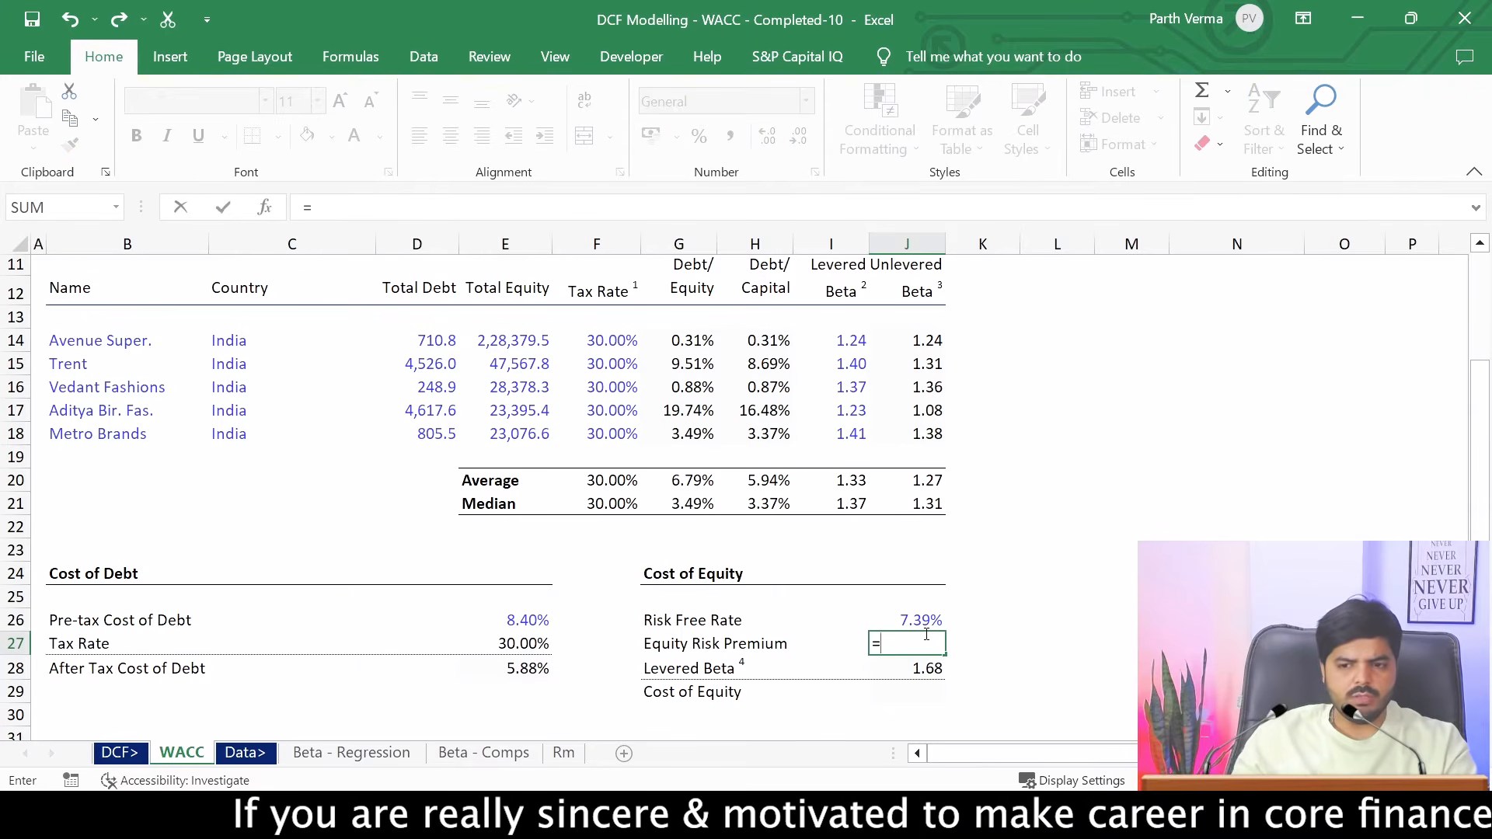
left_click(564, 754)
left_click(454, 513)
type("-")
left_click(182, 752)
left_click(906, 620)
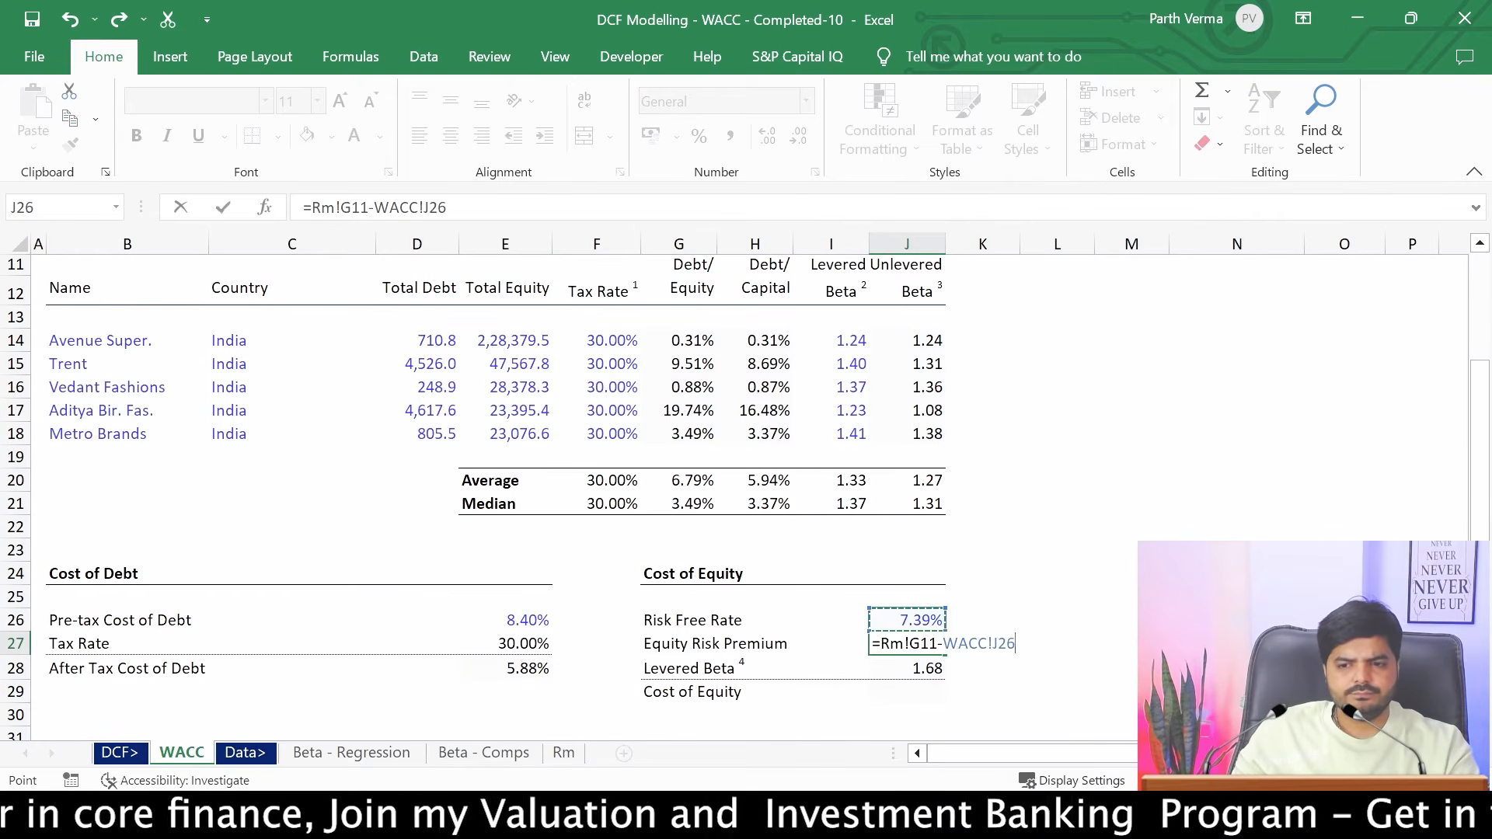
key("Return")
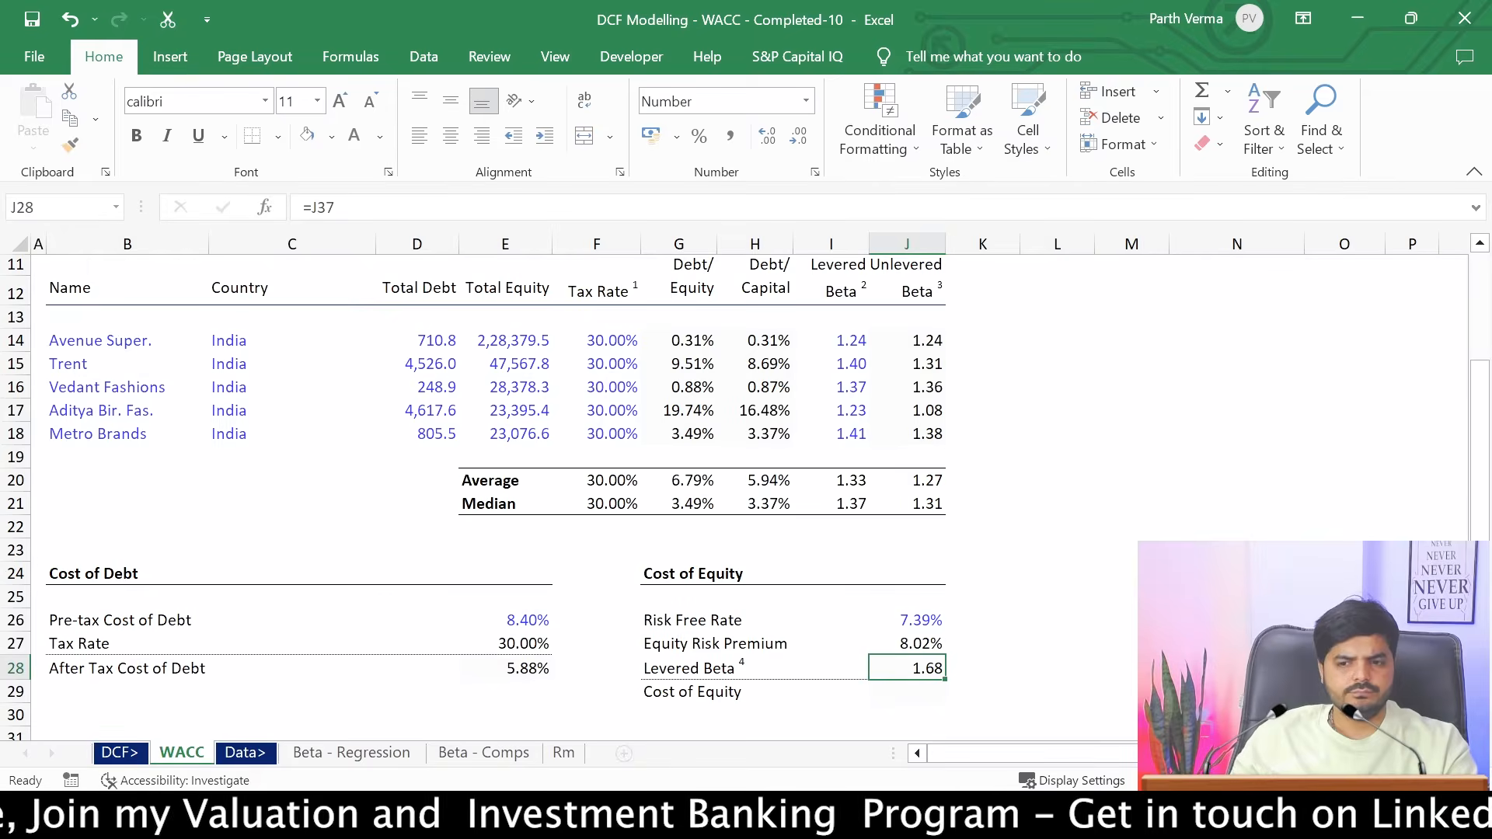
Right-align the Cost of Equity inputs in cells J26:J28
key("Up")
key("Up")
key("shift+Down")
key("shift+Down")
key("alt")
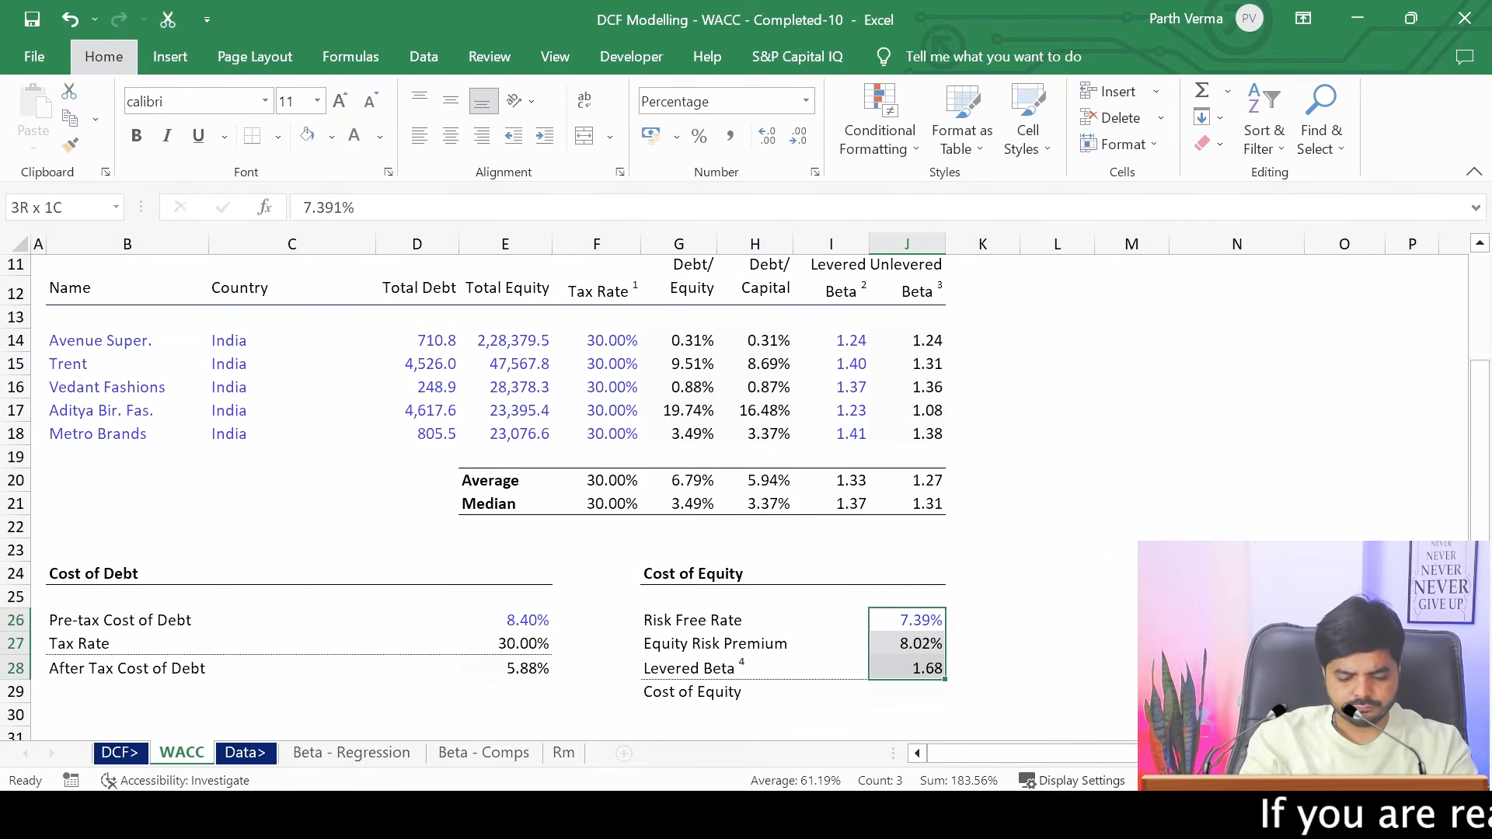
key("h")
key("a")
key("r")
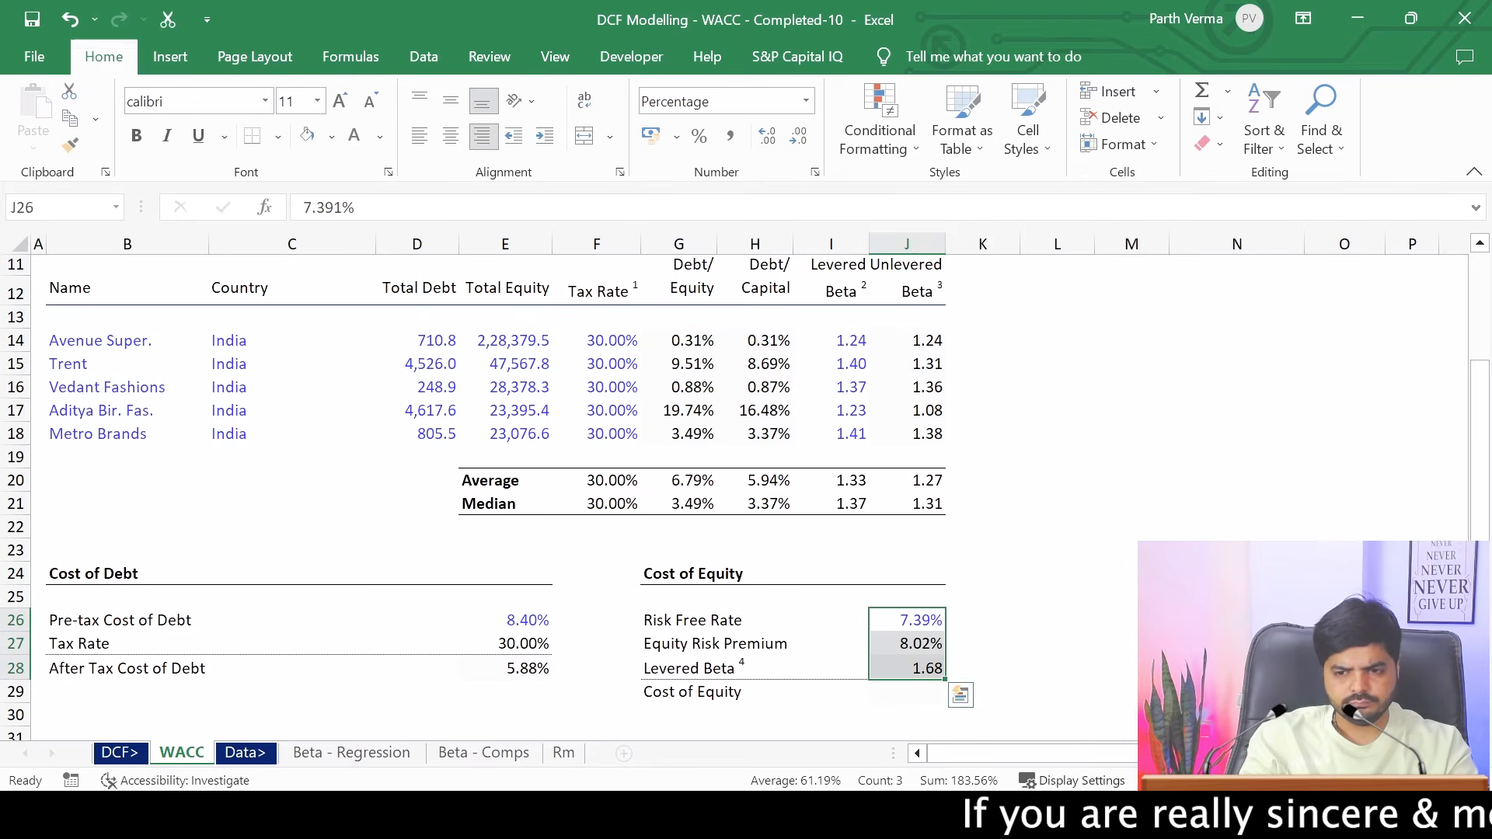
Calculate the Cost of Equity in cell J29 with the formula =J26+J27*J28
key("Down")
key("Down")
key("Down")
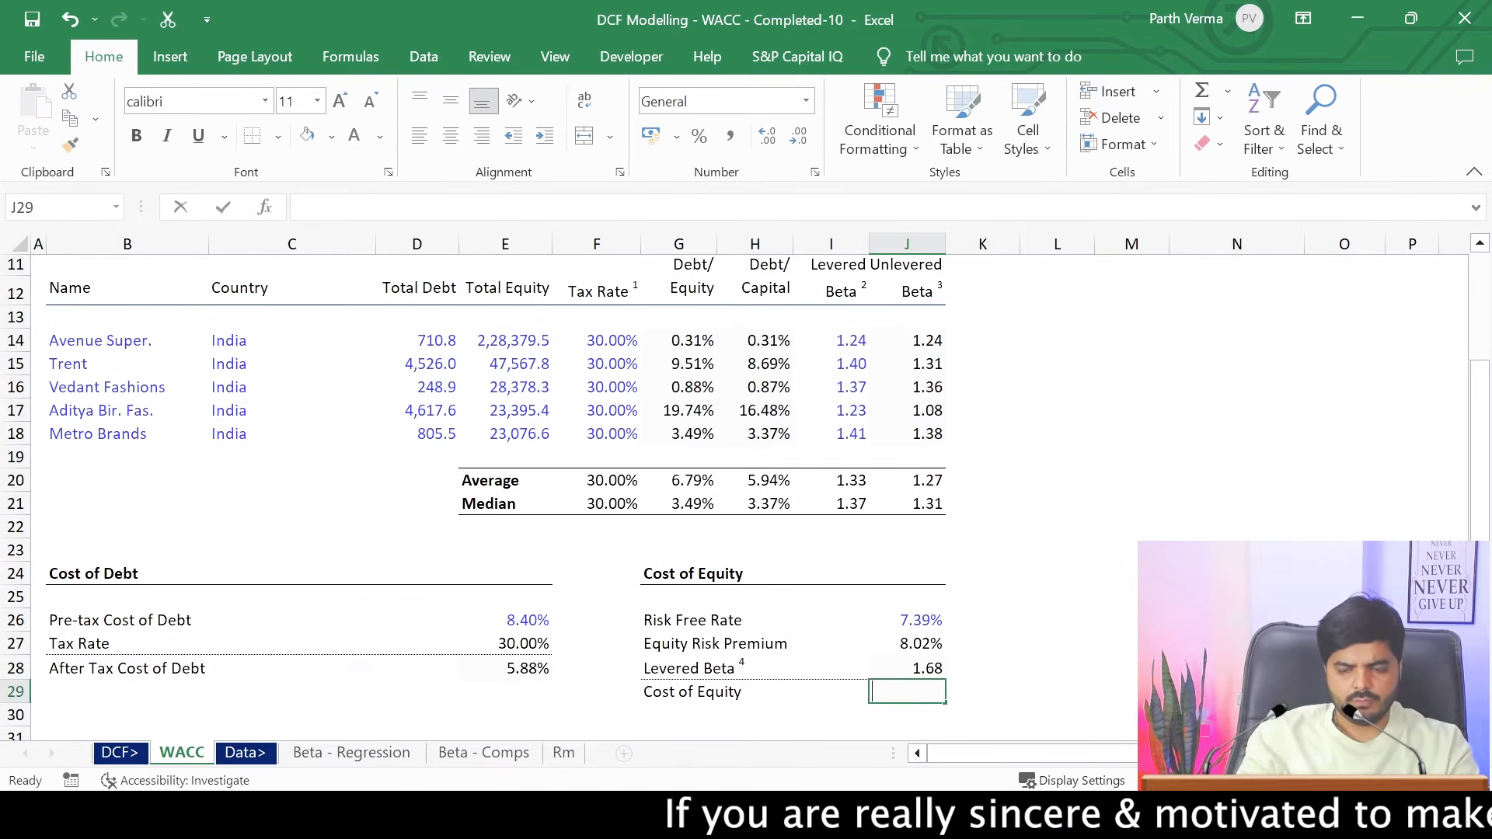
type("=")
key("Up")
key("Up")
key("Up")
type("+")
key("Up")
key("Up")
type("*")
key("Up")
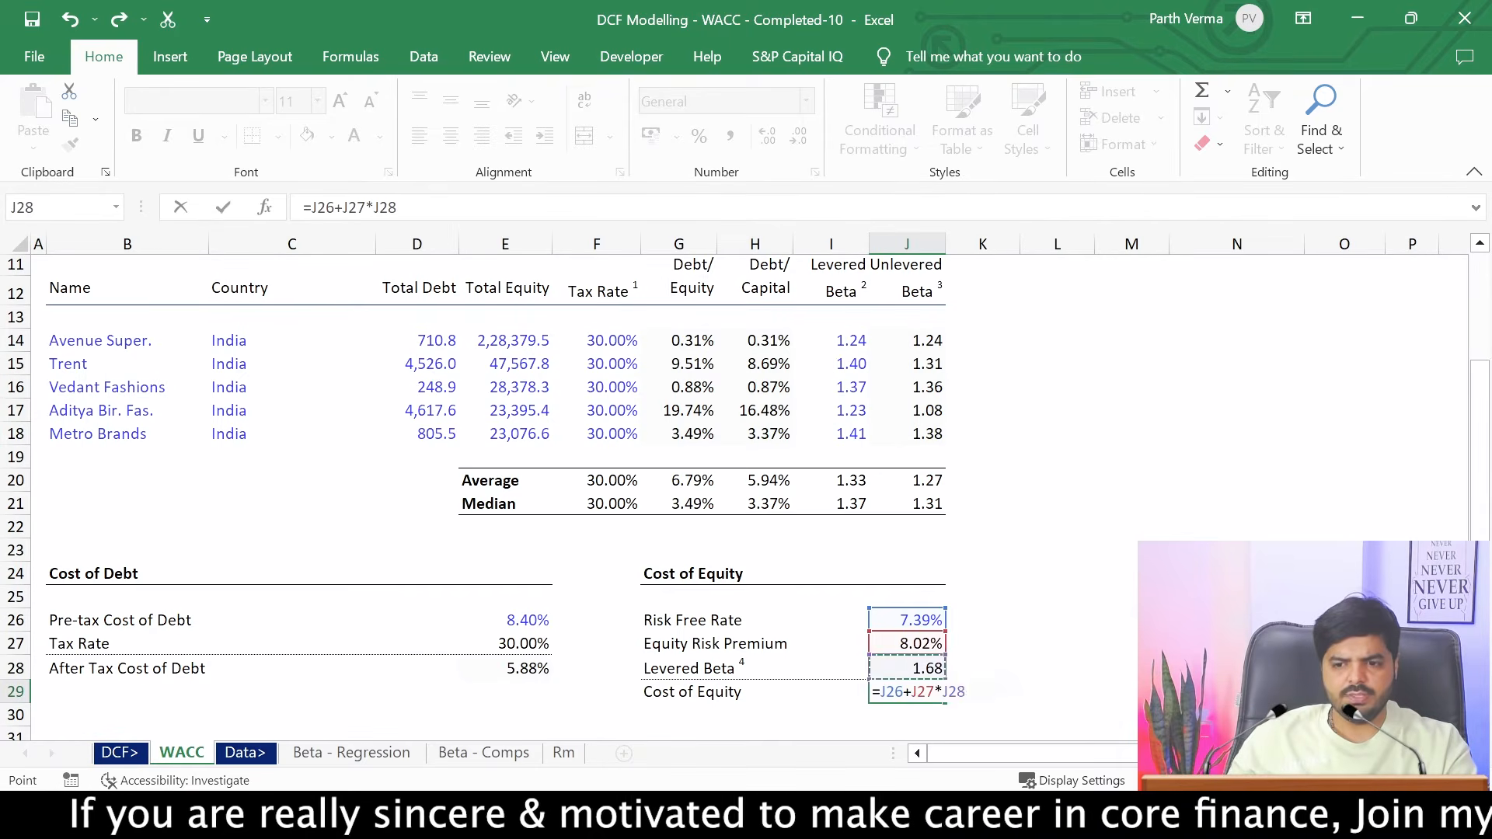
key("ctrl+Return")
Autofit column J and format the Cost of Equity in J29 as a percentage with two decimal places
double_click(946, 243)
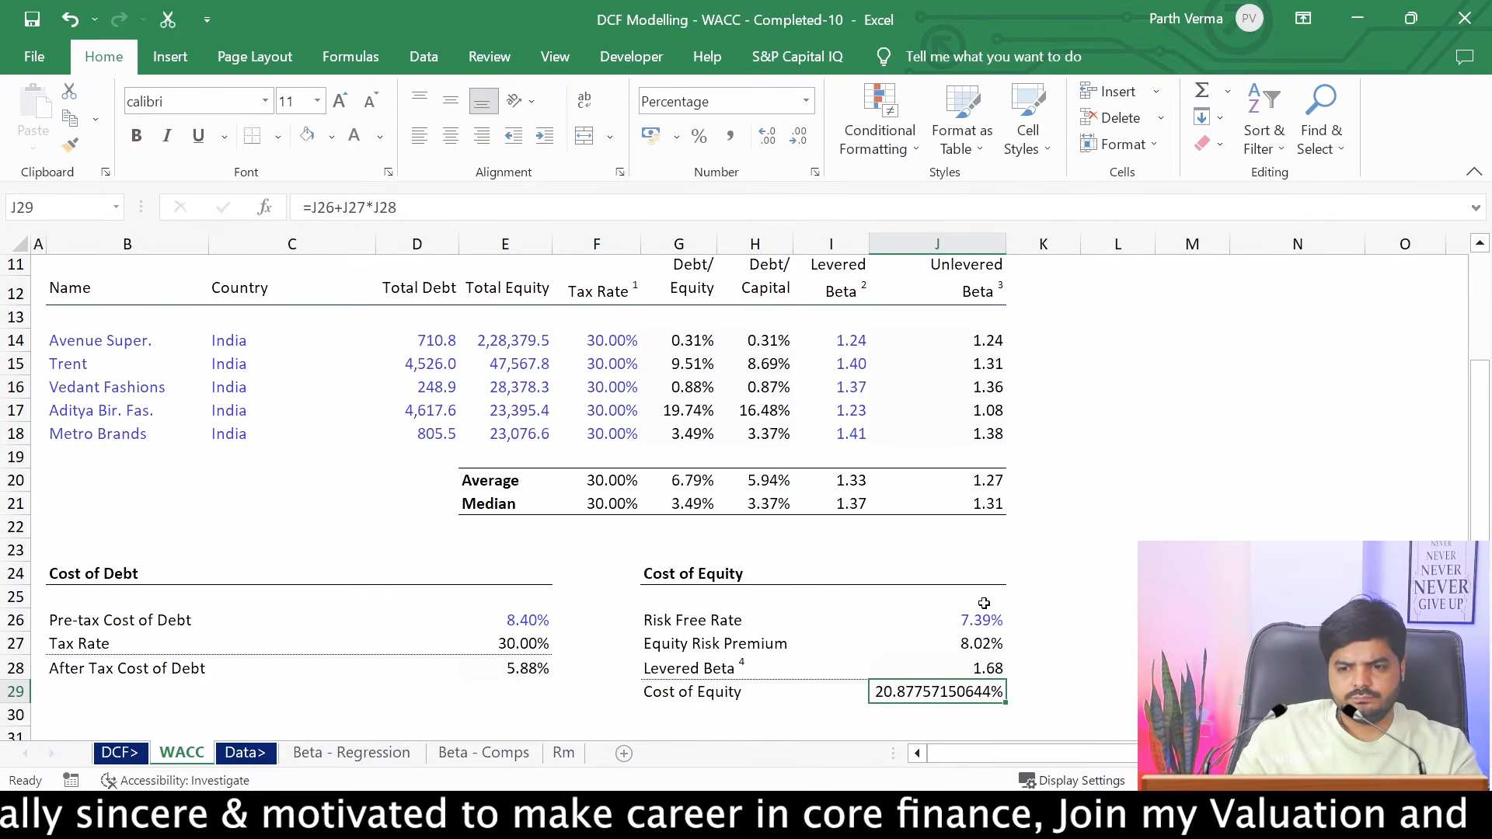
key("Up")
key("Up")
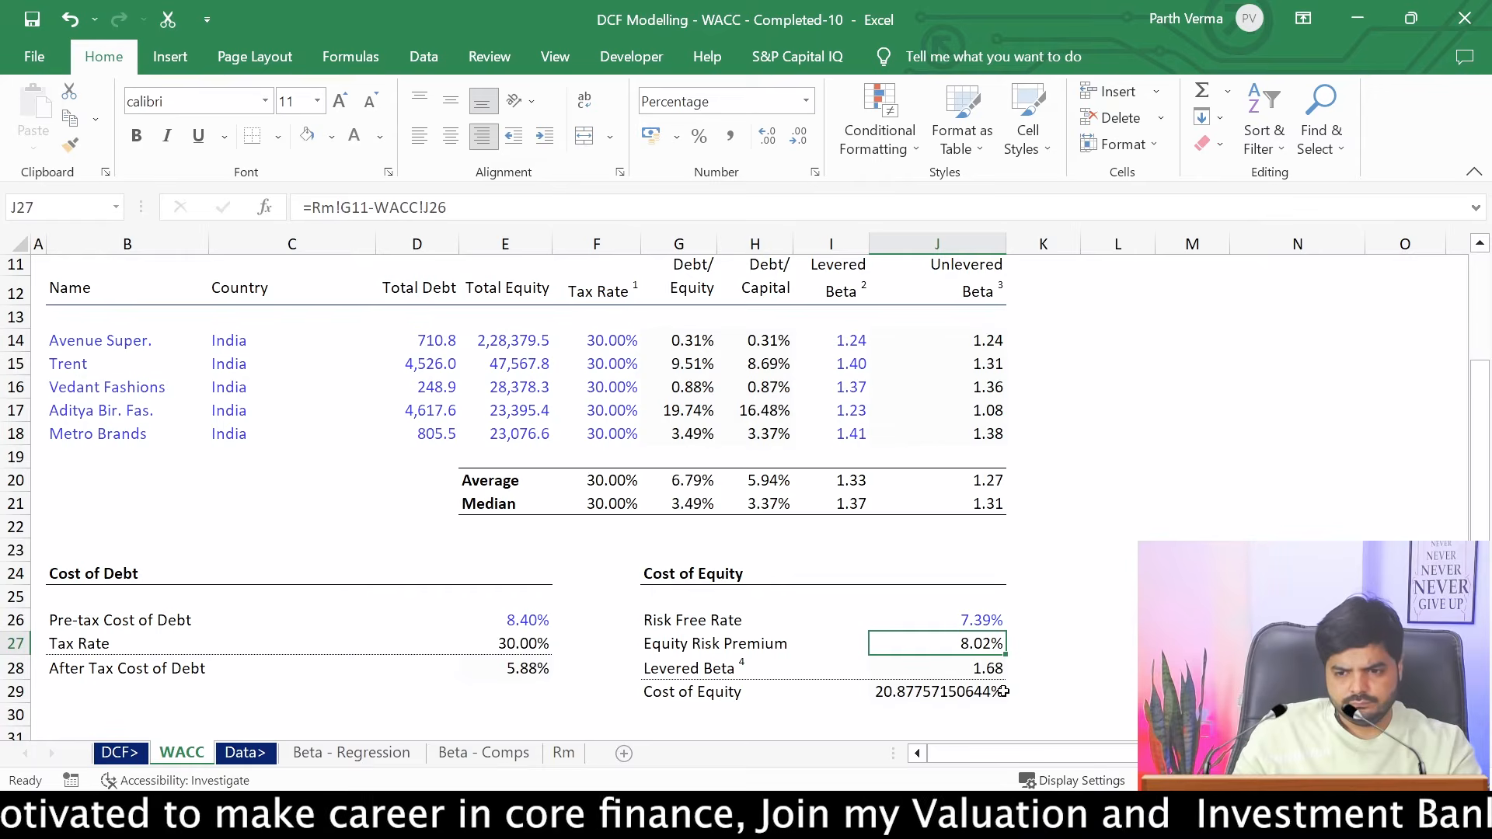
key("Down")
key("Down")
key("alt+h")
key("9")
key("alt+h")
key("9")
key("alt+h")
key("9")
key("alt+h")
key("9")
key("alt+h")
key("9")
key("alt+h")
key("9")
key("alt+h")
key("9")
key("alt+h")
key("9")
key("alt+h")
key("9")
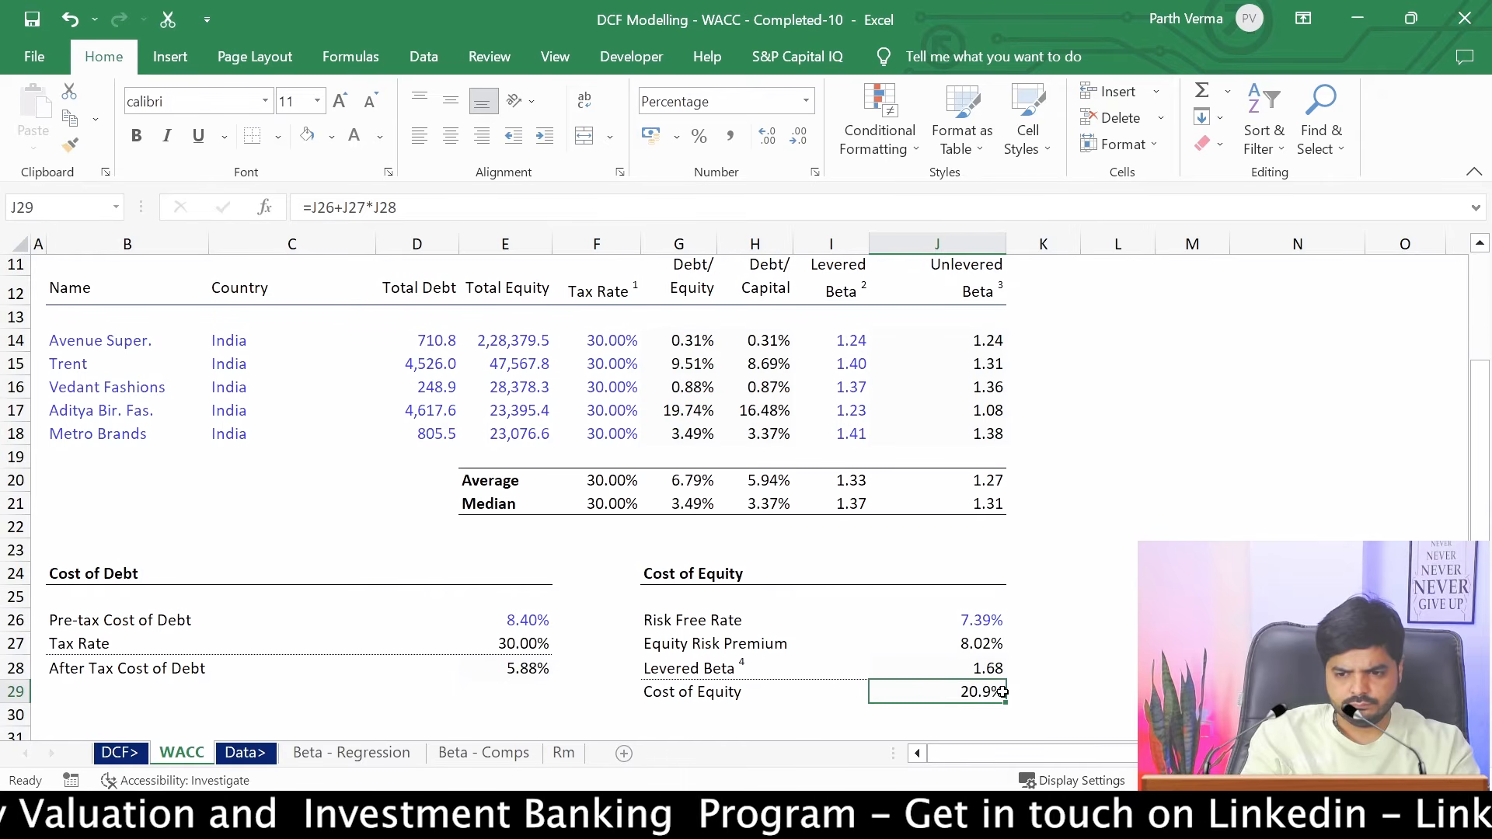
key("alt+h")
key("0")
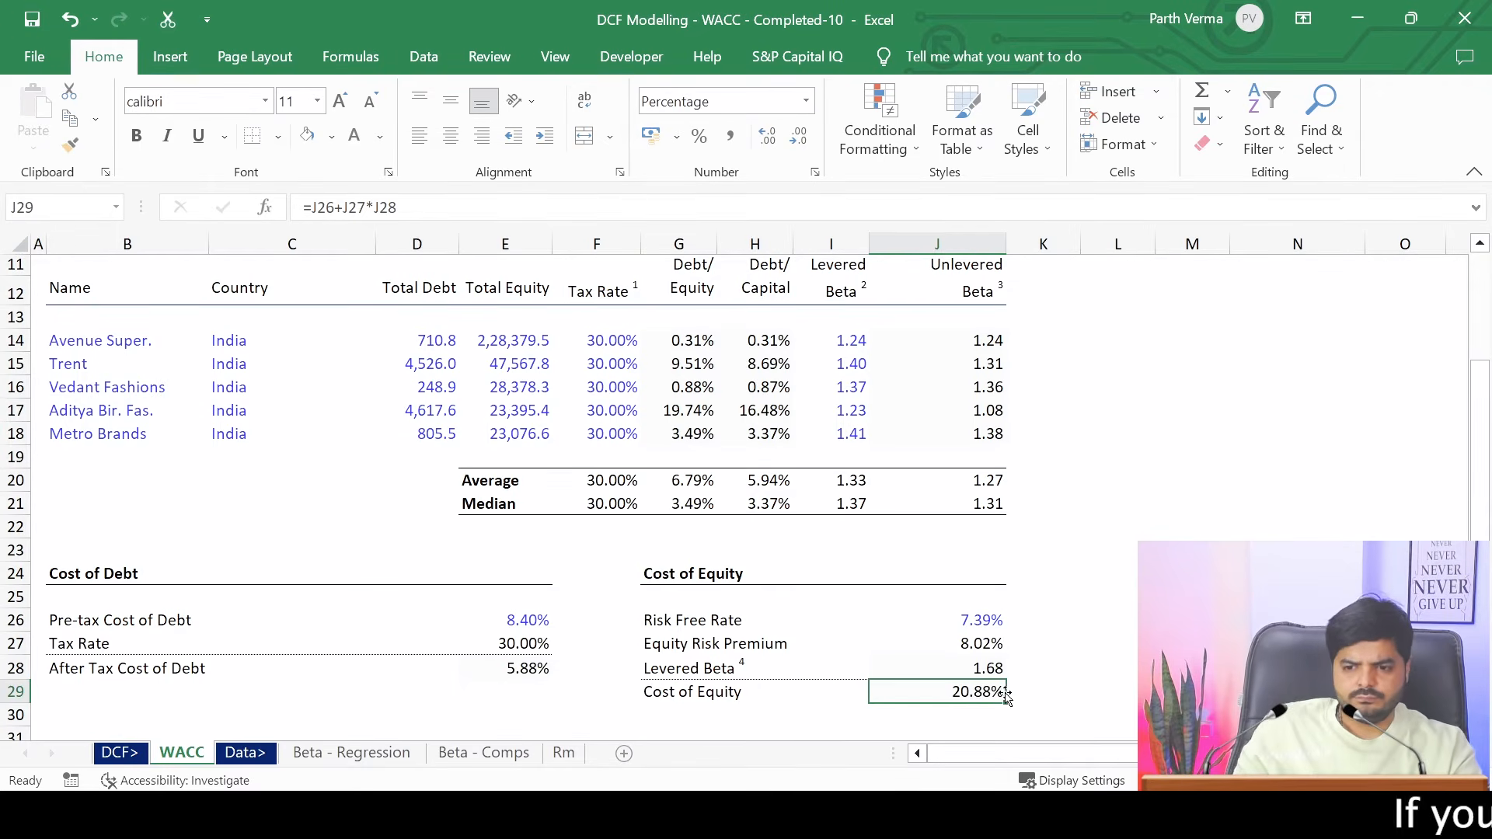
Enclose the beta product in parentheses in the Cost of Equity formula in J29, making it =J26+(J27*J28)
left_click(1068, 592)
left_click(983, 691)
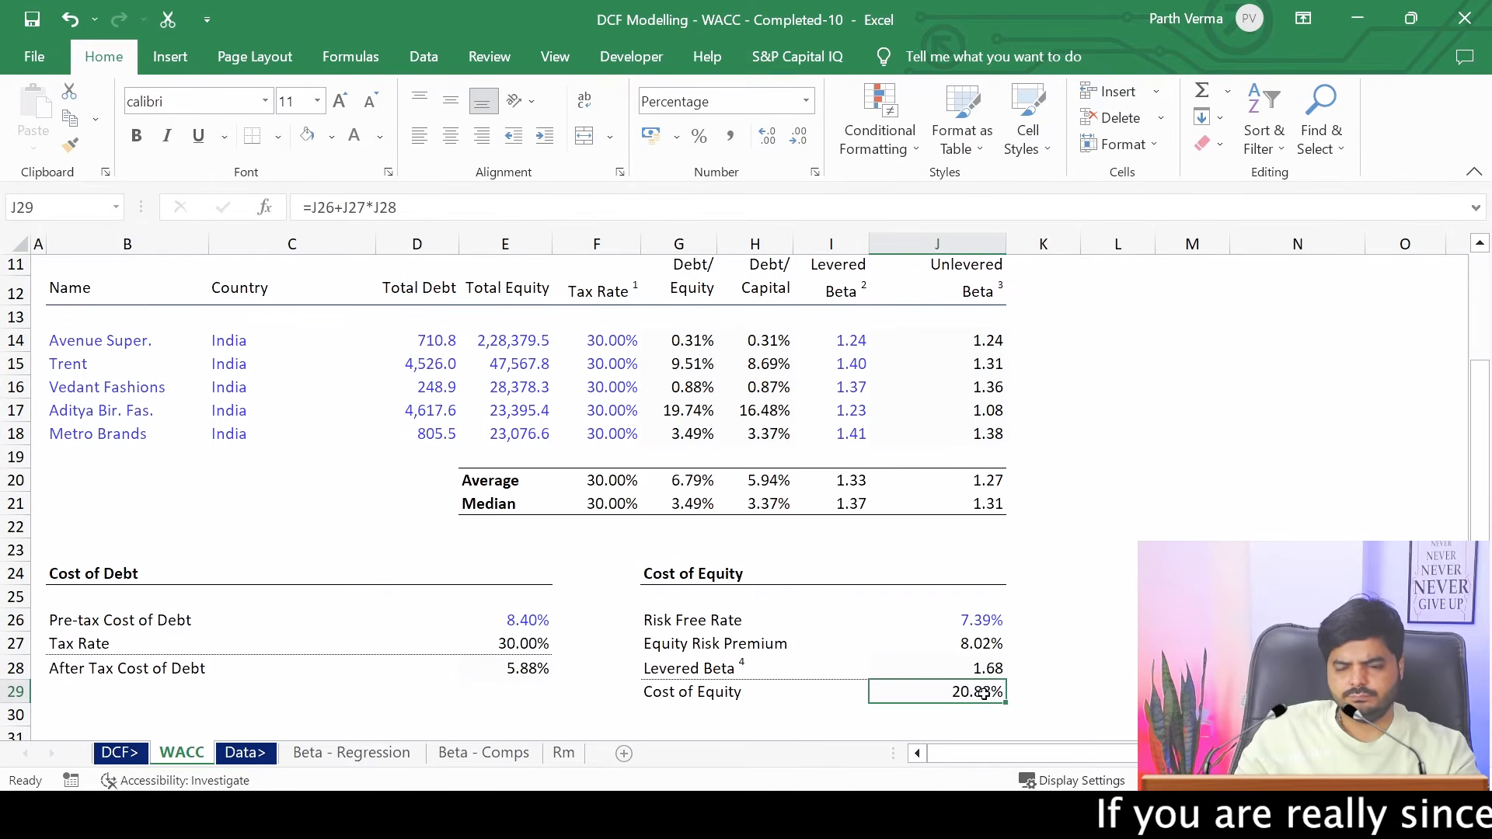
key("F2")
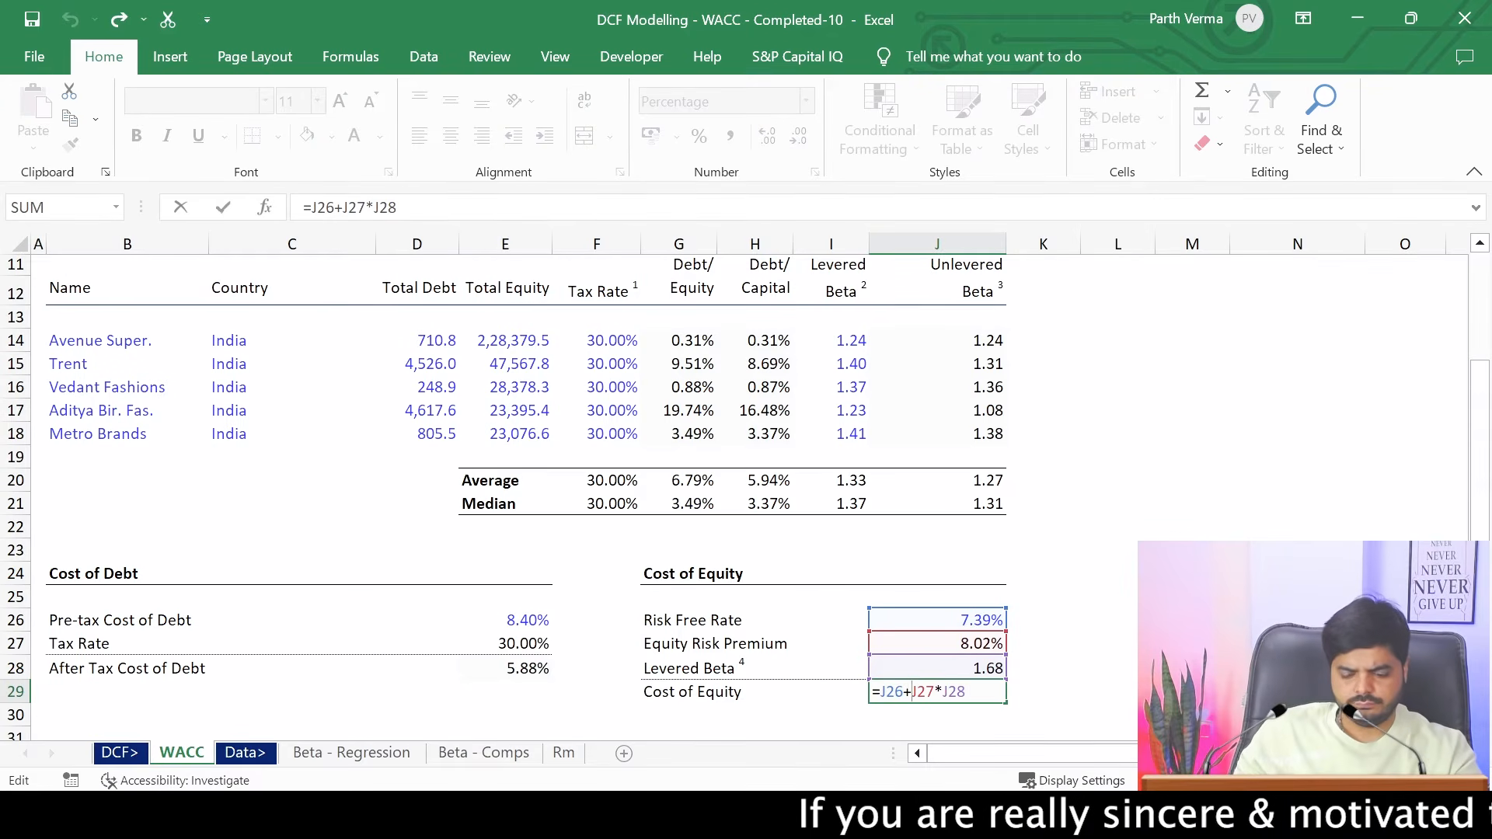
type("(")
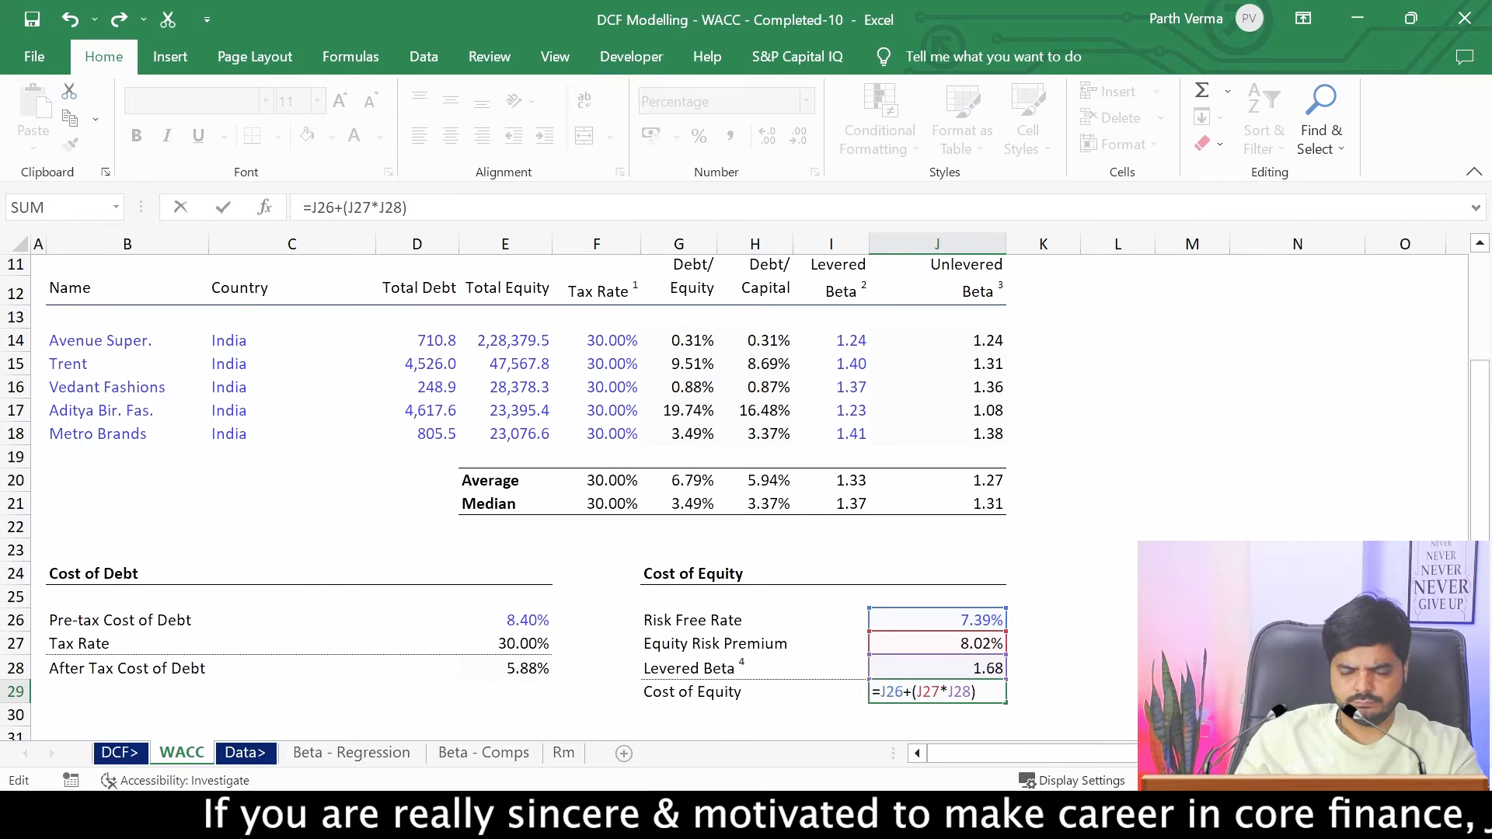
key("Return")
key("Up")
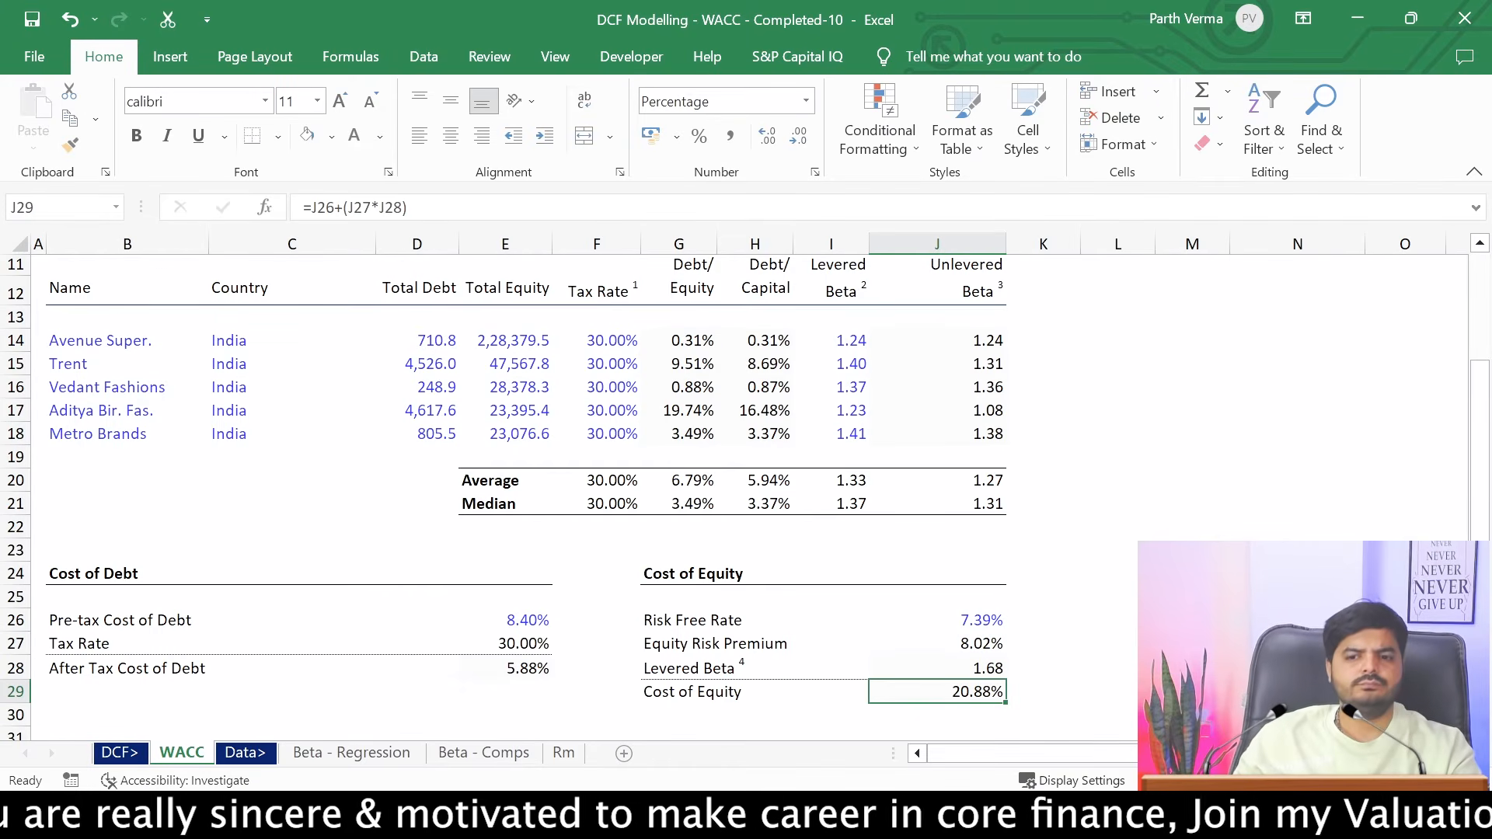
Check the Equity Risk Premium in J27 against the Total Market Return in the Rm sheet and return to the WACC sheet
left_click_drag(1478, 421, 1479, 470)
key("Up")
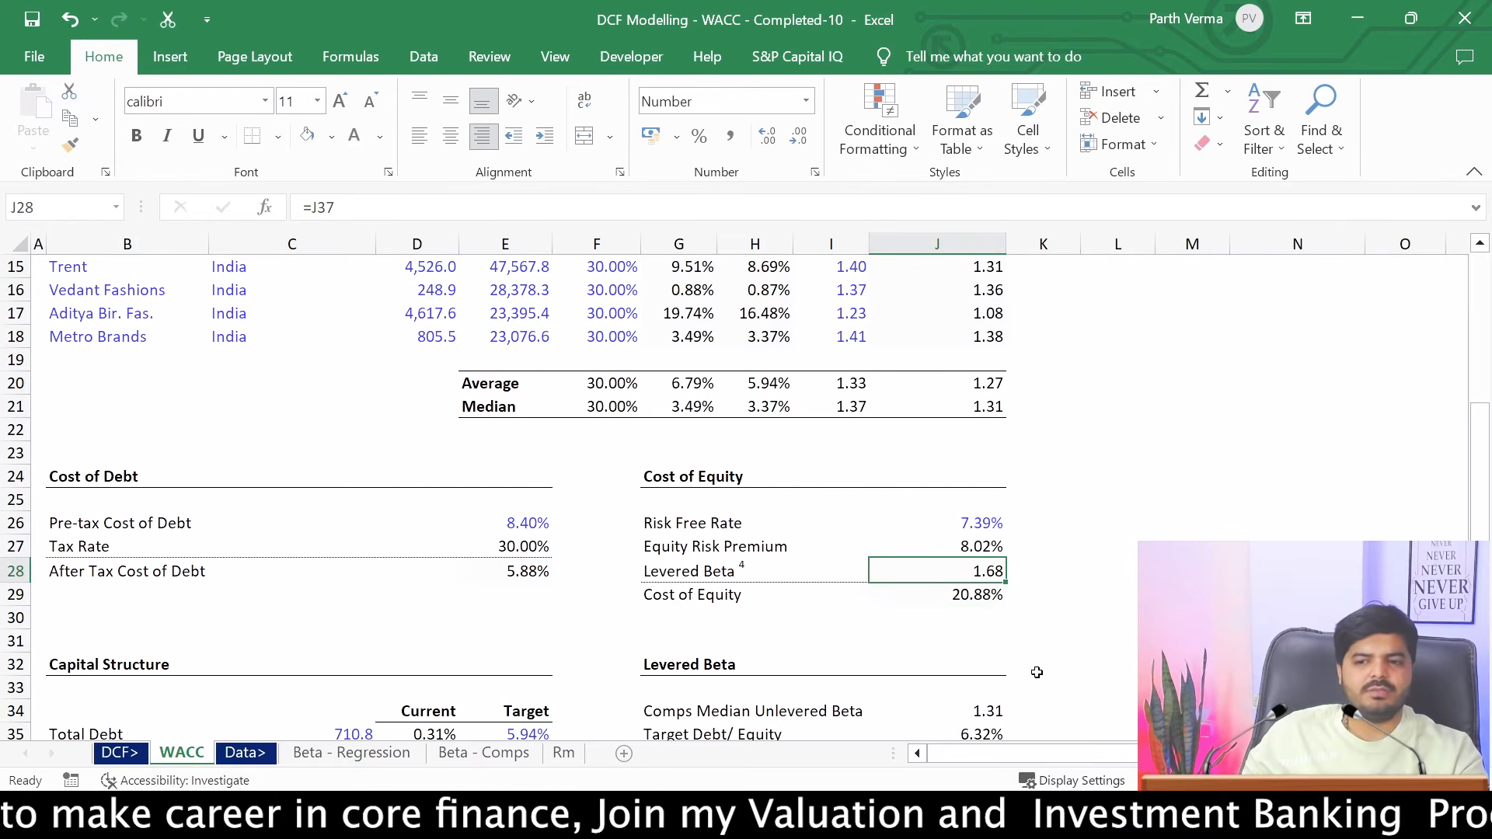
left_click_drag(1485, 475, 1487, 565)
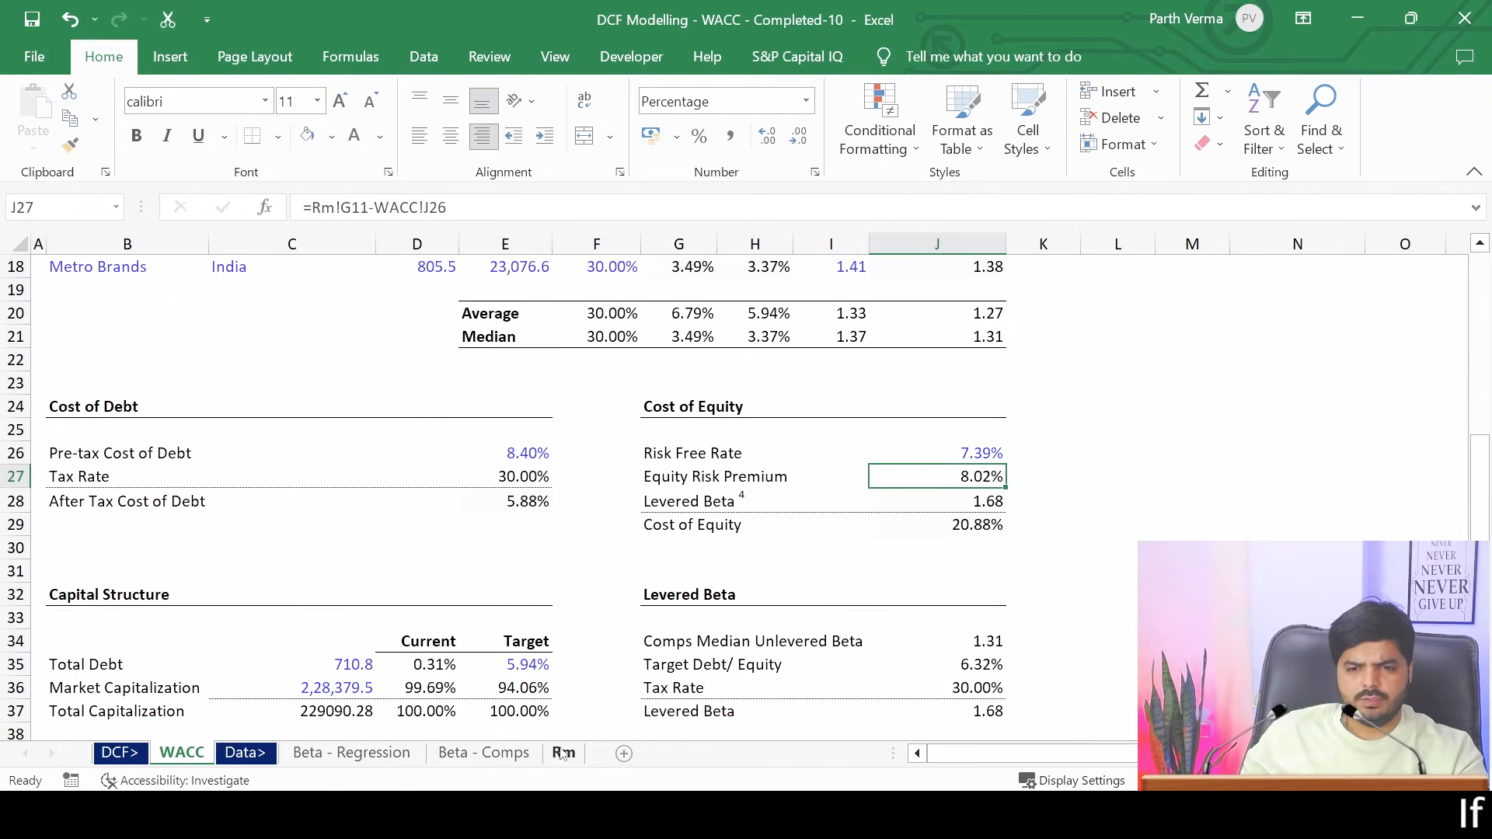
left_click(562, 751)
left_click(469, 495)
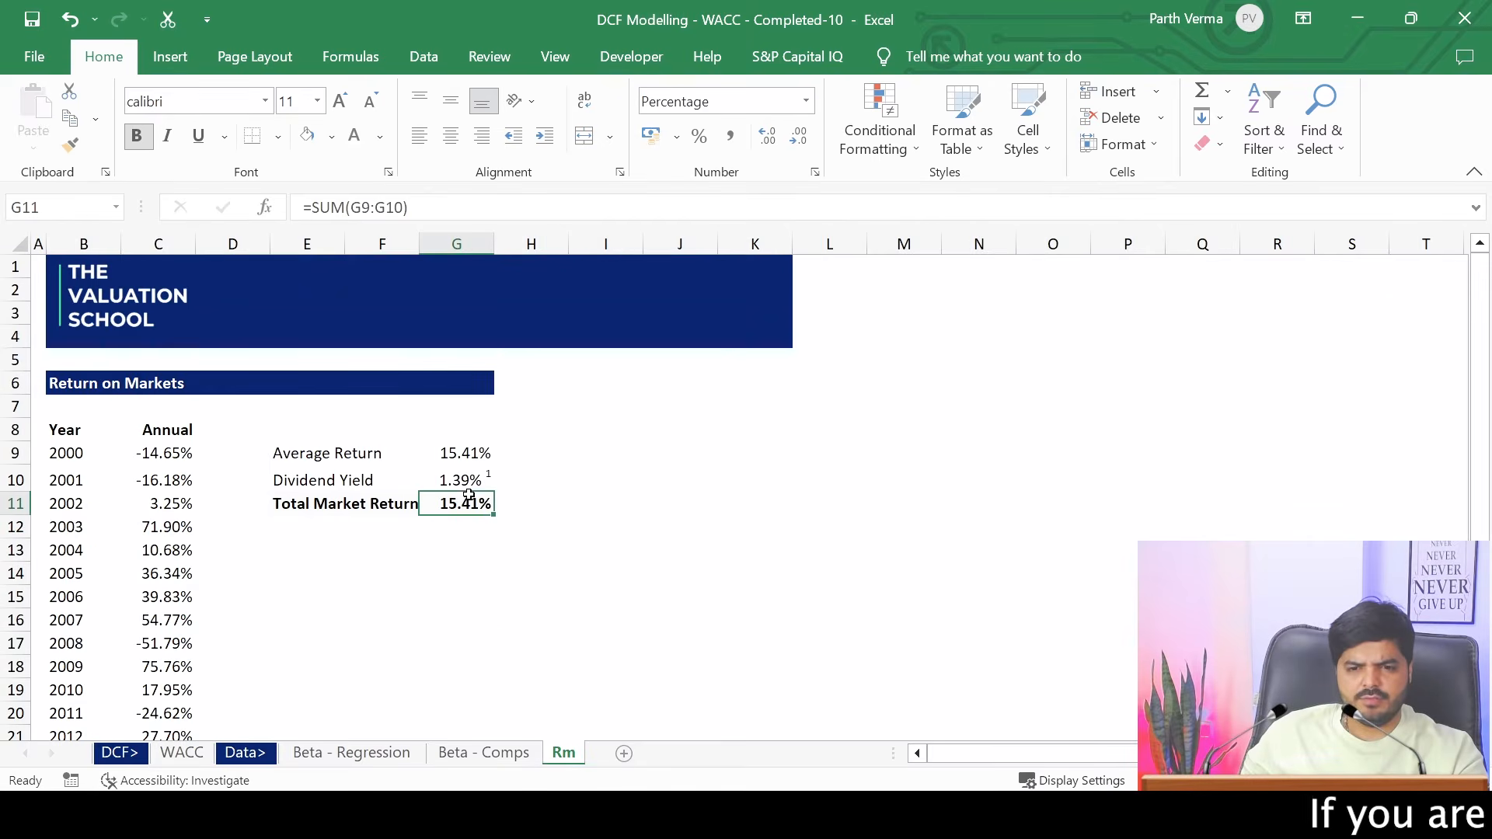
left_click(189, 757)
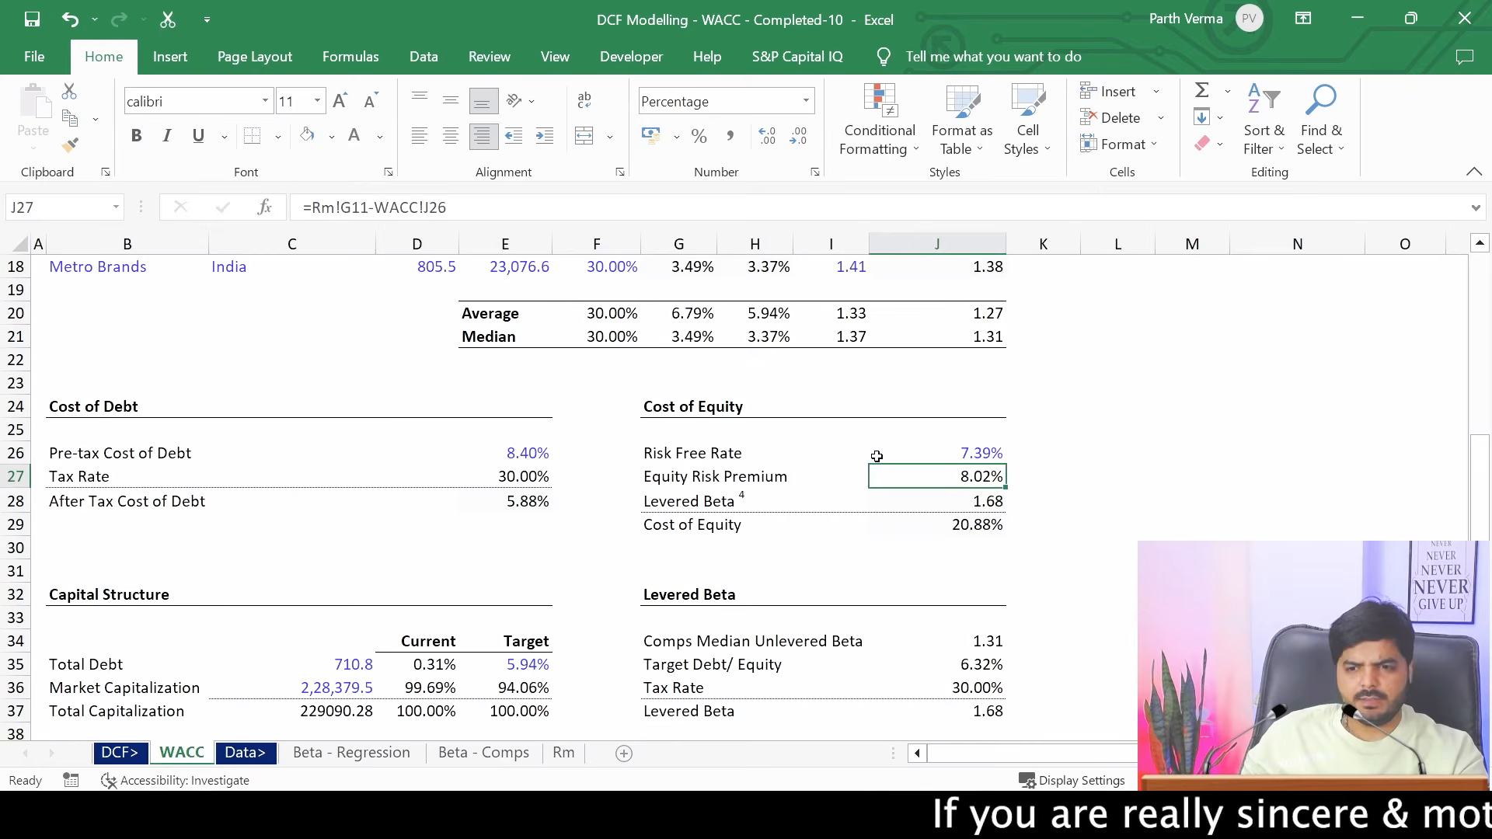
left_click(1192, 618)
scroll(1230, 474, "down", 1)
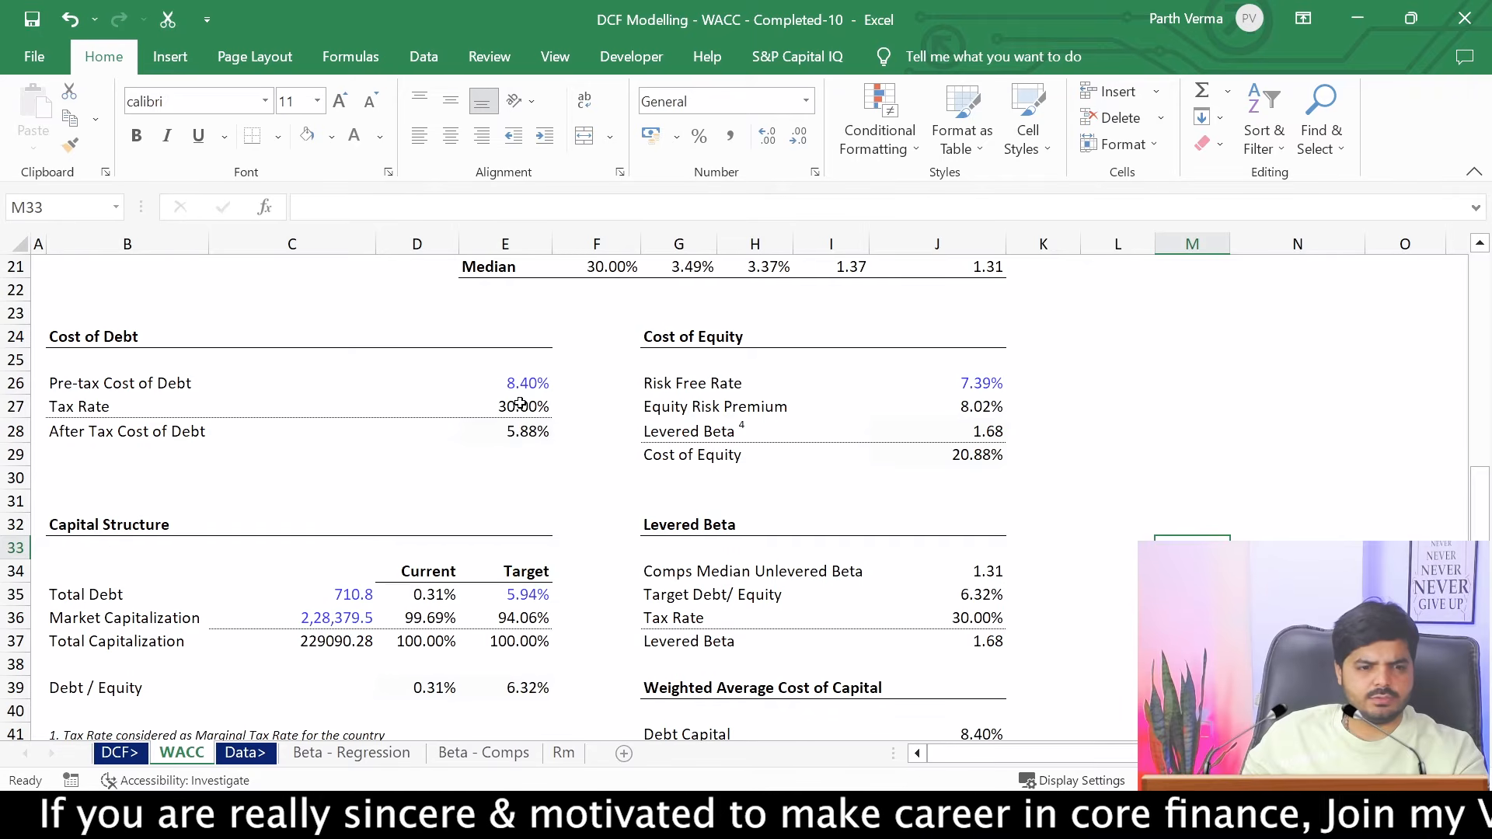
Switch to the browser and open screener.in
key("alt+Tab")
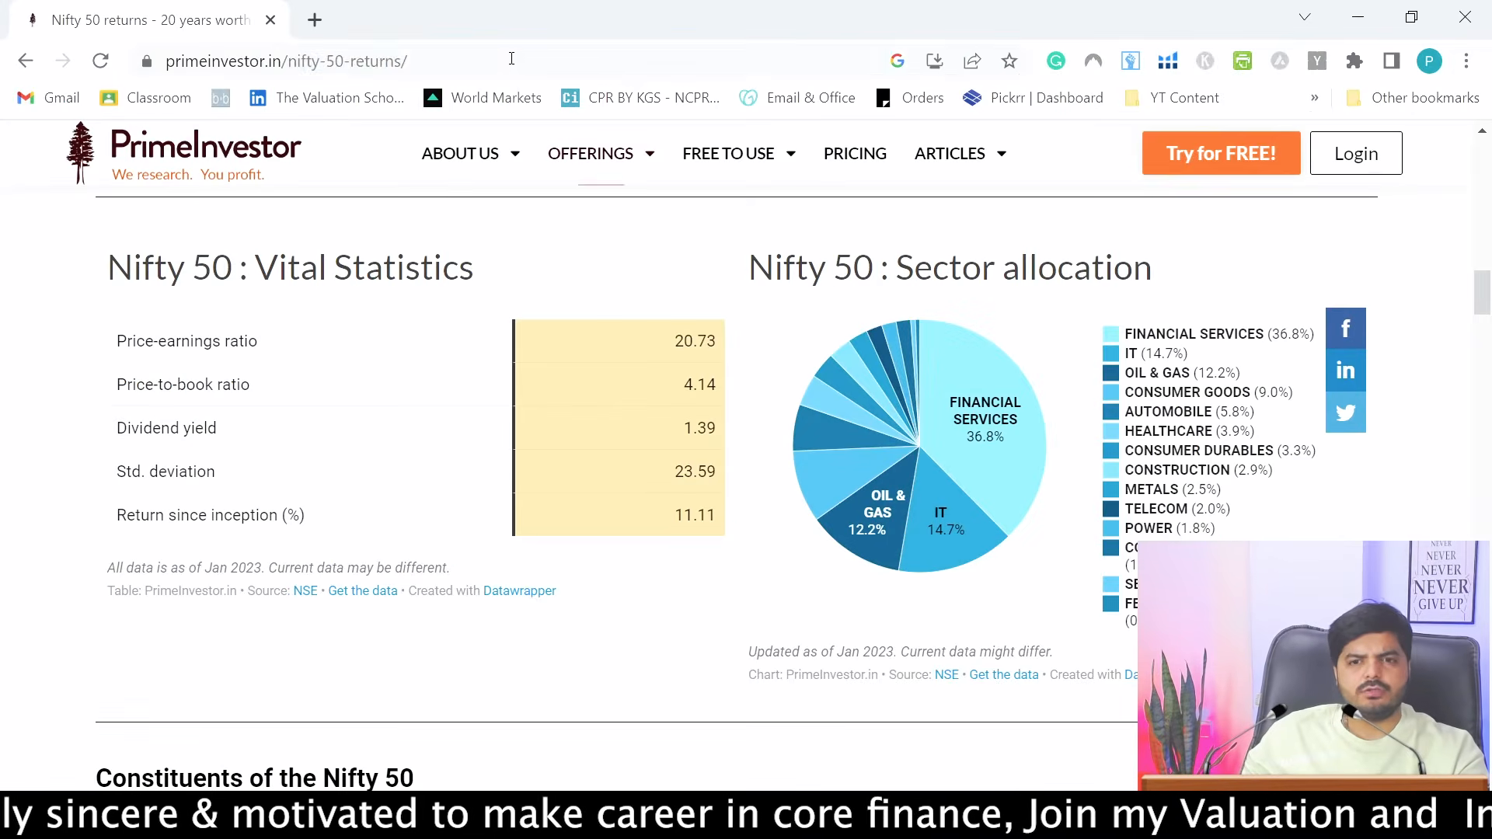
left_click(506, 58)
type("sv")
key("BackSpace")
type("c")
key("Return")
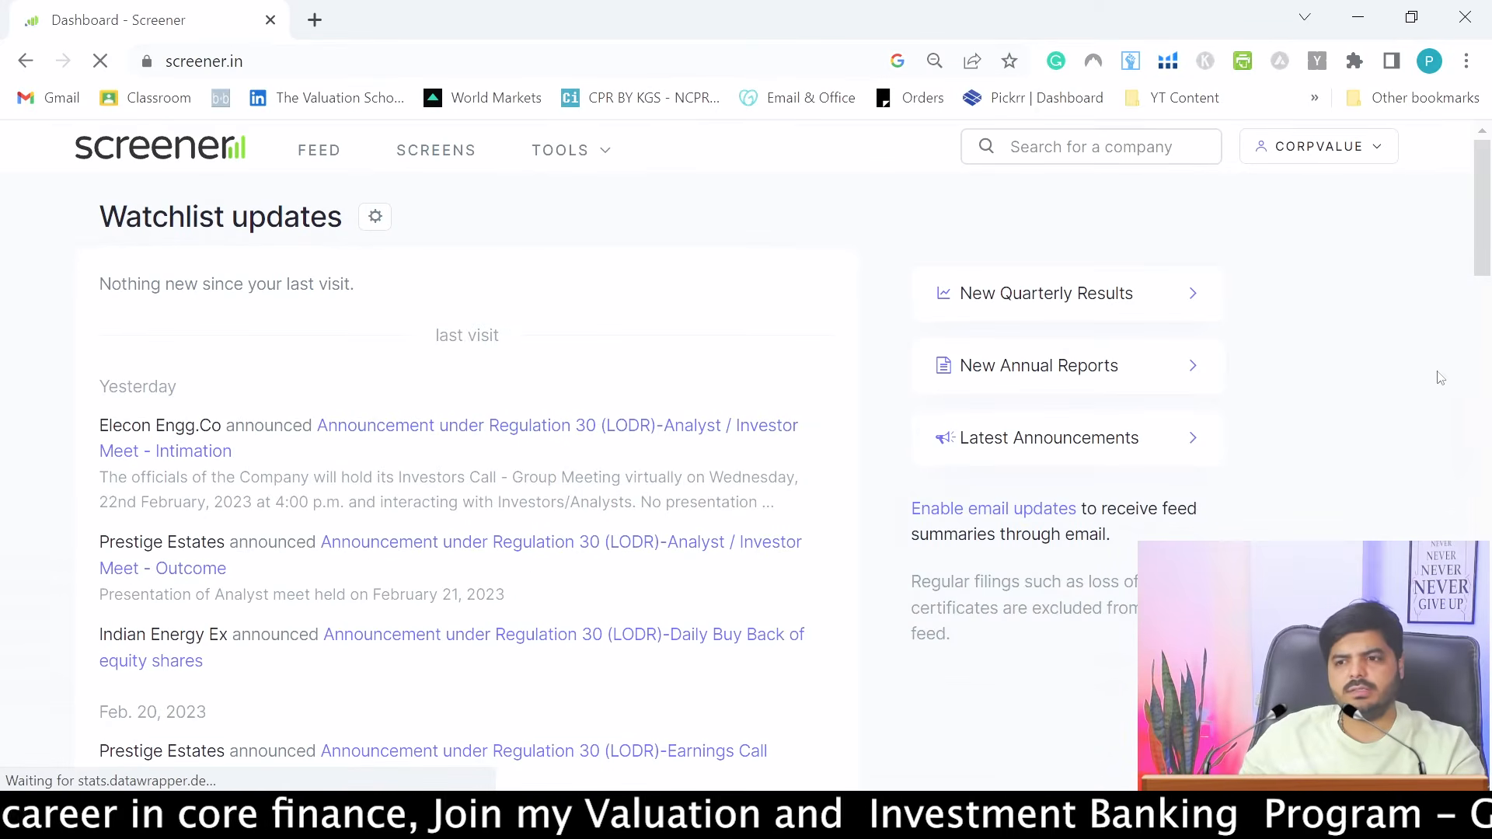
Search for "aven" and open the Avenue Supermarts Ltd company page
mouse_move(1484, 200)
left_mouse_down()
mouse_move(1487, 298)
mouse_move(1483, 180)
mouse_move(1489, 730)
mouse_move(1485, 227)
left_mouse_up()
left_click(1110, 132)
type("aven")
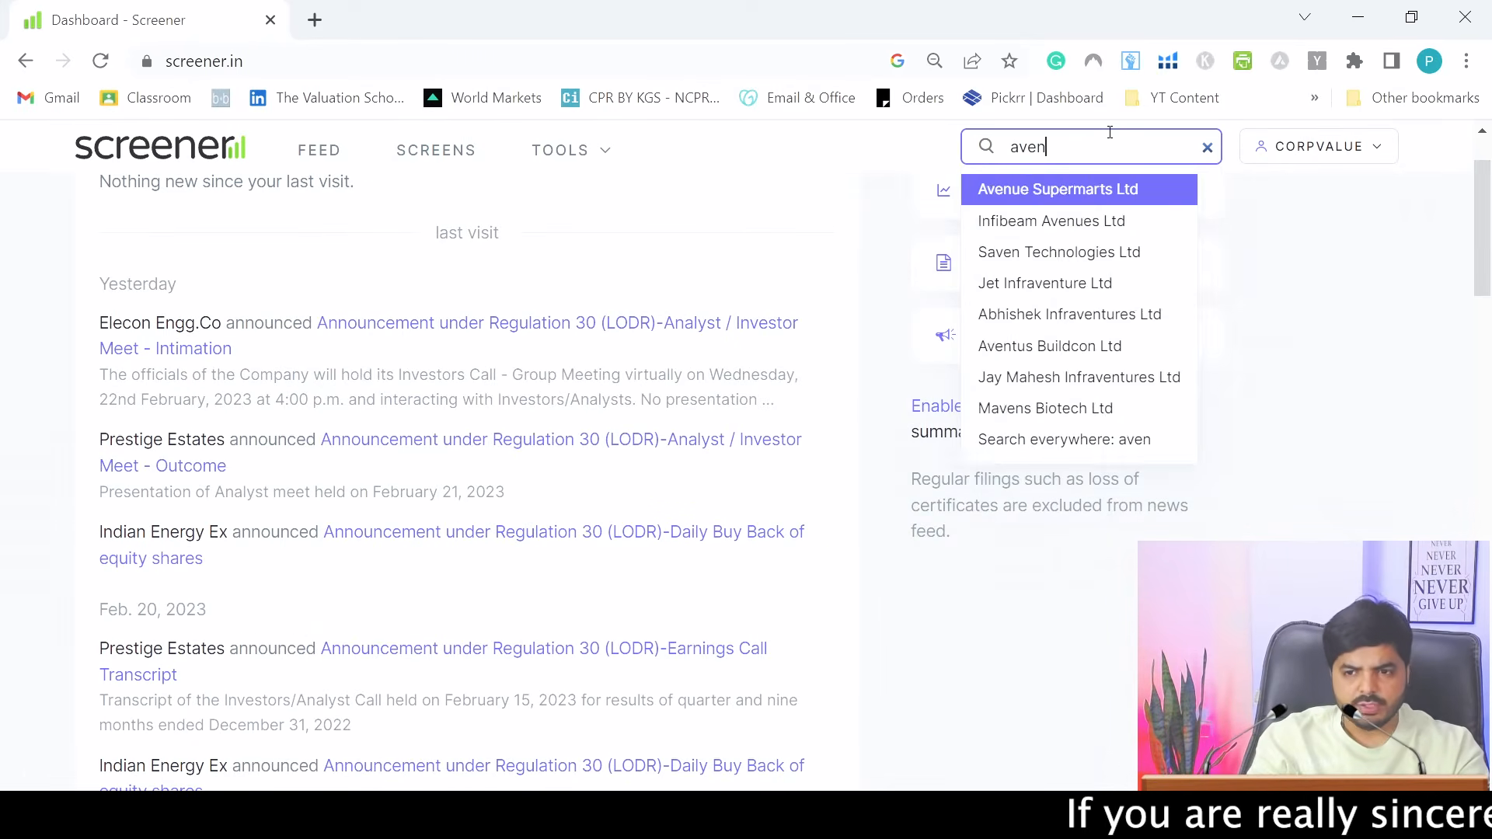
key("Return")
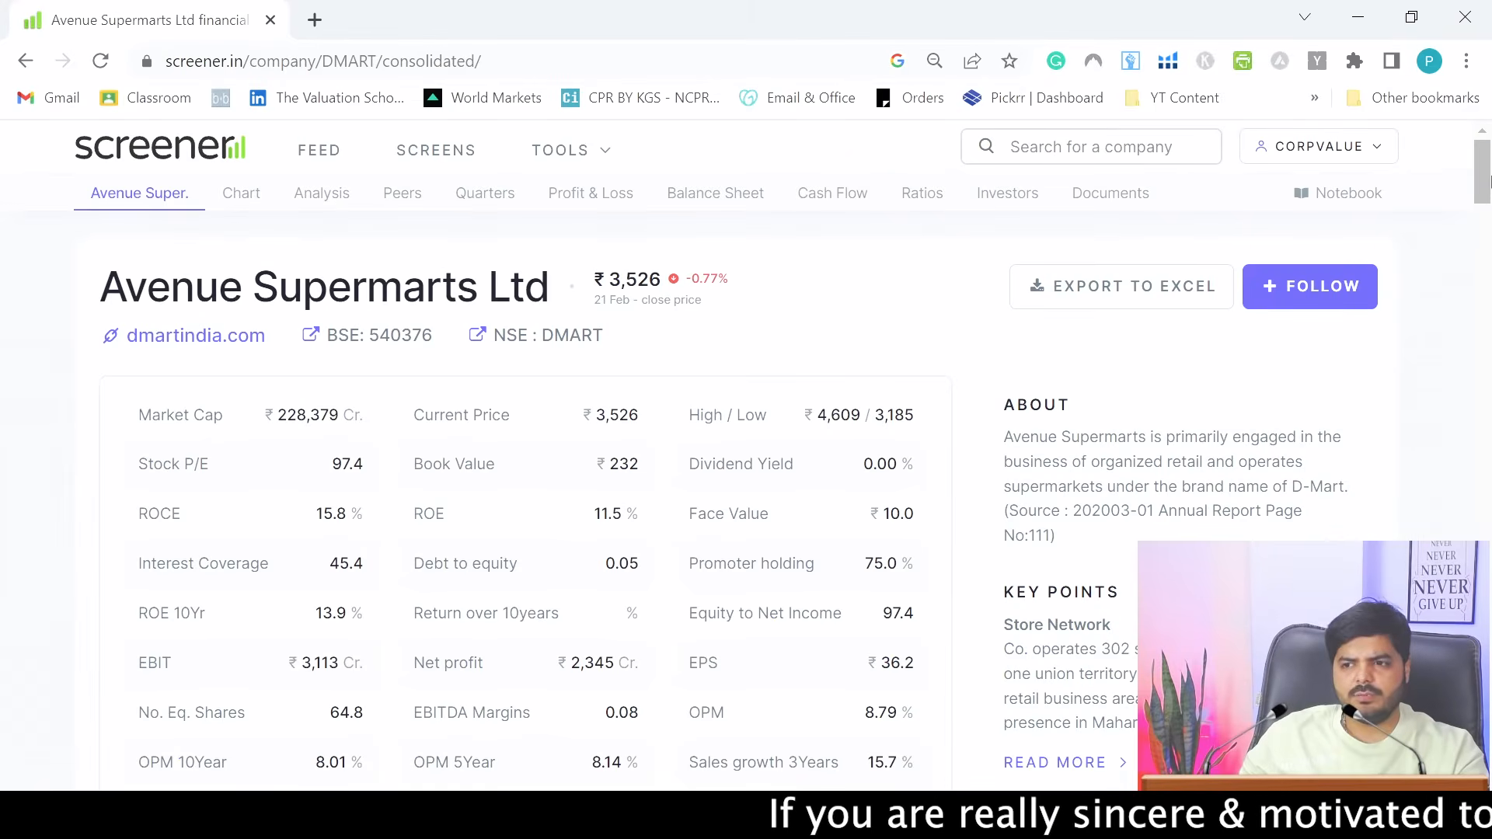
Open the 19 Jan CRISIL rating update from the credit ratings documents and examine the bank lenders and facilities table
scroll(1488, 365, "down", 5)
left_click_drag(1489, 366, 1489, 708)
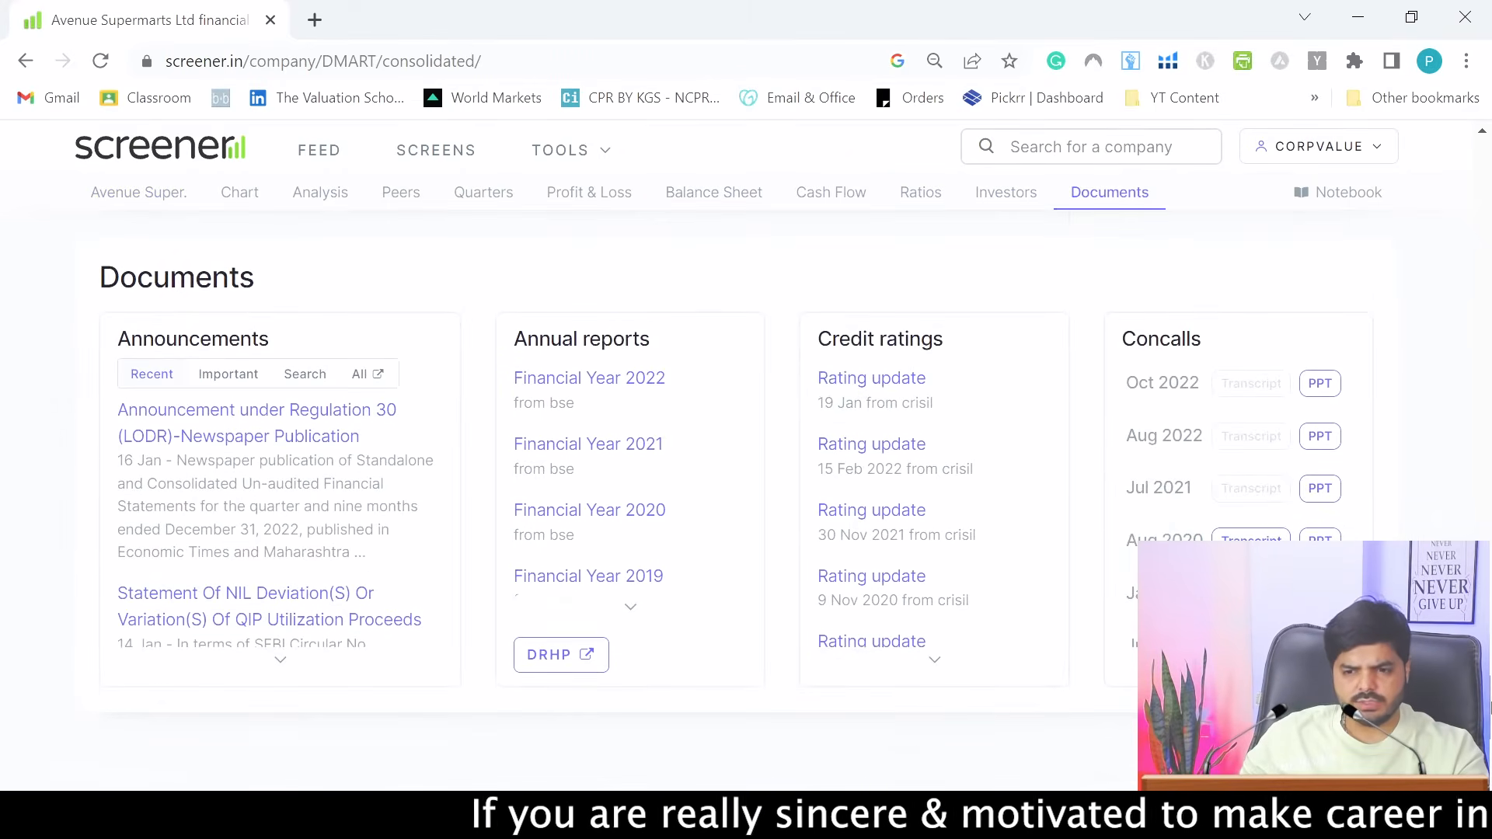
left_click(872, 382)
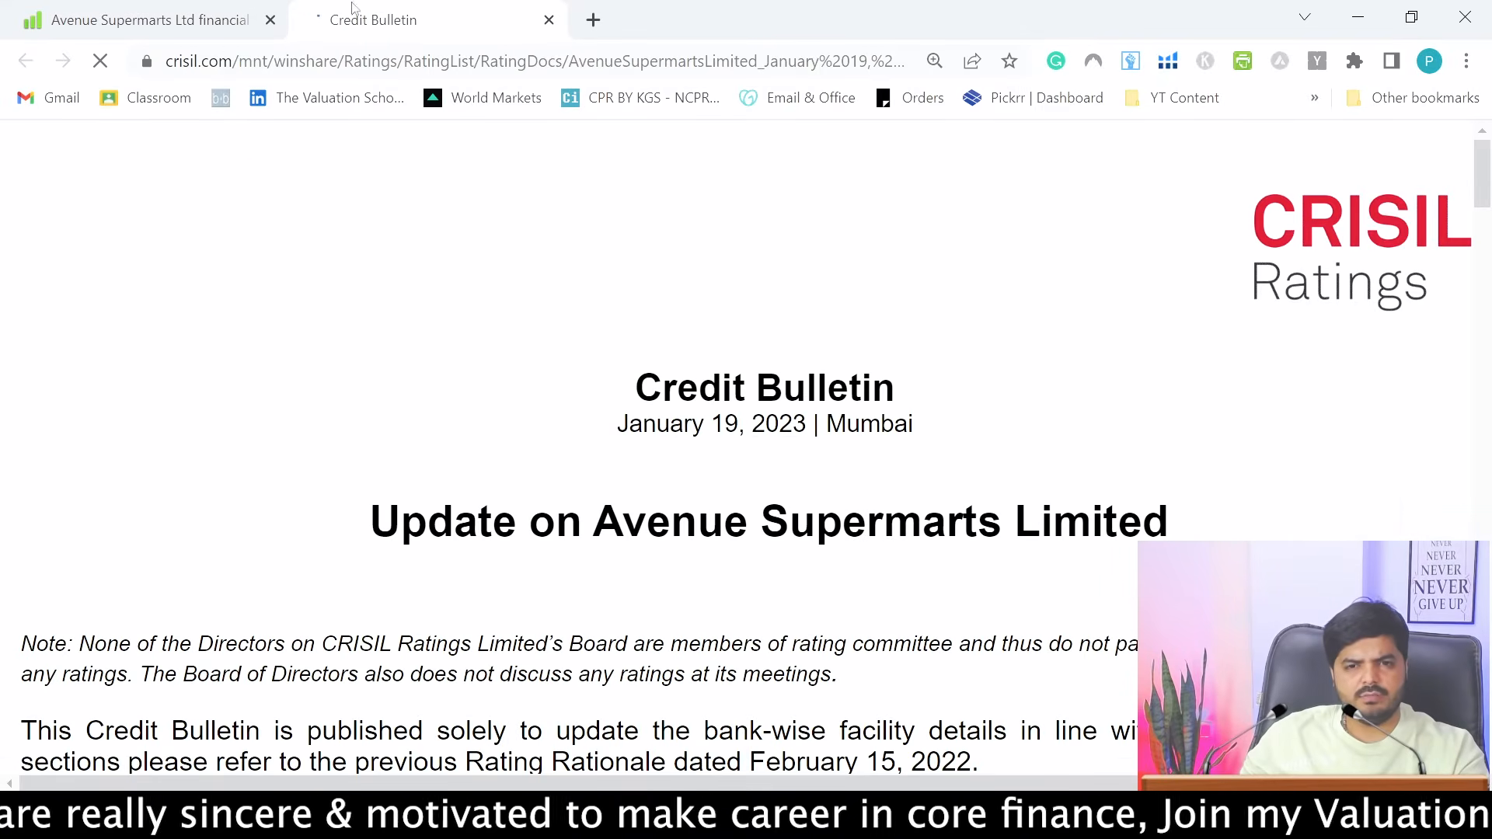
left_click_drag(1482, 200, 1489, 266)
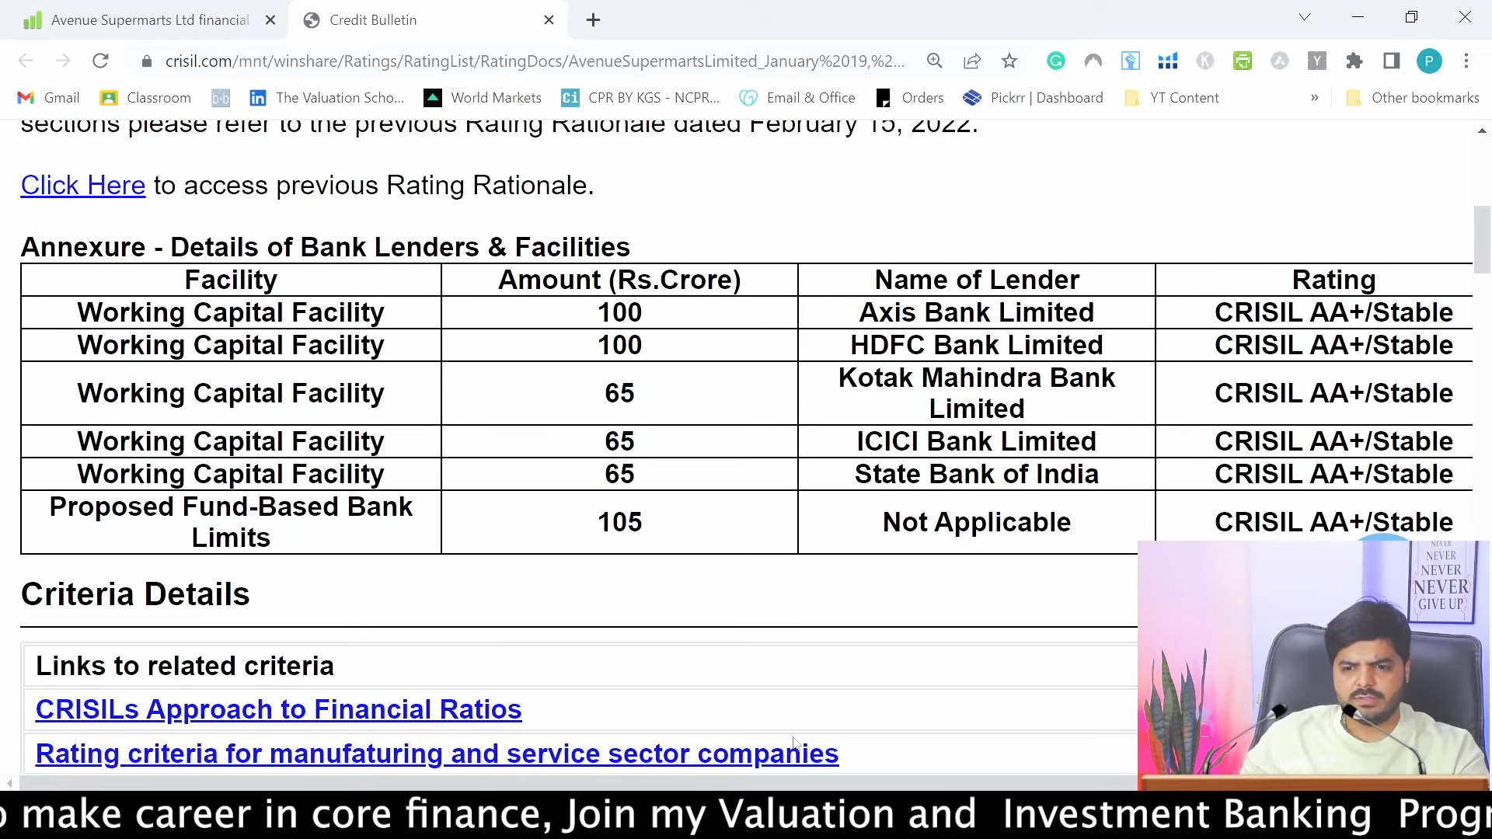
mouse_move(800, 783)
left_mouse_down()
mouse_move(851, 784)
mouse_move(797, 784)
left_mouse_up()
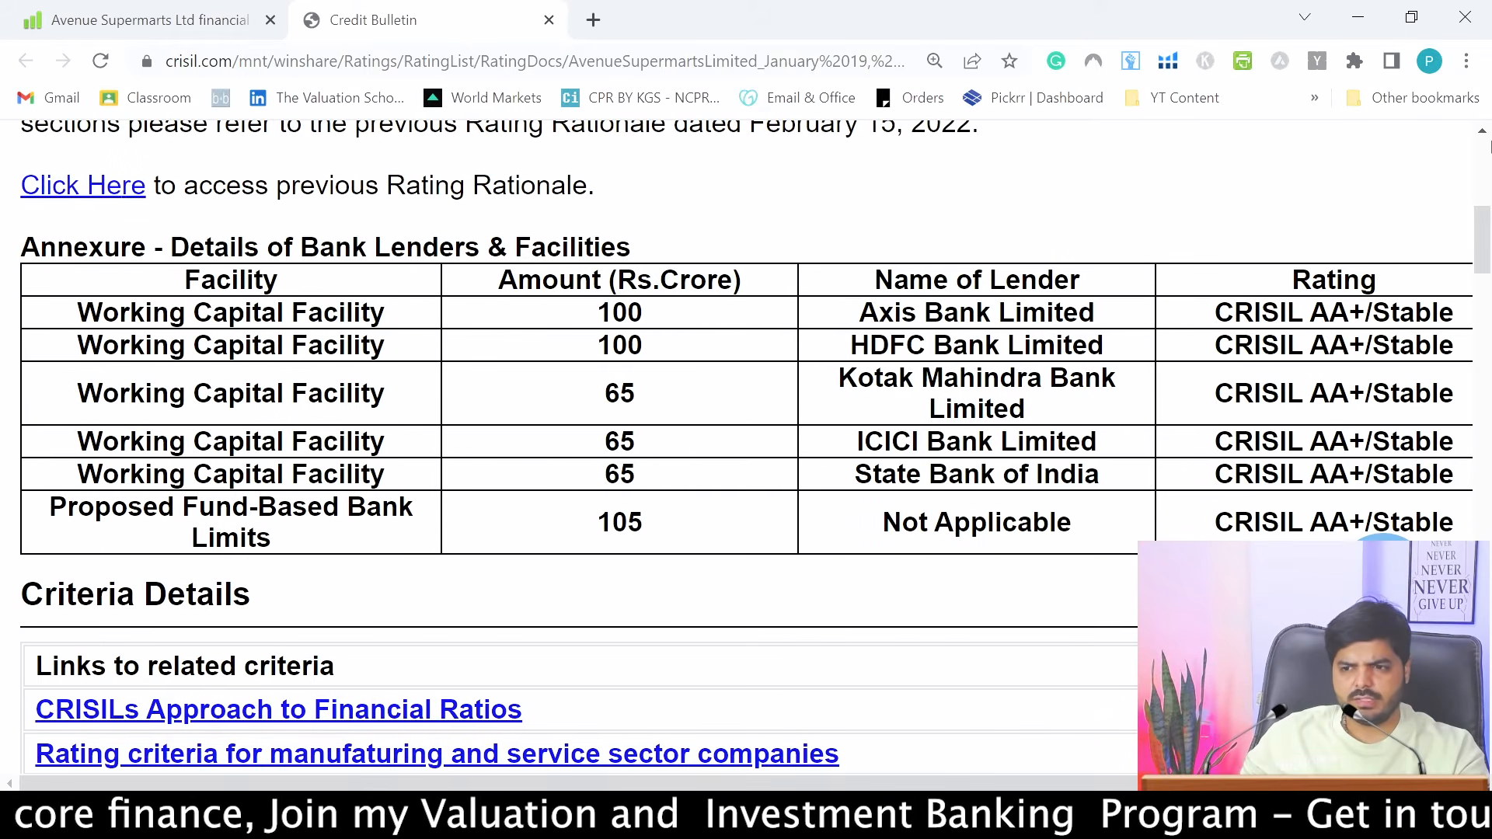
left_click_drag(1485, 240, 1484, 139)
Return to the Avenue Supermarts page and check the company's debt in the peer comparison table
left_click(108, 10)
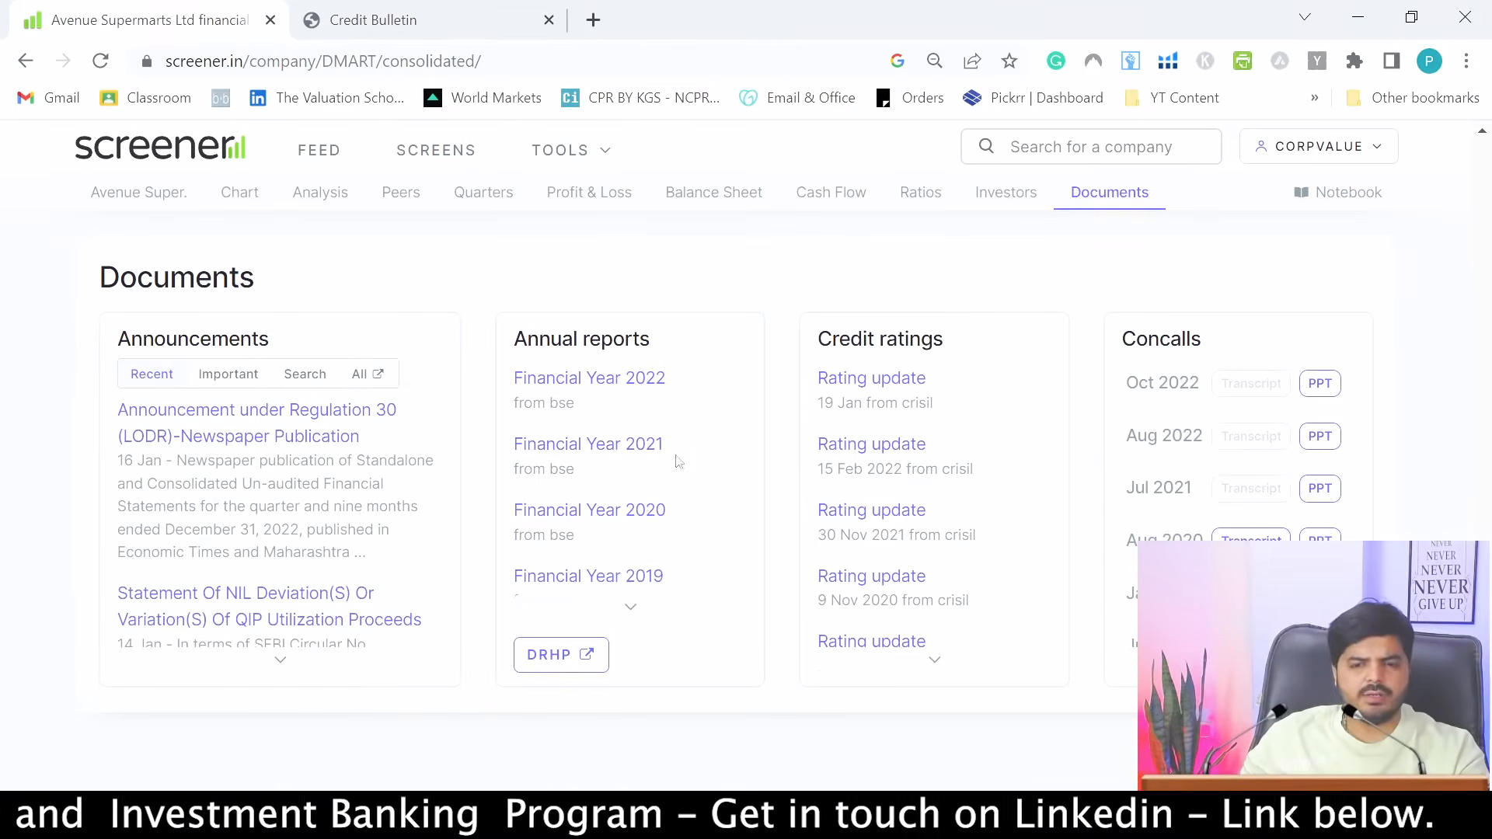
left_click_drag(1488, 736, 1476, 186)
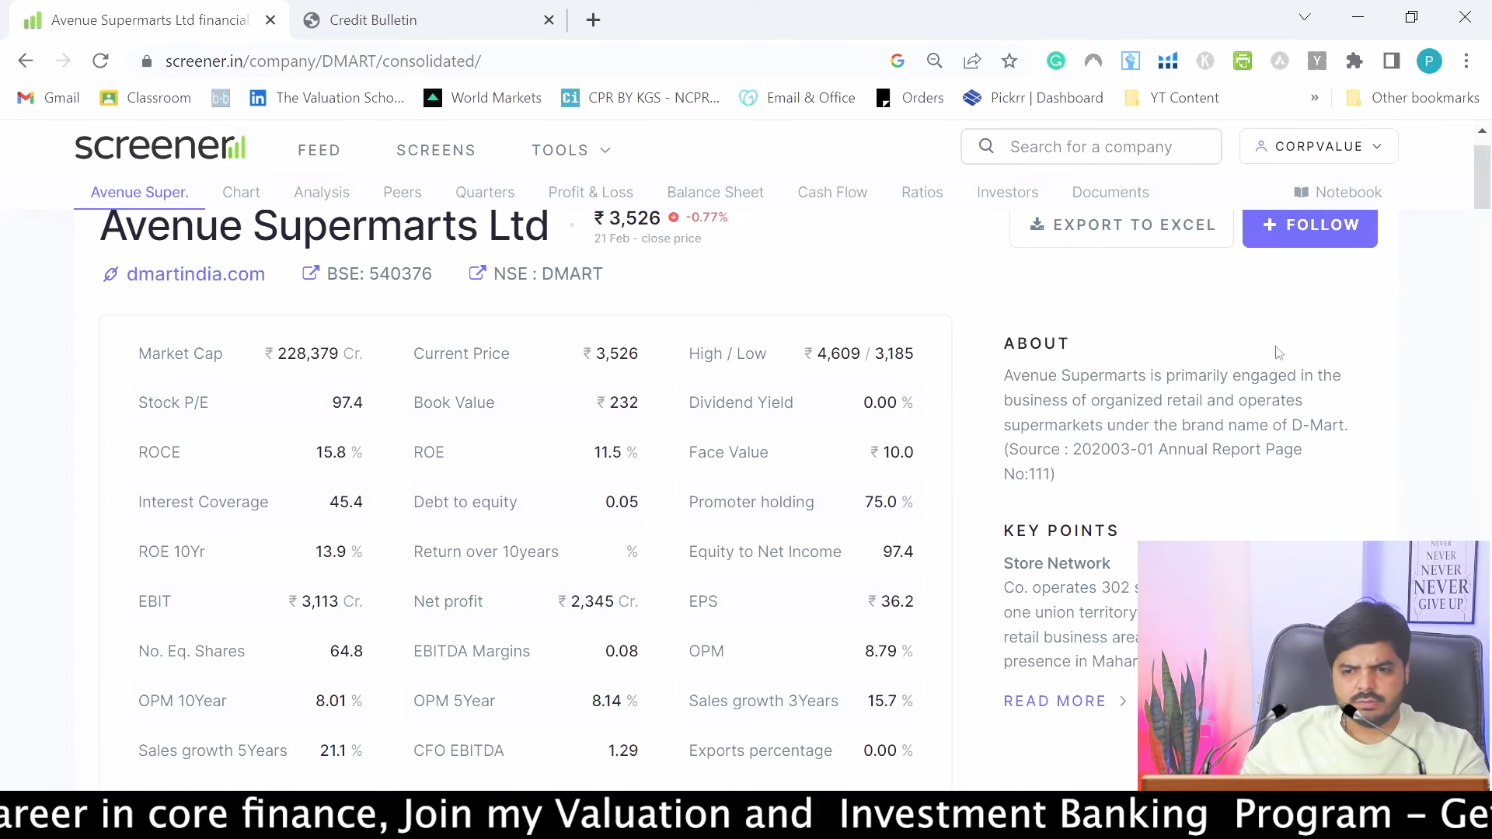
left_click_drag(1490, 270, 1488, 340)
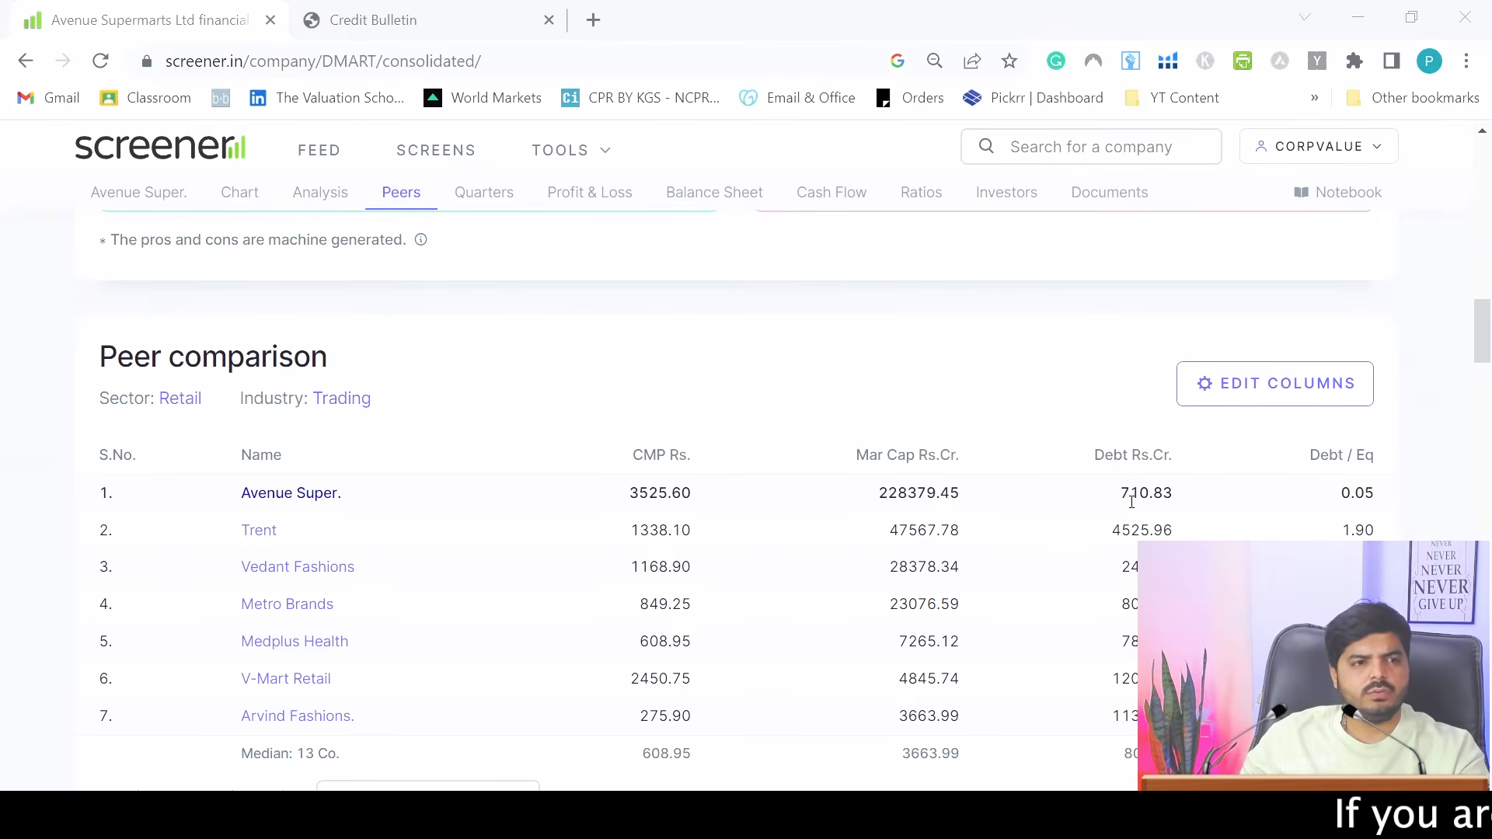
Switch to Excel and set the Pre-tax Cost of Debt in E26 to =69/710, formatted as a percentage with two decimal places
key("alt+Tab")
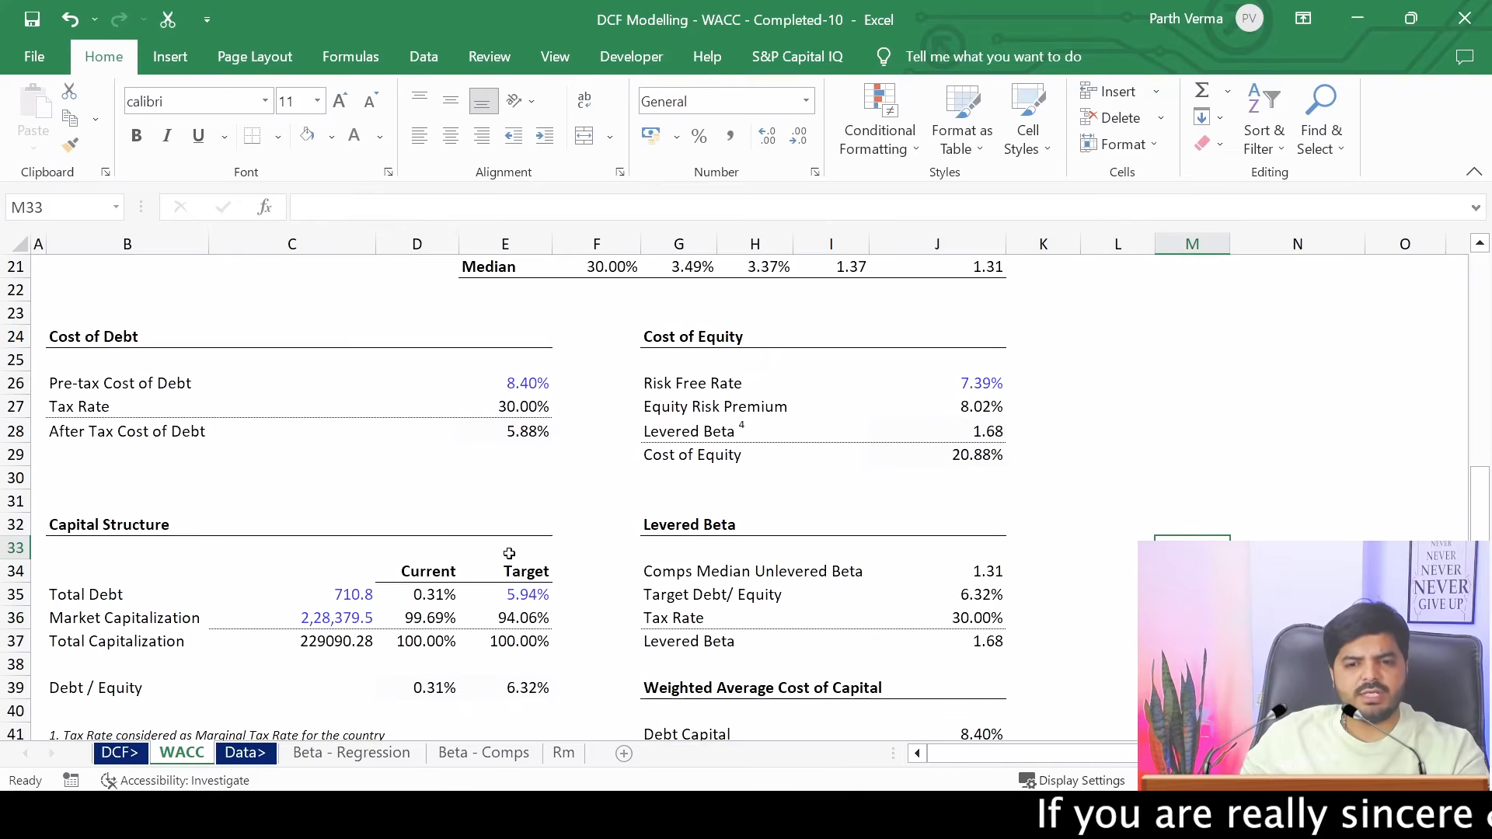
left_click(529, 366)
left_click(542, 399)
left_click(531, 387)
type("69/710")
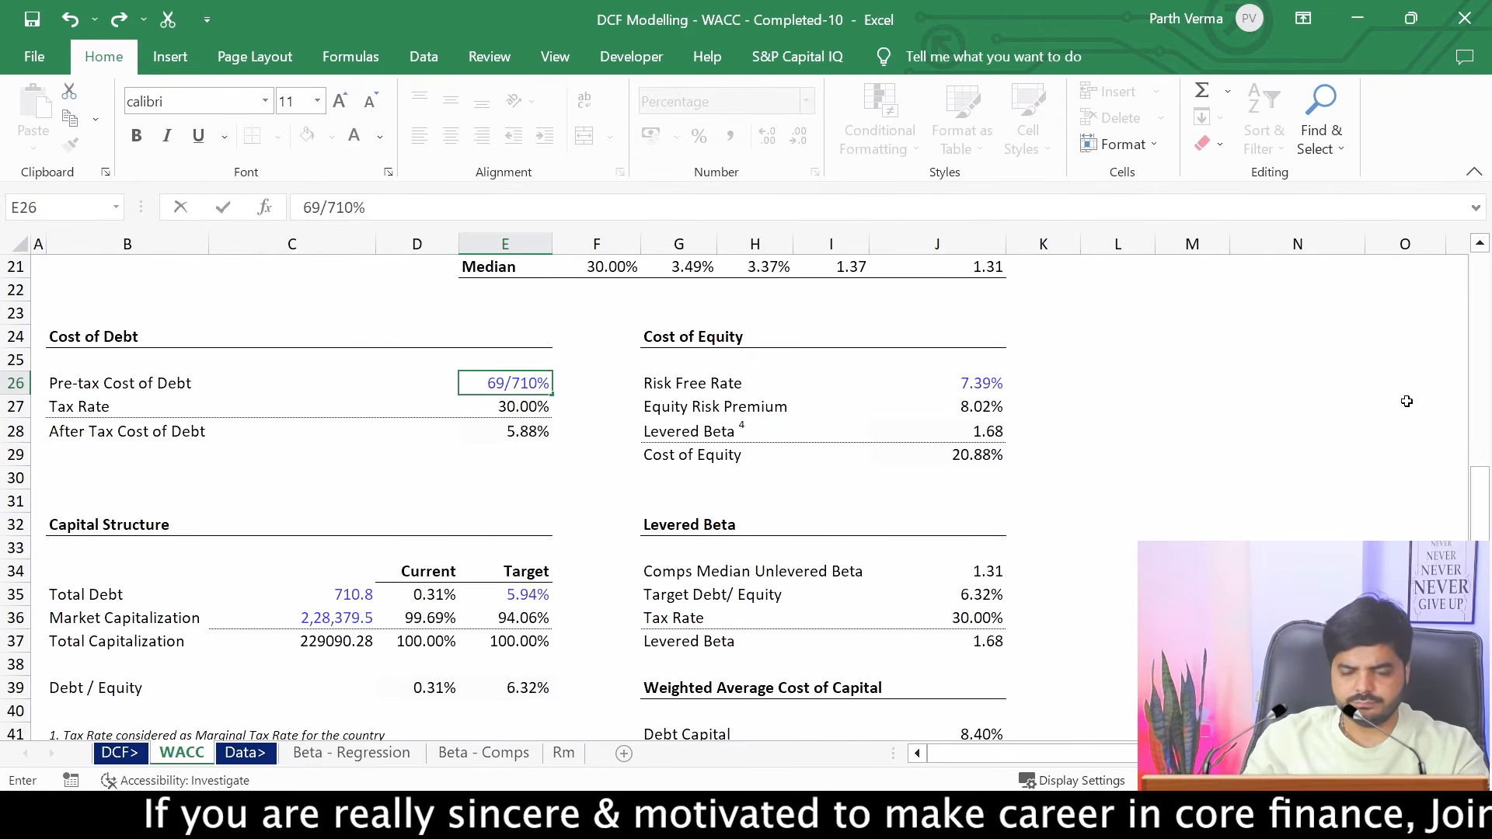
key("Return")
key("Up")
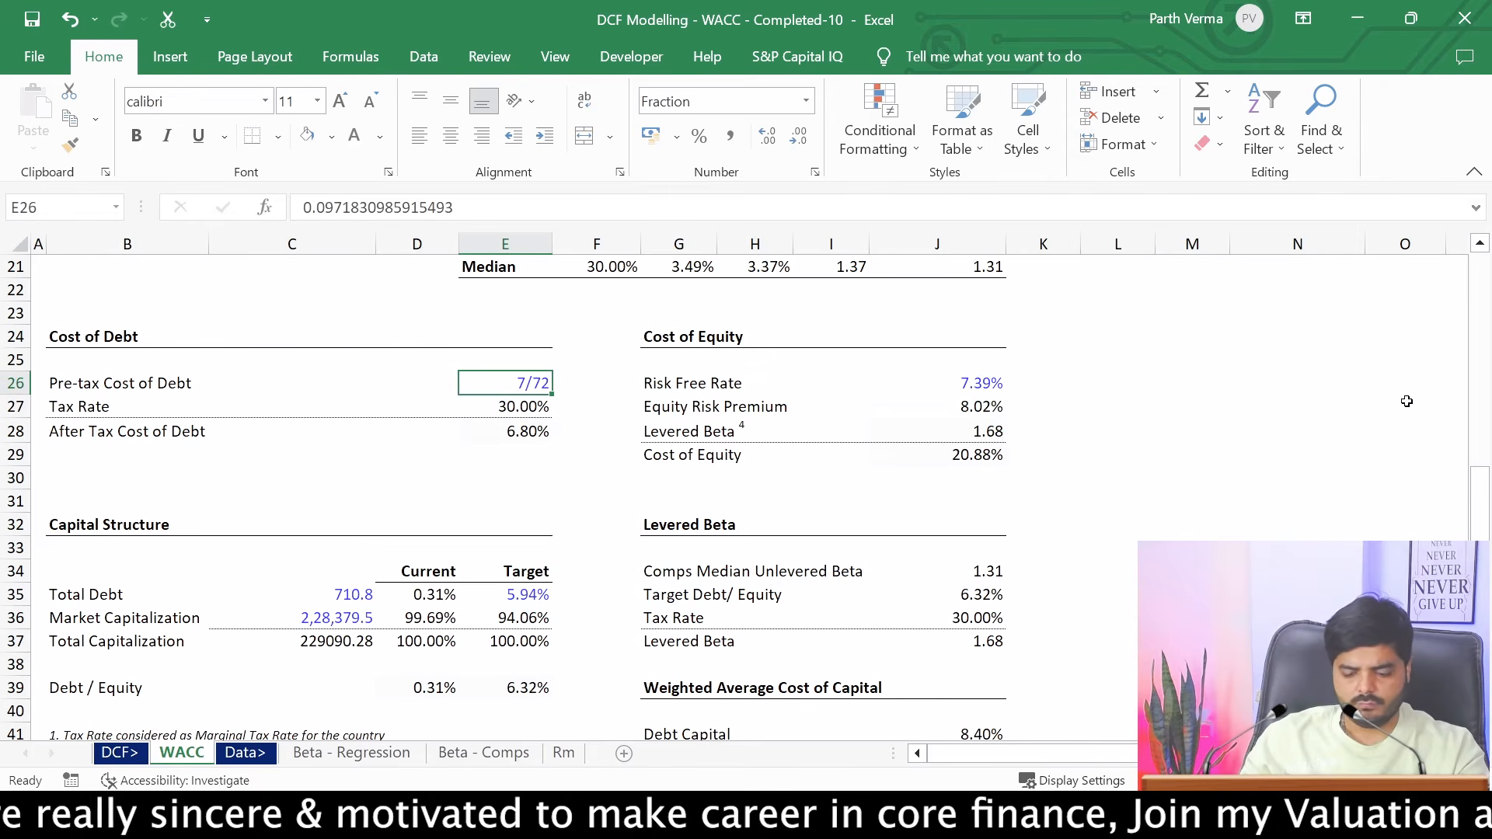
type("=69/710")
key("Return")
key("Up")
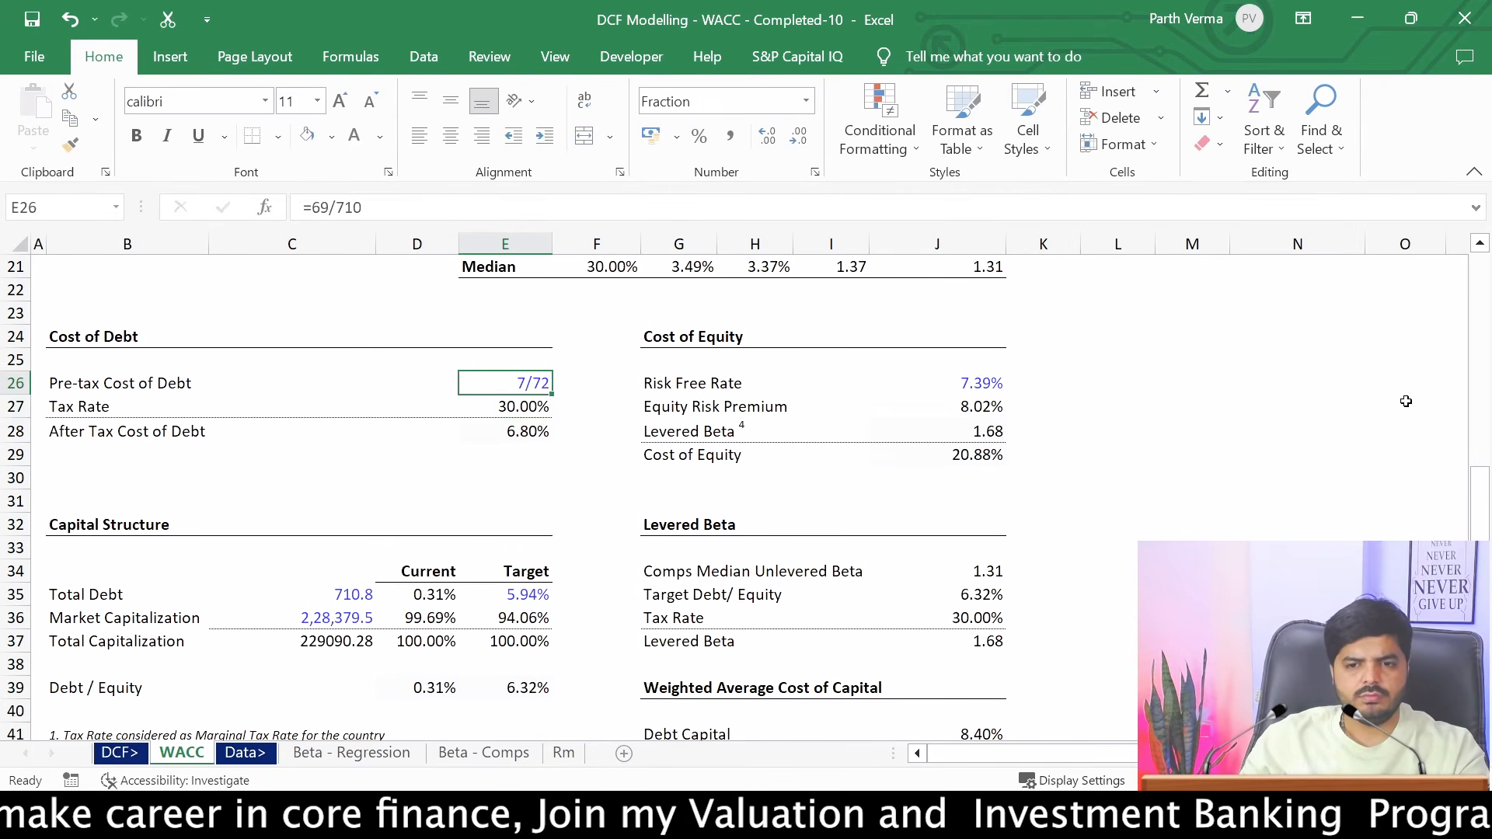
key("ctrl+shift+5")
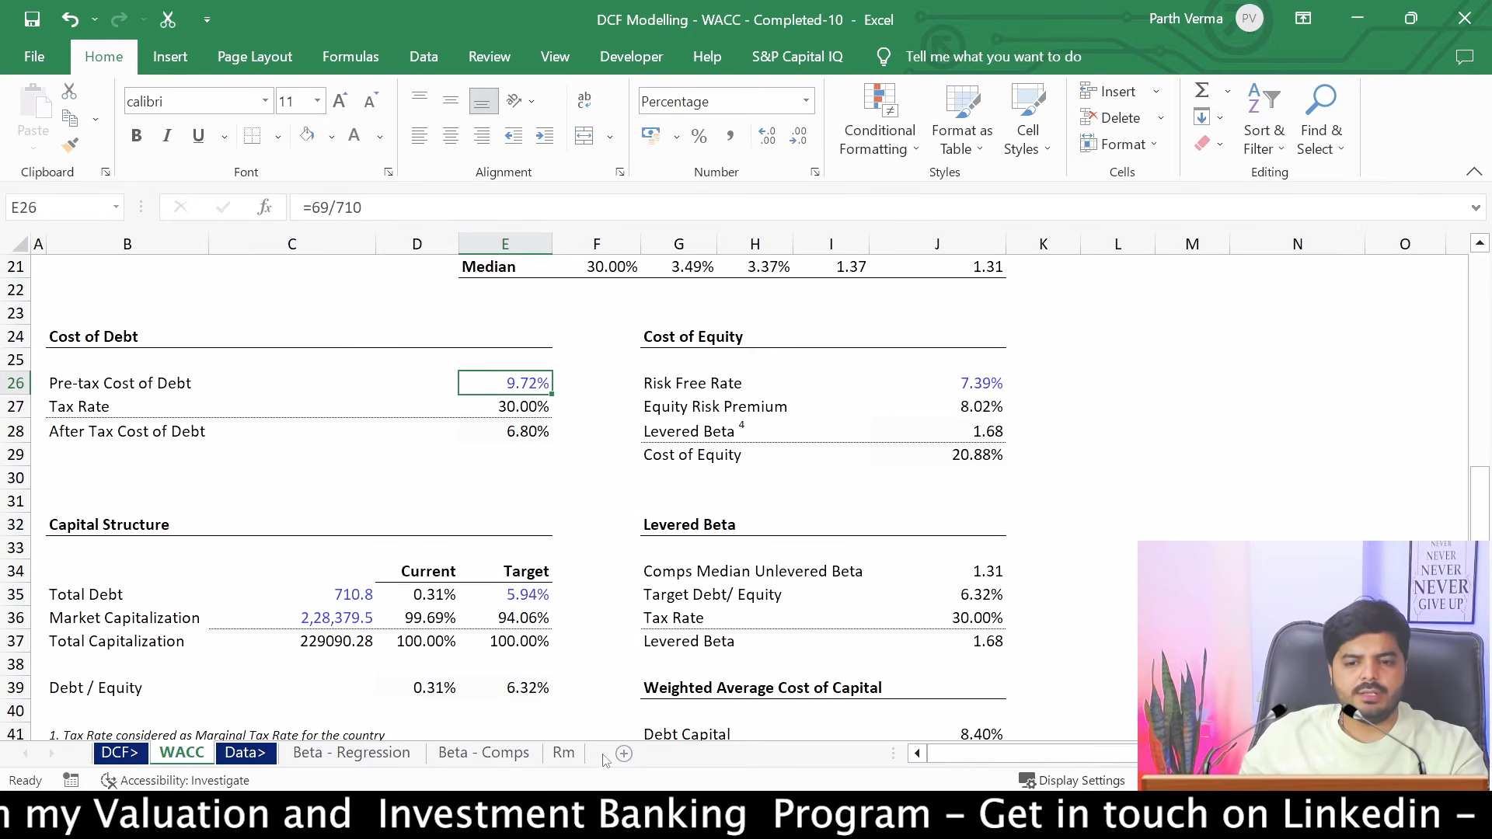
left_click(564, 754)
left_click(623, 754)
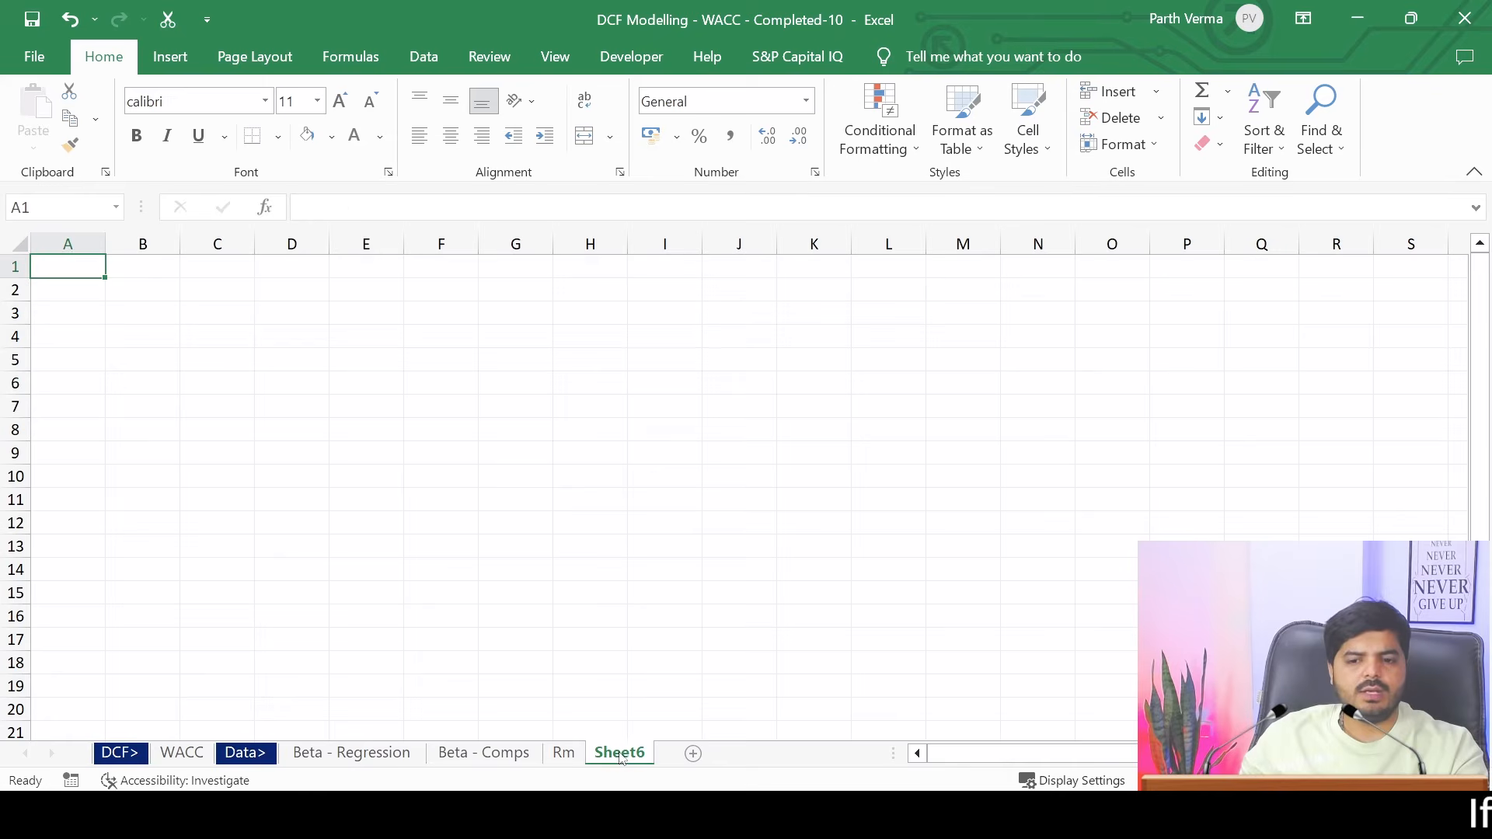
right_click(619, 754)
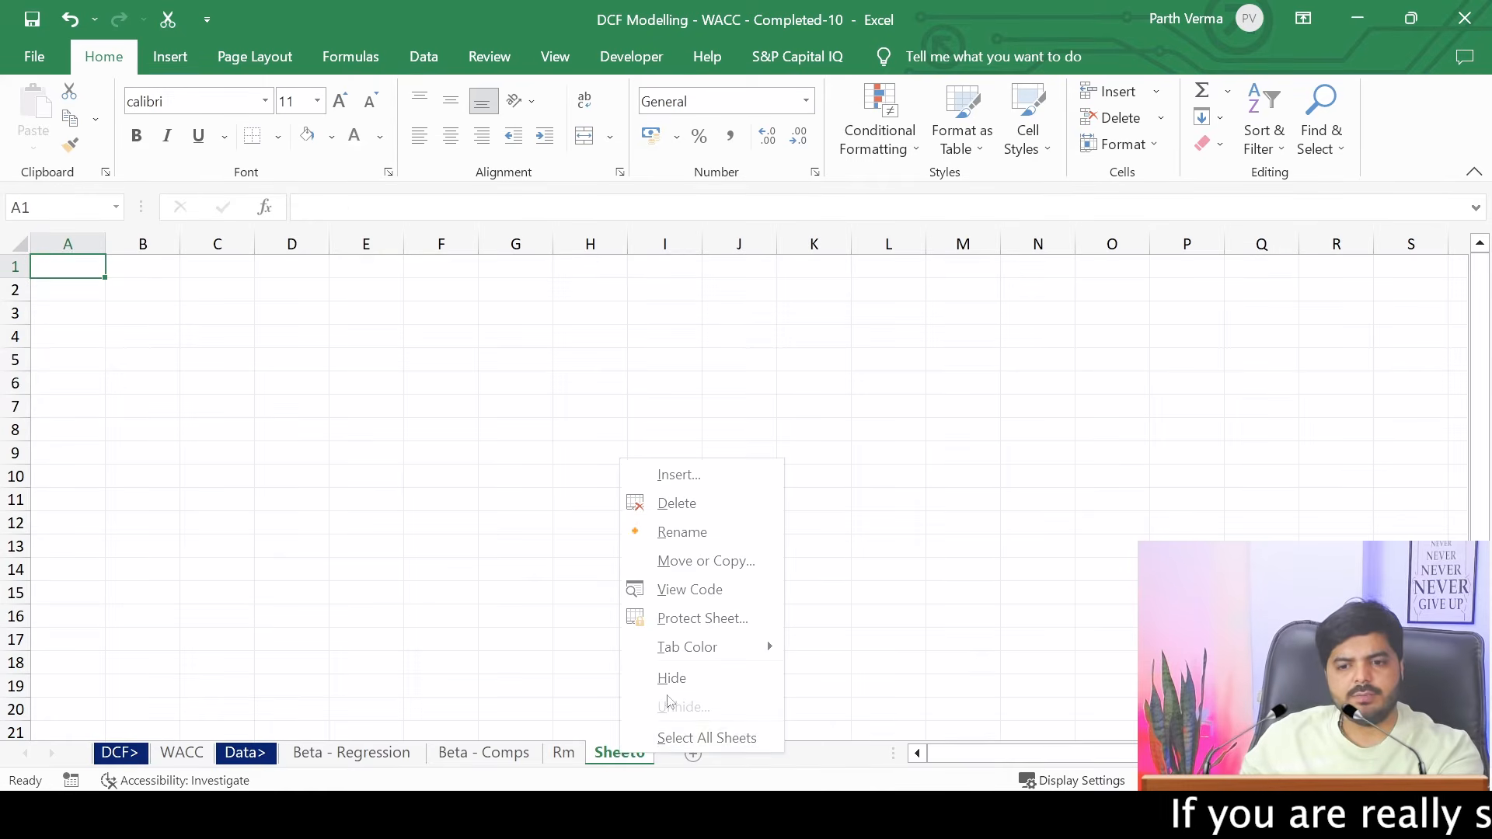
left_click(702, 503)
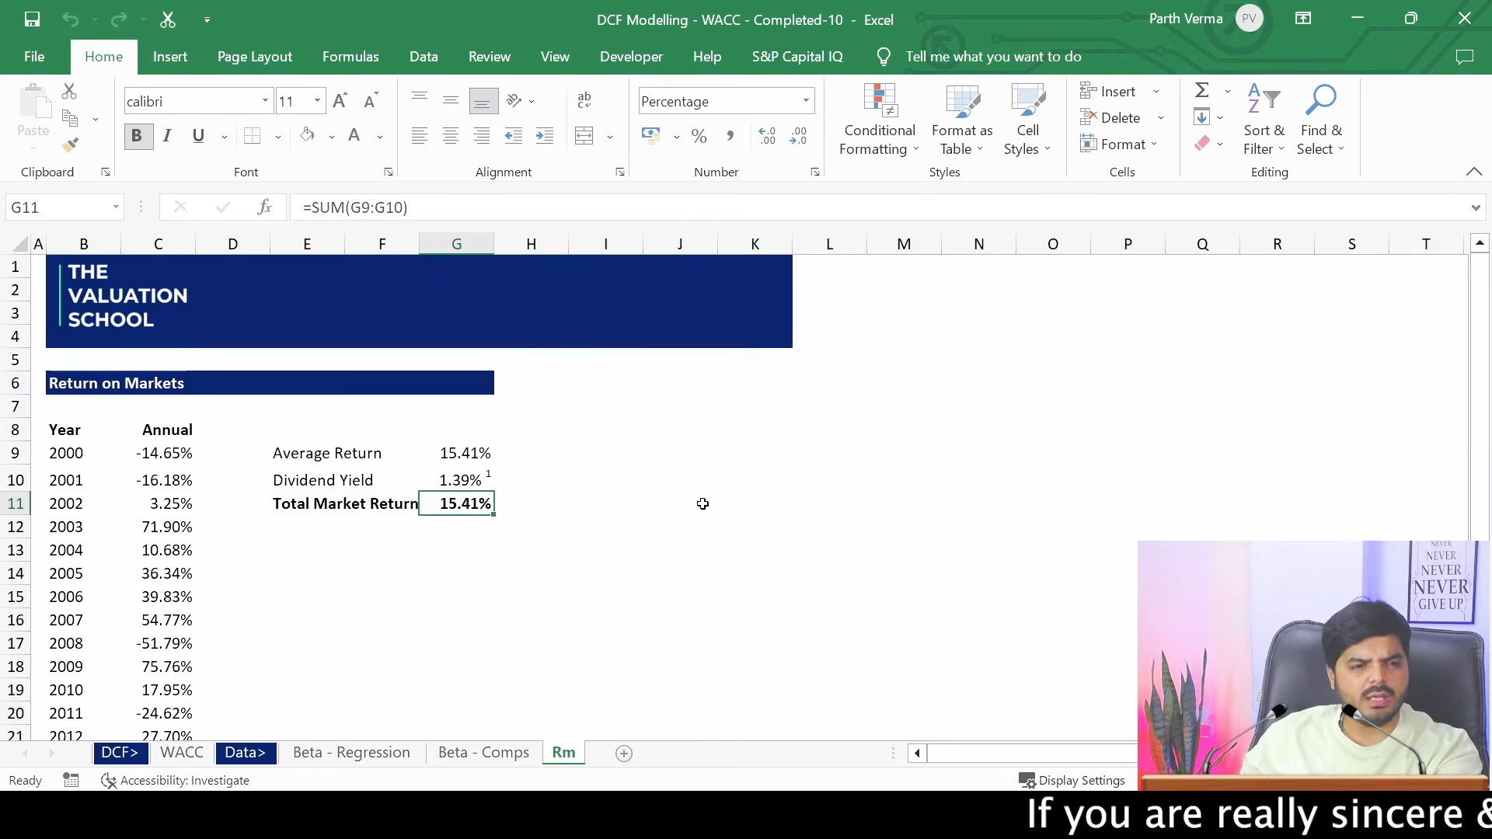
left_click(183, 754)
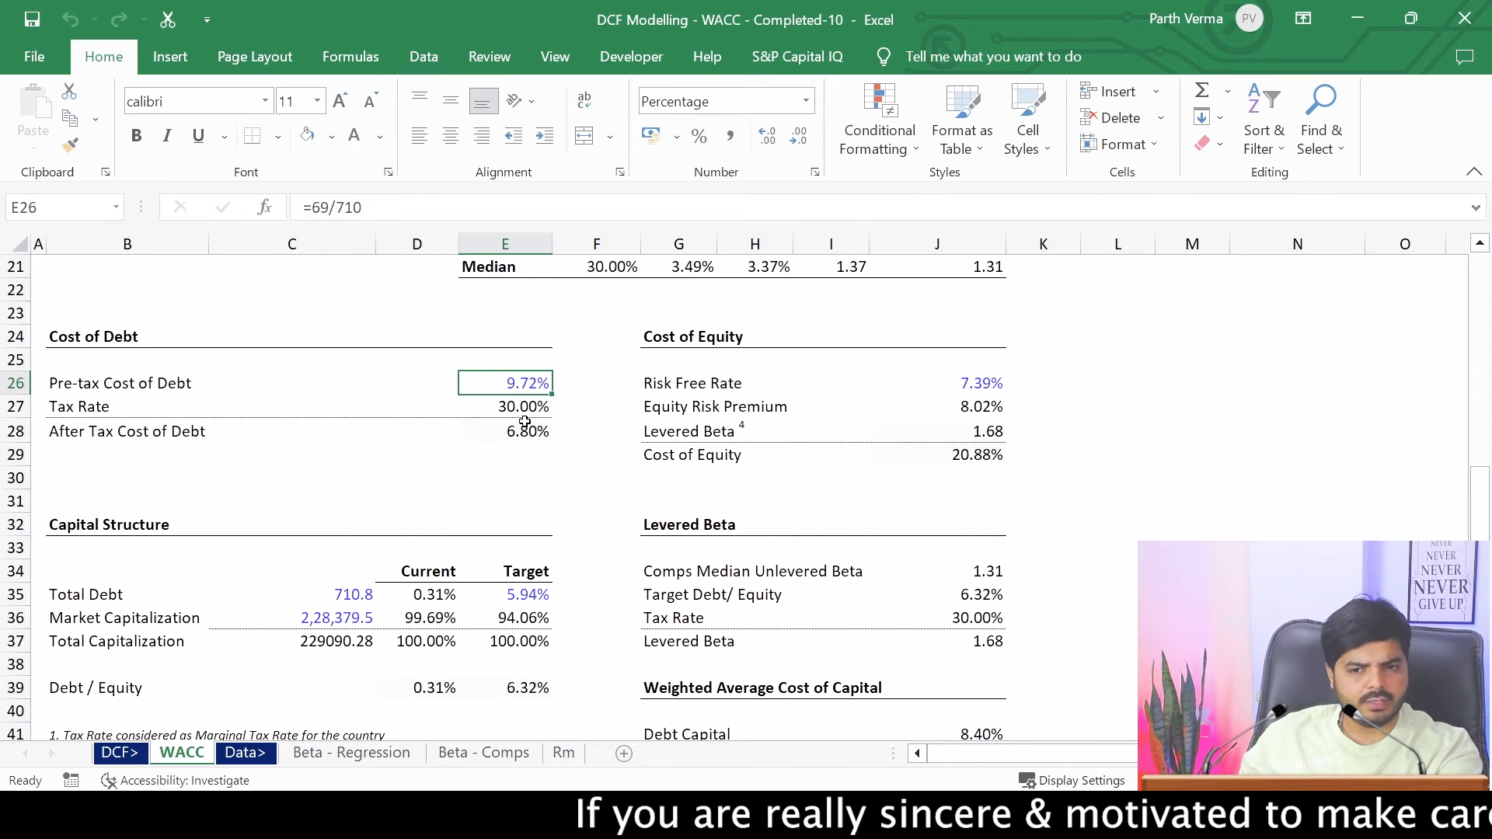
Review the WACC sheet's target debt/equity in J35, equity risk premium in J27 and pre-tax cost of debt in E26
left_click_drag(1478, 535, 1487, 622)
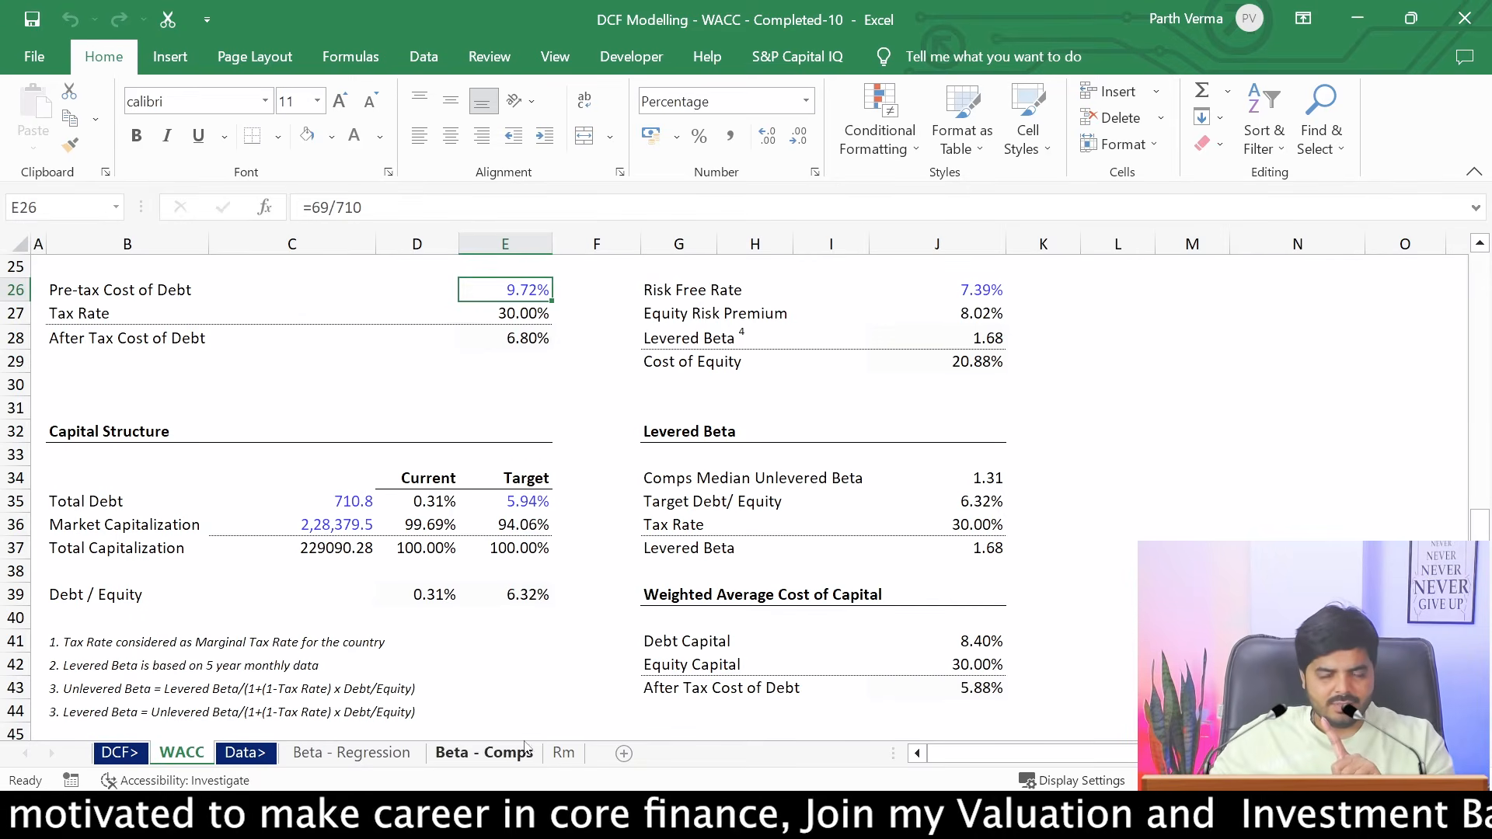
left_click(558, 755)
left_click(181, 753)
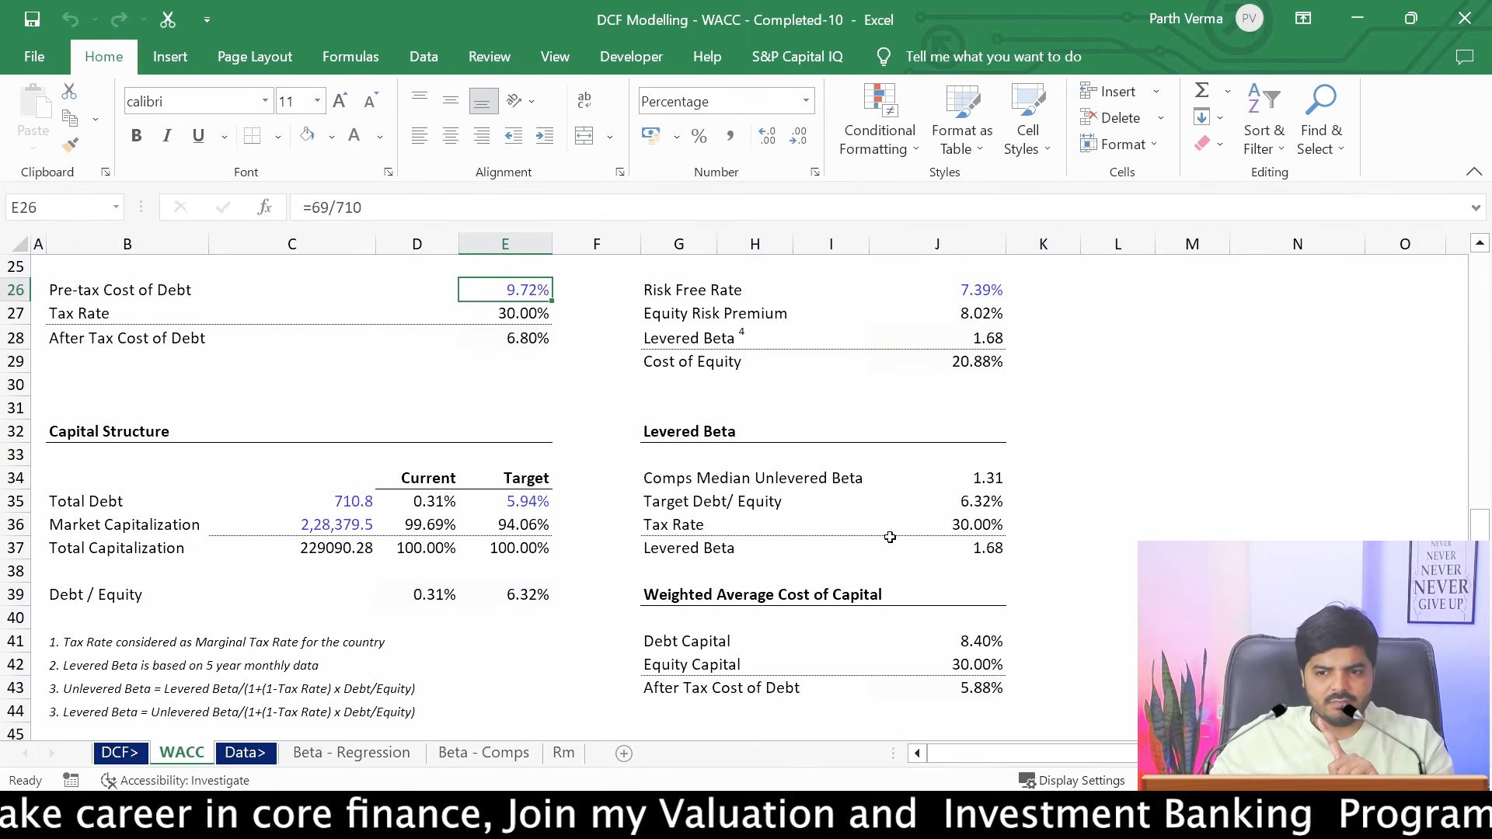
left_click(978, 506)
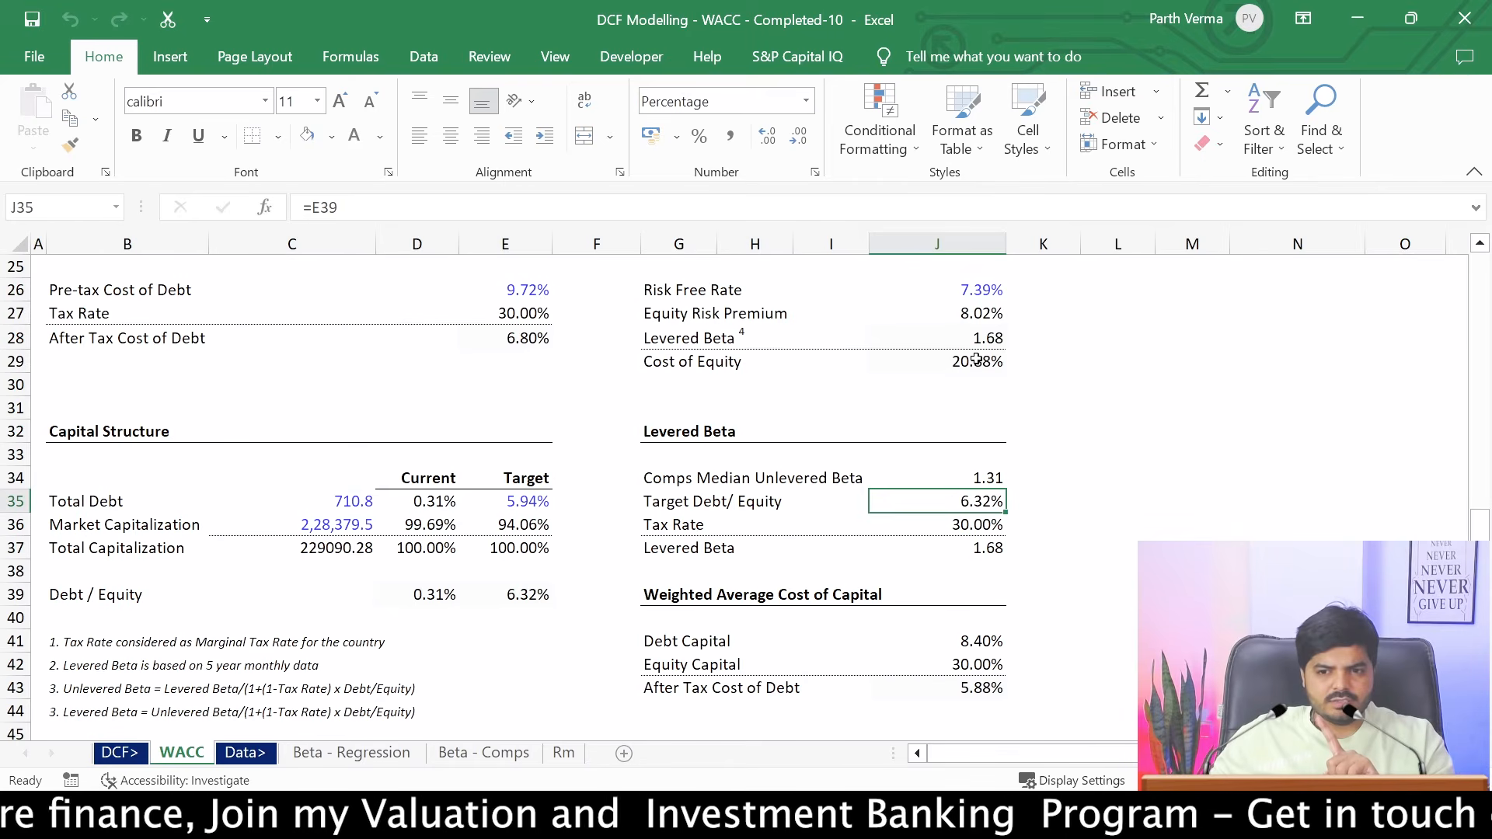
left_click(989, 320)
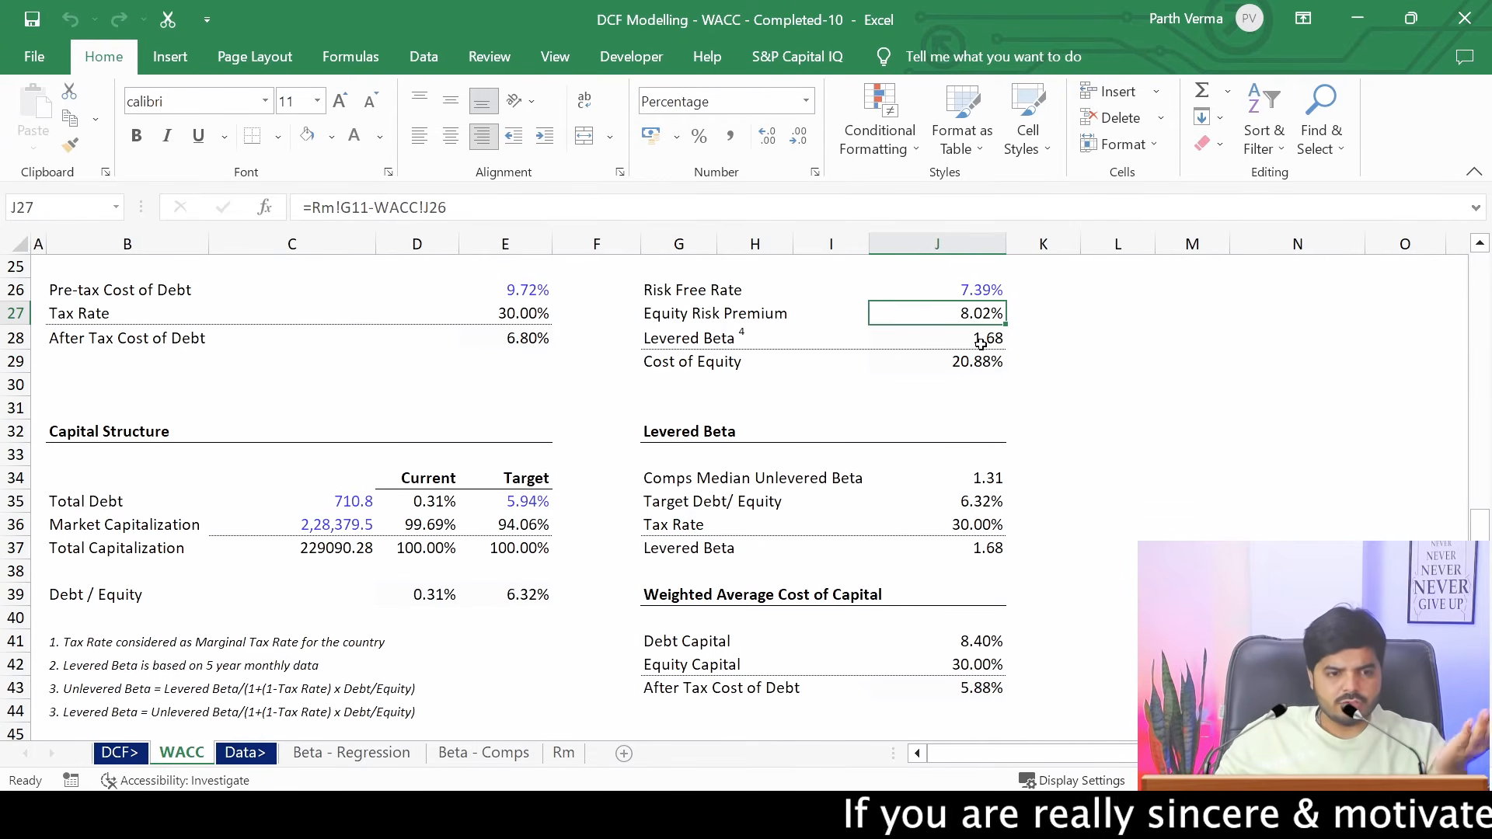
left_click(513, 307)
left_click(513, 296)
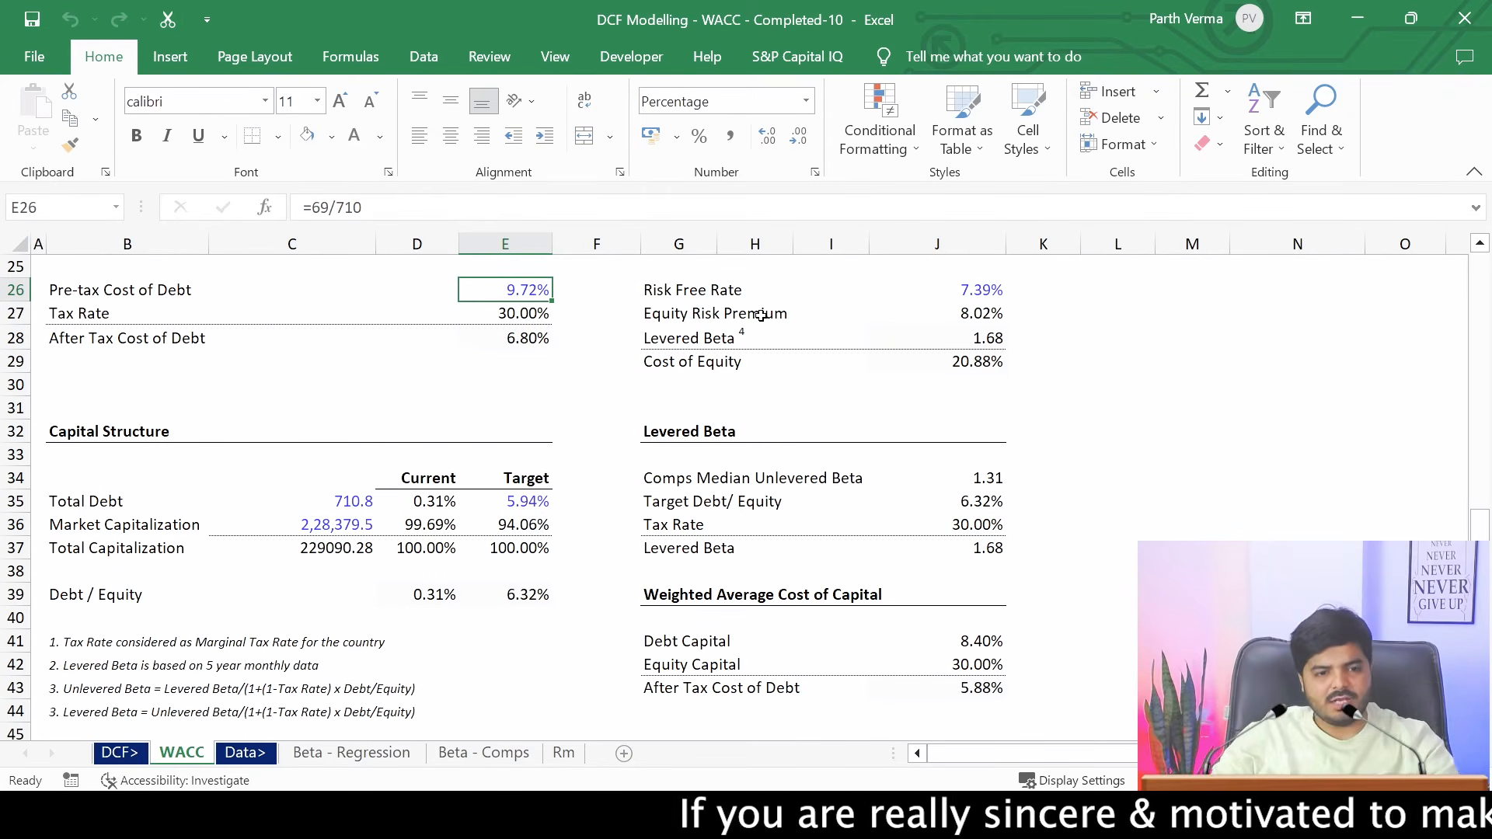
left_click(1073, 596)
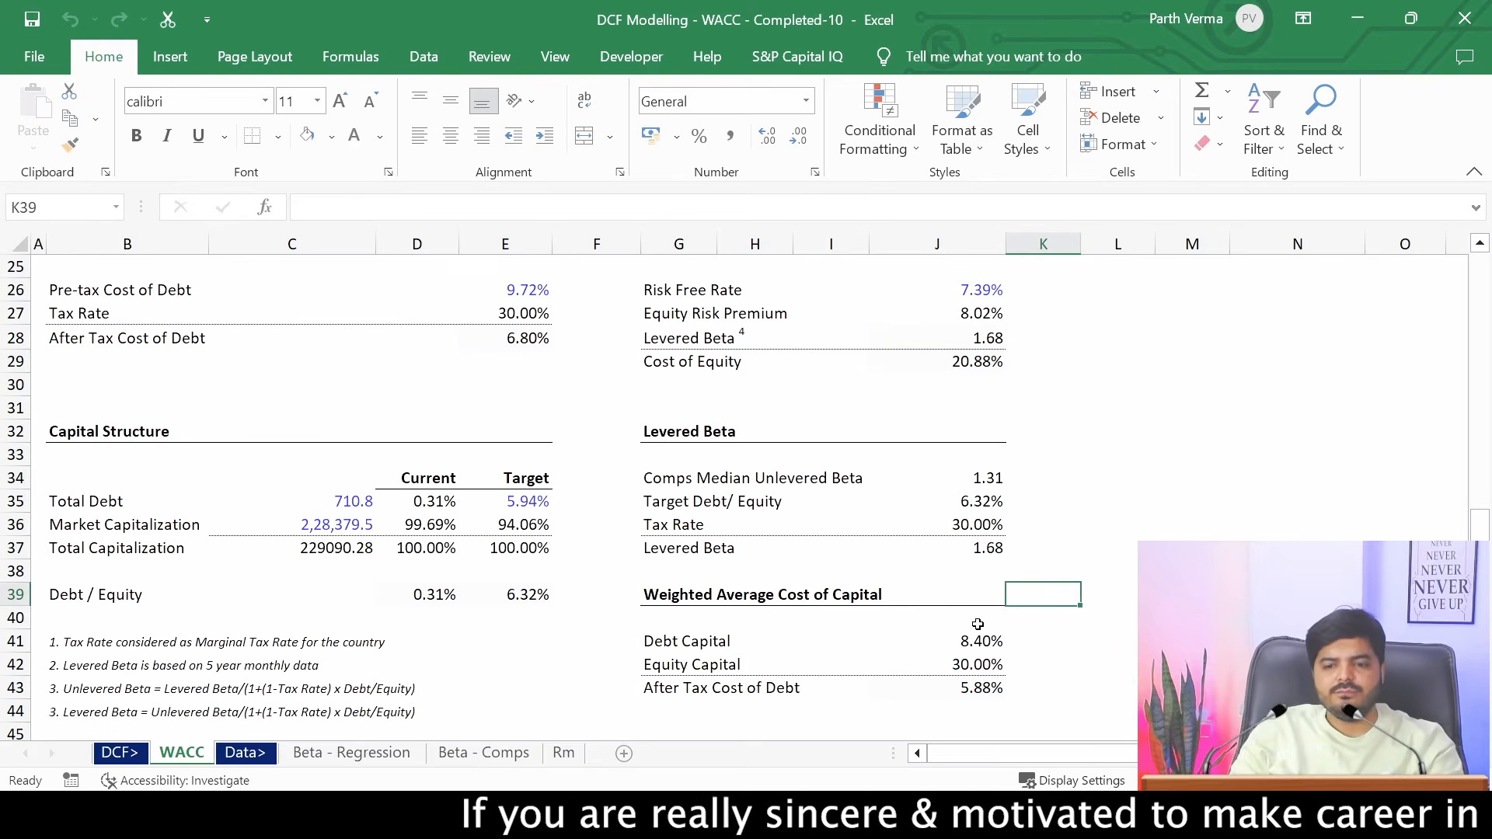
Clear the old entries in G41:J43 and enter the labels Cost of Equity in G41 and Equity Weight in G42
left_click(662, 668)
left_click_drag(654, 638, 1002, 695)
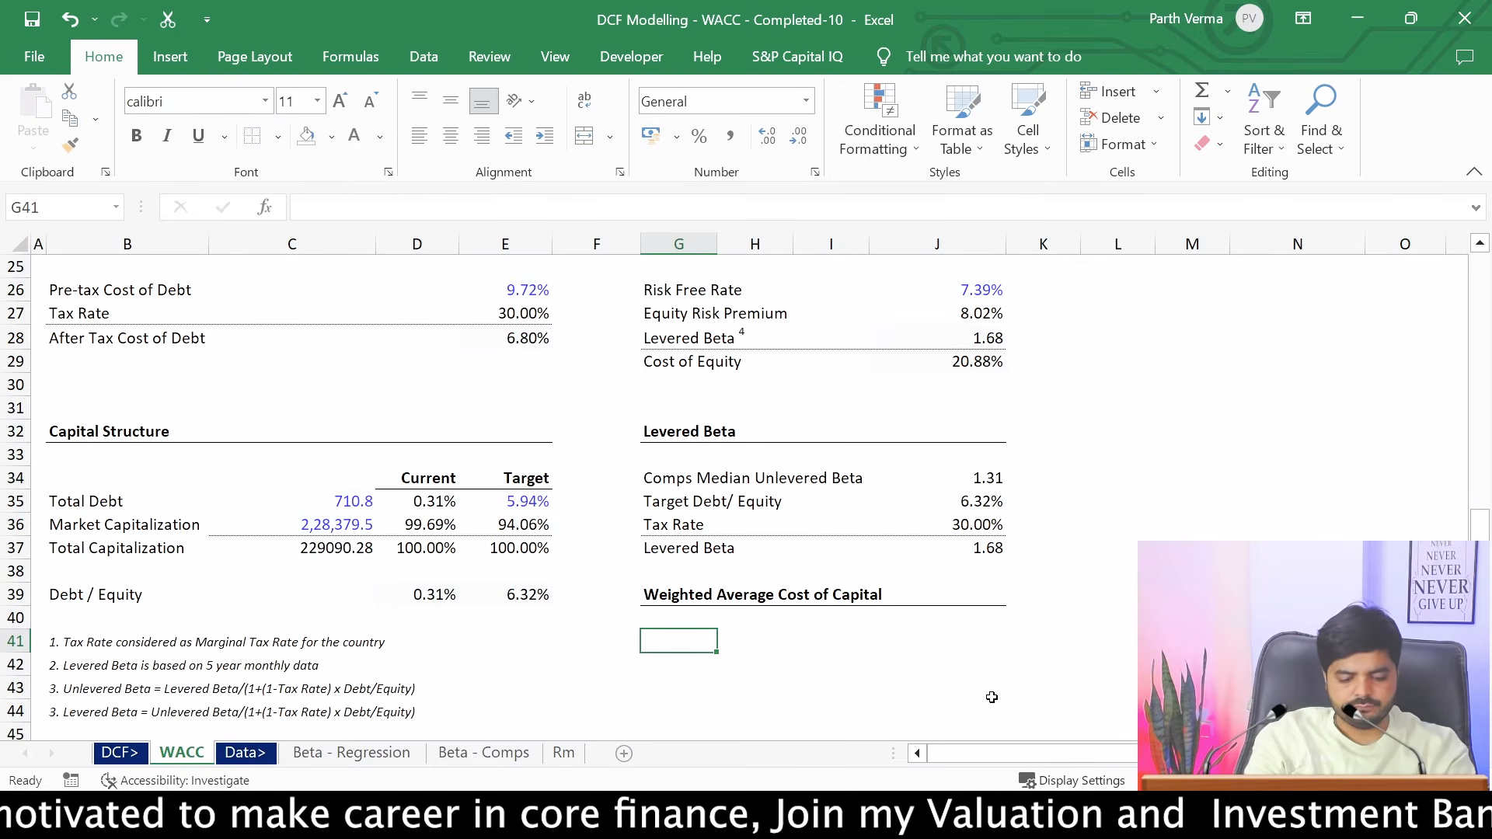
type("Cost")
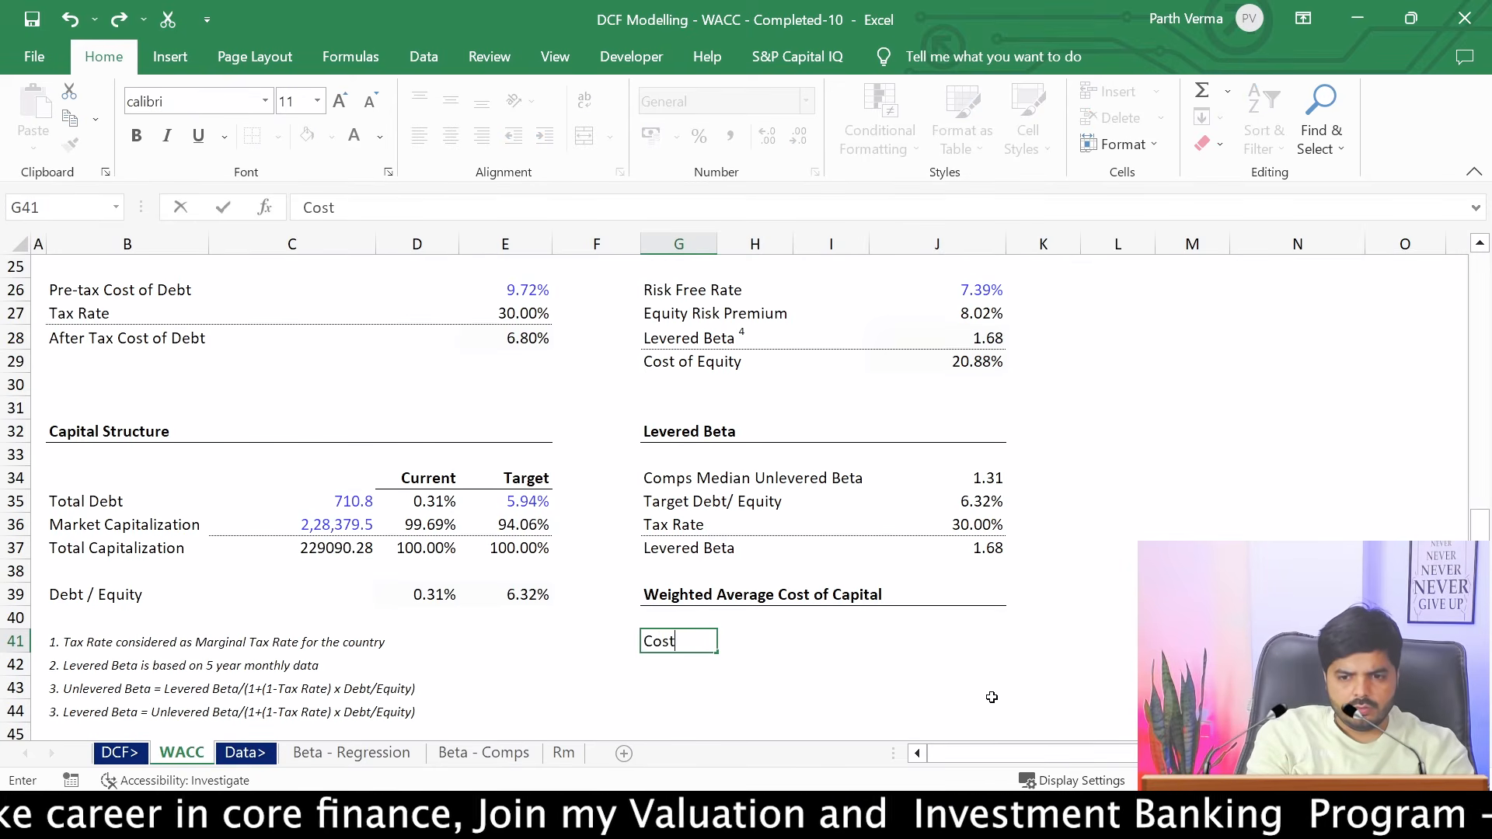
type(" of Equity")
key("Return")
type("Eq")
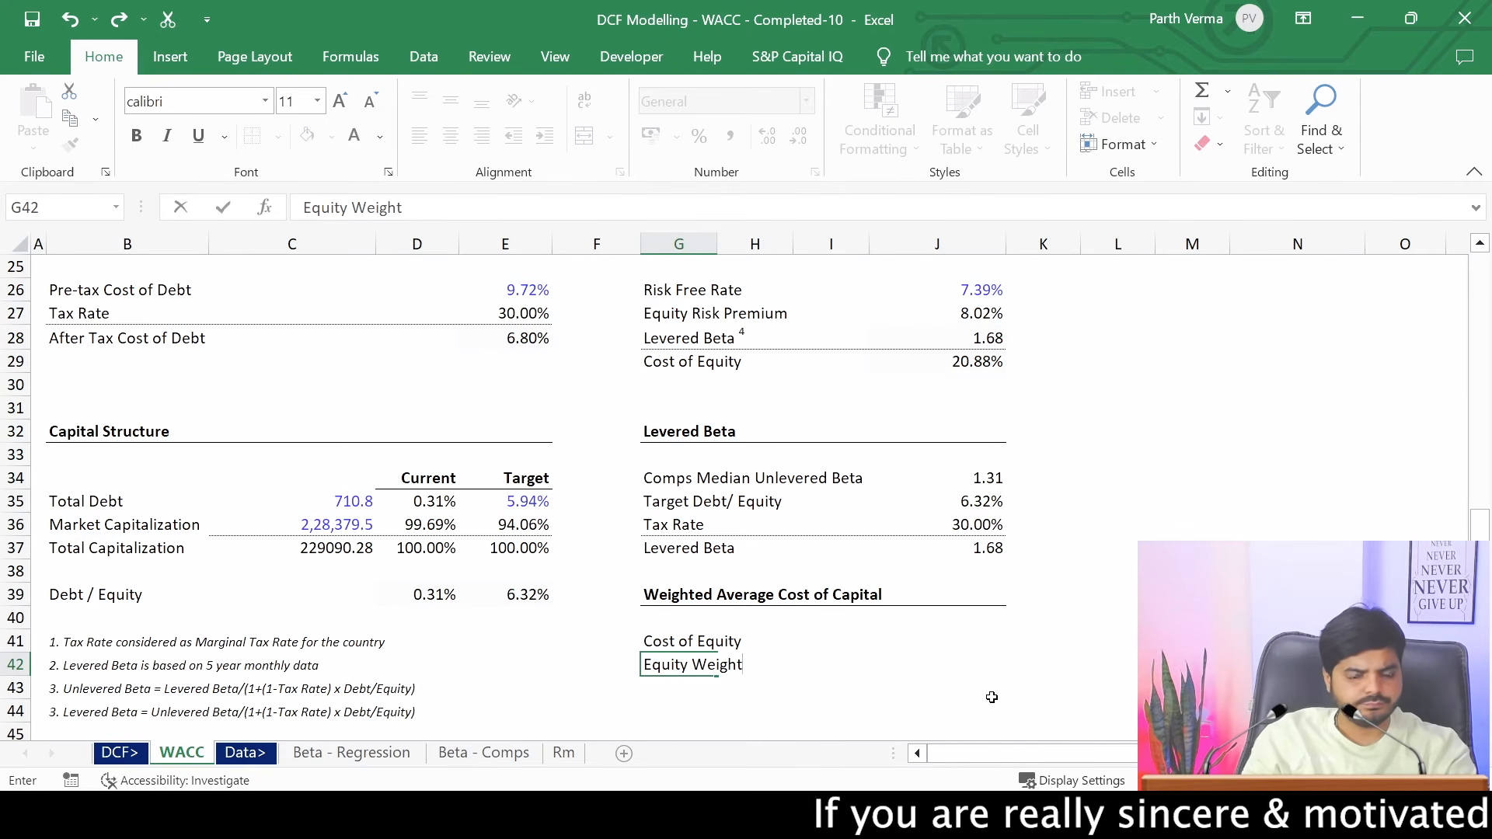
type("uity Weight")
key("Return")
Leave row 43 blank and enter the labels Cost of Debt in G44 and Debt Weight in G45
key("Return")
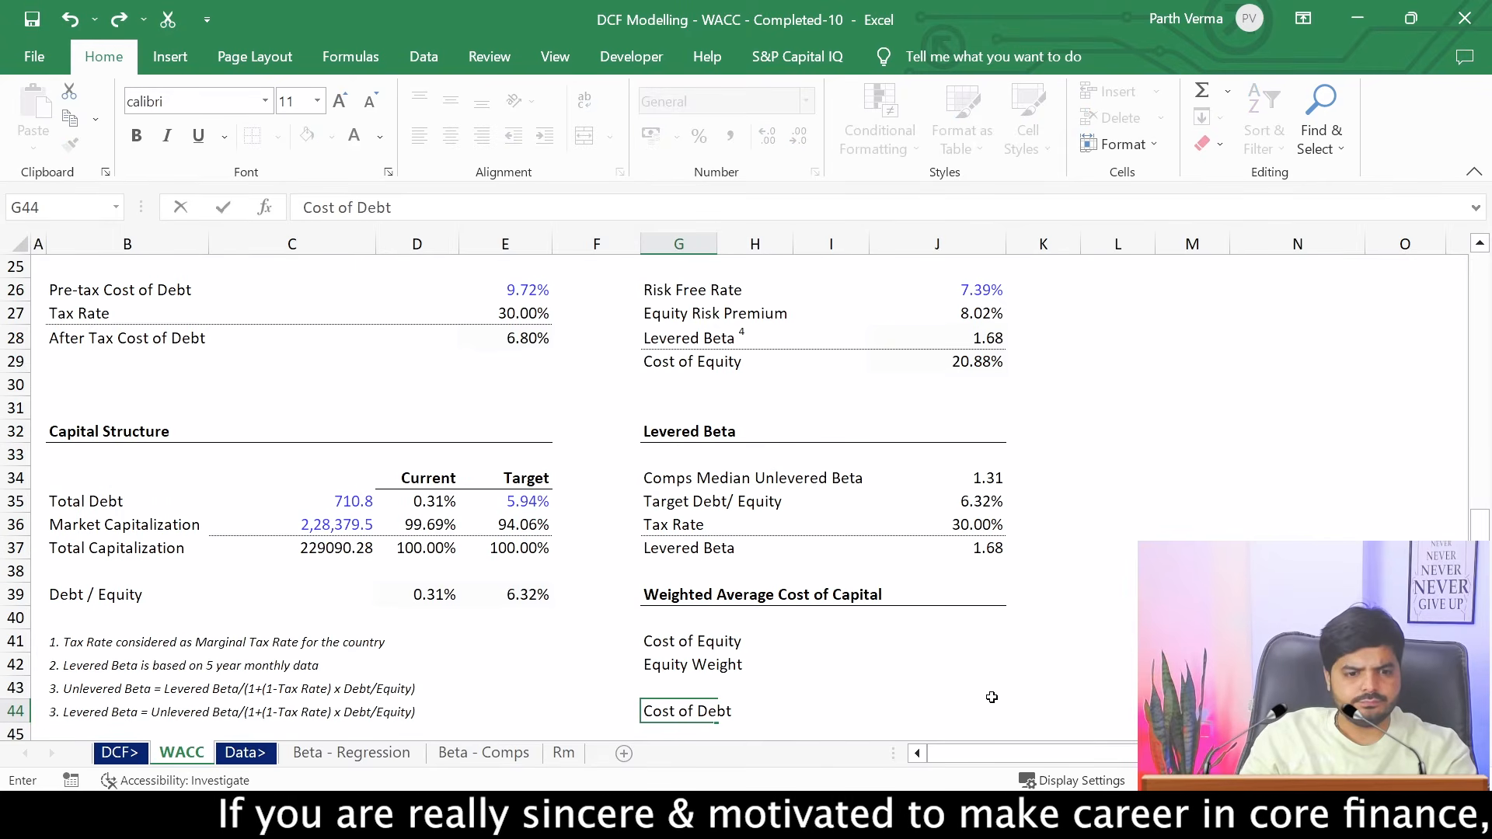
key("Return")
type("D")
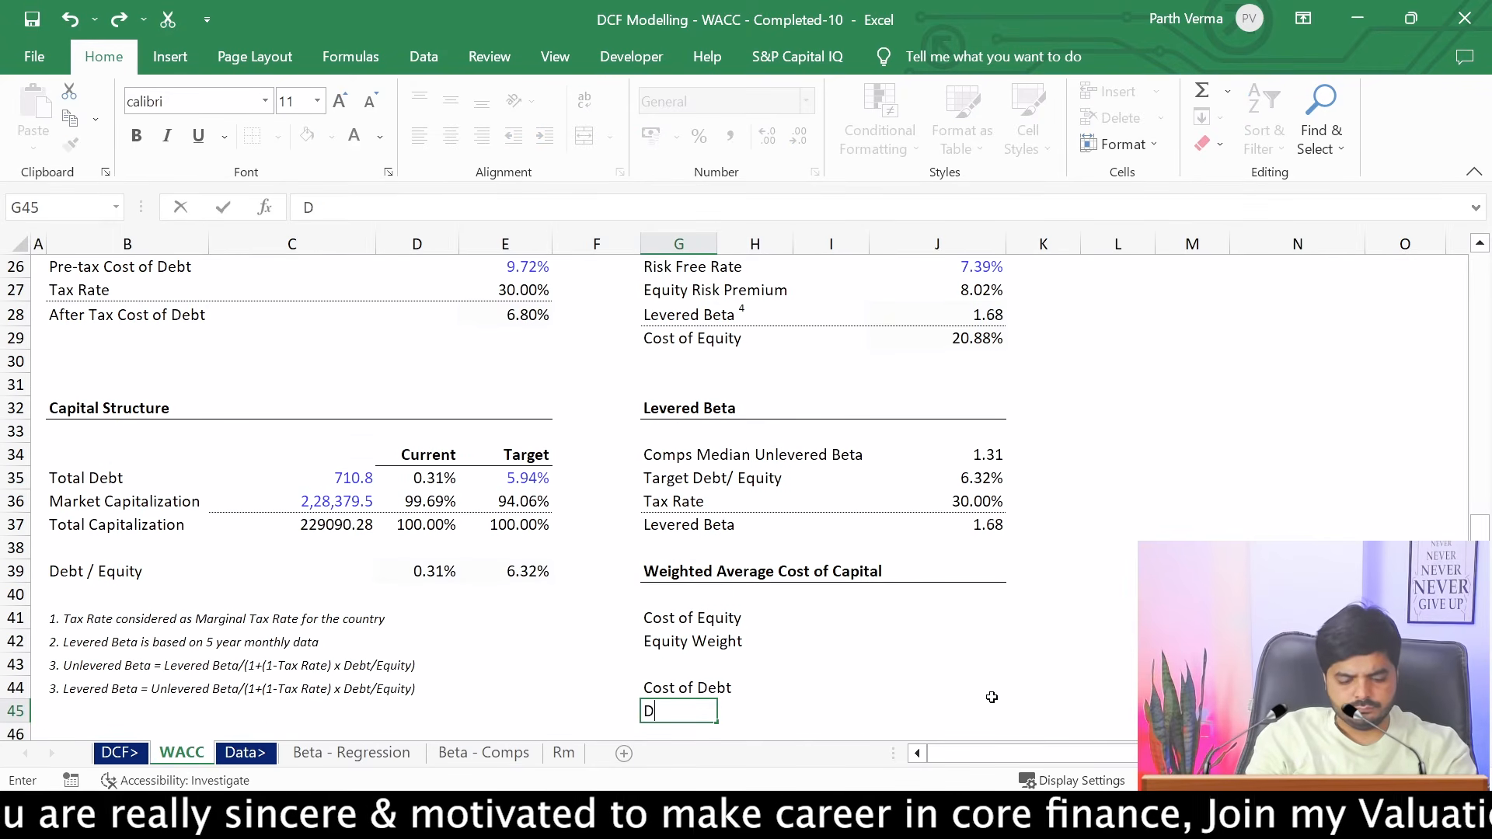
type("ebt Weight")
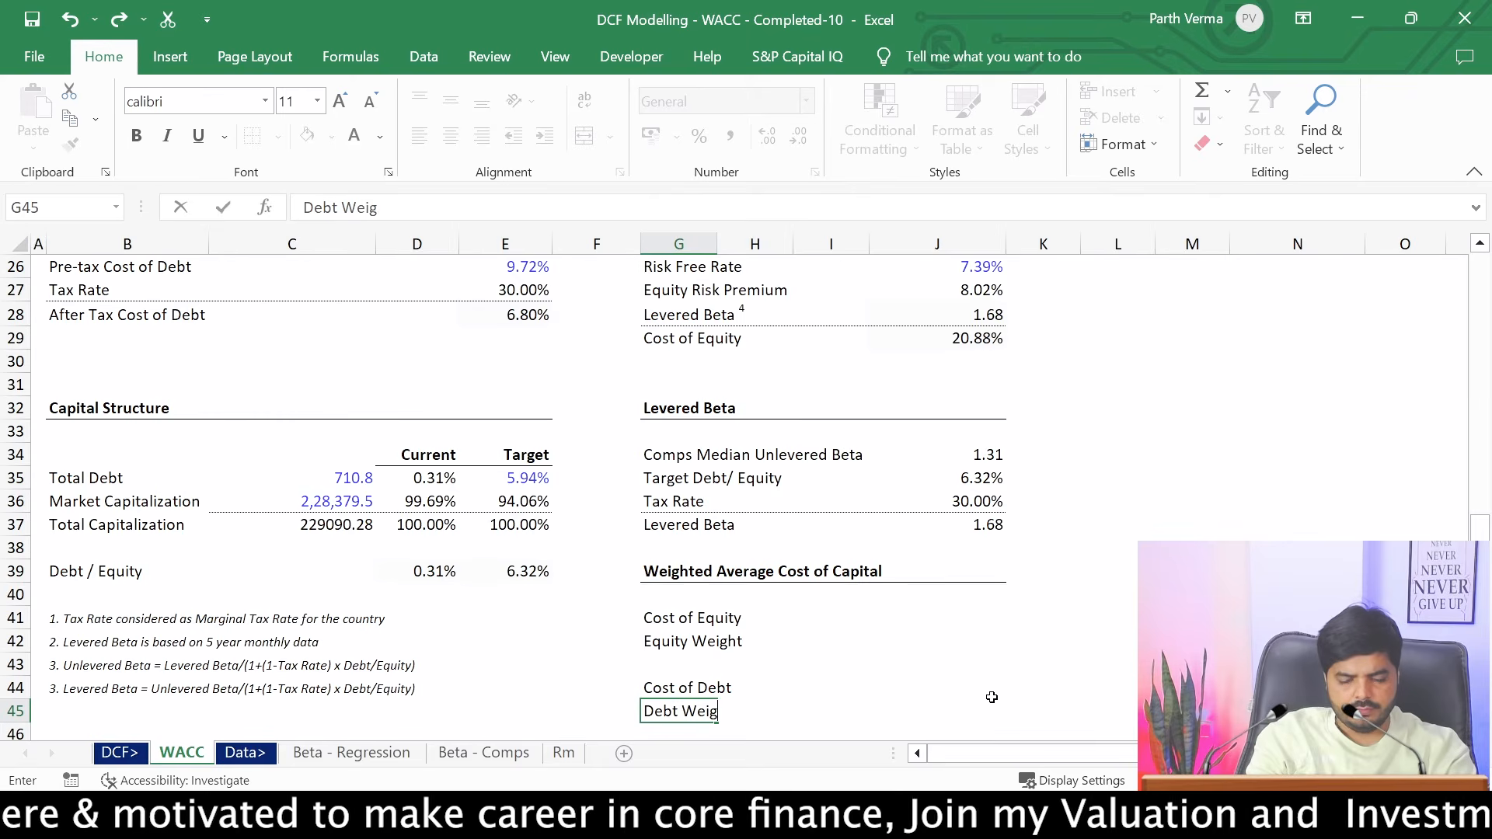
key("Return")
Link the WACC section's Cost of Equity in J41 to the calculated cost of equity in J29
key("Up")
key("Up")
key("Up")
key("Up")
key("Up")
key("Right")
key("Right")
key("Right")
type("=")
key("Up")
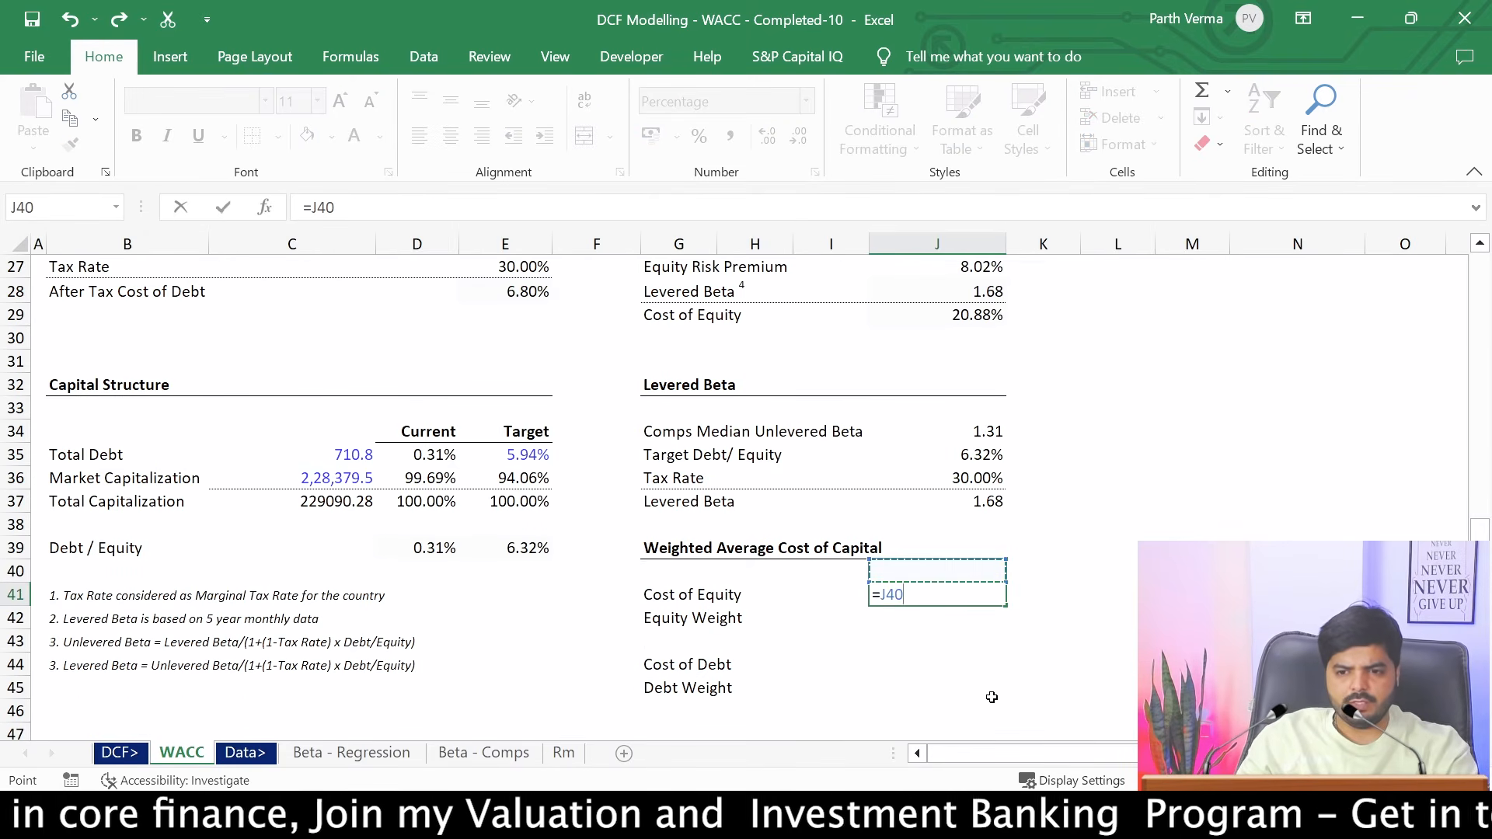
key("Up")
key("Up")
key("Up")
key("Up")
key("Up")
key("Up")
key("Up")
key("Up")
key("Up")
key("Up")
key("Up")
key("Return")
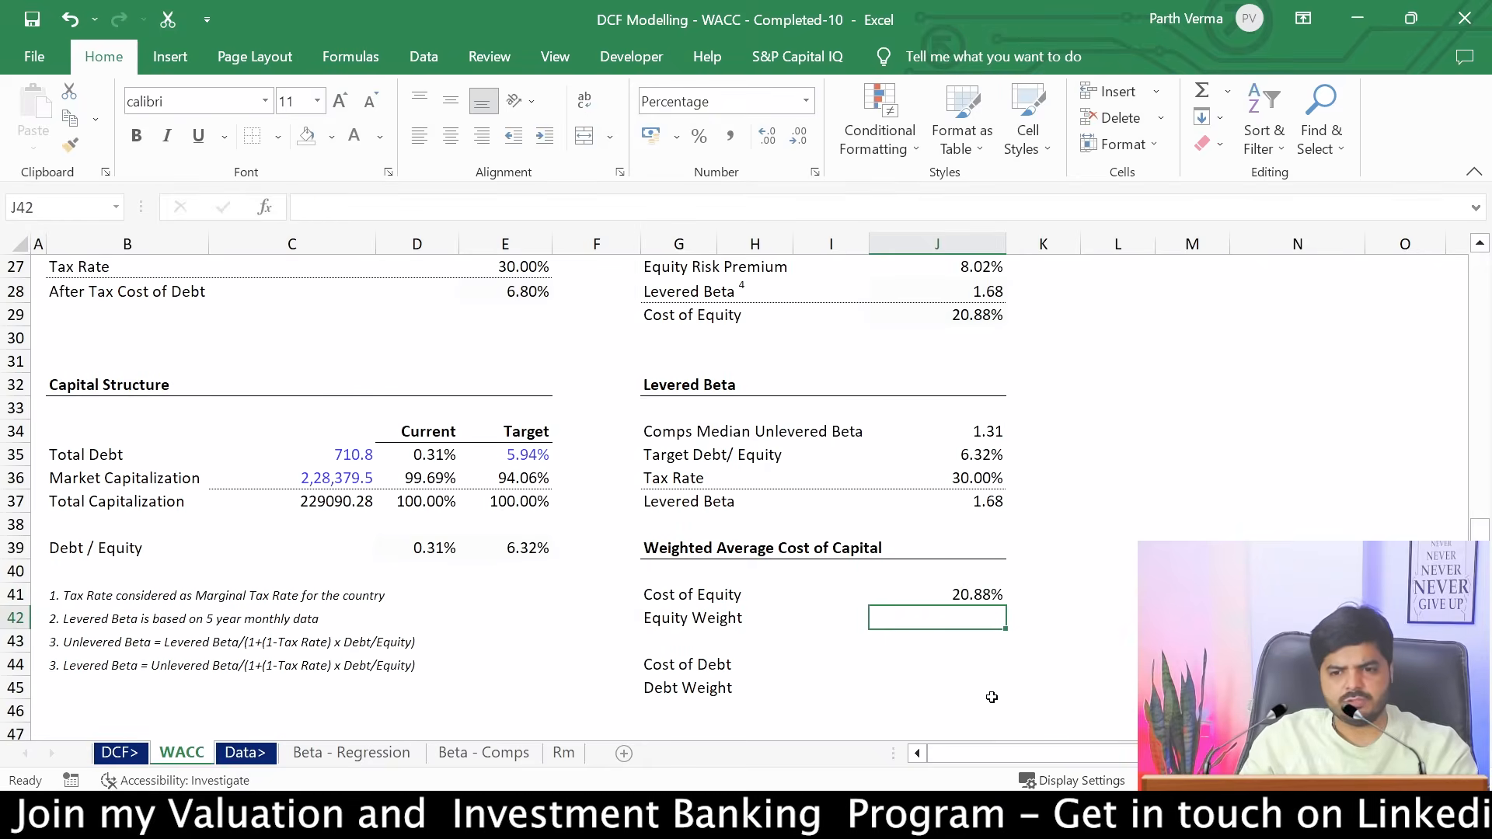
Link the Equity Weight in J42 to the target market capitalization share in E36
type("=")
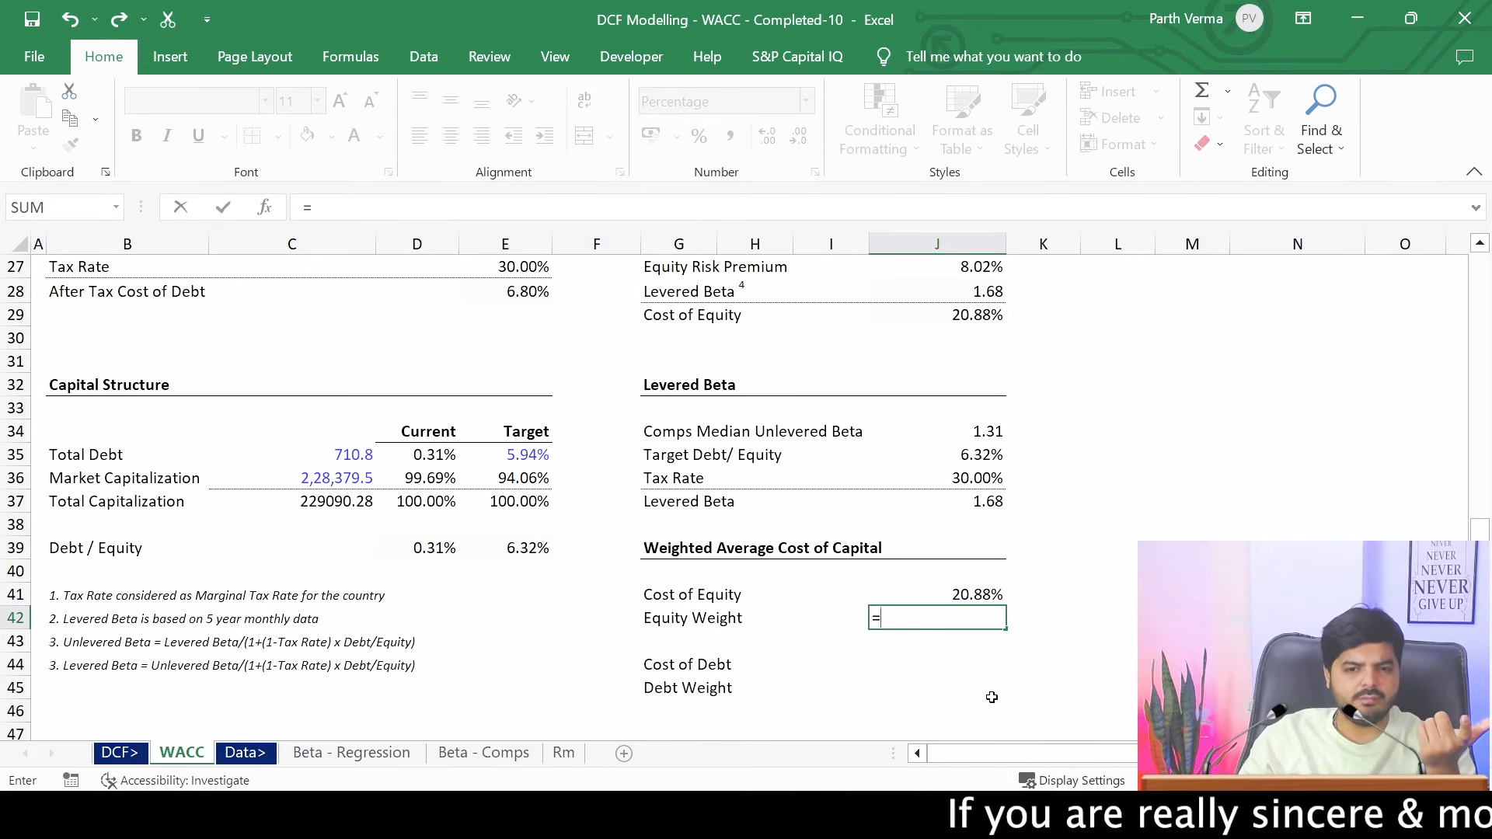
key("Left")
key("Left")
key("Left")
key("Left")
key("Left")
key("Up")
key("Up")
key("Up")
key("Up")
key("Return")
Link the Cost of Debt in J44 to the After Tax Cost of Debt in E28
key("Down")
type("=")
key("Up")
key("Up")
key("Up")
key("Up")
key("Up")
key("Up")
key("Up")
key("Up")
key("Up")
key("Up")
key("Up")
key("Up")
key("Up")
key("Up")
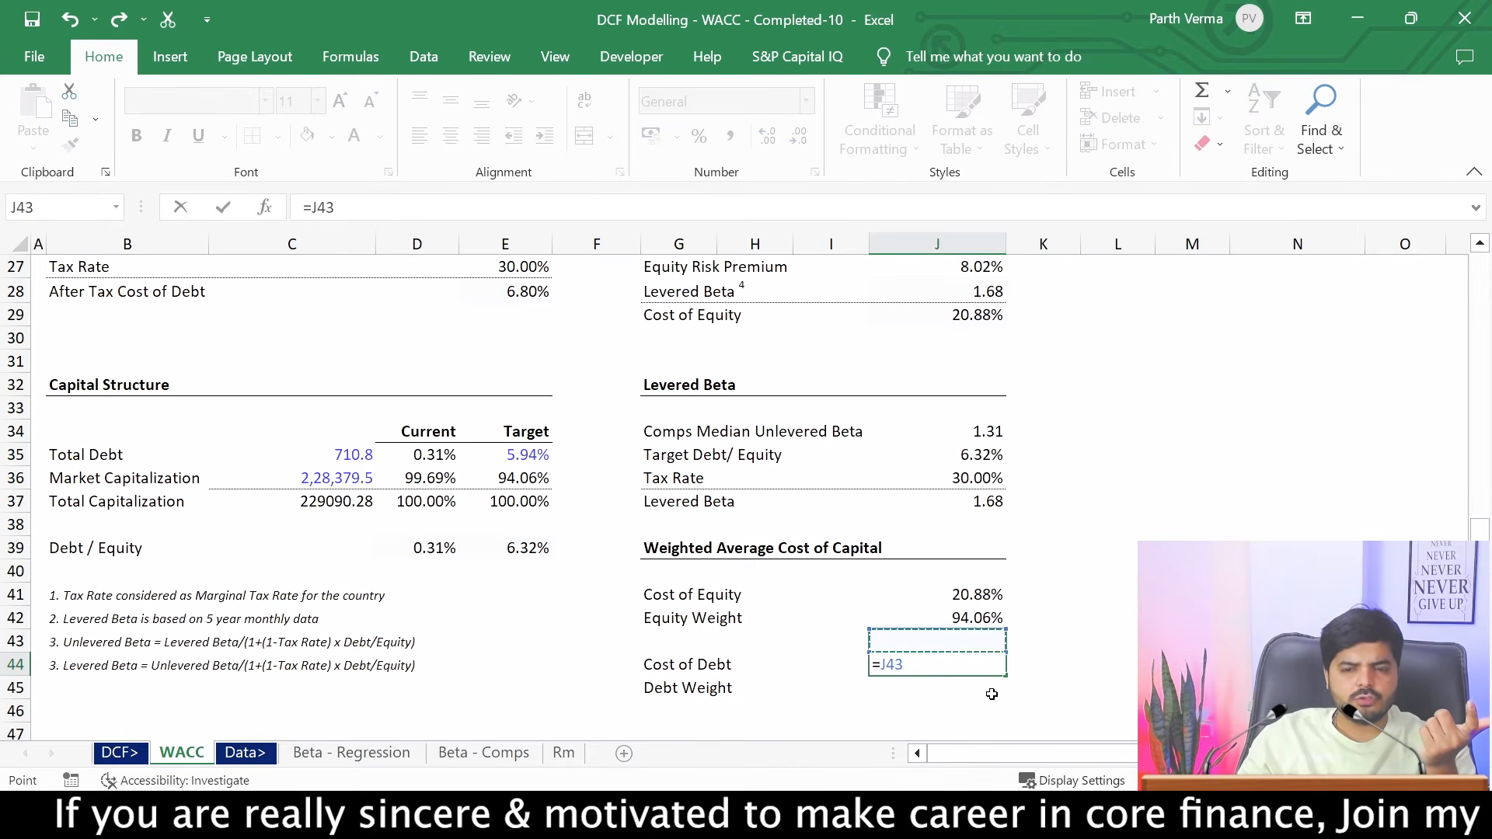
key("Left")
key("Left")
key("Left")
key("Left")
key("Left")
key("Up")
key("Up")
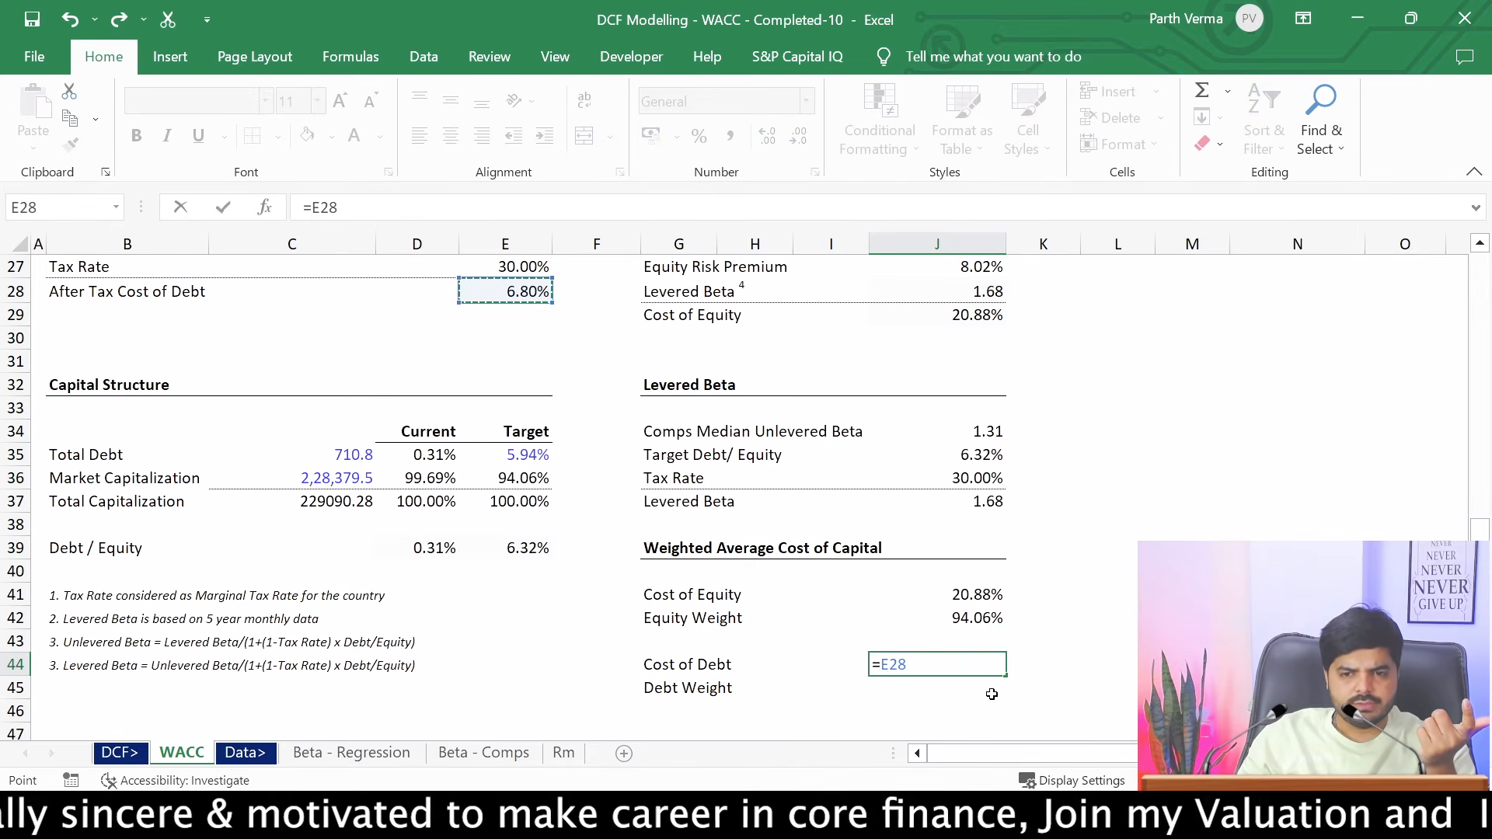
key("Return")
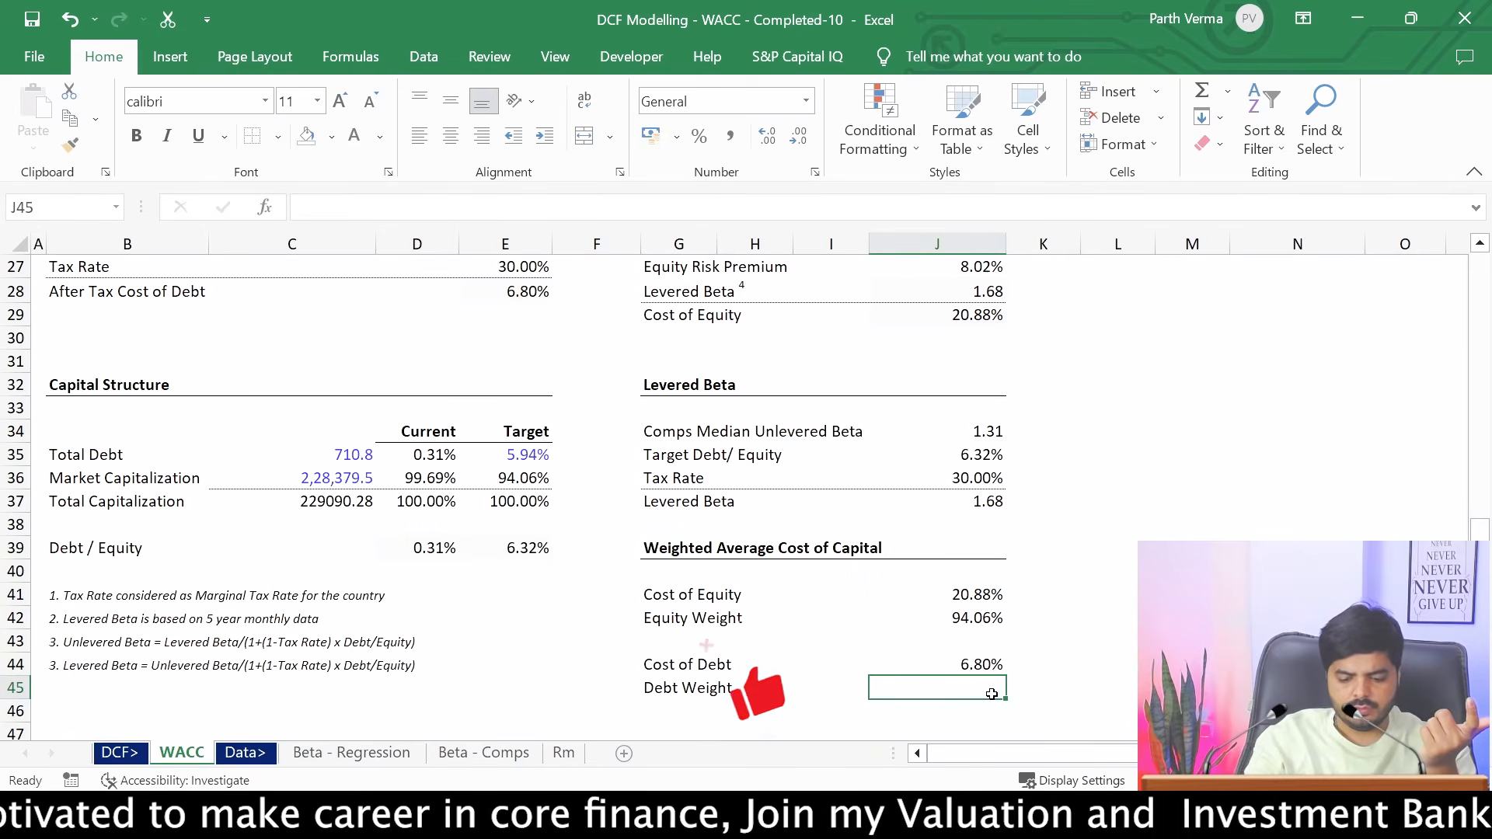
Link the Debt Weight in J45 to the target total debt share in E35
type("=")
key("Left")
key("Left")
key("Left")
key("Left")
key("Left")
key("Up")
key("Up")
key("Up")
key("Up")
key("Up")
key("Up")
key("Up")
key("Up")
key("Up")
key("Up")
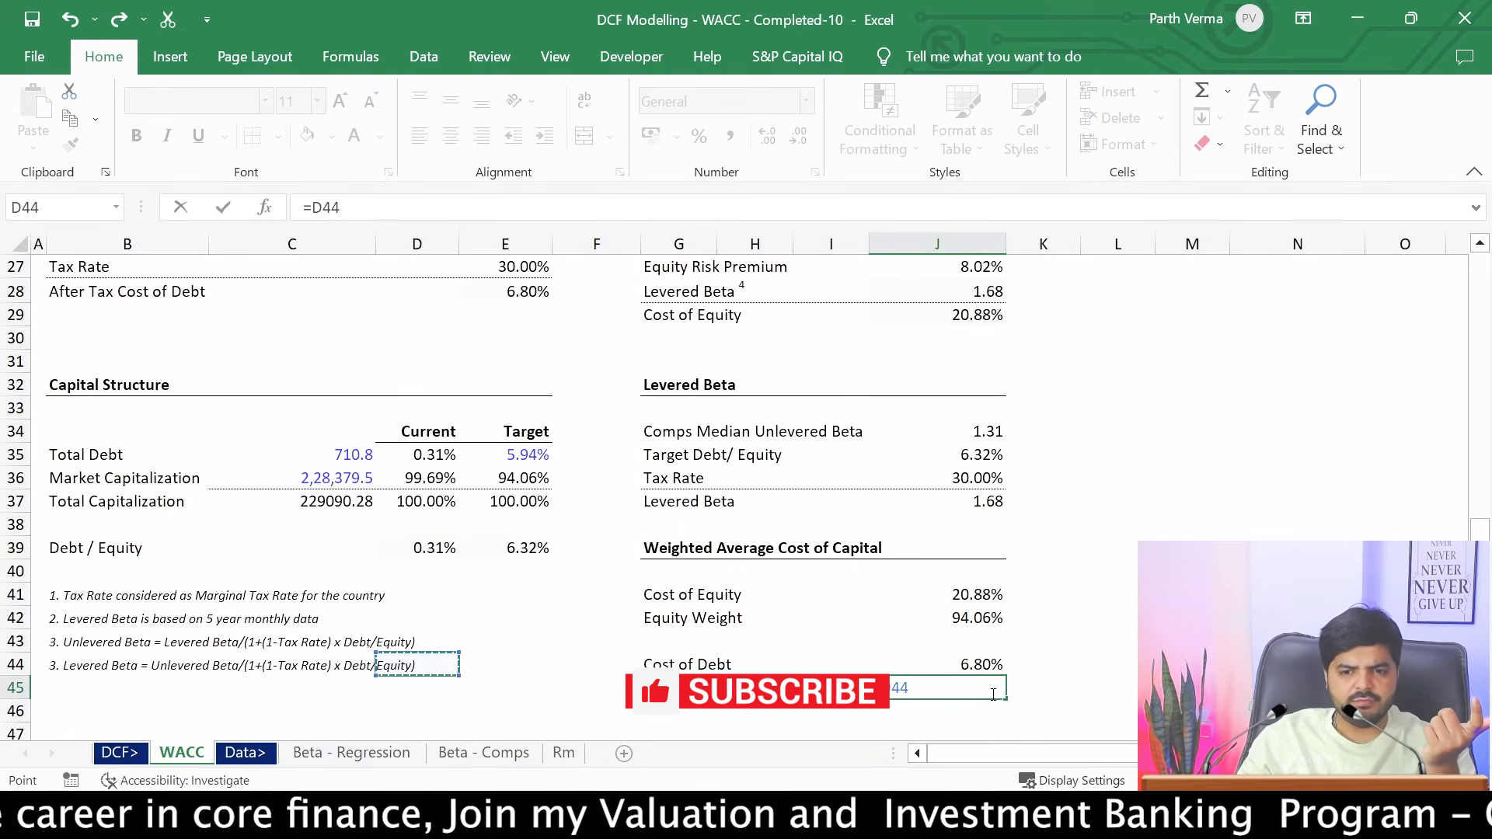
key("Return")
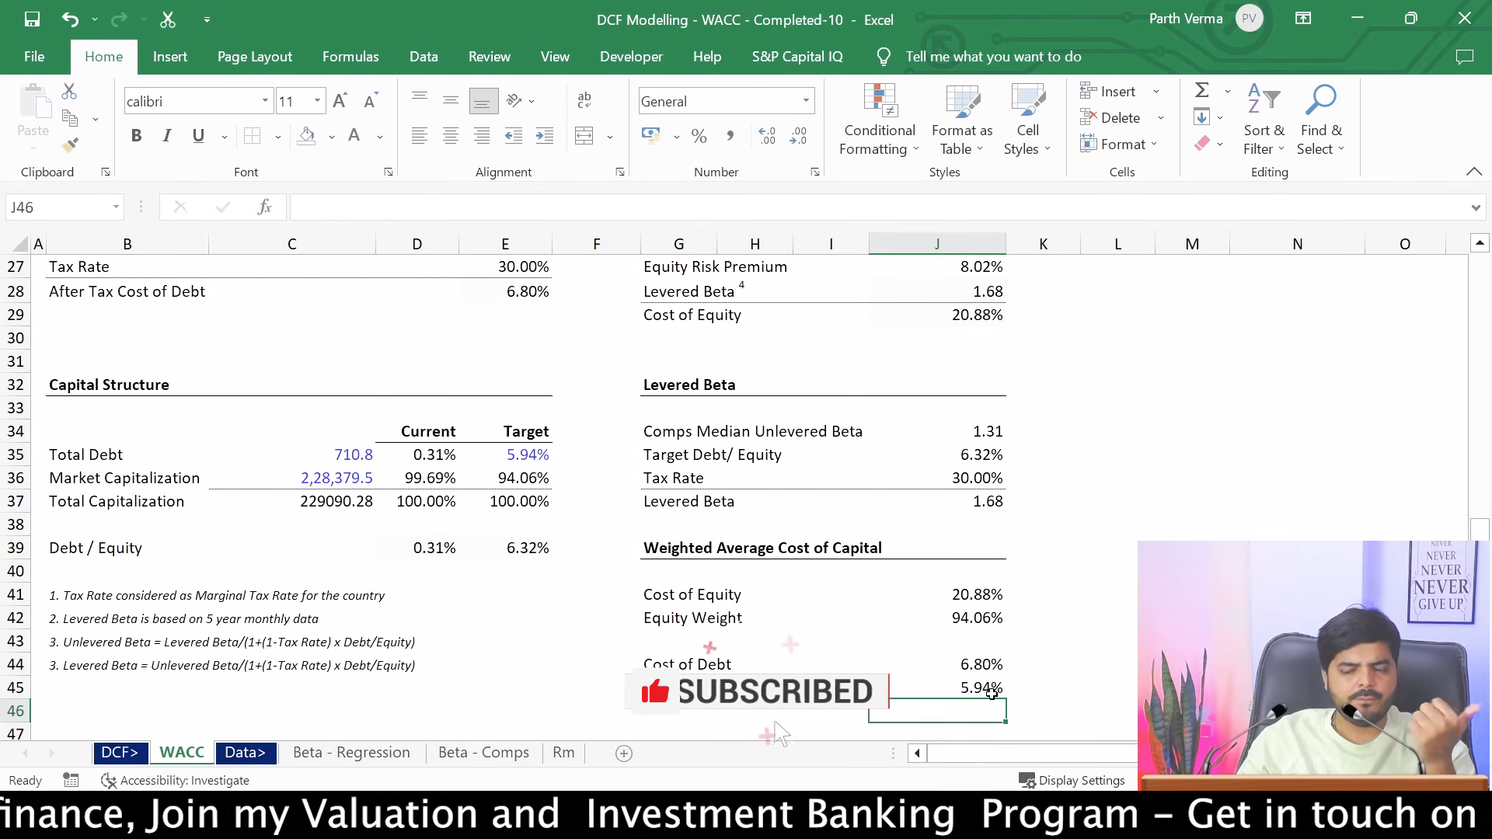
Enter the label WACC in G47 and select J47 as the cell for its value
key("Down")
key("Left")
key("Left")
key("Left")
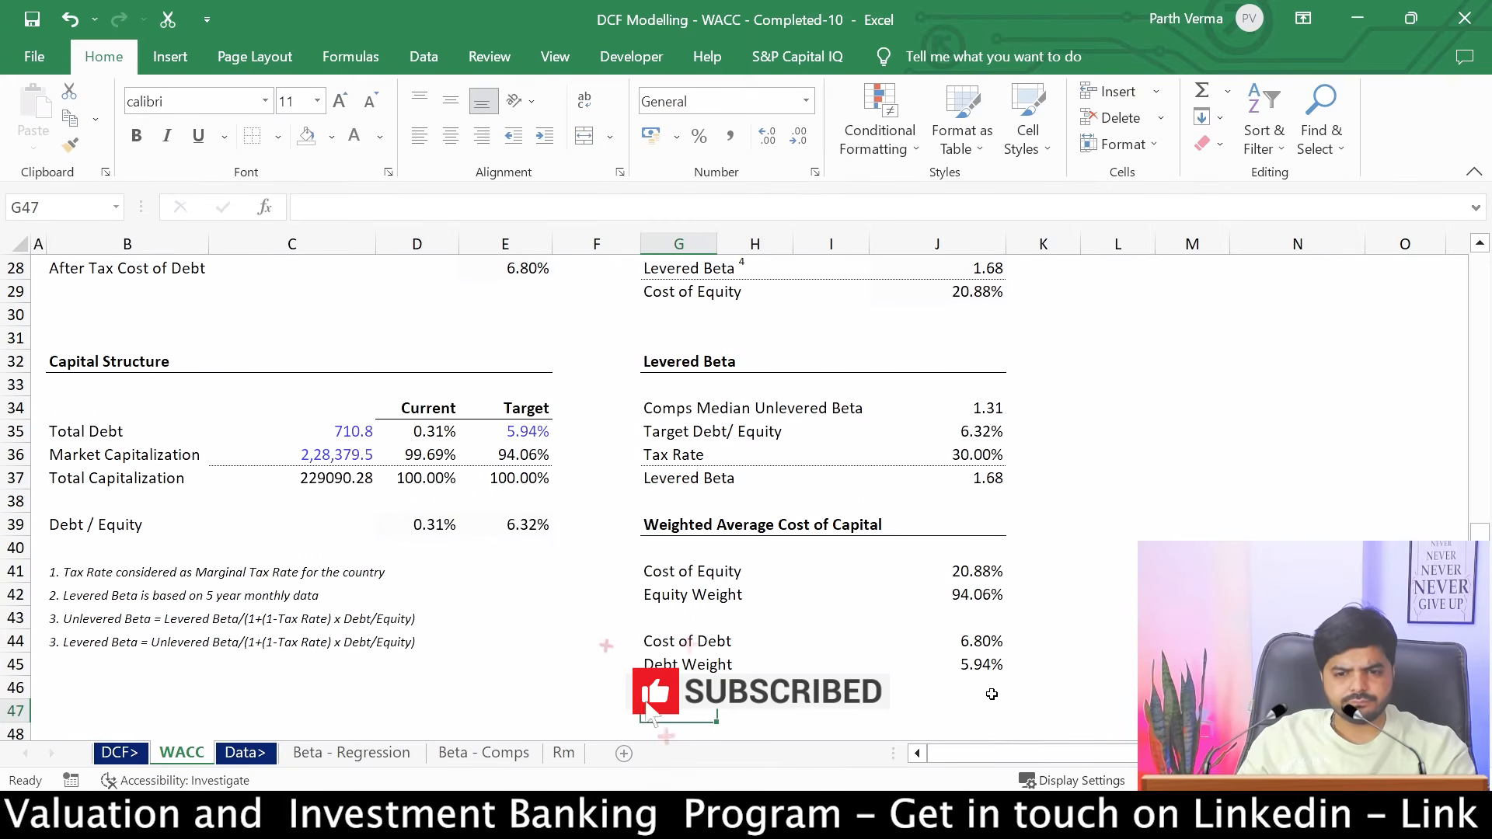
type("Ta")
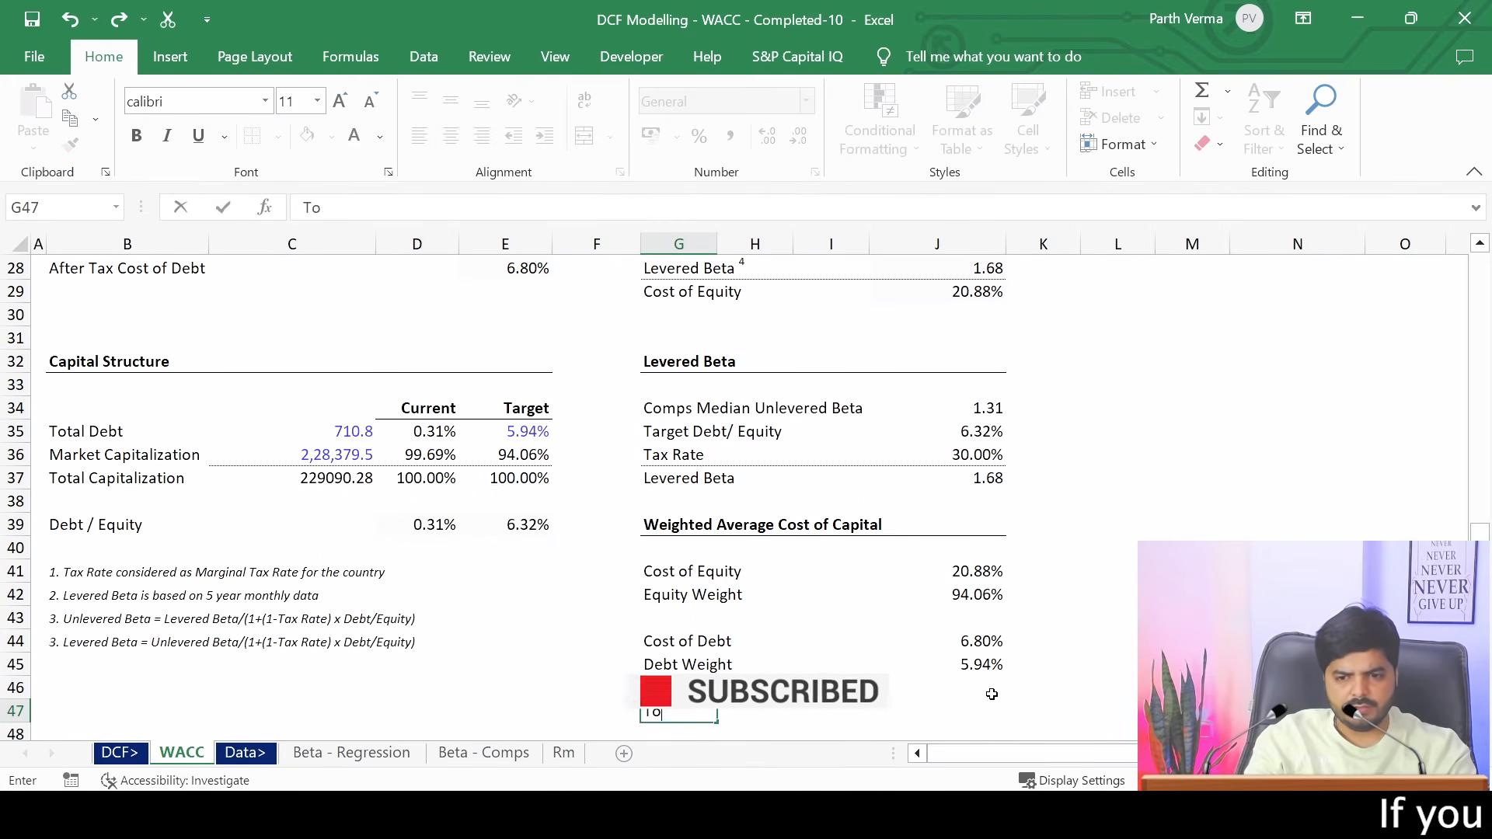
key("BackSpace")
key("BackSpace")
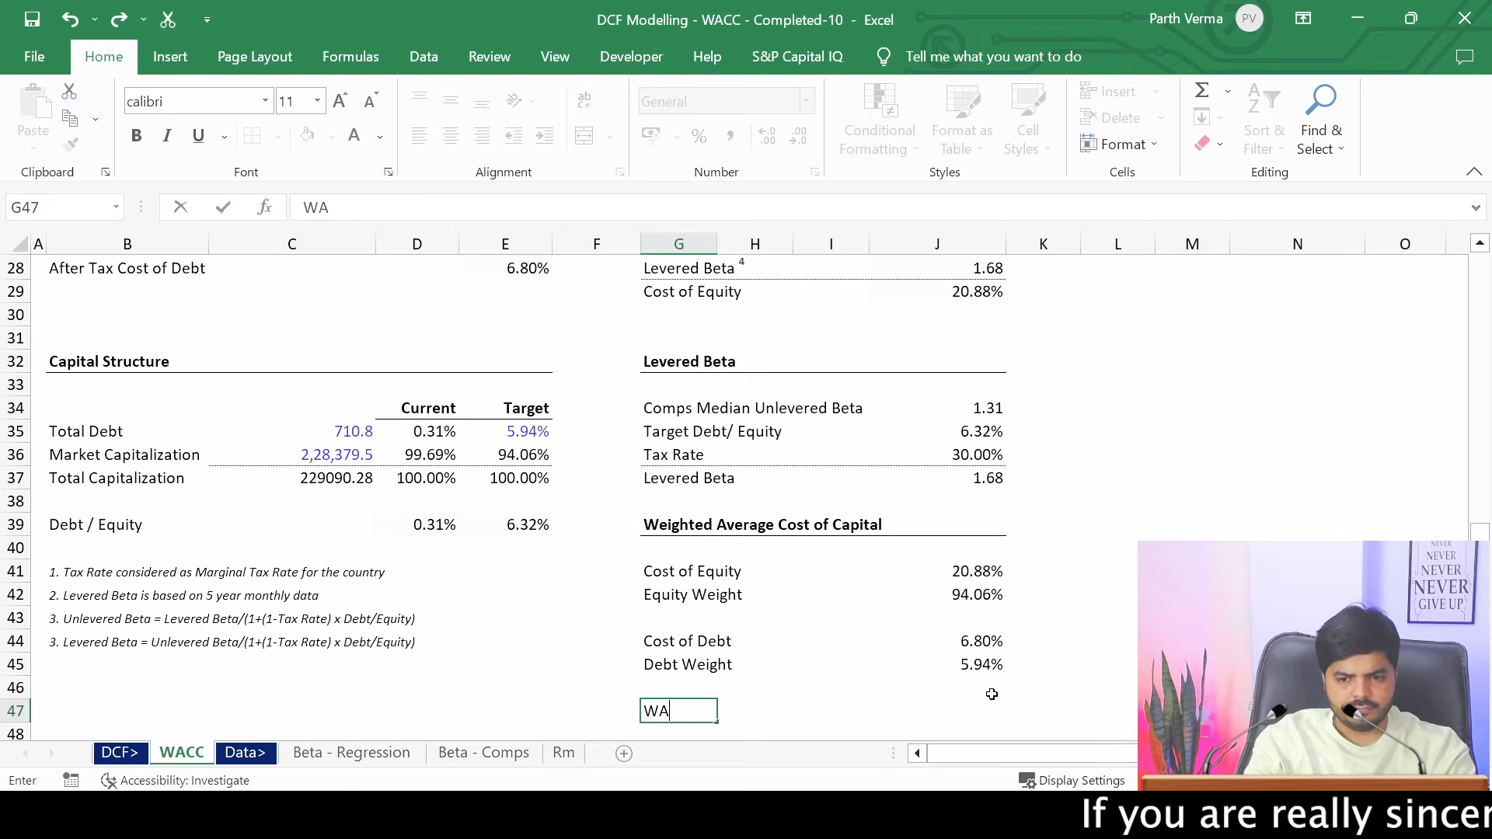
key("ctrl+Return")
key("Right")
key("Right")
key("Right")
key("Right")
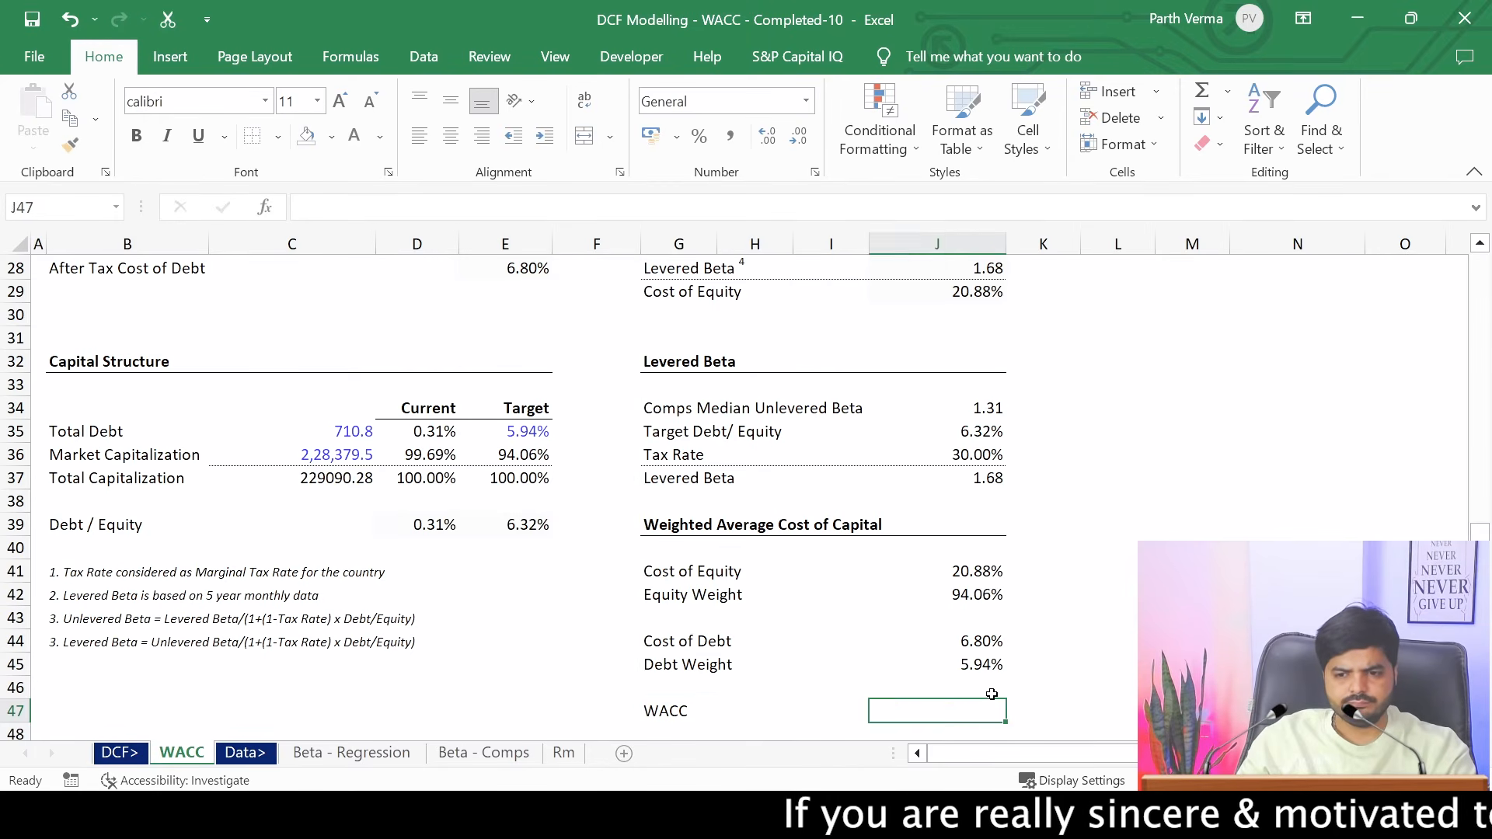
key("Left")
type("=")
key("Up")
key("Up")
key("Up")
key("Up")
key("Up")
key("Up")
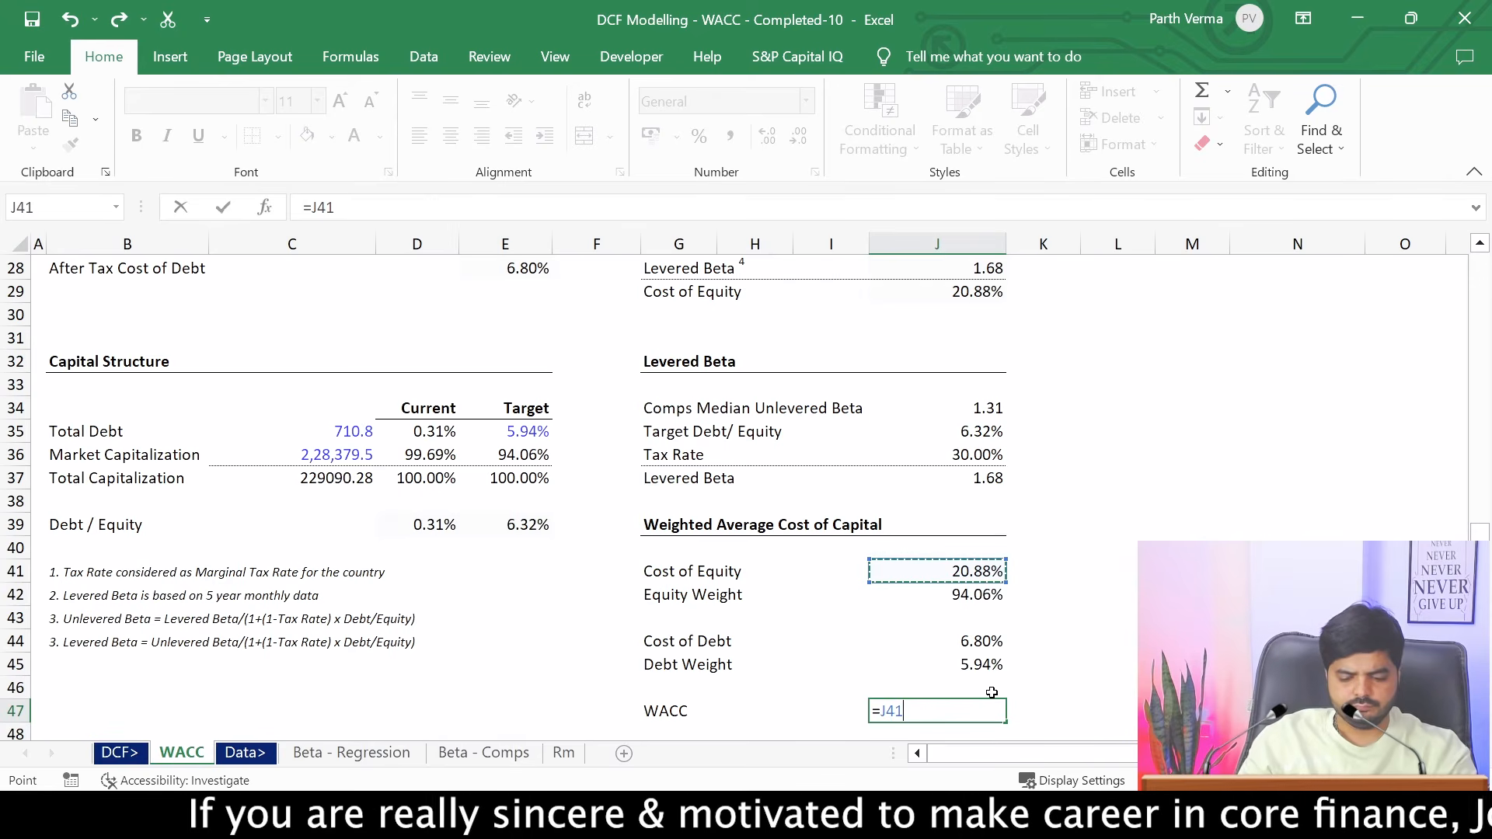
key("Escape")
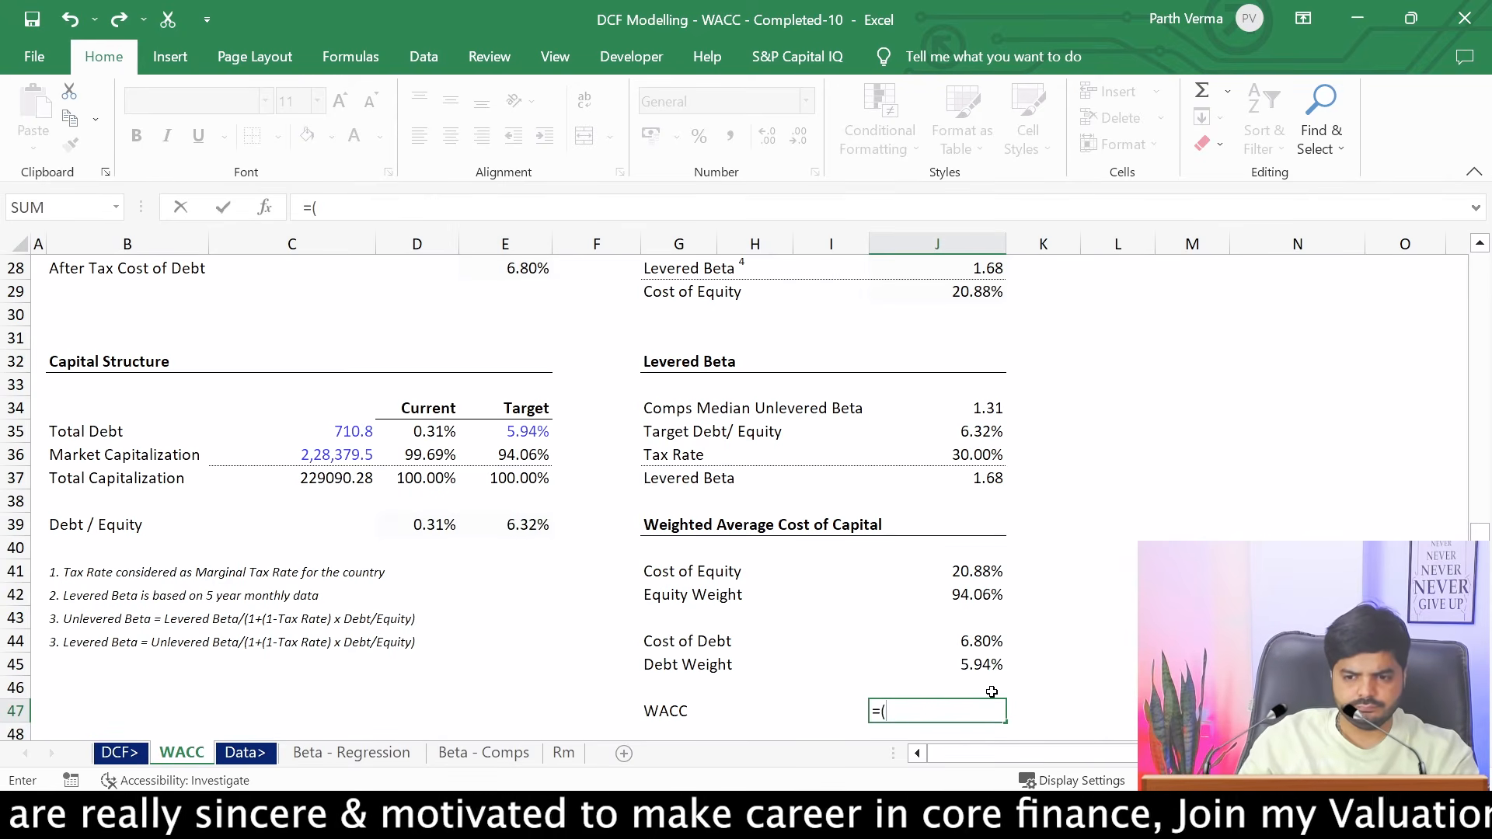
Calculate the WACC in J47 with the formula =(J41*J42)+(J44*J45)
type("(")
key("Up")
key("Up")
key("Up")
key("Up")
key("Up")
key("Up")
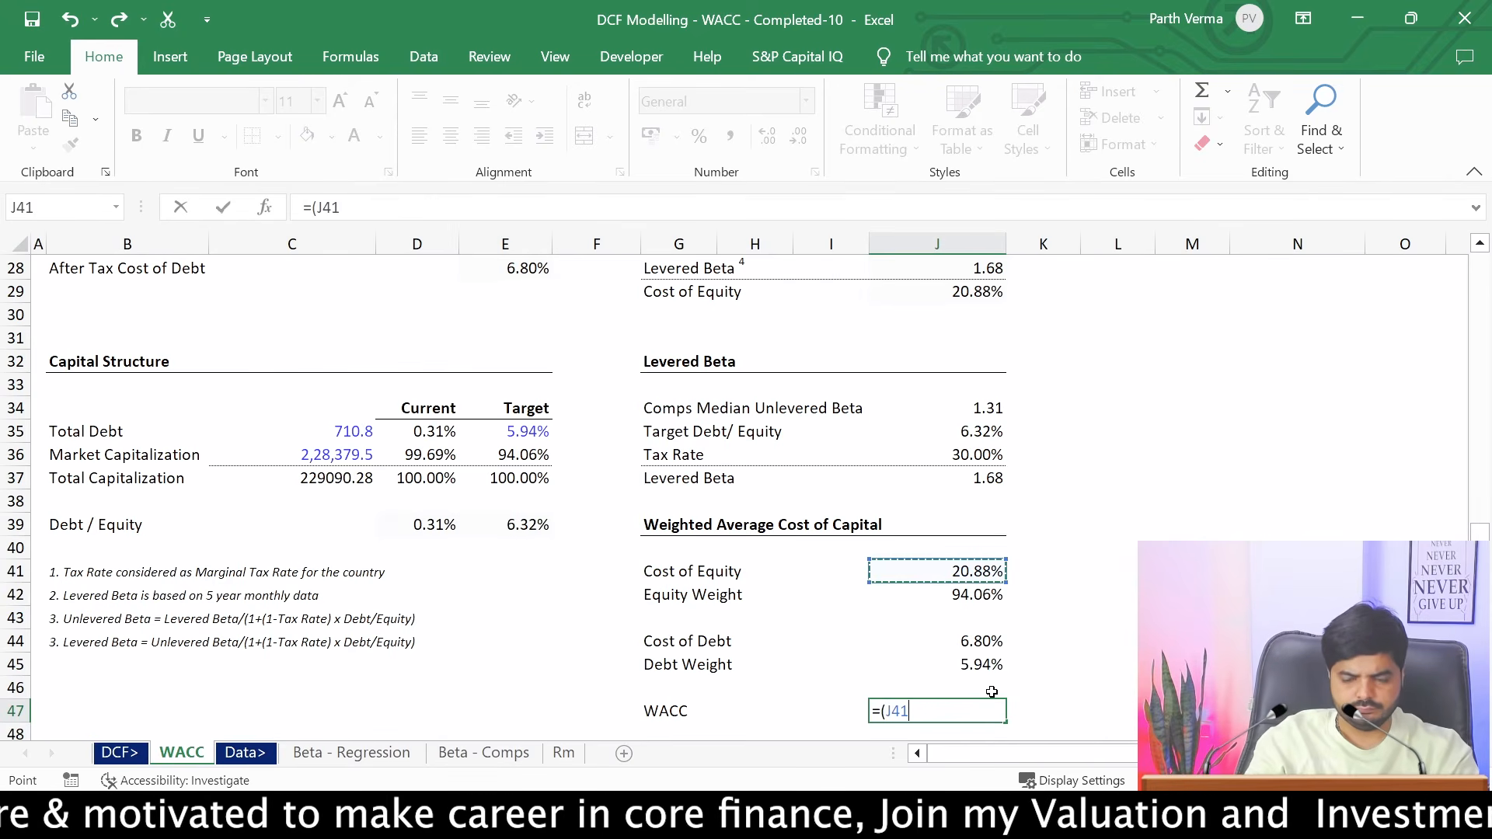
type("*")
key("Up")
key("Up")
key("Up")
key("Up")
key("Up")
type(")+(")
key("Up")
key("Up")
key("Up")
key("Up")
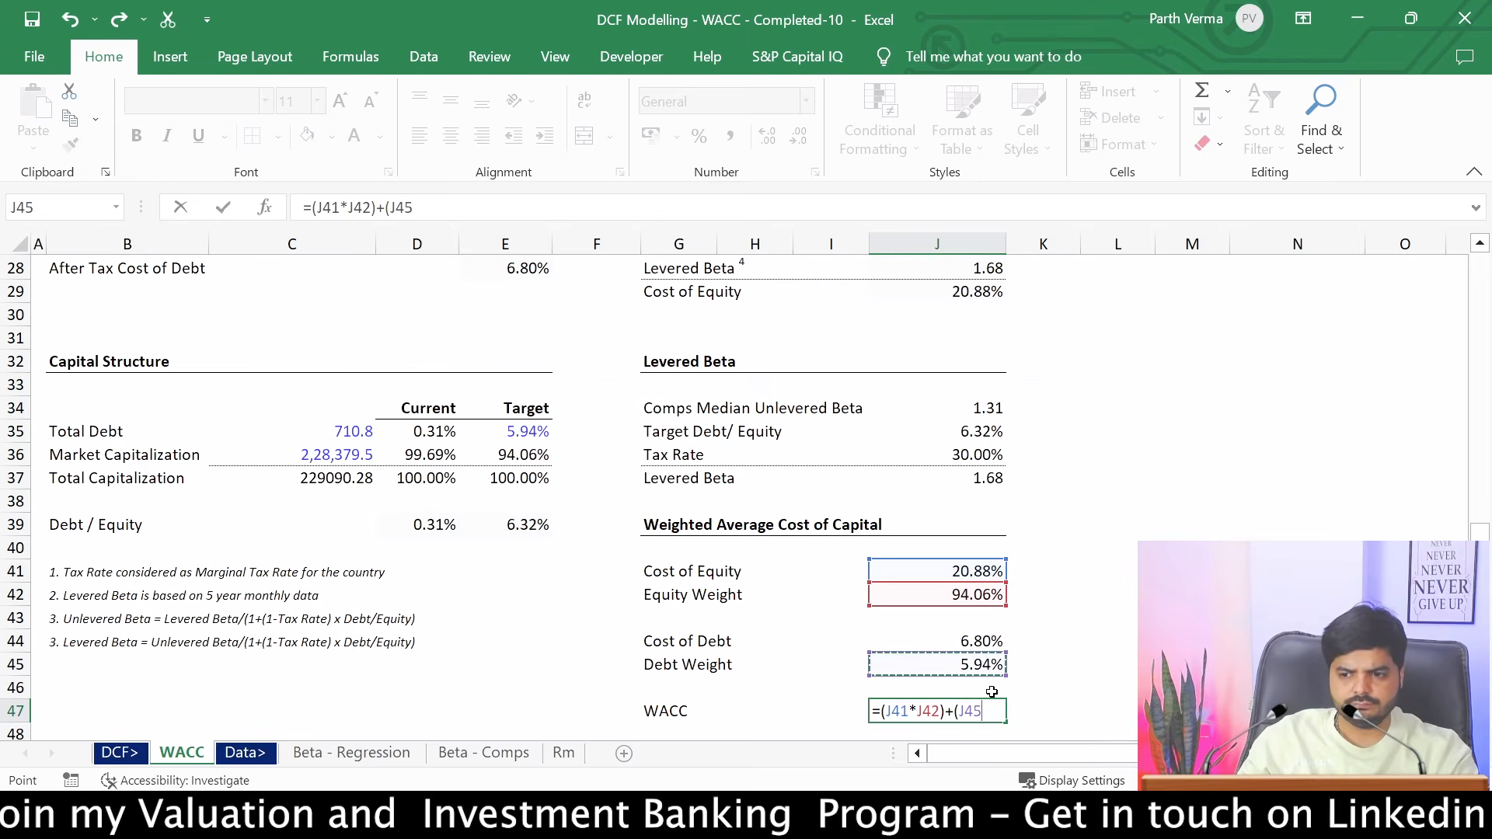
key("Down")
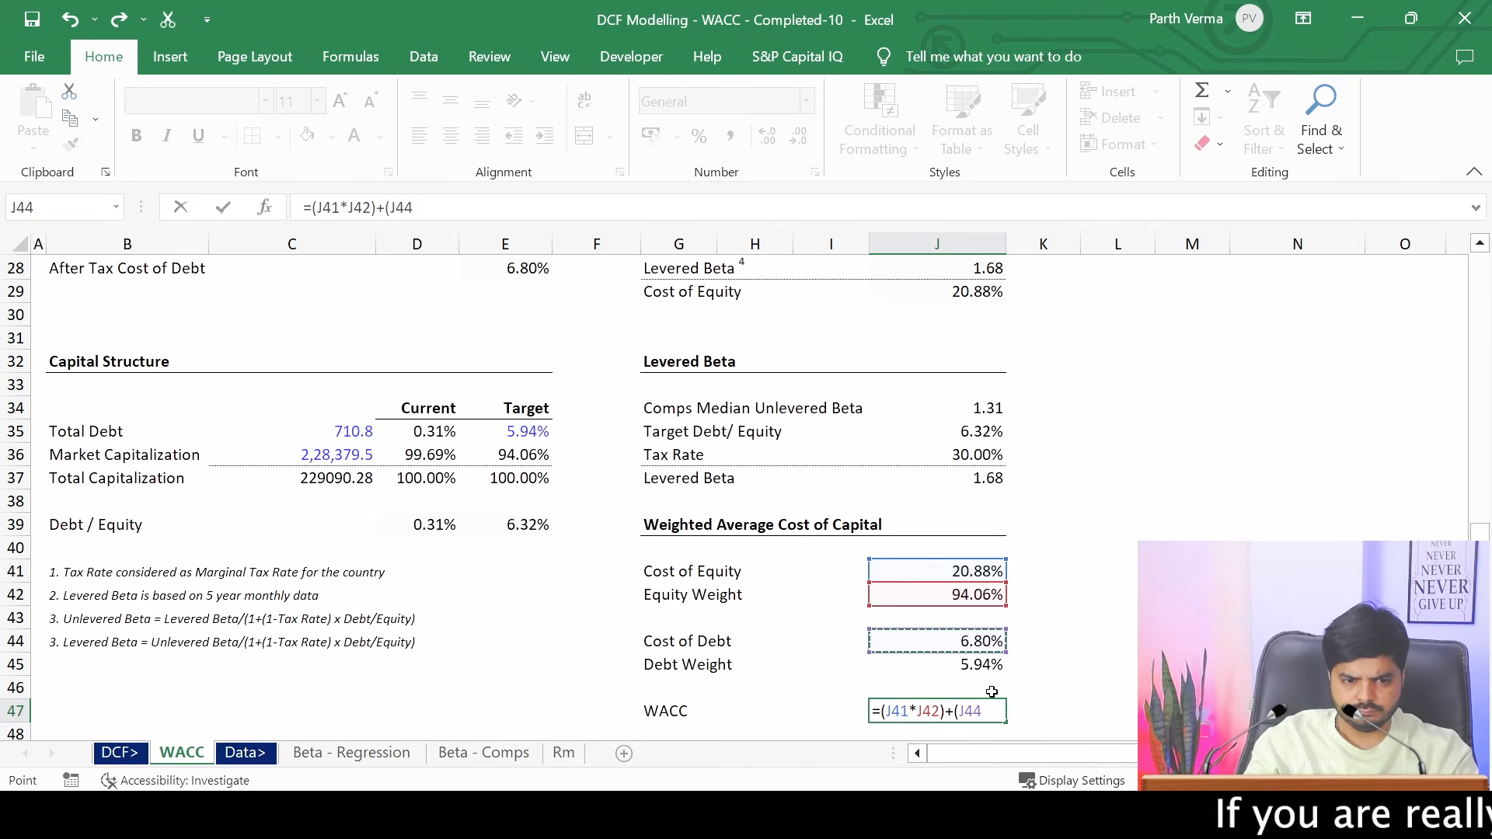
type("*")
key("Up")
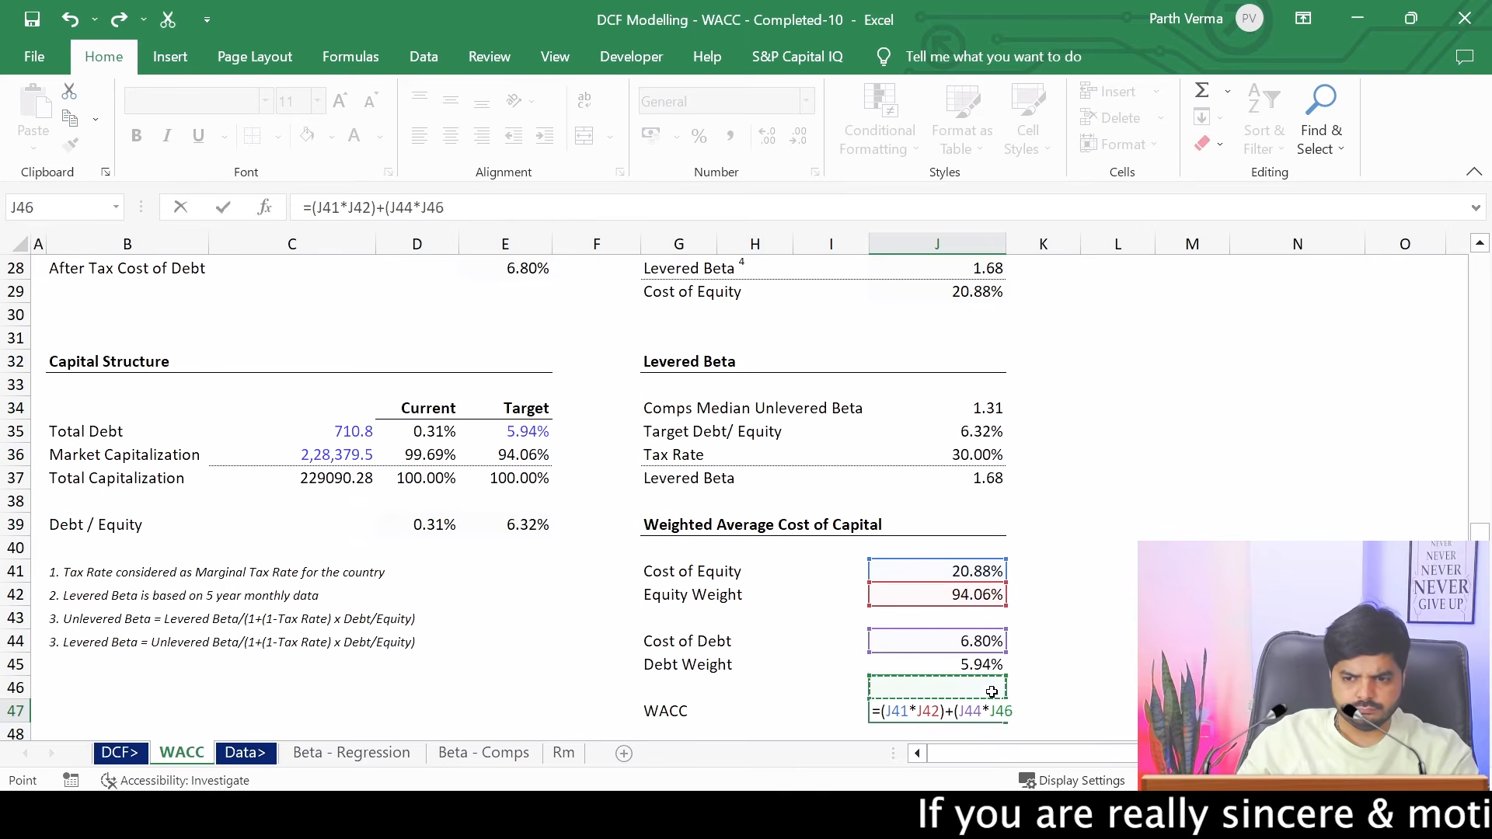
type(")")
key("Return")
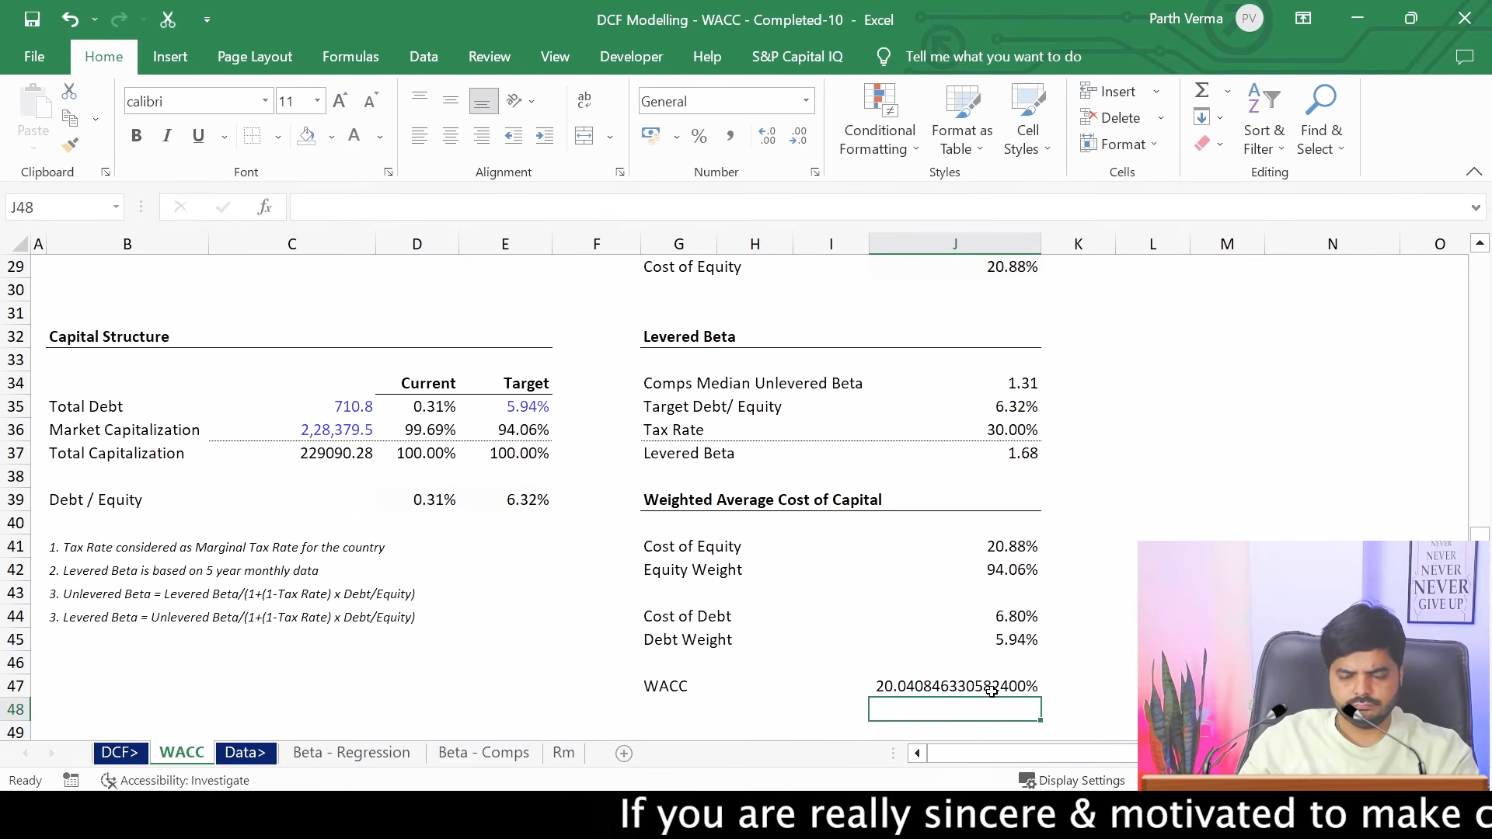
Format the WACC value in J47 as a percentage with two decimal places
key("Up")
key("alt")
key("h")
key("0")
key("alt")
key("h")
key("9")
key("alt")
key("h")
key("9")
key("alt")
key("h")
key("9")
key("alt")
key("h")
key("9")
key("alt")
key("h")
key("9")
key("alt")
key("h")
key("9")
key("alt")
key("h")
key("9")
key("alt+h")
key("9")
key("alt+h")
key("9")
key("alt+h")
key("9")
key("alt+h")
key("9")
key("alt+h")
key("9")
key("alt+h")
key("9")
key("alt+h")
key("9")
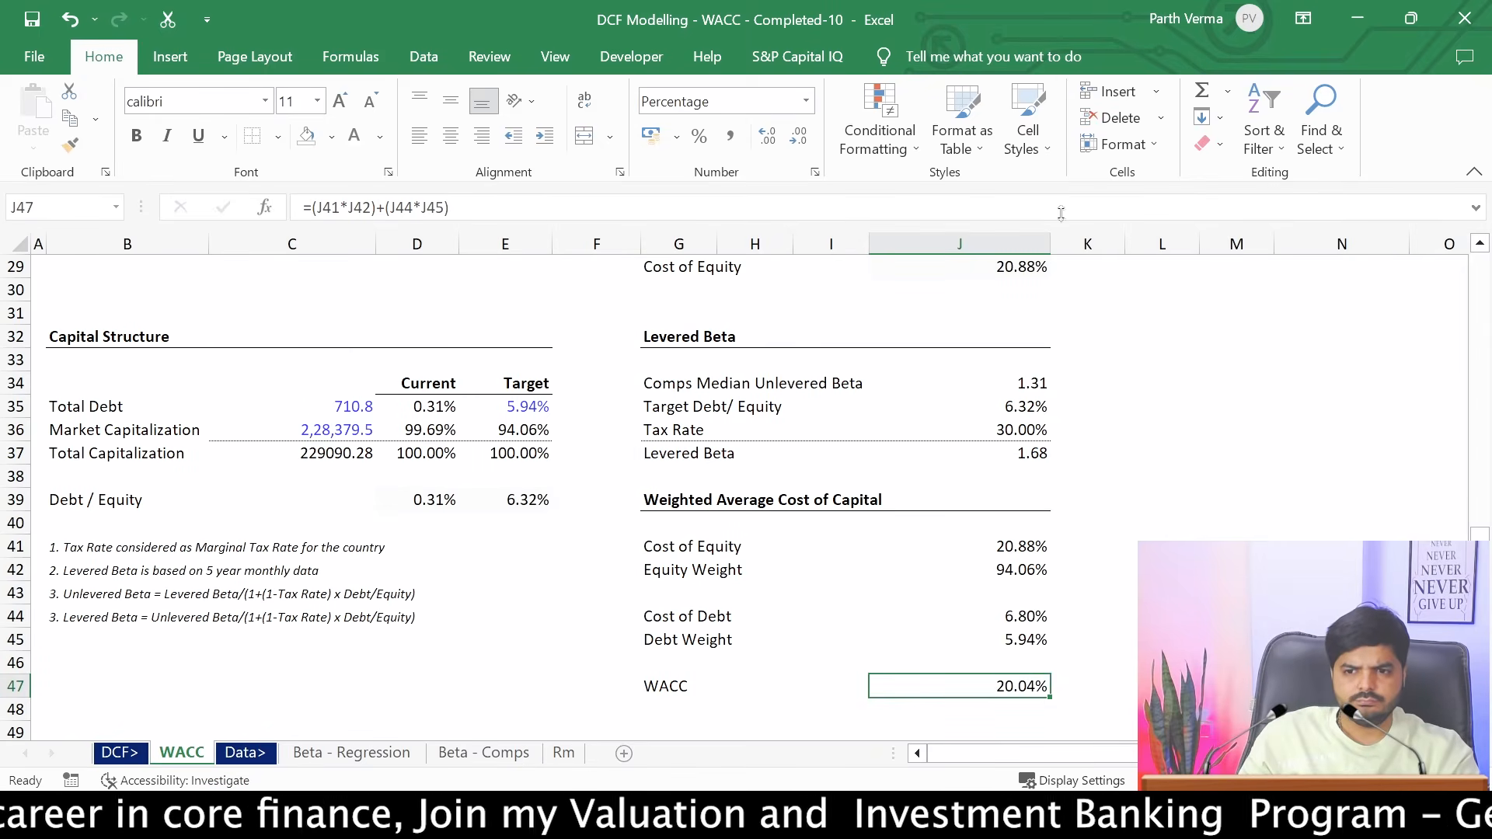
Narrow column J to suit its figures and autofit the width of column C
left_click_drag(1050, 244, 953, 244)
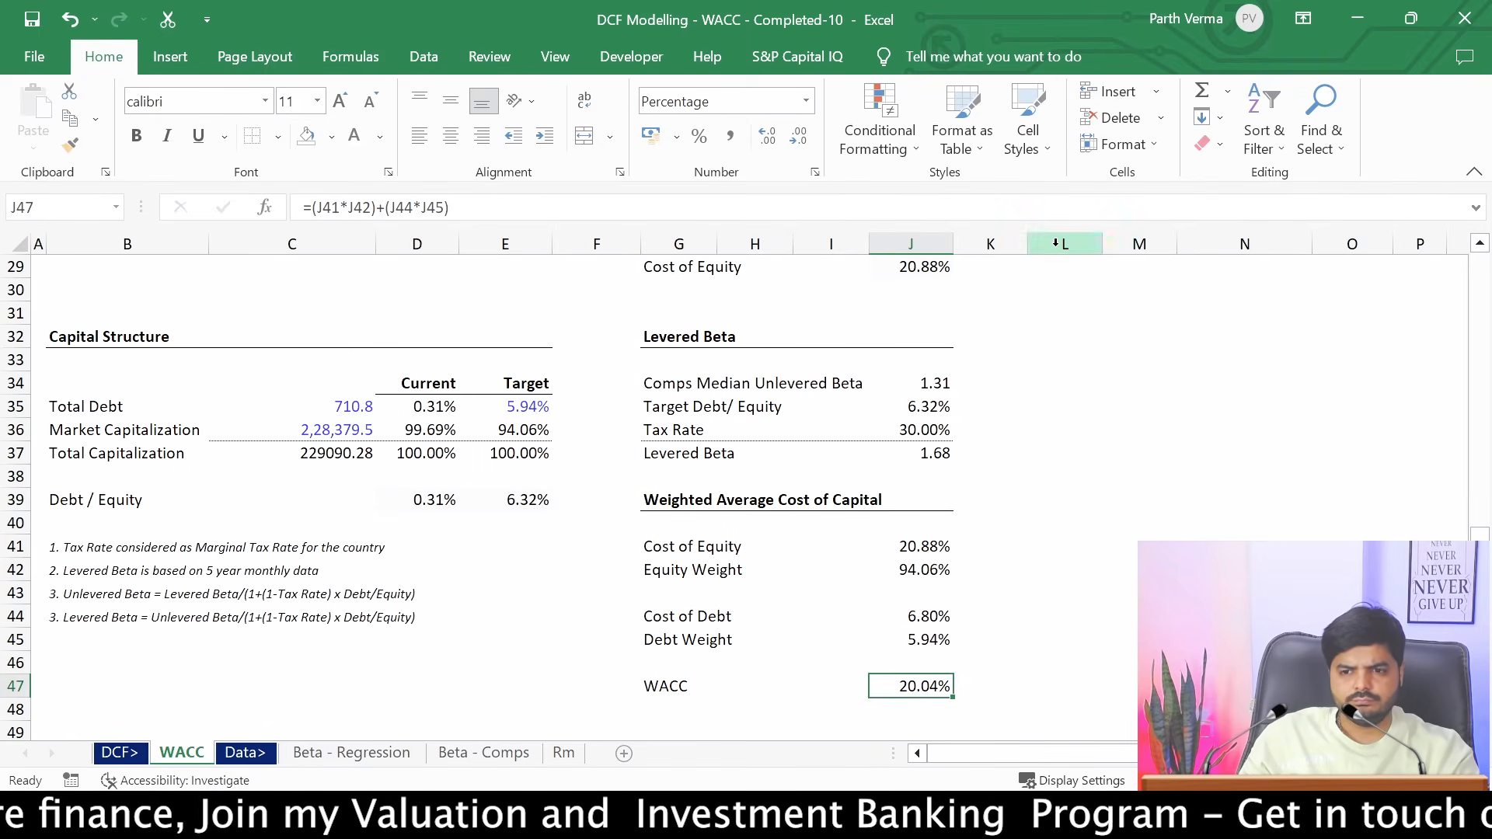
left_click(1088, 382)
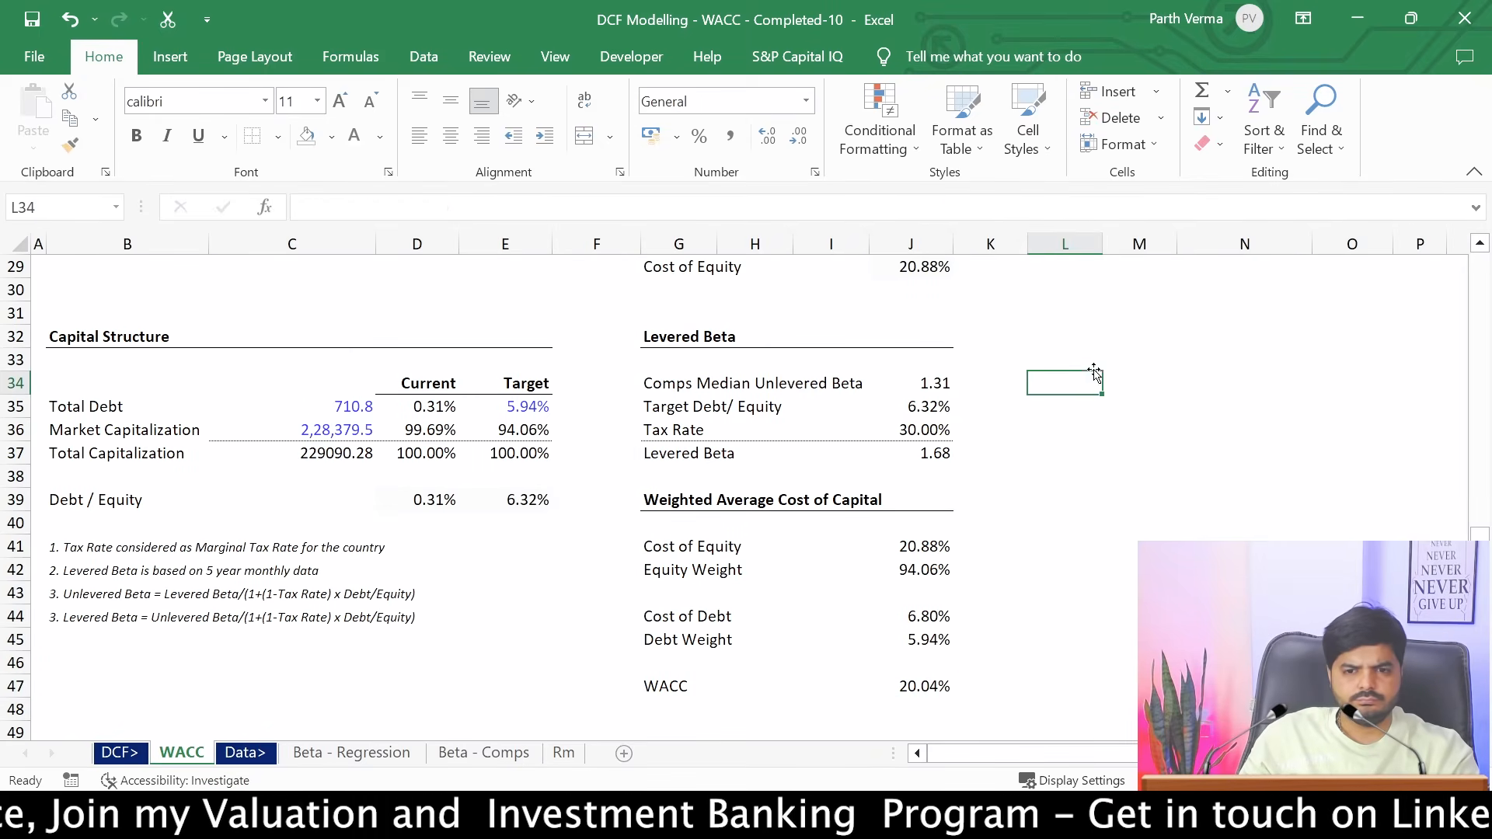
double_click(375, 244)
left_click(683, 526)
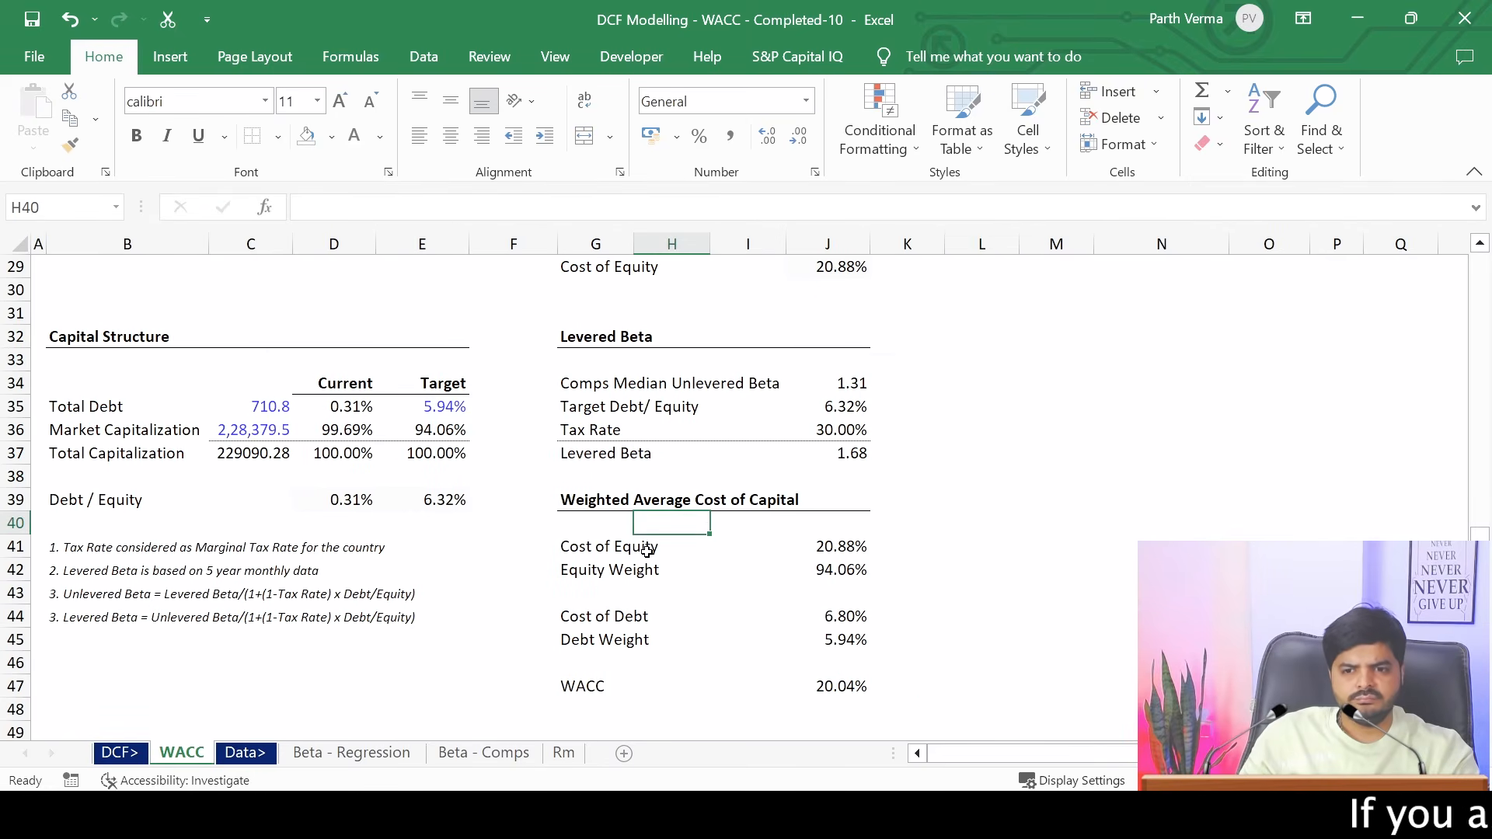
scroll(1481, 357, "up", 9)
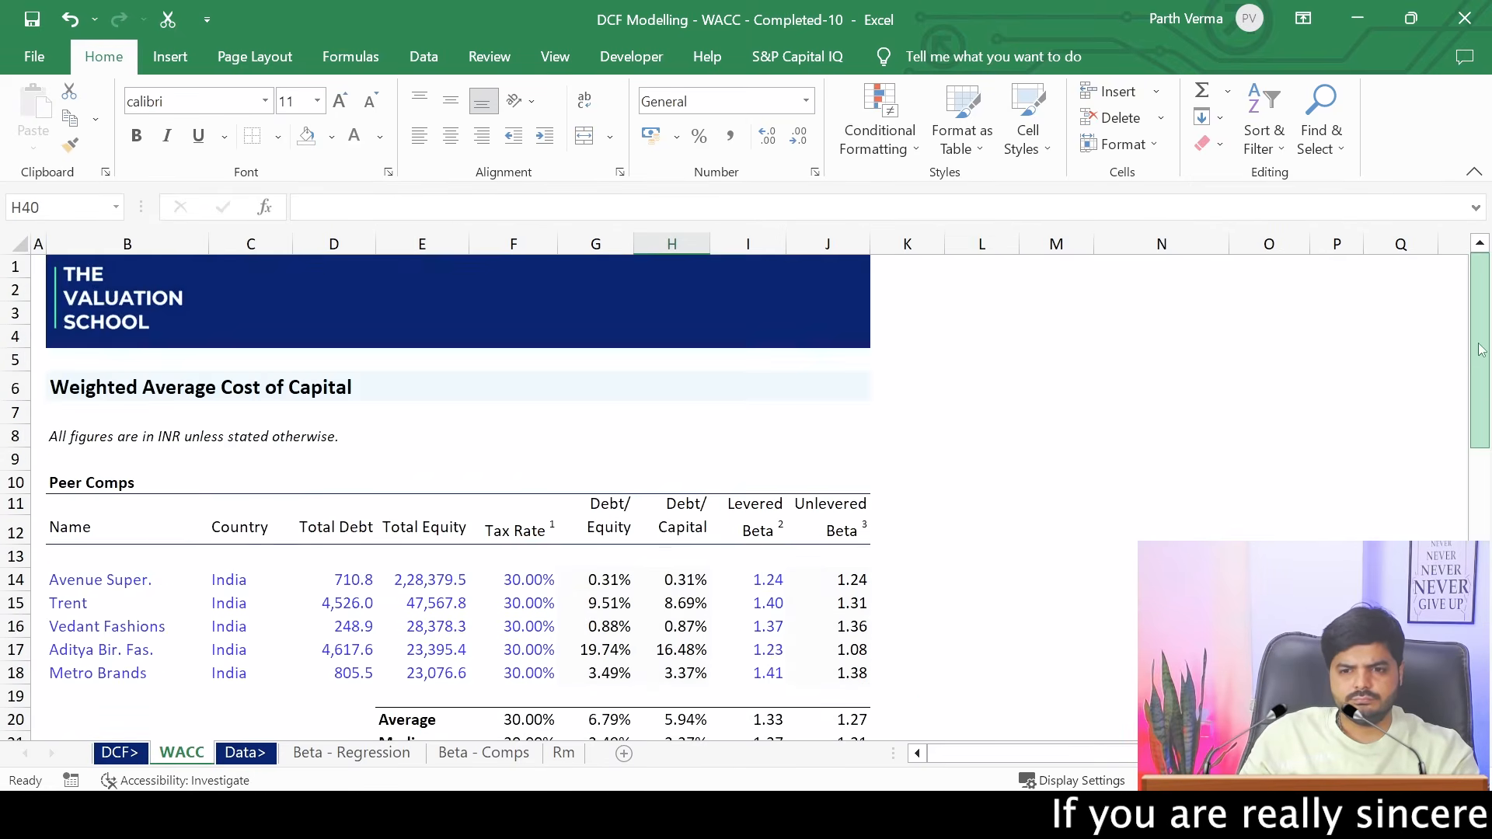
Make the WACC row G47:J47 bold and give it a light grey fill
left_click_drag(1482, 399, 1488, 716)
left_click_drag(567, 686, 832, 686)
key("ctrl+b")
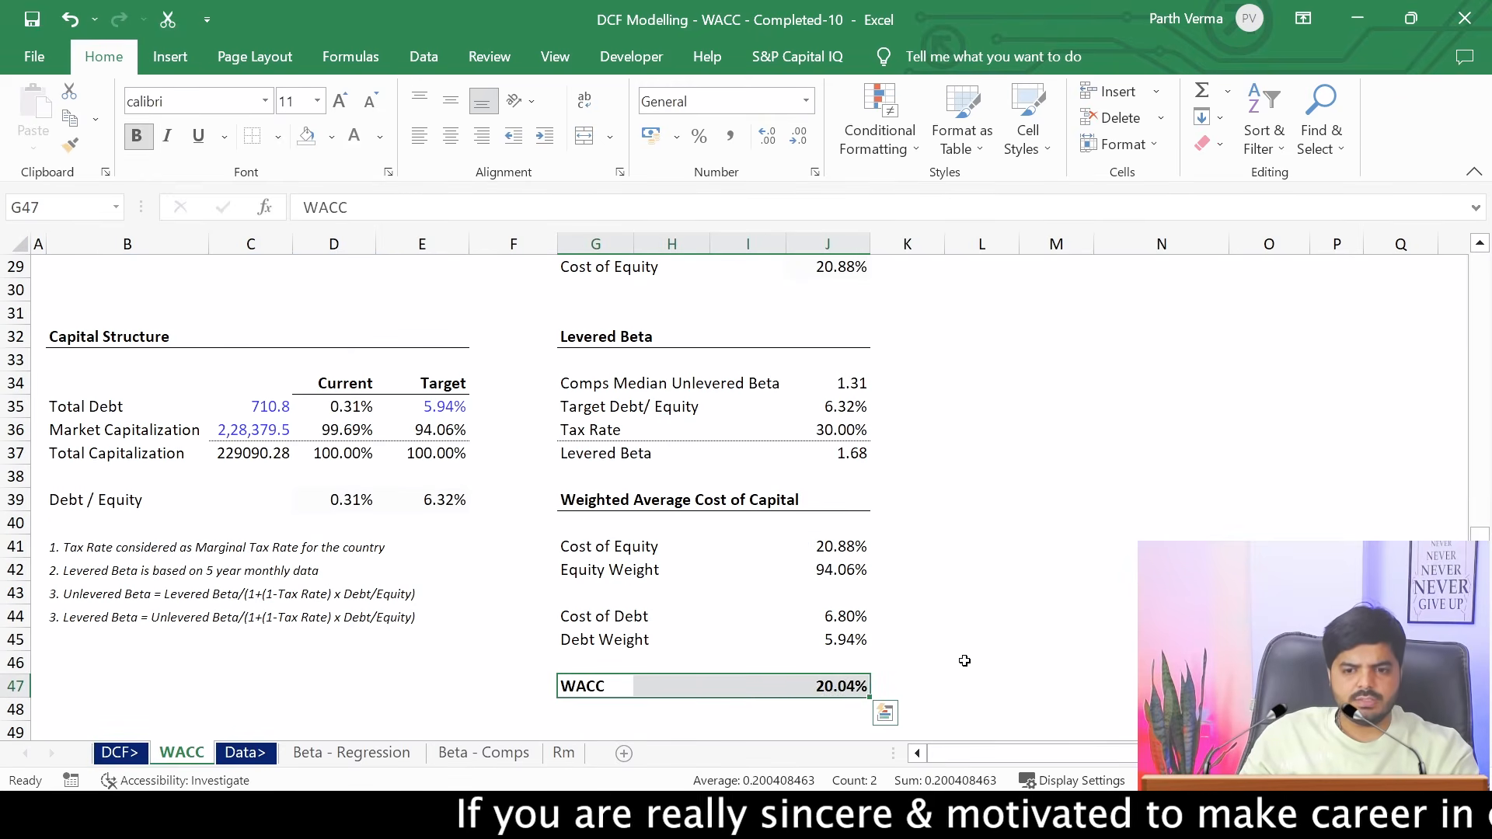
left_click(965, 662)
left_click_drag(583, 676, 832, 687)
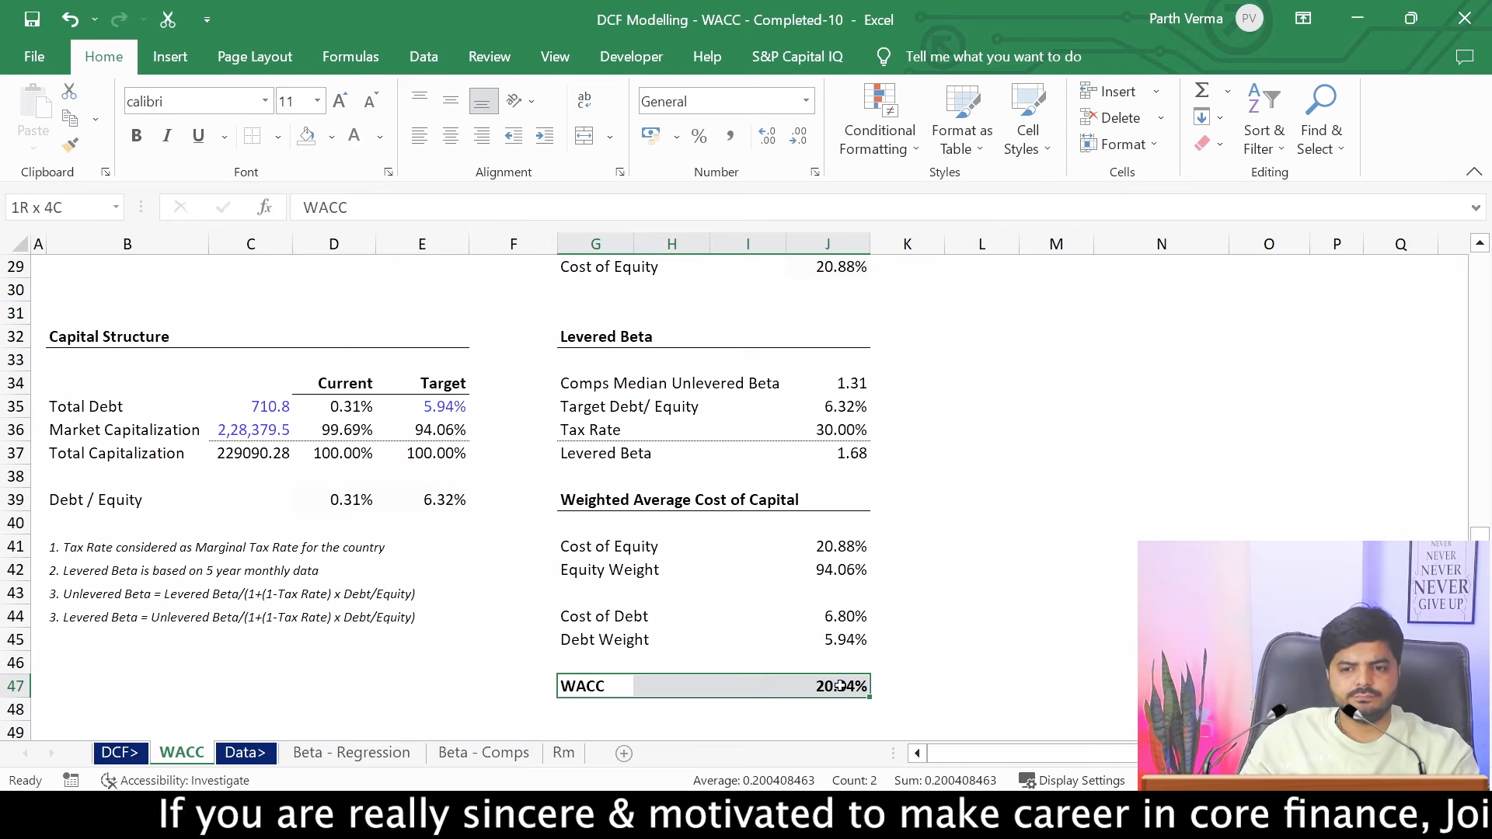
left_click(329, 138)
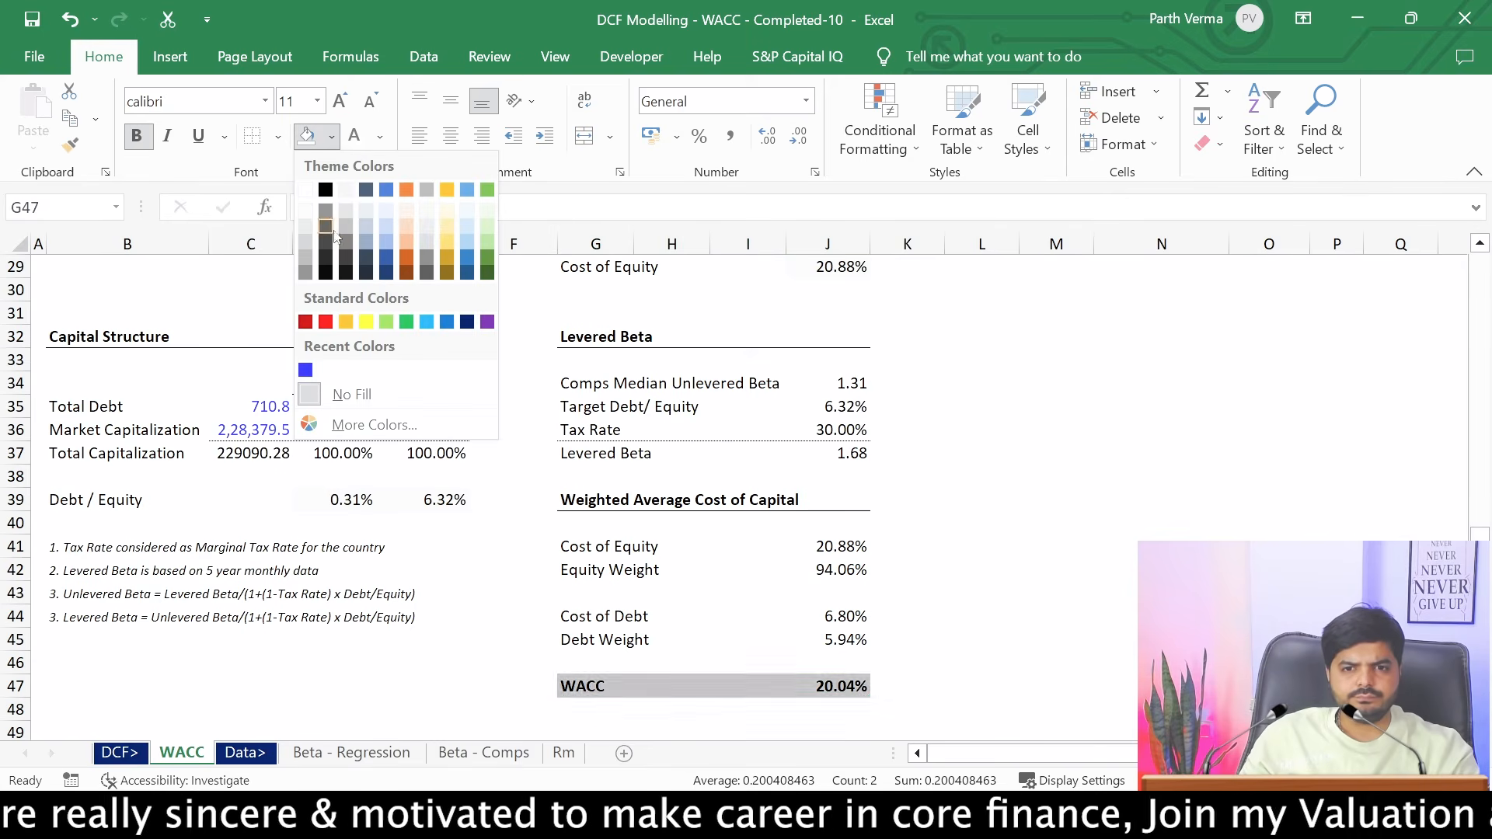
left_click(305, 228)
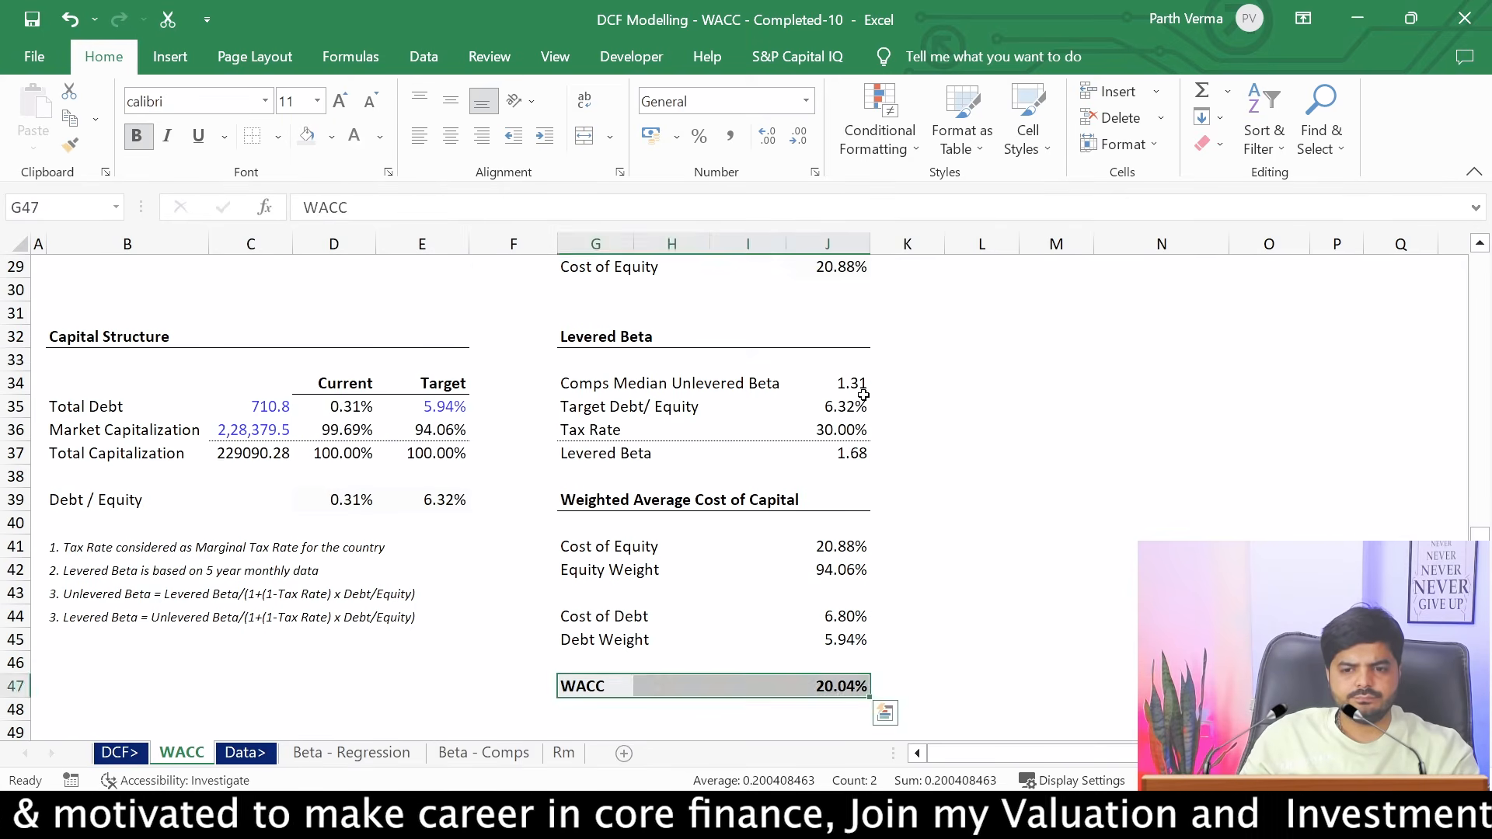
left_click(1056, 453)
Select the whole WACC model in A1:J47 and check the sheet's print preview, returning to the worksheet without printing
scroll(56, 269, "up", 9)
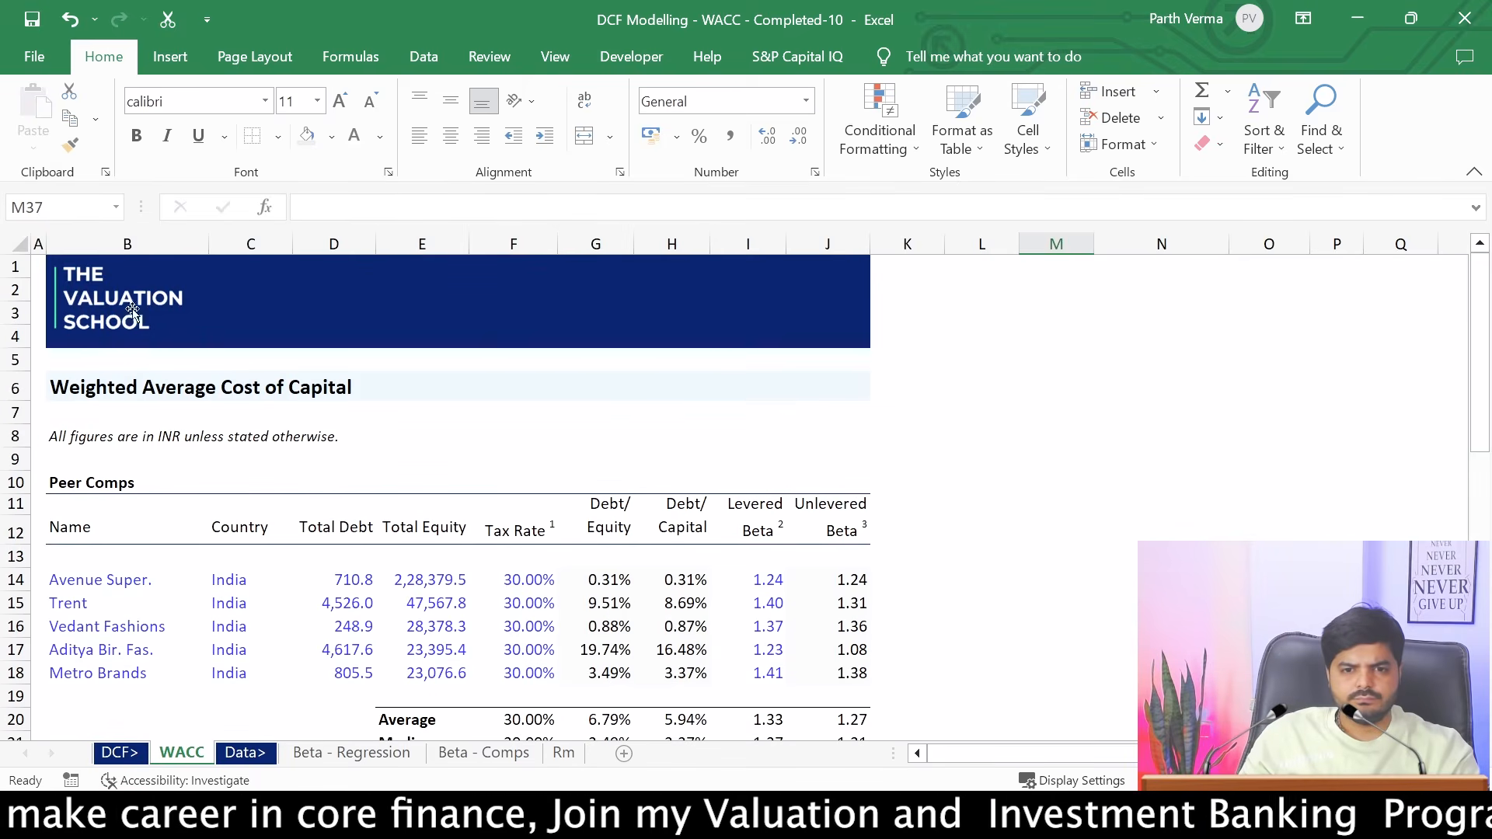
left_click(57, 269)
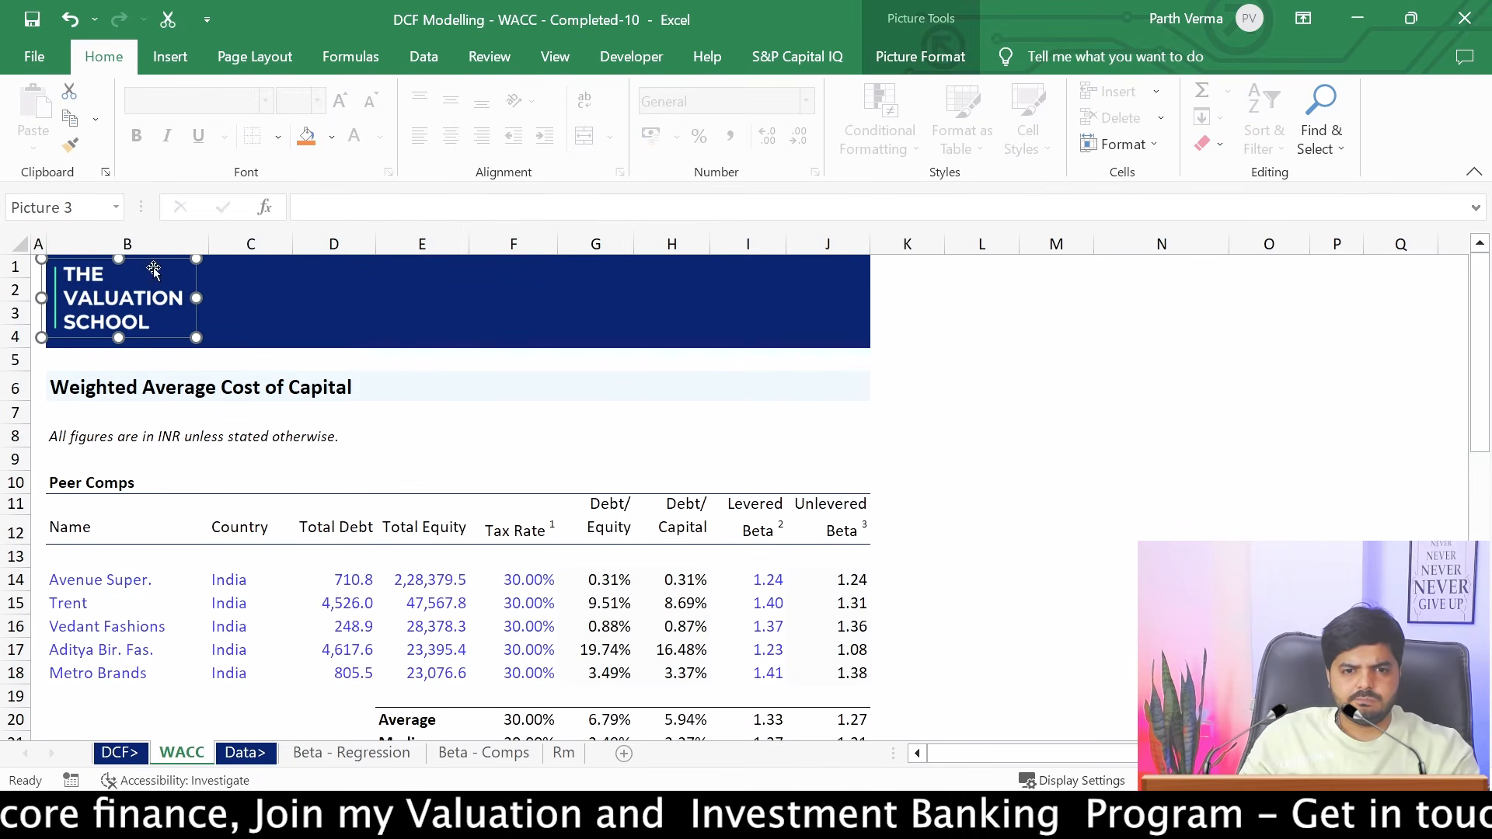
left_click(300, 301)
key("Left")
key("Left")
key("Left")
key("Up")
key("shift+Right")
key("shift+Right")
key("shift+Right")
key("shift+Right")
key("shift+Right")
key("shift+Right")
key("shift+Right")
key("shift+Right")
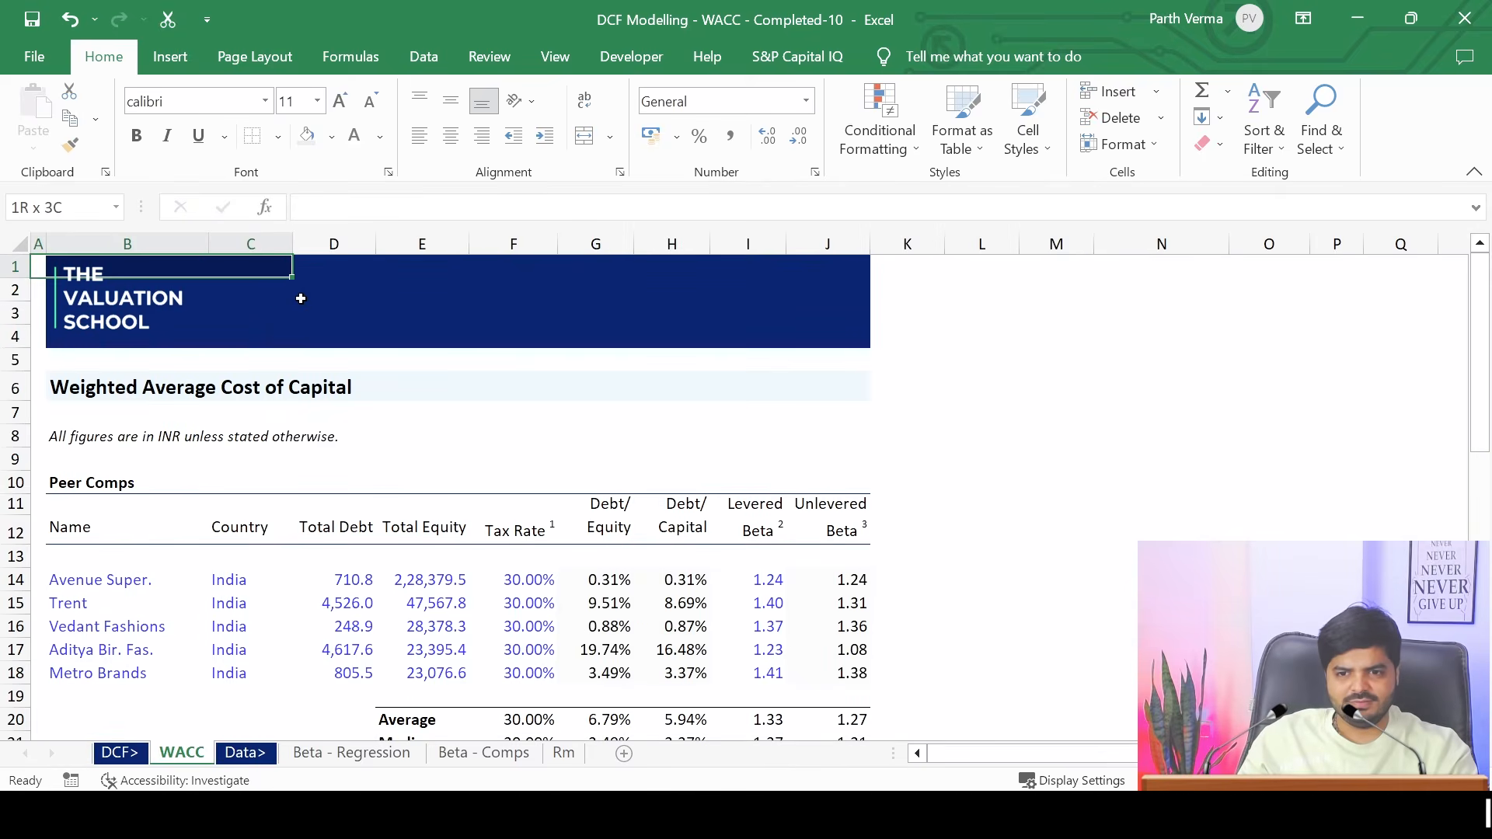
key("shift+Right")
key("shift+Down")
key("shift+Down")
key("shift+Down")
key("shift+Down")
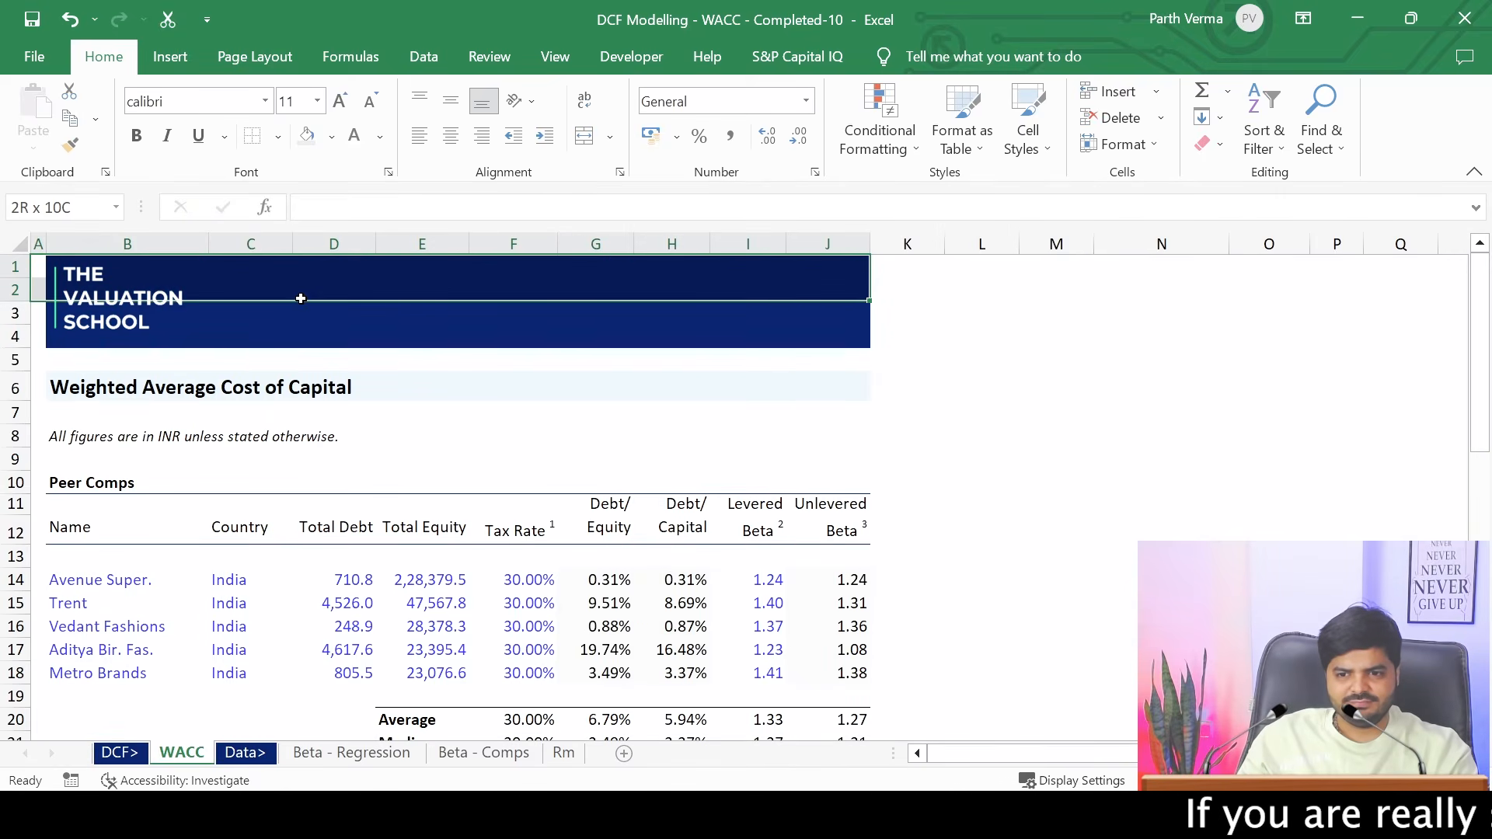
key("shift+Down")
key("shift+Down")
key("shift+Down")
key("shift+Down")
key("shift+Down")
key("shift+Down")
key("shift+Down")
key("shift+Down")
key("shift+Down")
key("shift+Down")
key("shift+Down")
key("shift+Down")
key("shift+Down")
key("shift+Down")
key("shift+Down")
key("shift+Down")
key("shift+Down")
key("shift+Down")
key("shift+Down")
key("shift+Down")
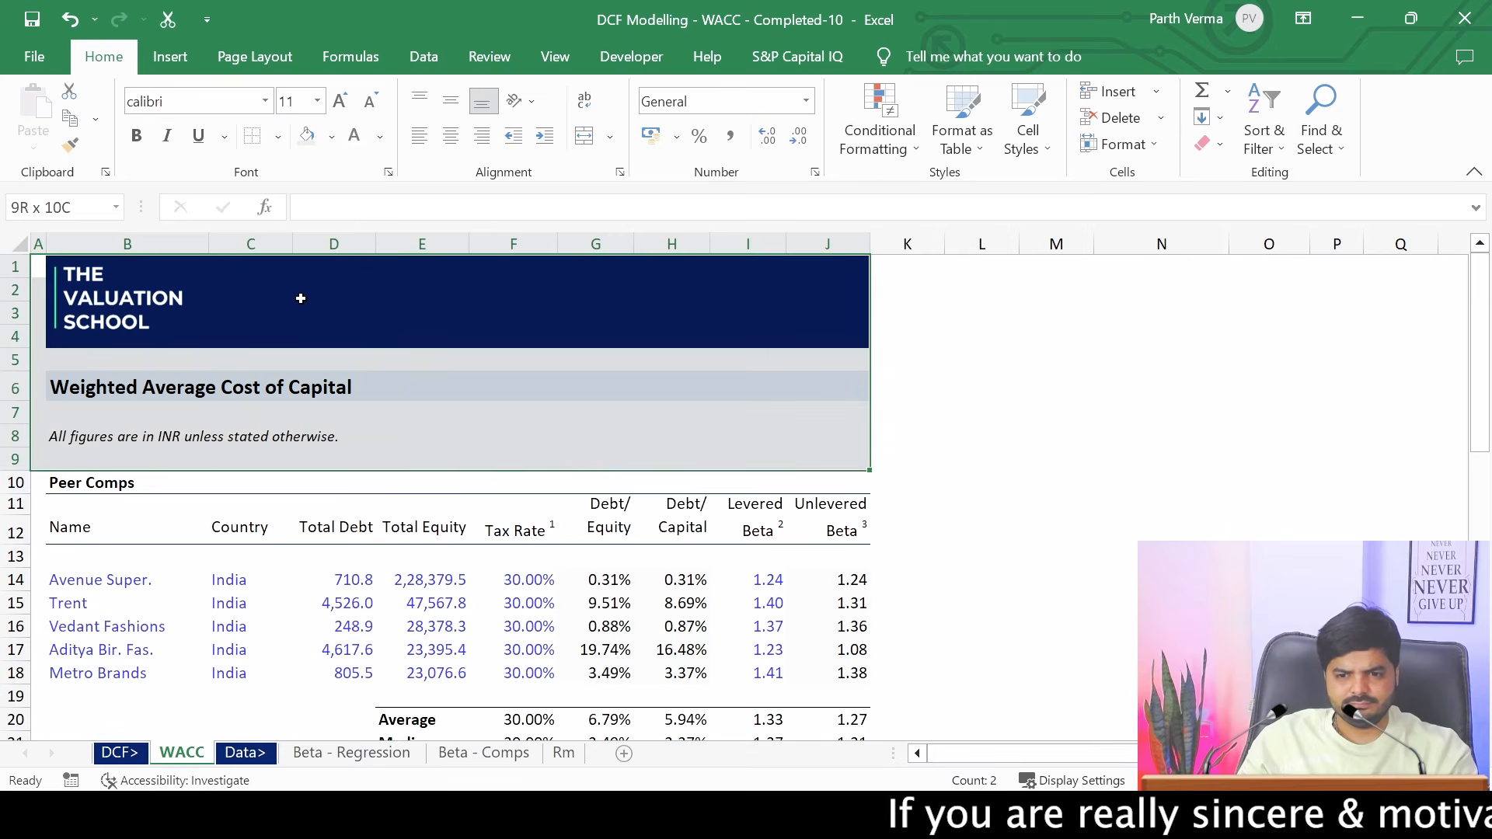
key("shift+Down")
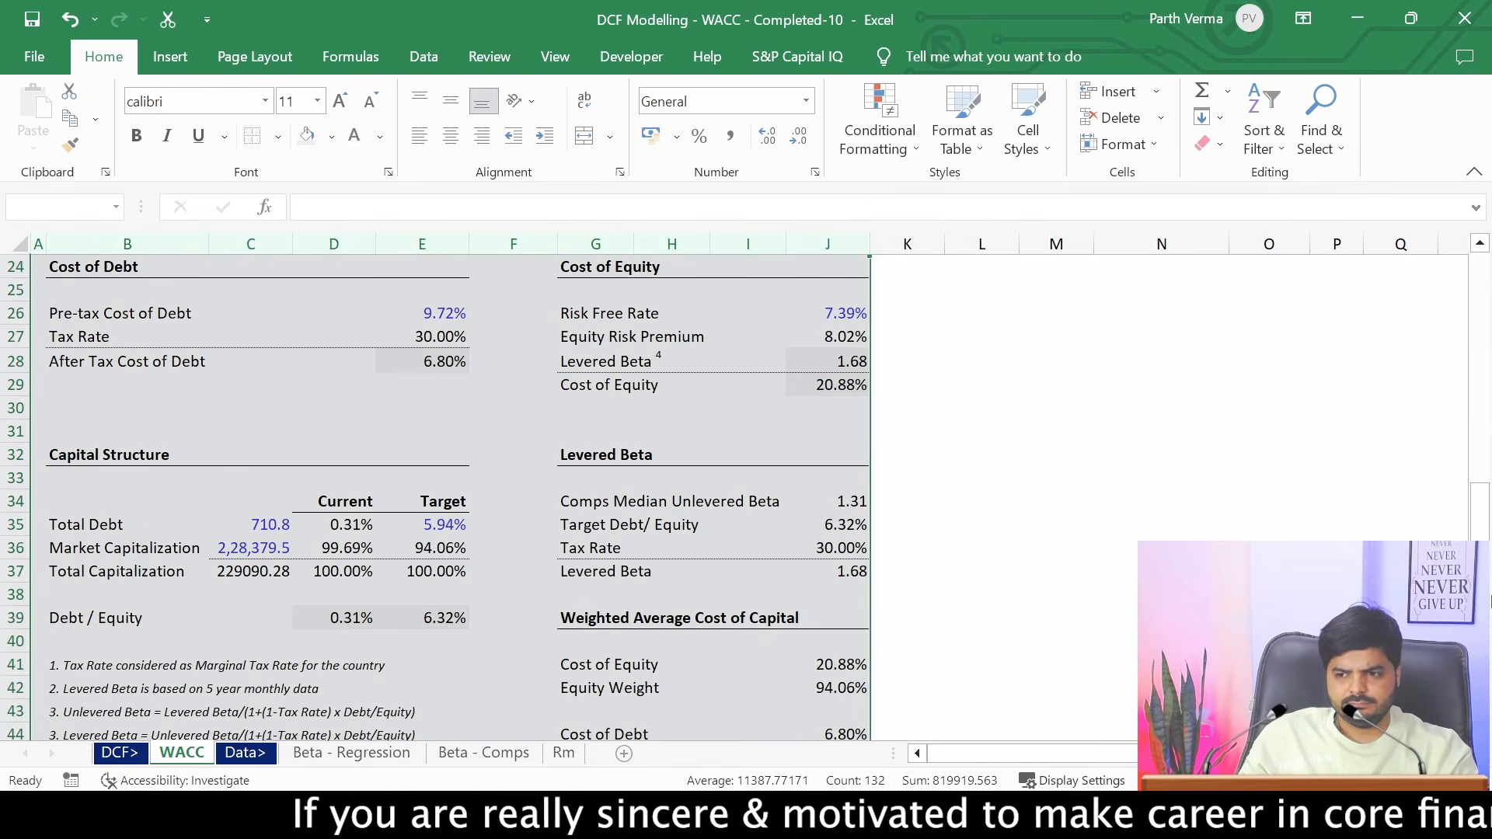
scroll(835, 721, "down", 2)
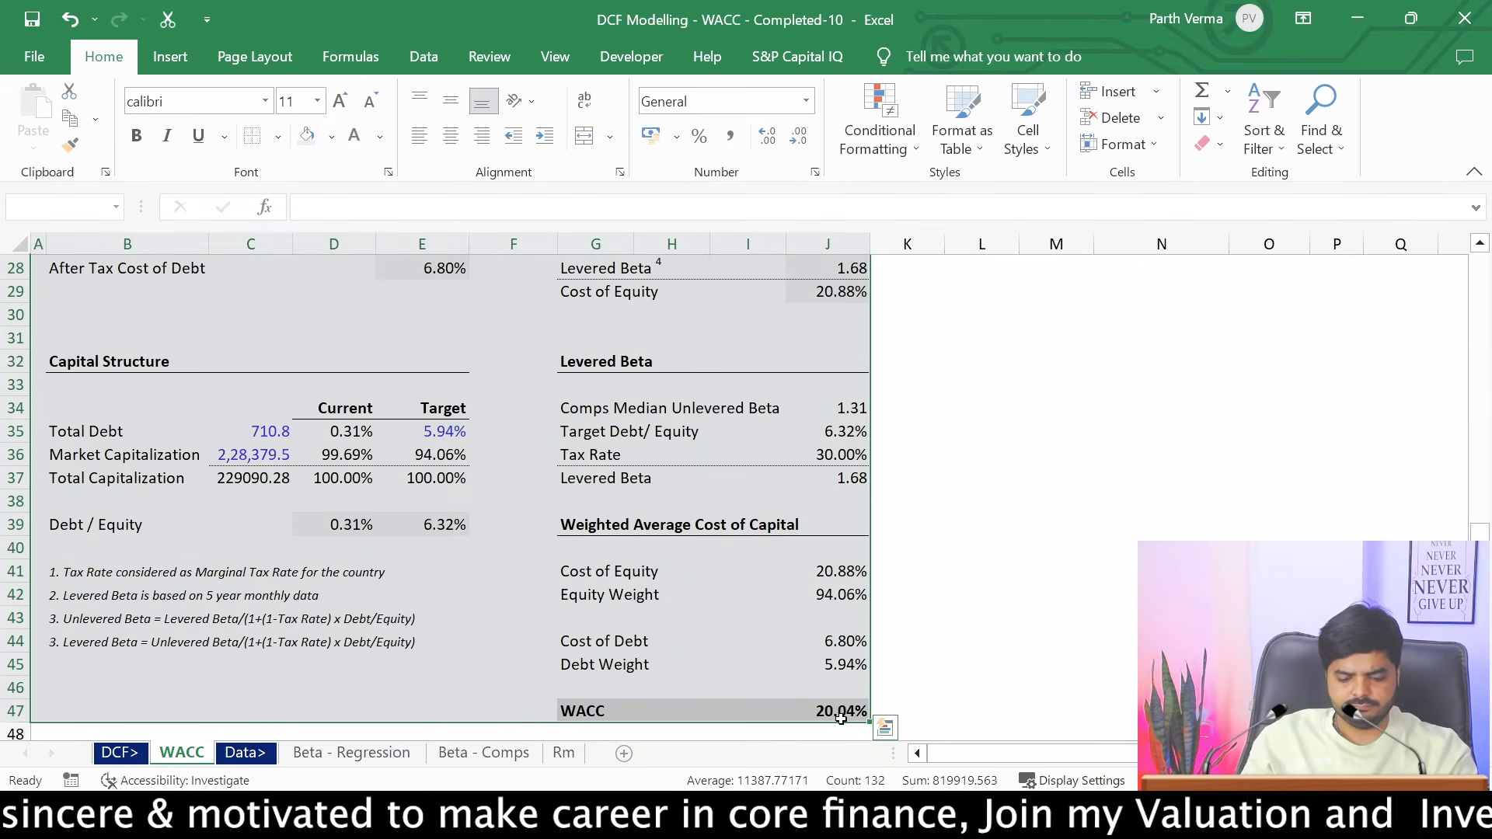
key("ctrl+p")
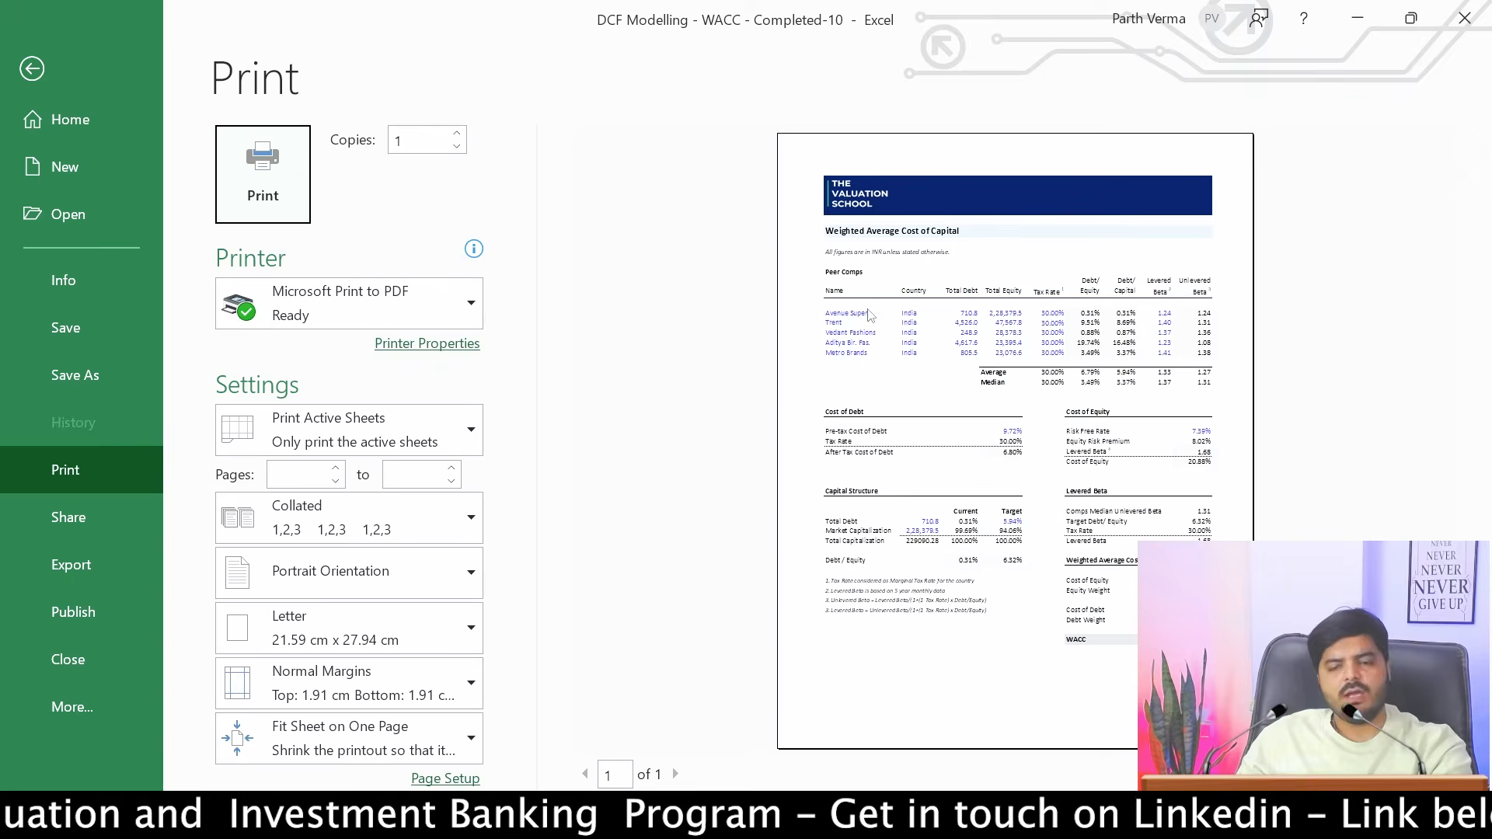
key("Escape")
left_click(502, 457)
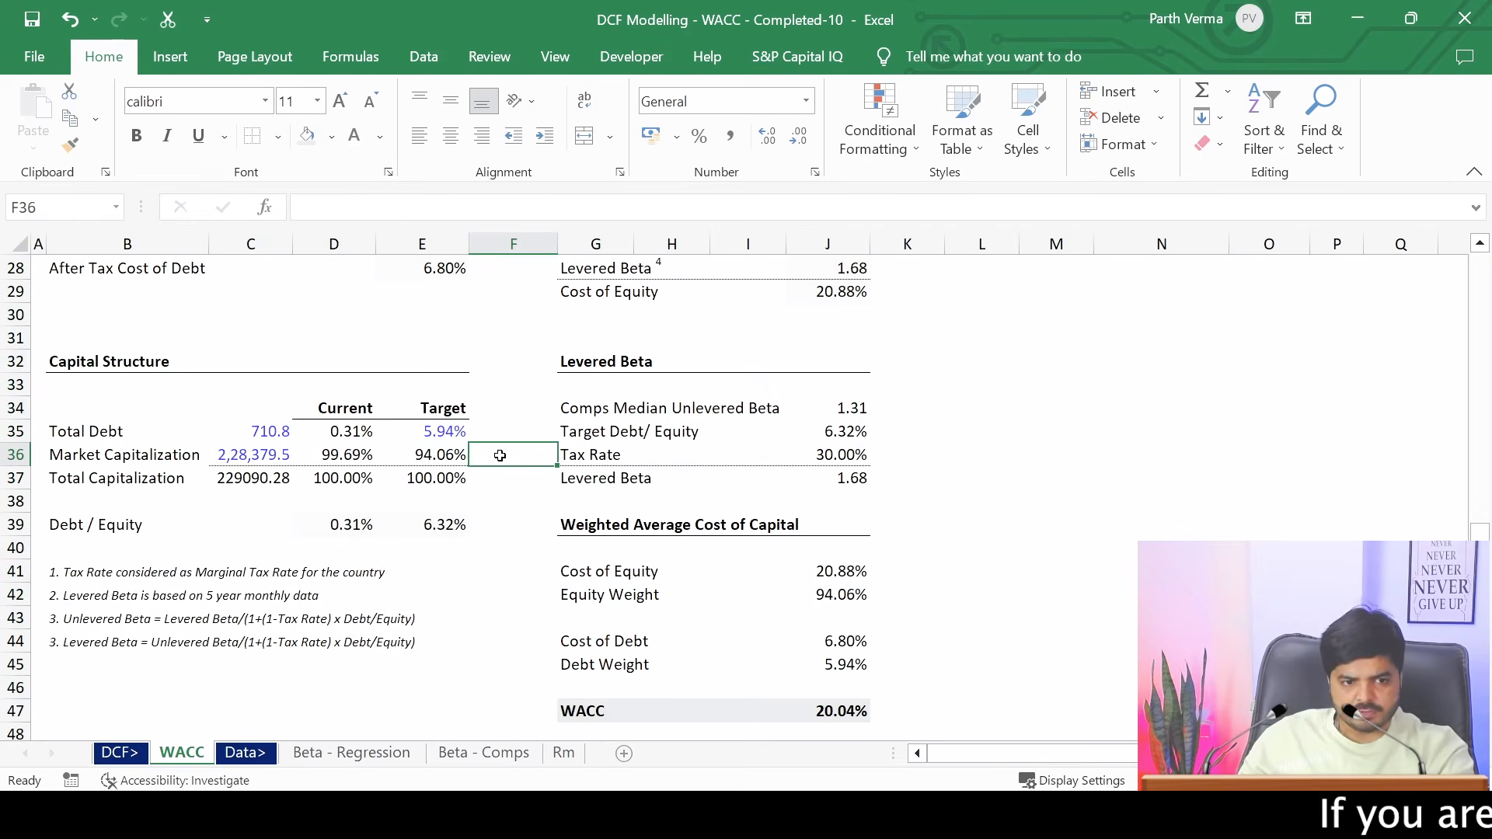